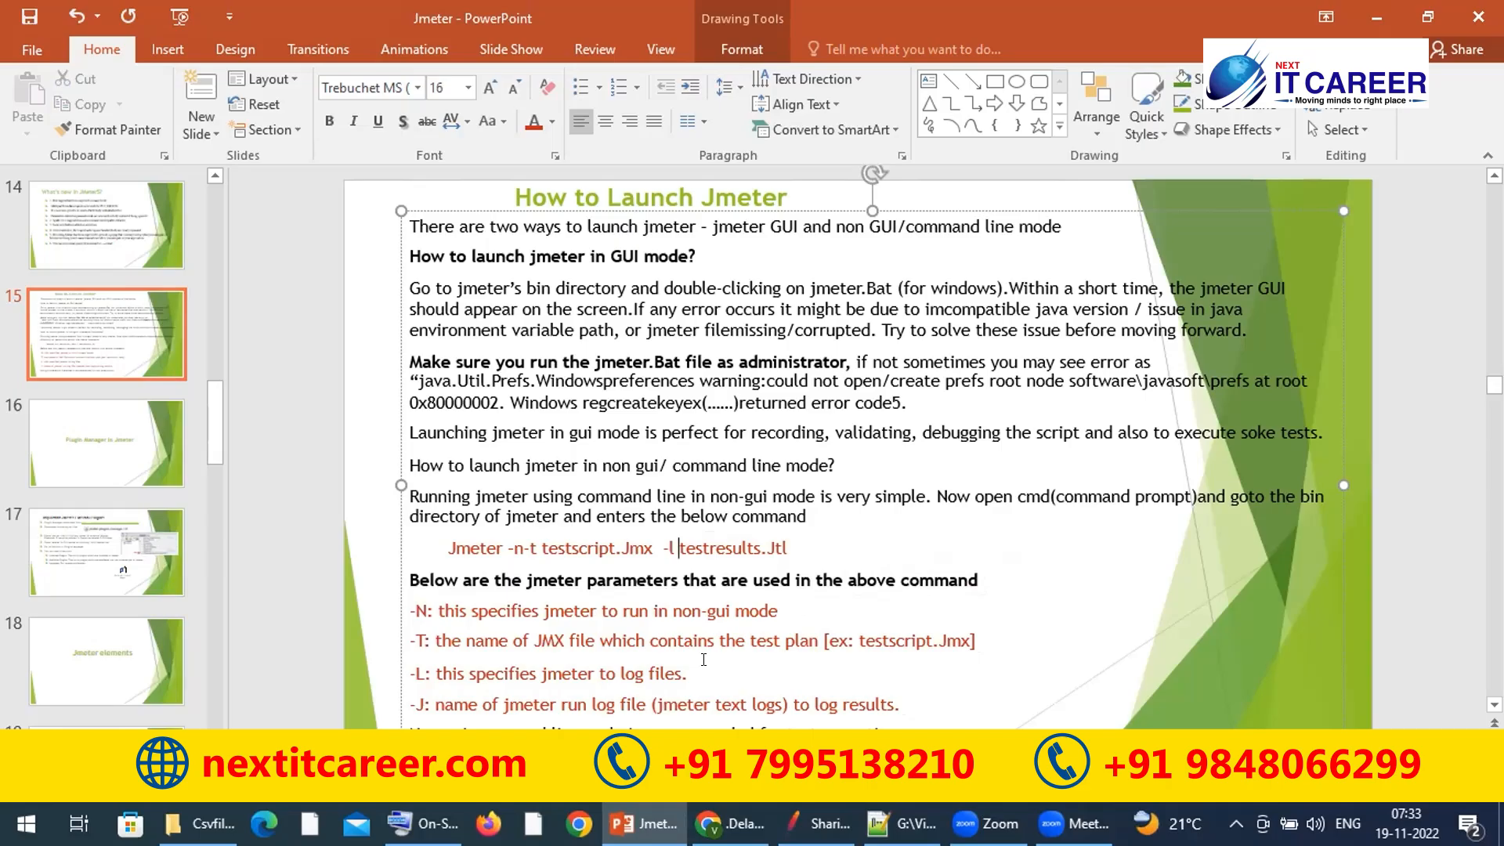
# Step: Display slide 16, the 'Plugin Manager In Jmeter' title slide of the Jmeter deck
pyautogui.click(110, 468)
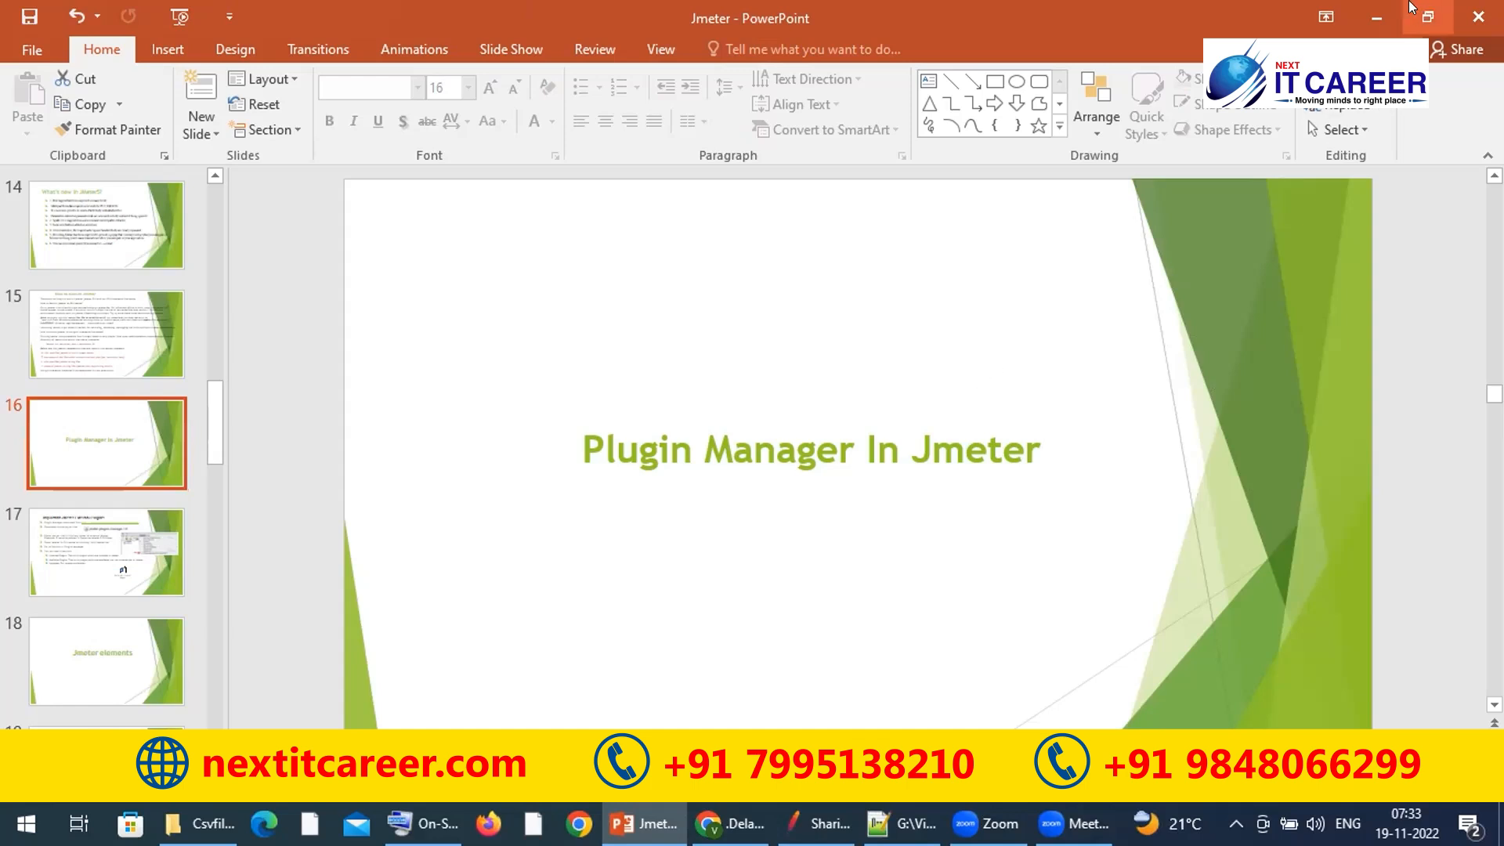
# Step: Minimize PowerPoint, JMeter and the Csvfiles Explorer window to reveal Chrome's Google results
pyautogui.click(1376, 8)
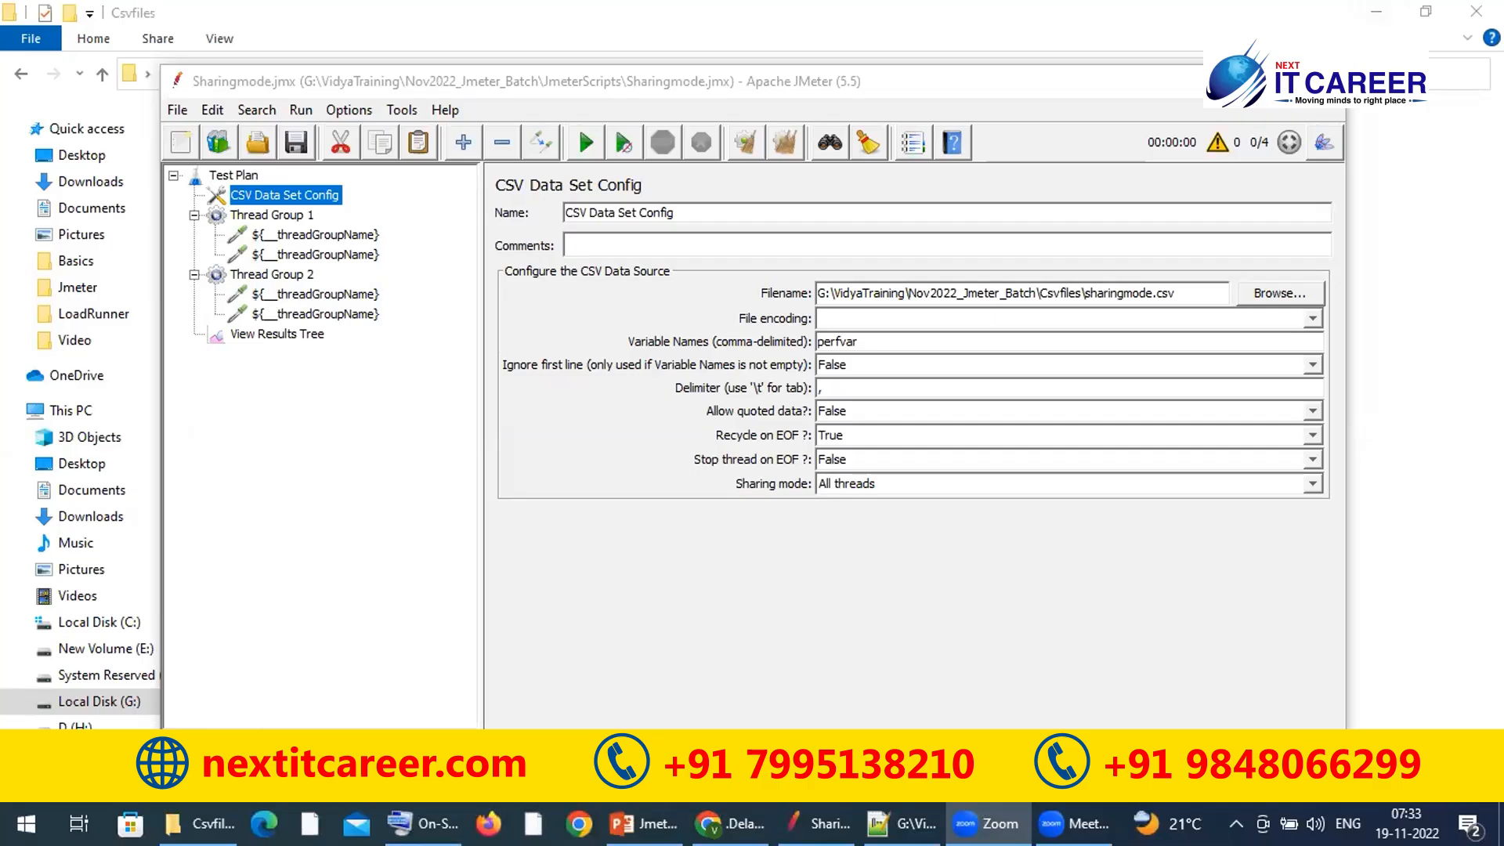
pyautogui.click(1245, 80)
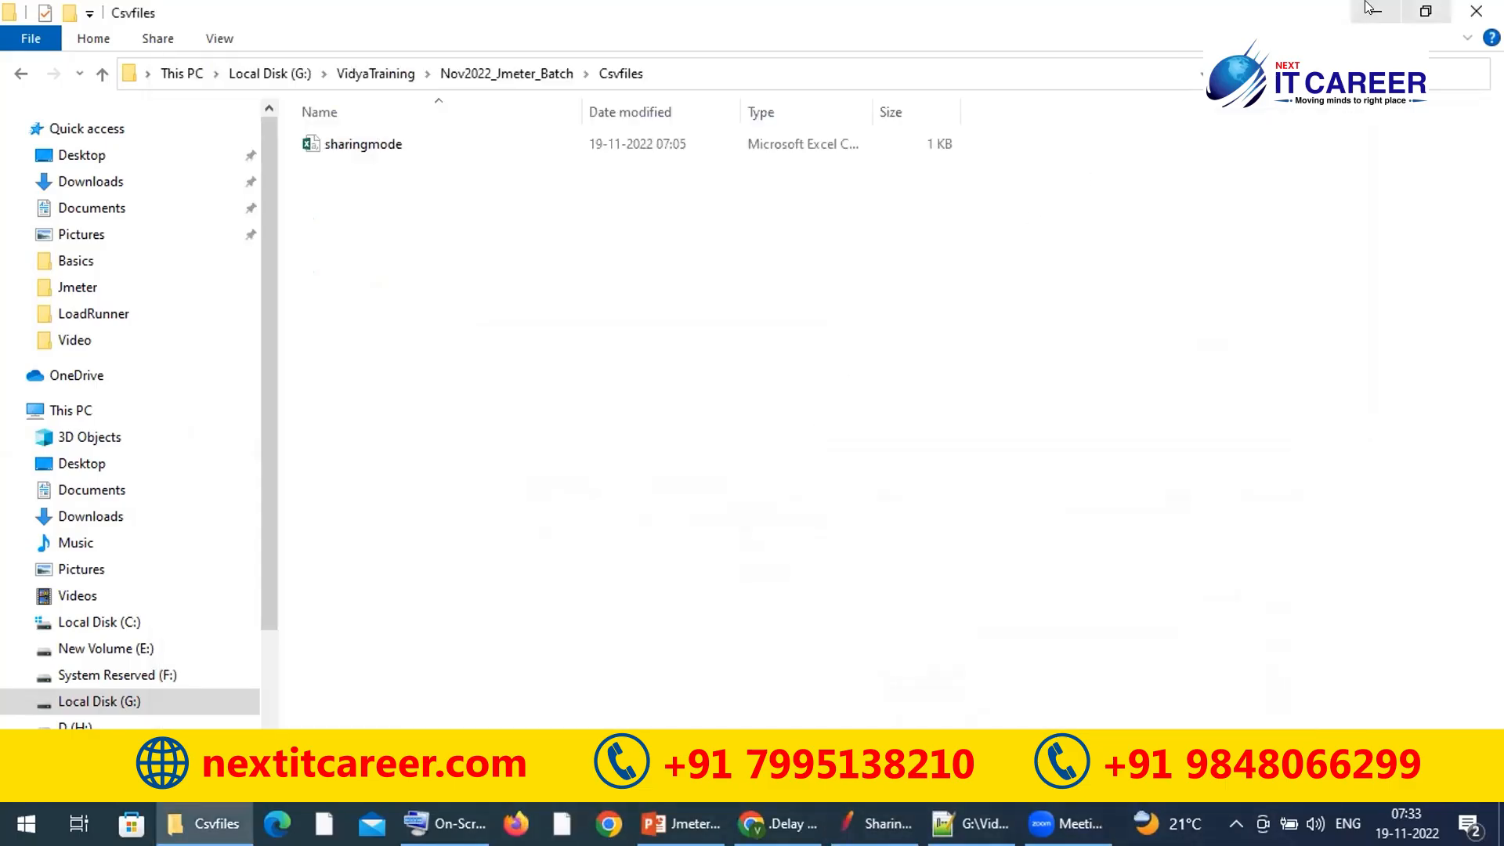
pyautogui.click(1371, 9)
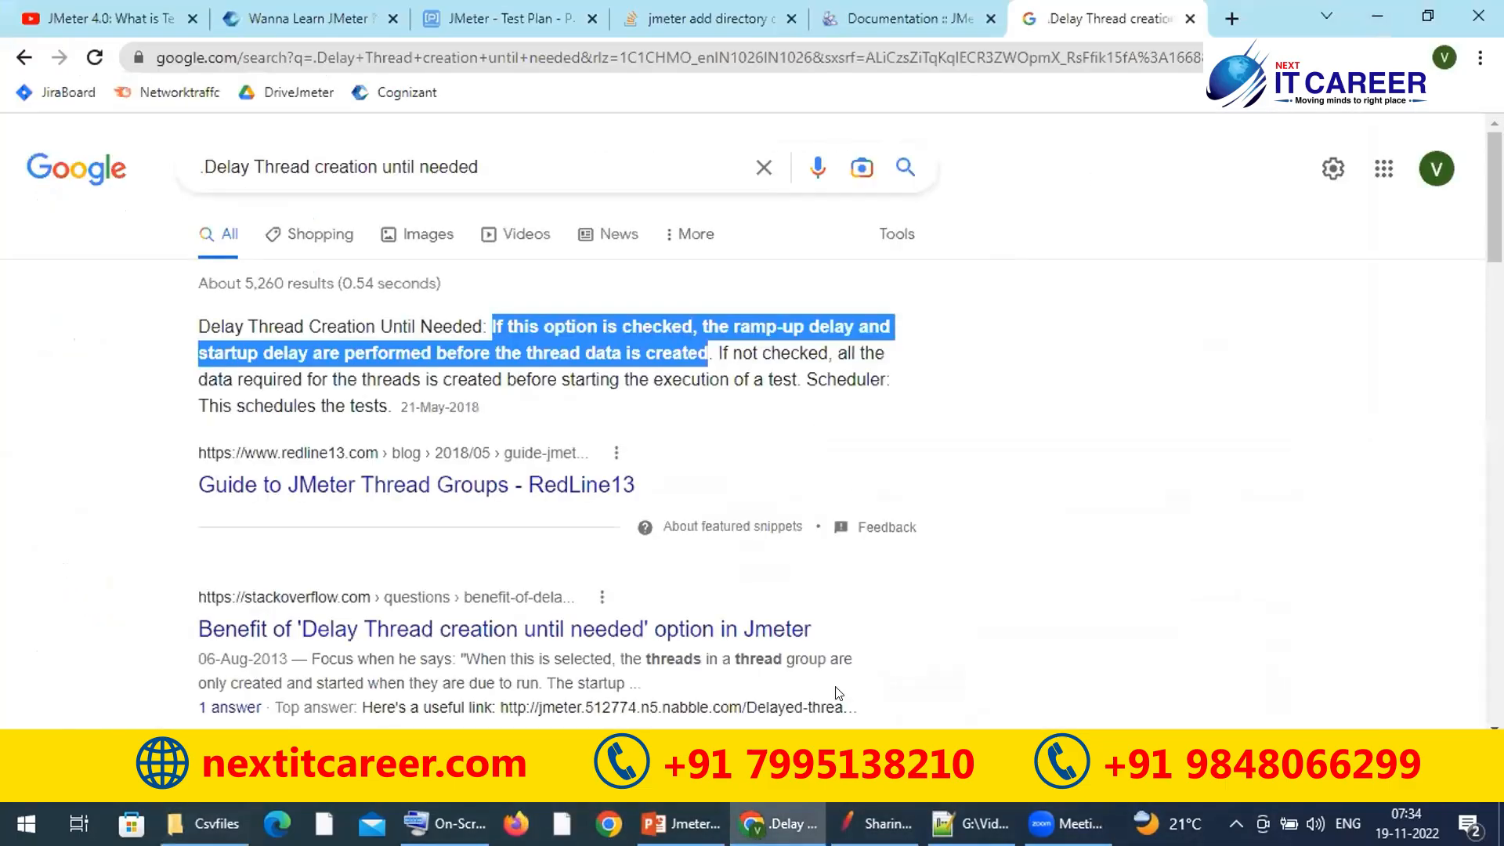
# Step: Search Google in a new Chrome tab for 'download plugin manager'
pyautogui.click(1231, 21)
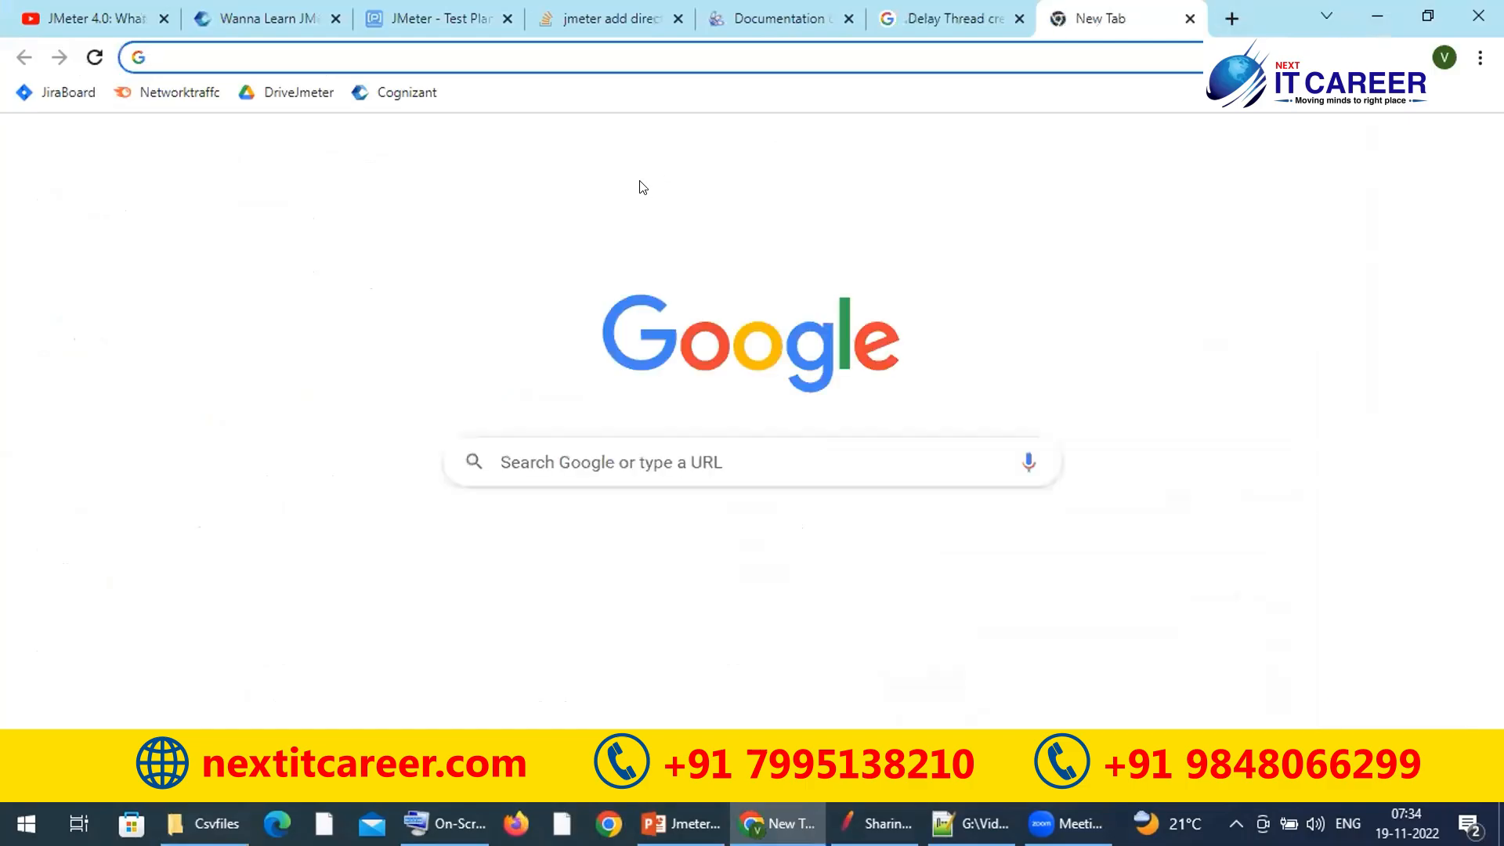
pyautogui.write('download')
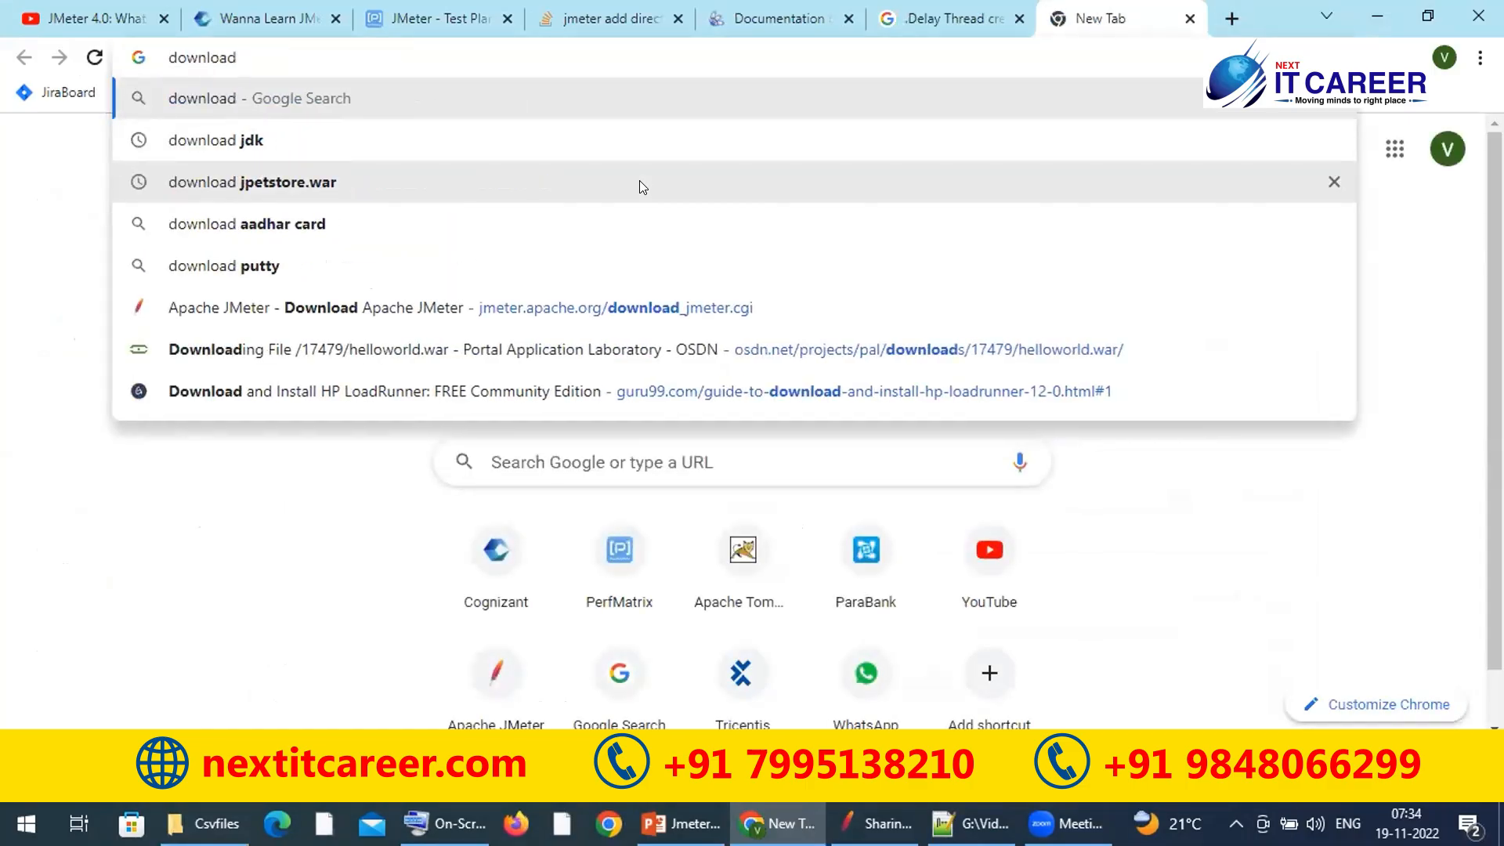
pyautogui.write(' p')
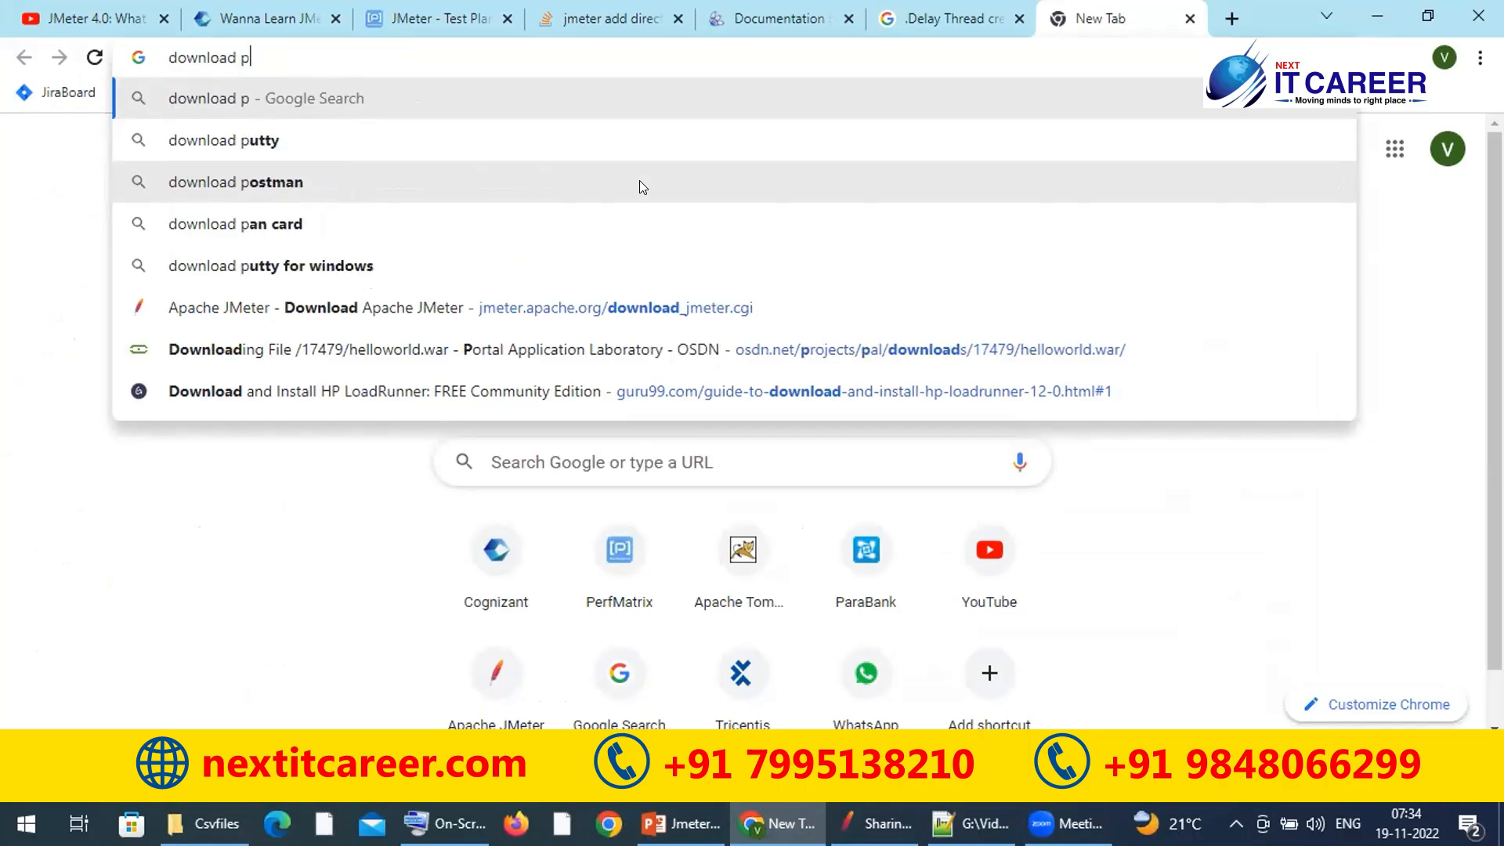
pyautogui.write('lugin manager')
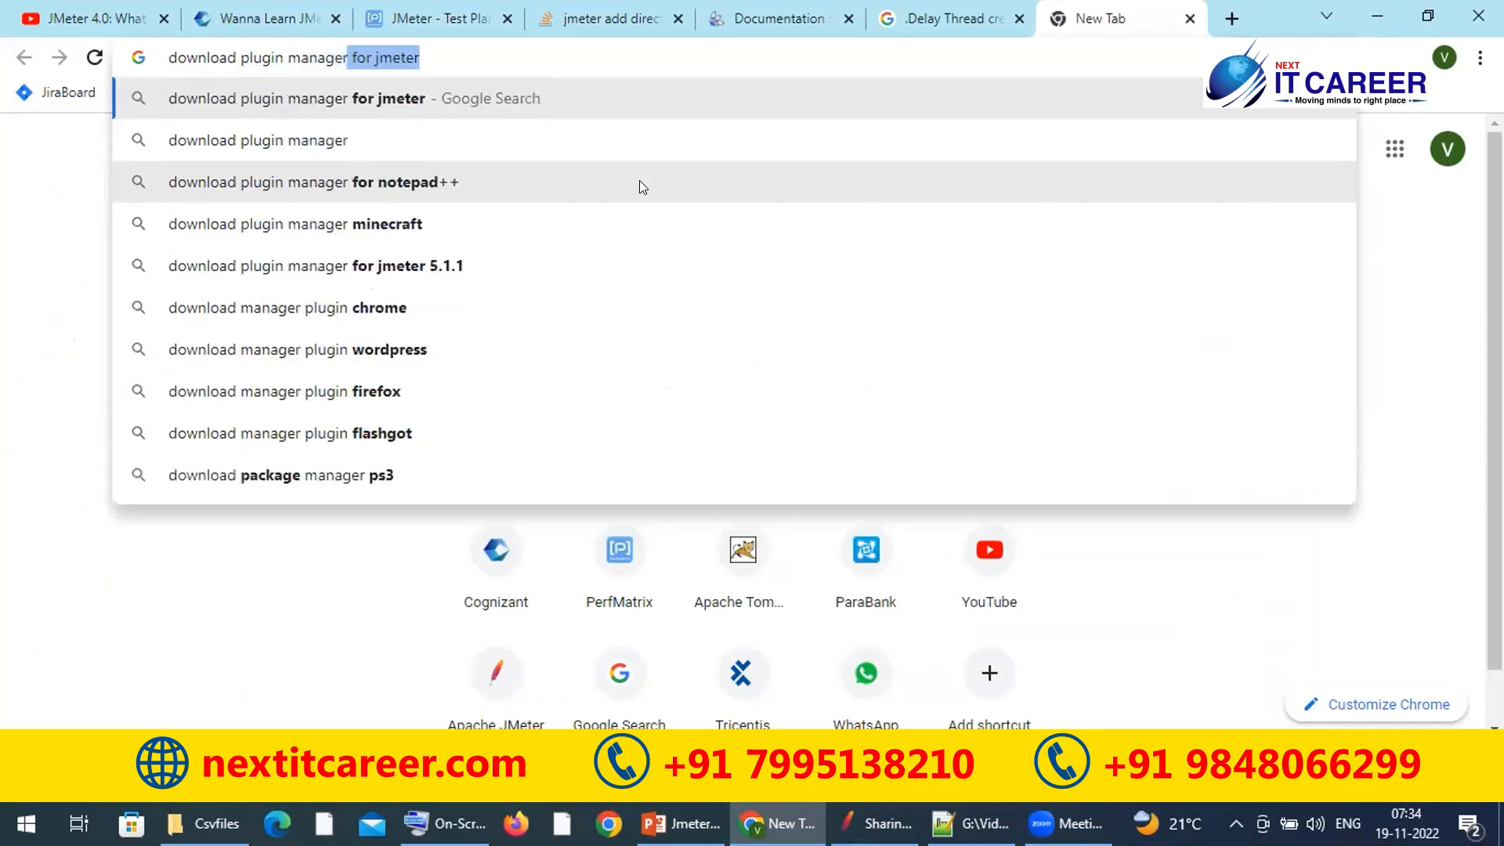
pyautogui.press('Return')
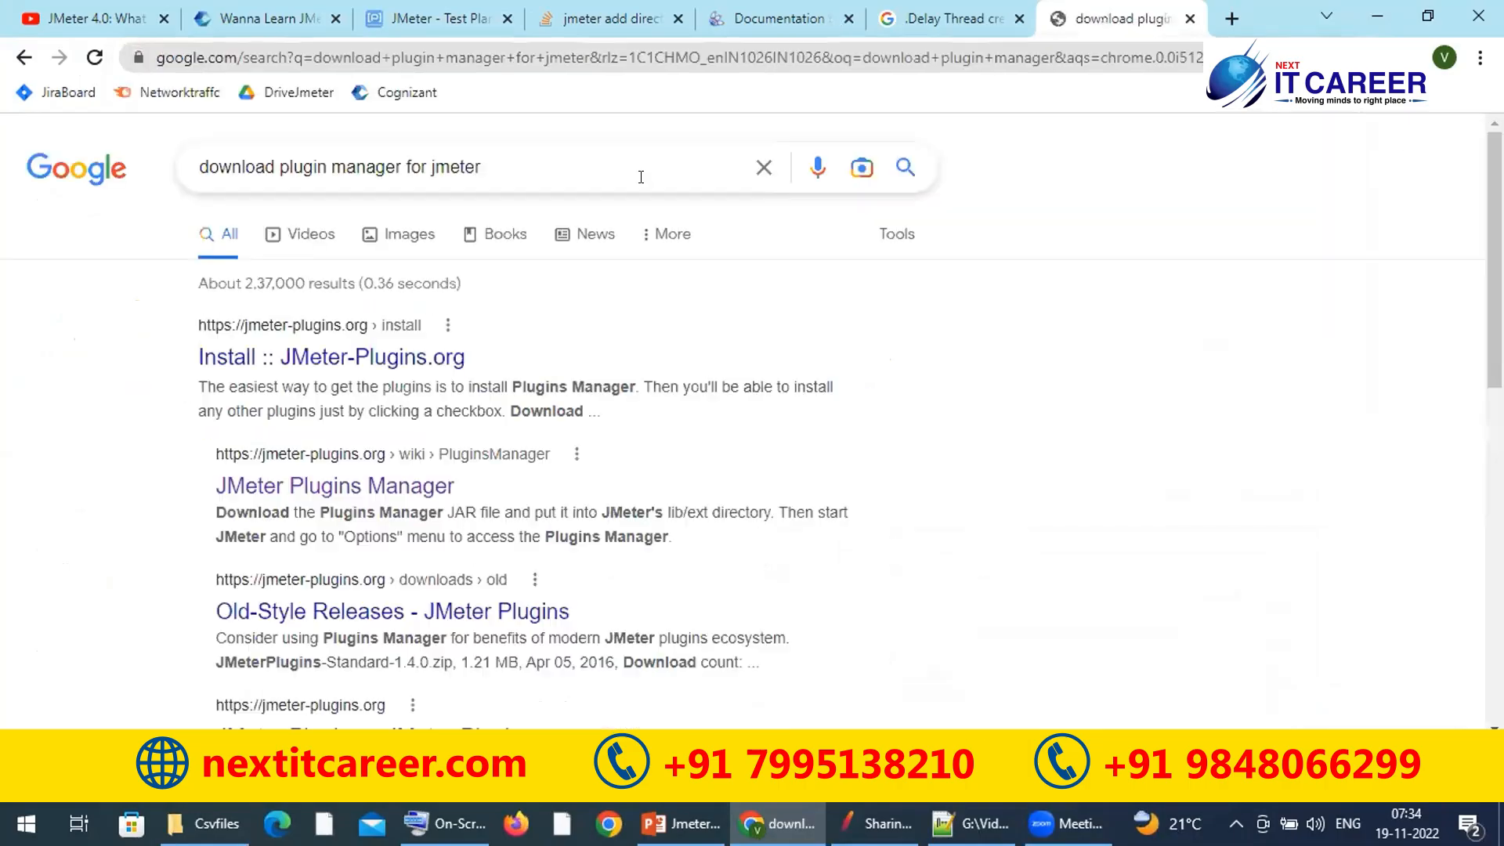
pyautogui.moveTo(817, 575); pyautogui.dragTo(924, 807)
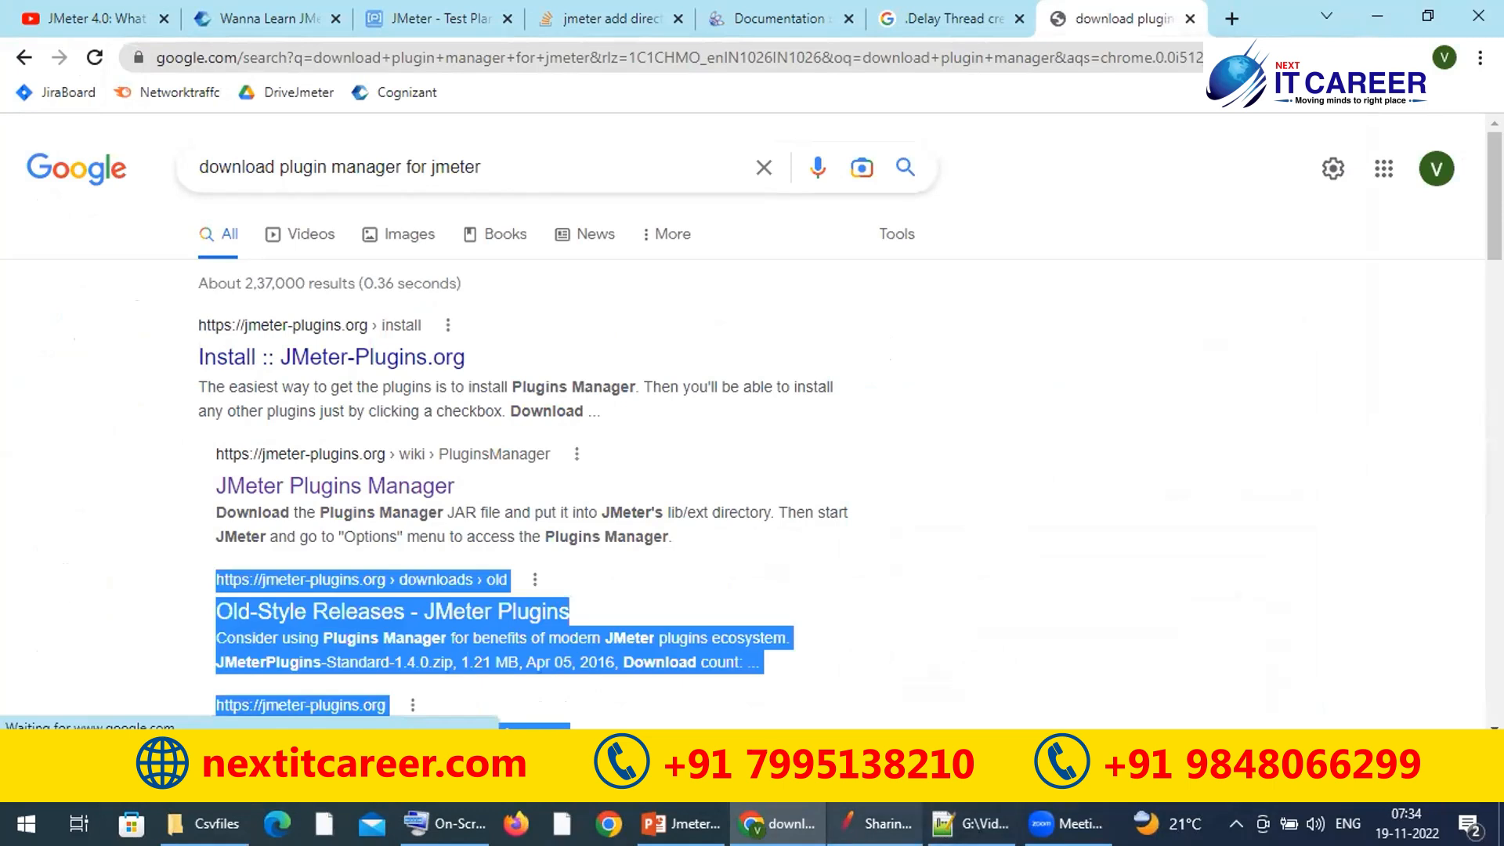
# Step: Show slide 17, 'Important JMeter External Plugins', and select the Plugins Manager download link
pyautogui.click(680, 824)
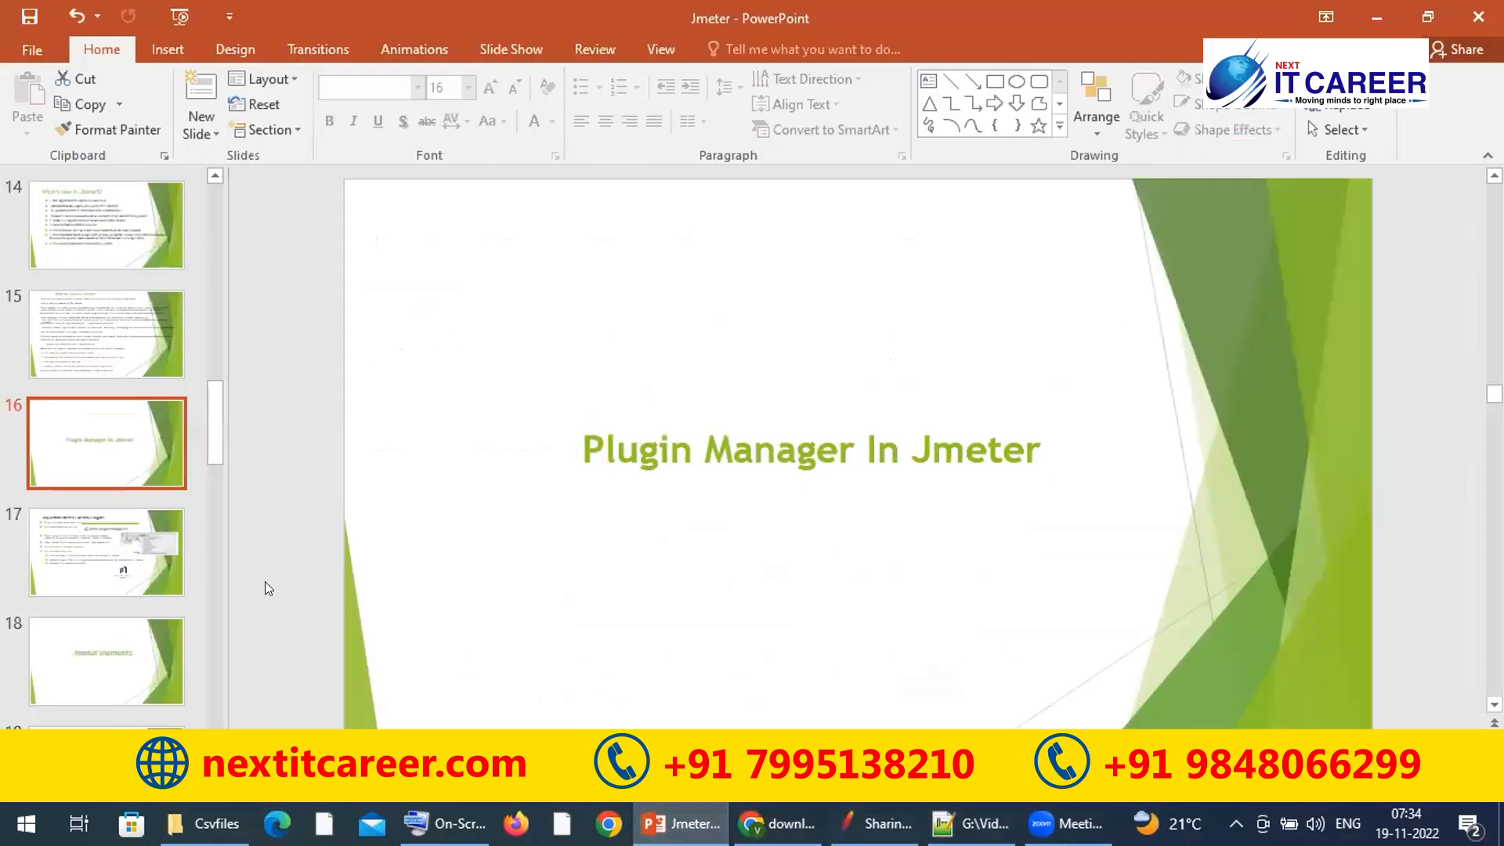
pyautogui.click(111, 557)
pyautogui.doubleClick(923, 259)
pyautogui.moveTo(923, 259); pyautogui.dragTo(688, 261)
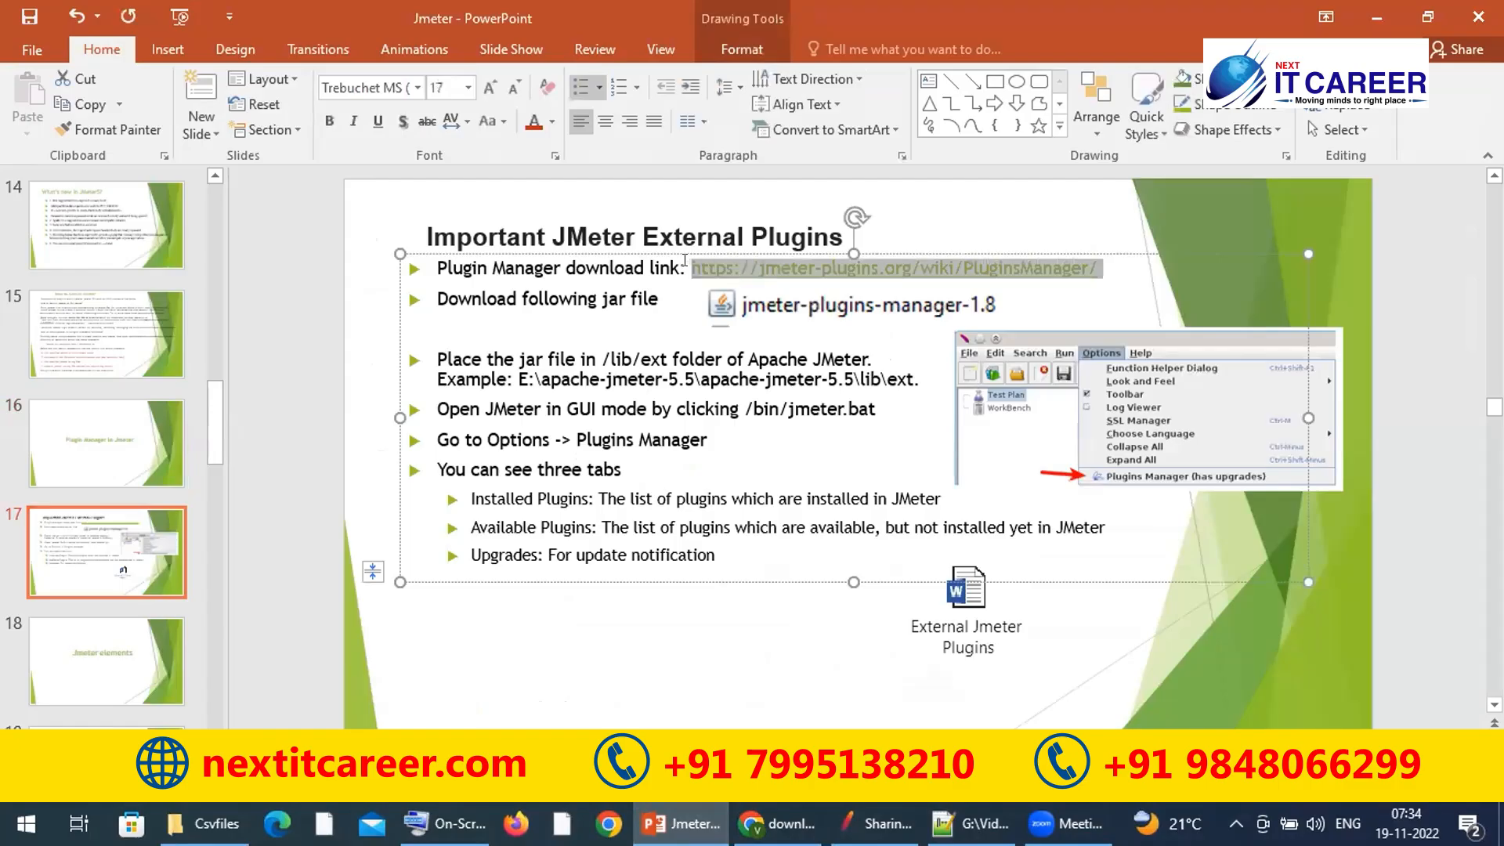
# Step: Copy the slide's Plugins Manager link and load it in Chrome's address bar
pyautogui.hotkey('ctrl', 'c')
pyautogui.hotkey('alt', 'Tab')
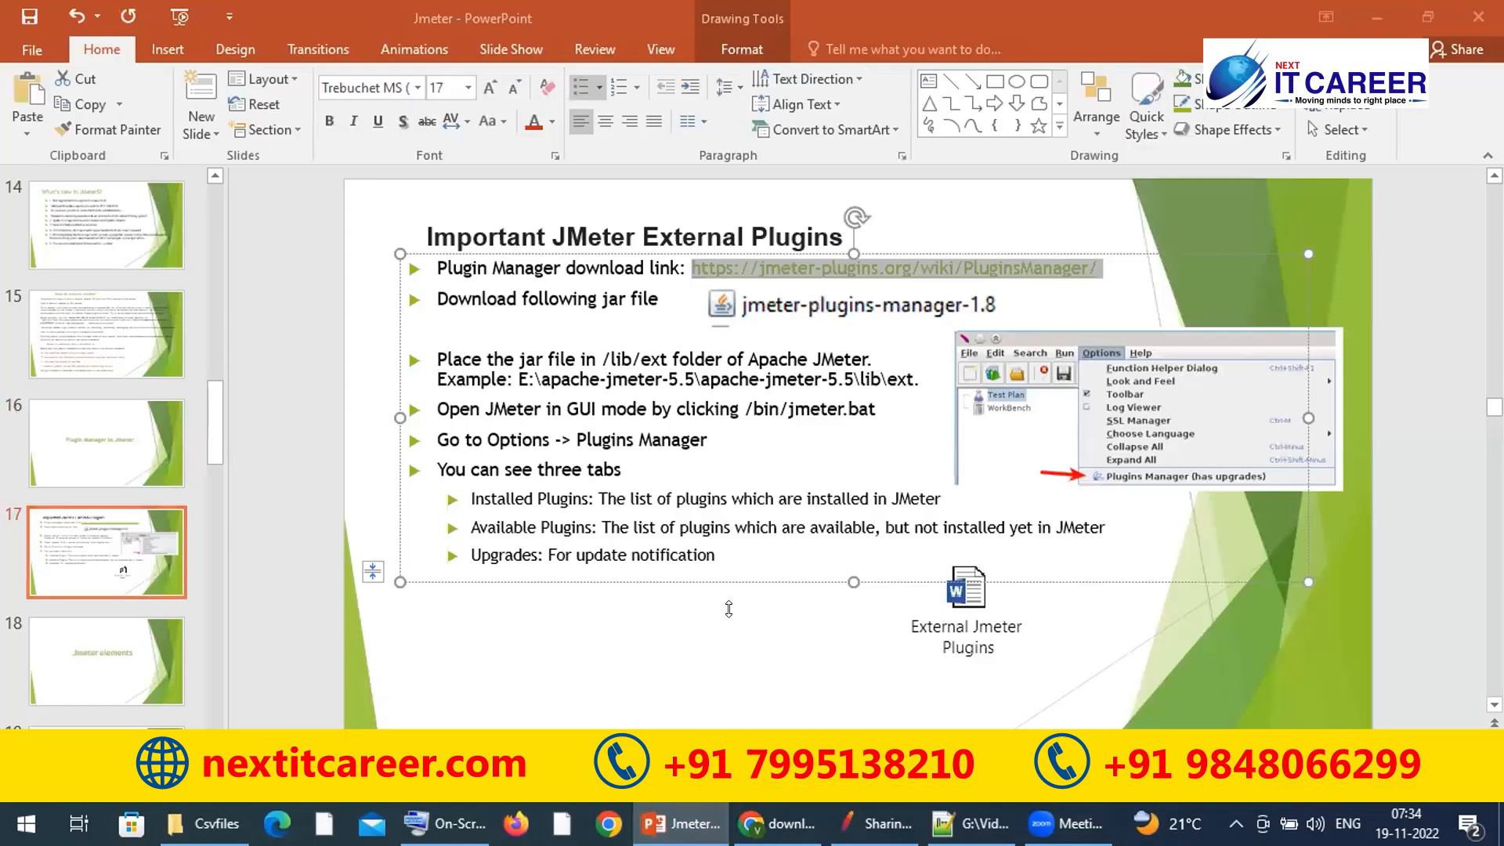
pyautogui.hotkey('alt', 'Tab')
pyautogui.click(815, 59)
pyautogui.hotkey('ctrl', 'v')
pyautogui.press('Return')
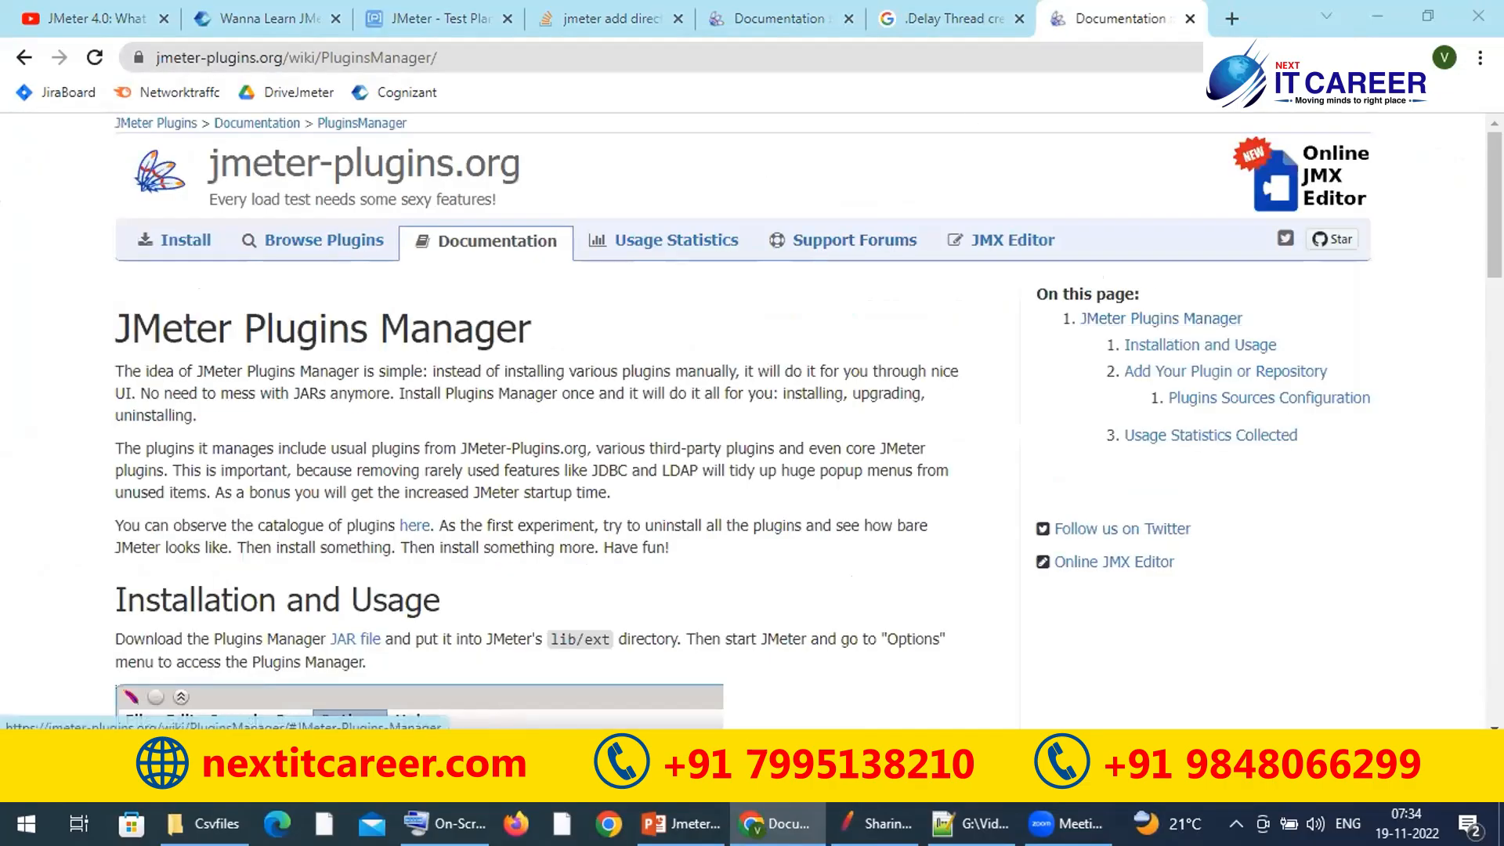
# Step: Read the Installation and Usage section and open the downloaded Plugins Manager jar's options
pyautogui.moveTo(1494, 204); pyautogui.dragTo(1494, 275)
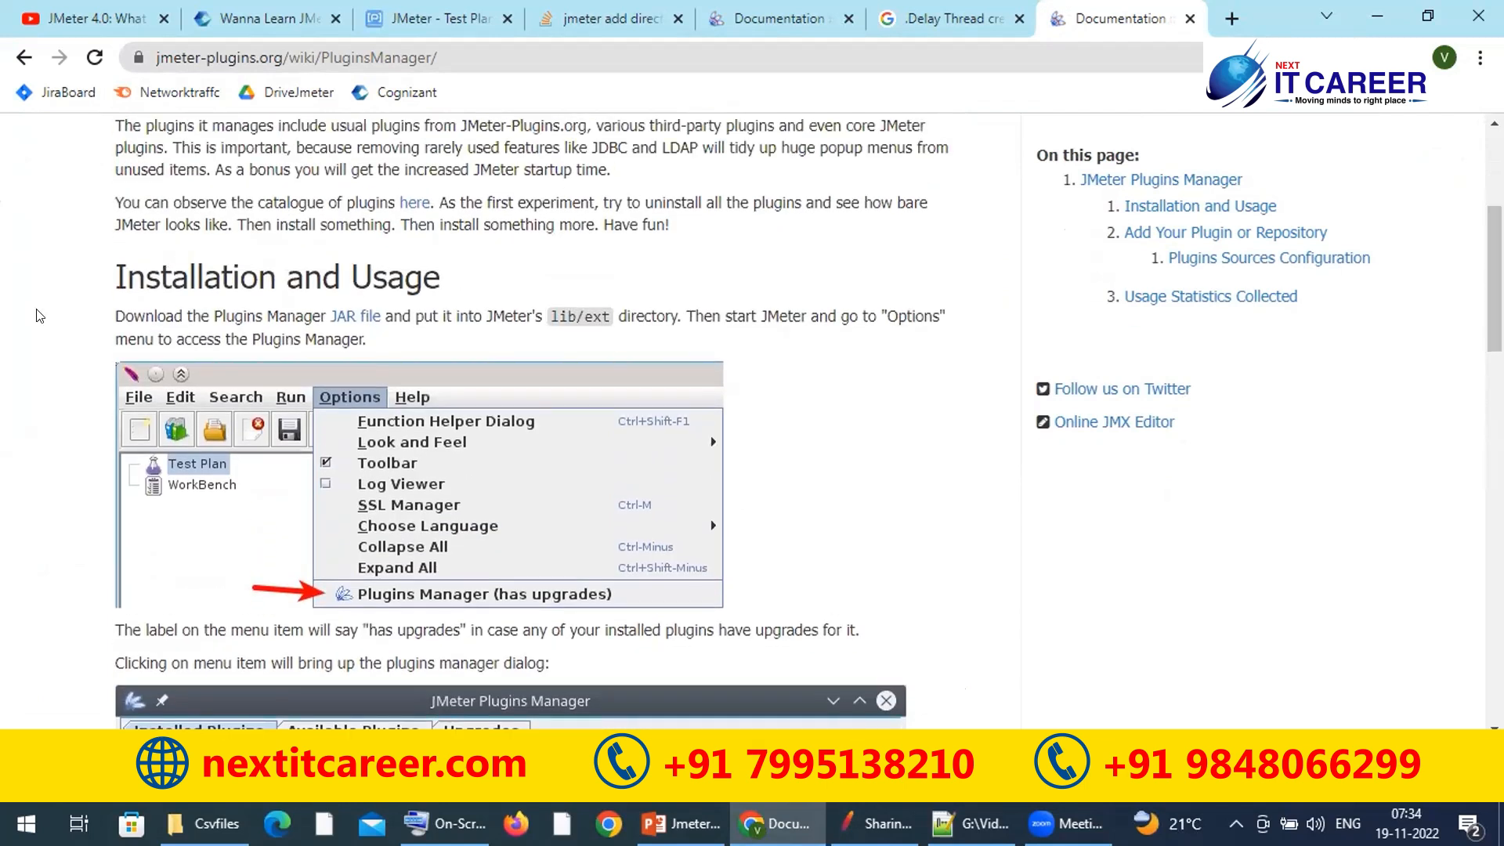
pyautogui.moveTo(103, 280); pyautogui.dragTo(400, 277)
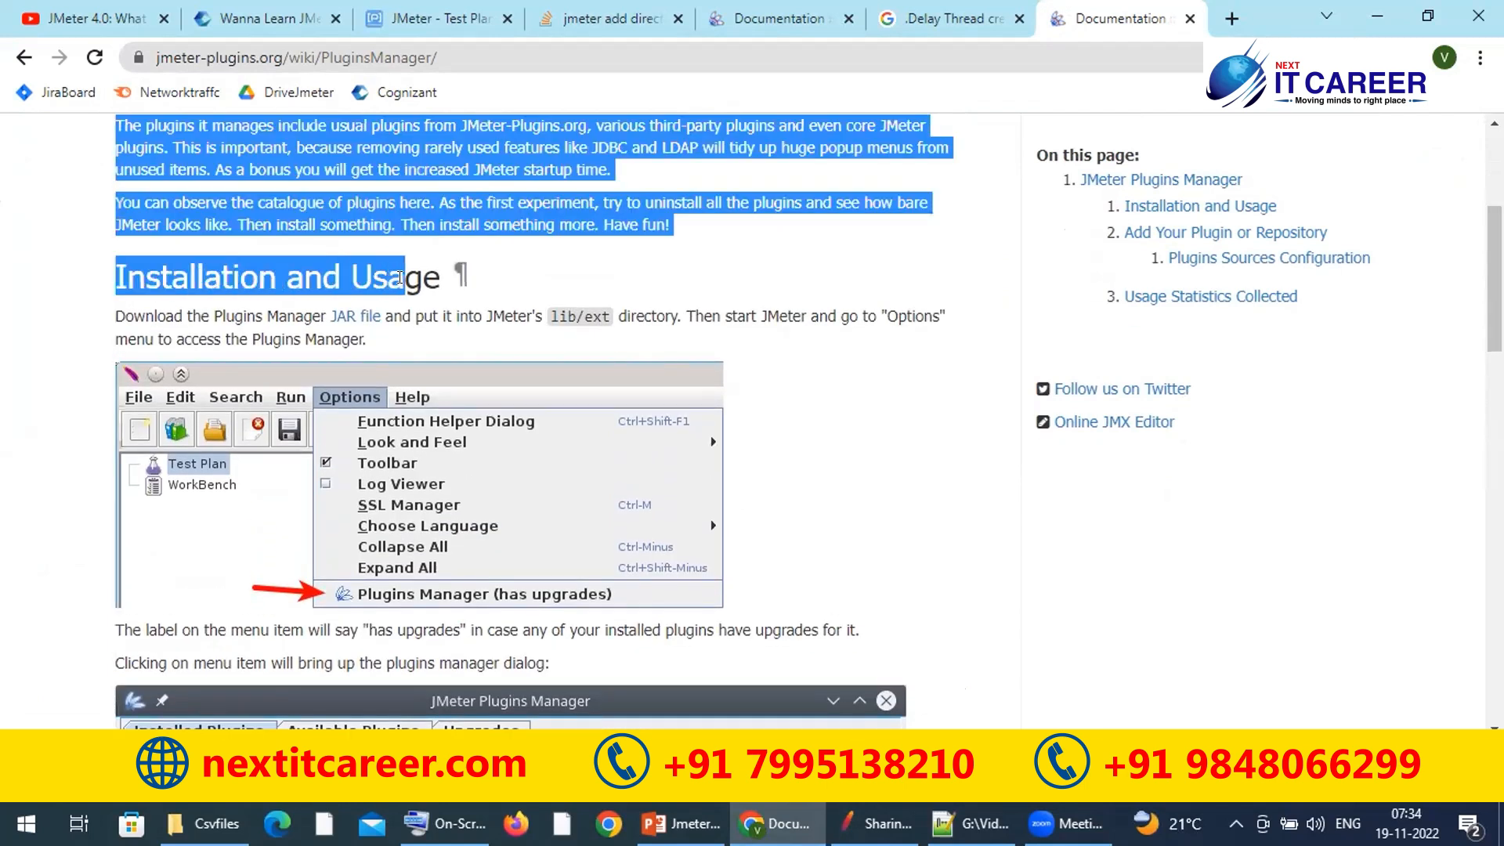
pyautogui.click(151, 336)
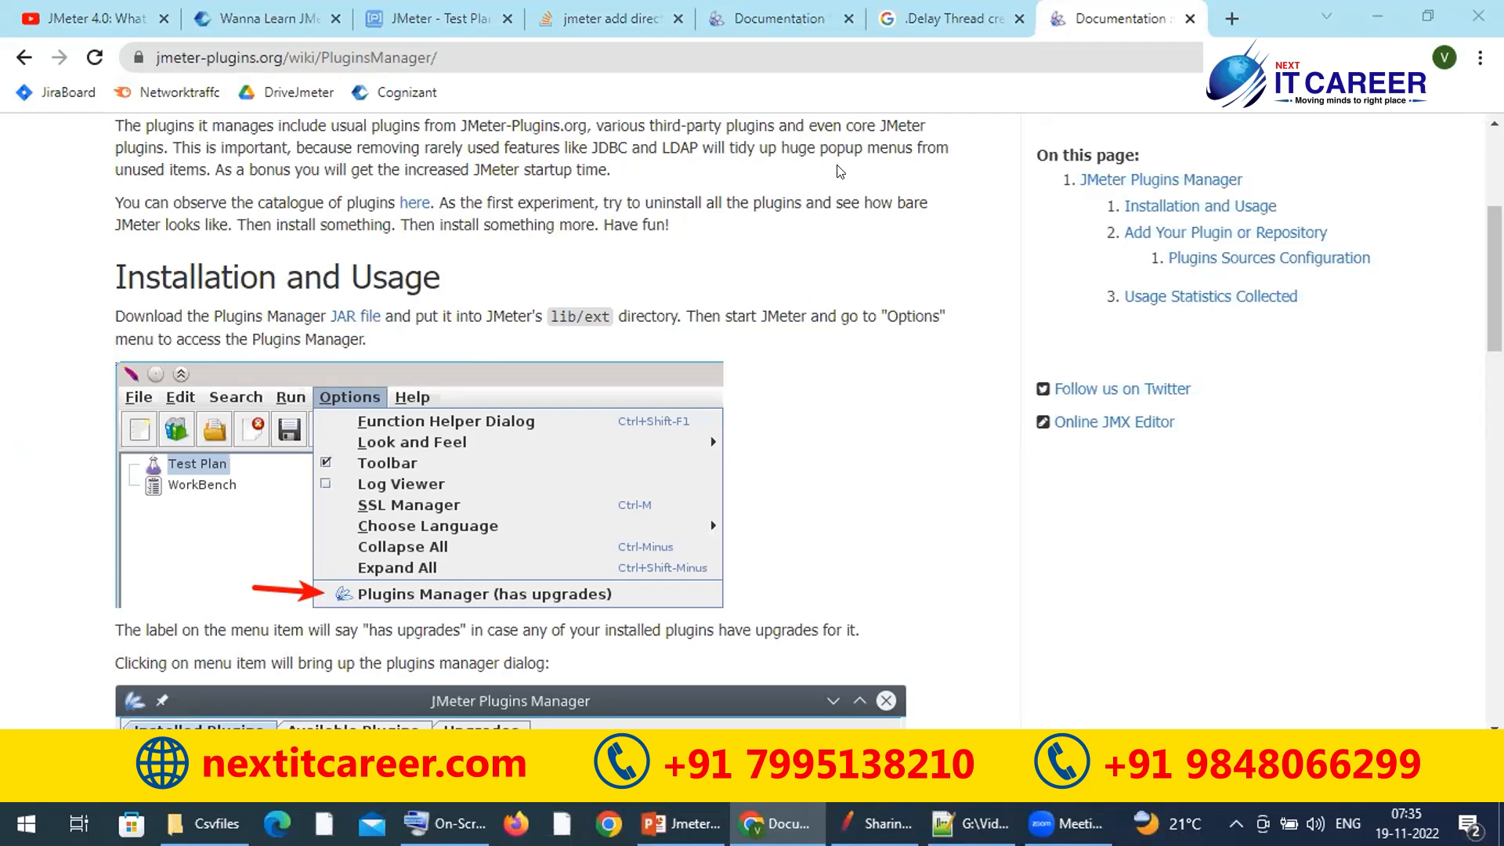
pyautogui.click(235, 773)
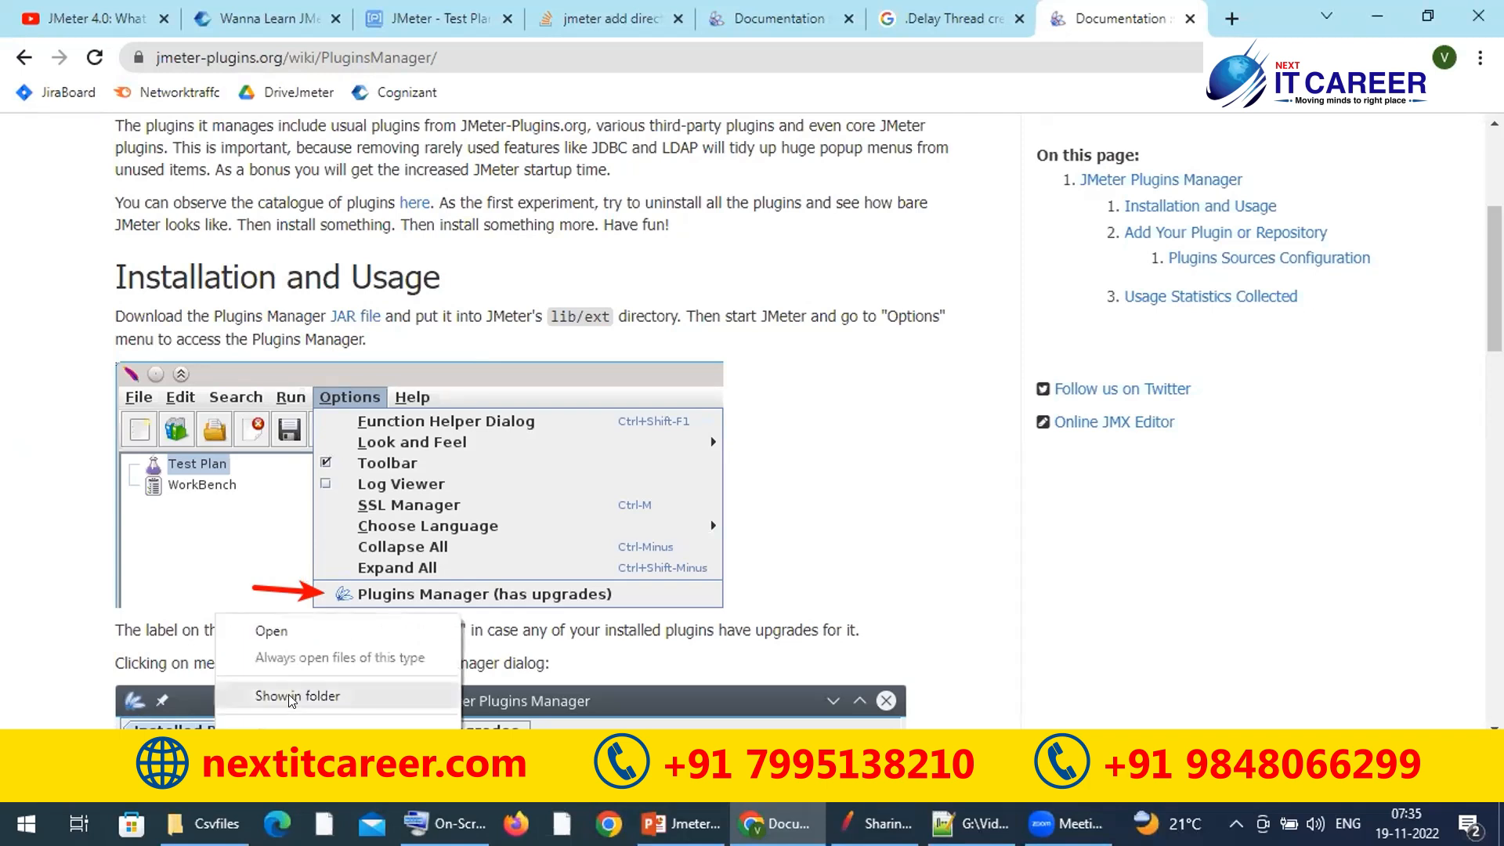
# Step: Reveal the downloaded jmeter-plugins-manager-1.8 jar in Explorer, then browse to New Volume (E:)
pyautogui.click(289, 698)
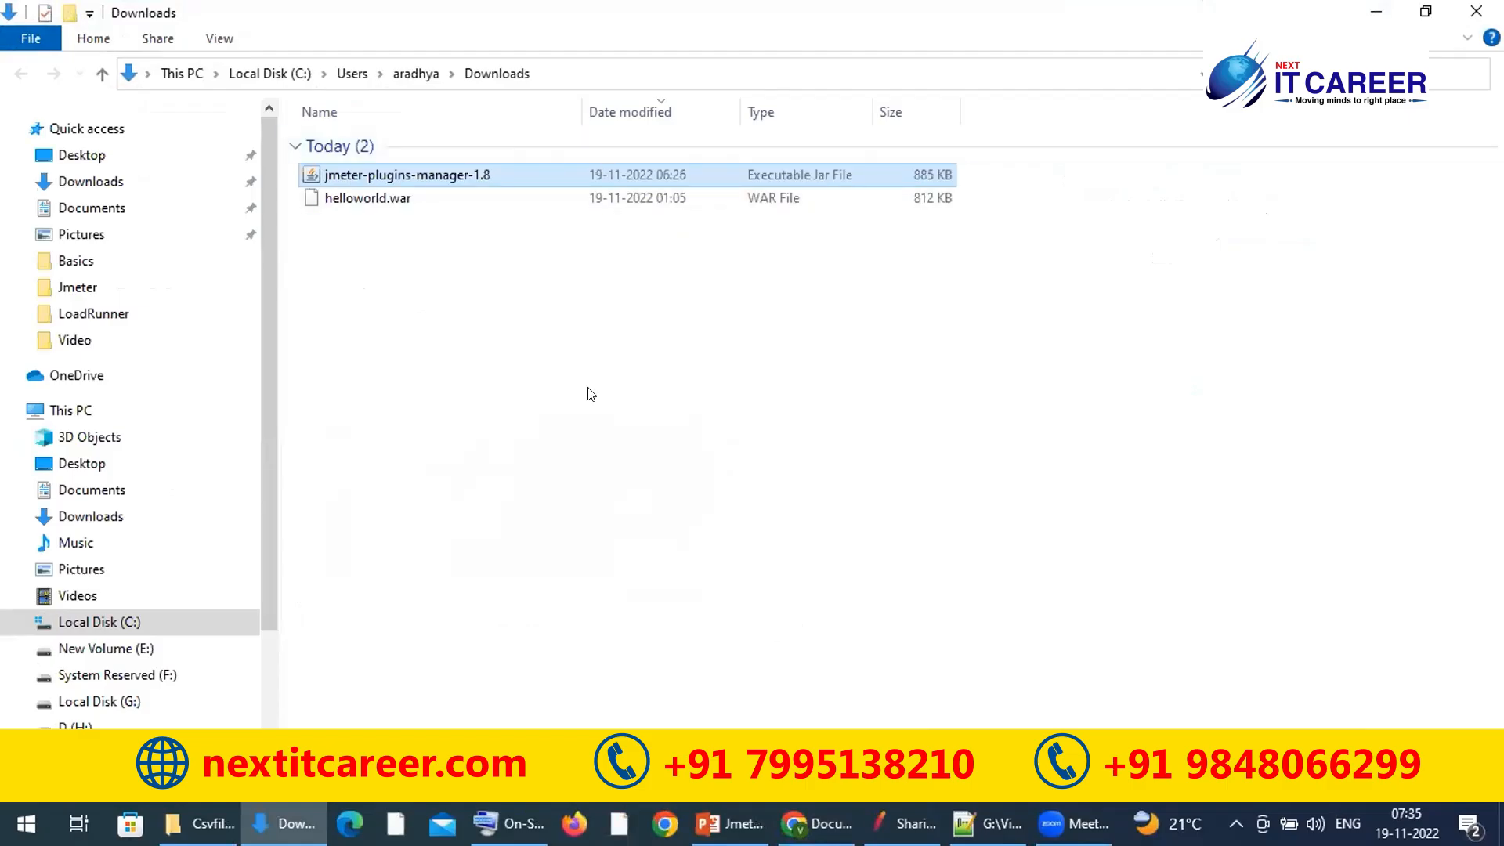
pyautogui.moveTo(271, 435); pyautogui.dragTo(274, 612)
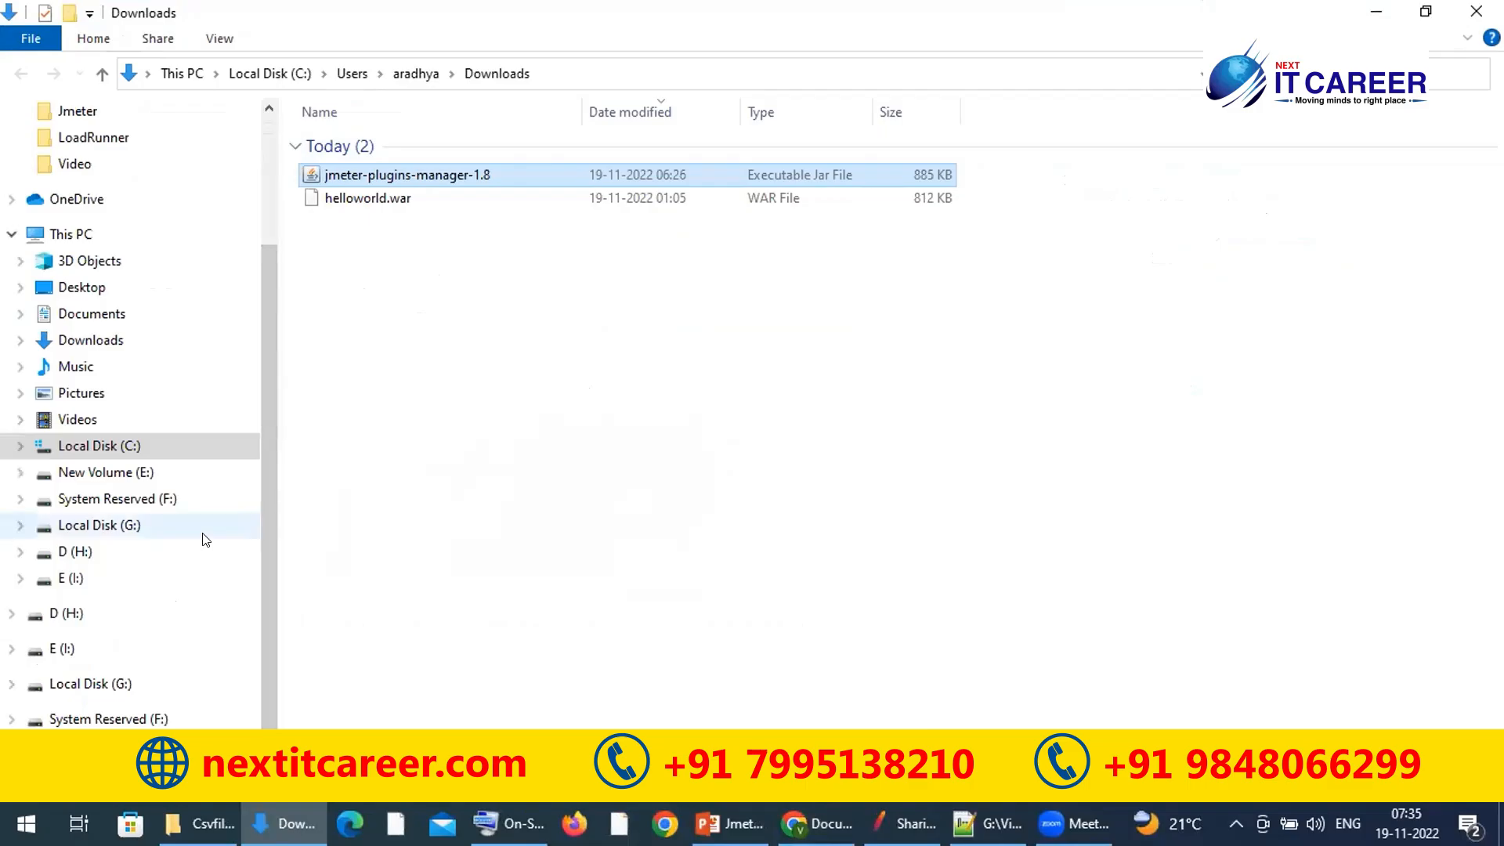
pyautogui.click(112, 539)
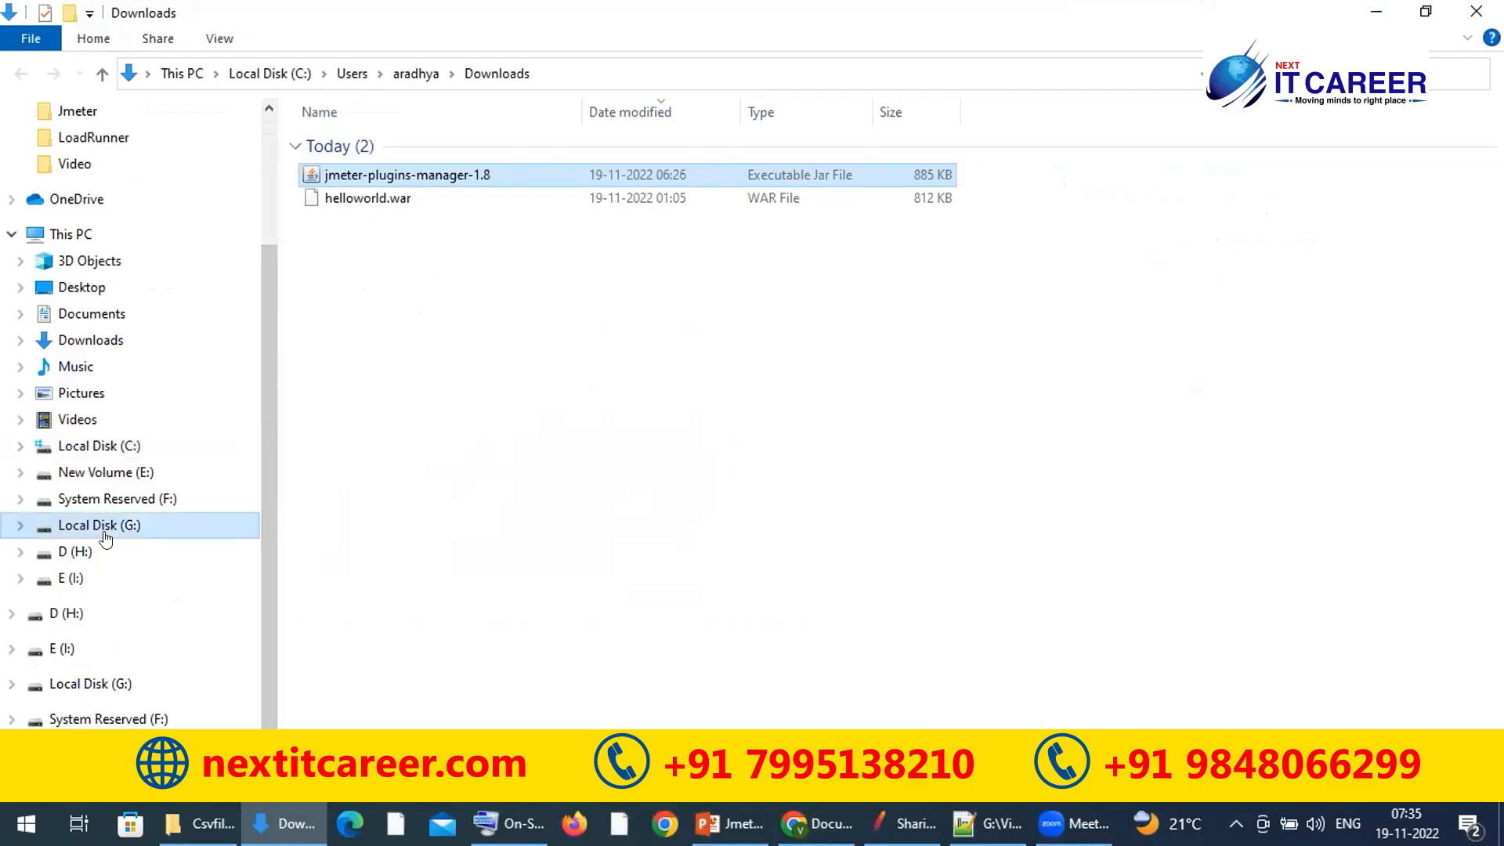
pyautogui.click(135, 471)
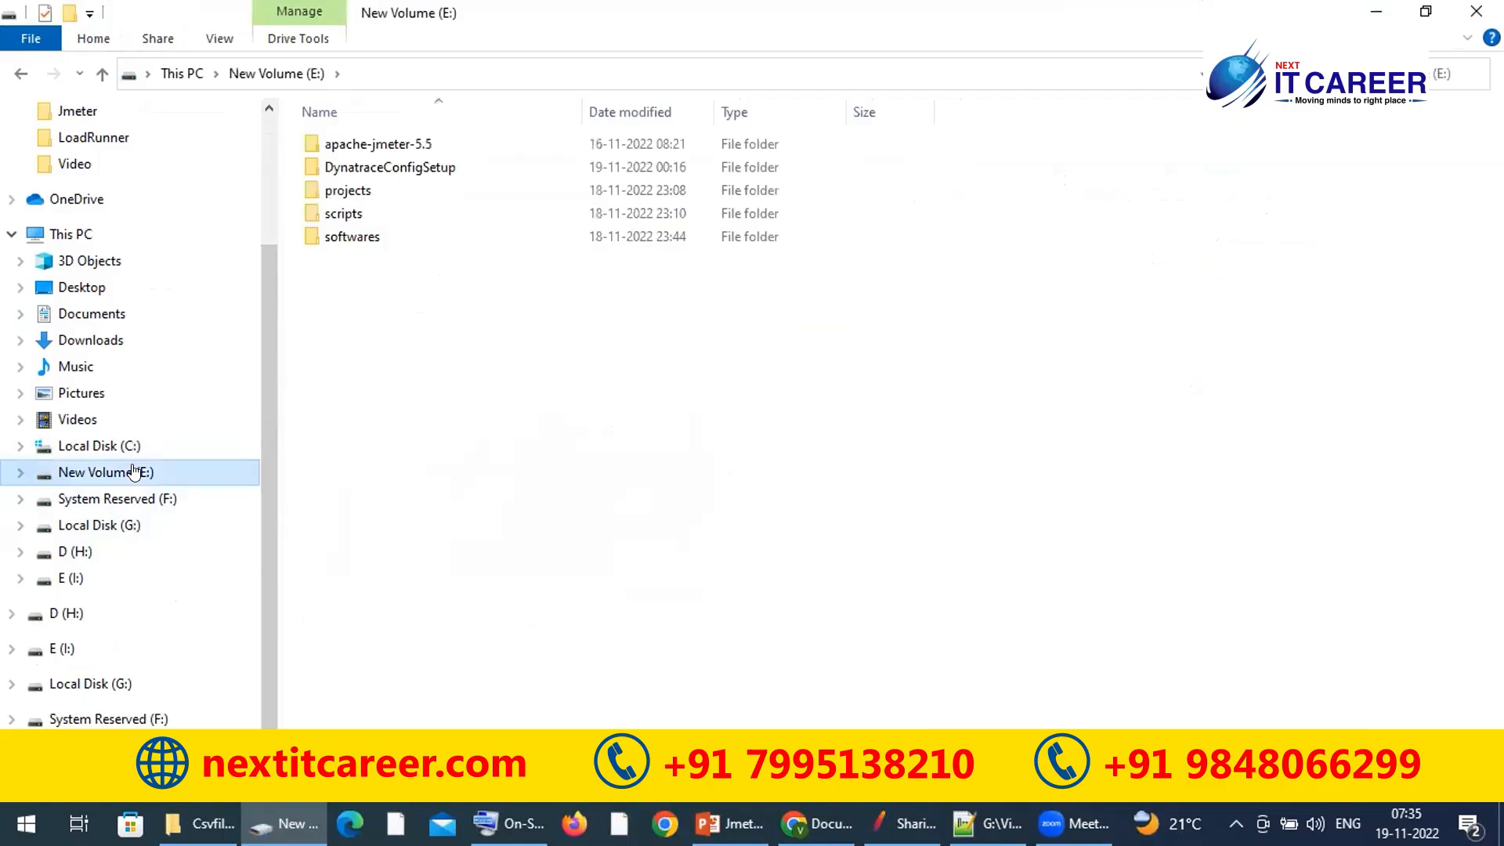
# Step: Open the nested apache-jmeter-5.5 folder and select its lib folder, checking the plugins documentation
pyautogui.doubleClick(417, 148)
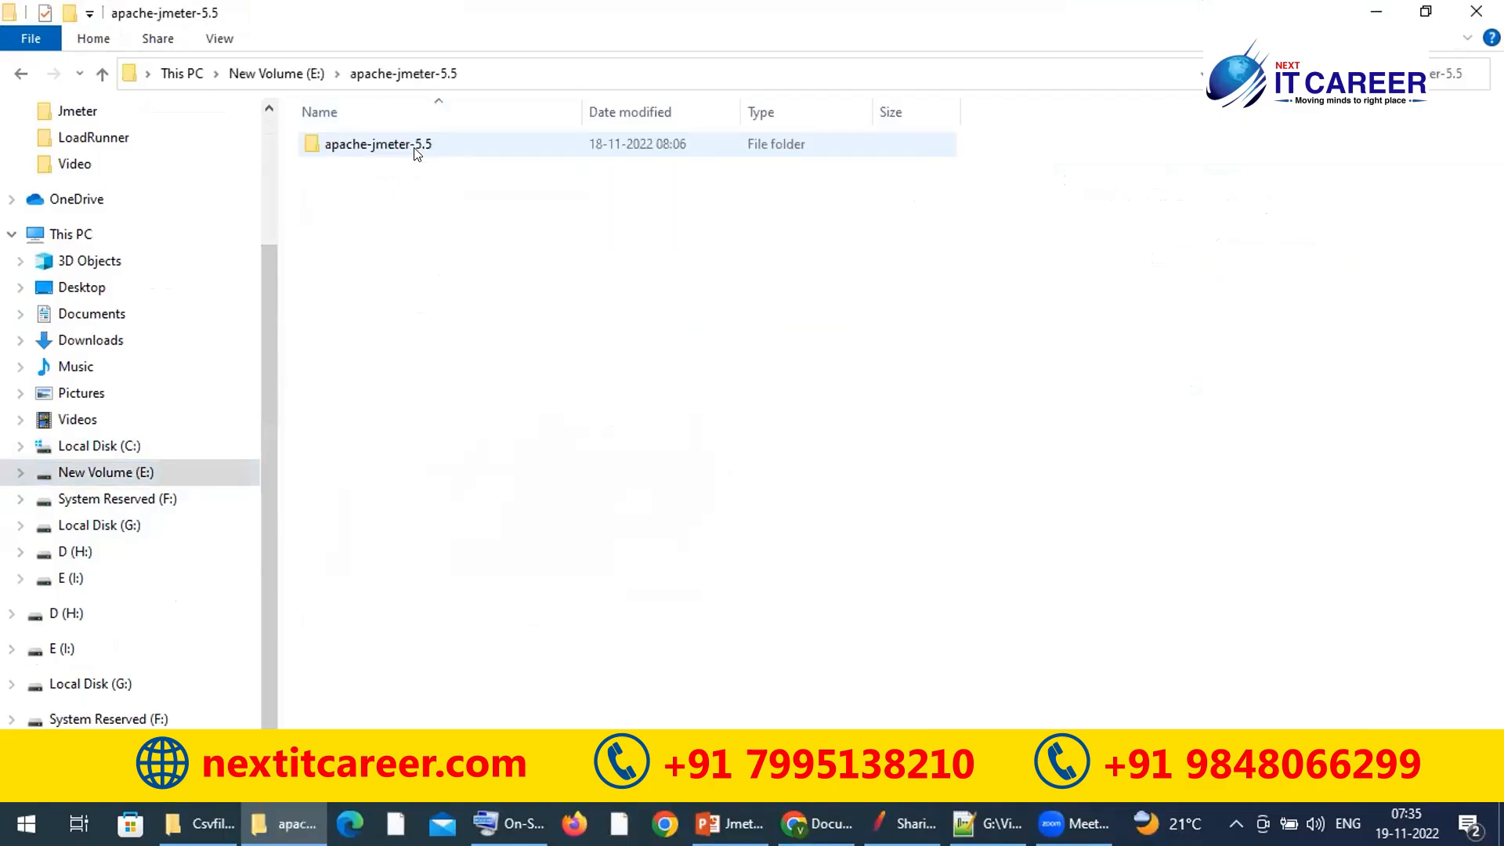
pyautogui.click(415, 152)
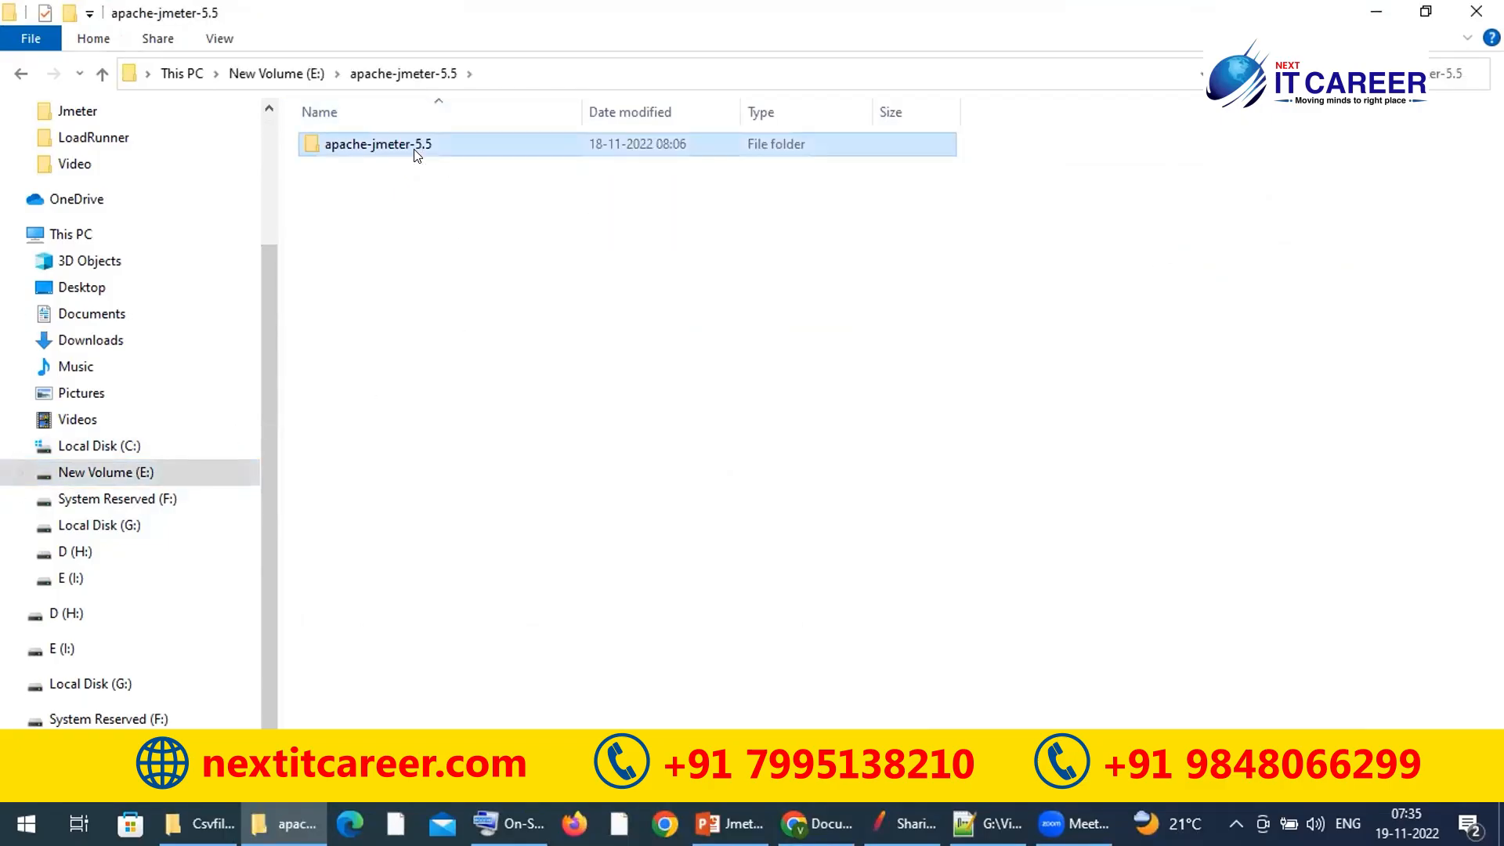
pyautogui.doubleClick(418, 151)
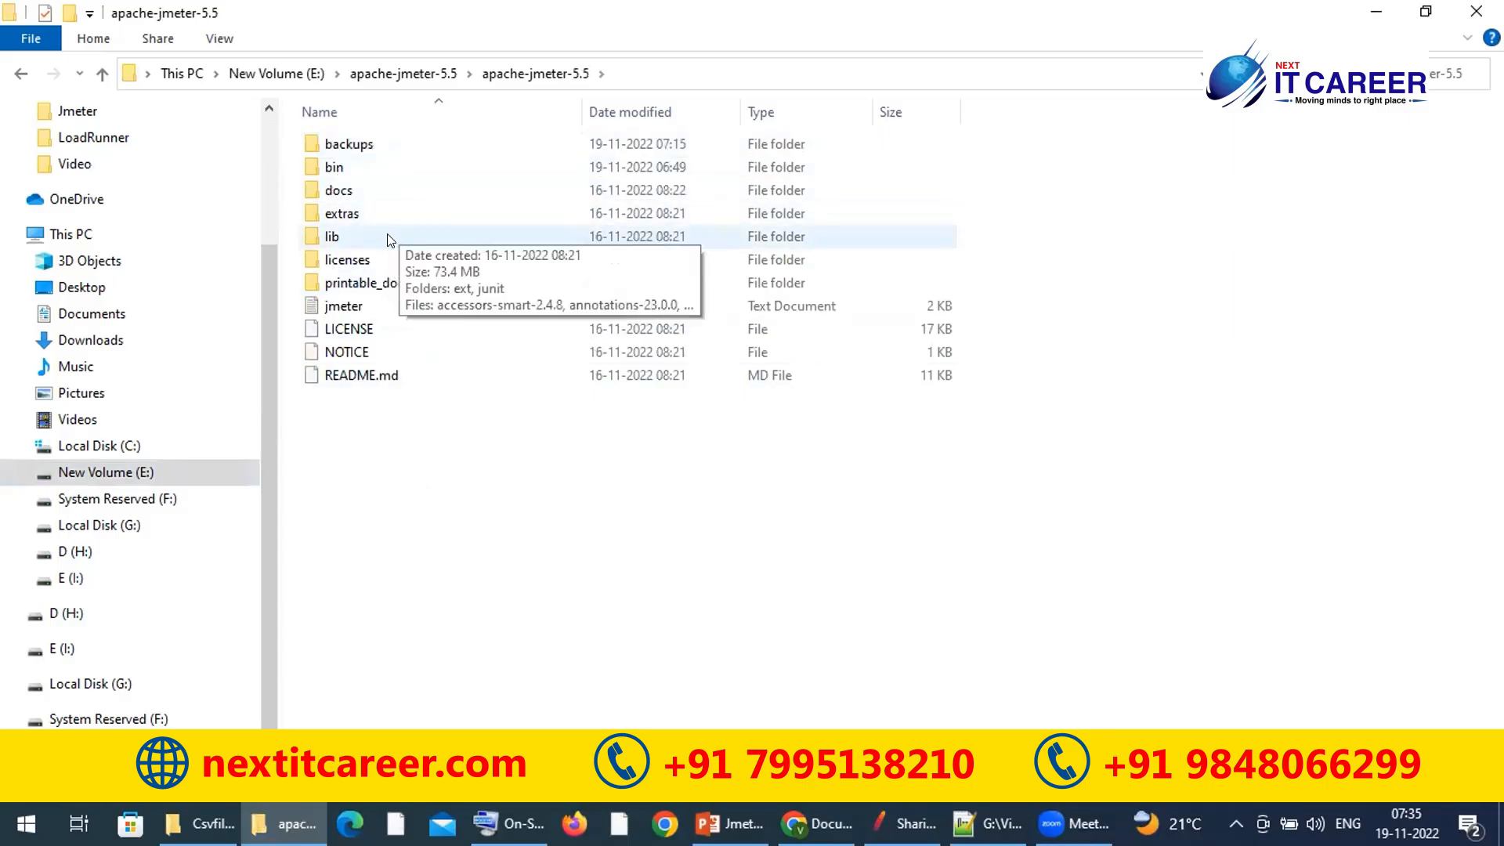
pyautogui.click(323, 239)
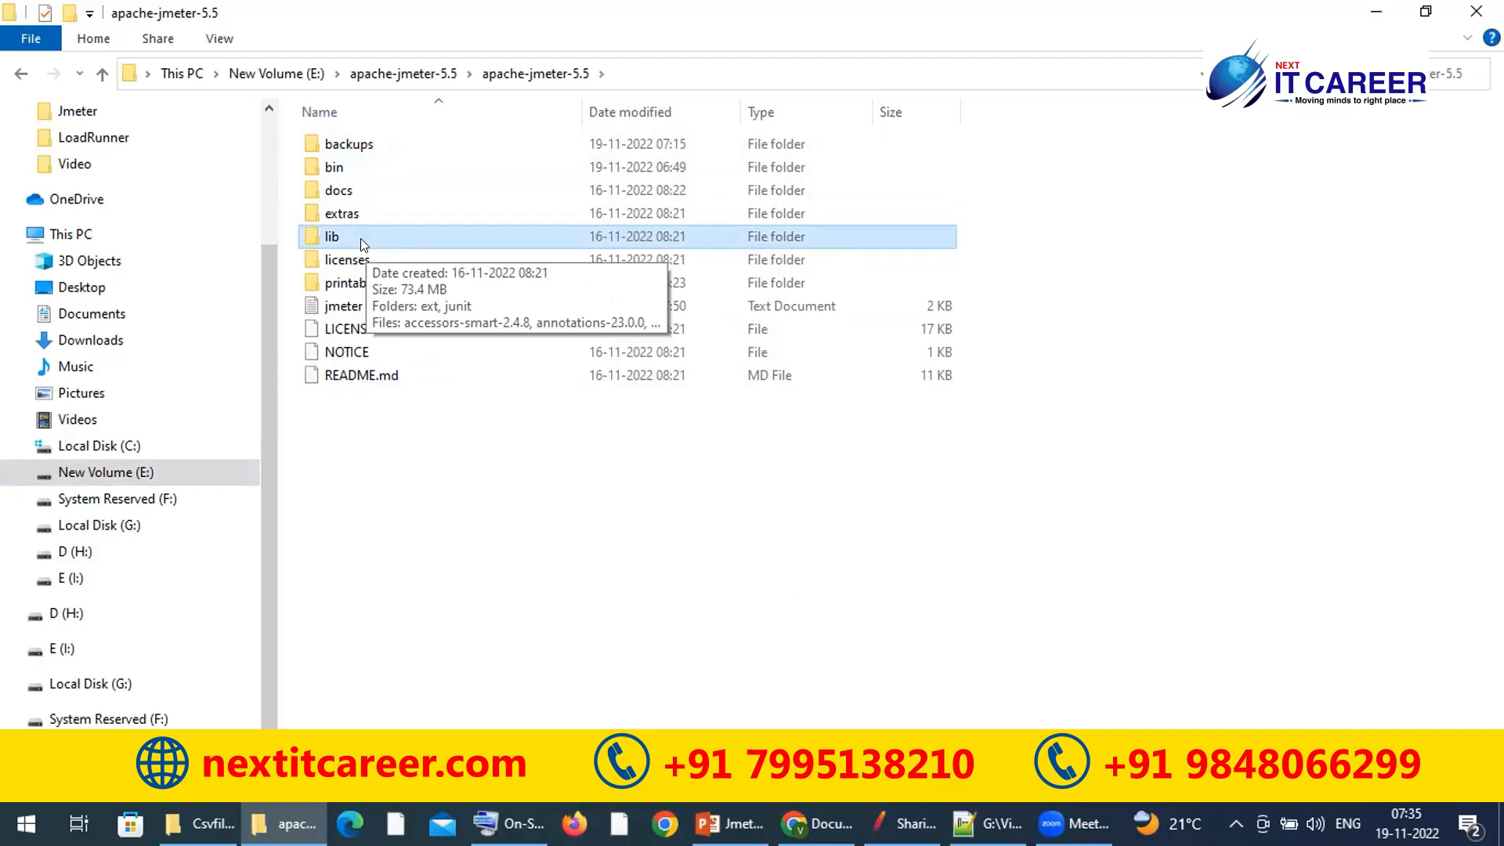
pyautogui.click(818, 824)
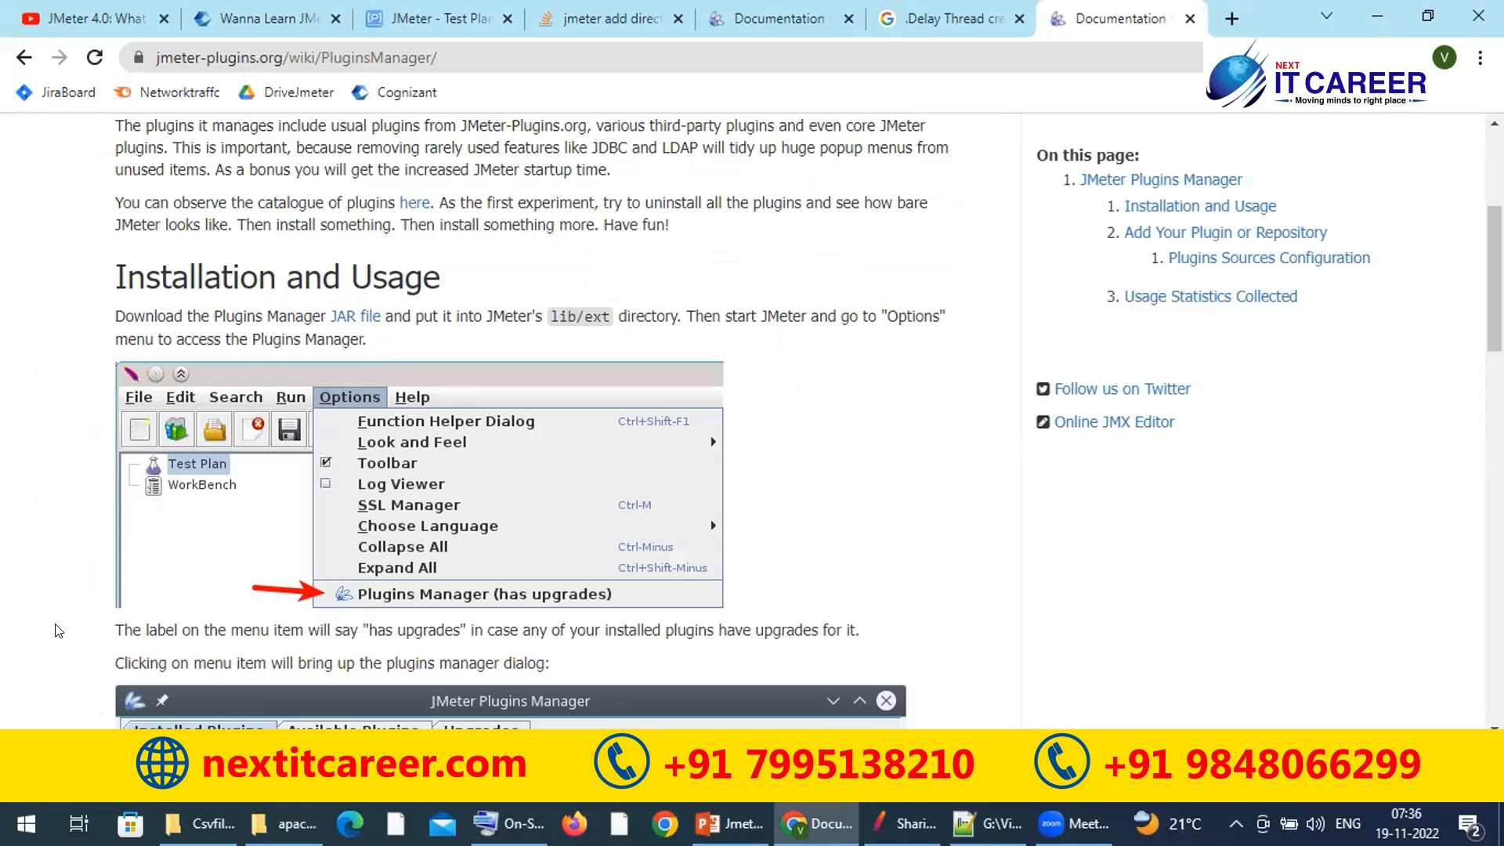
pyautogui.click(1384, 9)
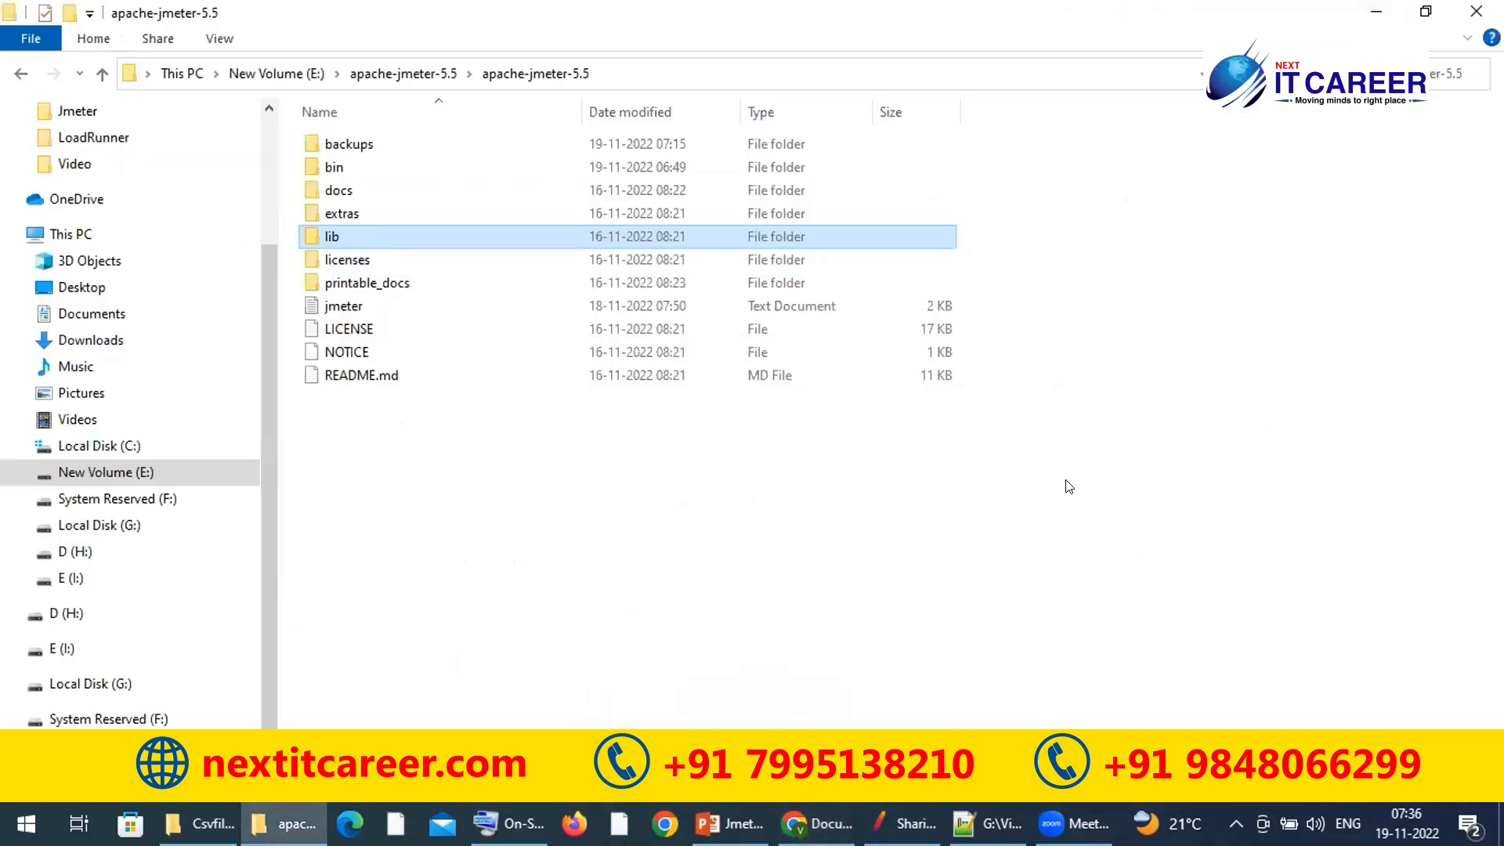
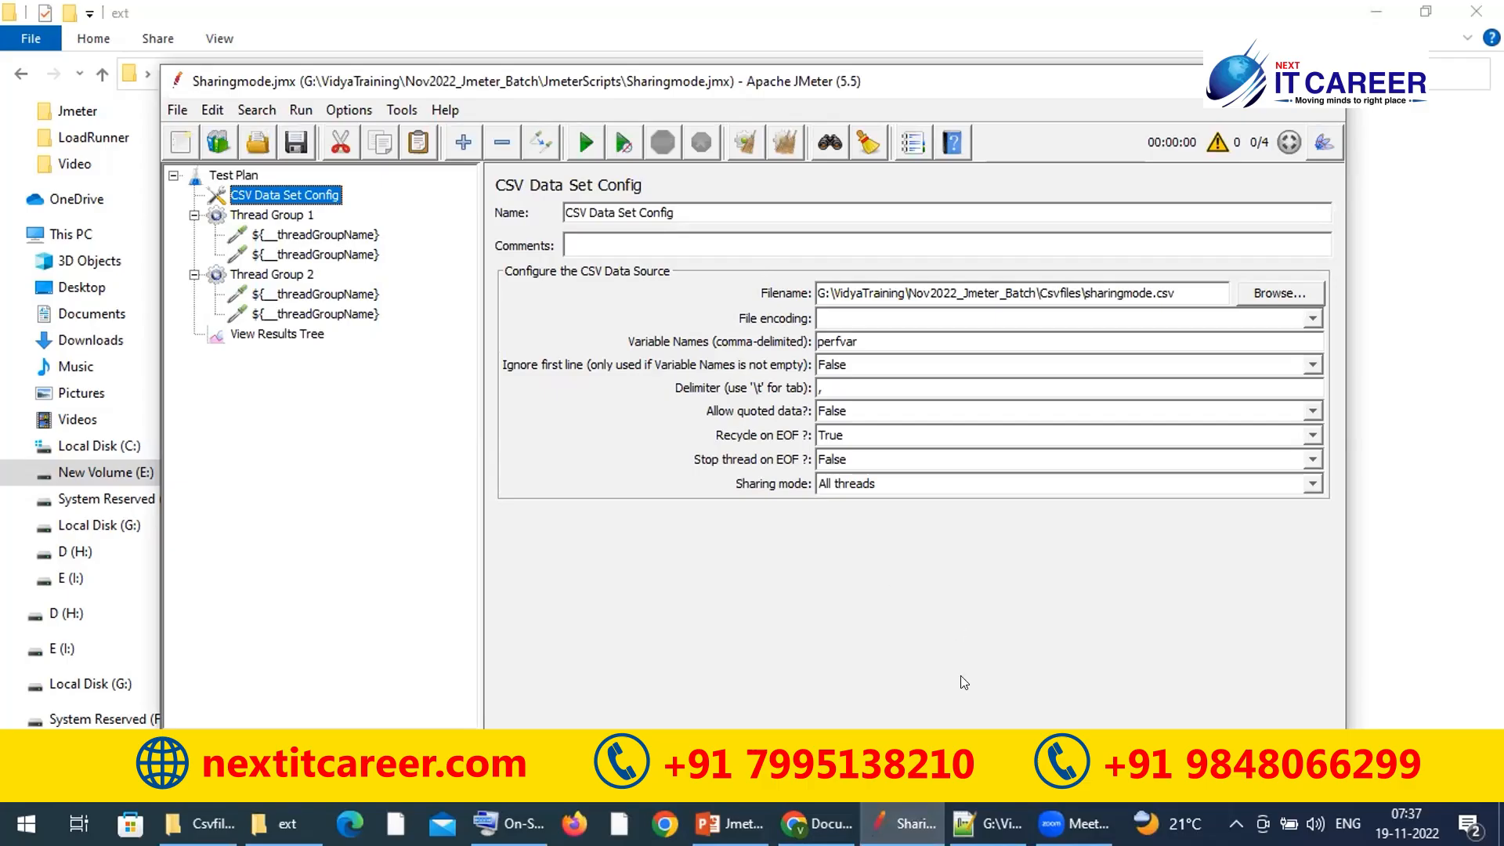
# Step: Exit JMeter via File > Exit and bring up the Run prompt with jmeter.bat
pyautogui.click(816, 823)
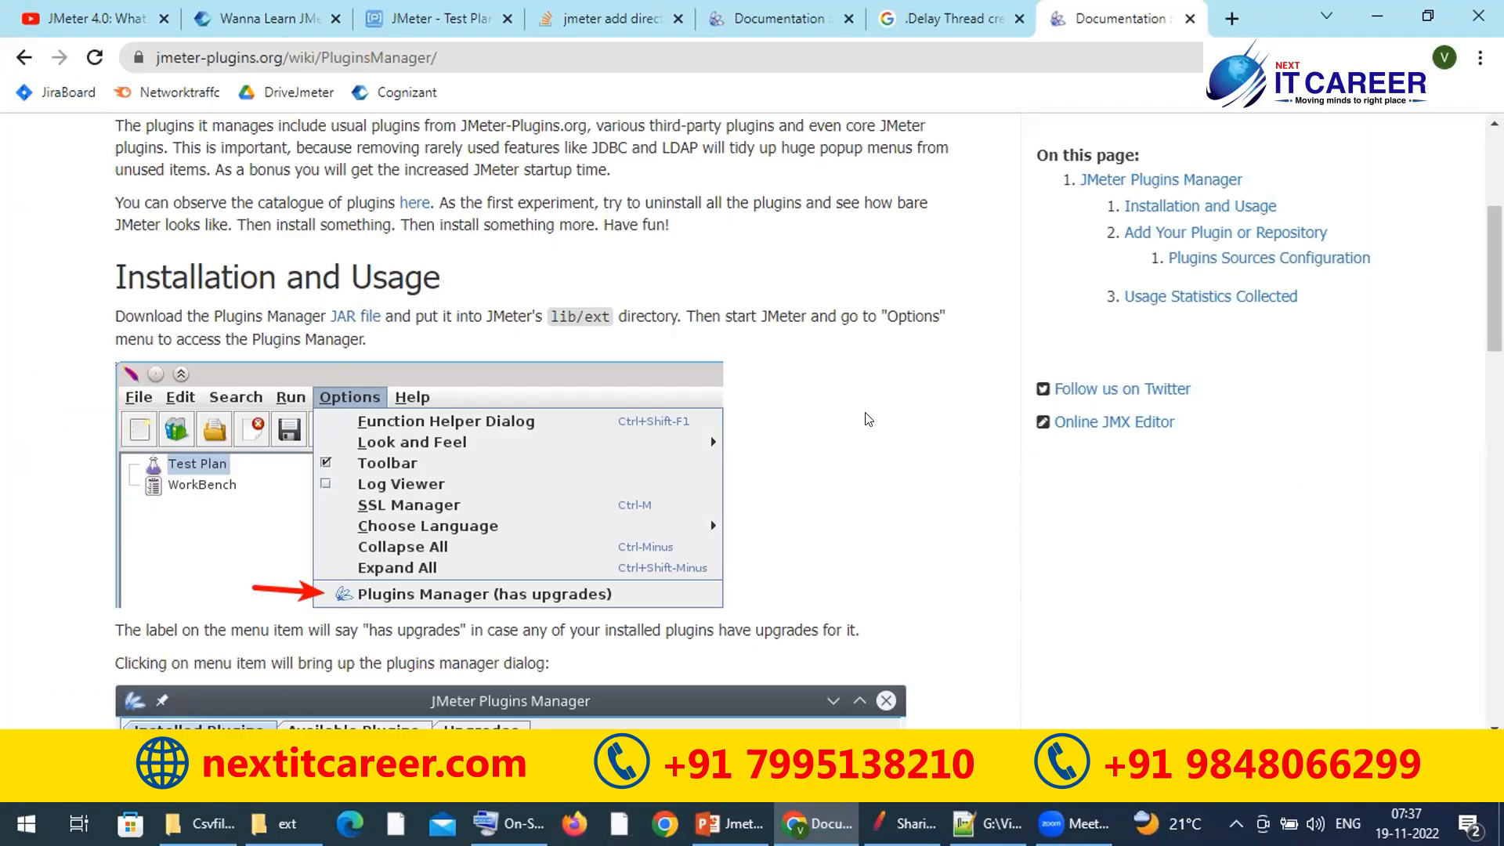
pyautogui.hotkey('alt', 'Tab')
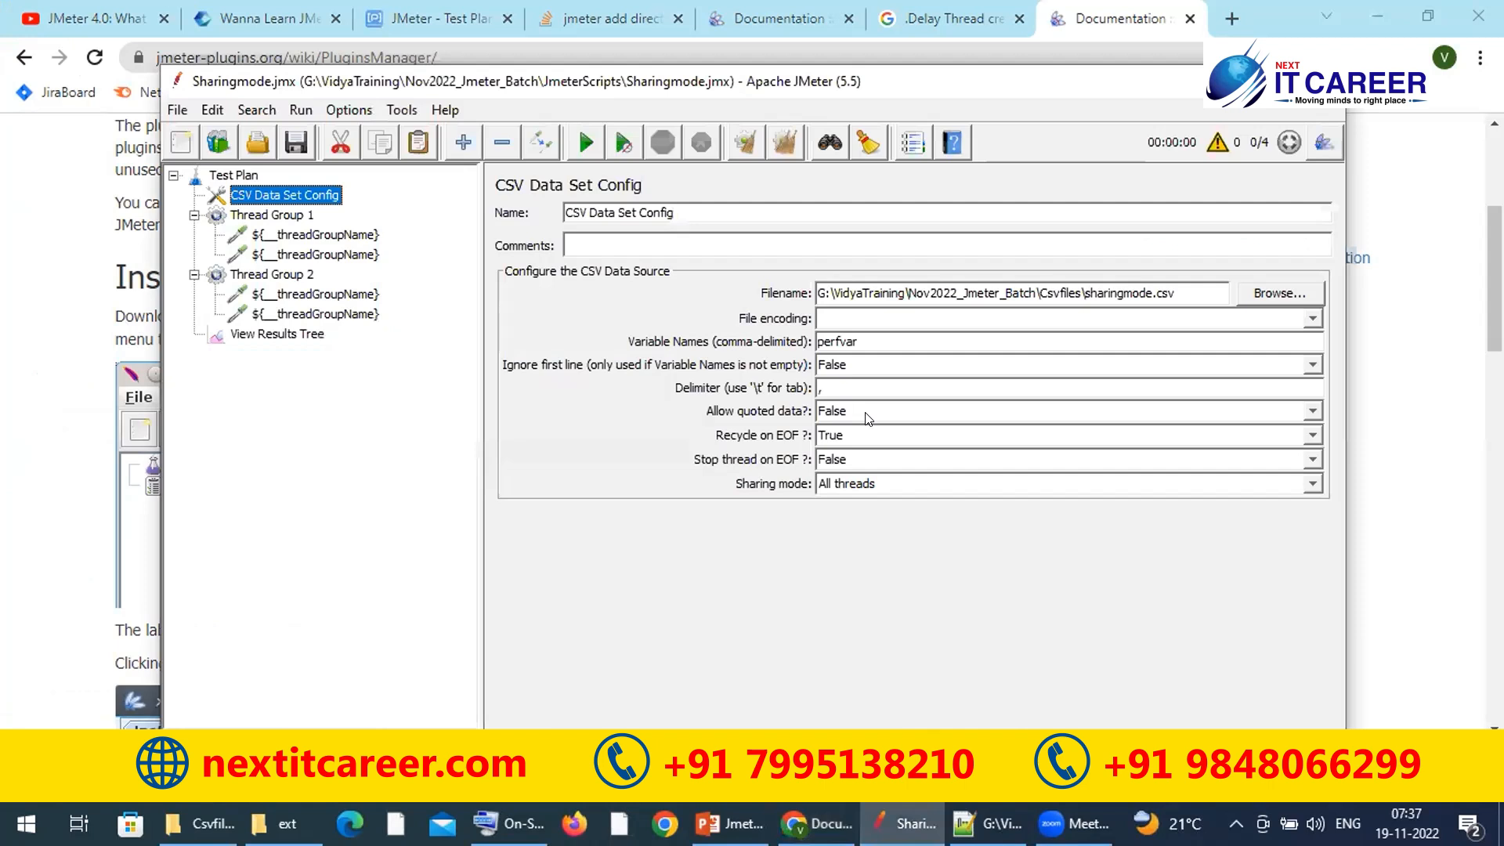
pyautogui.click(172, 112)
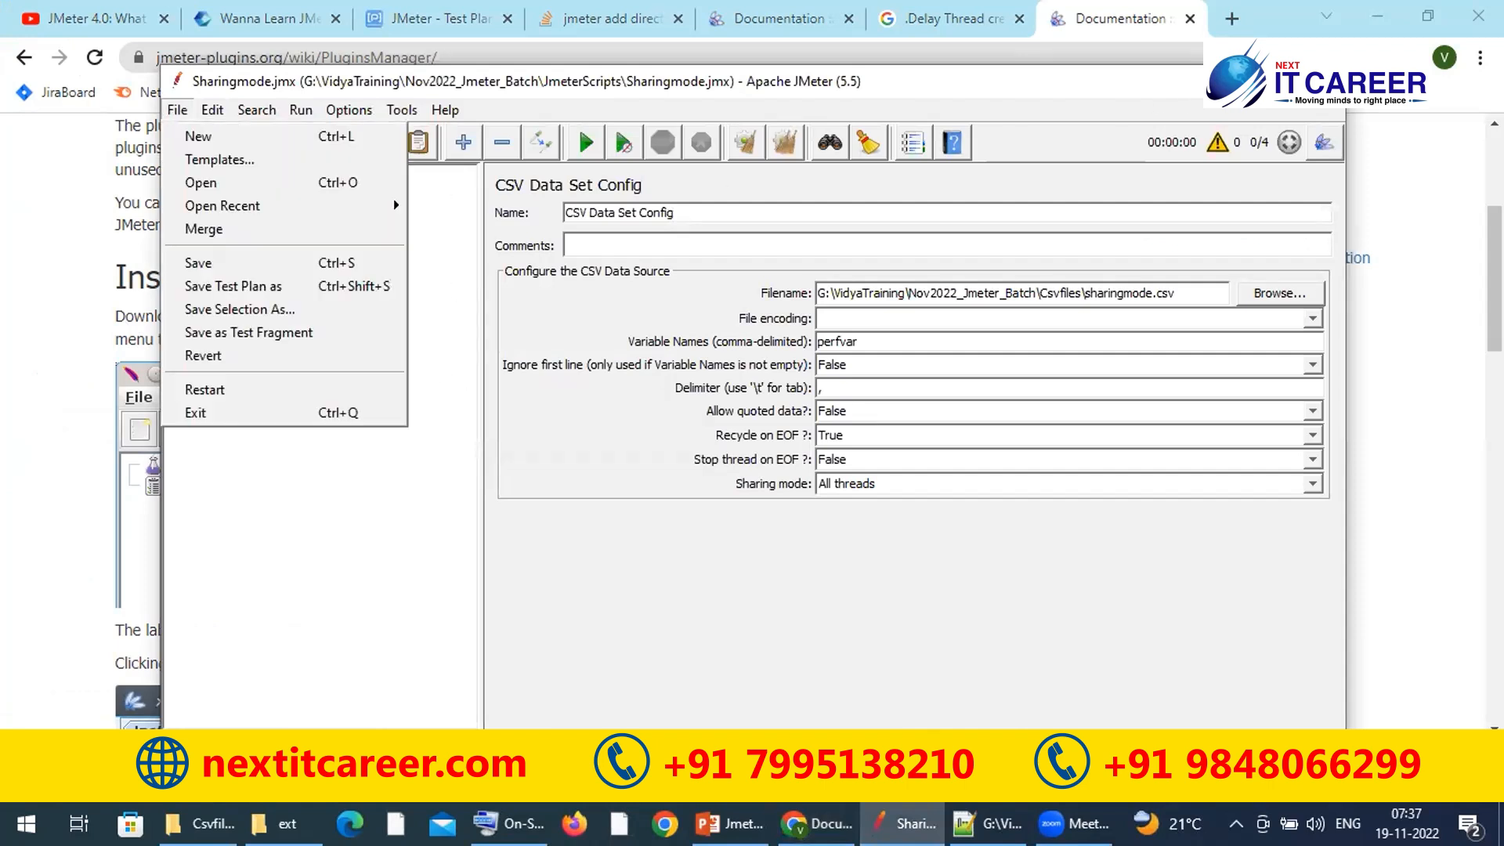
pyautogui.click(195, 413)
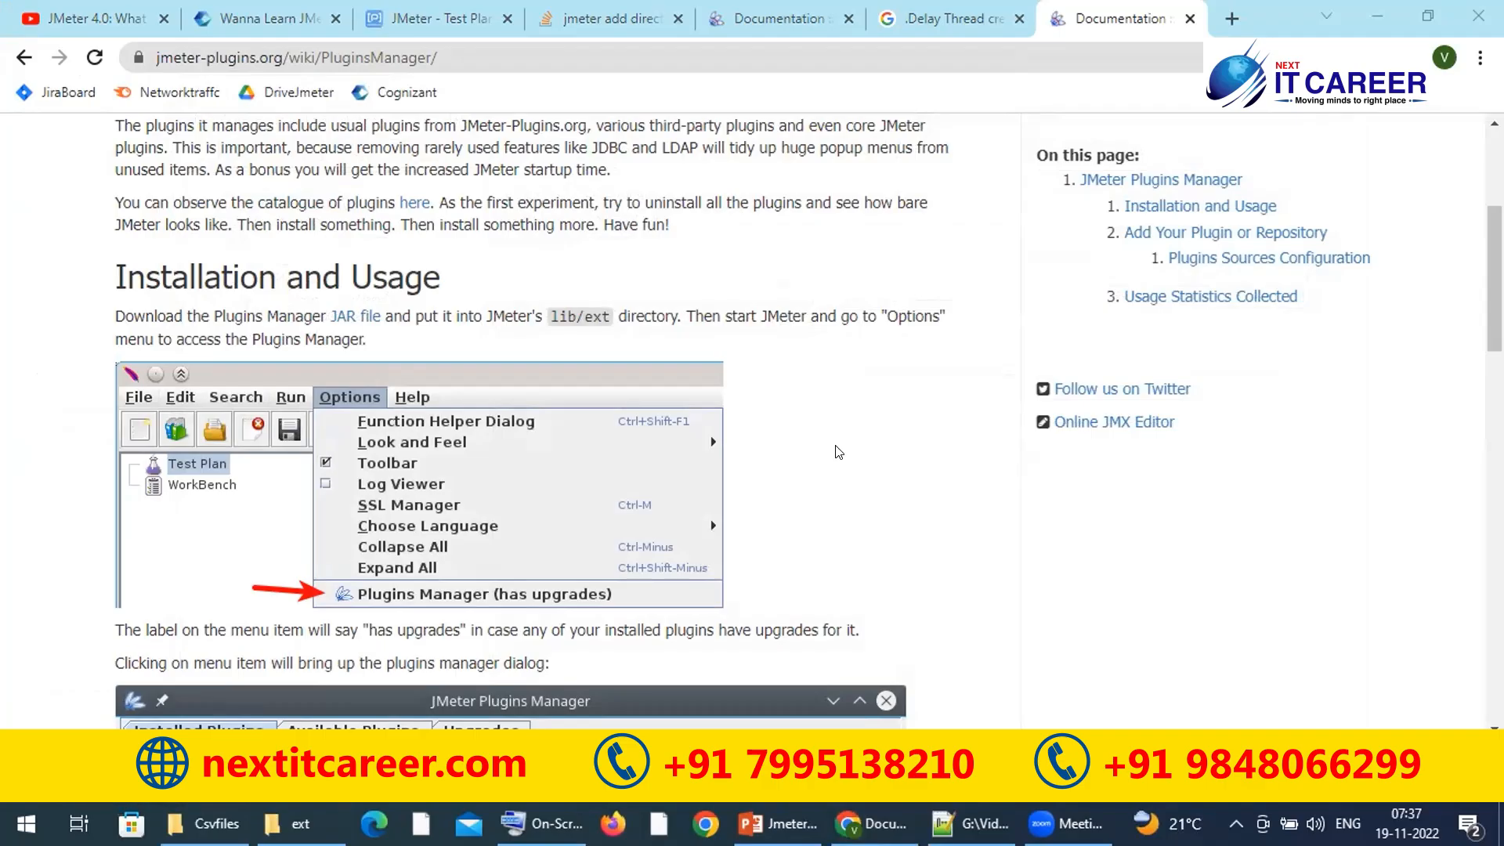
pyautogui.press('super+r')
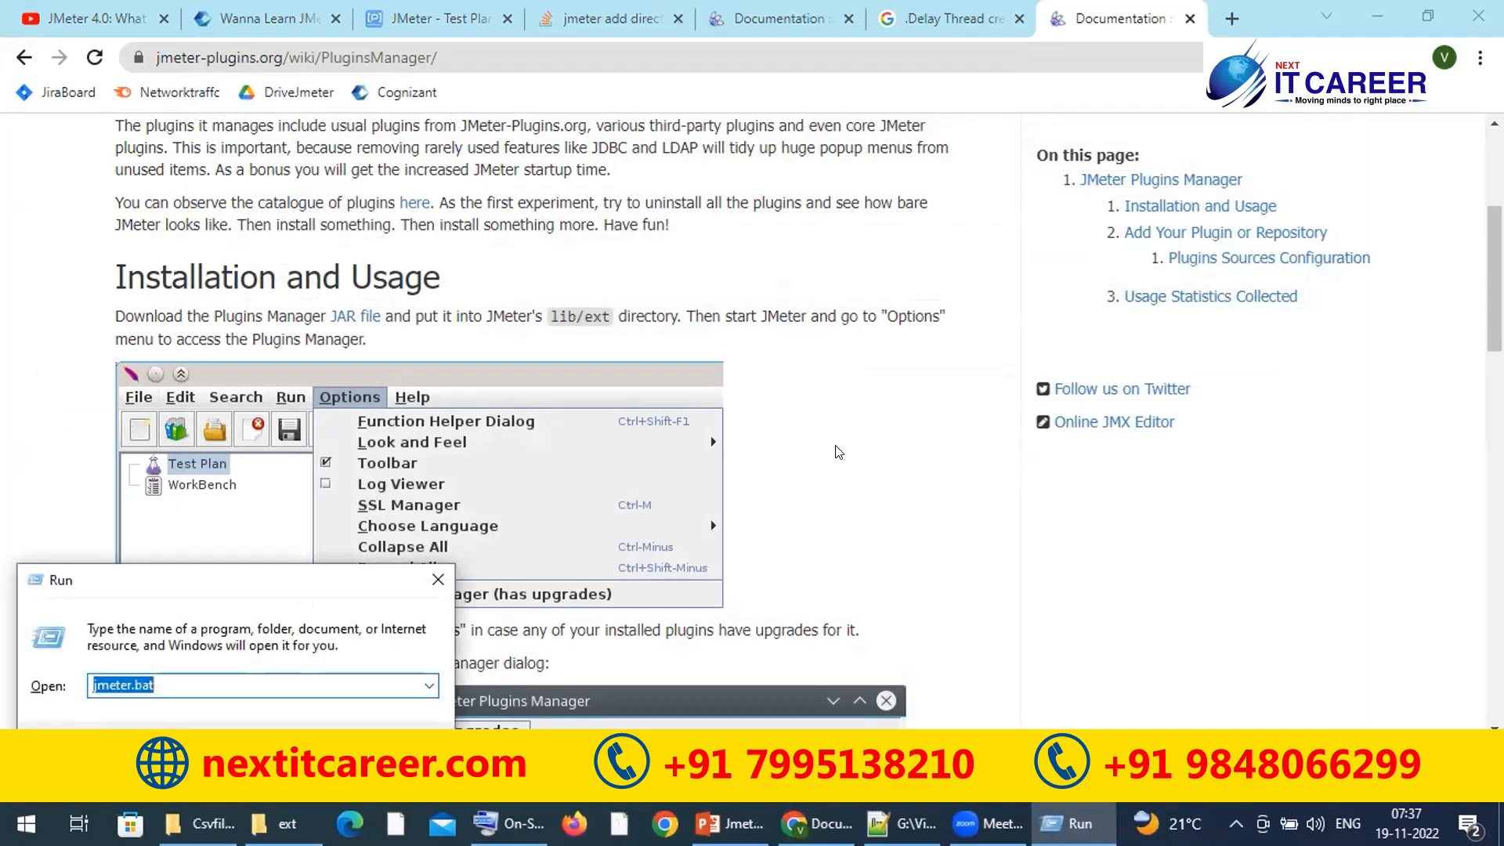
# Step: Restart JMeter with jmeter.bat, minimize the console, and browse the menus for Plugins Manager
pyautogui.press('Return')
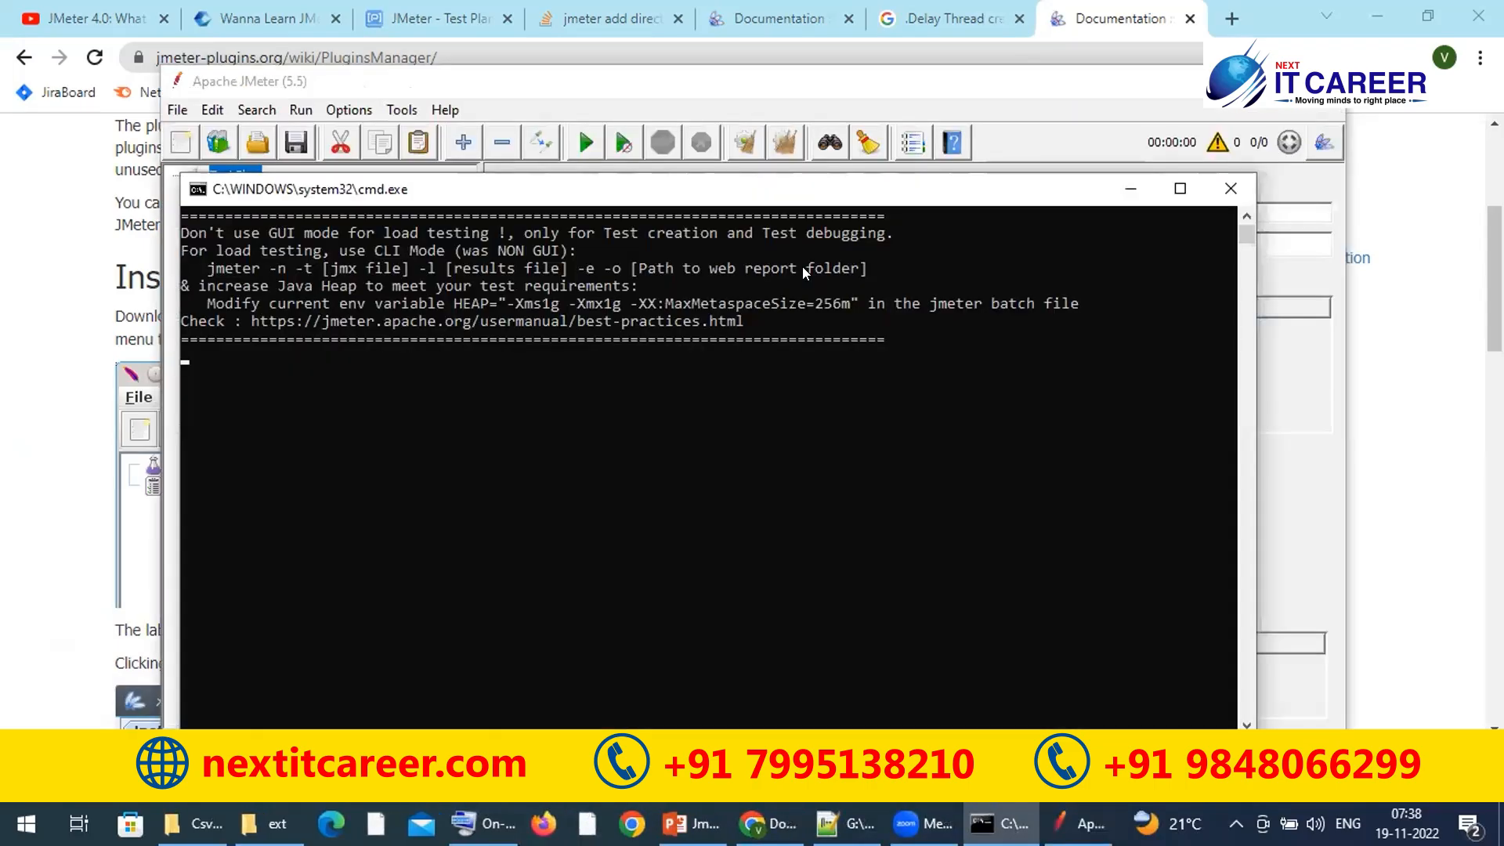
pyautogui.click(1130, 189)
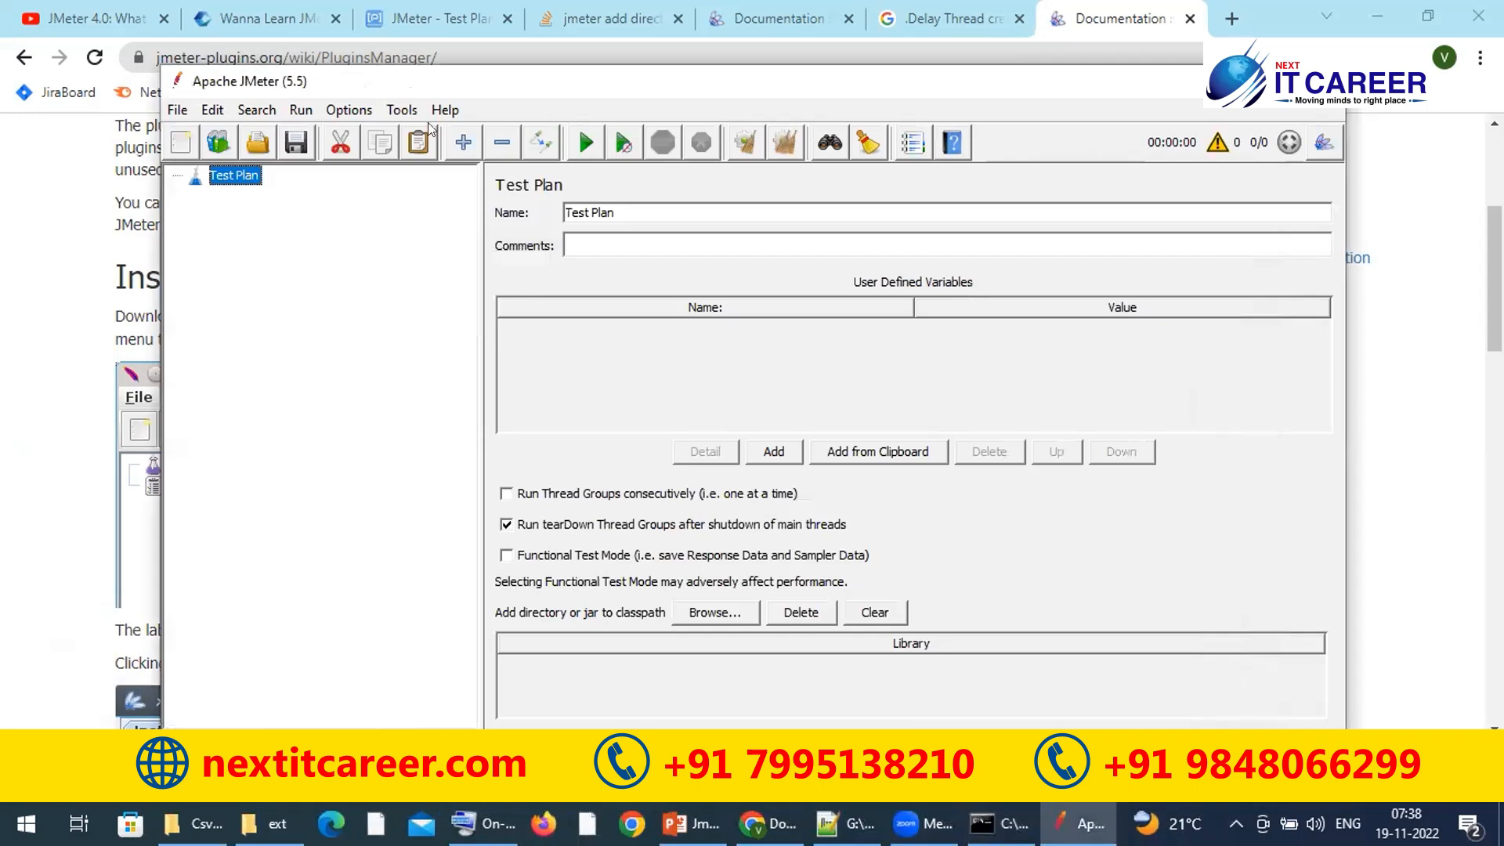
pyautogui.click(398, 109)
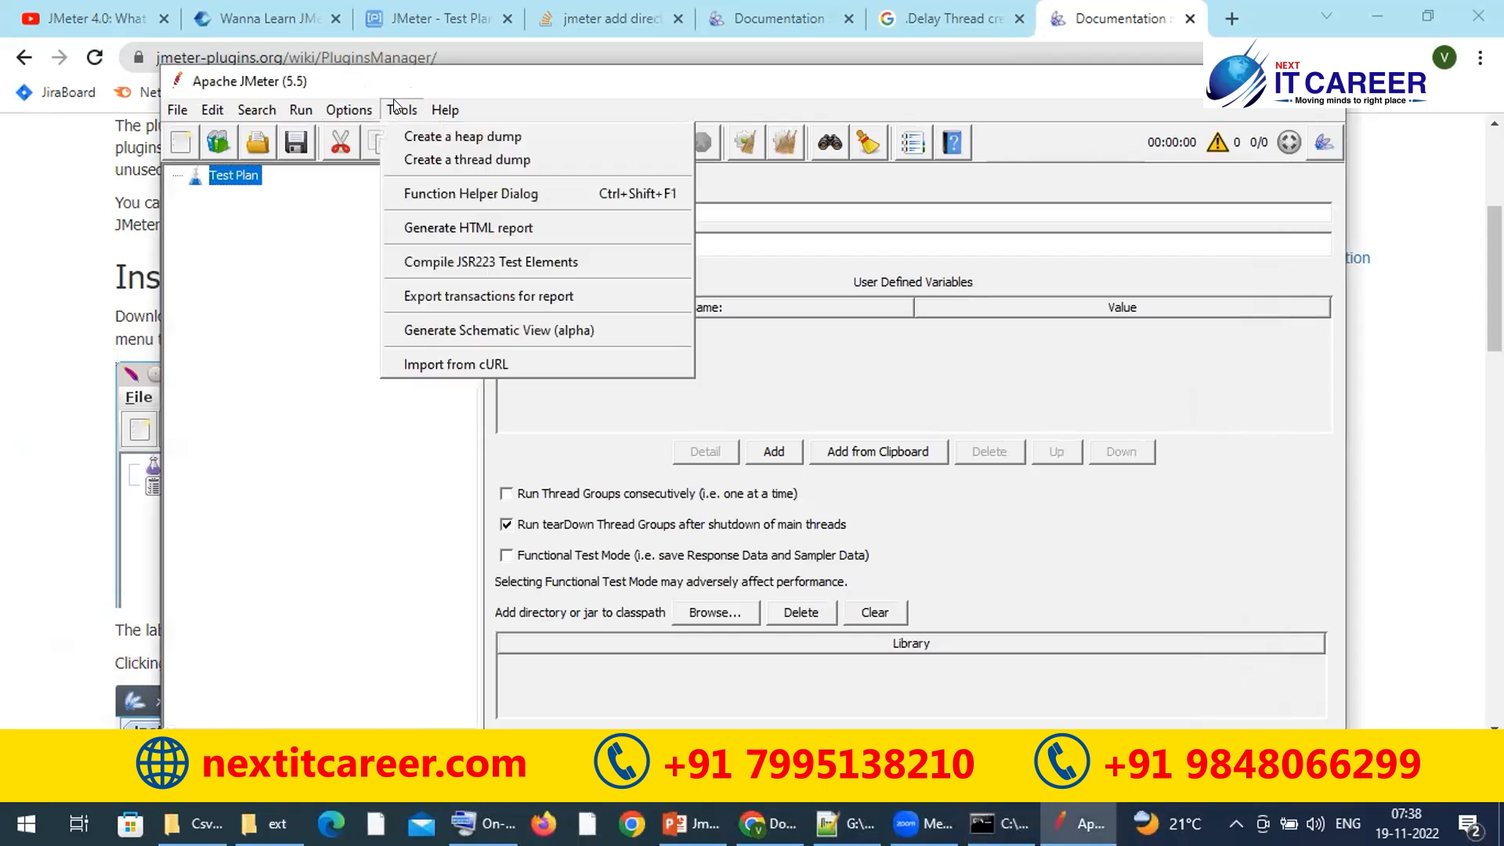
pyautogui.moveTo(343, 107)
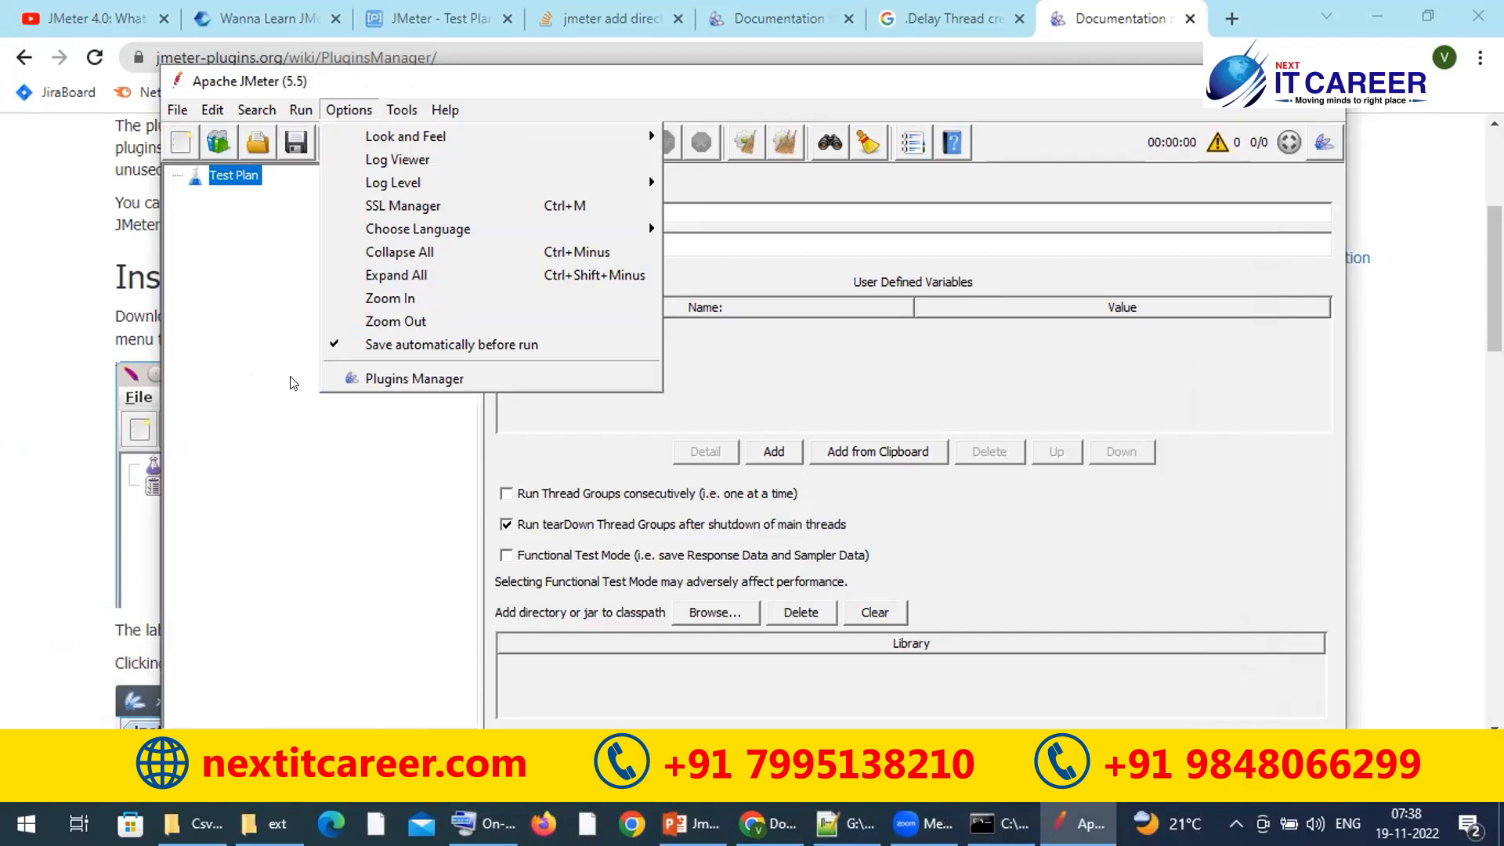
# Step: Open Options > Plugins Manager and resize and reposition its window
pyautogui.click(384, 381)
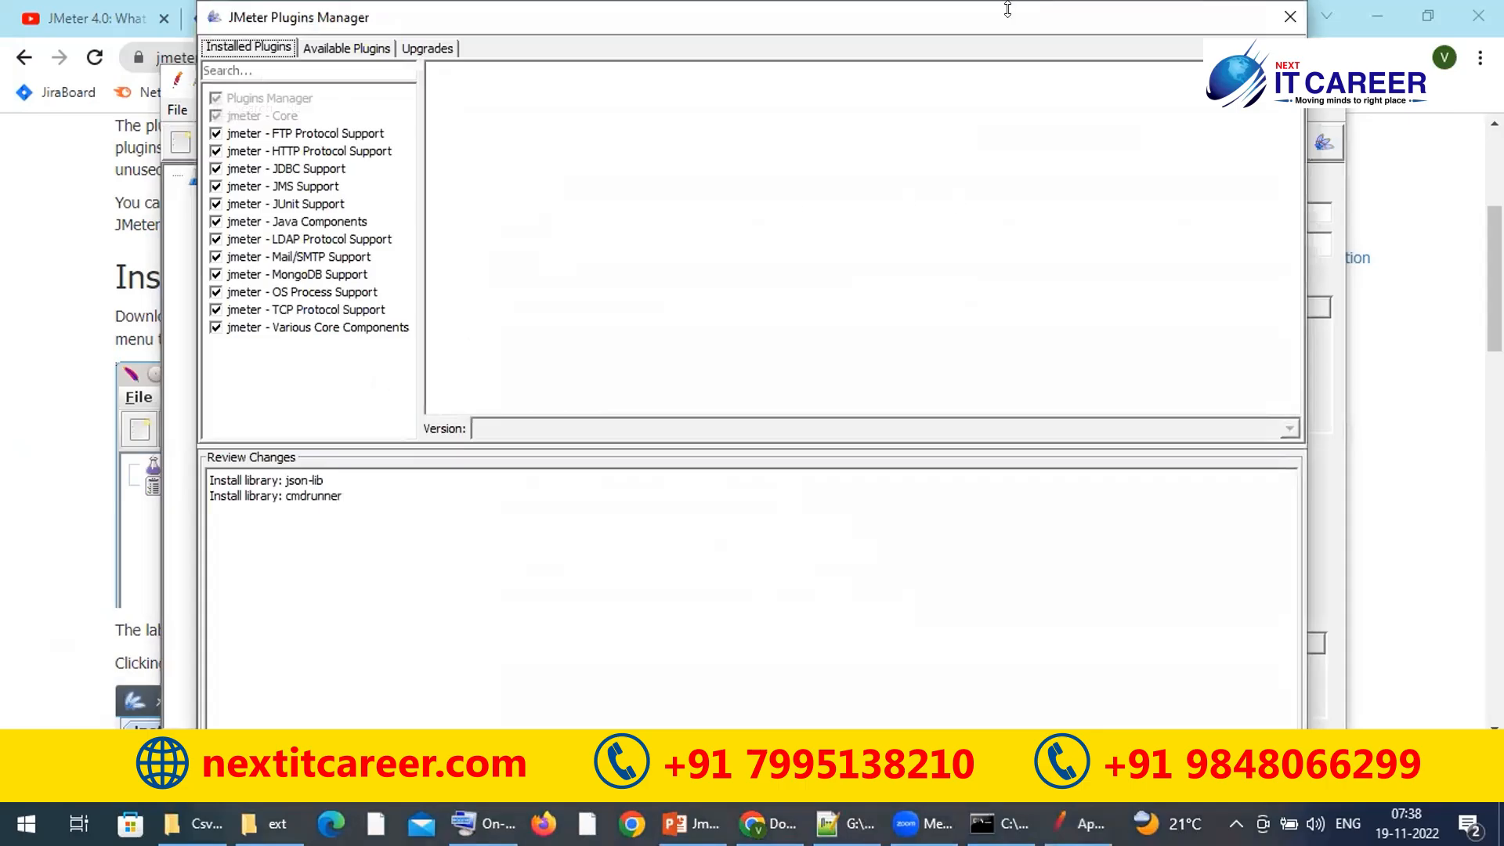
pyautogui.moveTo(1008, 10); pyautogui.dragTo(997, 95)
pyautogui.moveTo(902, 105); pyautogui.dragTo(916, 93)
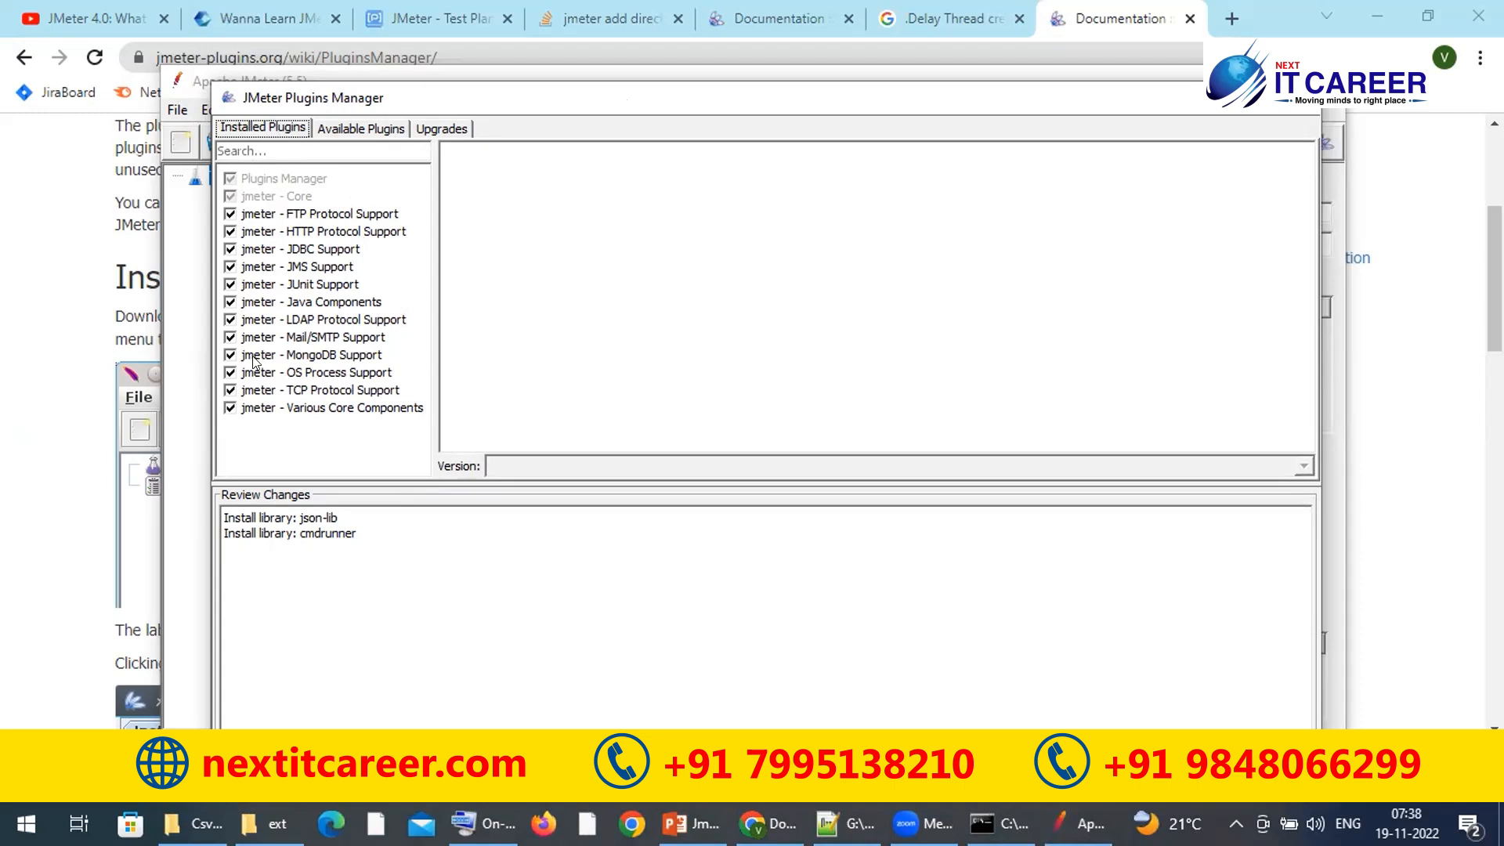
# Step: Browse Available Plugins, viewing Dynatrace Backend Listener, DI KafkaMeter, DBMon and Custom Thread Groups details
pyautogui.click(341, 131)
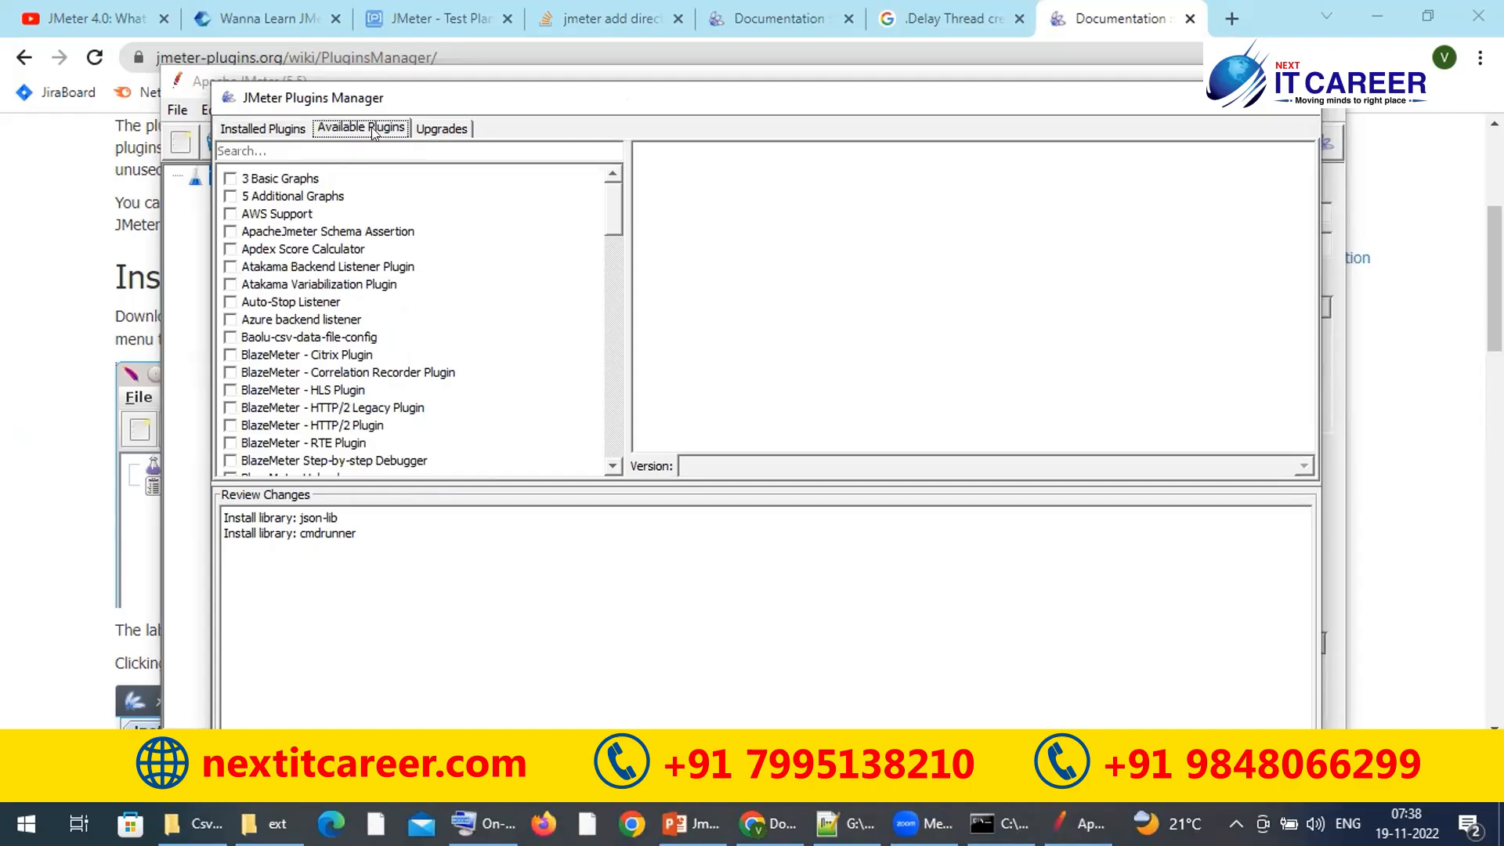
pyautogui.moveTo(616, 192)
pyautogui.mouseDown()
pyautogui.moveTo(609, 416)
pyautogui.moveTo(640, 185)
pyautogui.mouseUp()
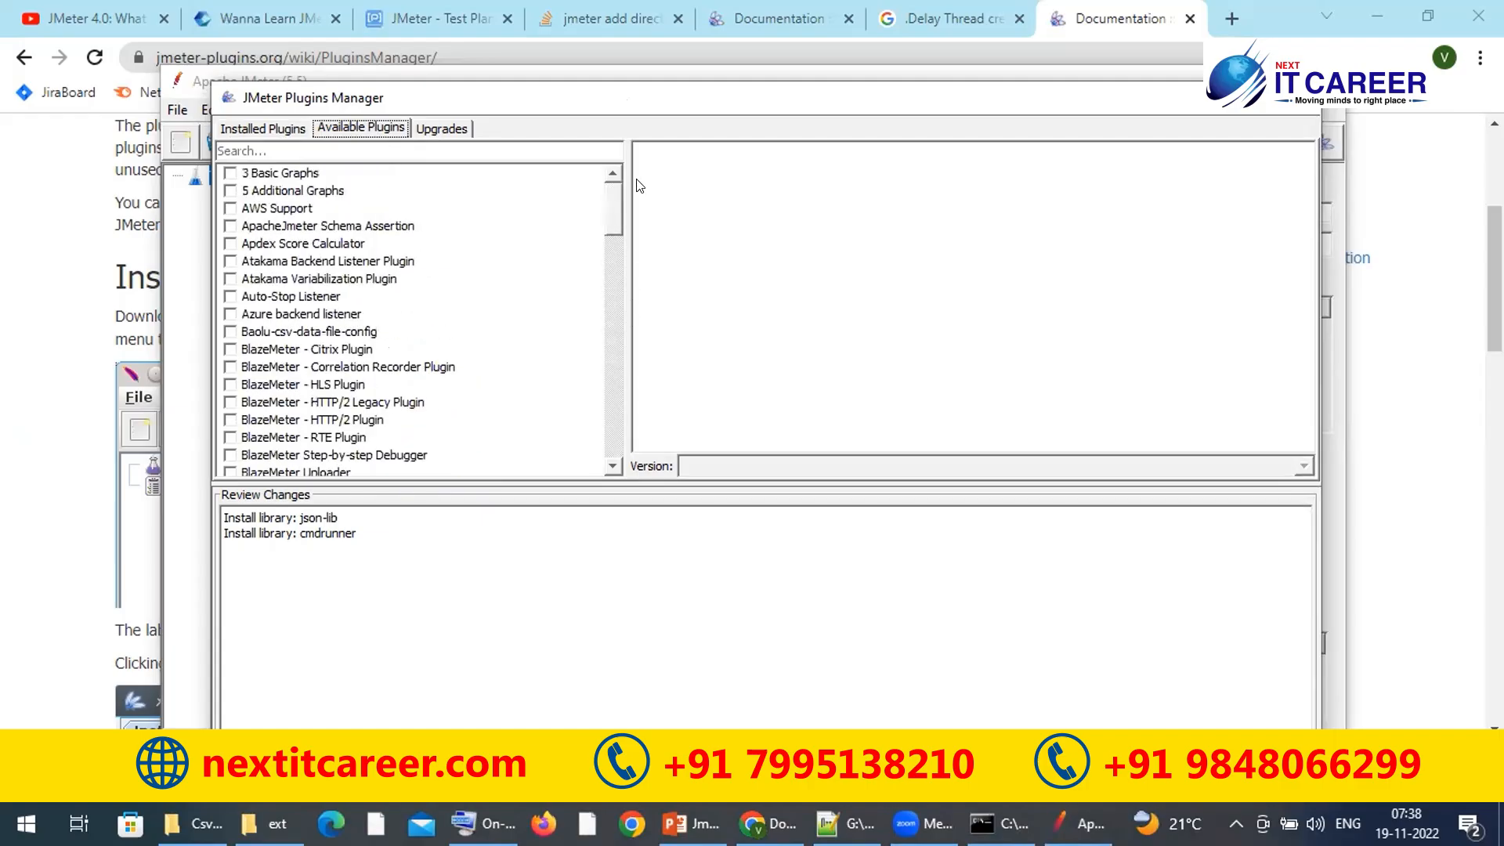
pyautogui.moveTo(610, 248); pyautogui.dragTo(608, 303)
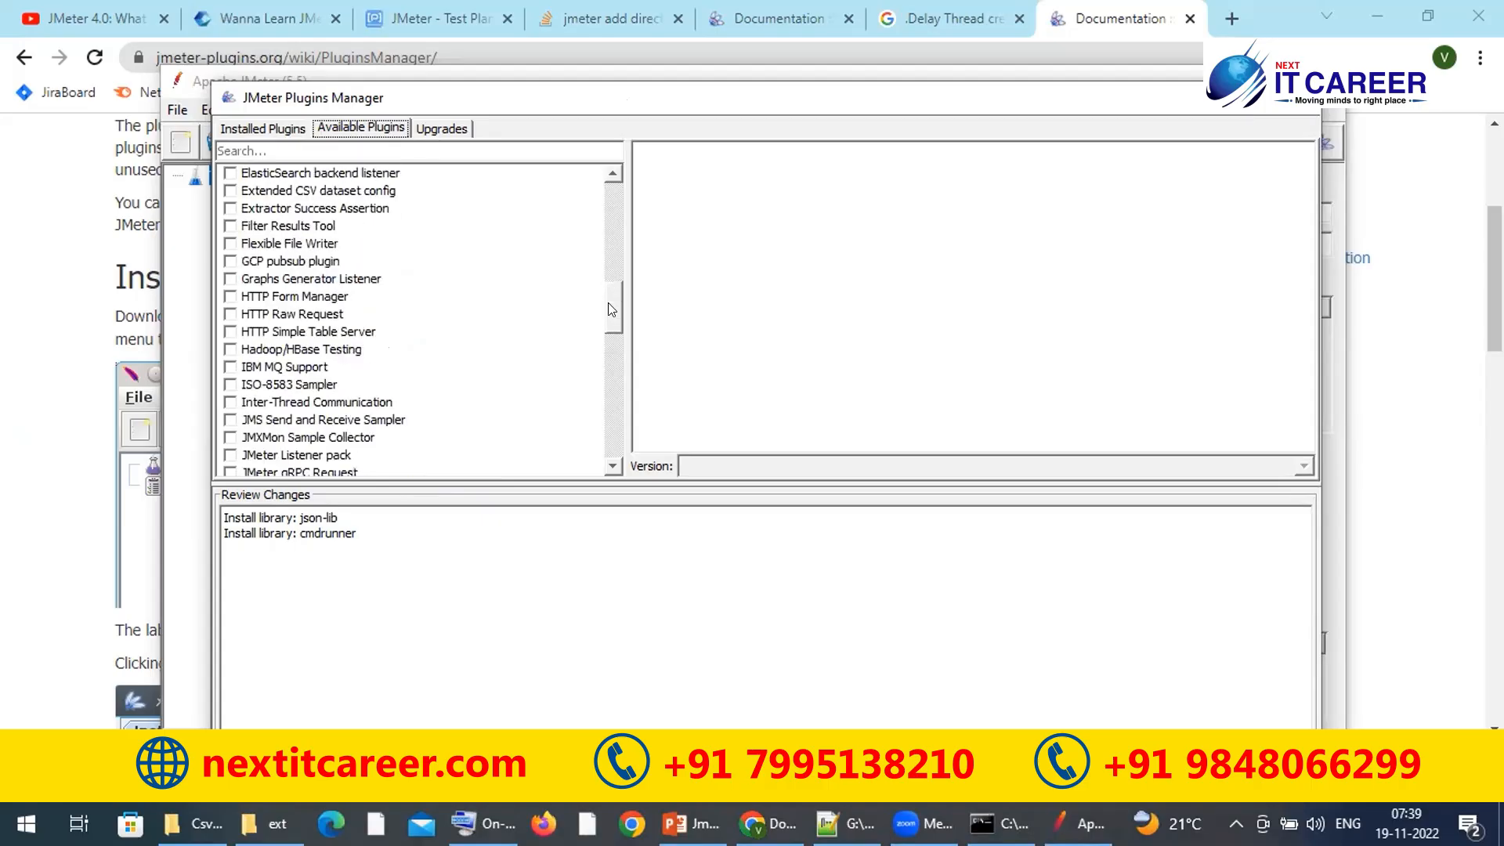
pyautogui.click(618, 271)
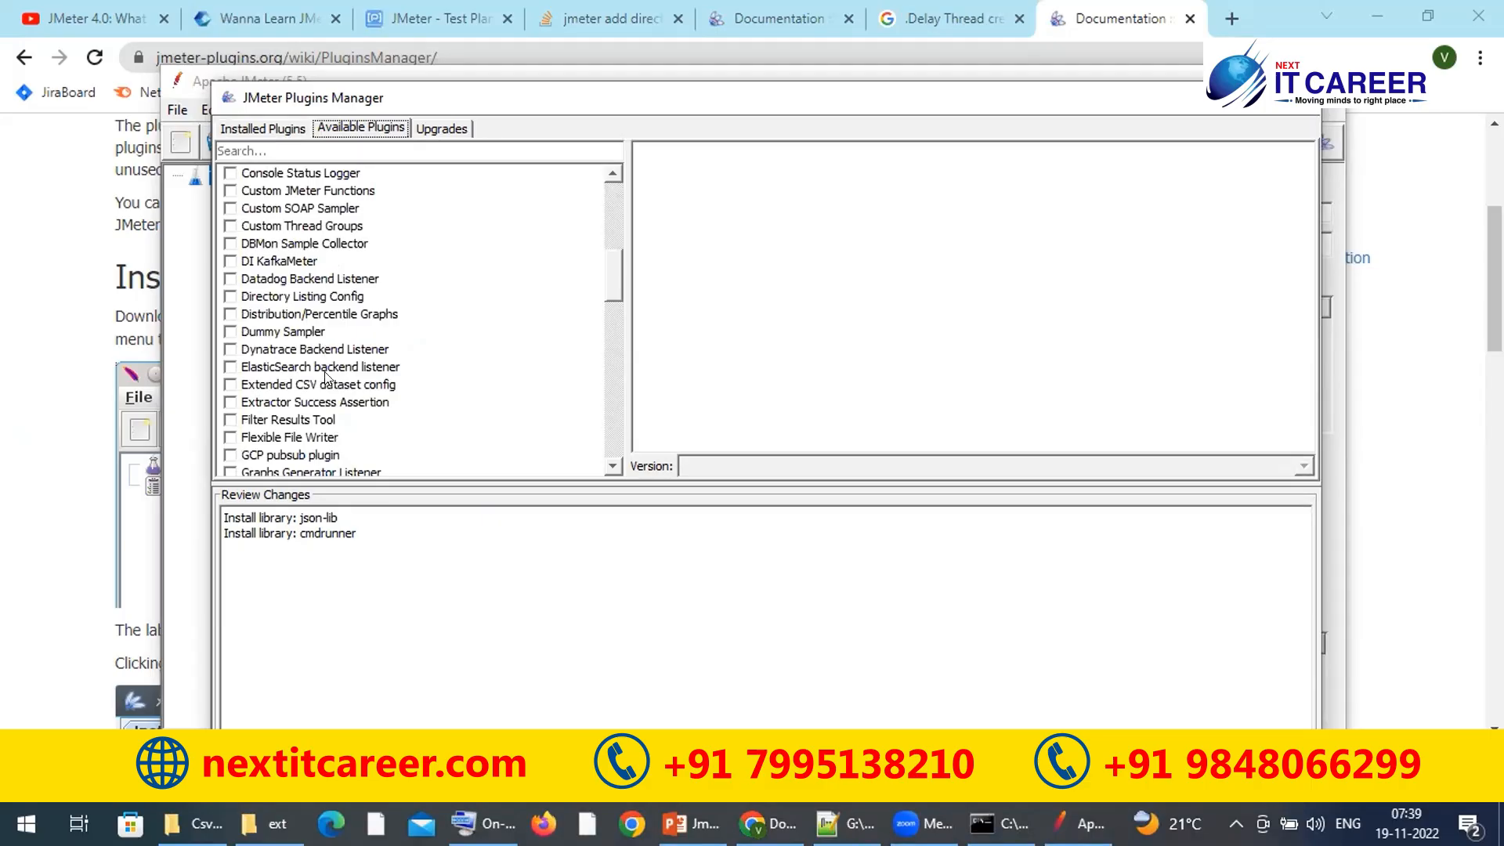
pyautogui.click(327, 350)
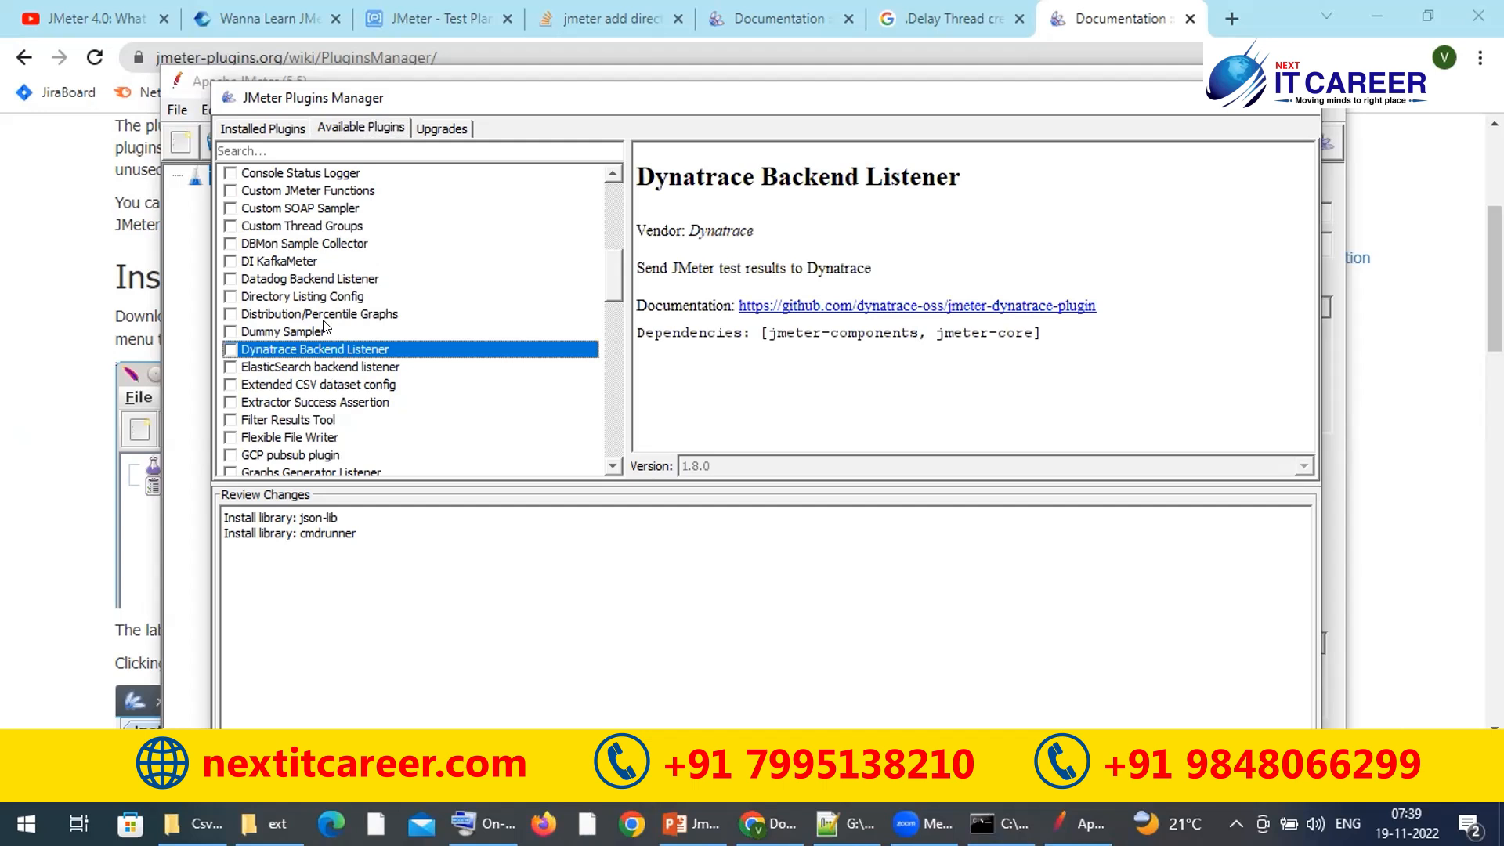
pyautogui.click(284, 261)
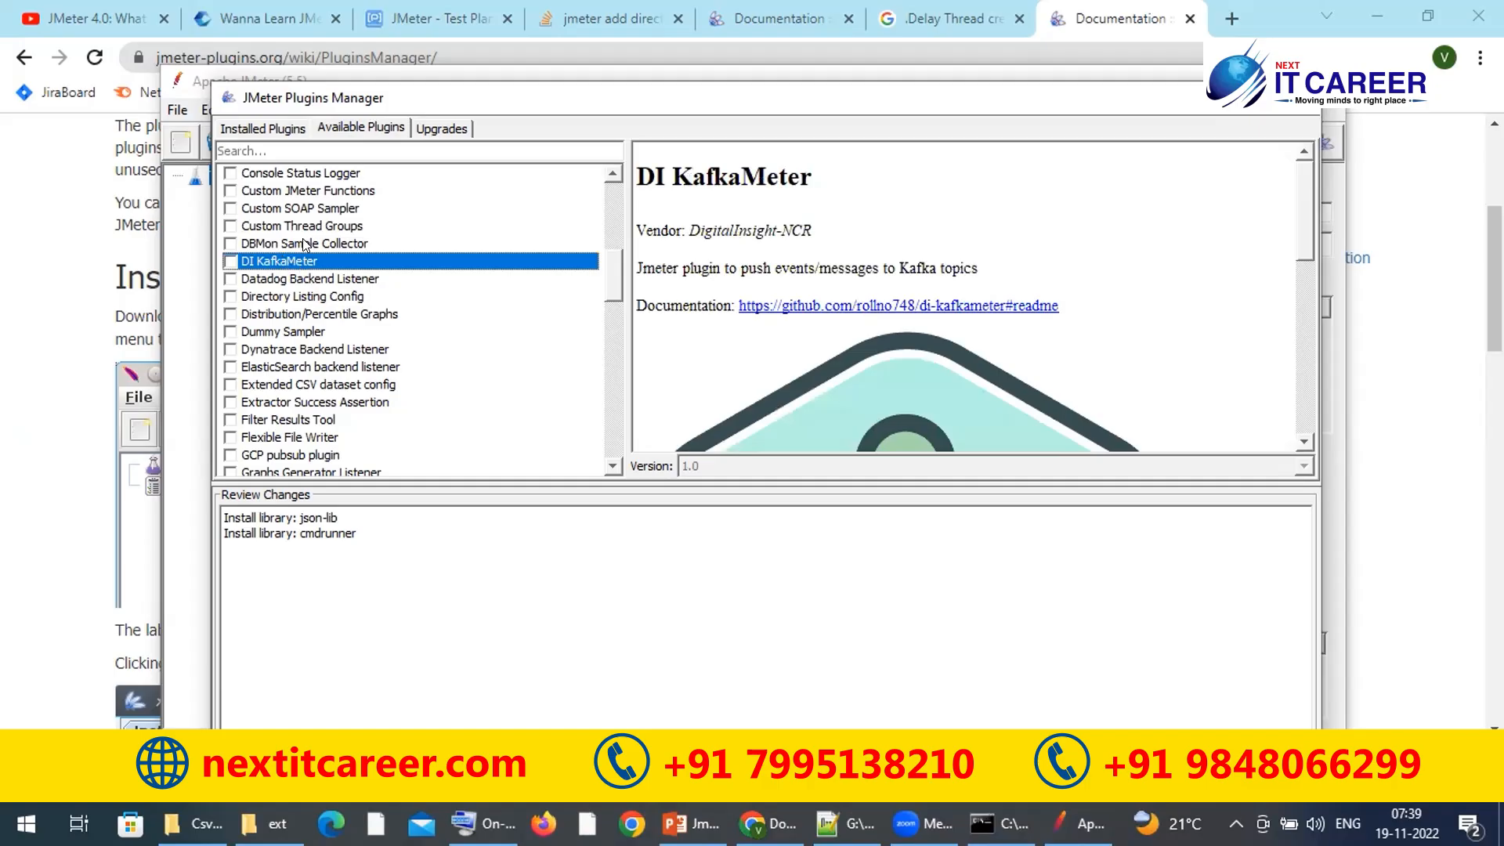
pyautogui.click(306, 245)
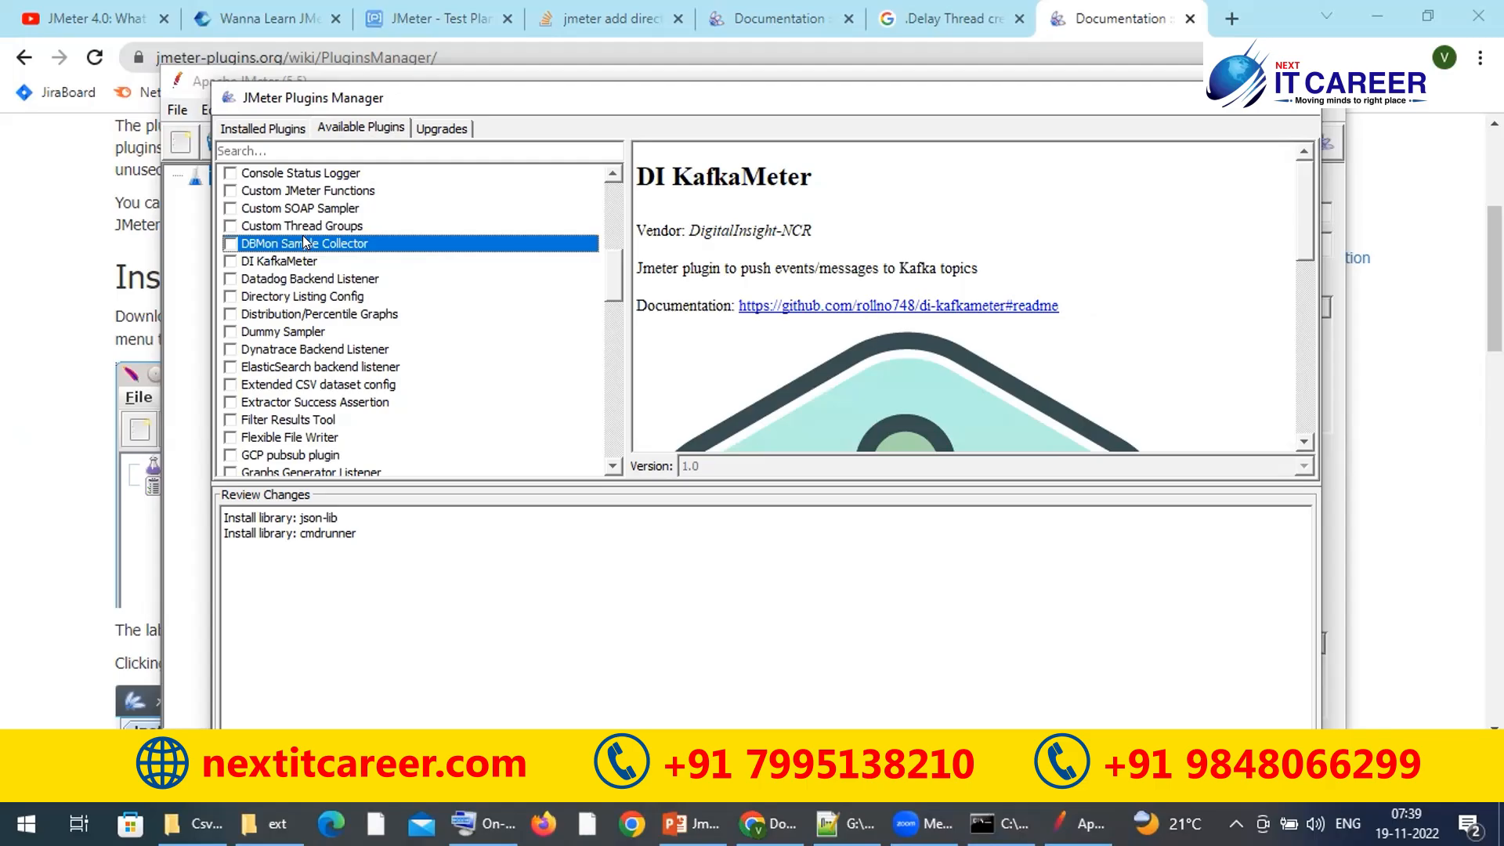
pyautogui.click(310, 230)
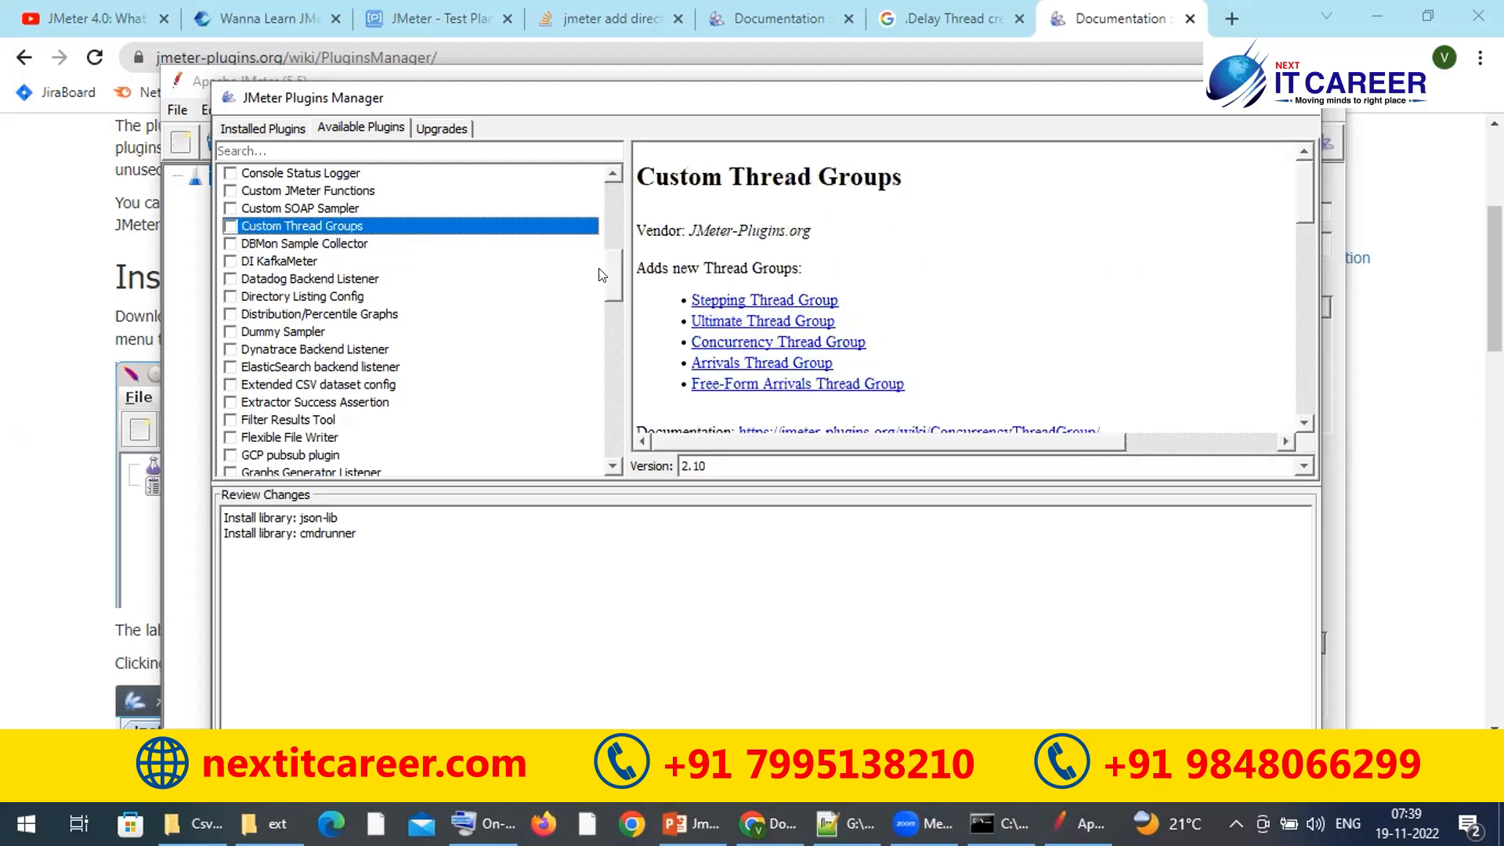
# Step: Scroll through the rest of the Available Plugins list
pyautogui.moveTo(609, 273); pyautogui.dragTo(607, 361)
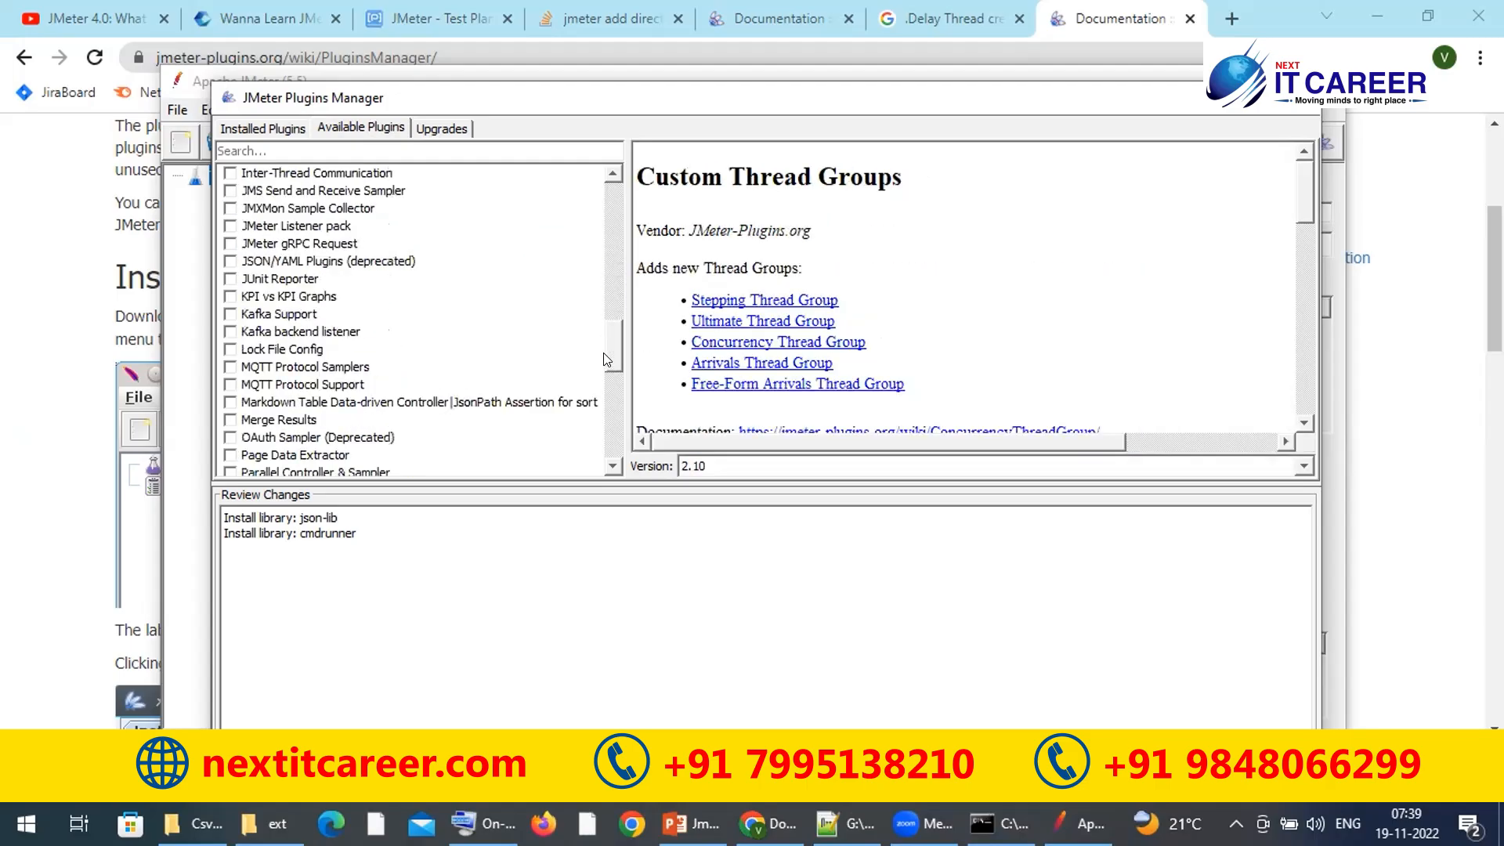
pyautogui.click(604, 408)
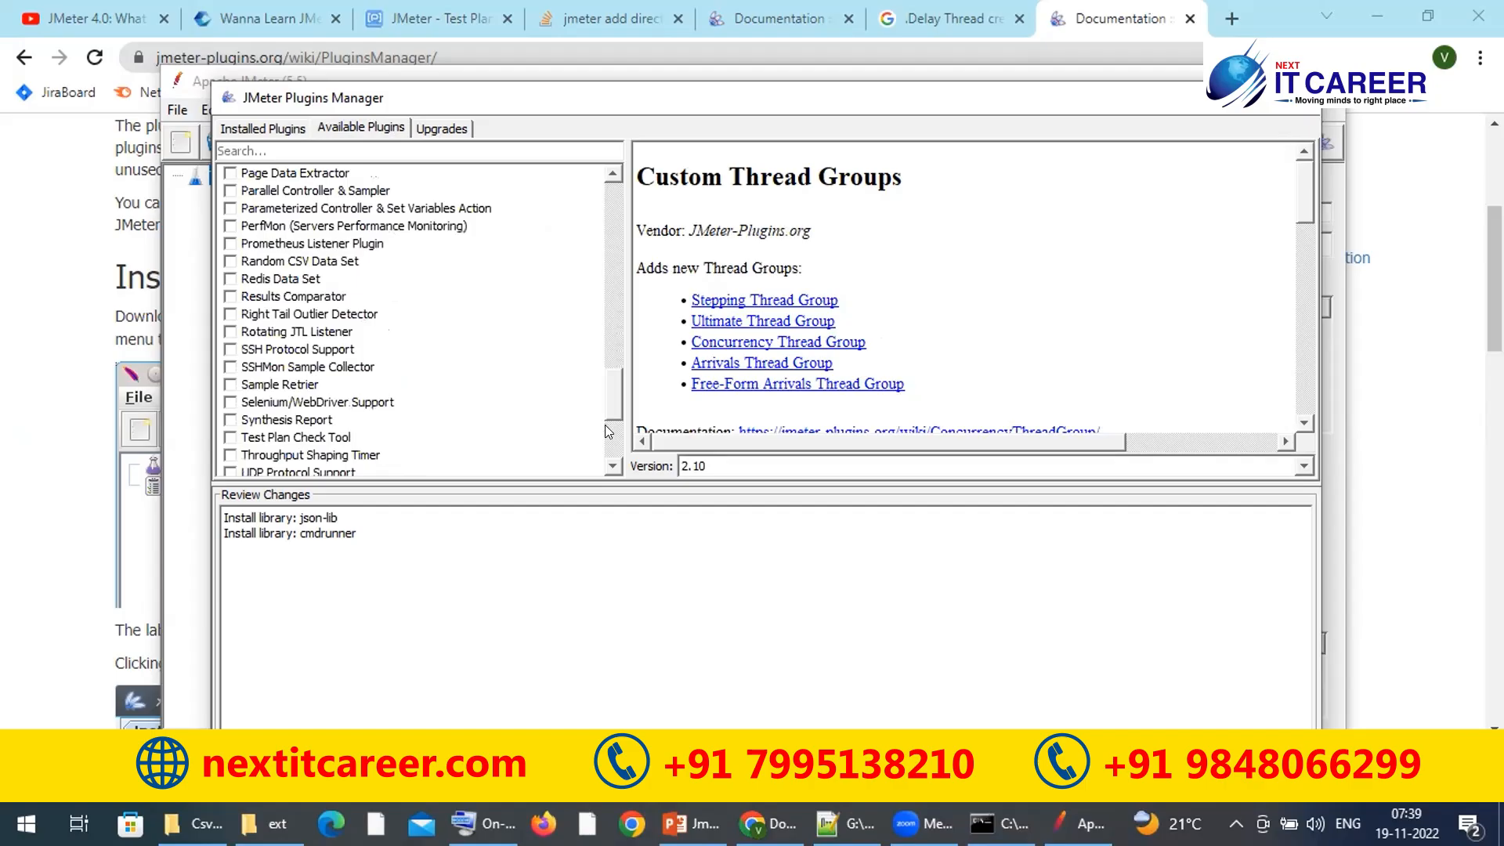
pyautogui.scroll(-3, 605, 430)
pyautogui.scroll(-1, 604, 429)
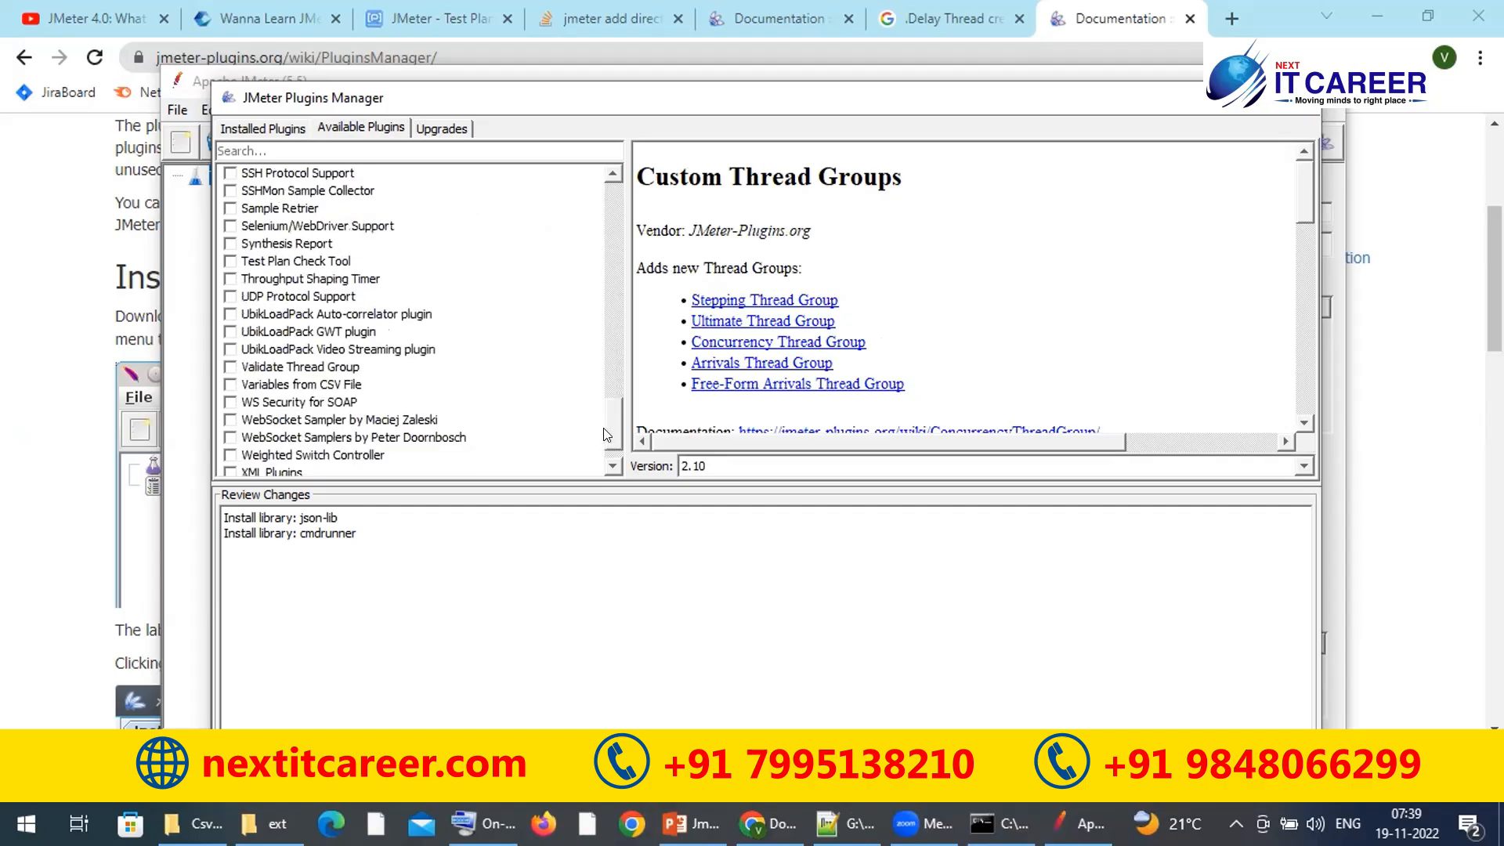
pyautogui.scroll(-1, 609, 439)
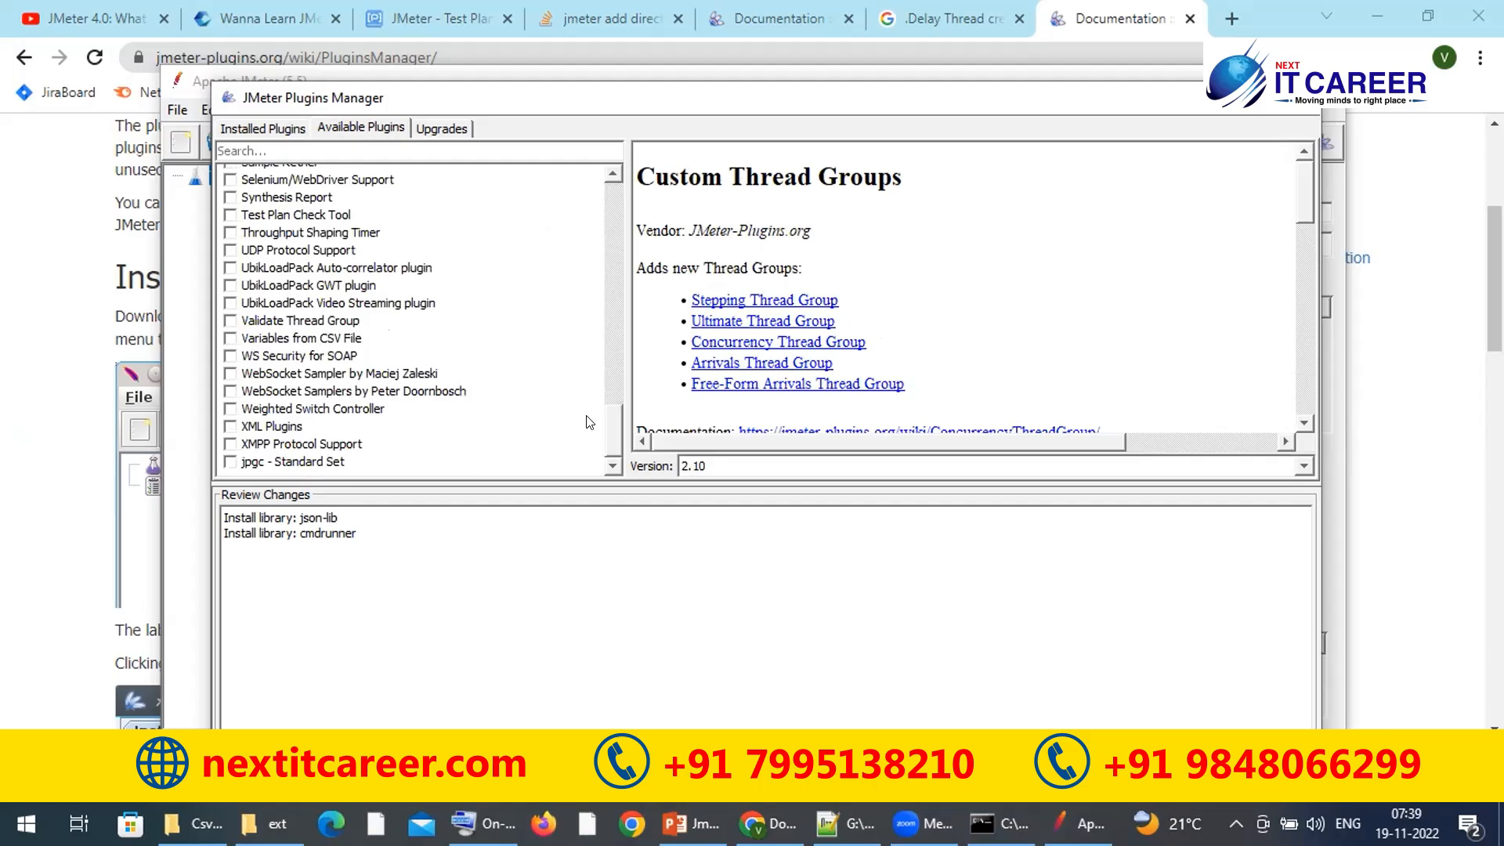
pyautogui.scroll(15, 619, 283)
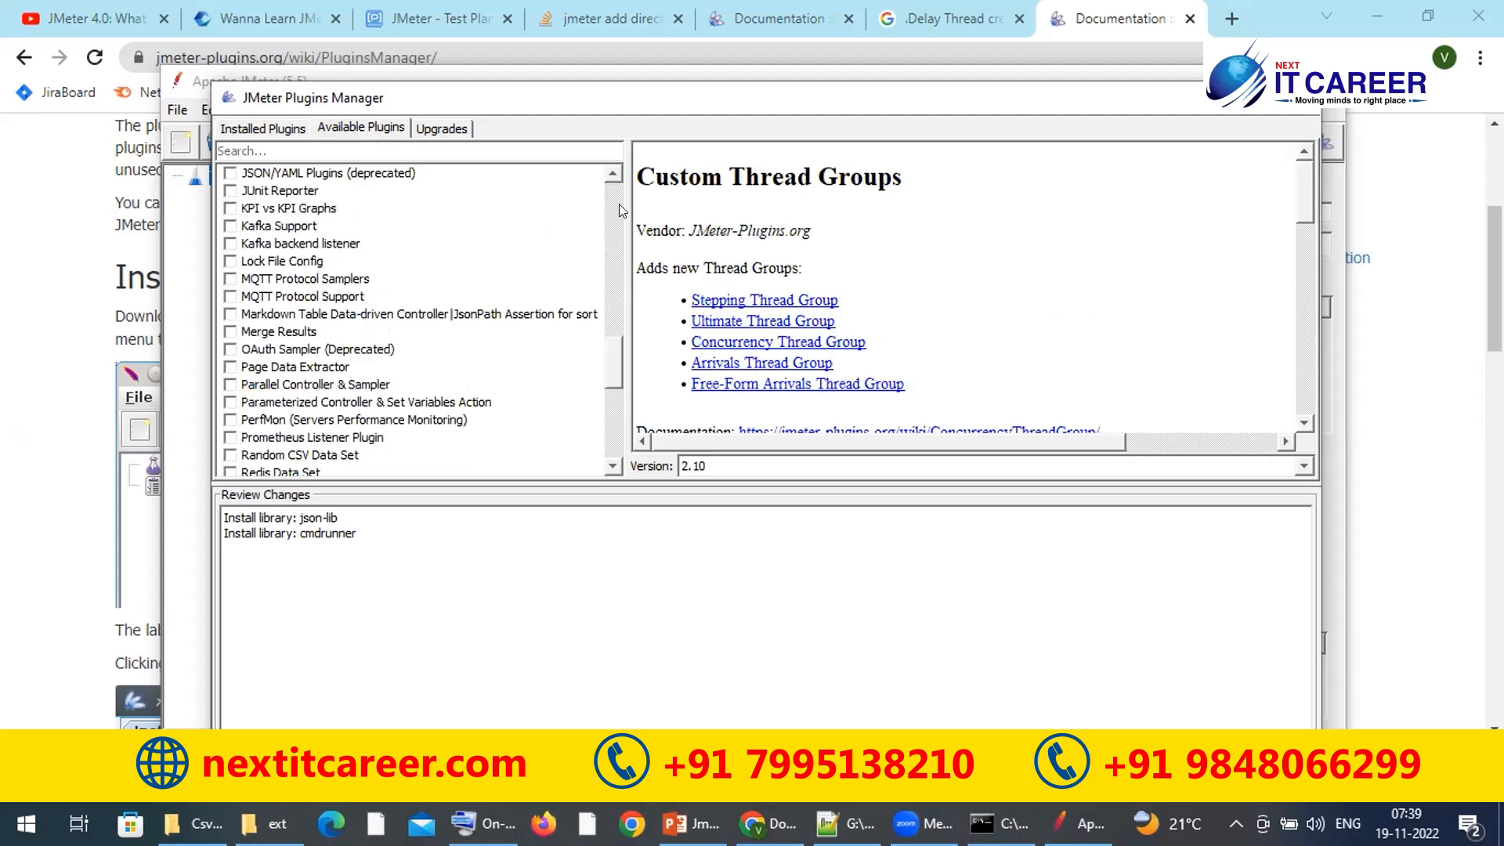
pyautogui.click(608, 407)
pyautogui.moveTo(644, 201); pyautogui.dragTo(655, 125)
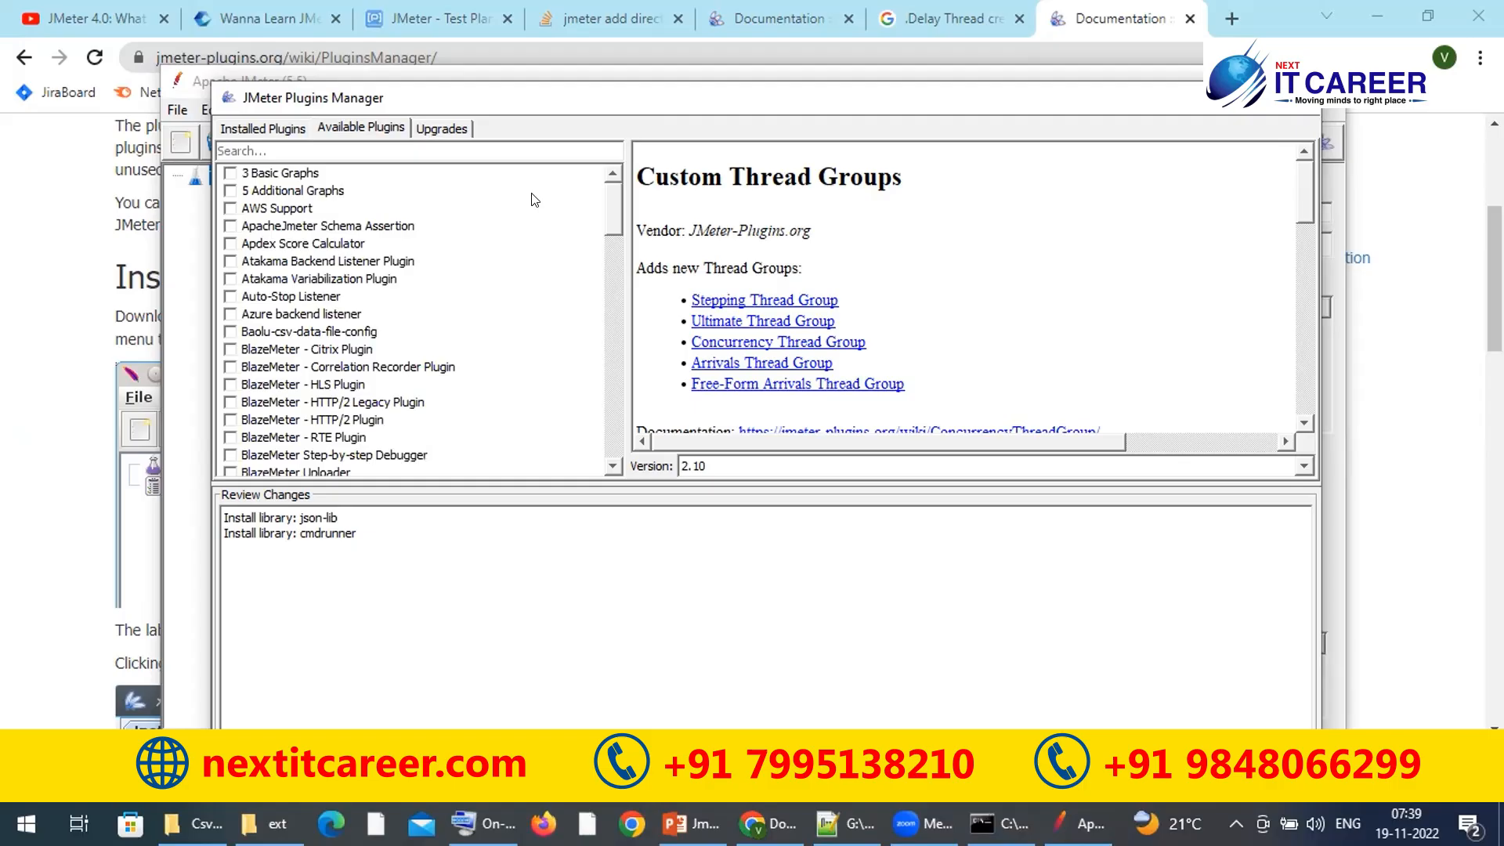
# Step: Check the Upgrades and Installed Plugins tabs, then close Plugins Manager
pyautogui.click(440, 128)
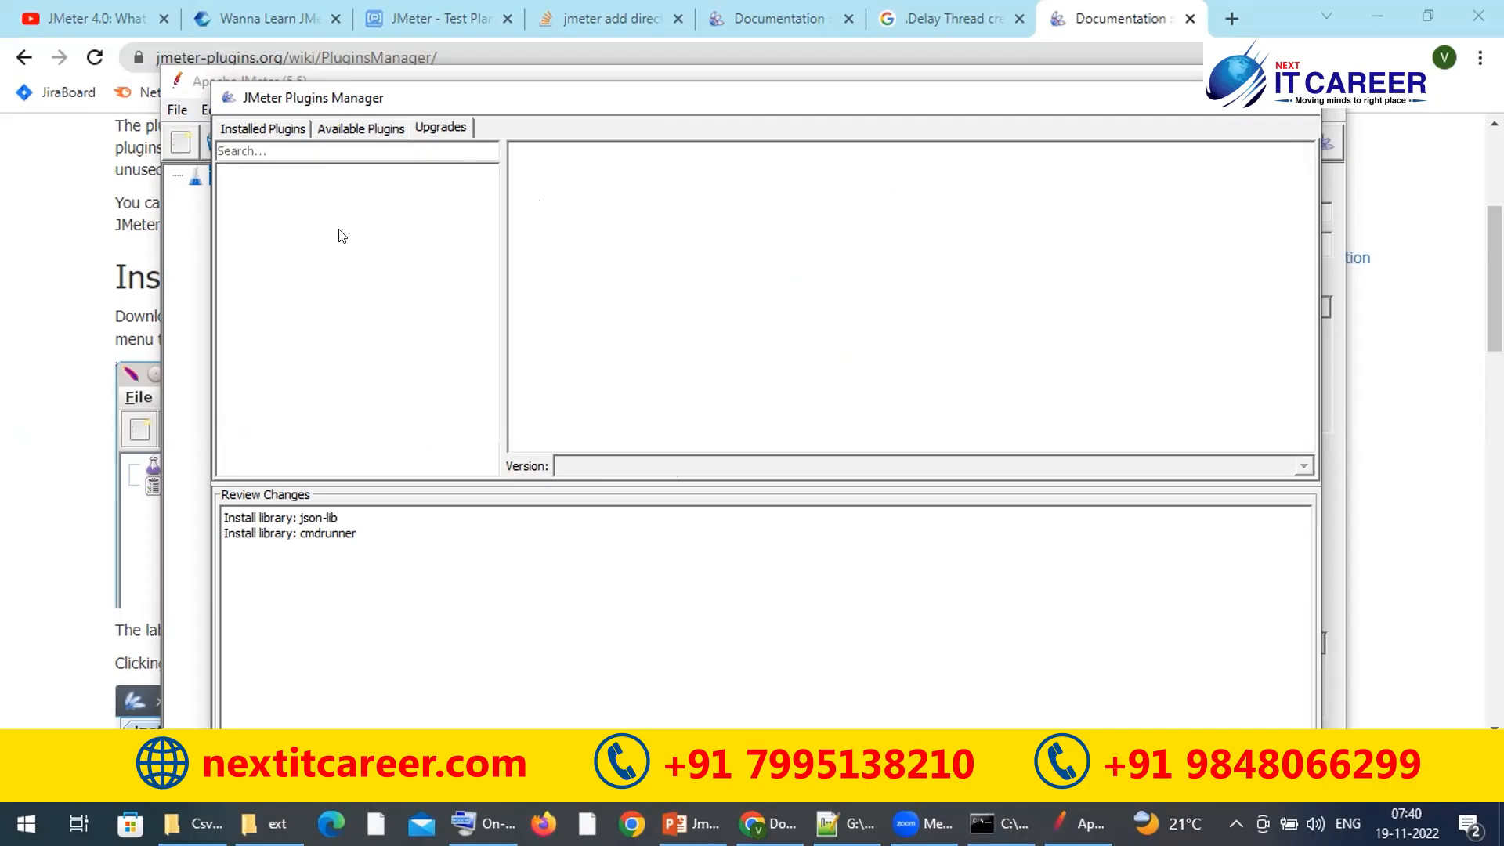
pyautogui.click(269, 129)
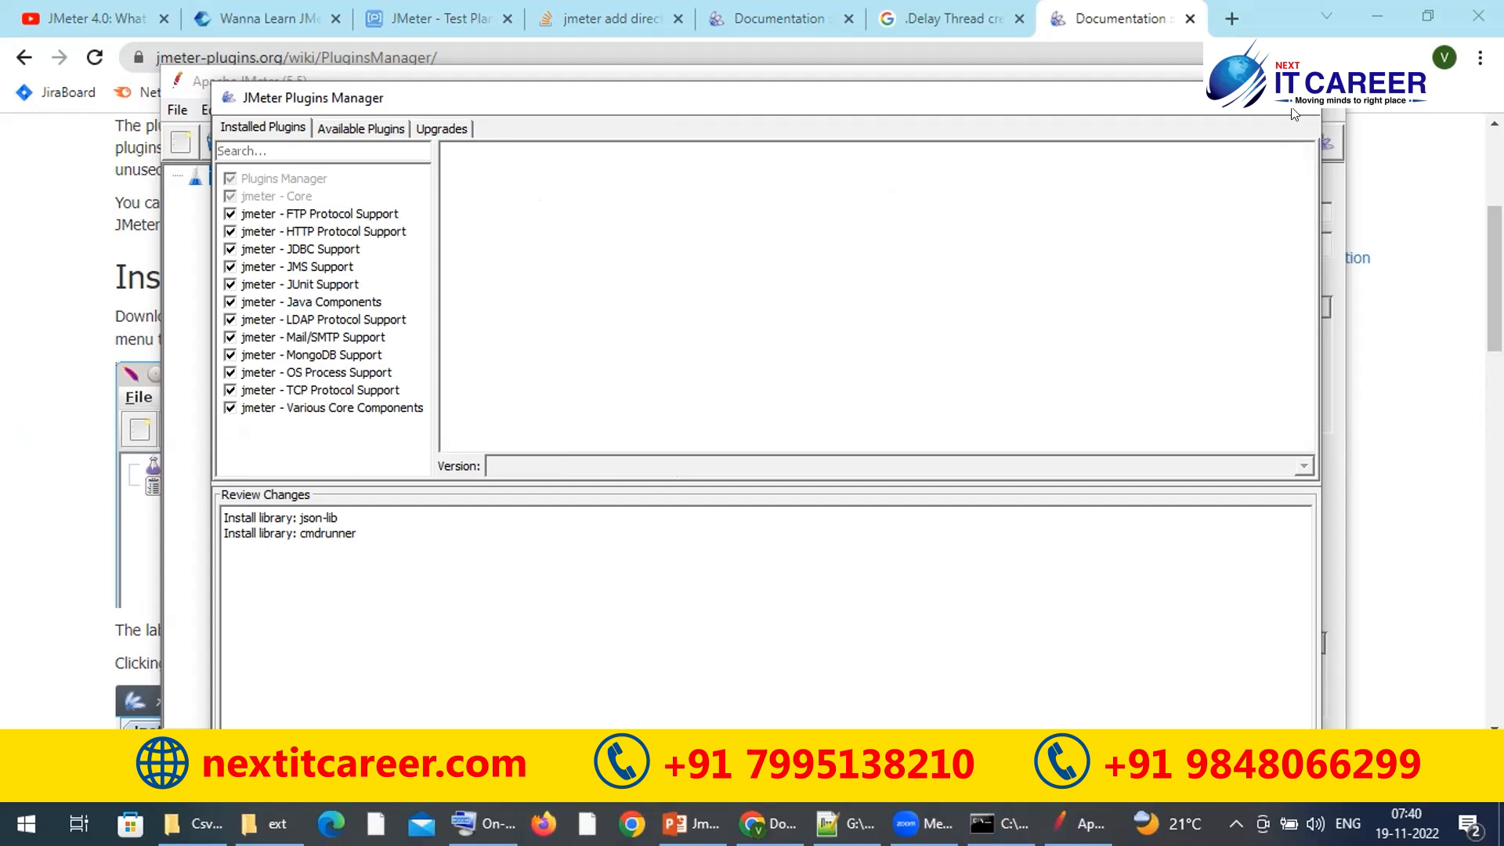
pyautogui.click(559, 62)
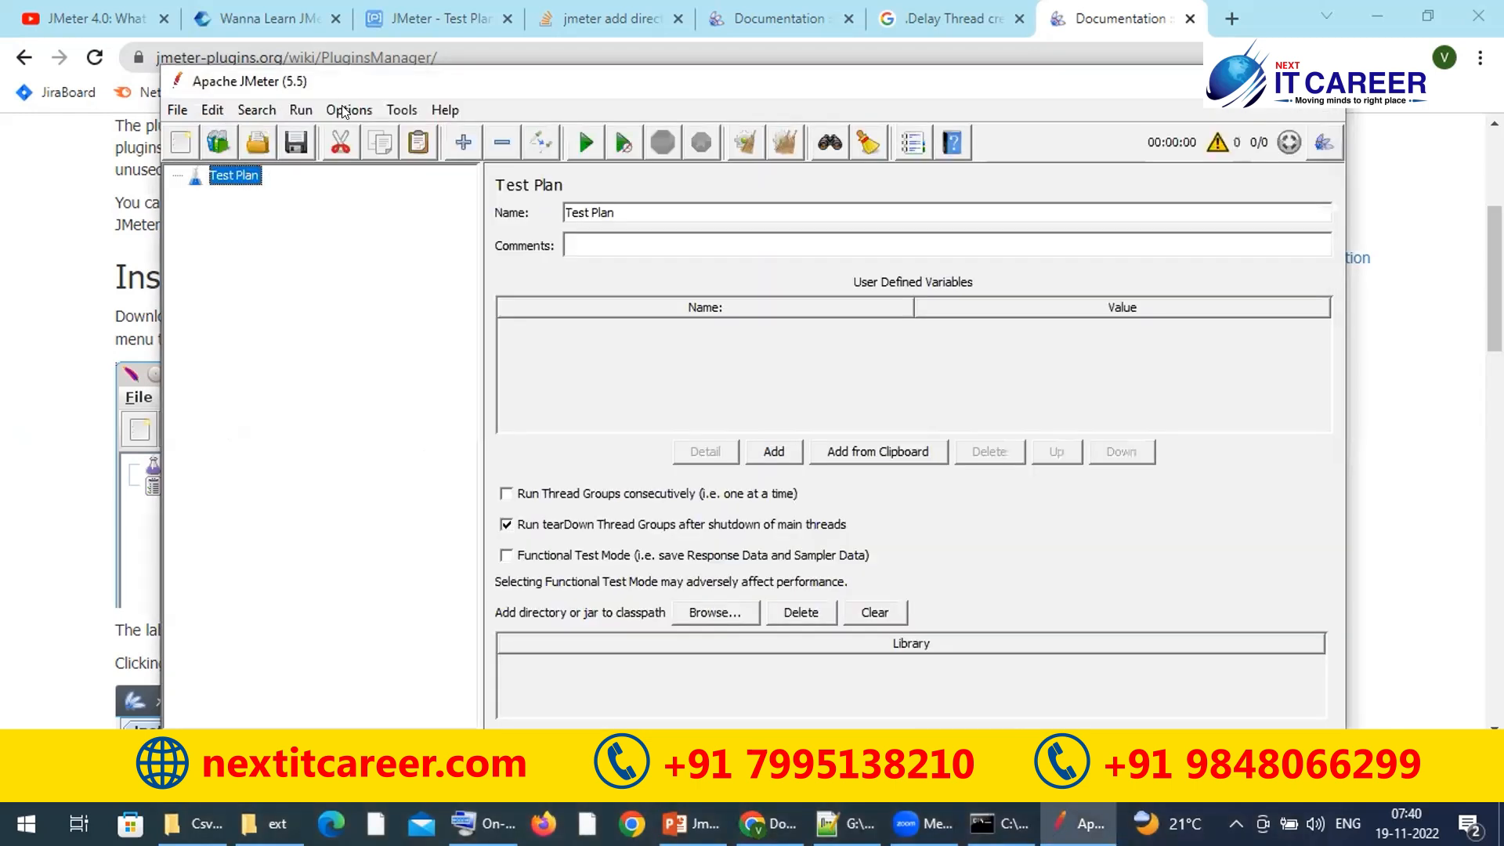
pyautogui.click(345, 110)
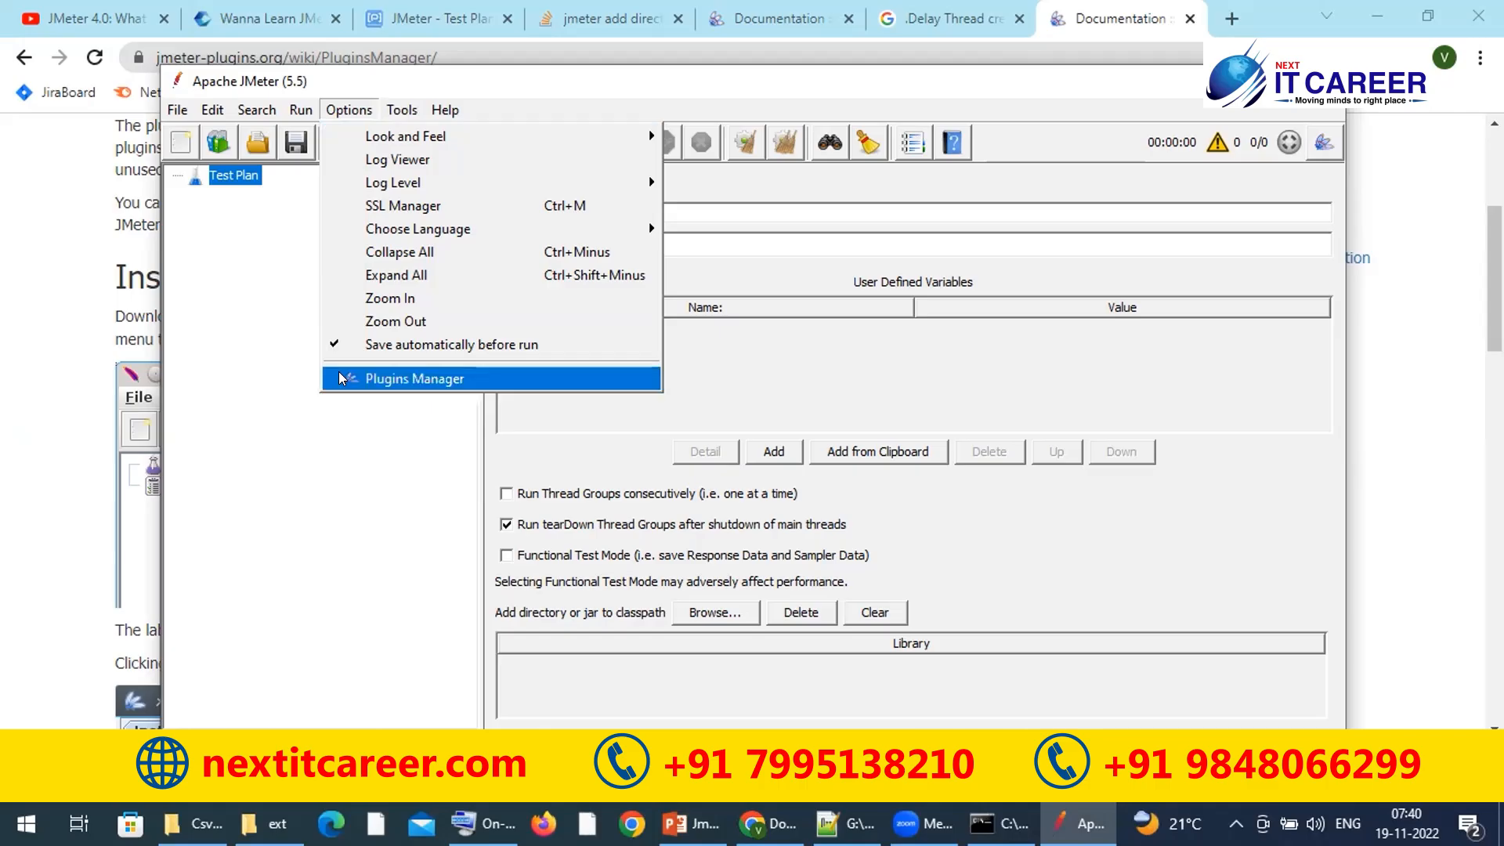
pyautogui.click(406, 380)
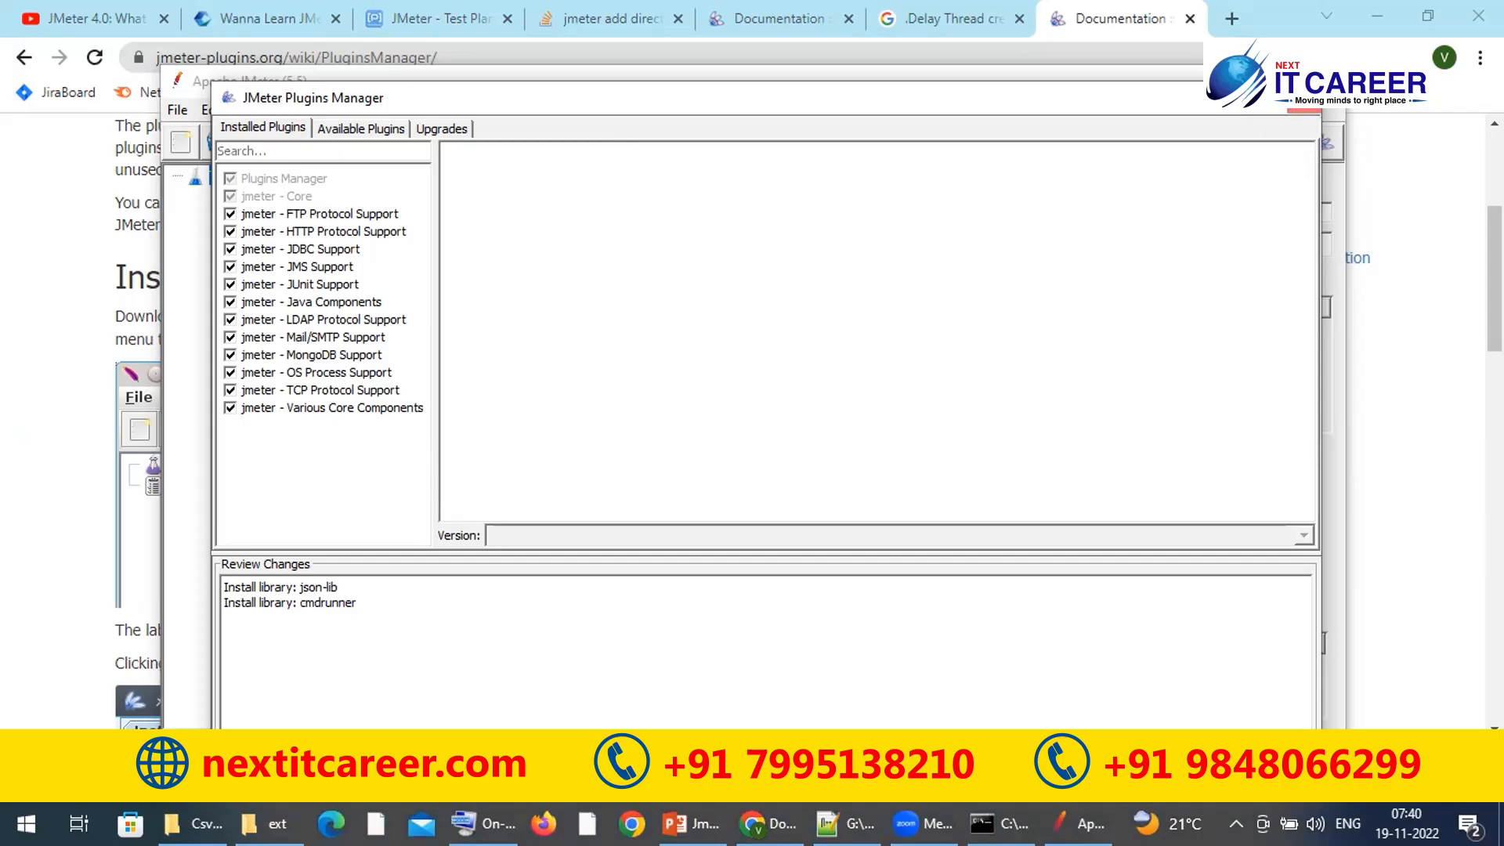
pyautogui.click(1302, 97)
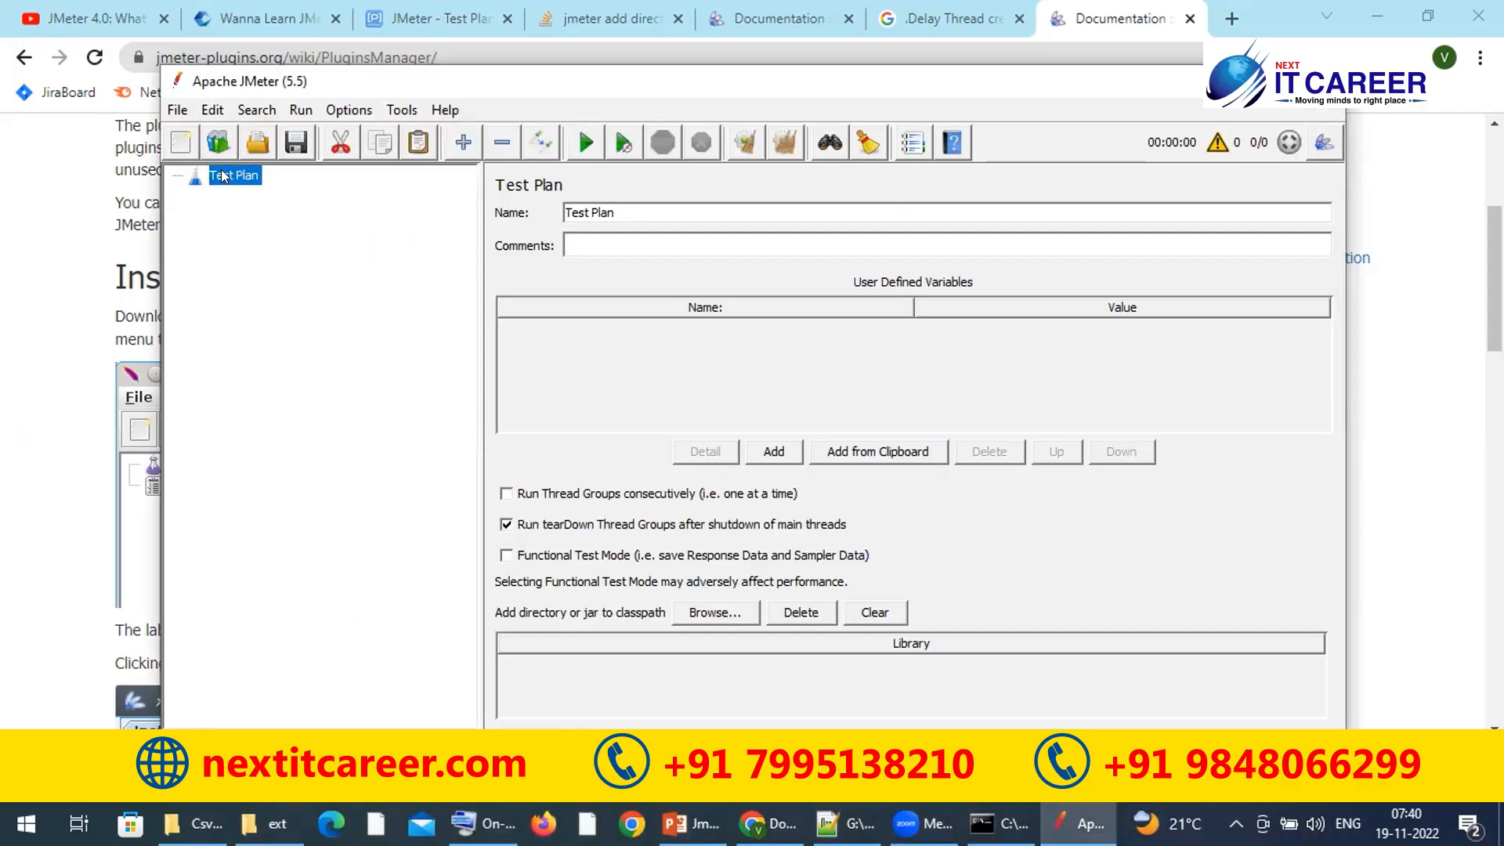
pyautogui.rightClick(221, 172)
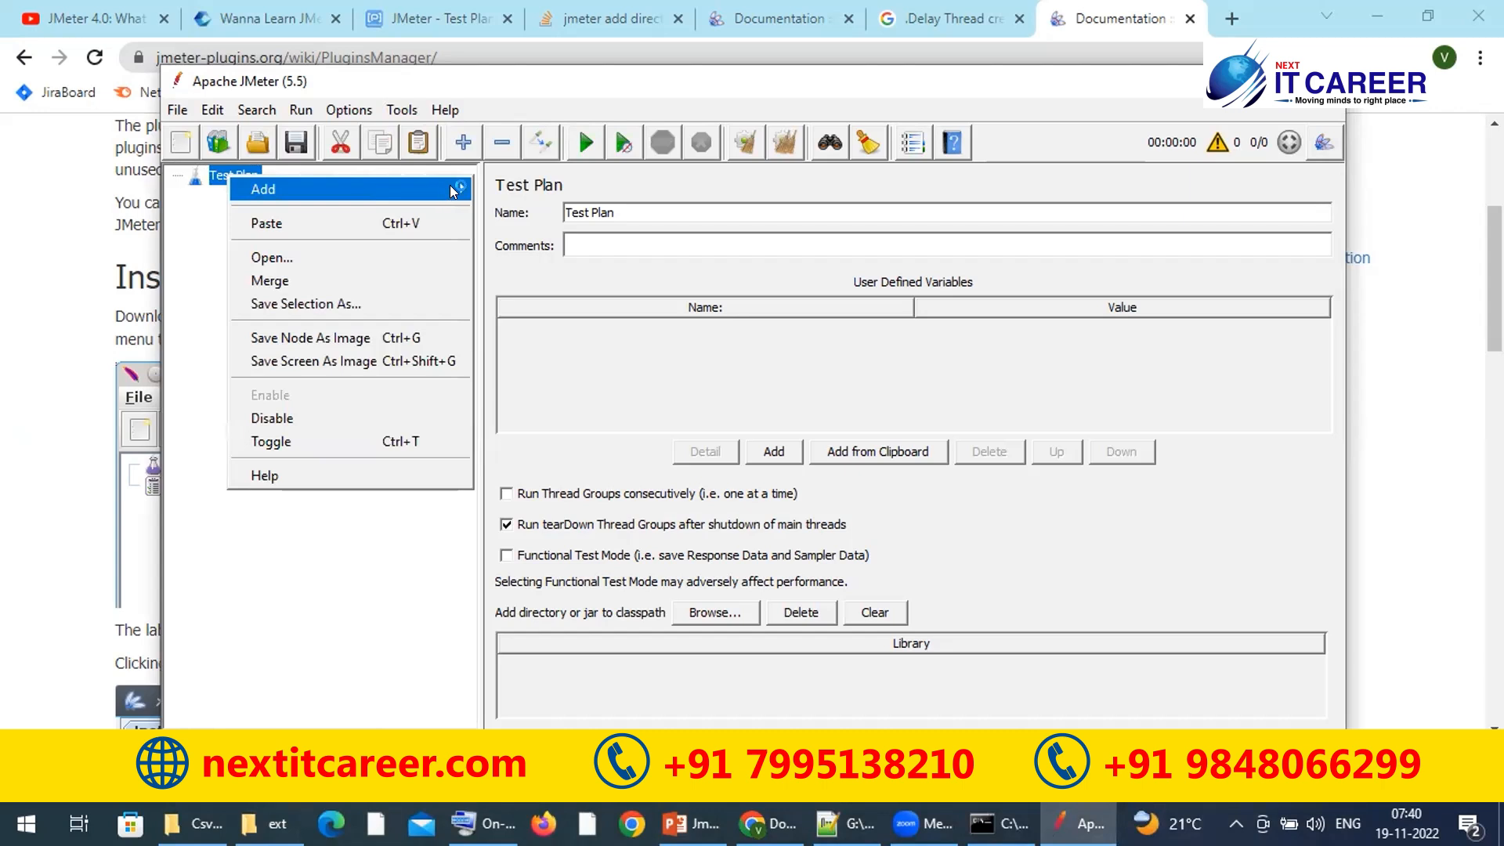
pyautogui.moveTo(421, 182)
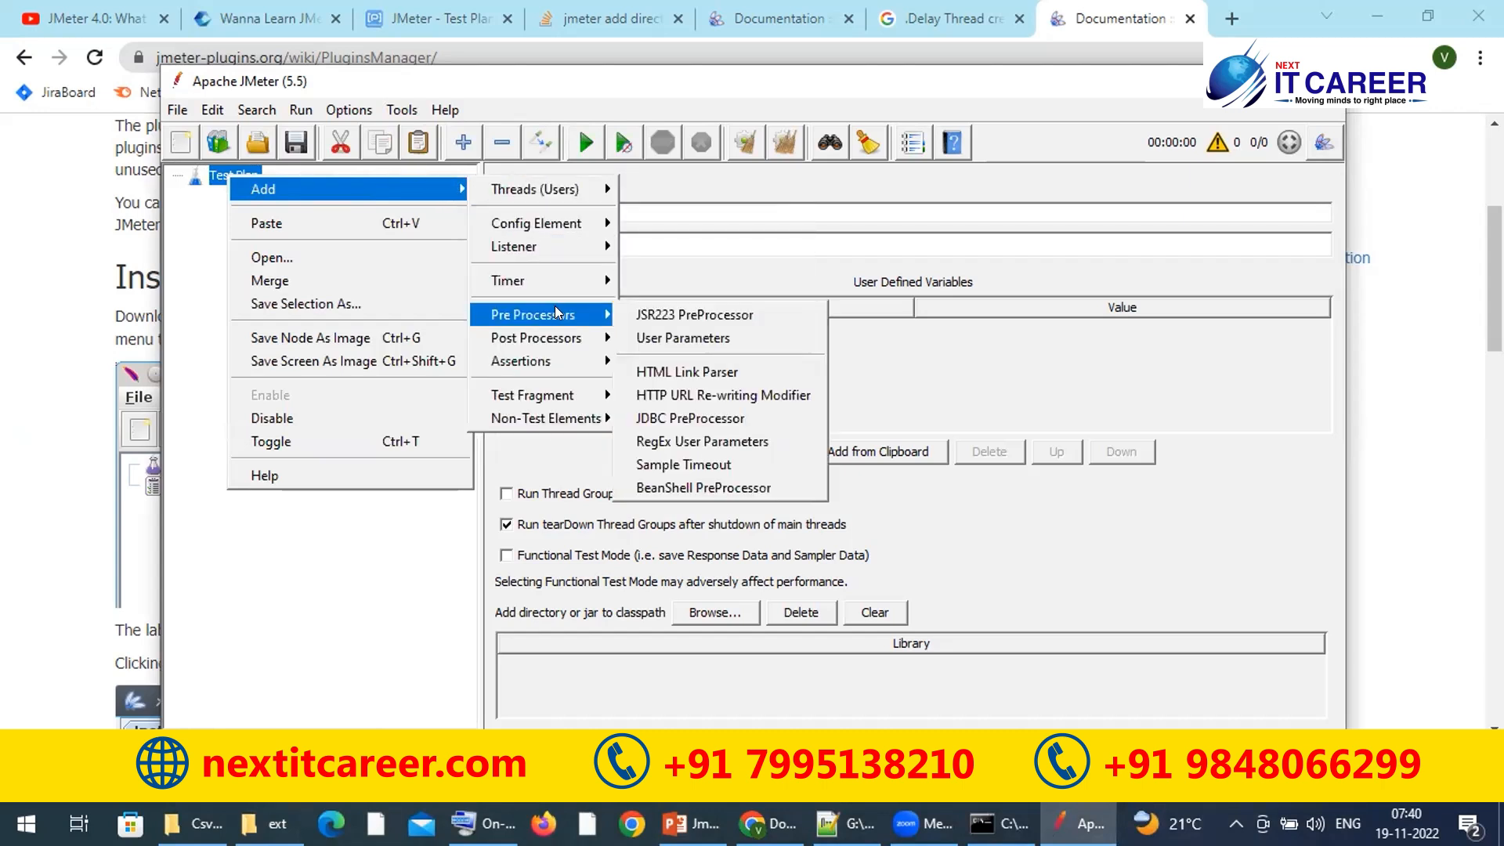
pyautogui.moveTo(539, 359)
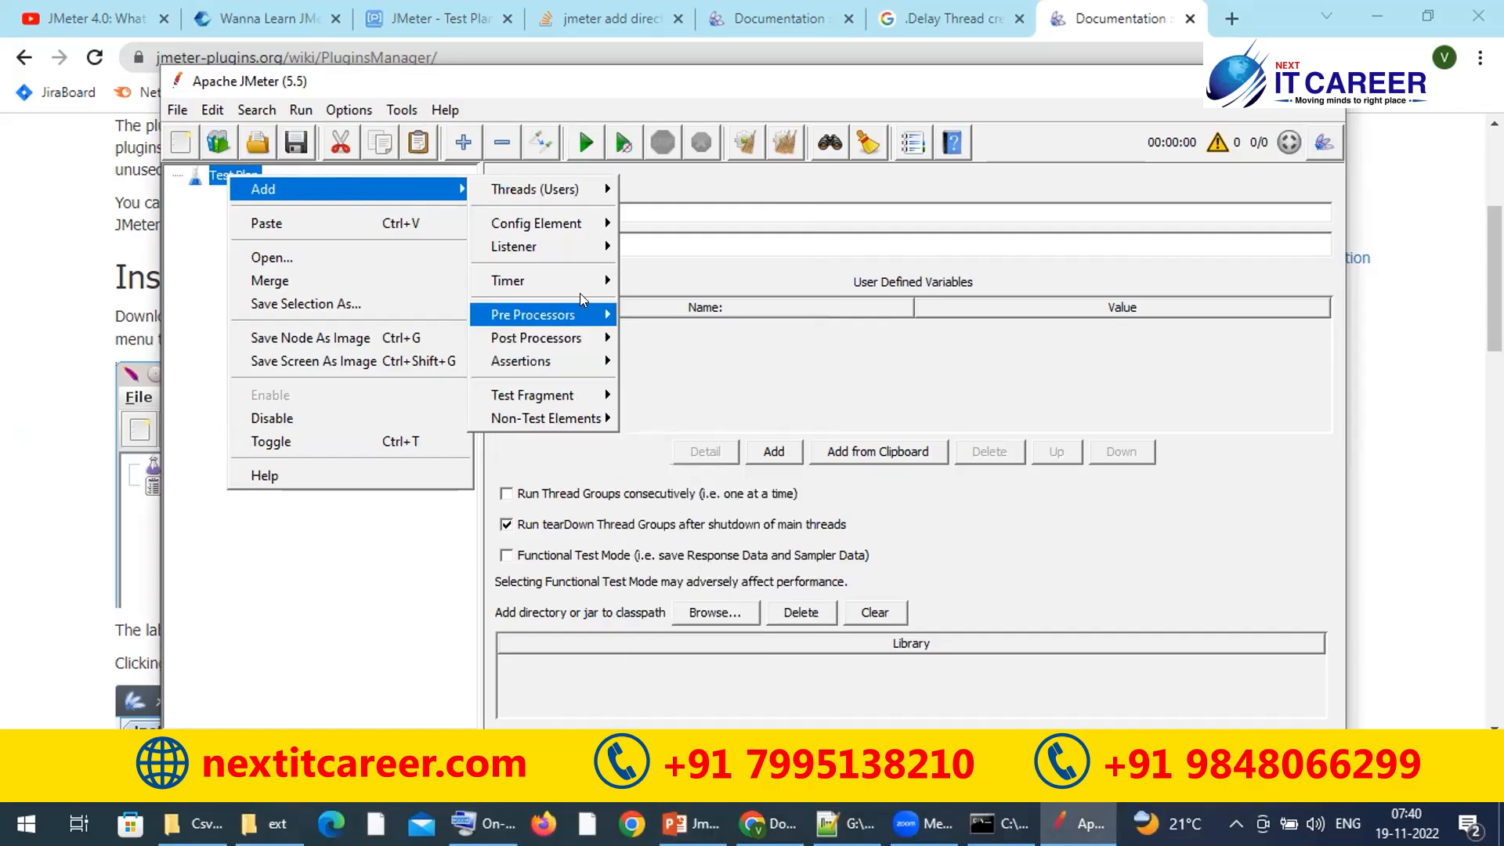
pyautogui.moveTo(581, 222)
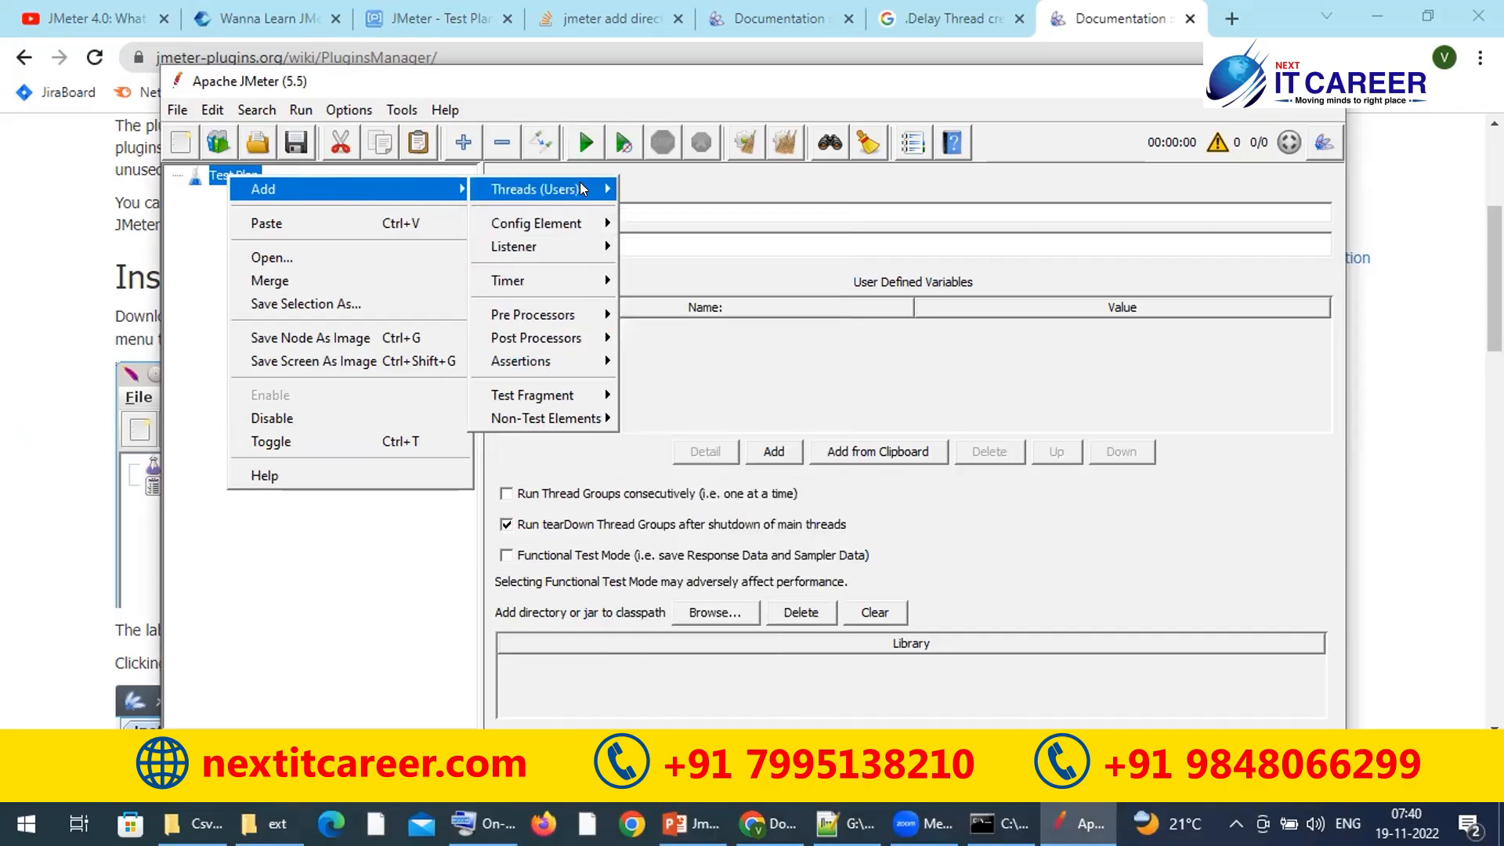
pyautogui.click(185, 271)
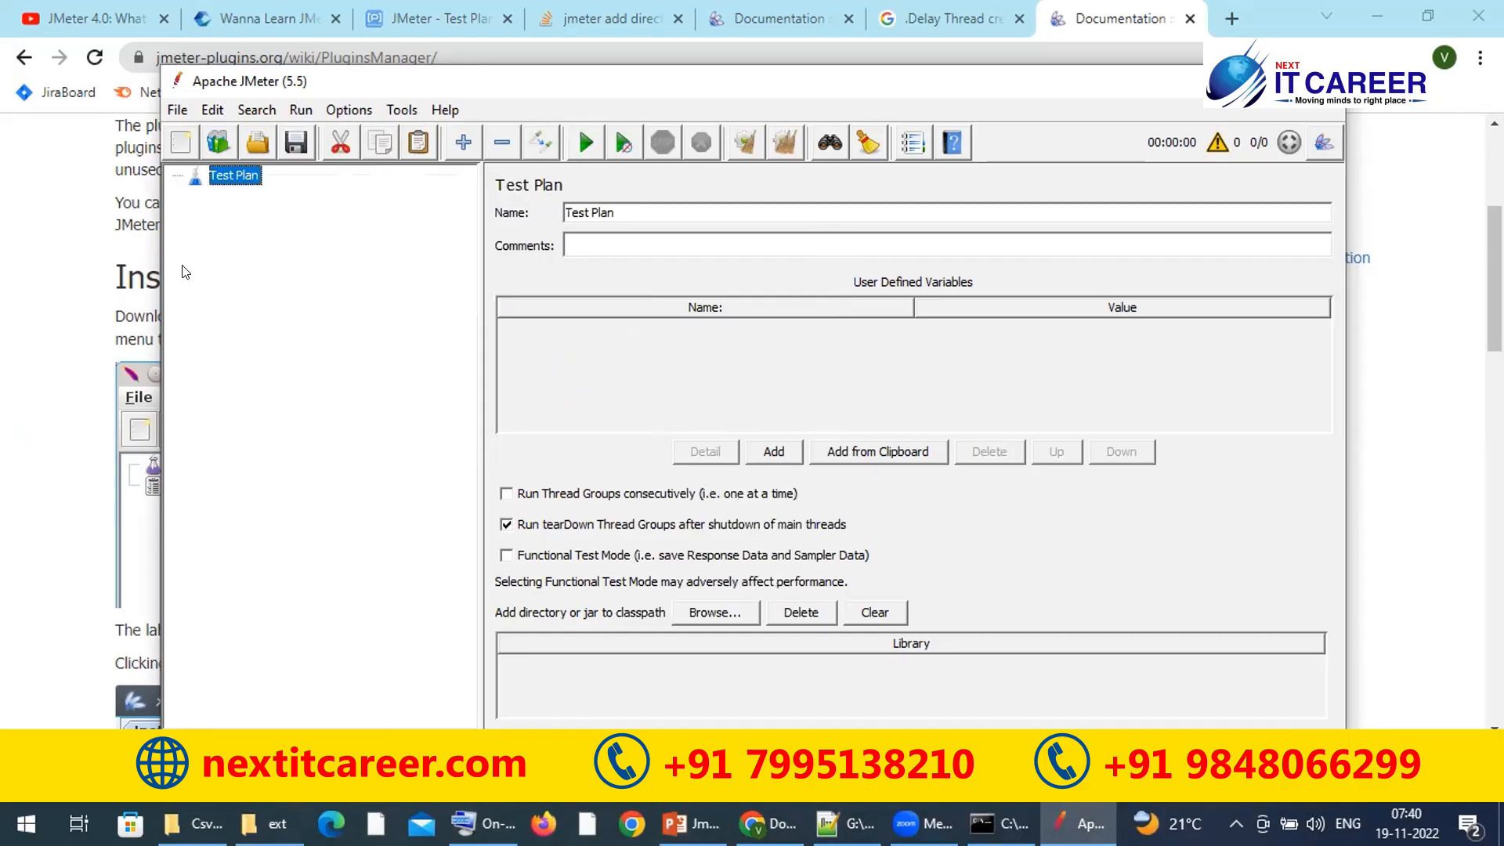
# Step: In Plugins Manager's Available Plugins, search 'simple' and tick HTTP Simple Table Server
pyautogui.click(350, 110)
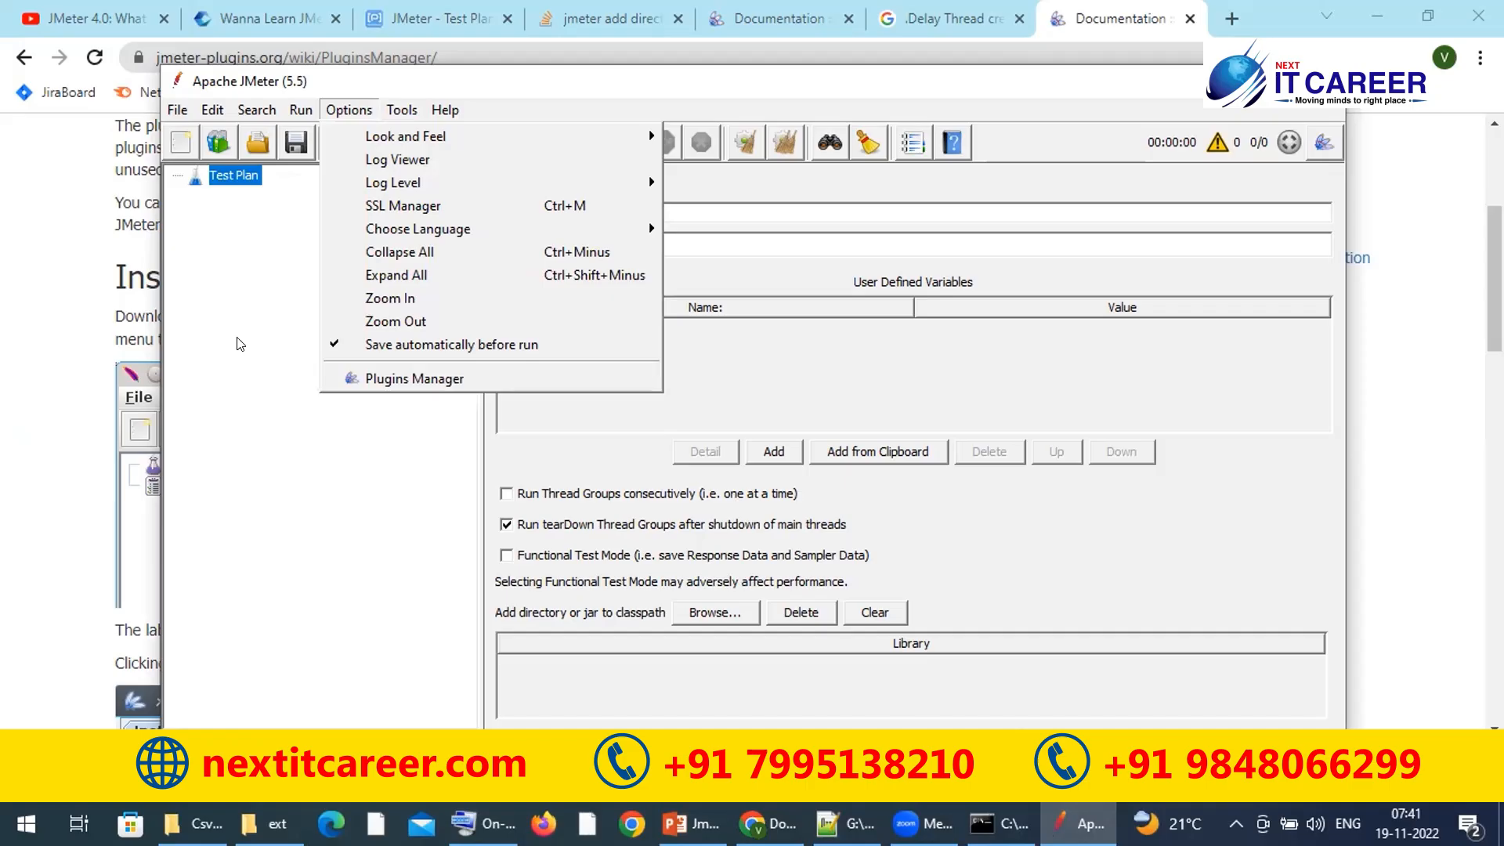
pyautogui.click(398, 380)
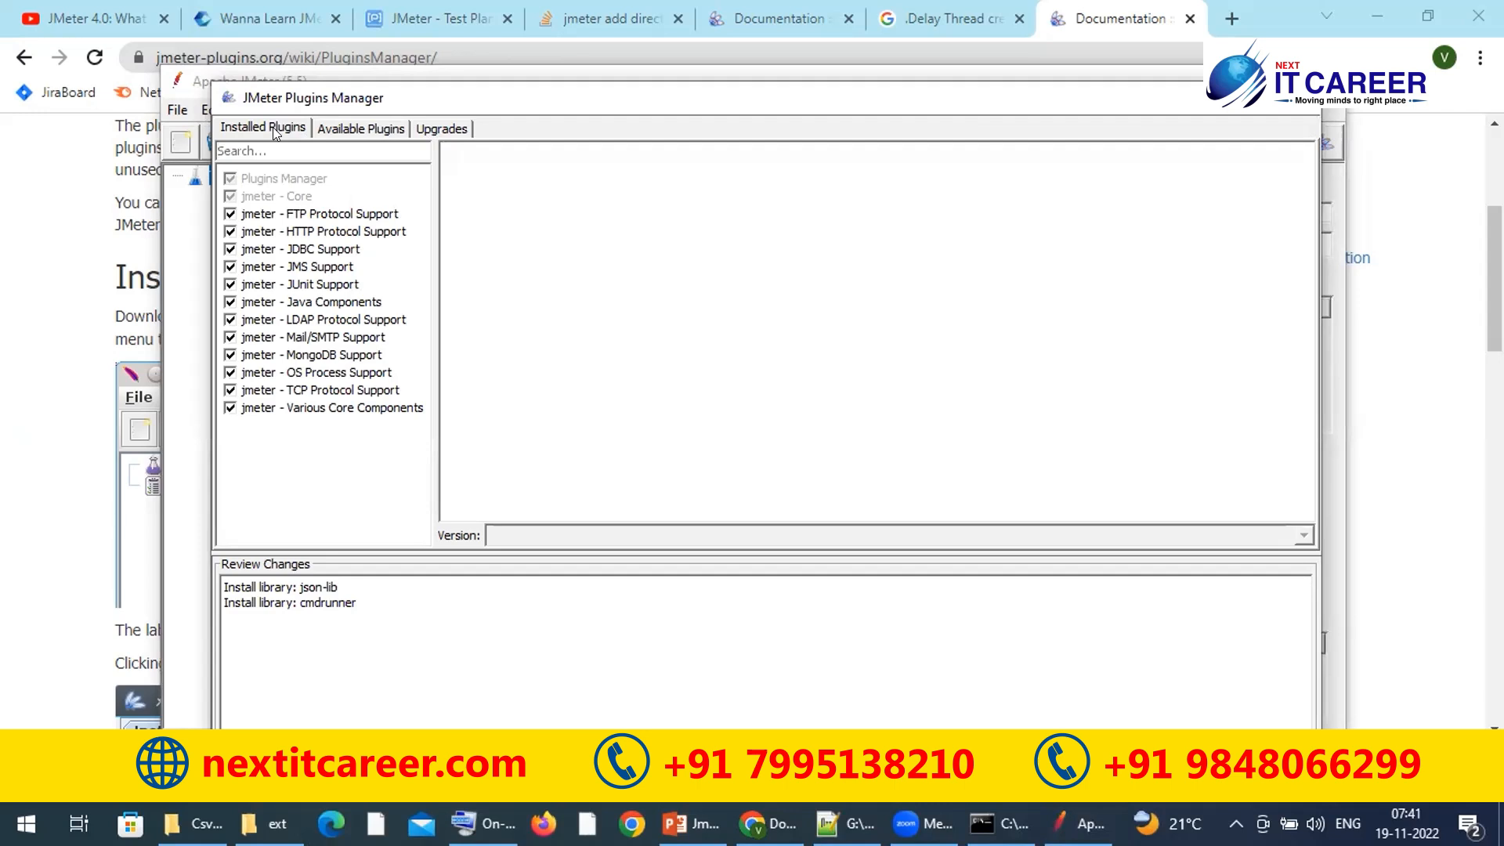
pyautogui.click(352, 129)
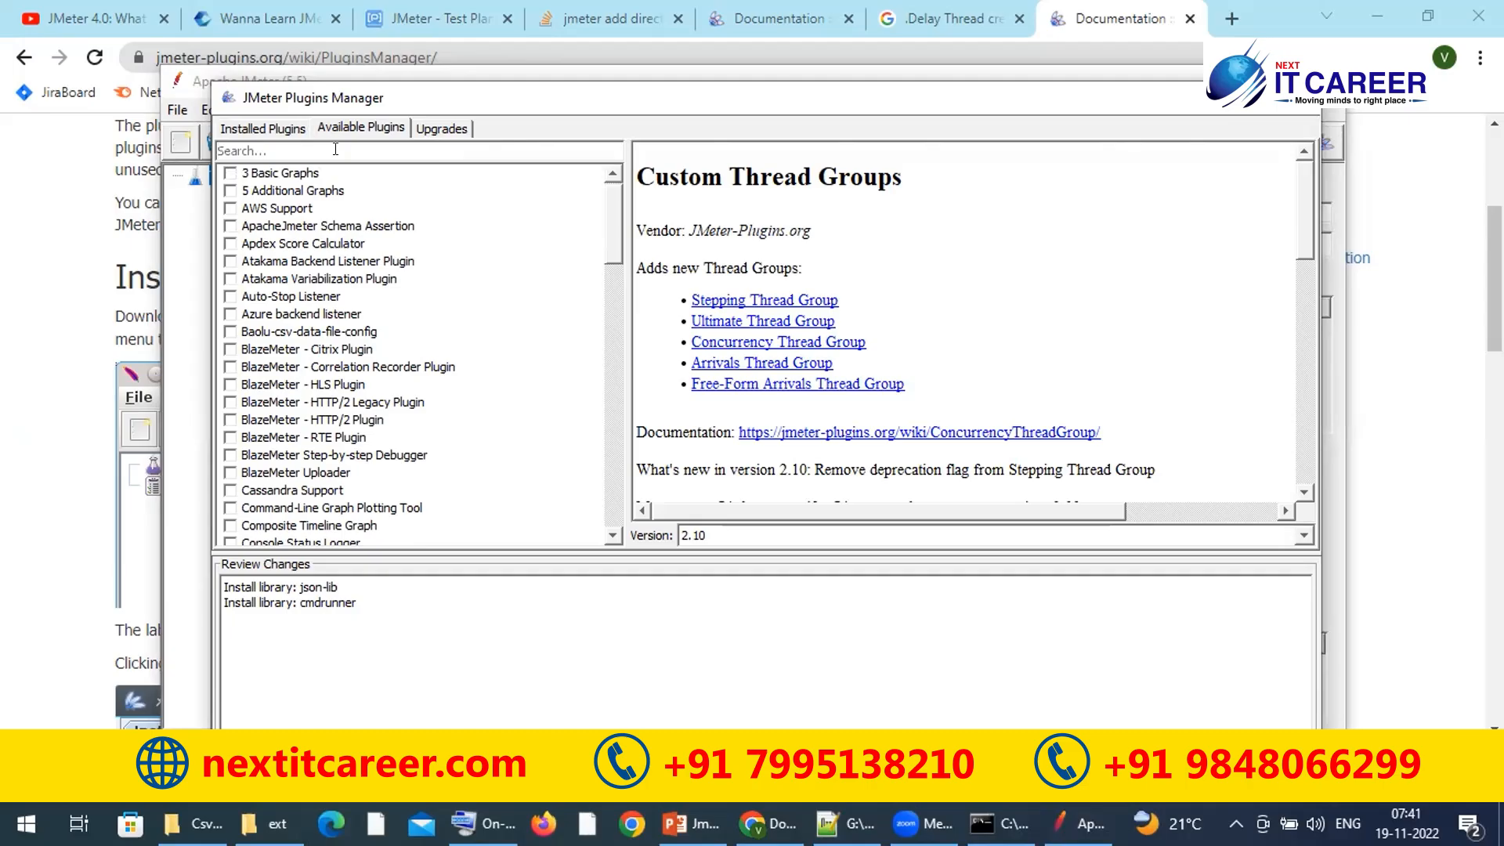
pyautogui.write('simple')
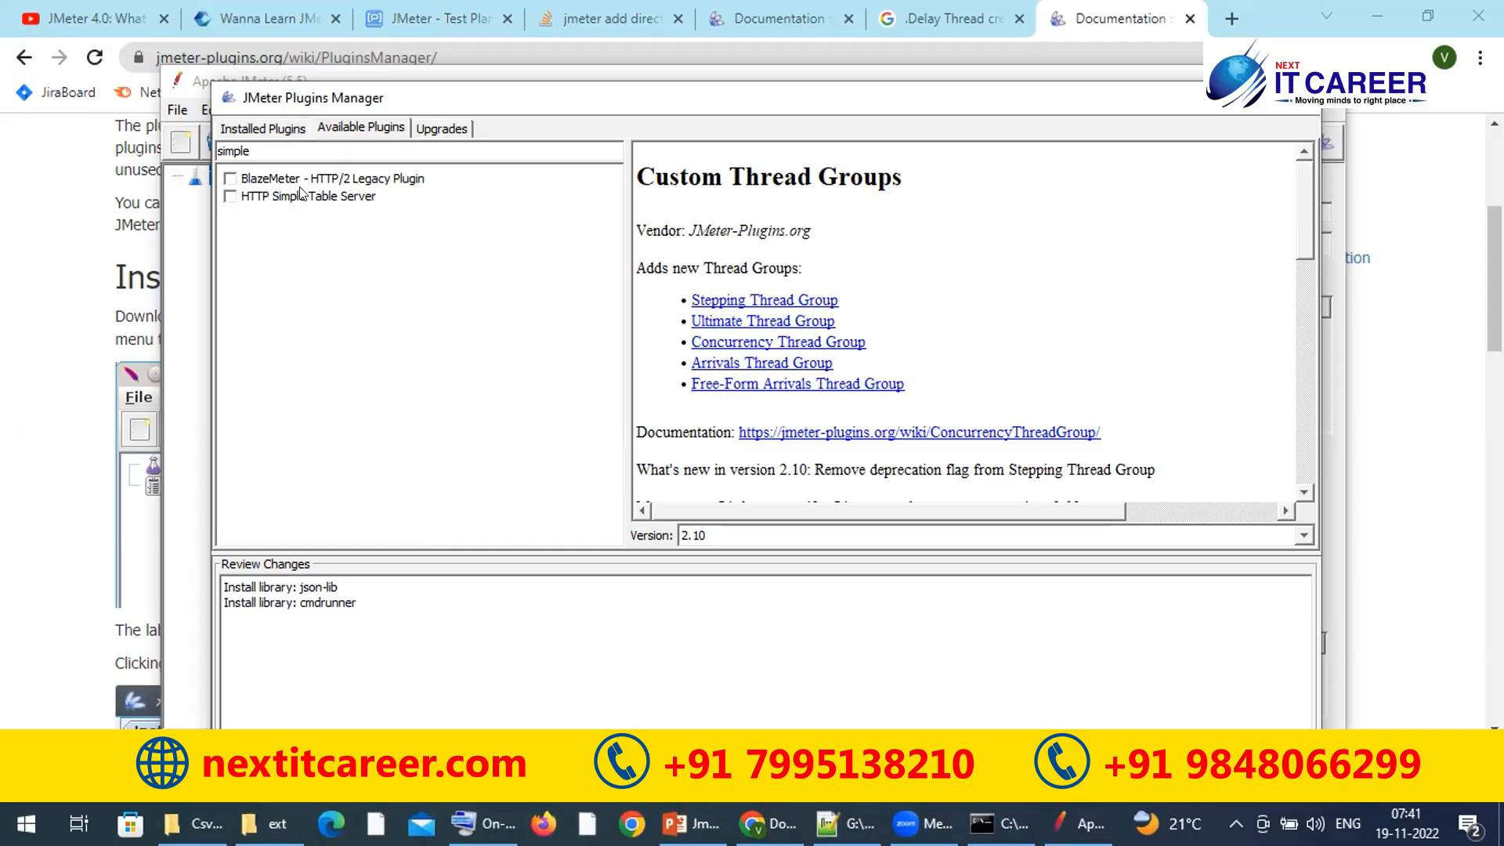
pyautogui.click(230, 197)
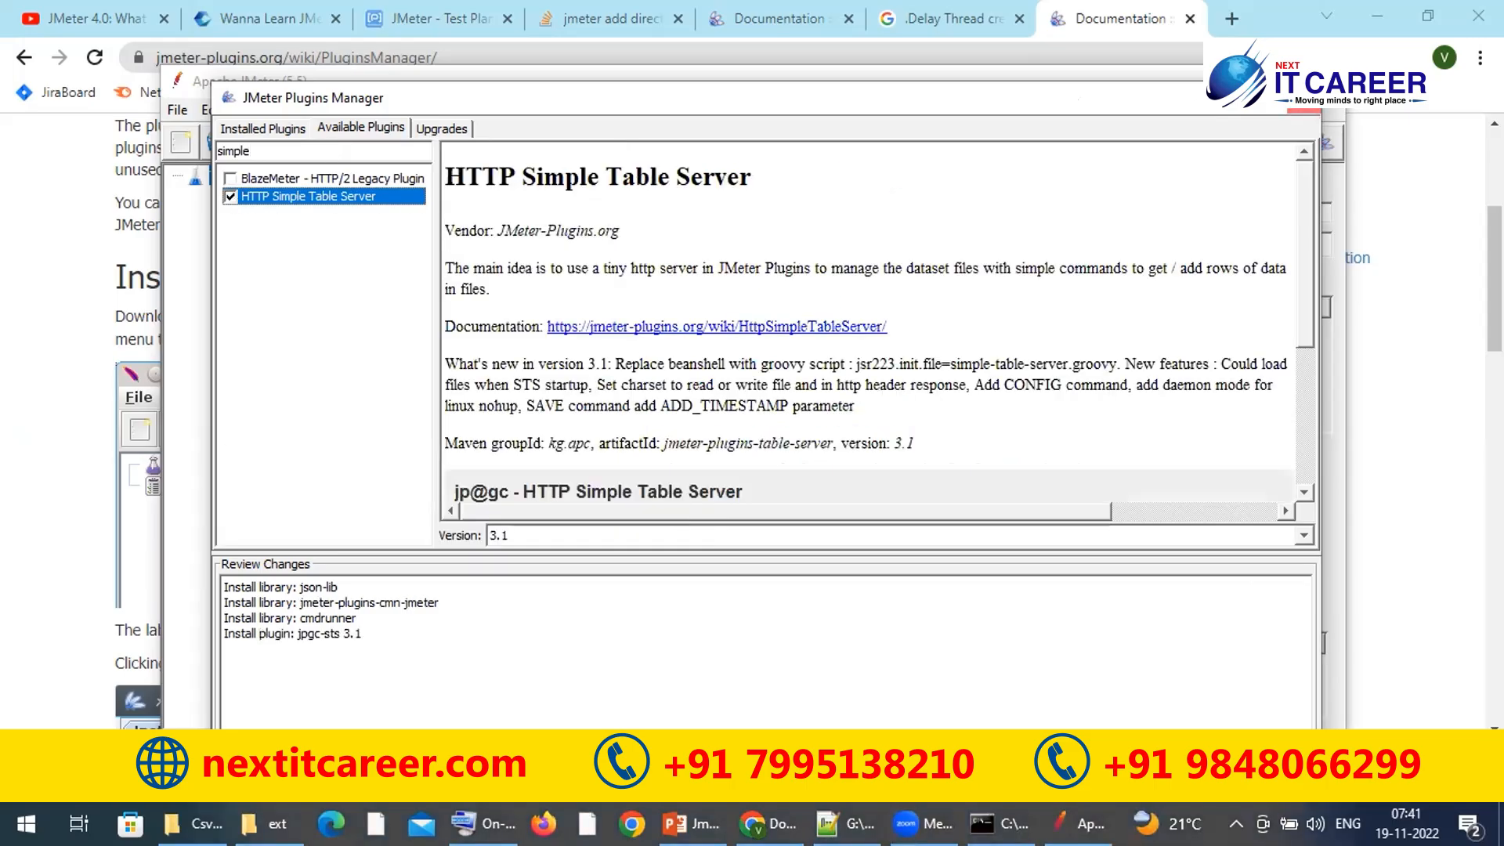
# Step: Close Plugins Manager and browse the Test Plan's Add > Non-Test Elements menu without adding anything
pyautogui.click(1304, 98)
pyautogui.rightClick(238, 174)
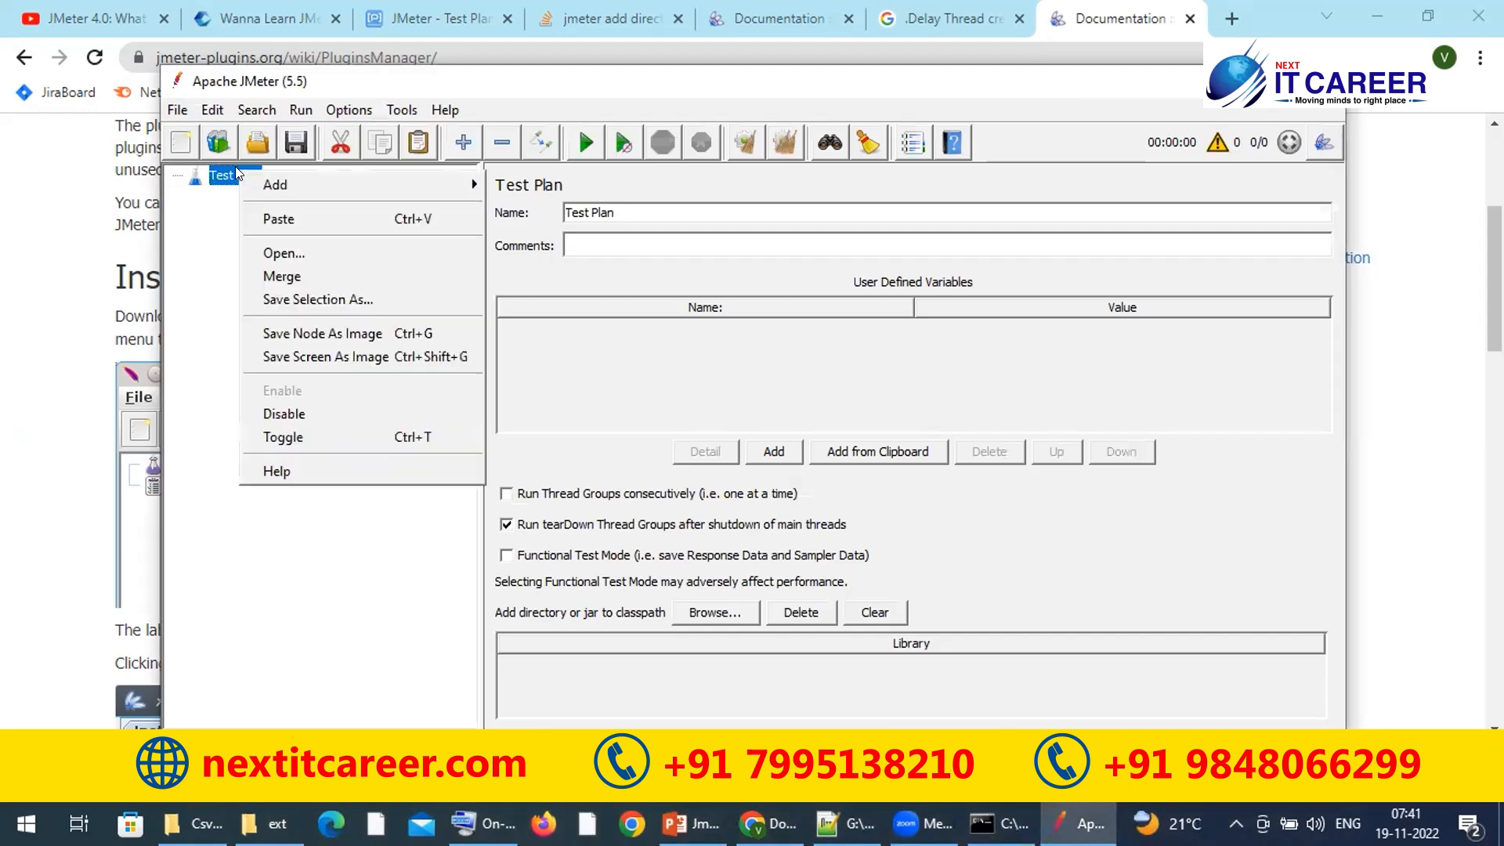
pyautogui.moveTo(569, 389)
pyautogui.moveTo(539, 410)
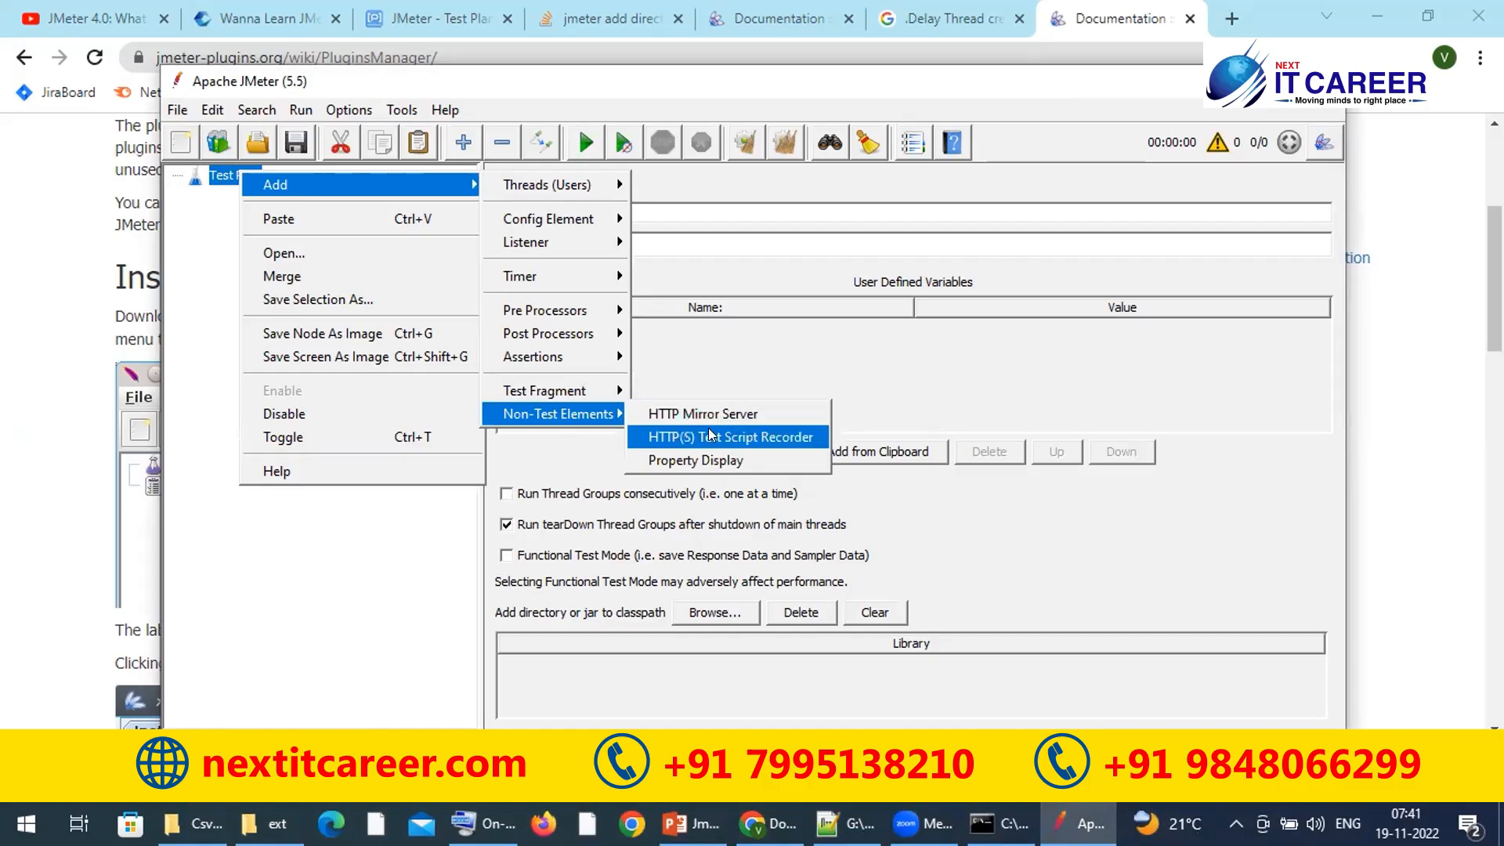
pyautogui.click(341, 544)
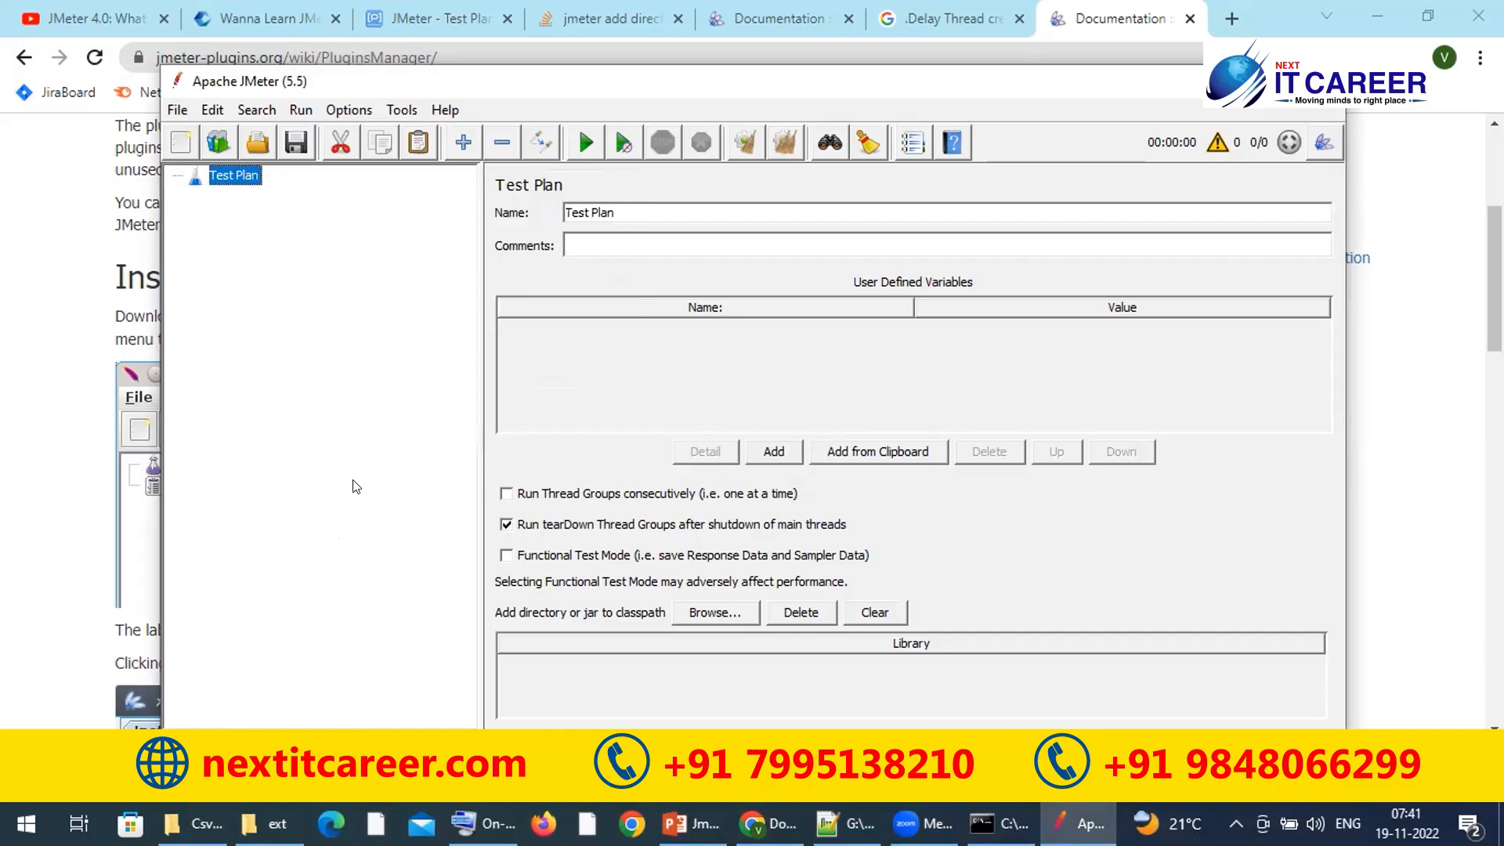
pyautogui.click(347, 113)
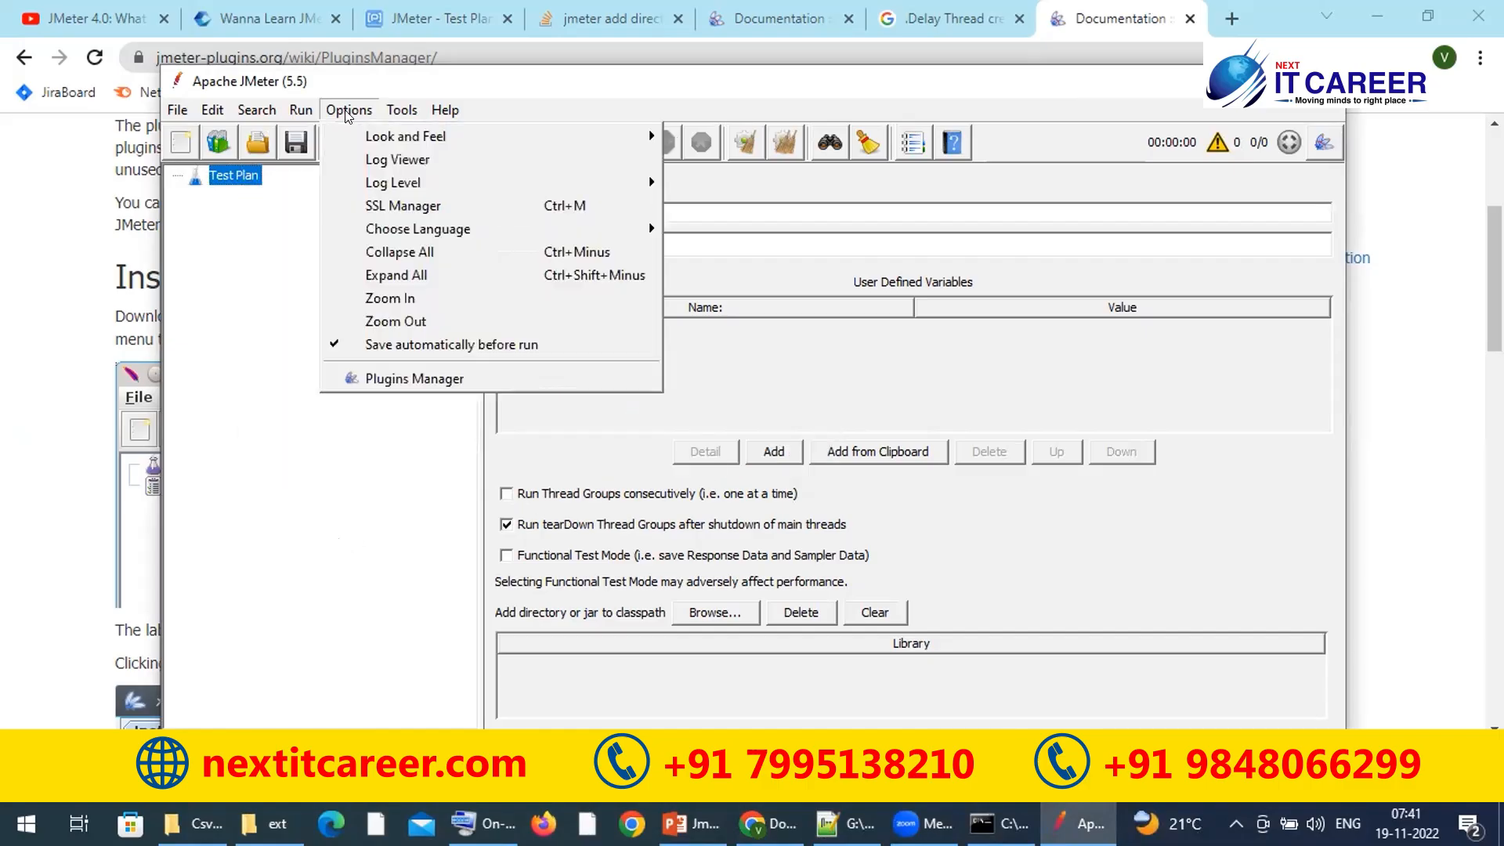
# Step: Reopen Plugins Manager, rearrange its window, and apply the pending install with JMeter restart
pyautogui.click(400, 379)
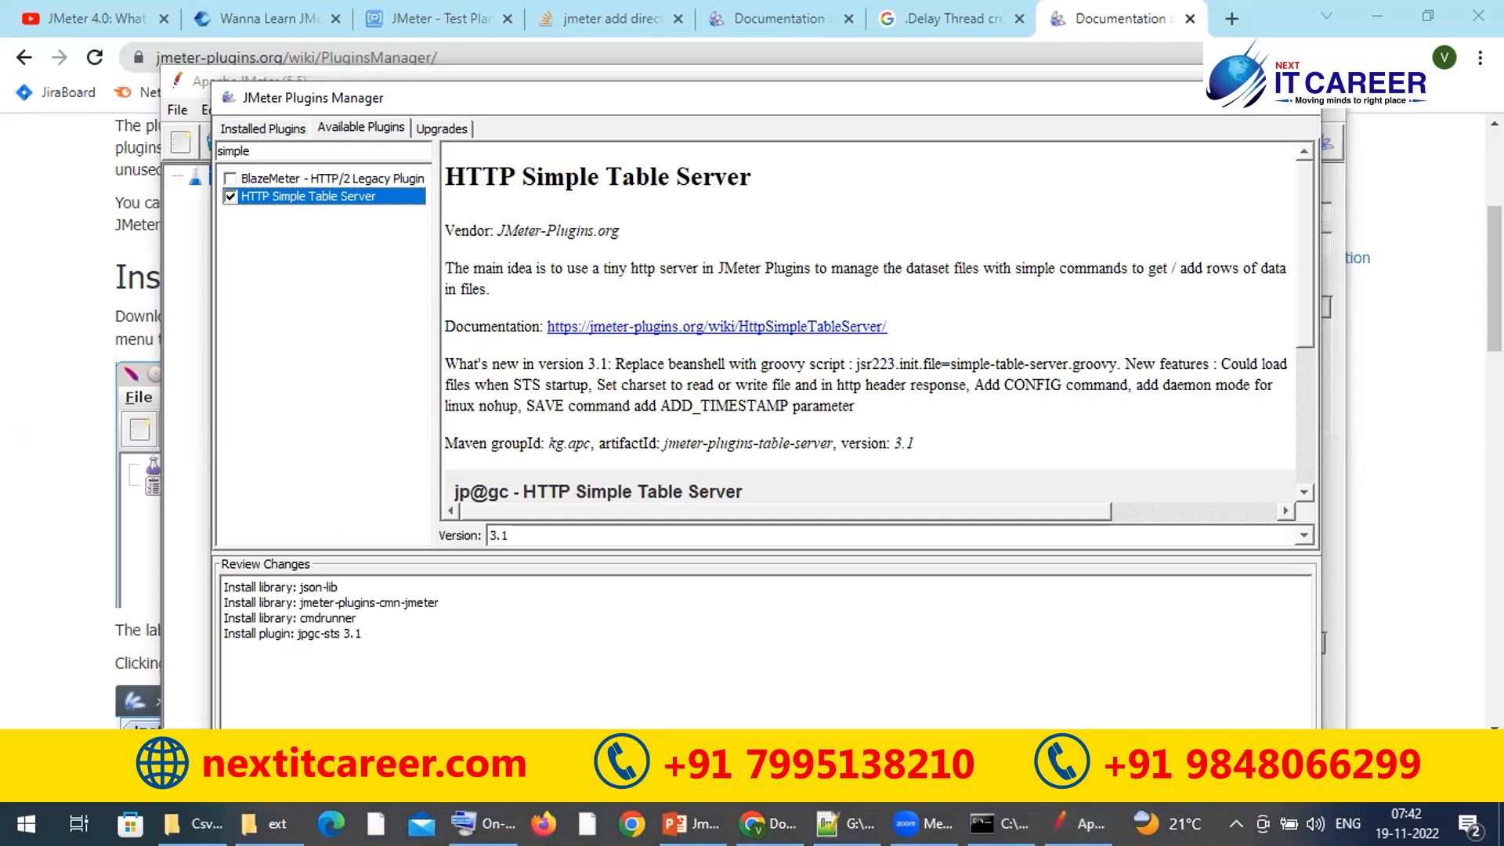
pyautogui.moveTo(1319, 82); pyautogui.dragTo(1086, 248)
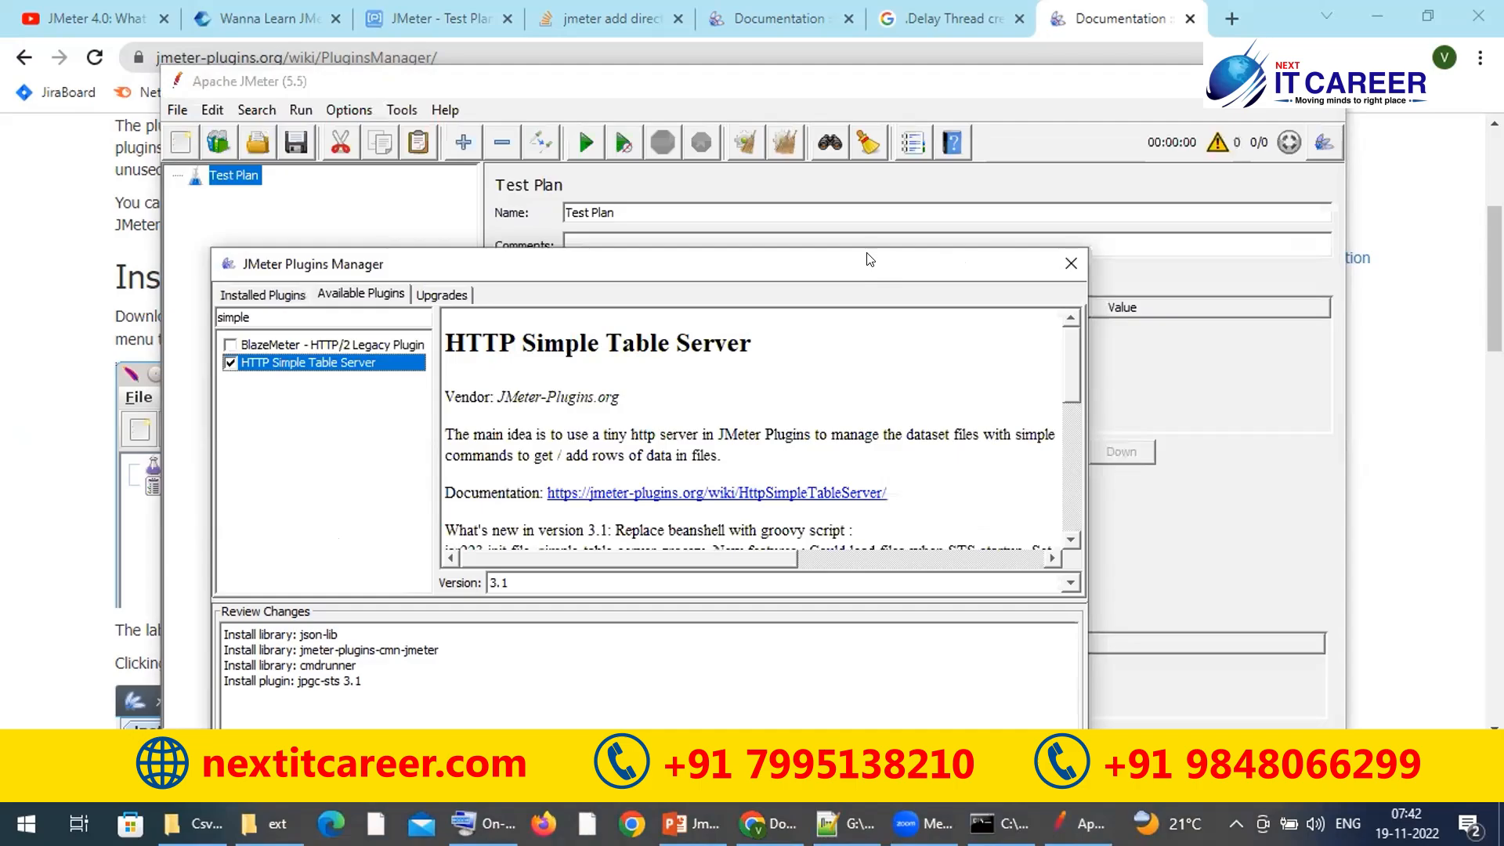
pyautogui.moveTo(868, 259); pyautogui.dragTo(954, 24)
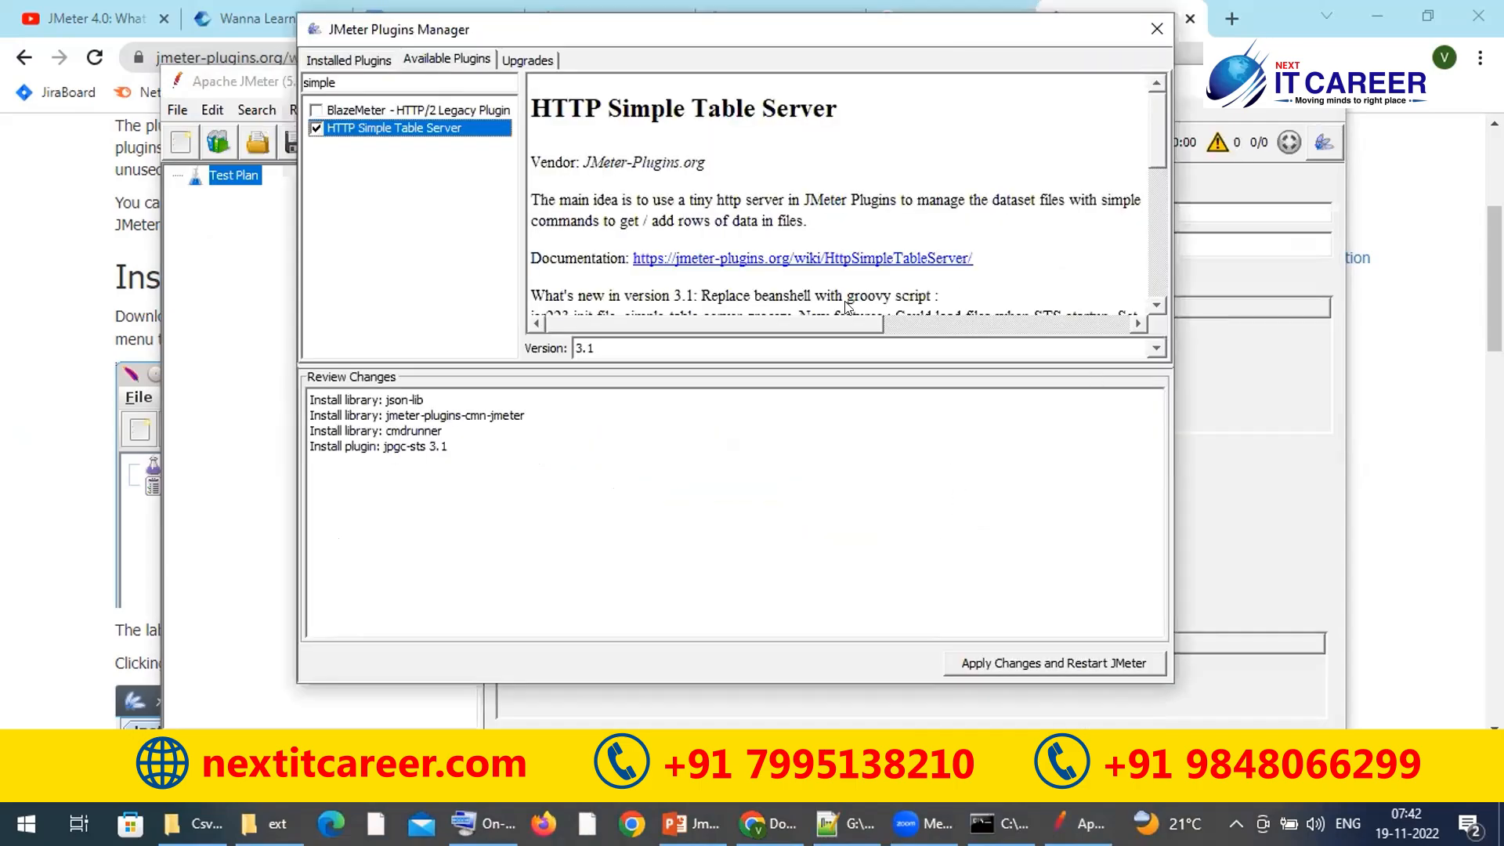
pyautogui.moveTo(803, 323); pyautogui.dragTo(1104, 338)
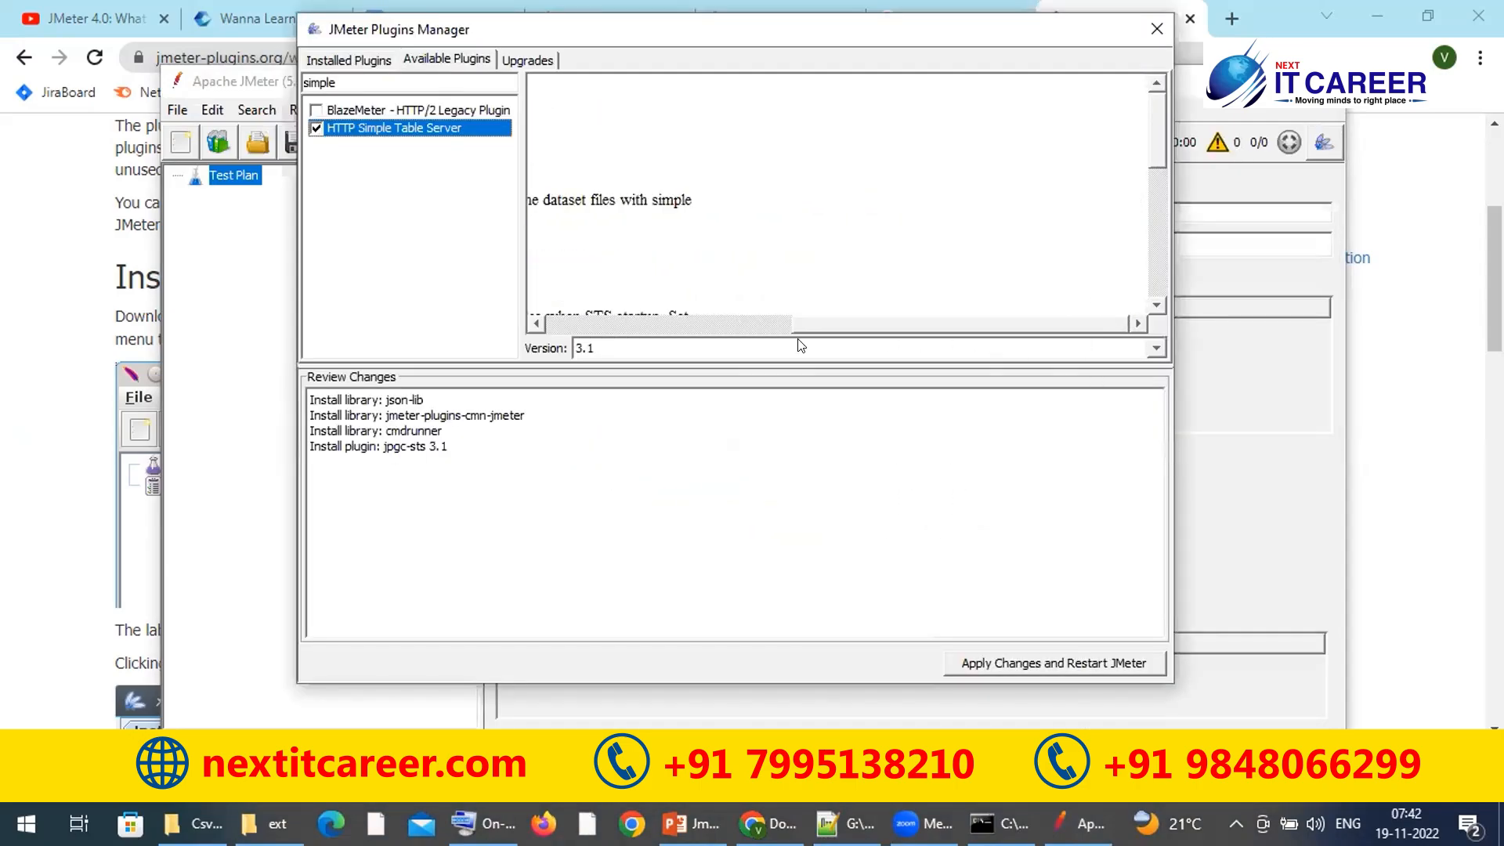
pyautogui.click(1009, 665)
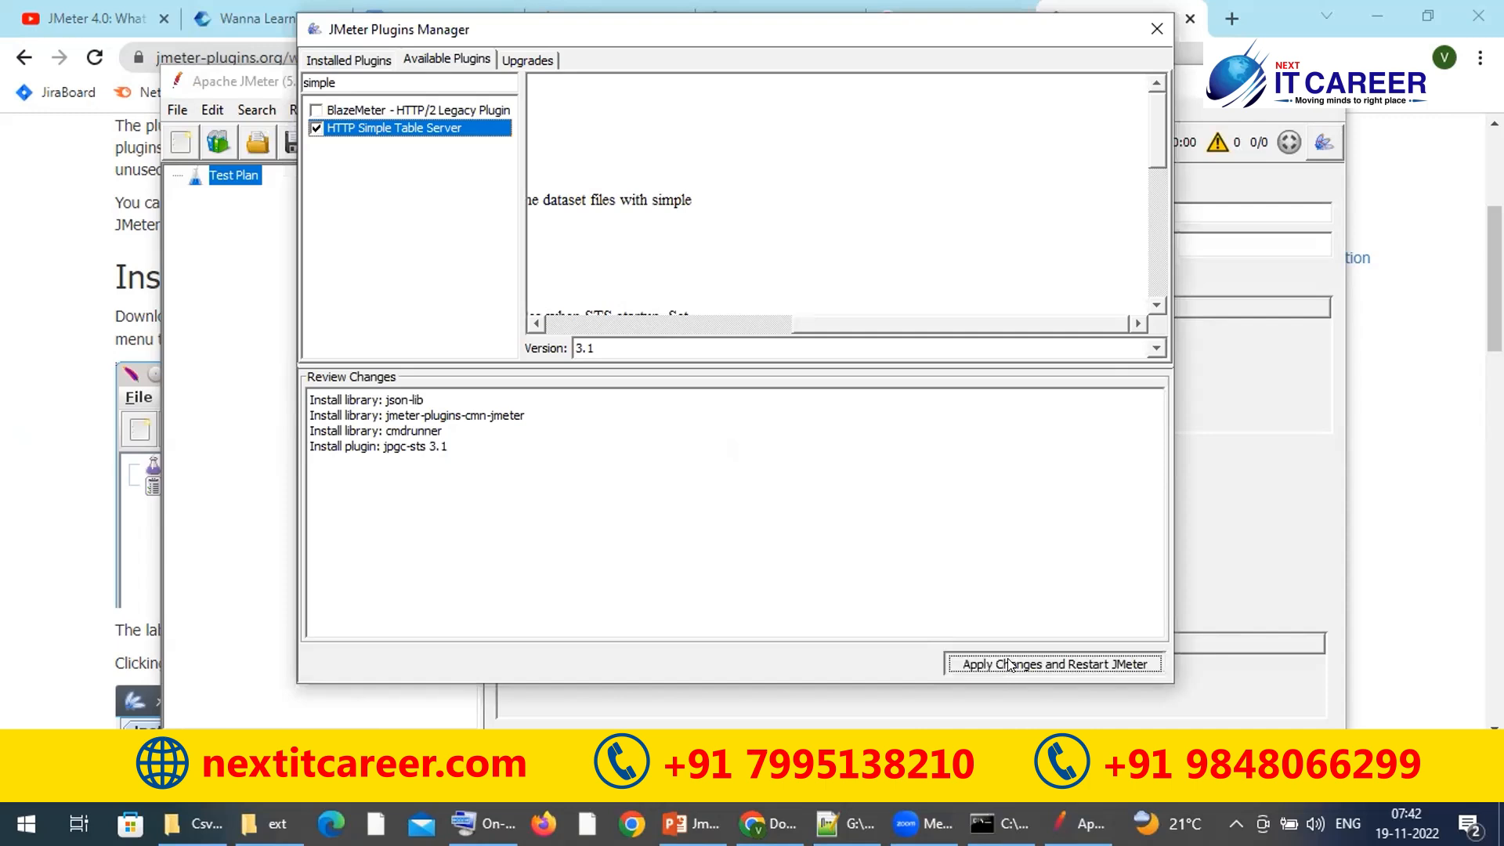
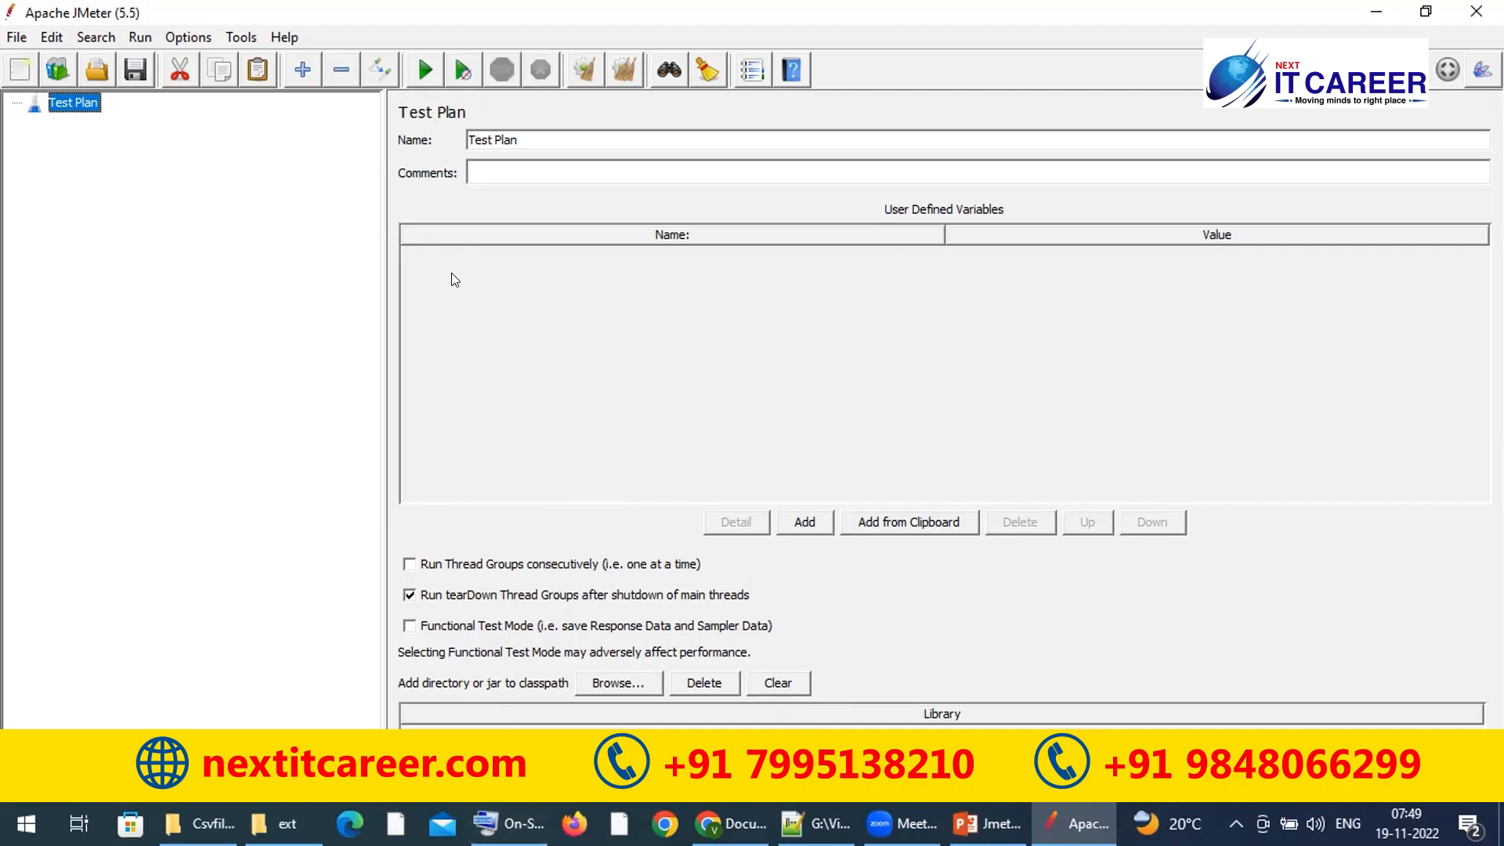
# Step: Replace the default test plan name with 'Jpetstore'
pyautogui.tripleClick(543, 138)
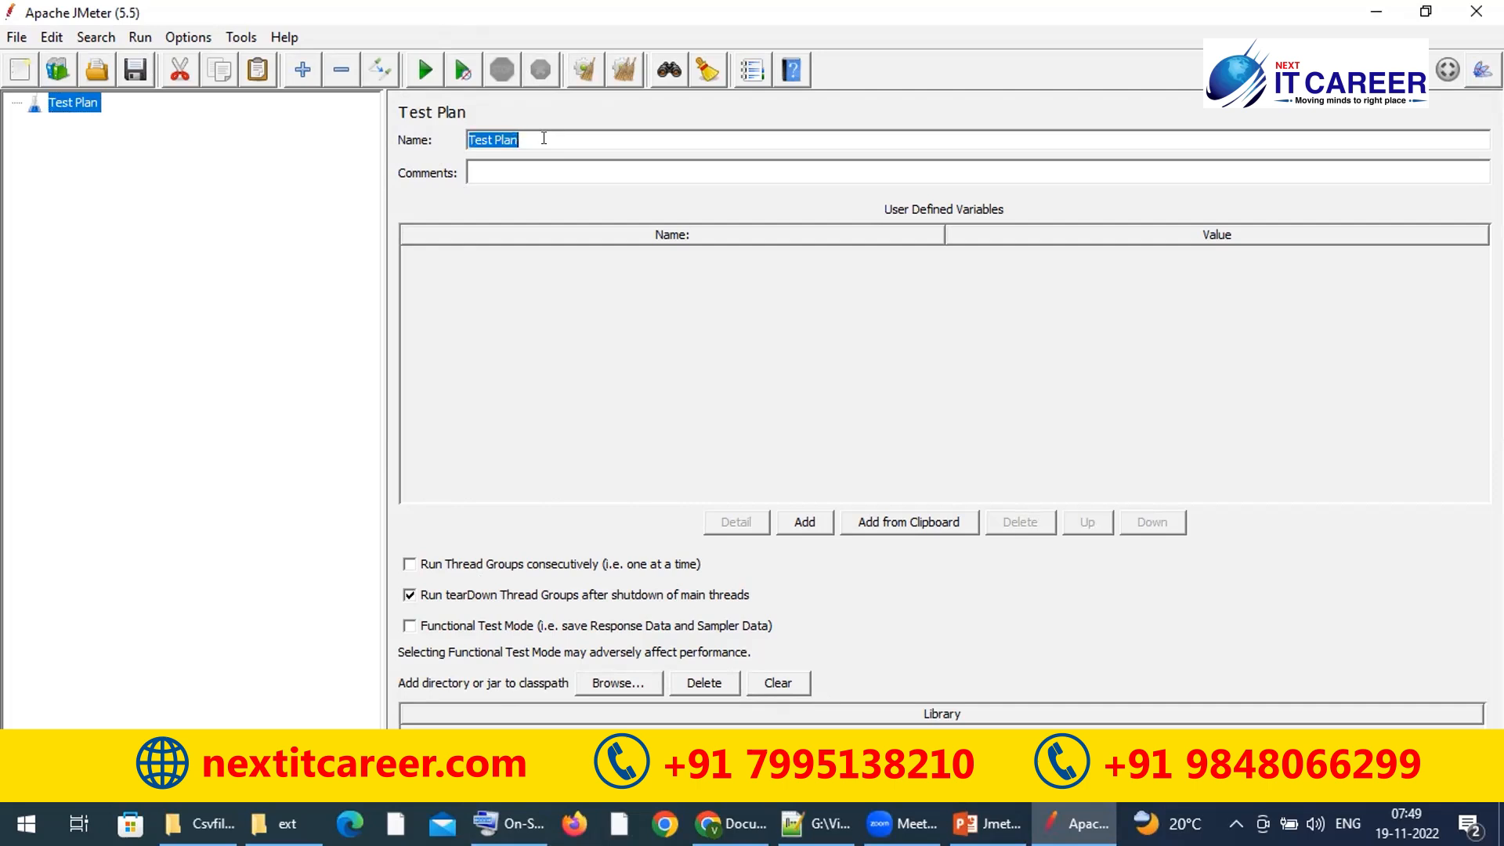
pyautogui.write('Jpetstore')
# Step: In a new Chrome tab, search Google for 'jpetstore demo'
pyautogui.click(730, 824)
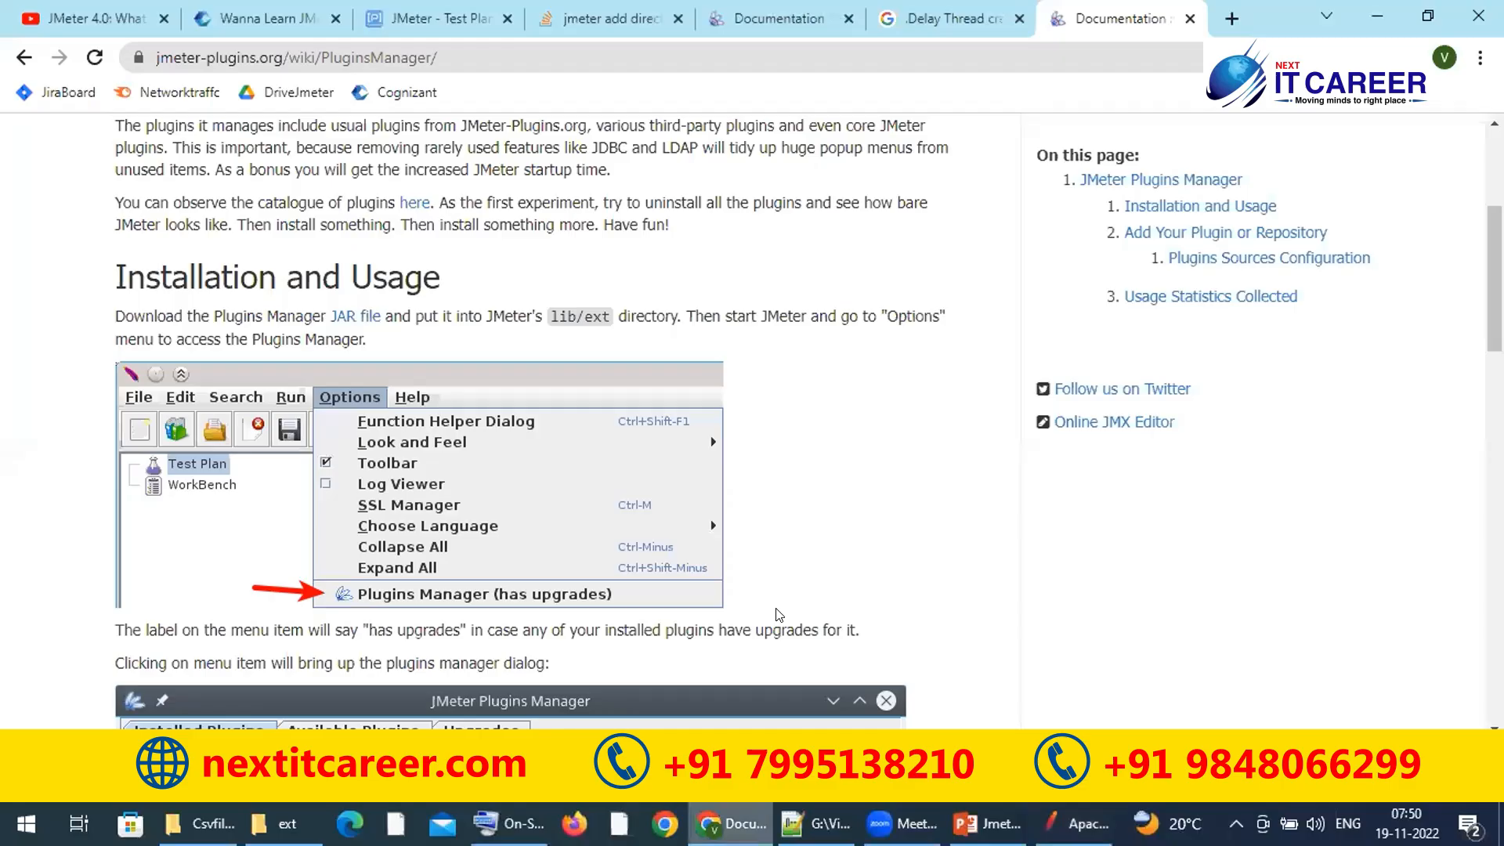
pyautogui.click(1232, 18)
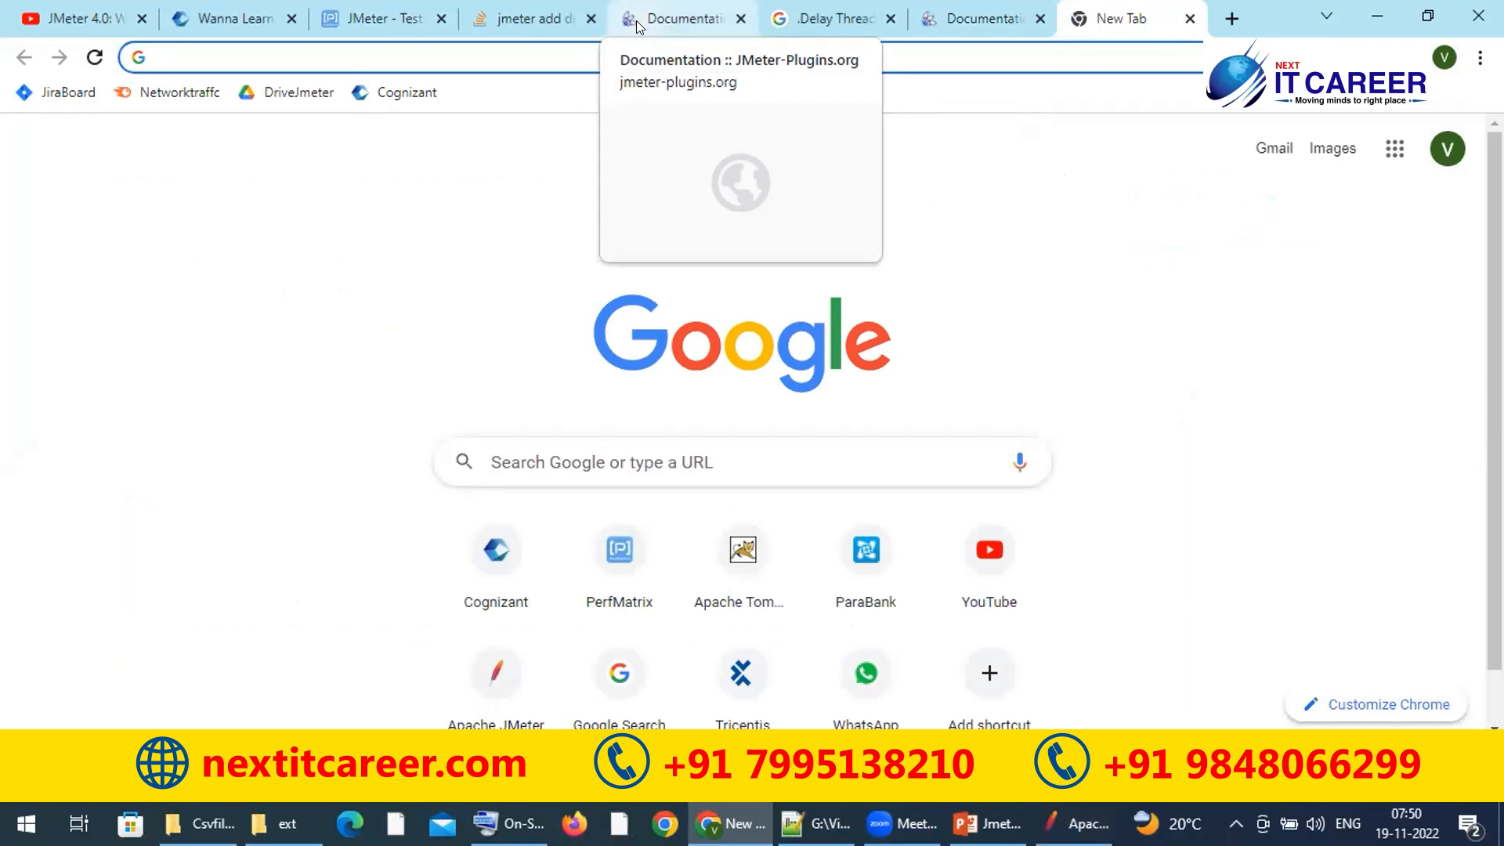
pyautogui.write('d')
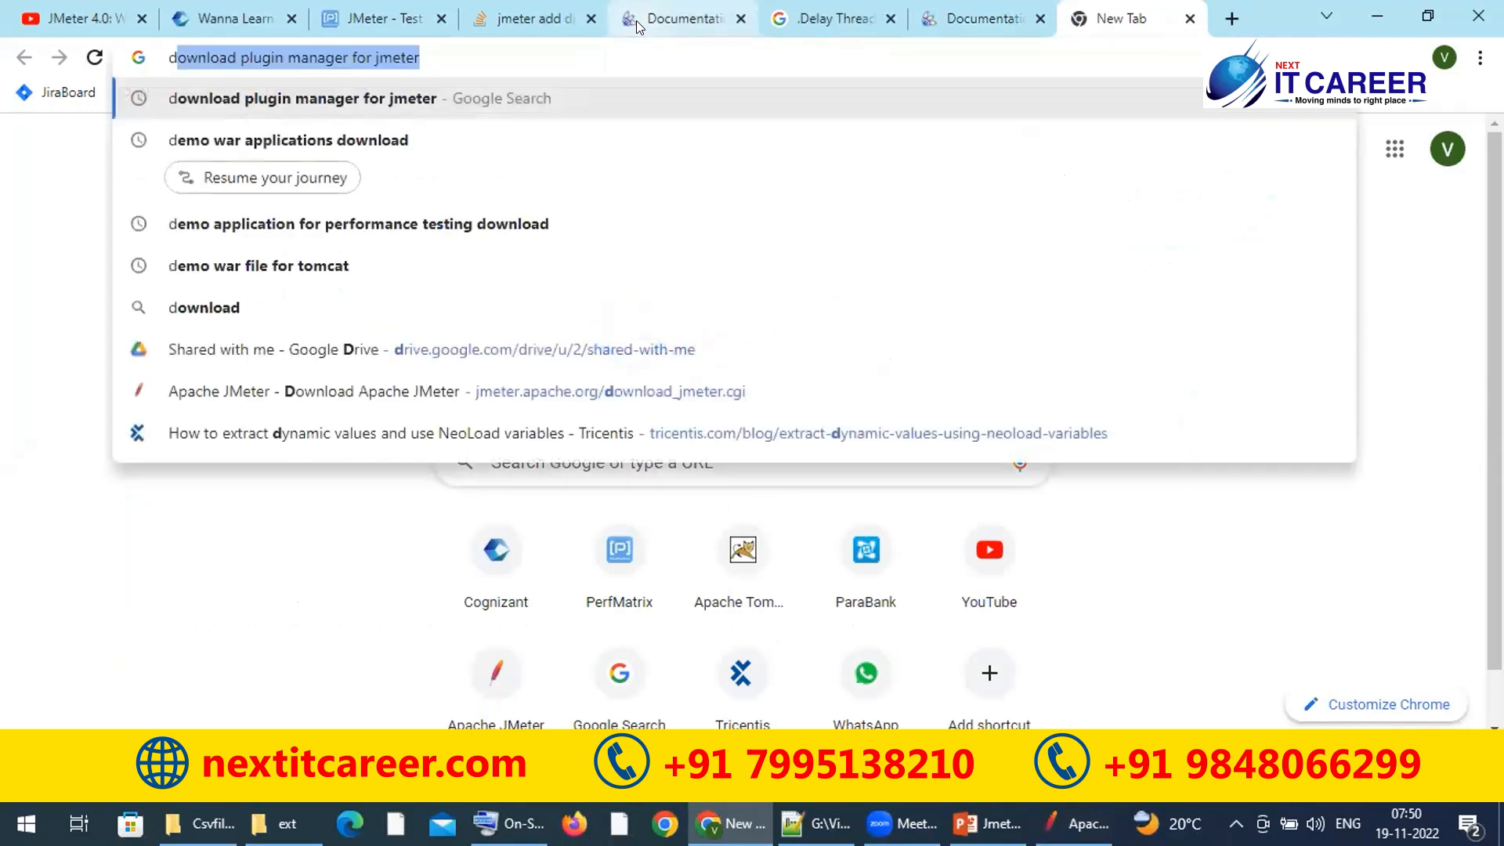
pyautogui.press('BackSpace')
pyautogui.press('BackSpace')
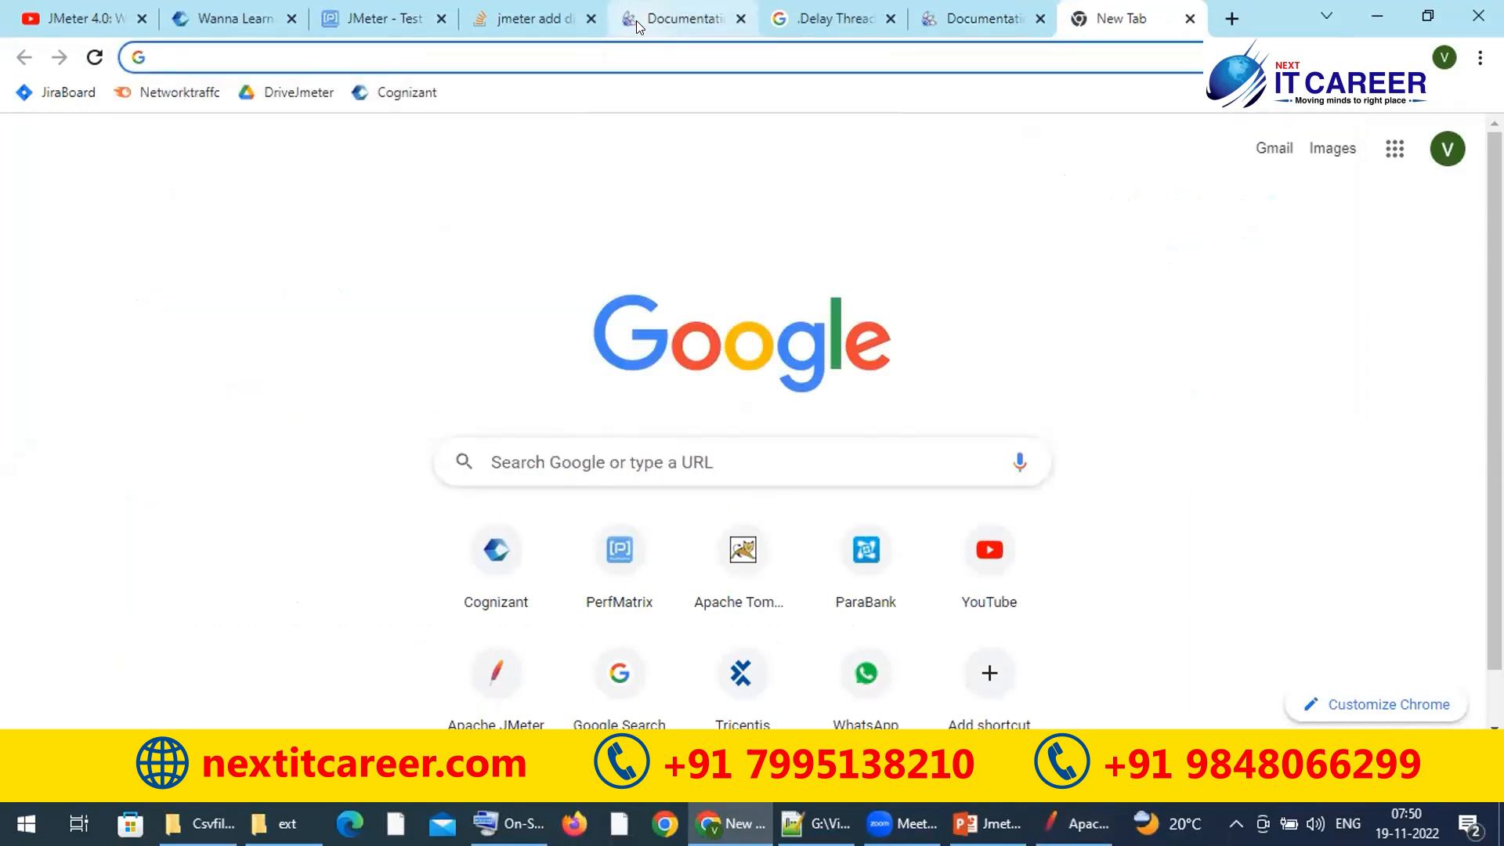
pyautogui.write('jpetstore')
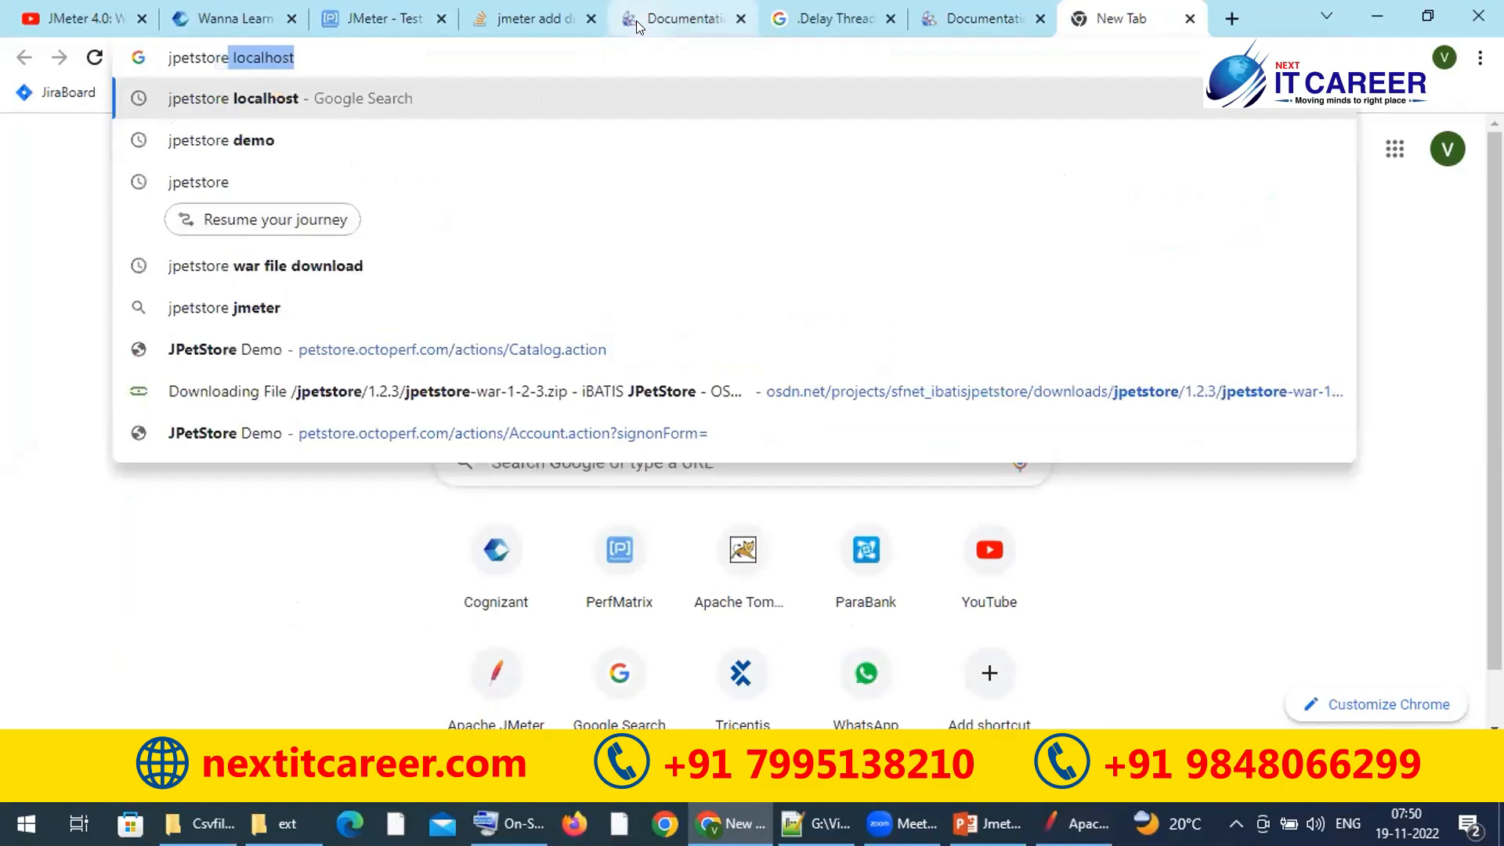
pyautogui.press('BackSpace')
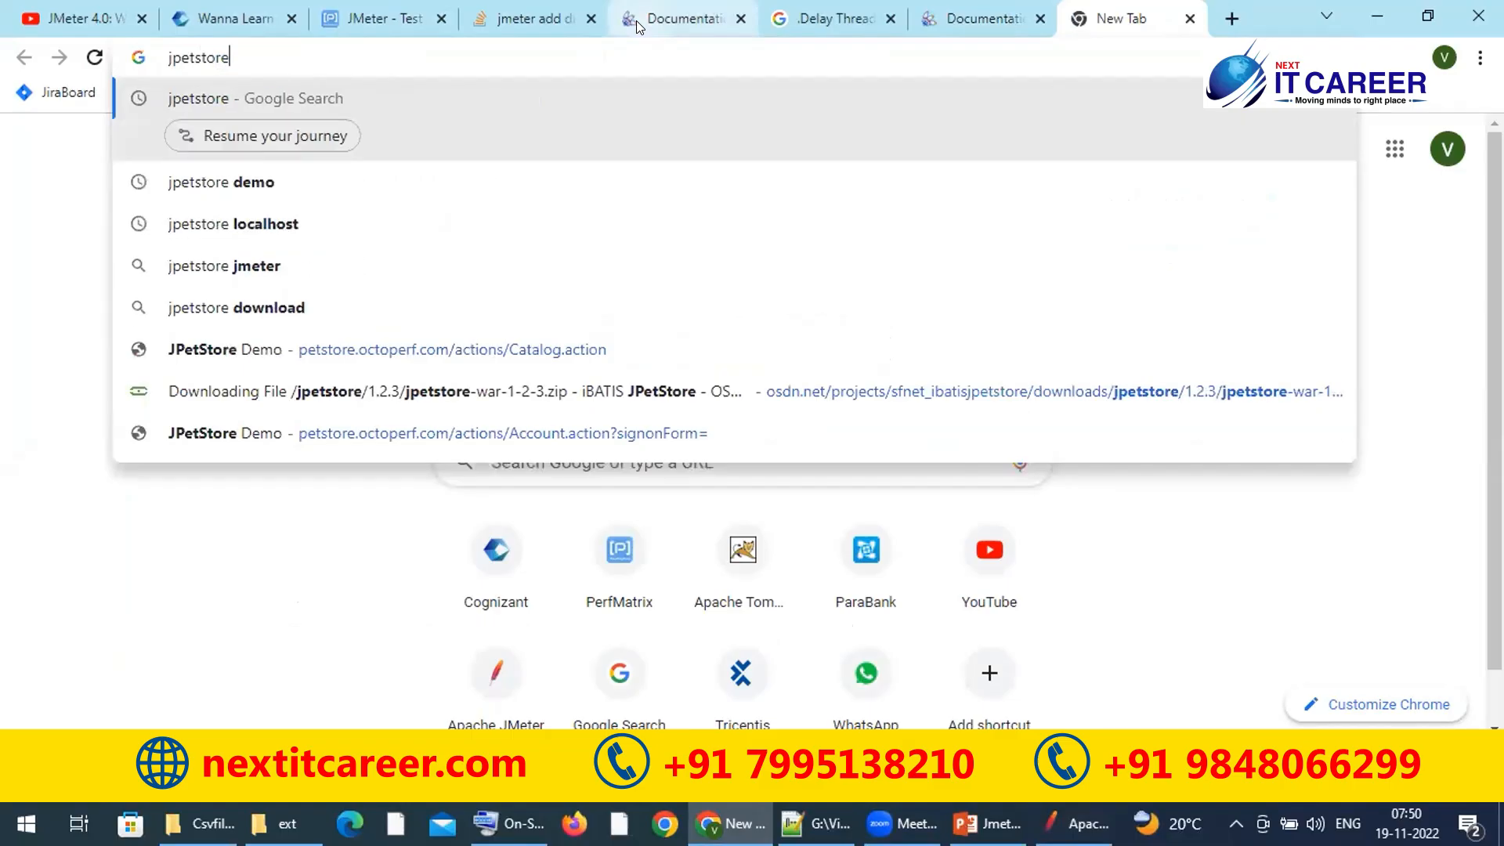
pyautogui.press('Down')
pyautogui.press('Return')
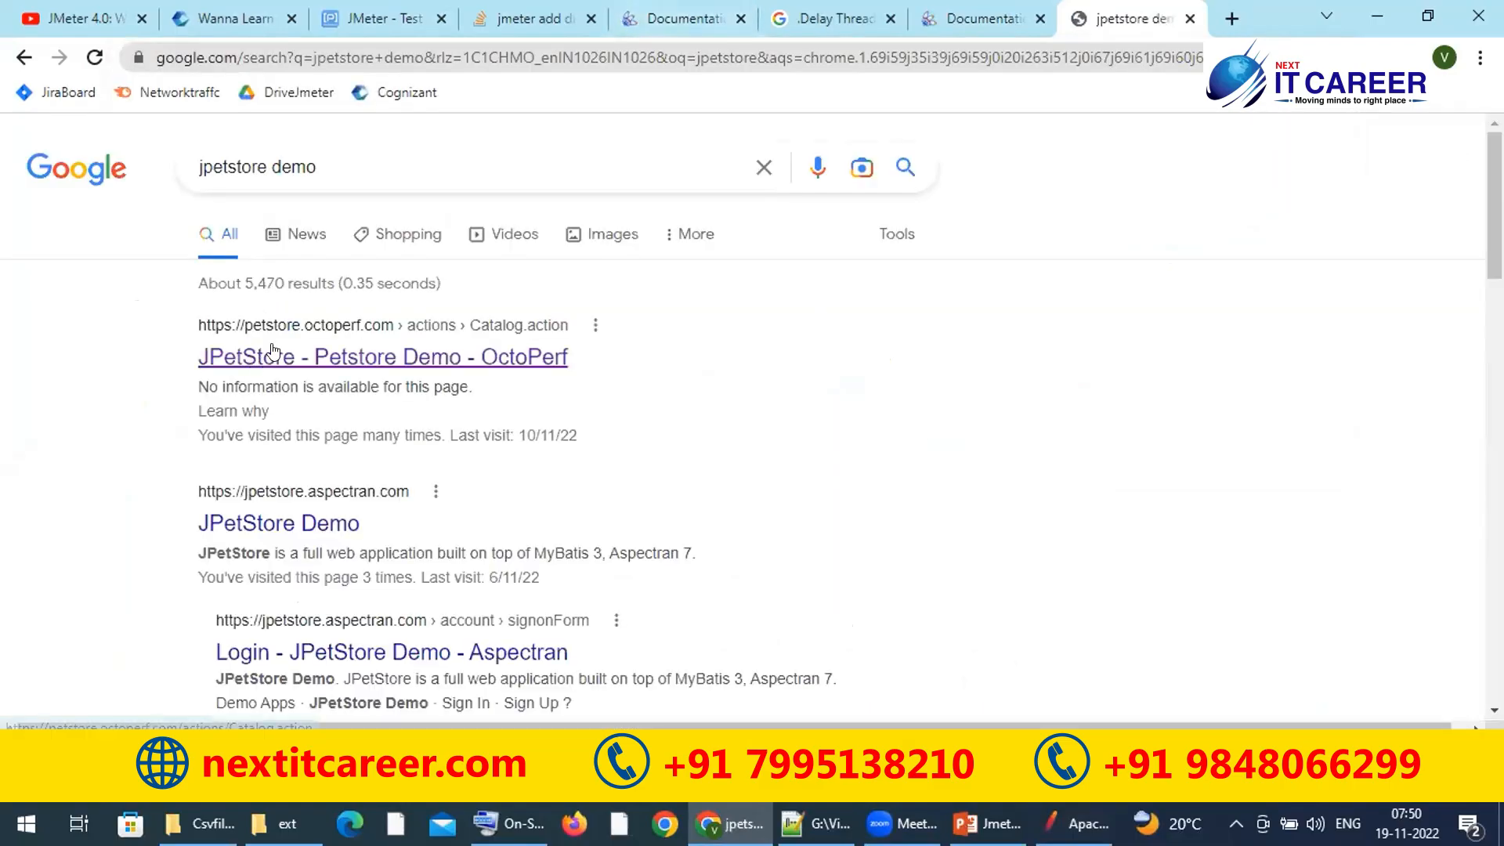
# Step: Open the OctoPerf JPetStore demo and log in with a saved username and the account password
pyautogui.click(273, 355)
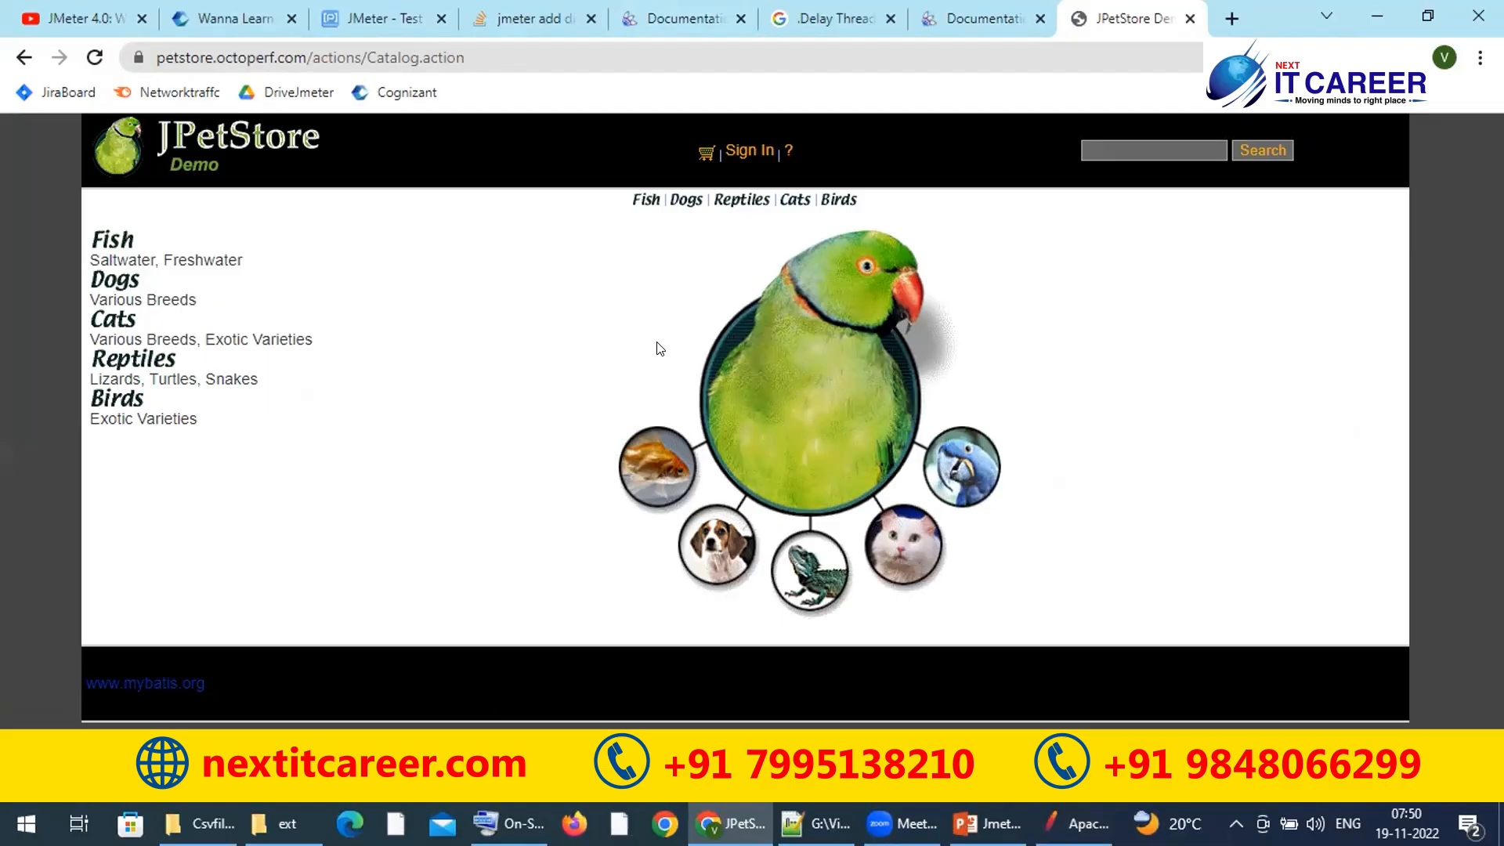
pyautogui.click(740, 153)
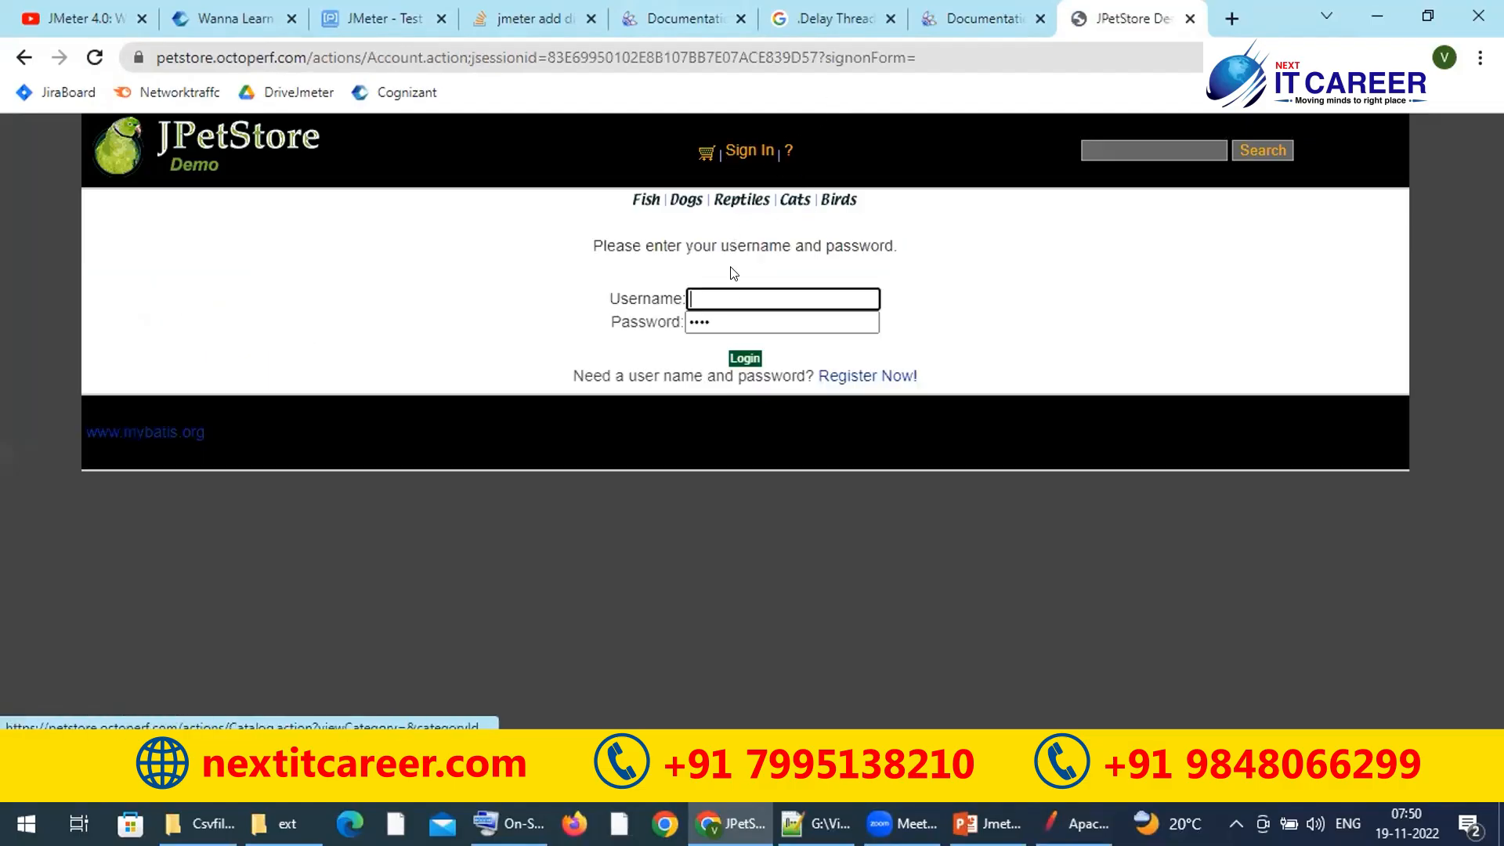
pyautogui.click(731, 297)
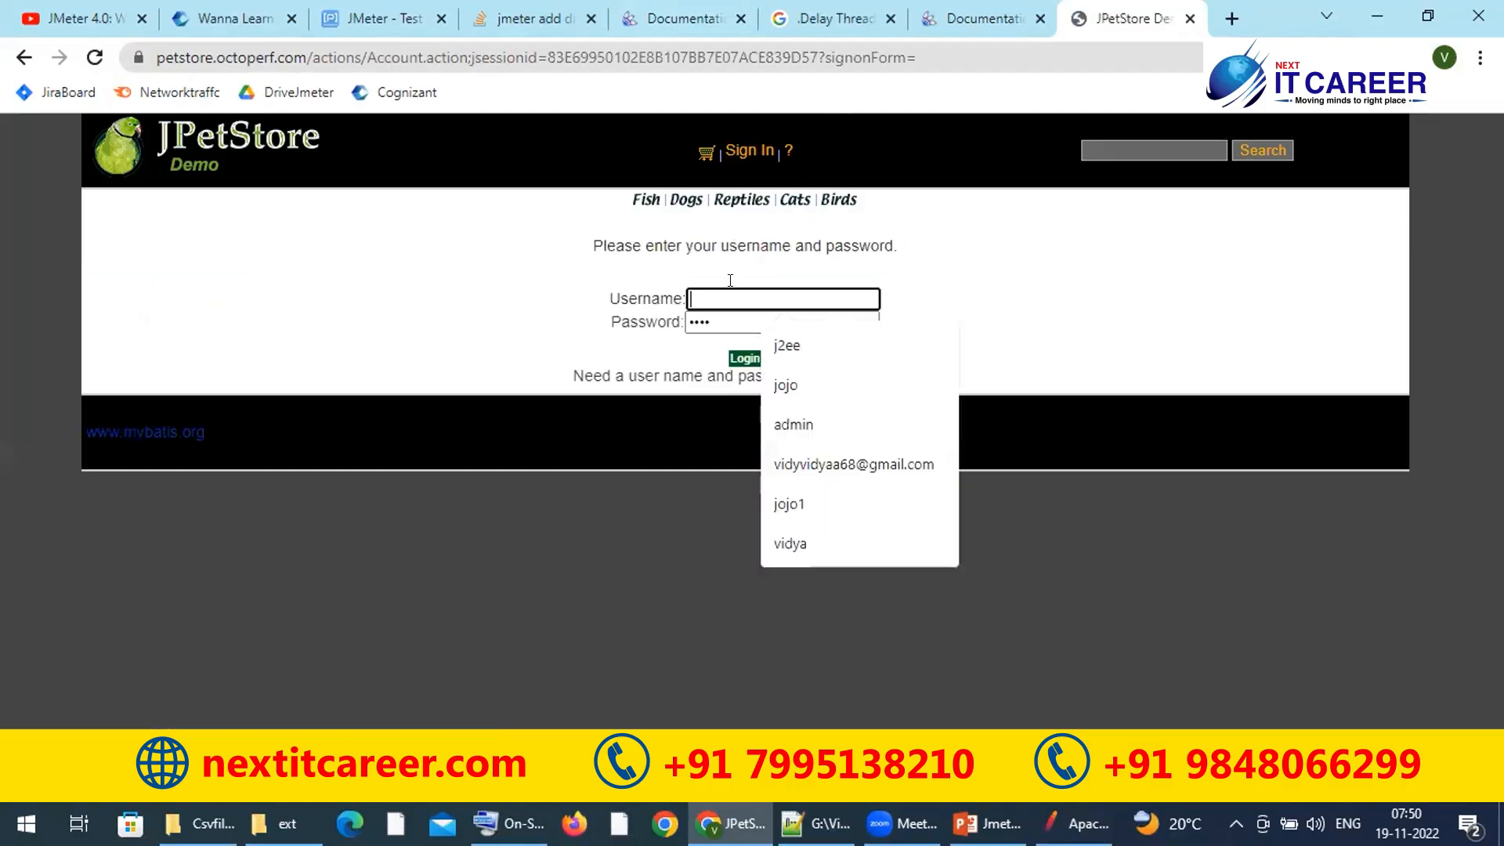
pyautogui.click(786, 344)
pyautogui.doubleClick(738, 317)
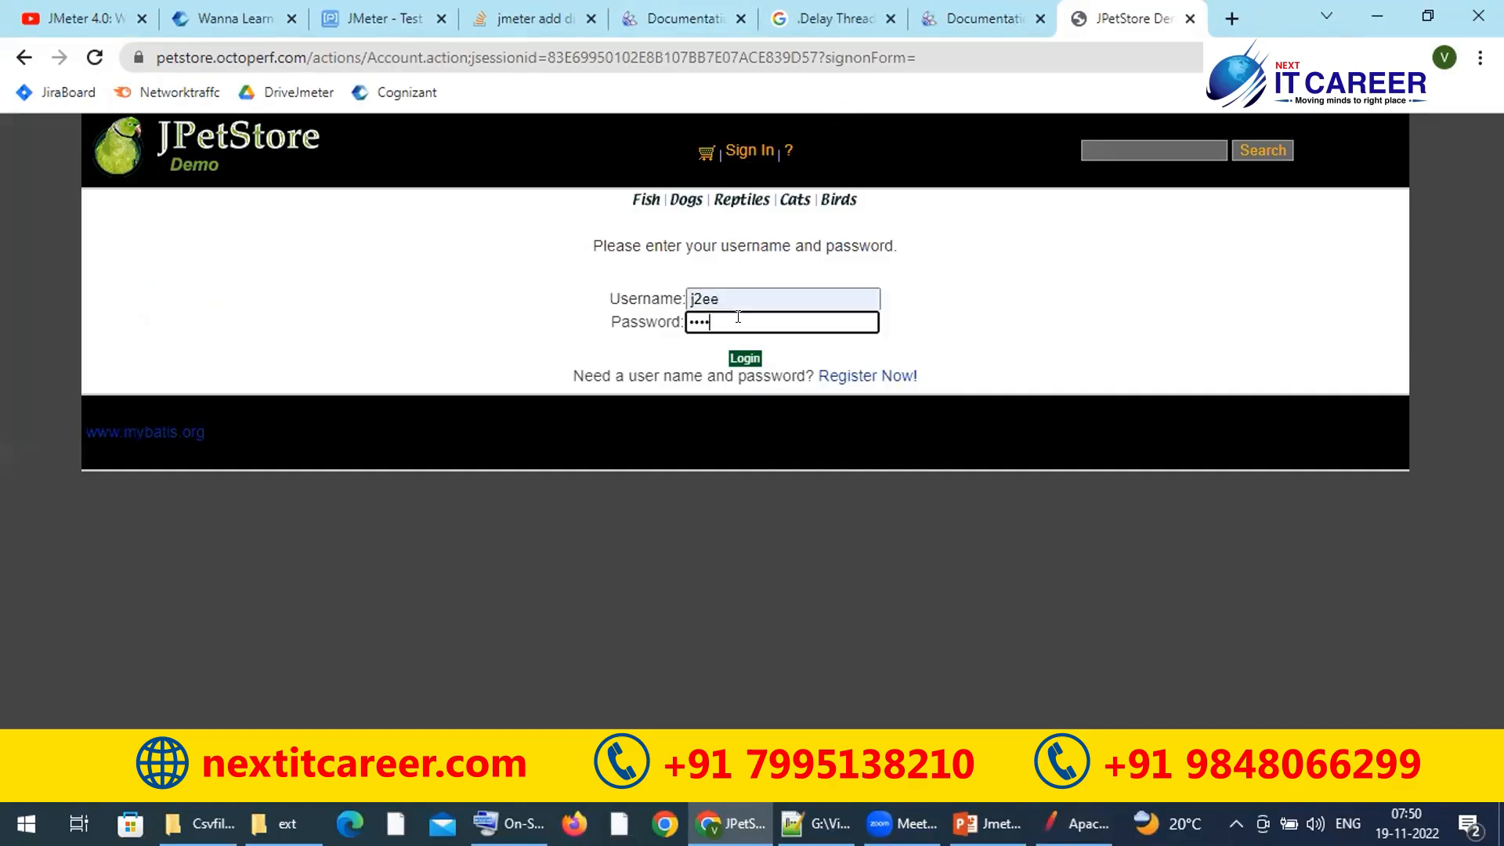
pyautogui.write('j2ee')
pyautogui.click(740, 359)
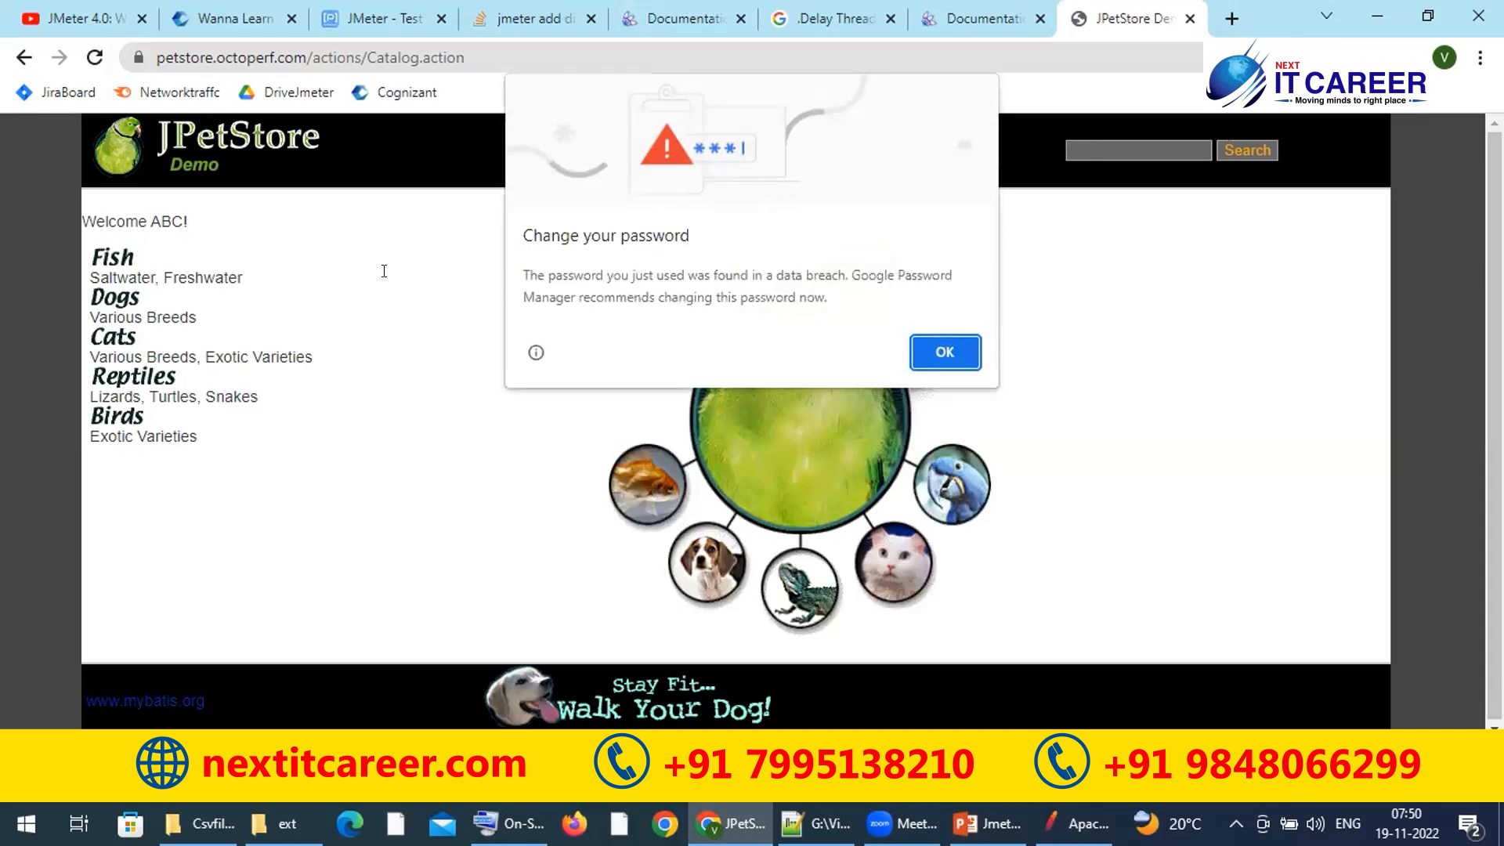
# Step: Dismiss the browser password prompts, open Fish > Angelfish FI-SW-01, then sign out
pyautogui.click(945, 351)
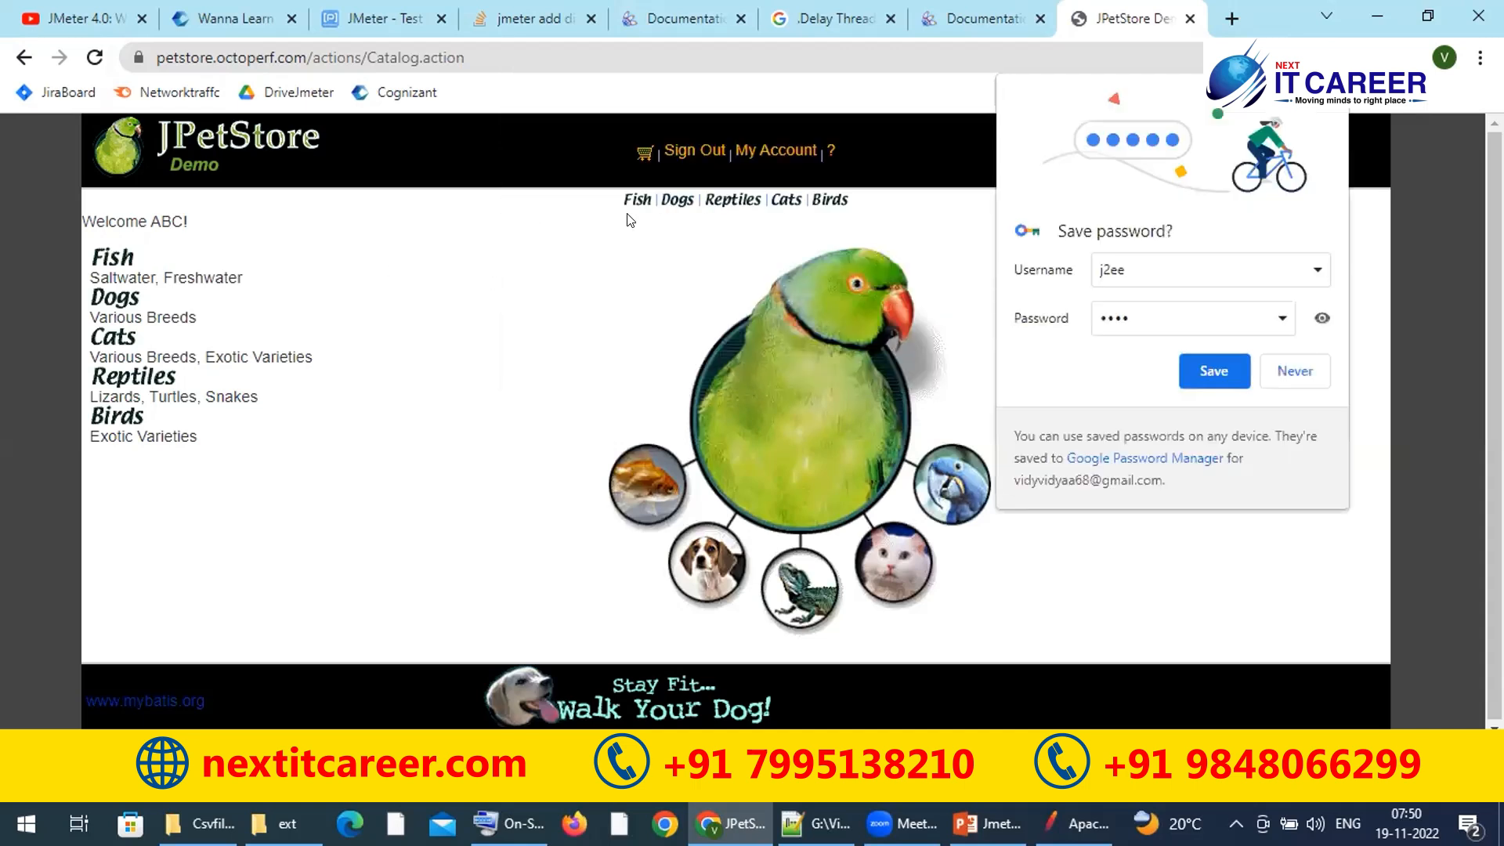
pyautogui.click(110, 260)
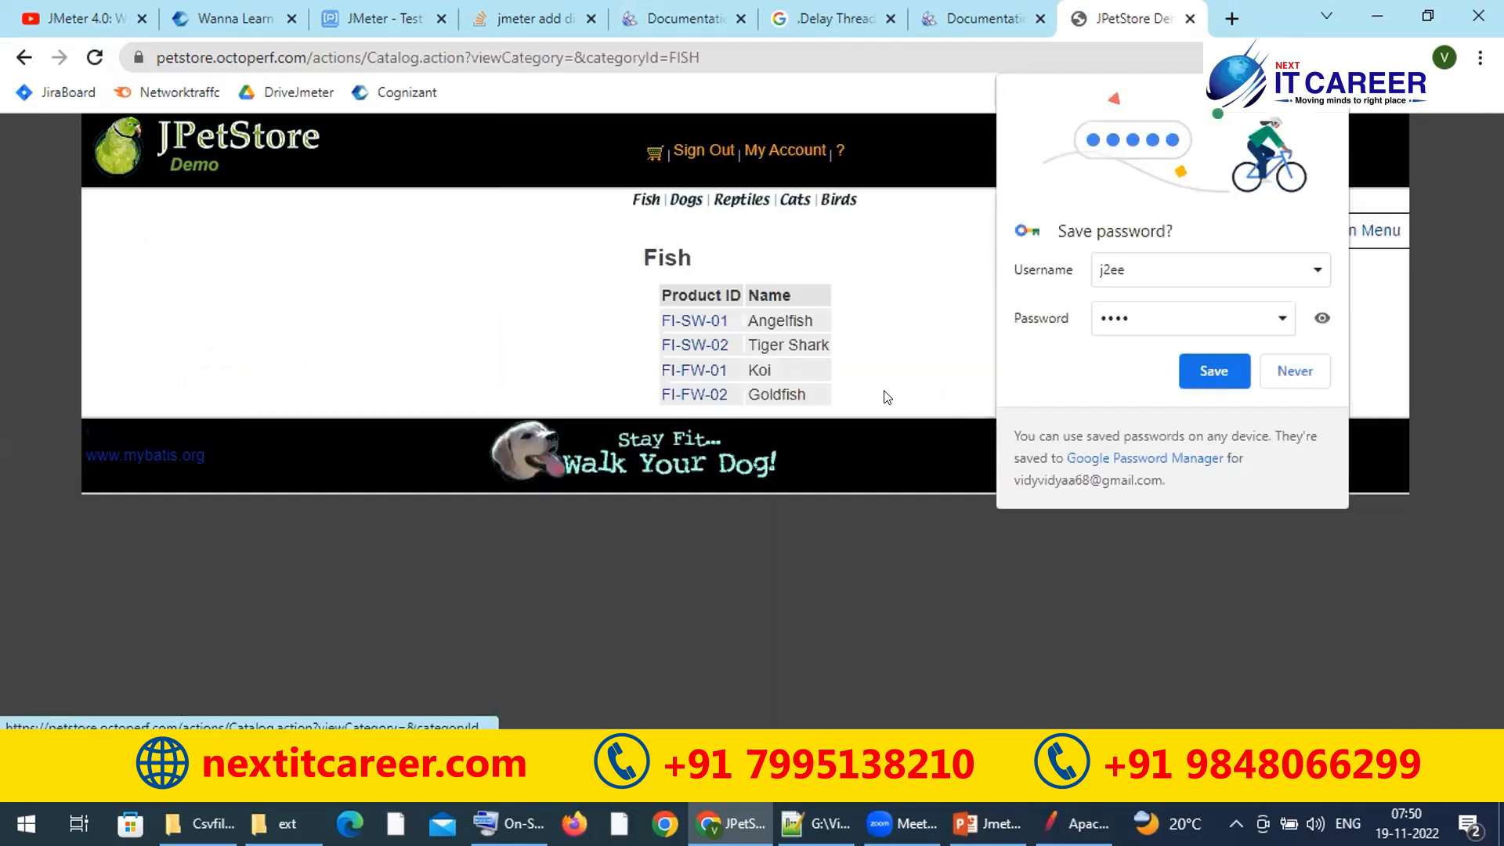
pyautogui.click(1294, 371)
pyautogui.click(693, 324)
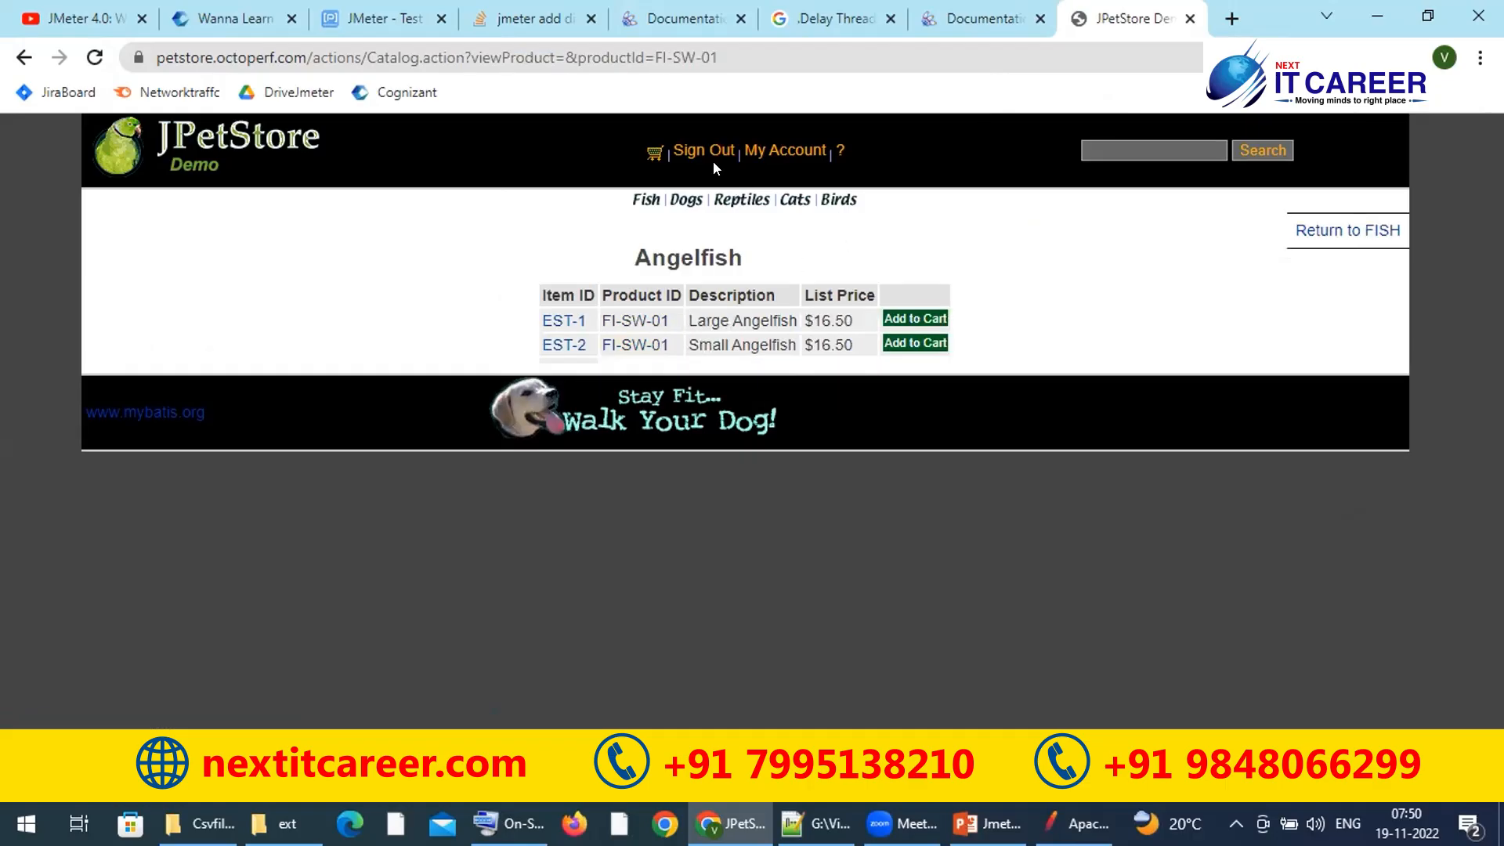
pyautogui.click(701, 152)
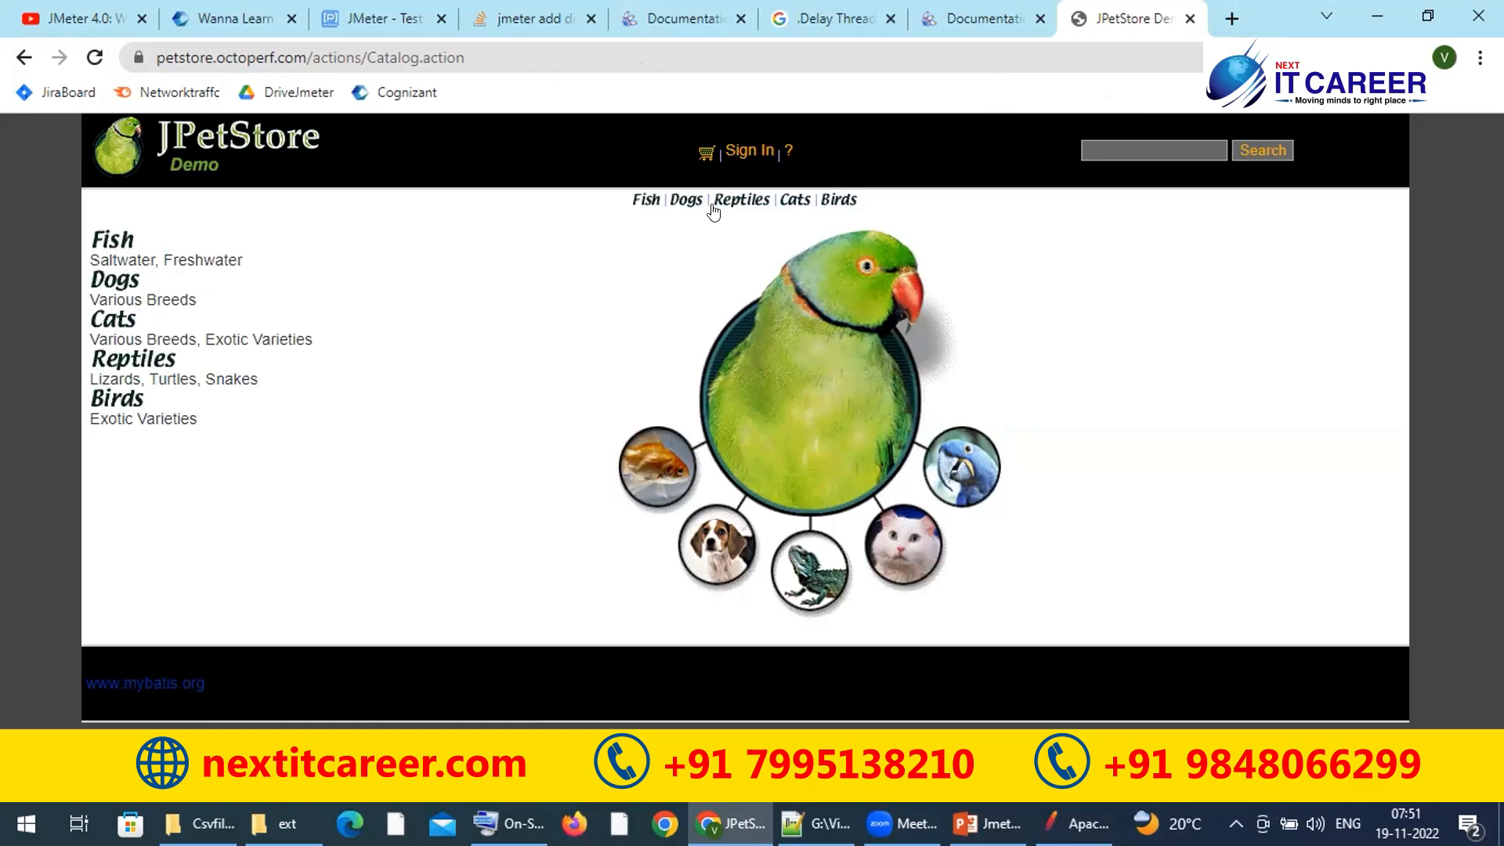
# Step: Open the new-account registration form and fill in user ID, passwords, first and last name
pyautogui.click(736, 152)
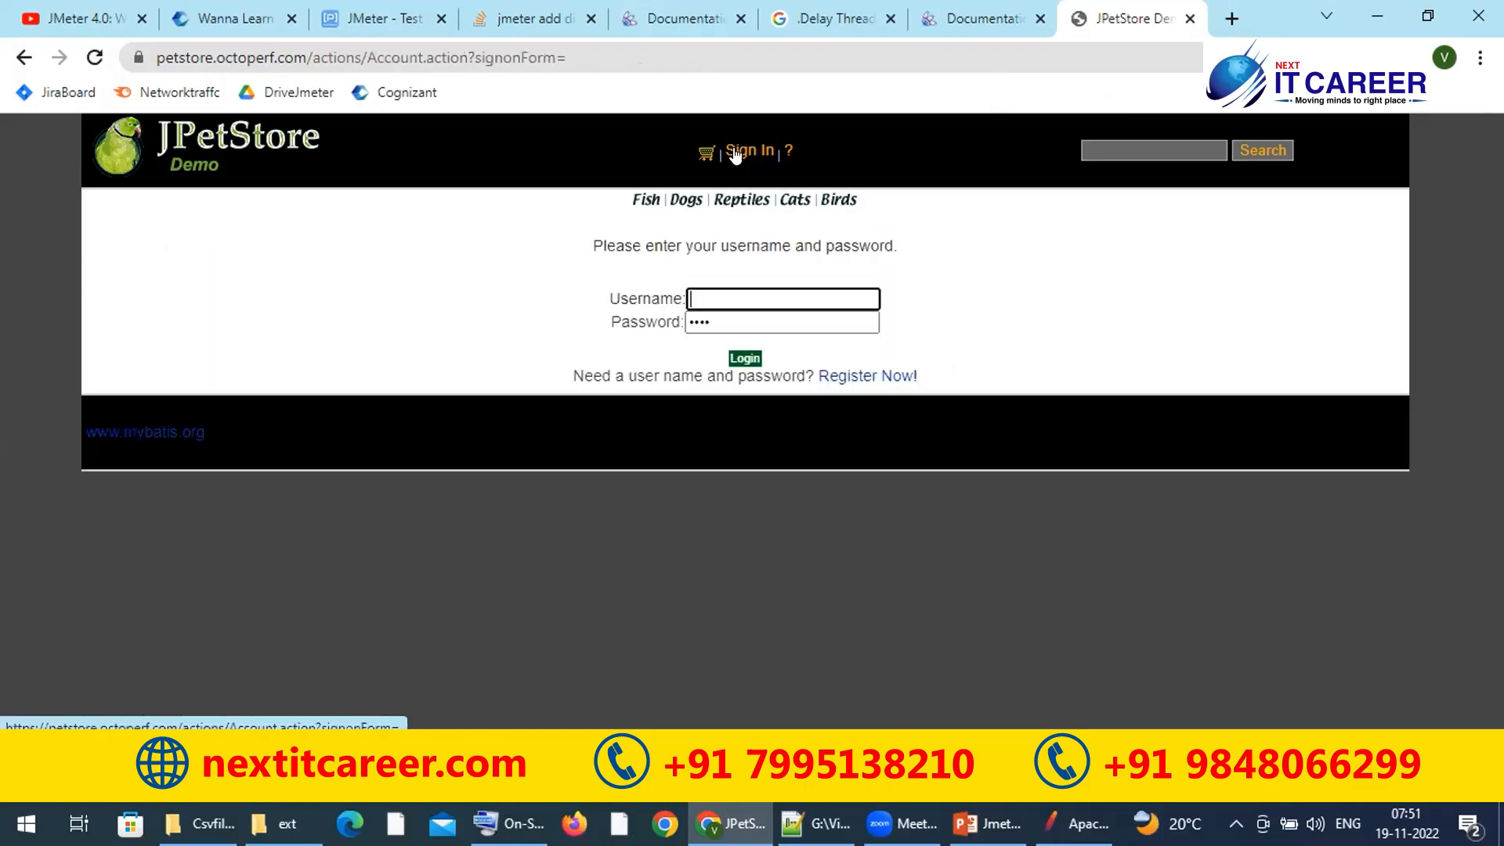
pyautogui.click(853, 379)
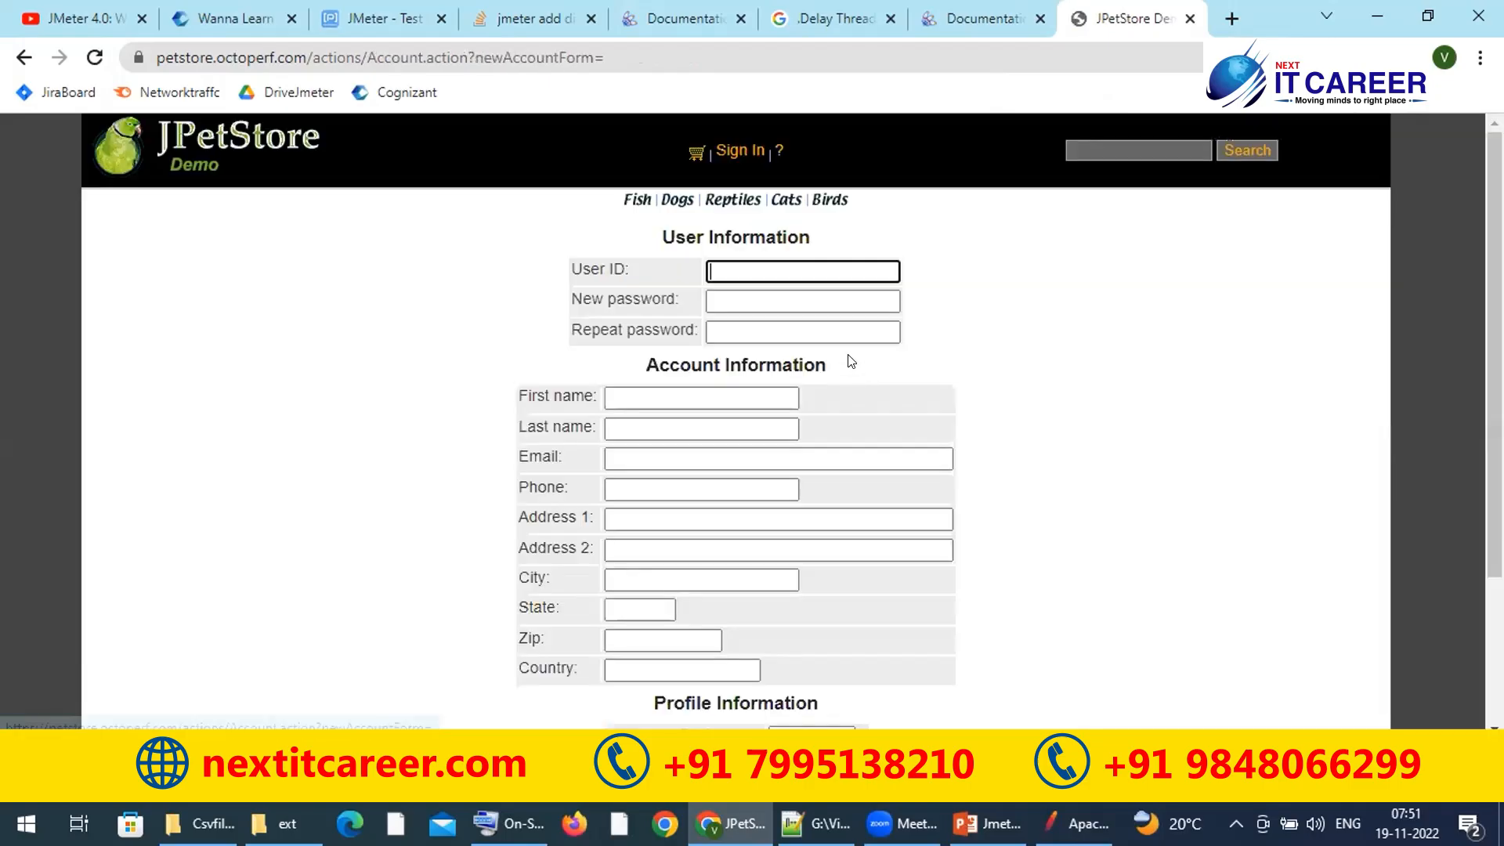
pyautogui.write('vhjd')
pyautogui.click(728, 302)
pyautogui.click(722, 332)
pyautogui.click(659, 395)
pyautogui.click(630, 431)
pyautogui.write('kjjh')
# Step: Fill in email, phone, address, city, state, zip and country, then save the account information
pyautogui.press('Tab')
pyautogui.write('bkj')
pyautogui.press('Tab')
pyautogui.write('nnb')
pyautogui.press('Tab')
pyautogui.write('jbb')
pyautogui.press('Tab')
pyautogui.write('bbn')
pyautogui.press('Tab')
pyautogui.press('Tab')
pyautogui.write('n')
pyautogui.press('Tab')
pyautogui.write('nn')
pyautogui.press('Tab')
pyautogui.write('nn')
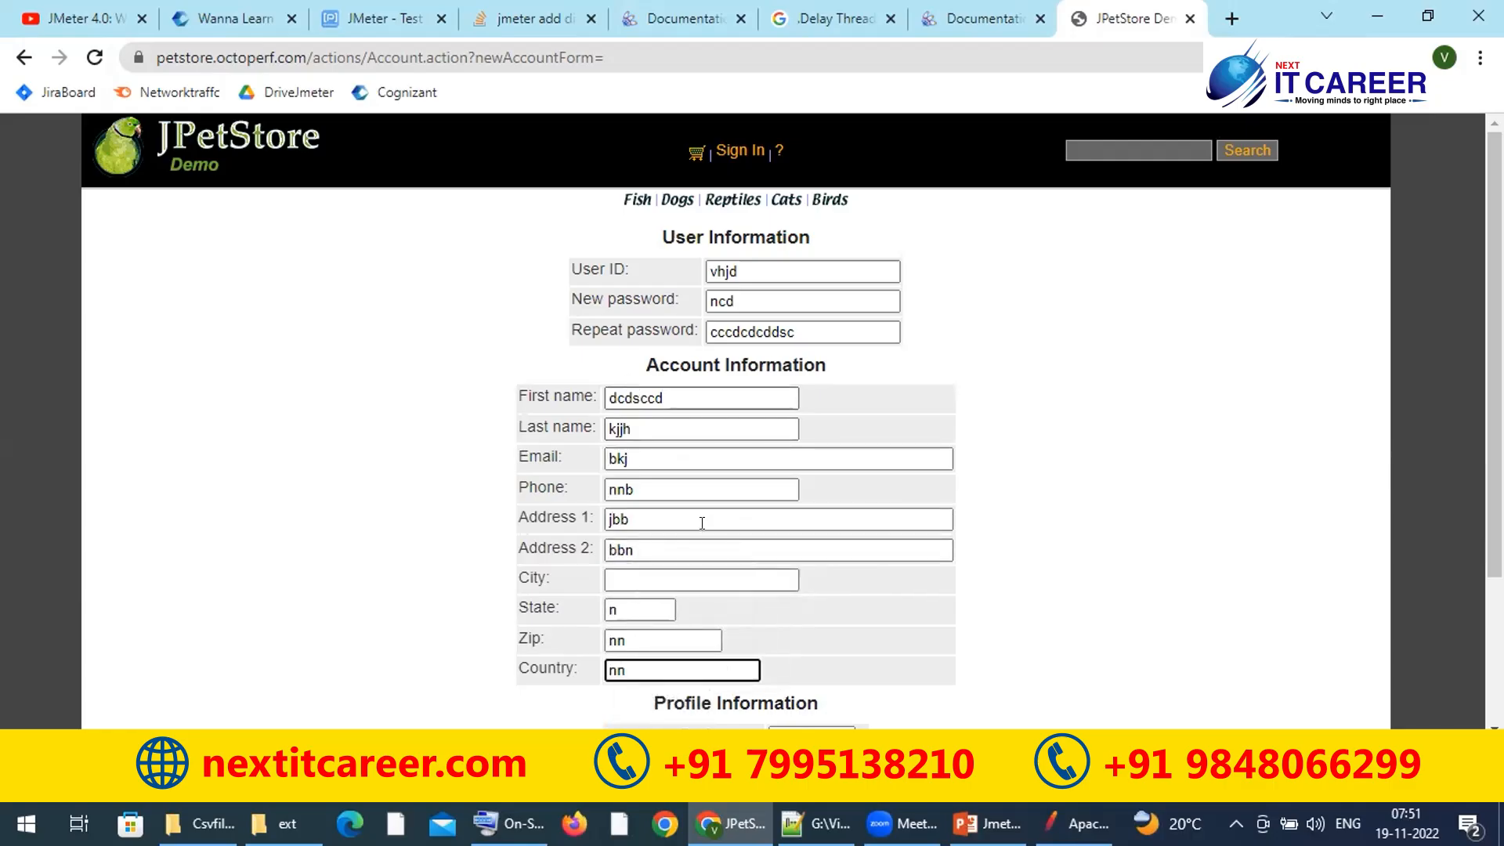
pyautogui.click(661, 578)
pyautogui.press('Tab')
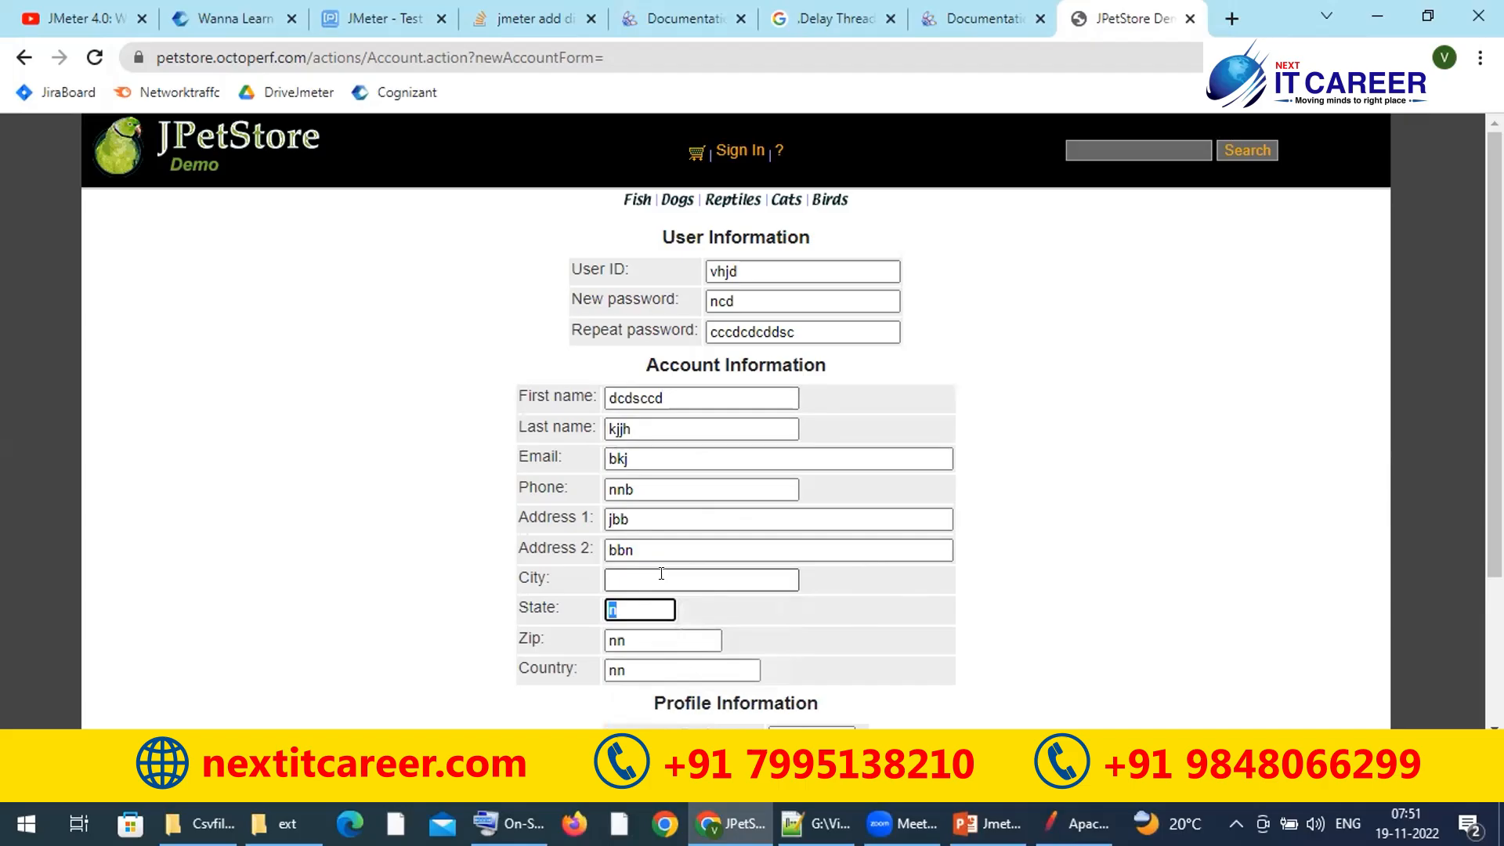
pyautogui.click(661, 578)
pyautogui.write('nb n')
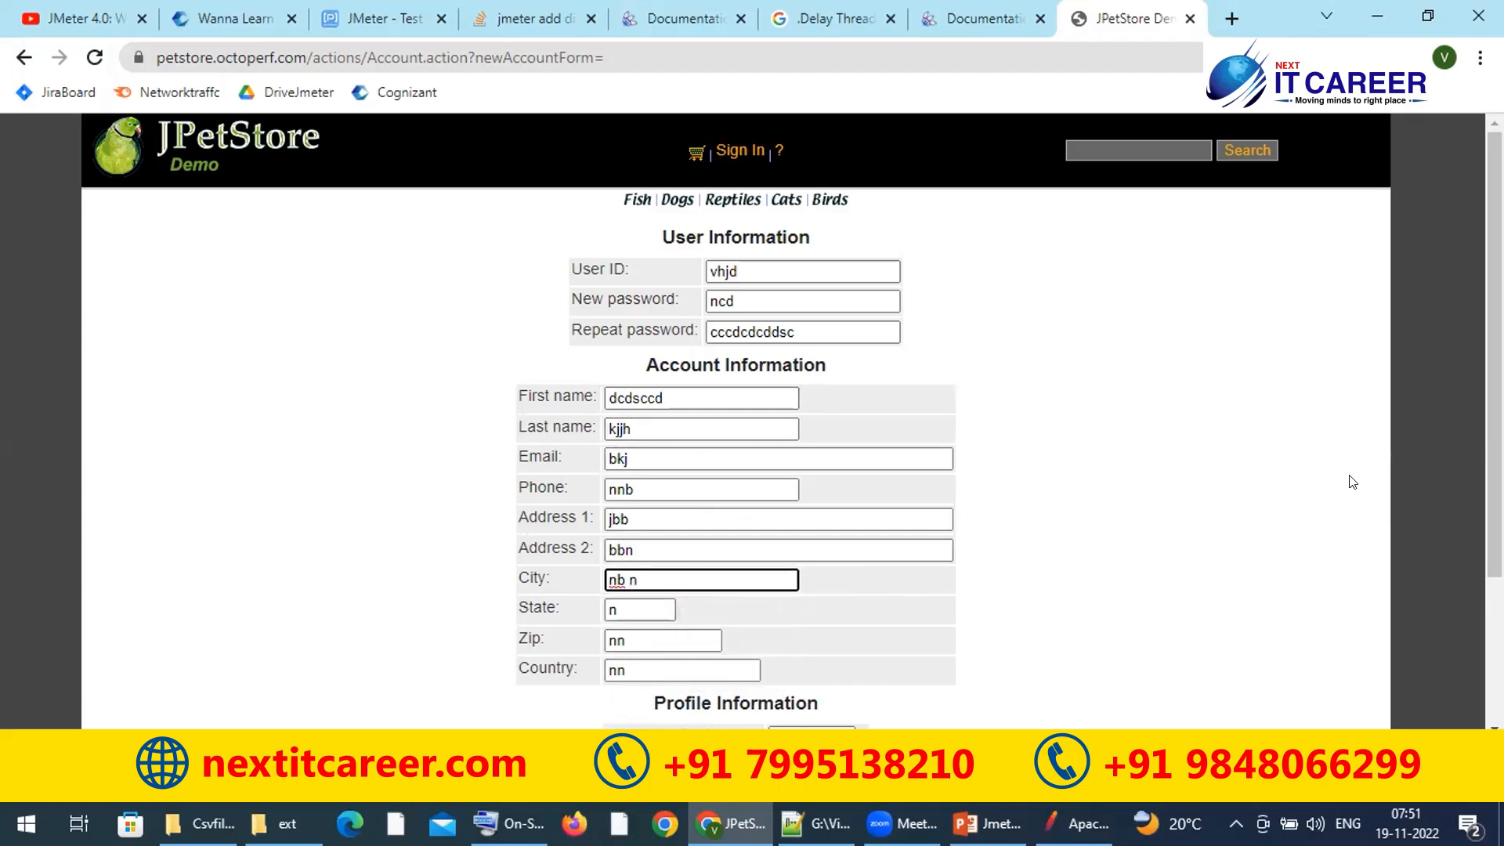
pyautogui.scroll(-3, 987, 520)
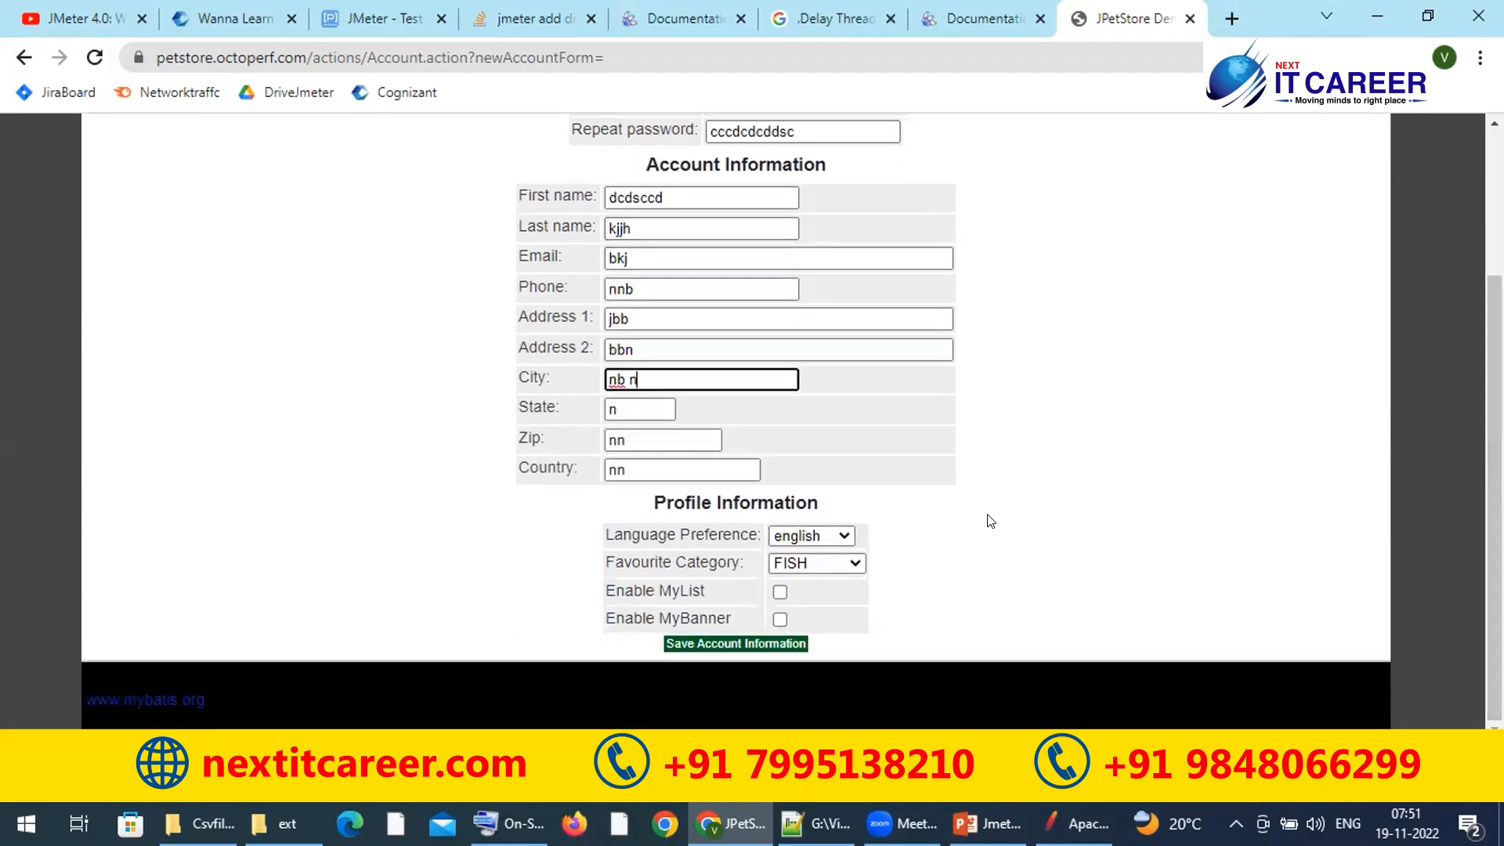
pyautogui.click(705, 644)
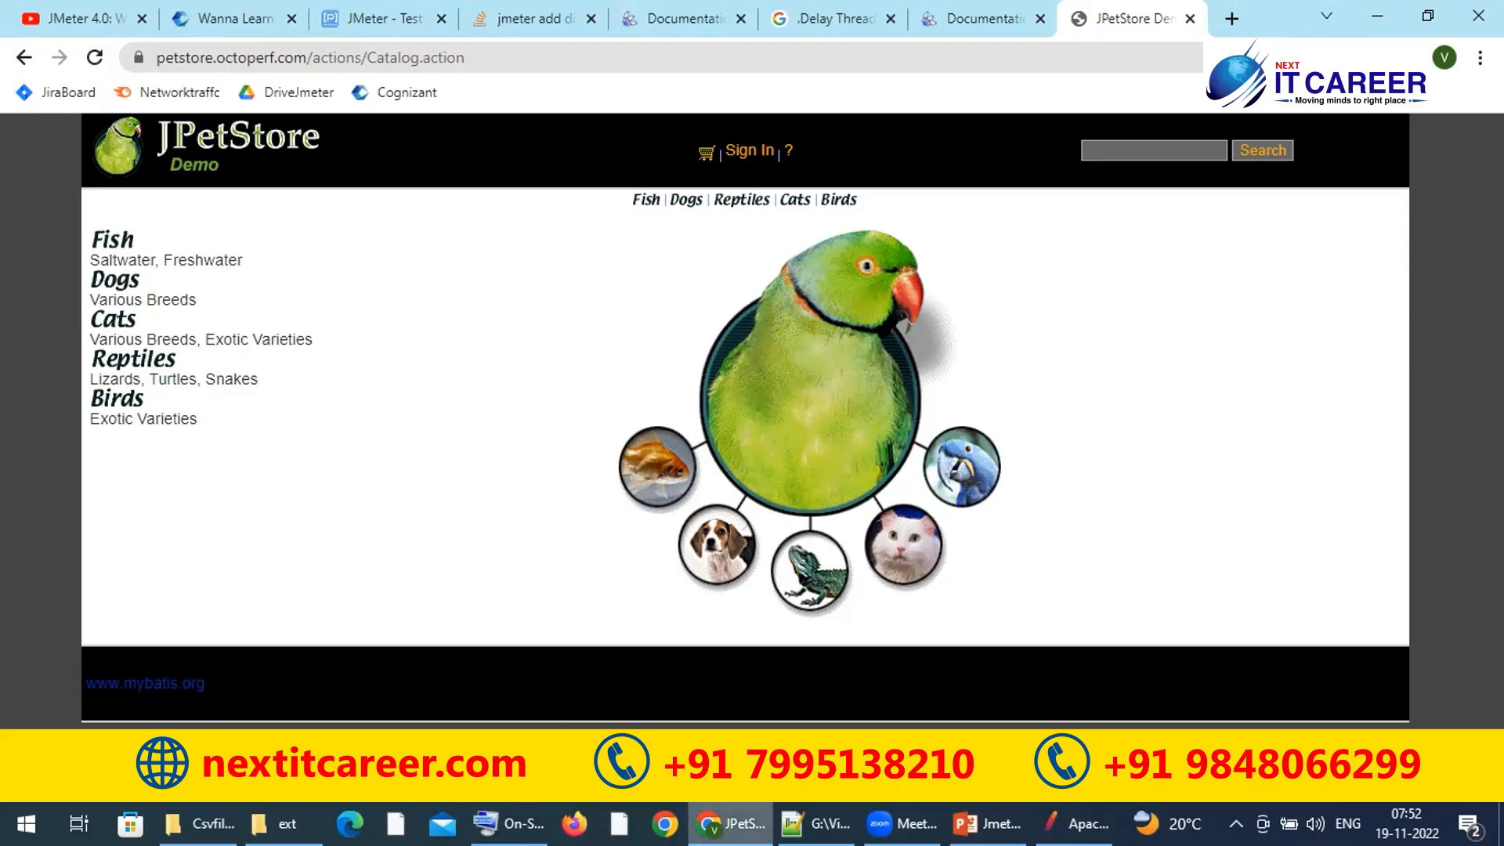
# Step: Give the Jpetstore test plan the comment 'Jpetstore is a e-commerce site'
pyautogui.click(1075, 823)
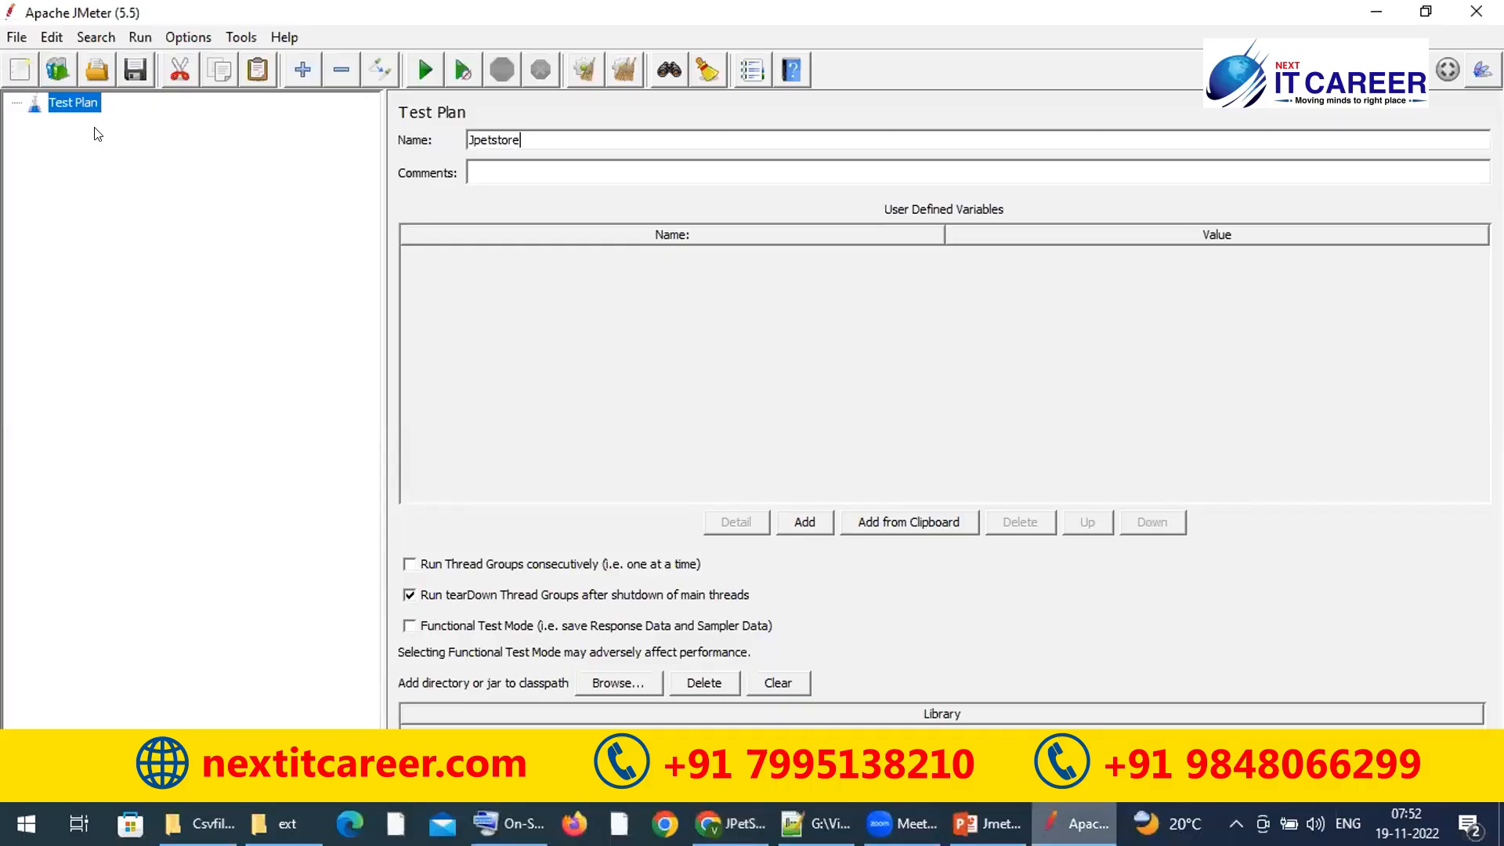
pyautogui.doubleClick(527, 136)
pyautogui.click(527, 137)
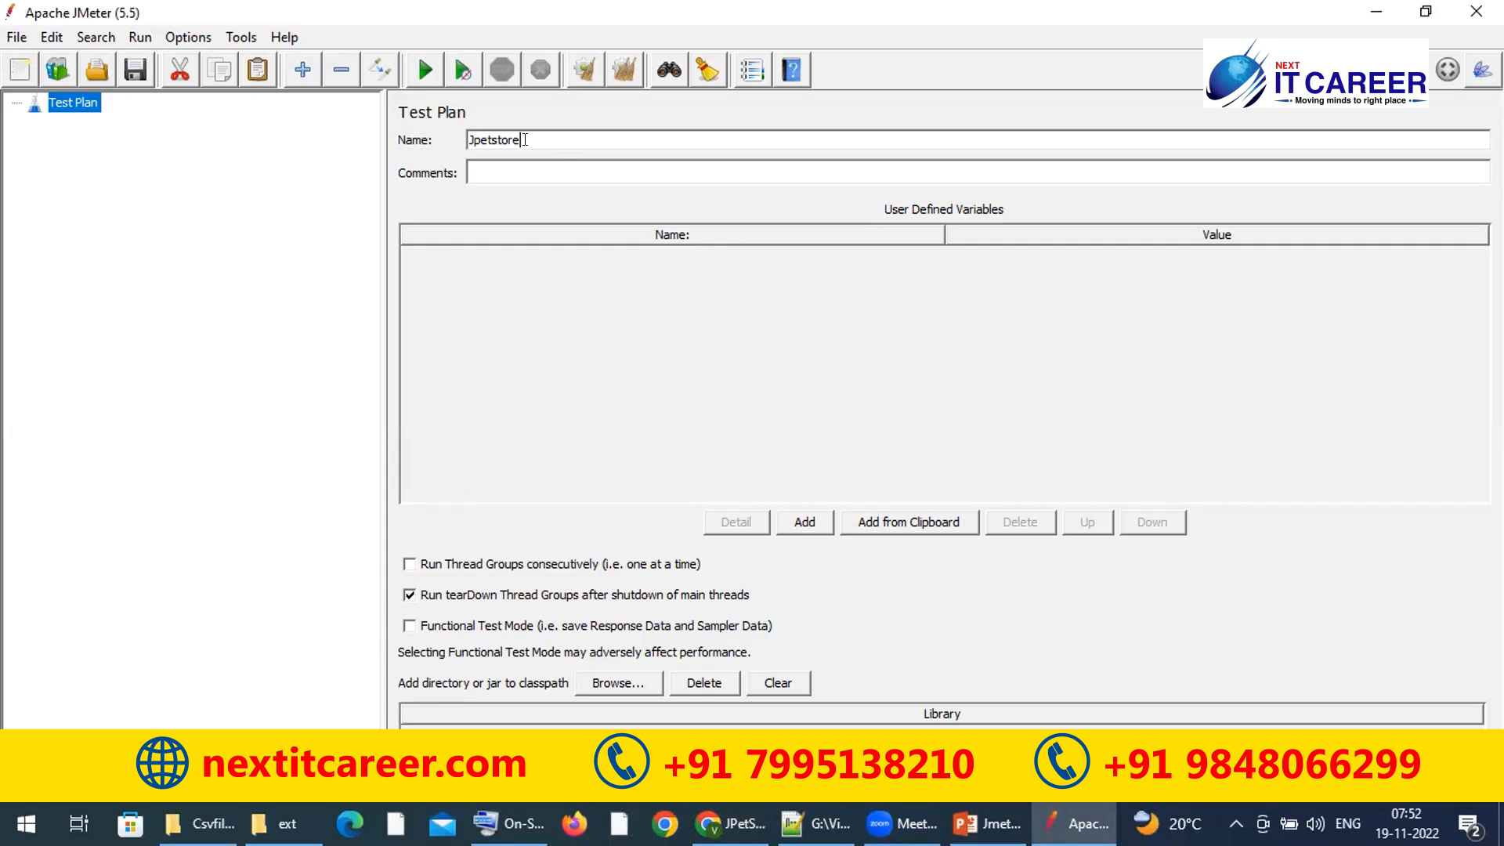
pyautogui.click(506, 167)
pyautogui.write('Jpetstore is a e-commerce site')
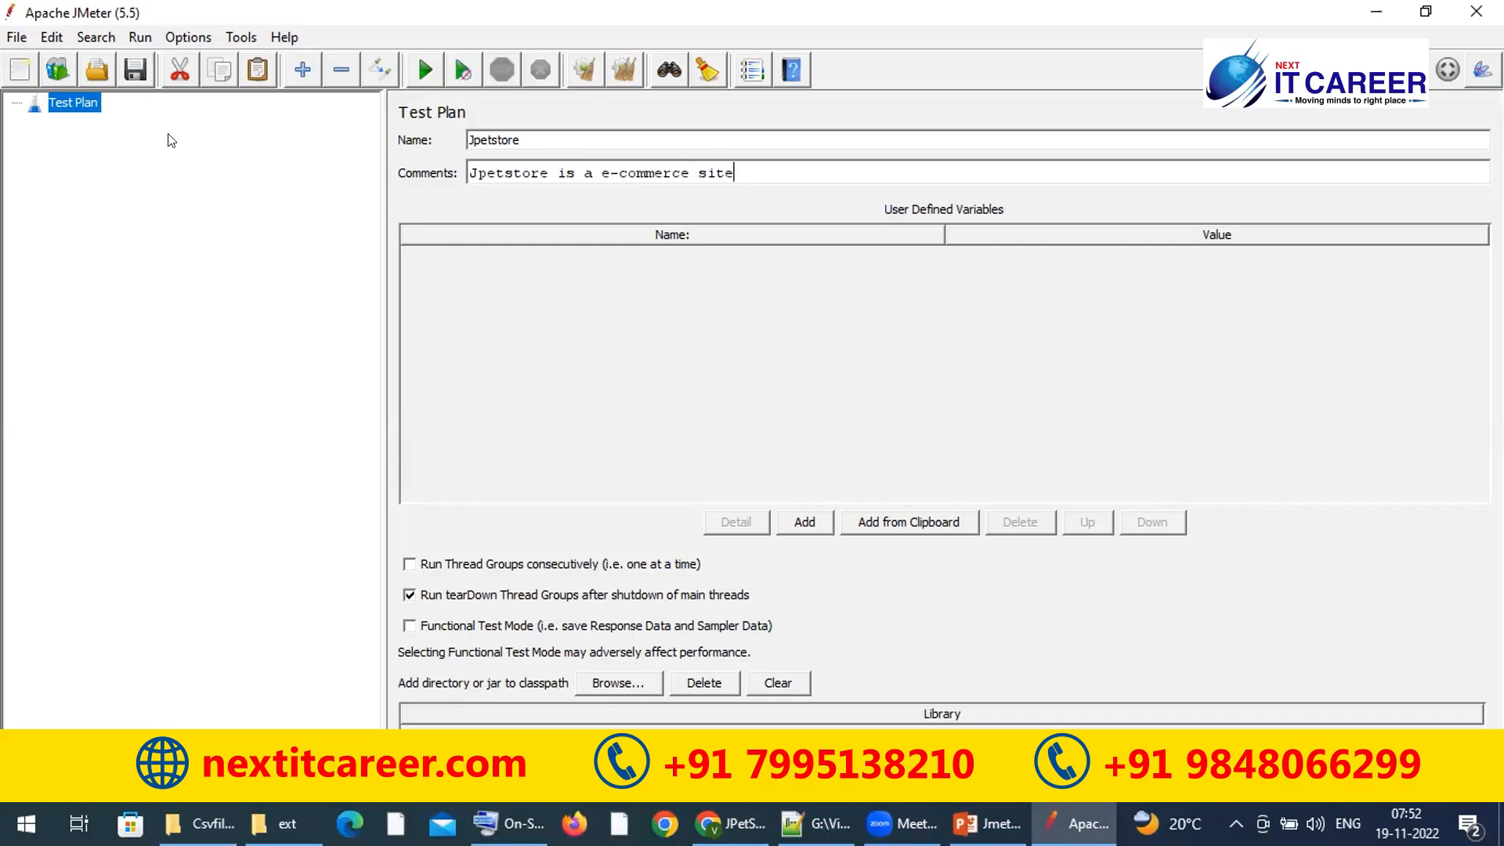
# Step: Add a Thread Group under Jpetstore and paste a second copy of it
pyautogui.rightClick(81, 102)
pyautogui.moveTo(324, 129)
pyautogui.moveTo(390, 116)
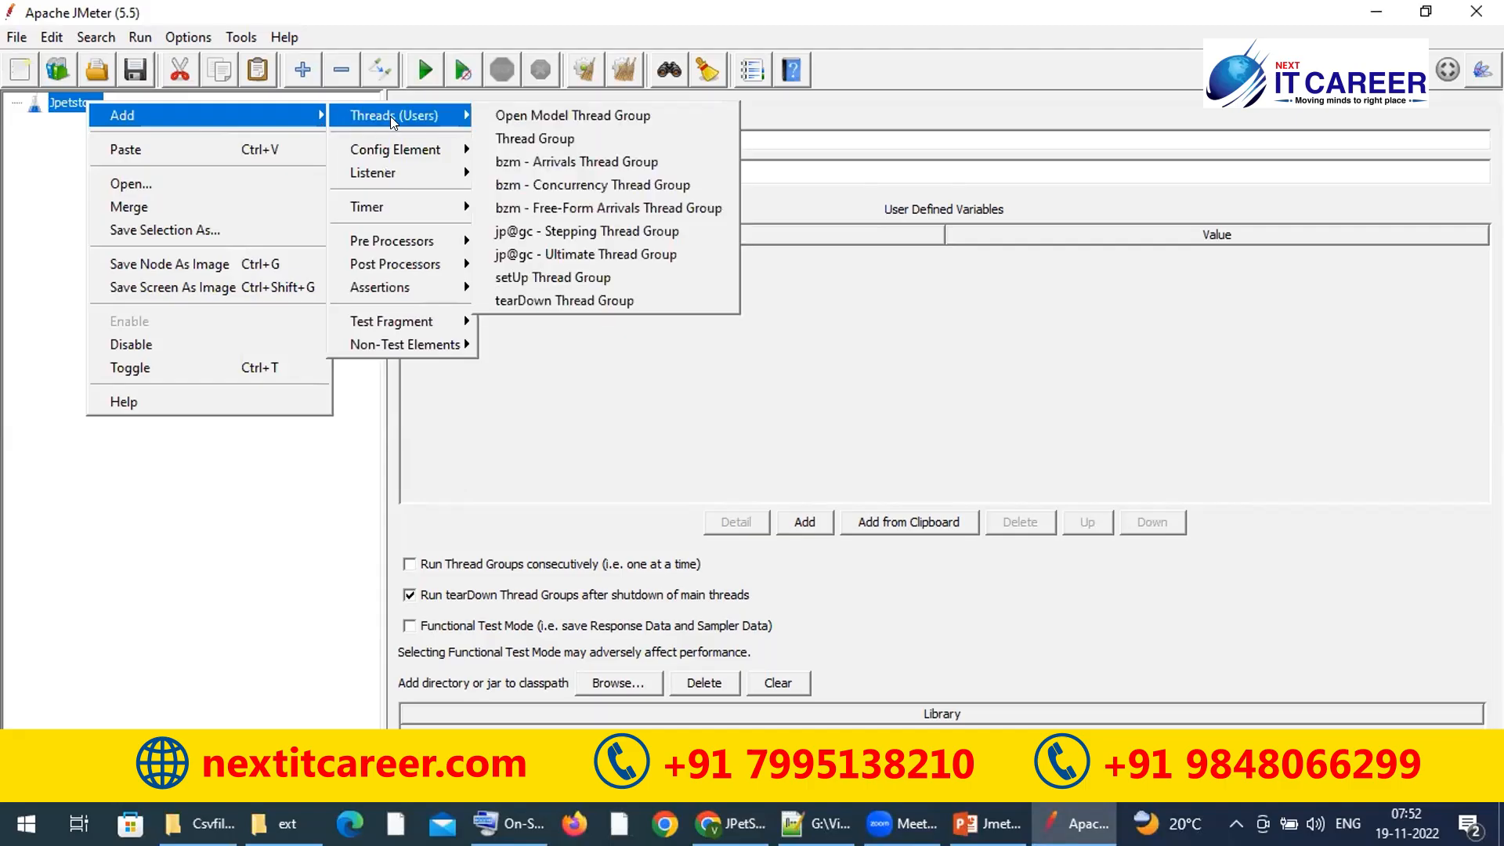
pyautogui.click(540, 139)
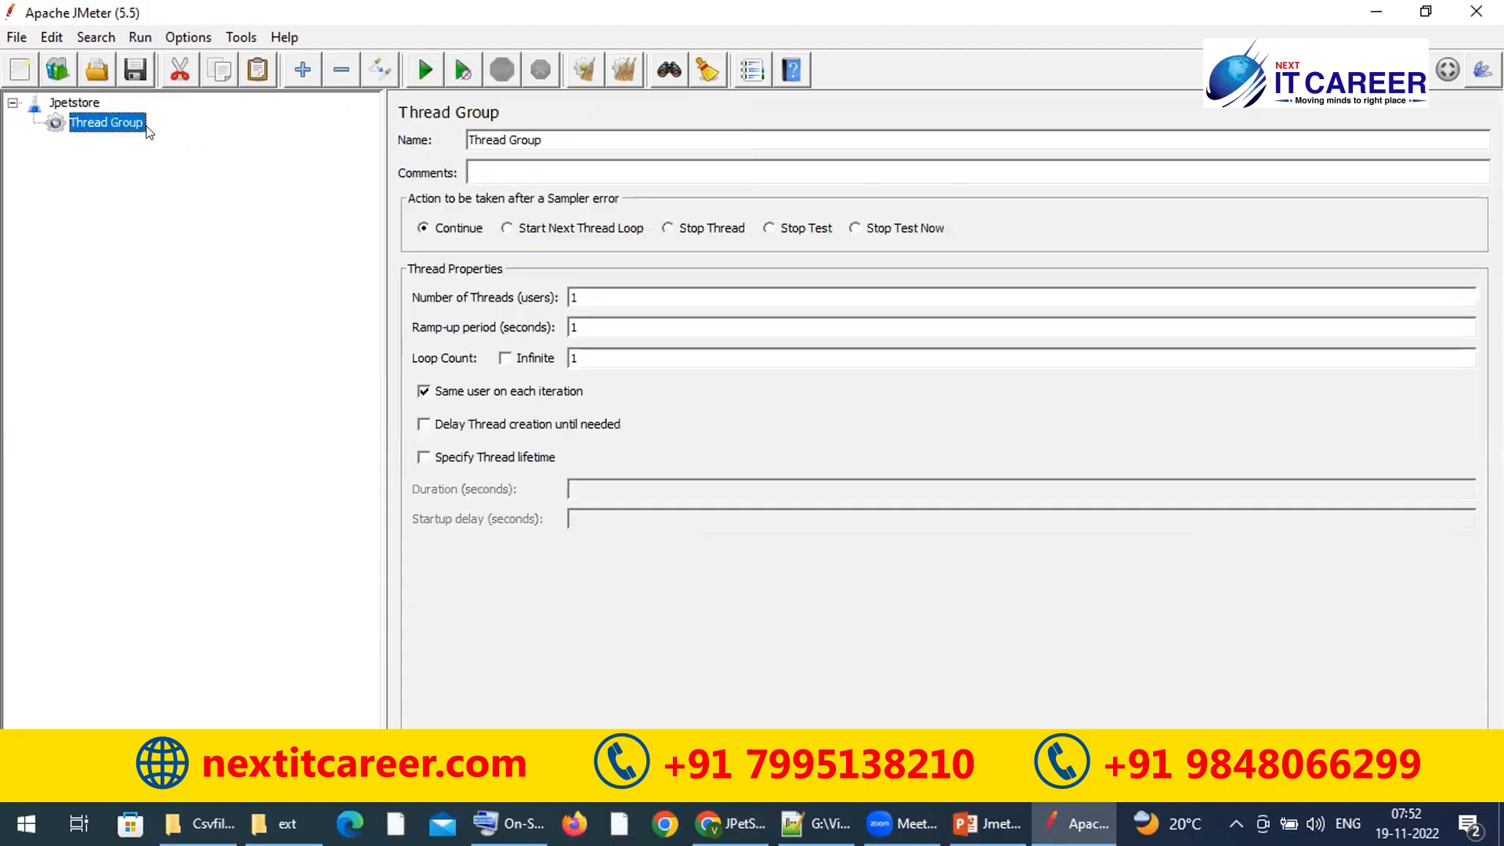
pyautogui.click(83, 102)
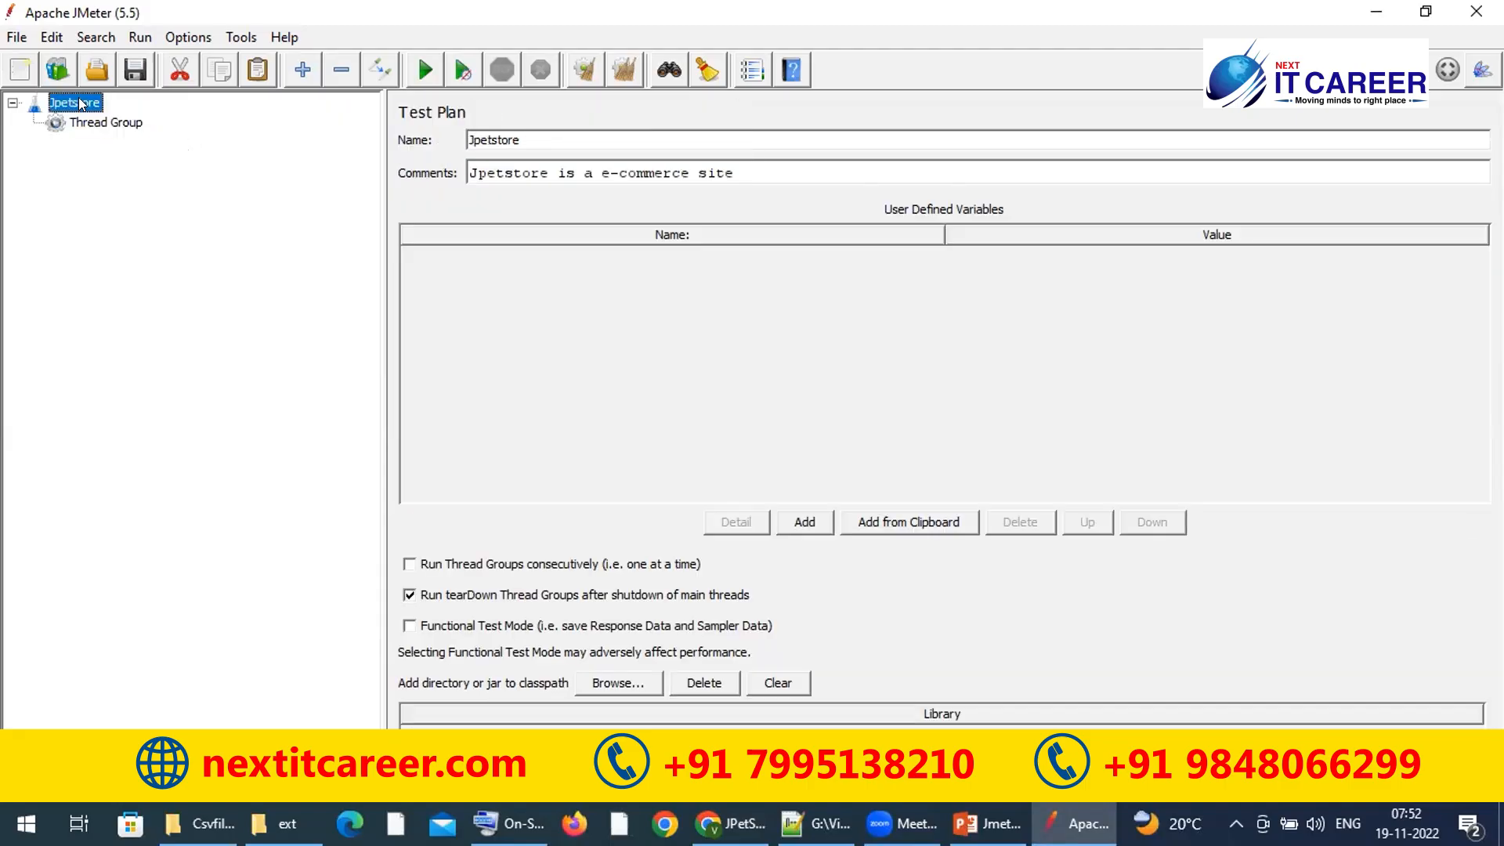
pyautogui.hotkey('ctrl', 'v')
# Step: Rename the two thread groups BuyFish and UserRegistration
pyautogui.click(98, 122)
pyautogui.tripleClick(616, 138)
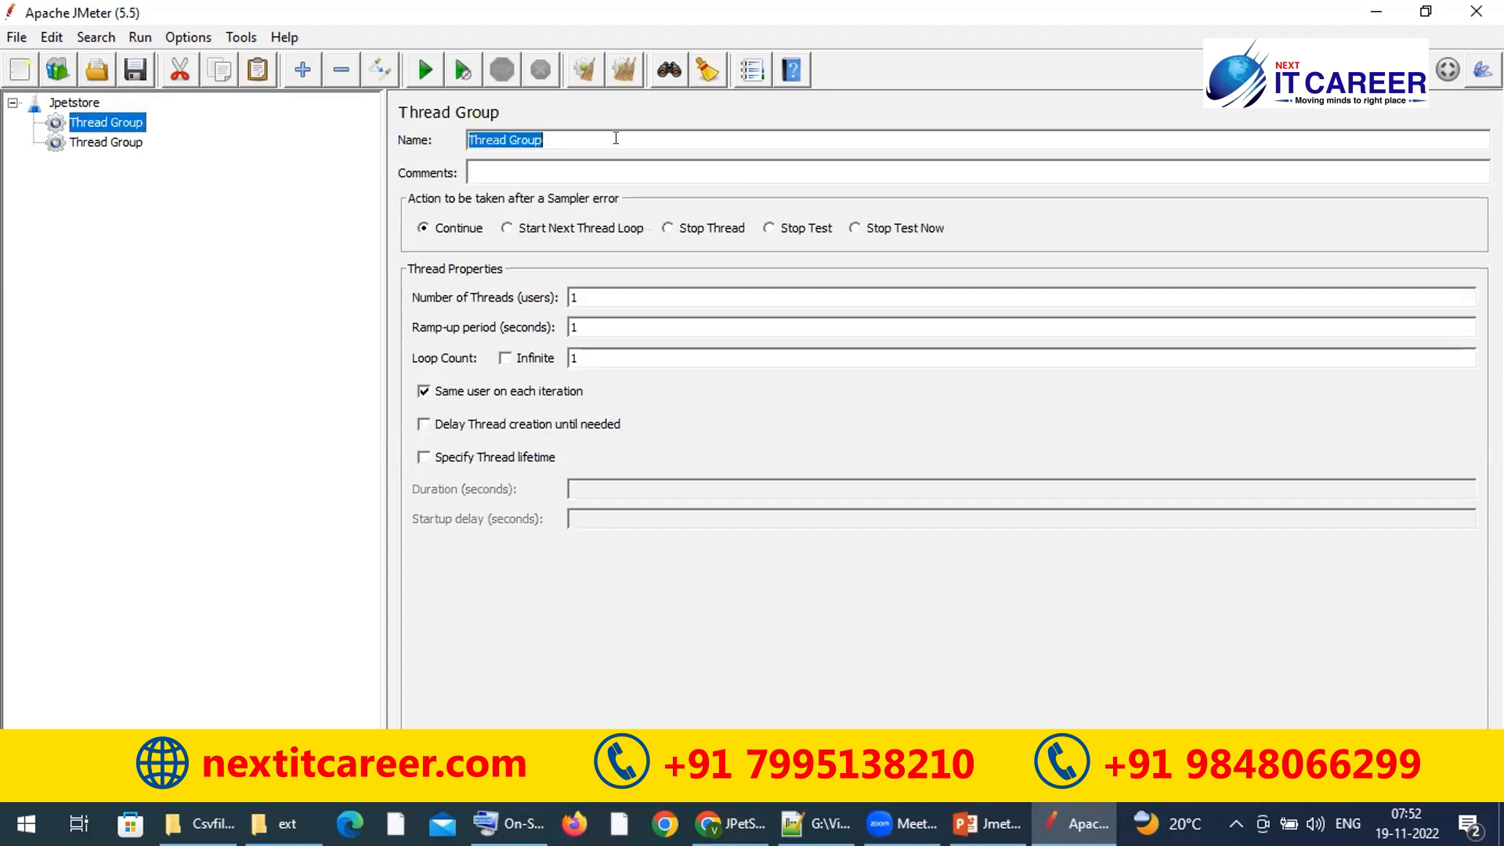
pyautogui.write('BuyFish')
pyautogui.click(112, 136)
pyautogui.doubleClick(525, 133)
pyautogui.click(525, 134)
pyautogui.click(526, 133)
pyautogui.hotkey('ctrl', 'a')
pyautogui.write('UserRegistration')
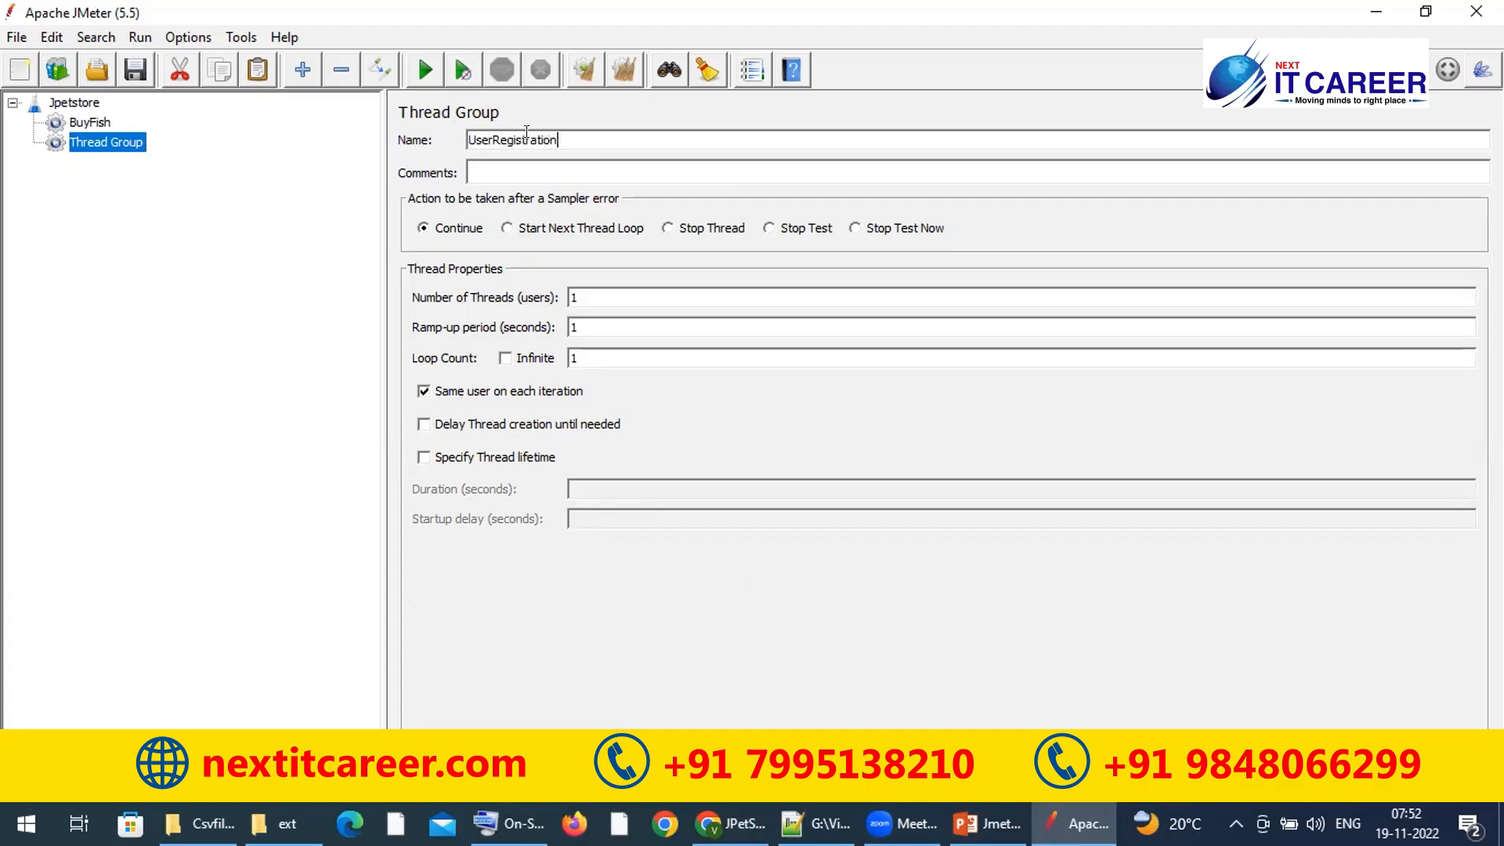
pyautogui.click(103, 123)
# Step: Review the test plan and both thread groups, then select the store URL in Chrome
pyautogui.click(91, 141)
pyautogui.click(81, 103)
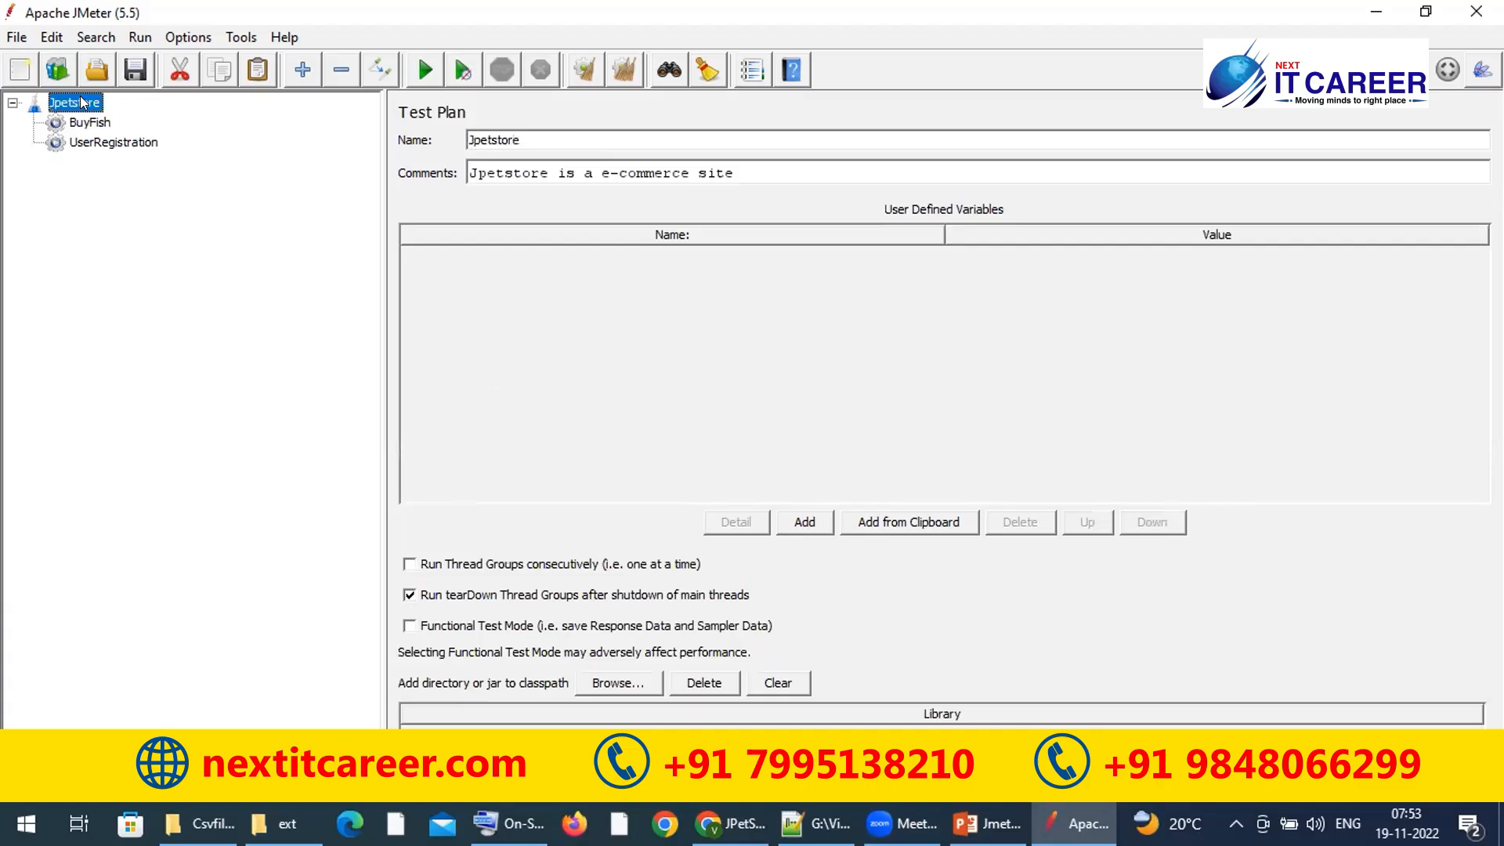
pyautogui.click(78, 124)
pyautogui.click(90, 139)
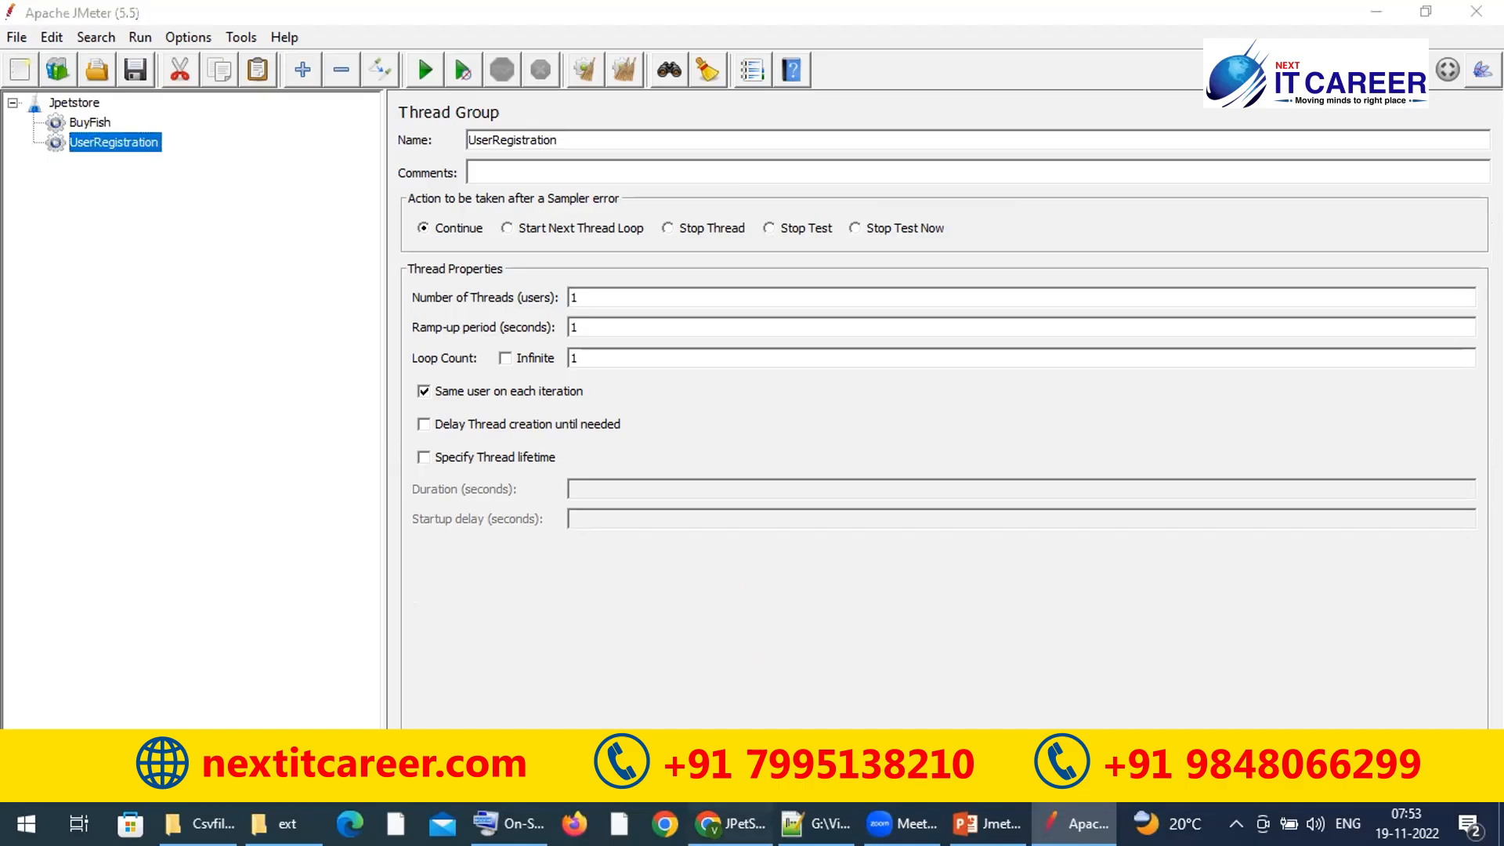
pyautogui.hotkey('alt', 'Tab')
pyautogui.click(613, 50)
pyautogui.hotkey('ctrl', 'c')
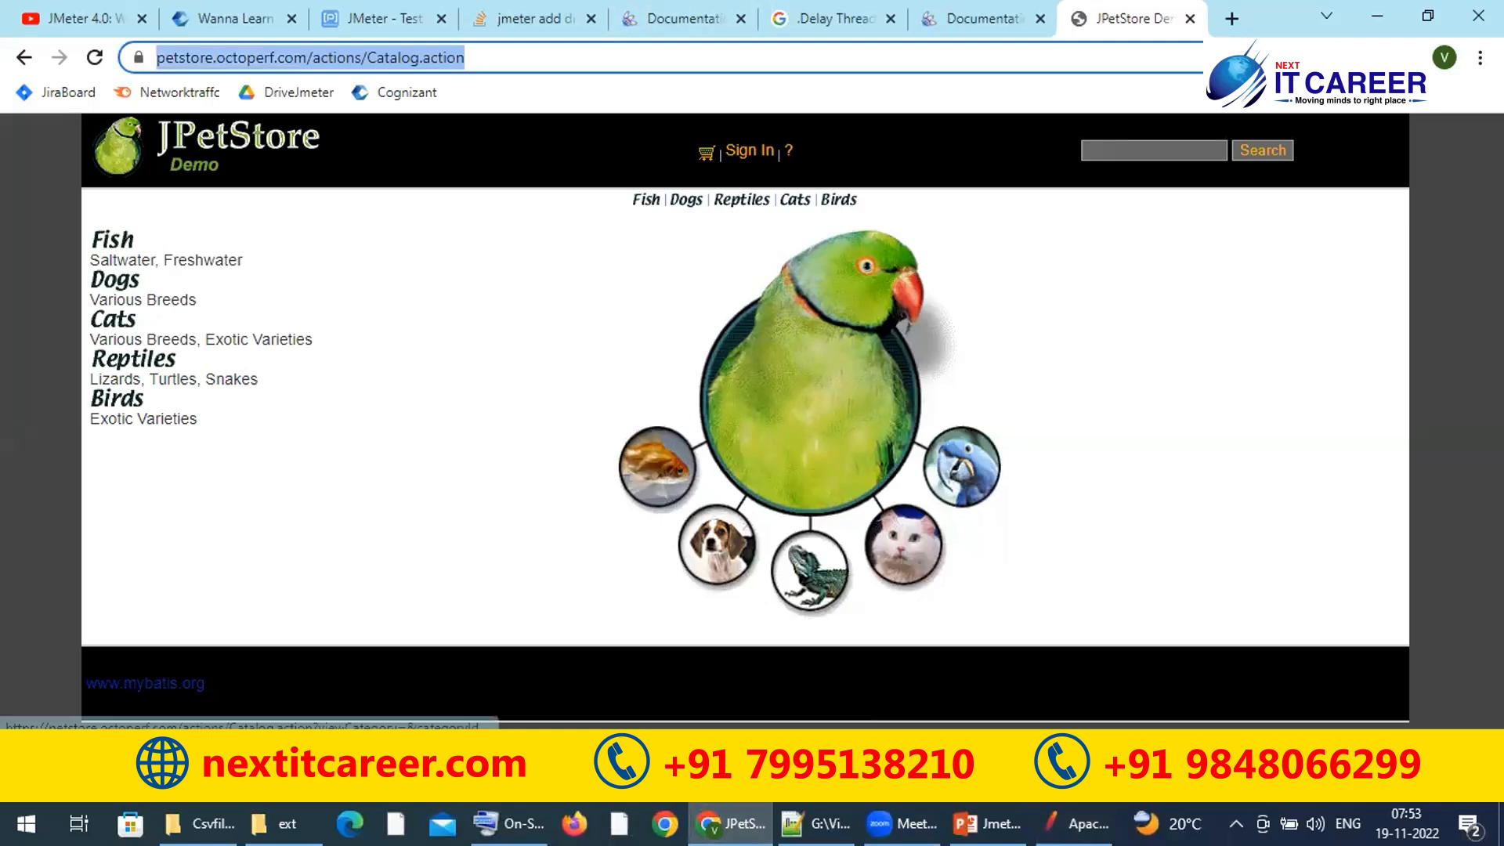
pyautogui.hotkey('alt', 'Tab')
pyautogui.hotkey('ctrl', 'n')
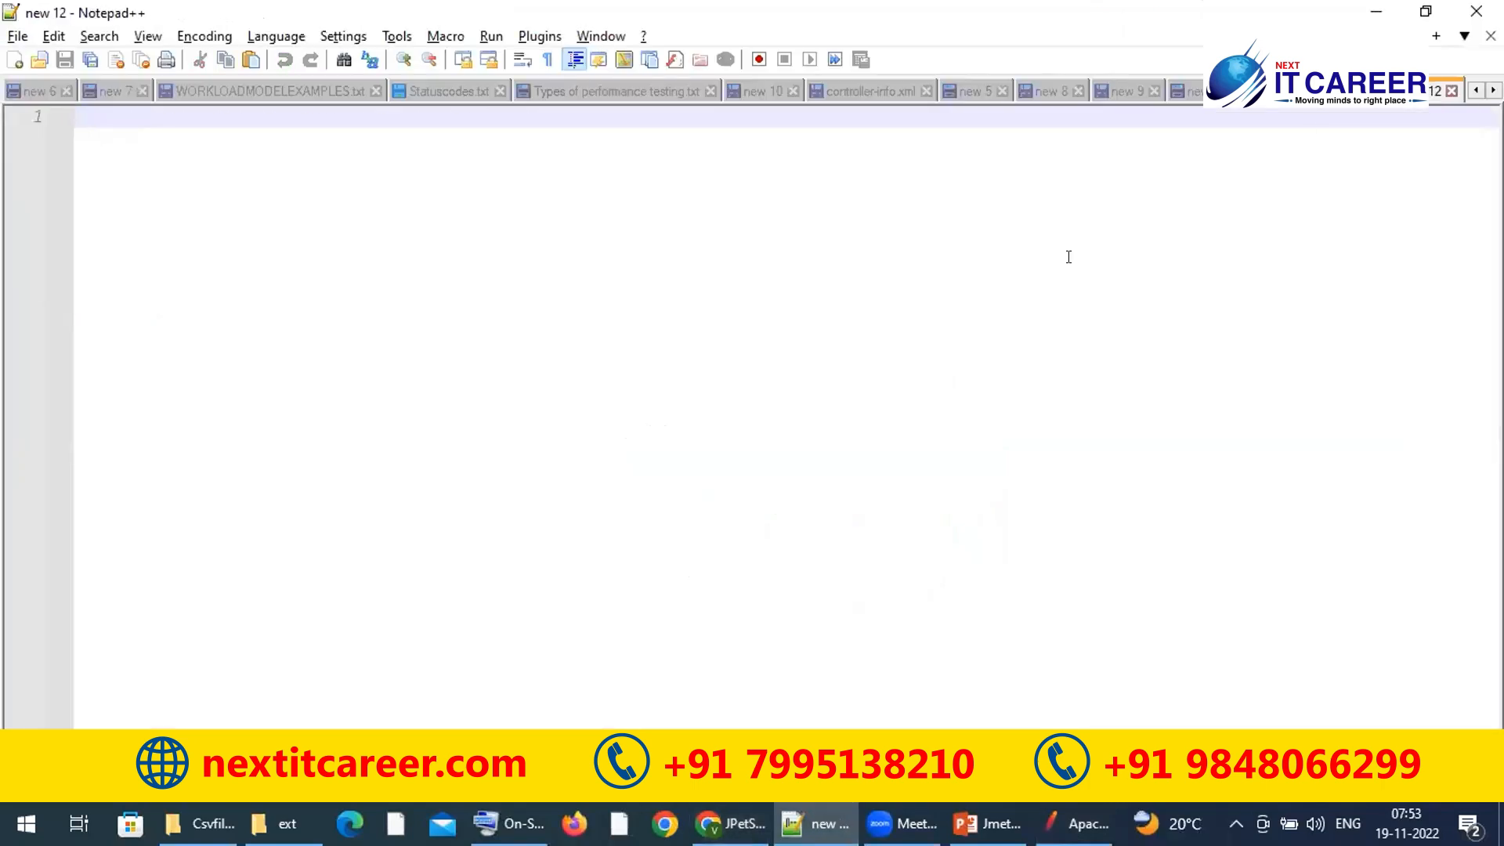
pyautogui.hotkey('ctrl', 'v')
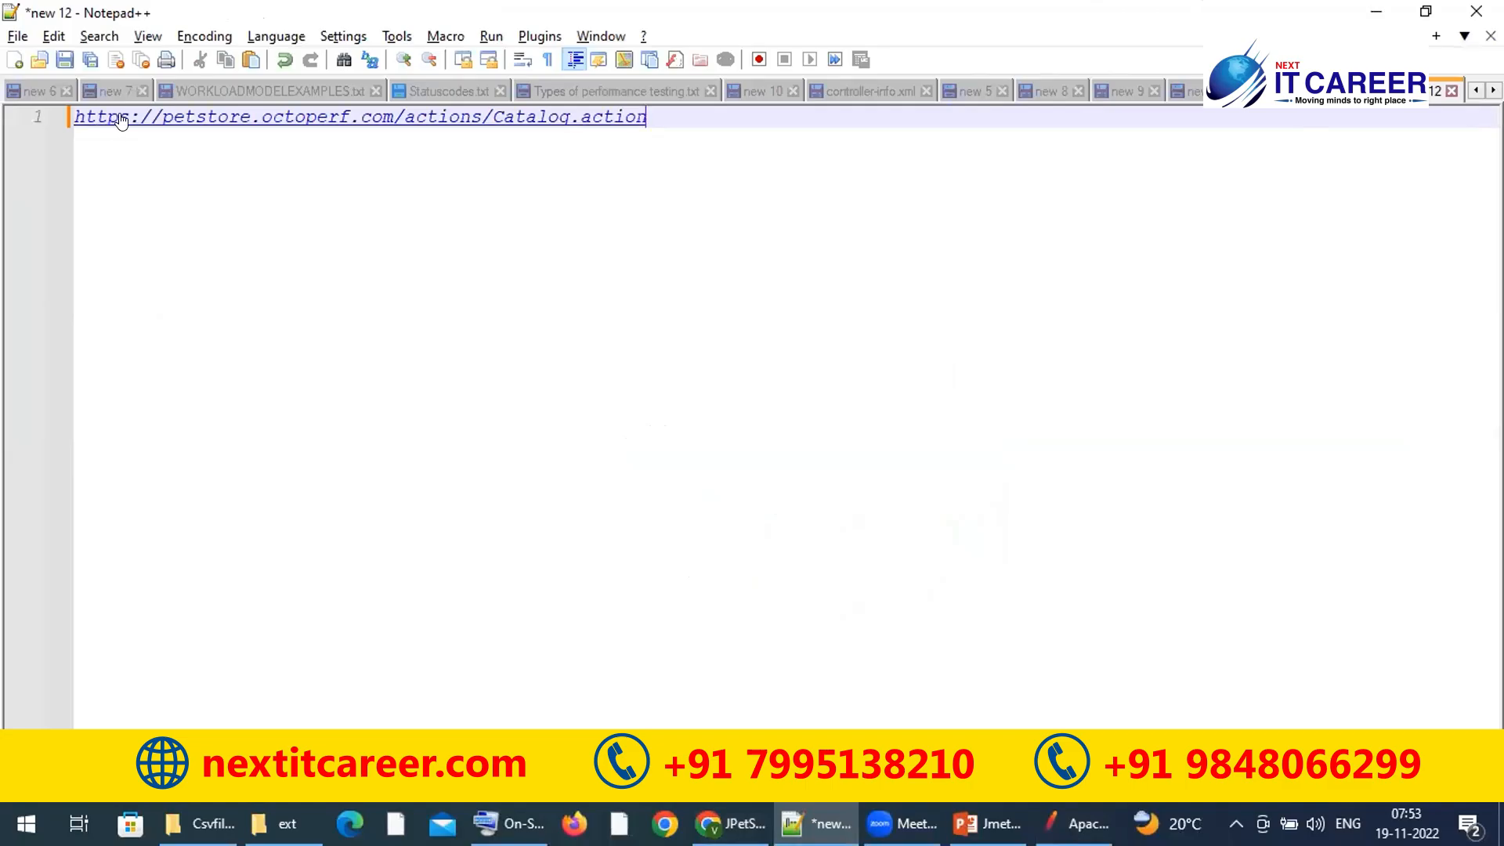
pyautogui.moveTo(129, 117); pyautogui.dragTo(74, 117)
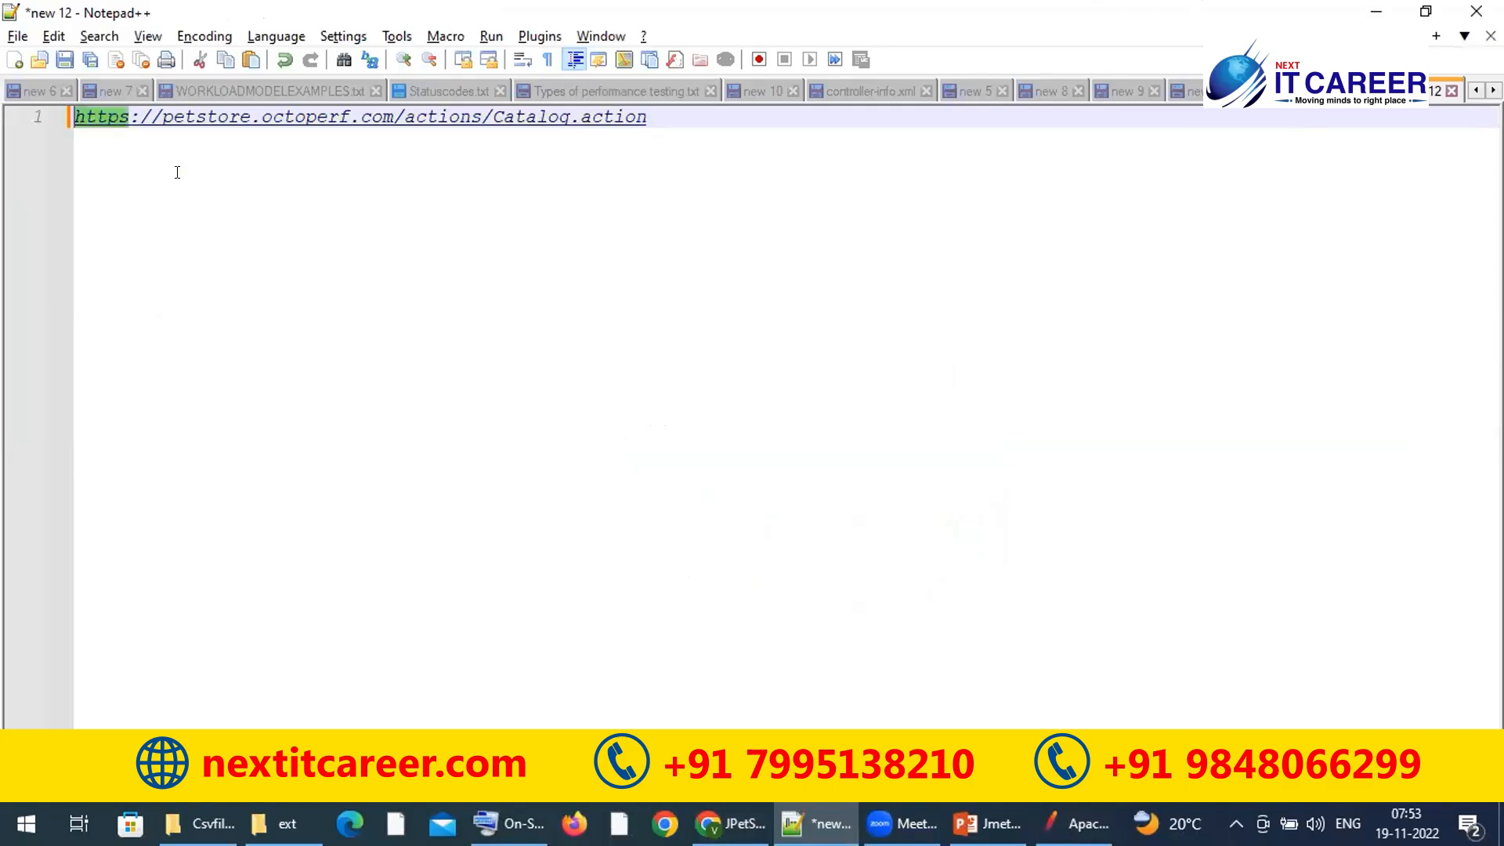
pyautogui.click(789, 140)
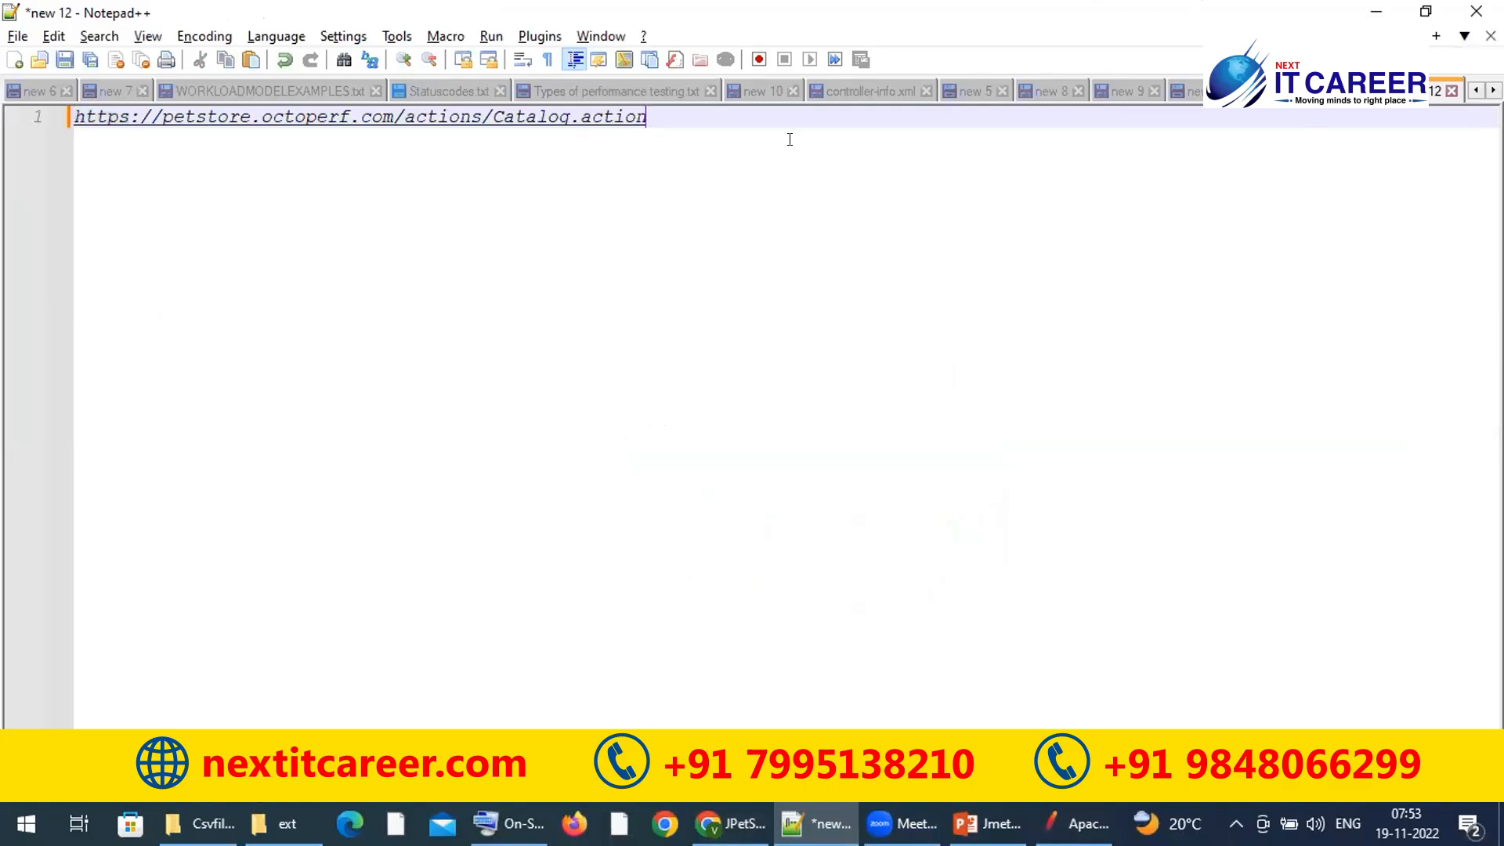
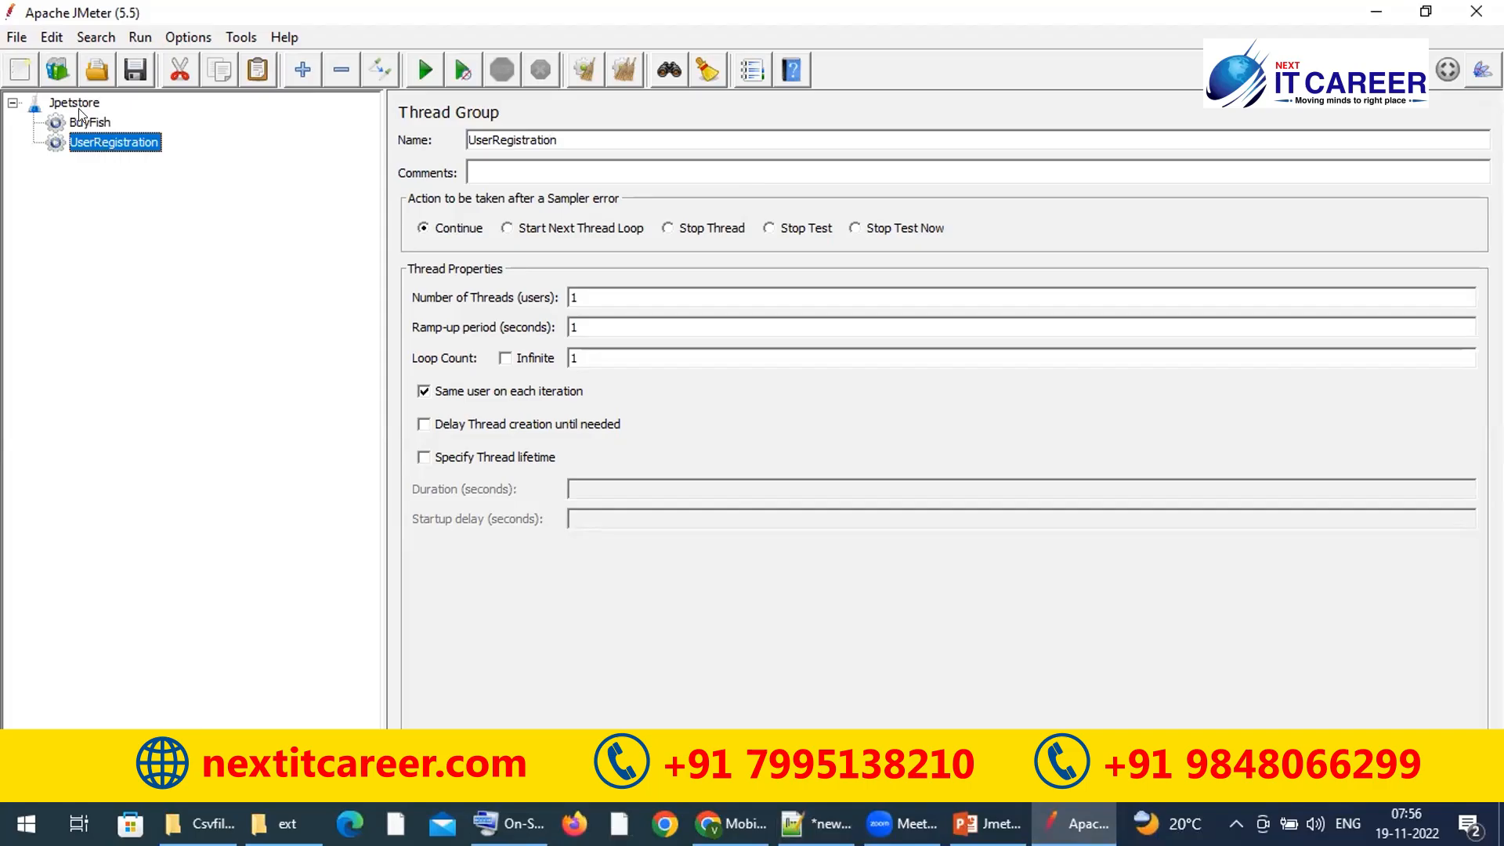
# Step: Look over the Jpetstore test plan and the BuyFish and UserRegistration thread groups, then bring up Notepad++
pyautogui.click(97, 124)
pyautogui.click(114, 141)
pyautogui.click(97, 122)
pyautogui.click(100, 142)
pyautogui.click(82, 105)
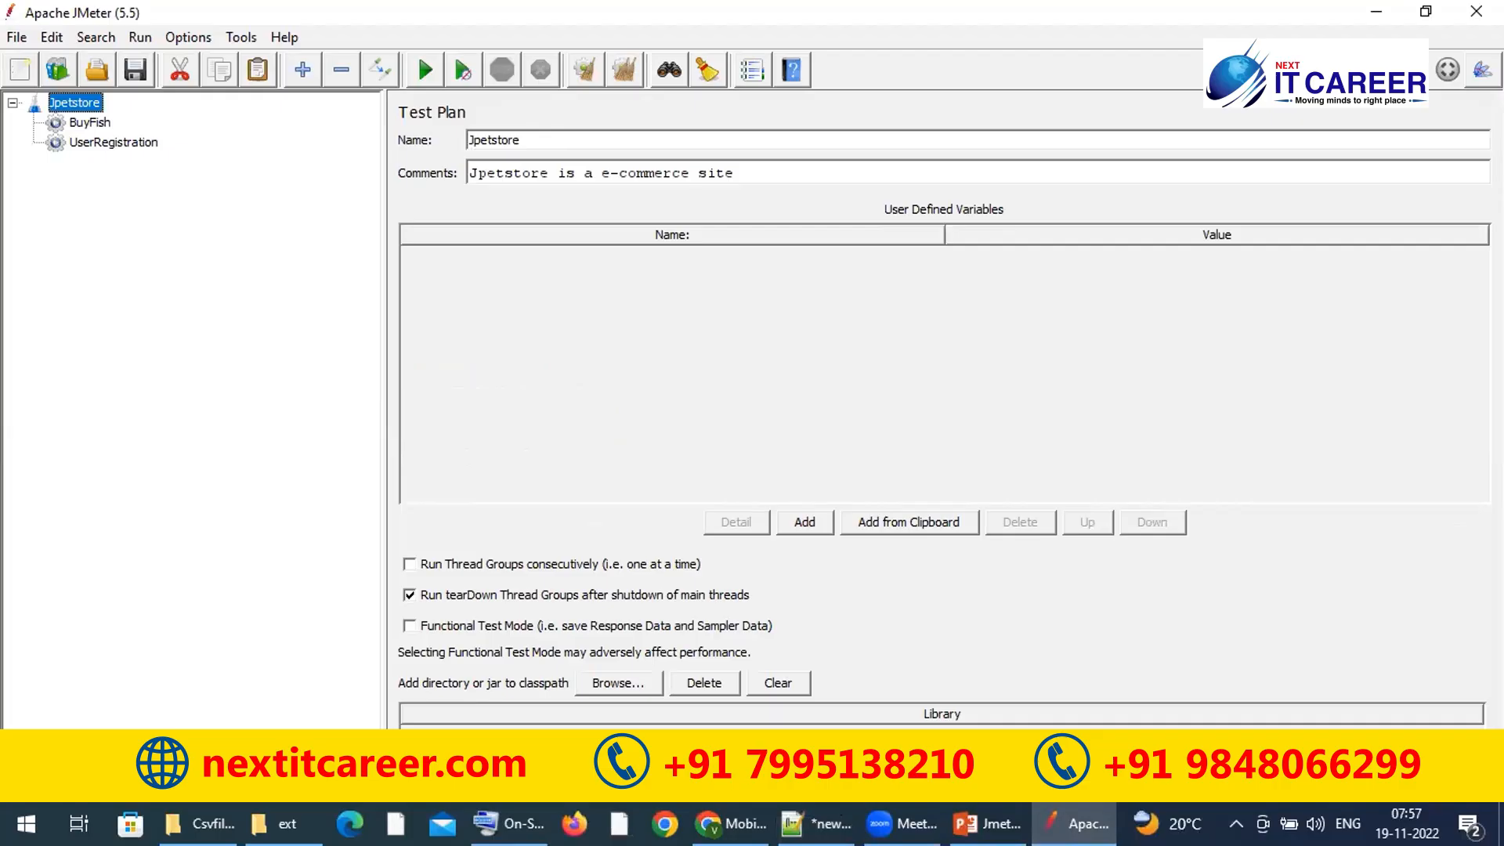
pyautogui.click(814, 823)
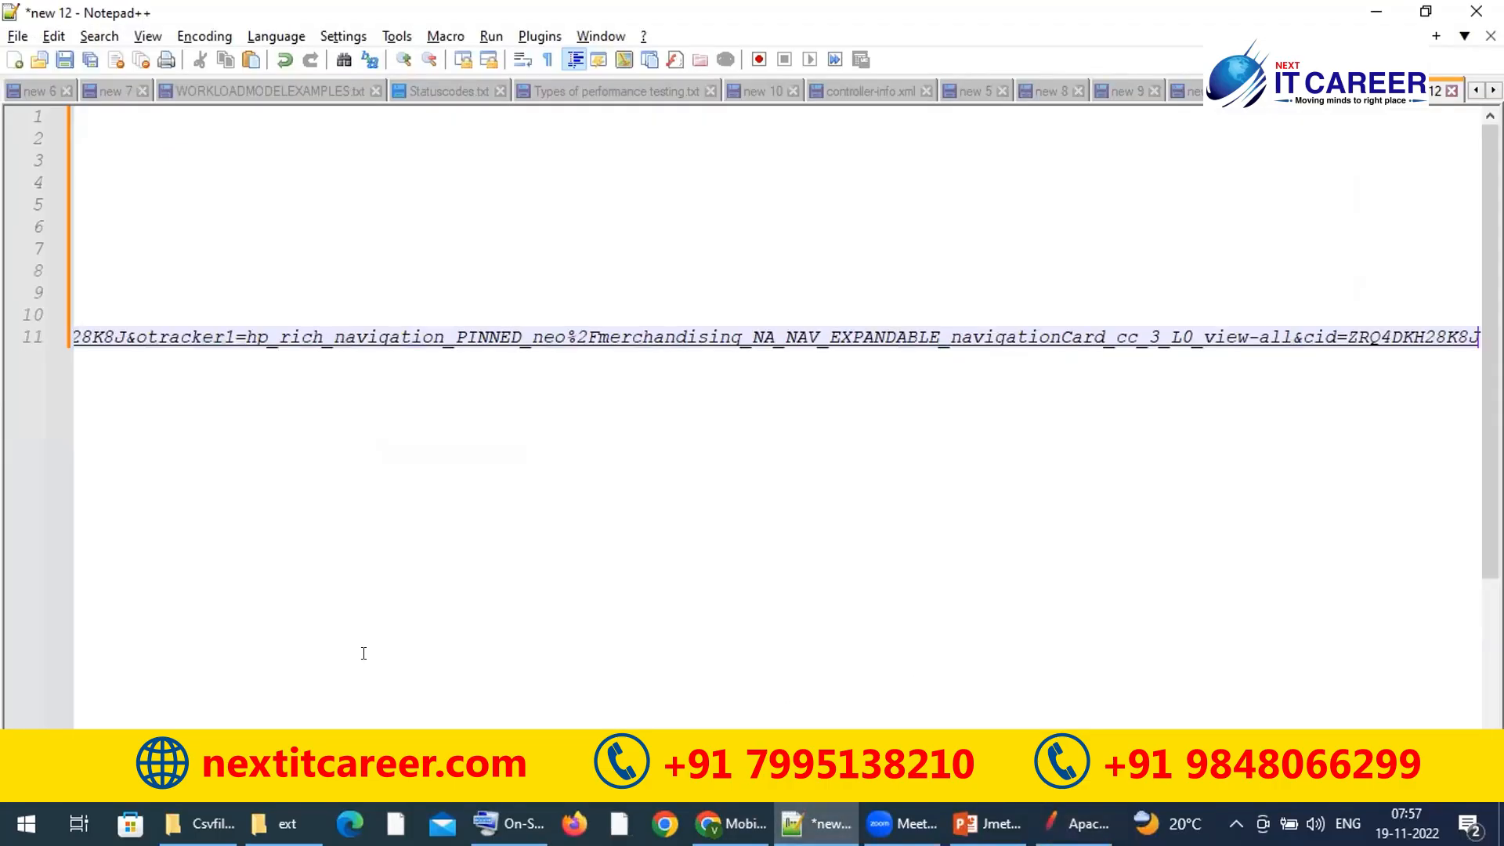
# Step: Select petstore.octoperf.com from the catalog URL on line 1, then go back to JMeter
pyautogui.hotkey('ctrl', 'Home')
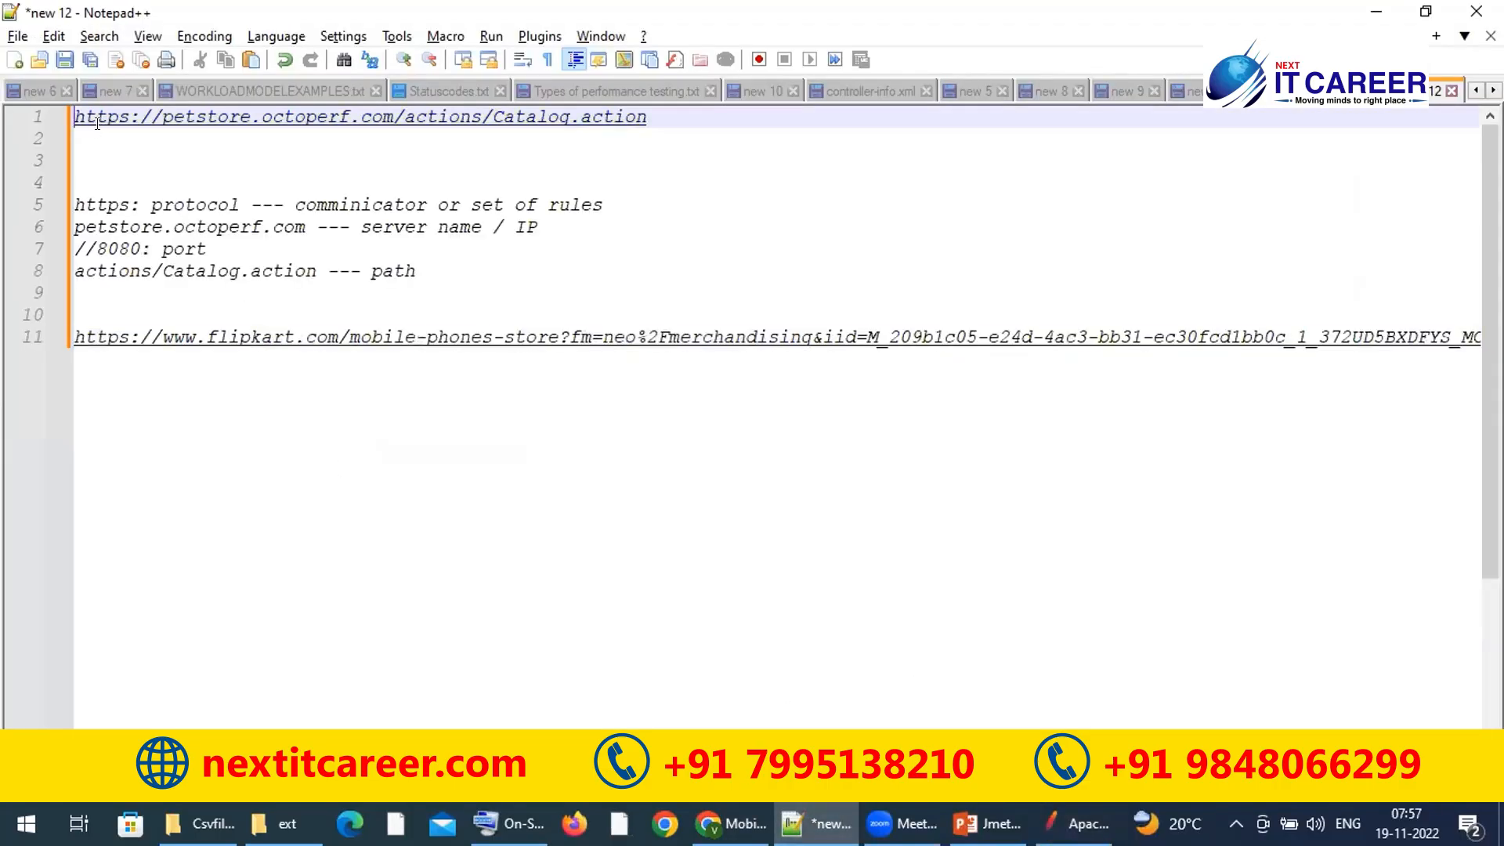
pyautogui.moveTo(703, 114); pyautogui.dragTo(74, 118)
pyautogui.click(599, 194)
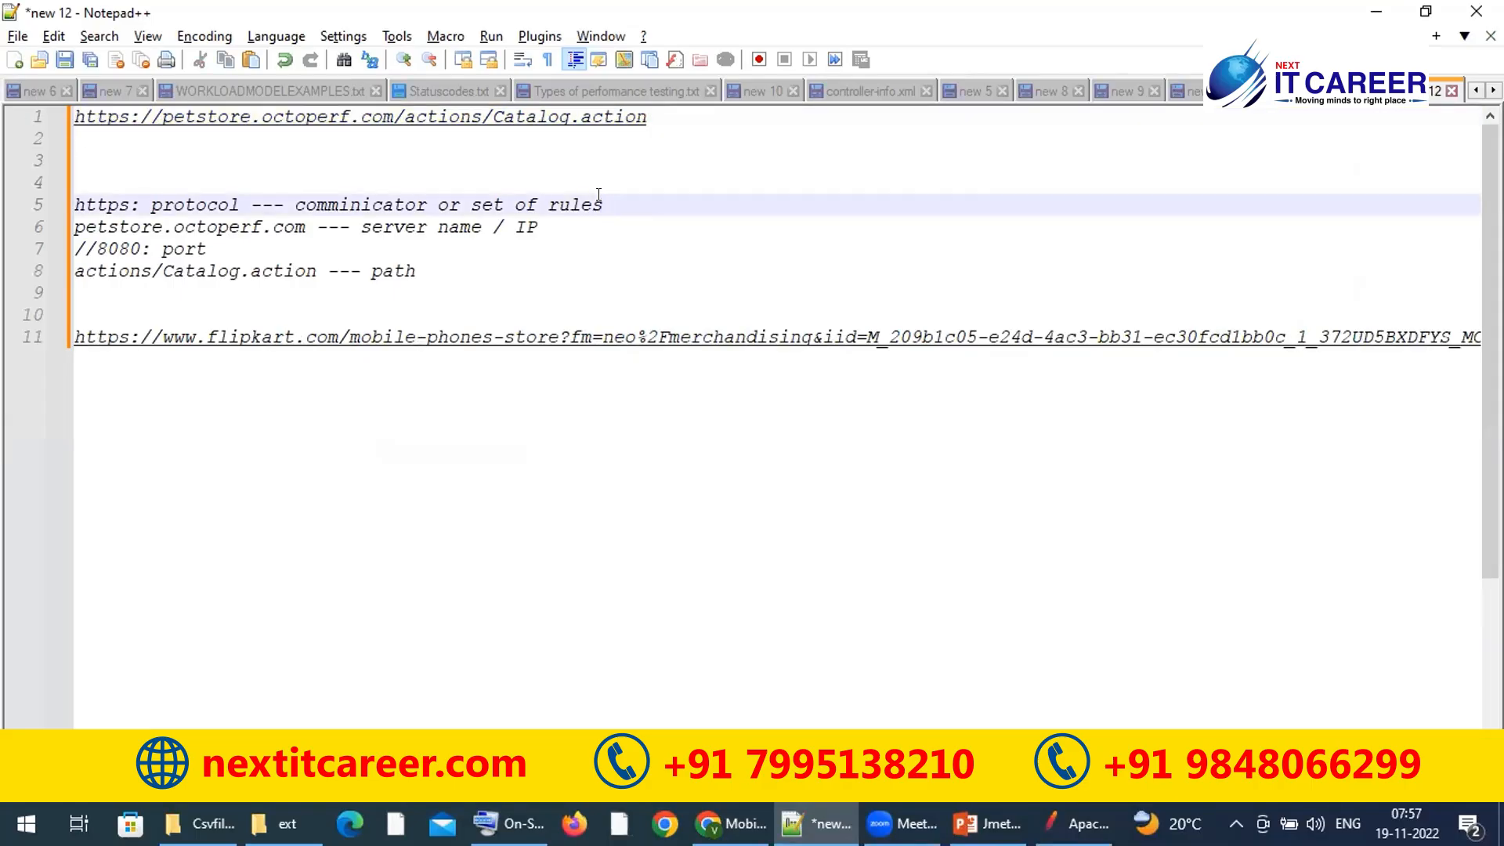
pyautogui.click(397, 162)
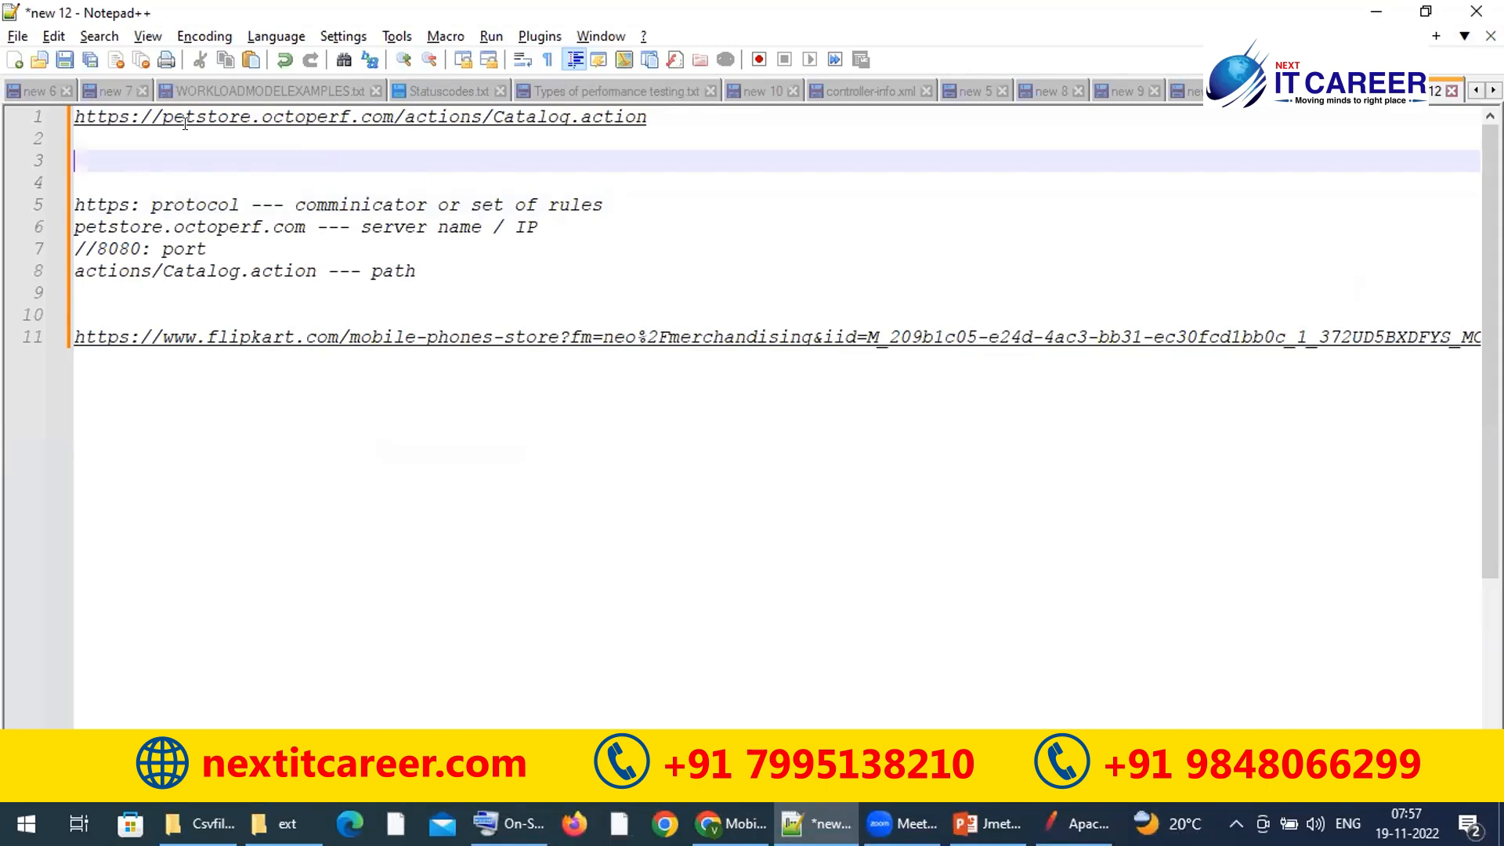
pyautogui.click(662, 118)
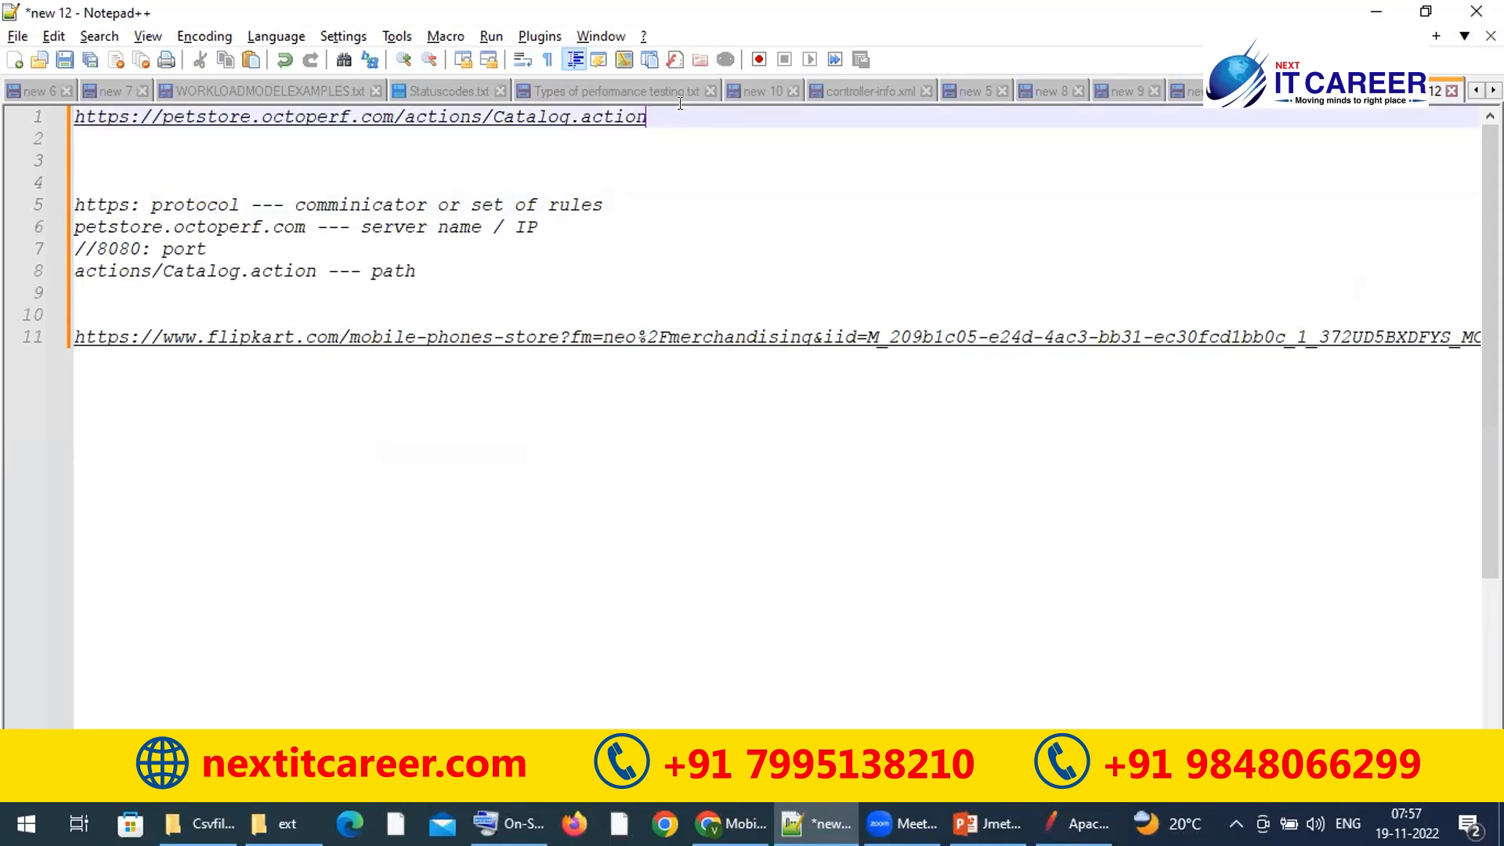
pyautogui.moveTo(162, 126); pyautogui.dragTo(382, 132)
pyautogui.hotkey('ctrl', 'c')
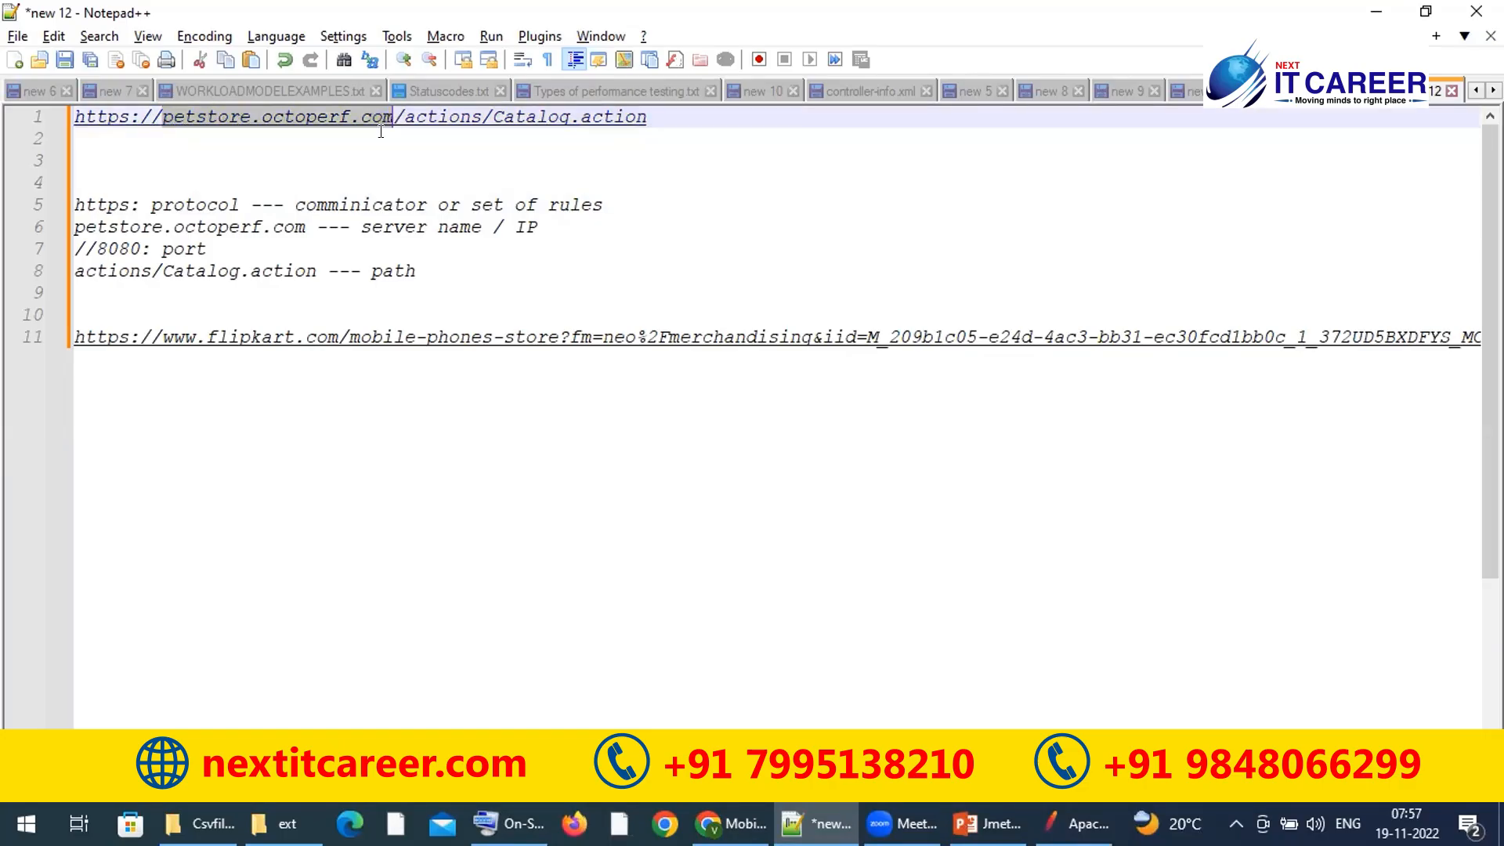
pyautogui.hotkey('alt', 'Tab')
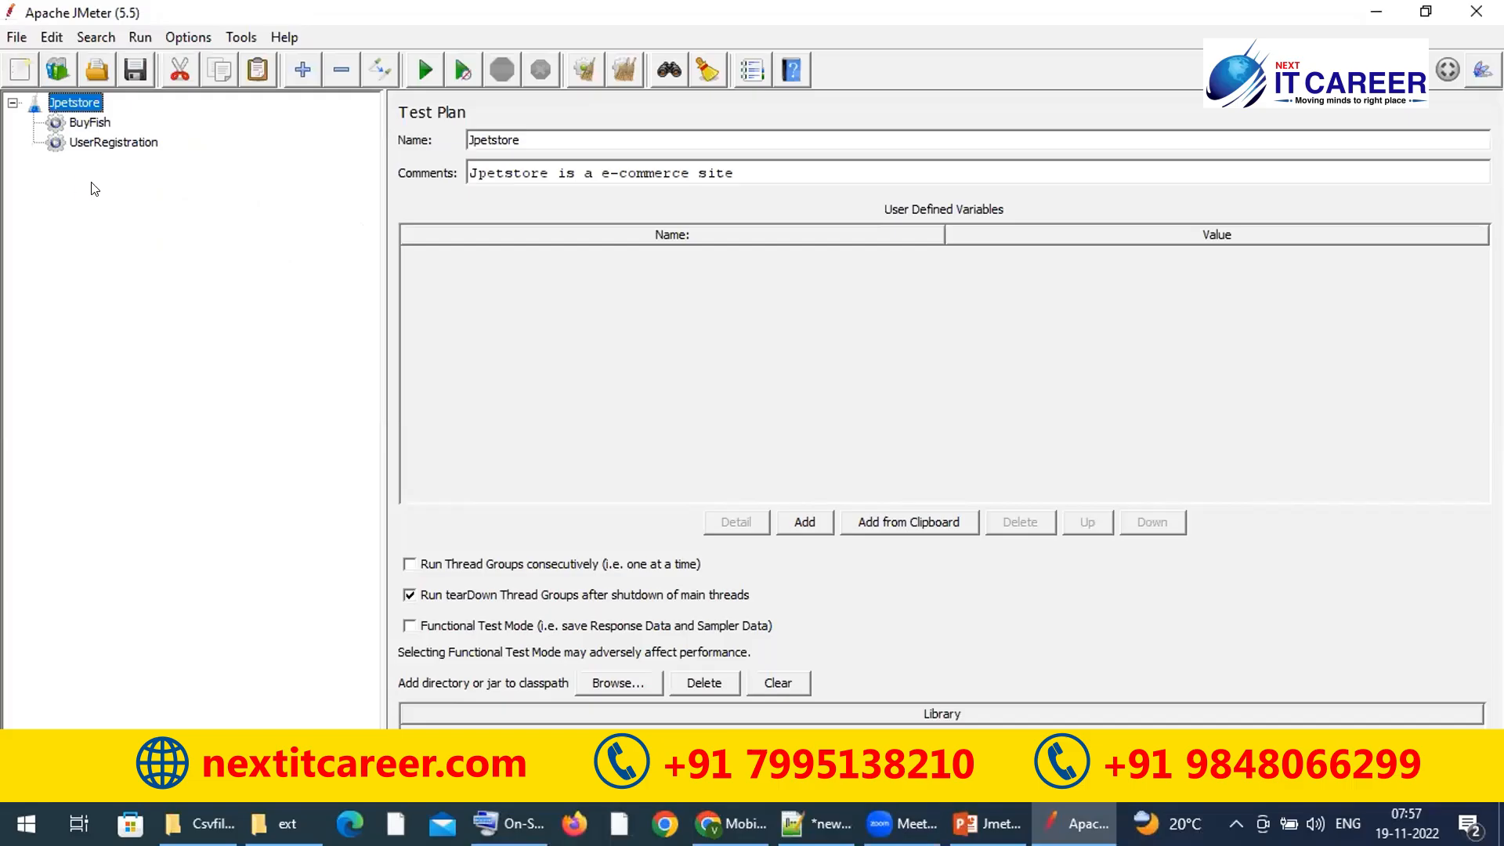
# Step: Open the JPetStore site in Chrome and browse its animal category pages, ending on Birds
pyautogui.hotkey('alt', 'Tab')
pyautogui.click(732, 823)
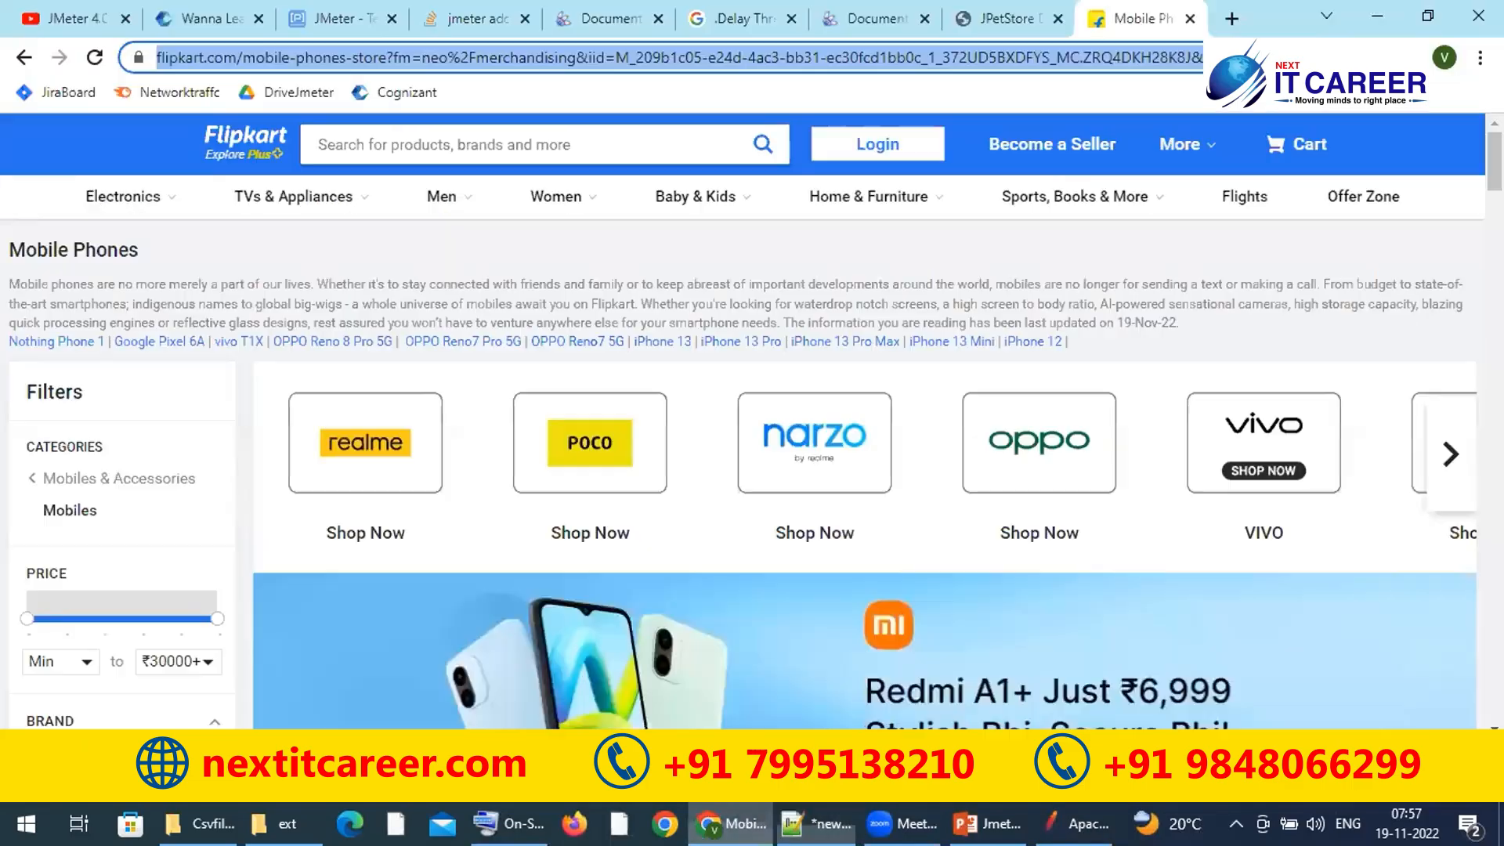
pyautogui.click(1006, 18)
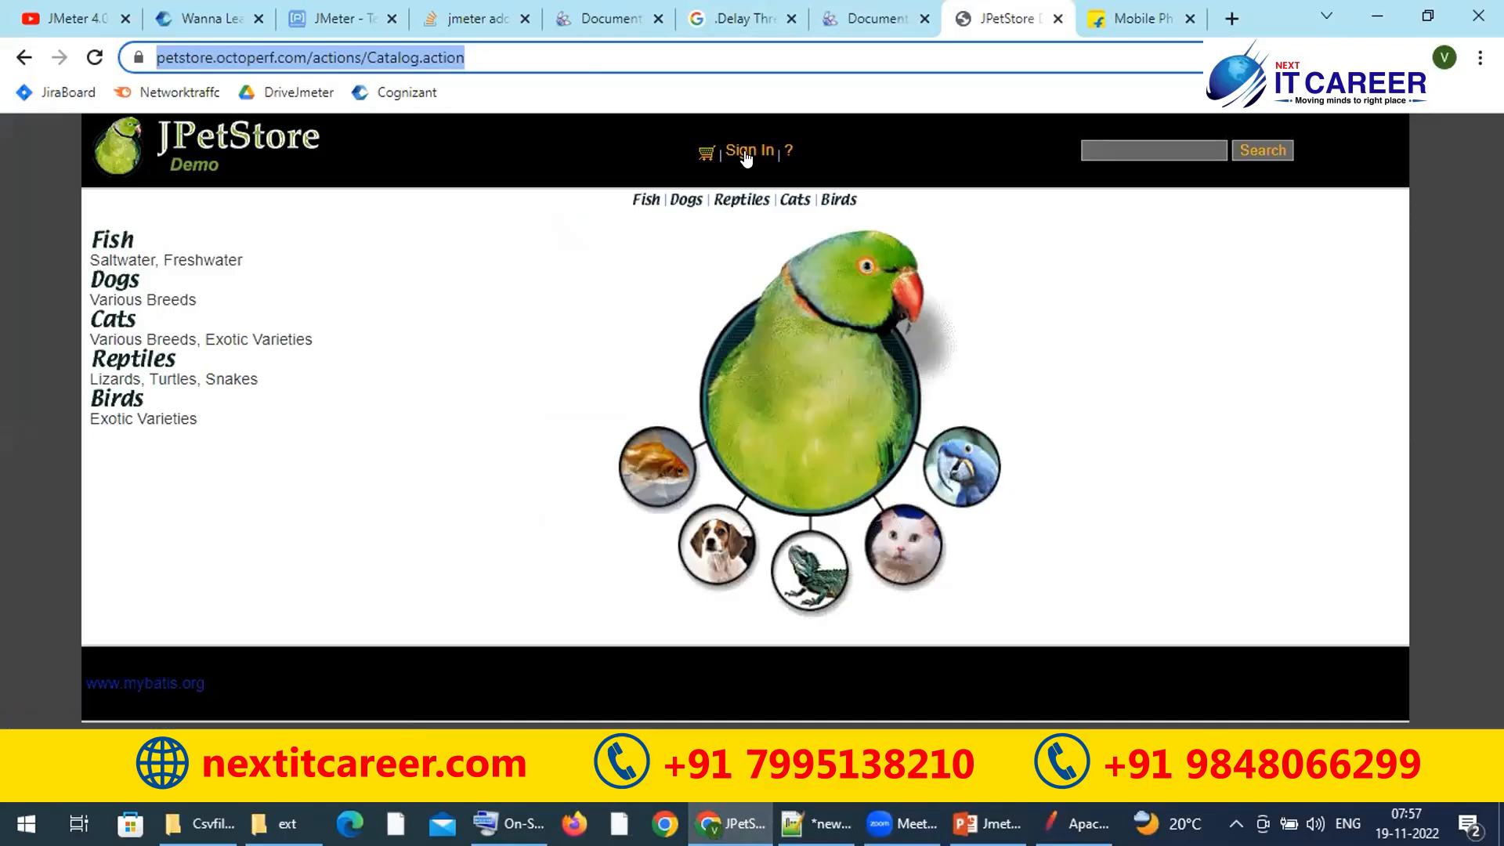
pyautogui.click(470, 57)
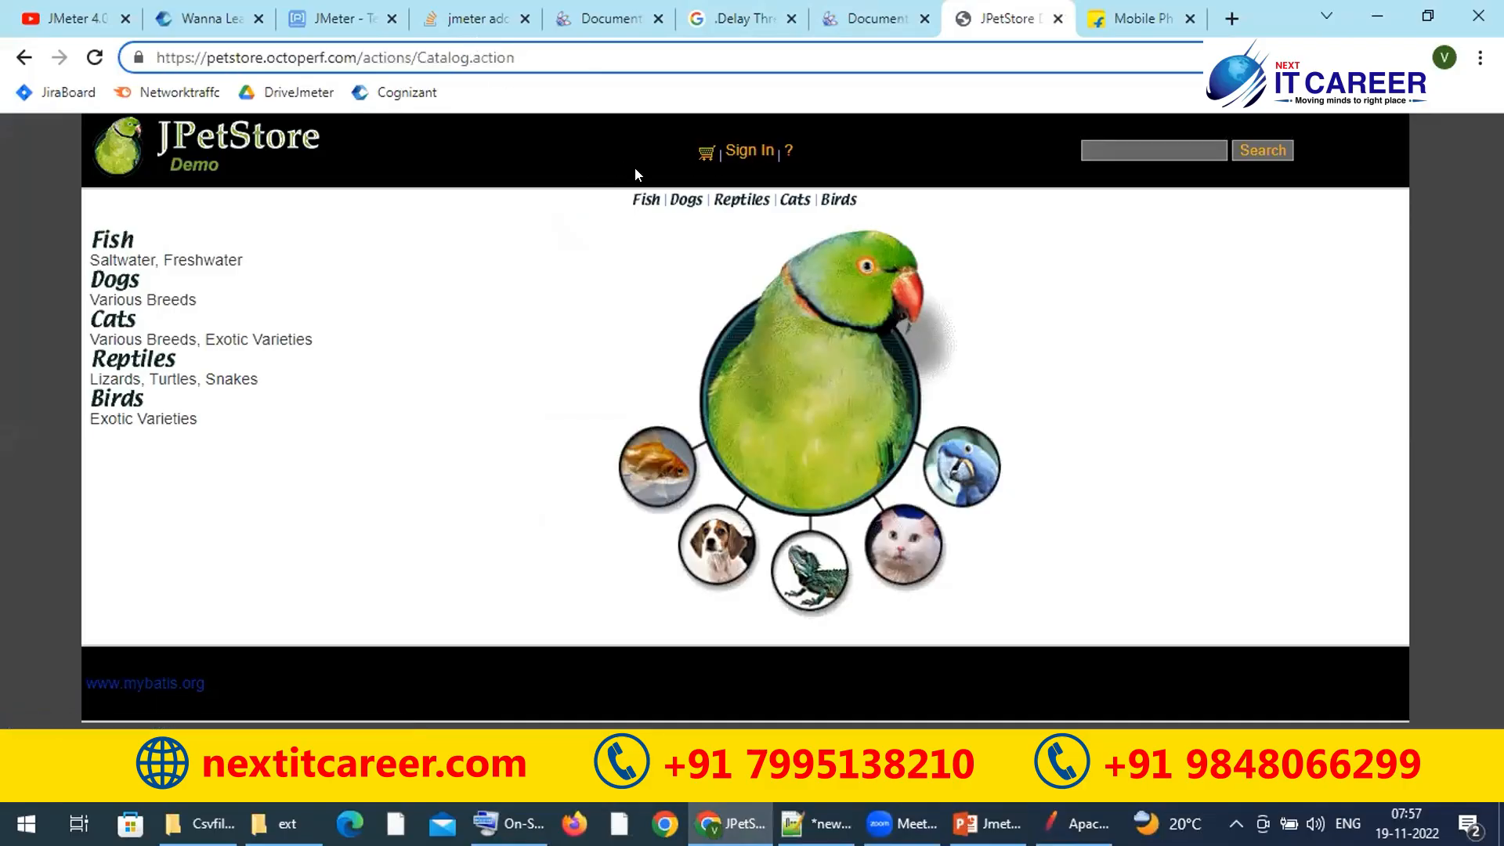
pyautogui.click(642, 202)
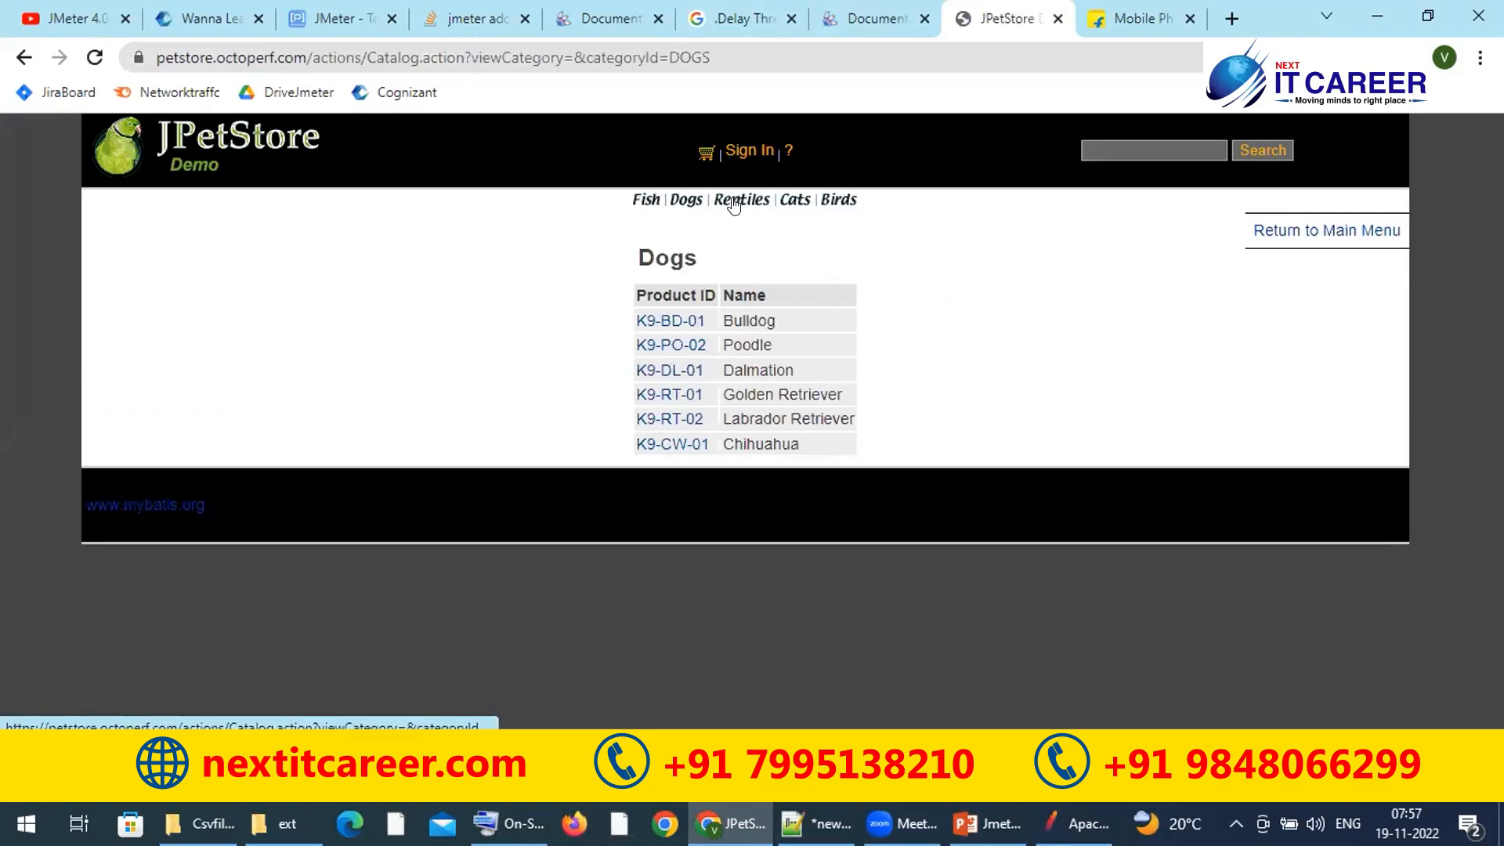
pyautogui.click(735, 201)
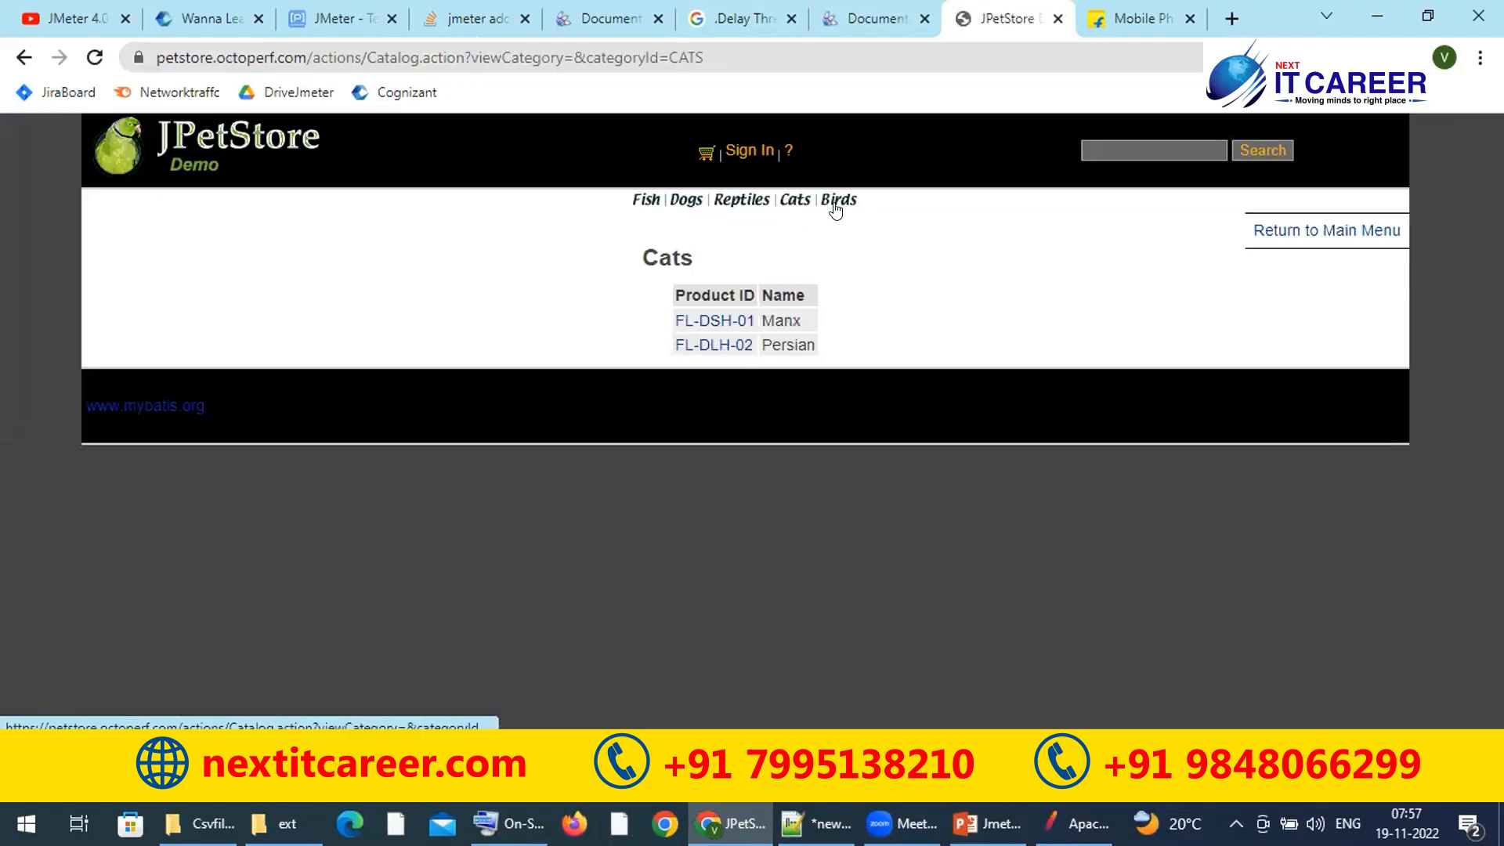
pyautogui.click(833, 205)
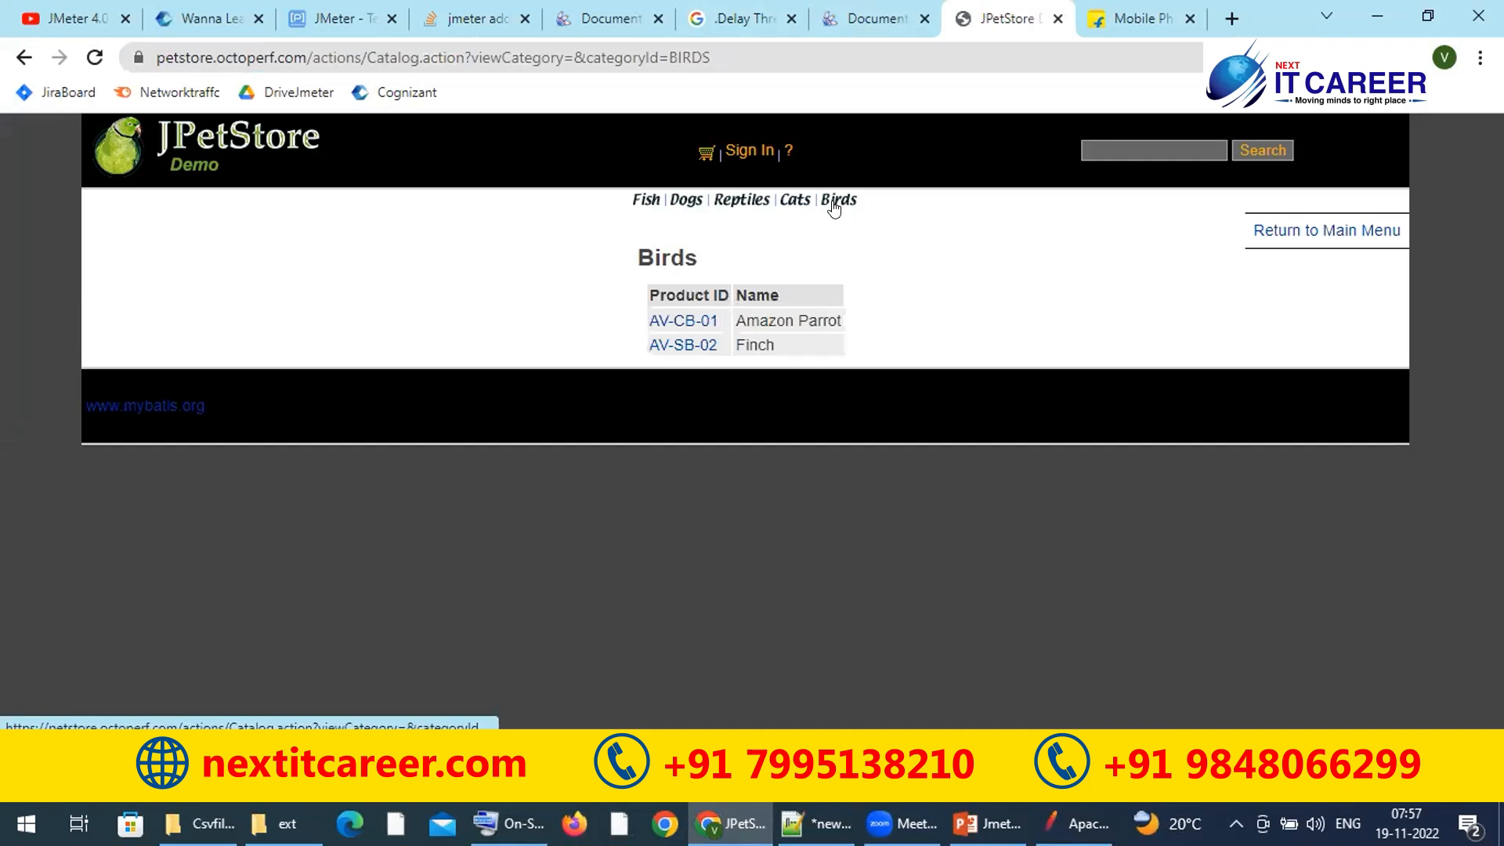
pyautogui.click(185, 57)
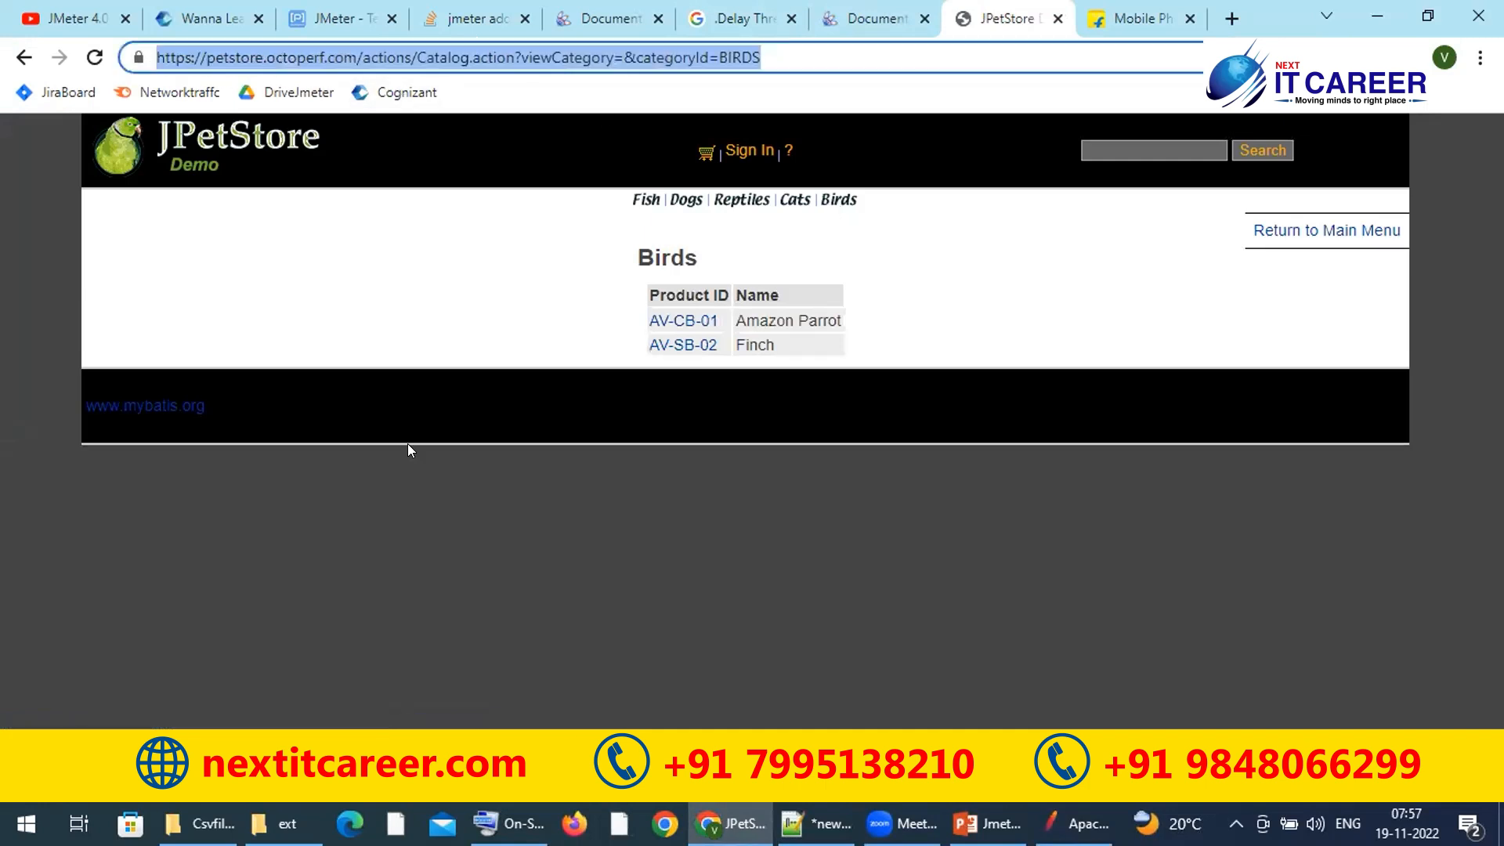
# Step: Look over the Flipkart mobile phones page, then return to JMeter
pyautogui.click(1148, 17)
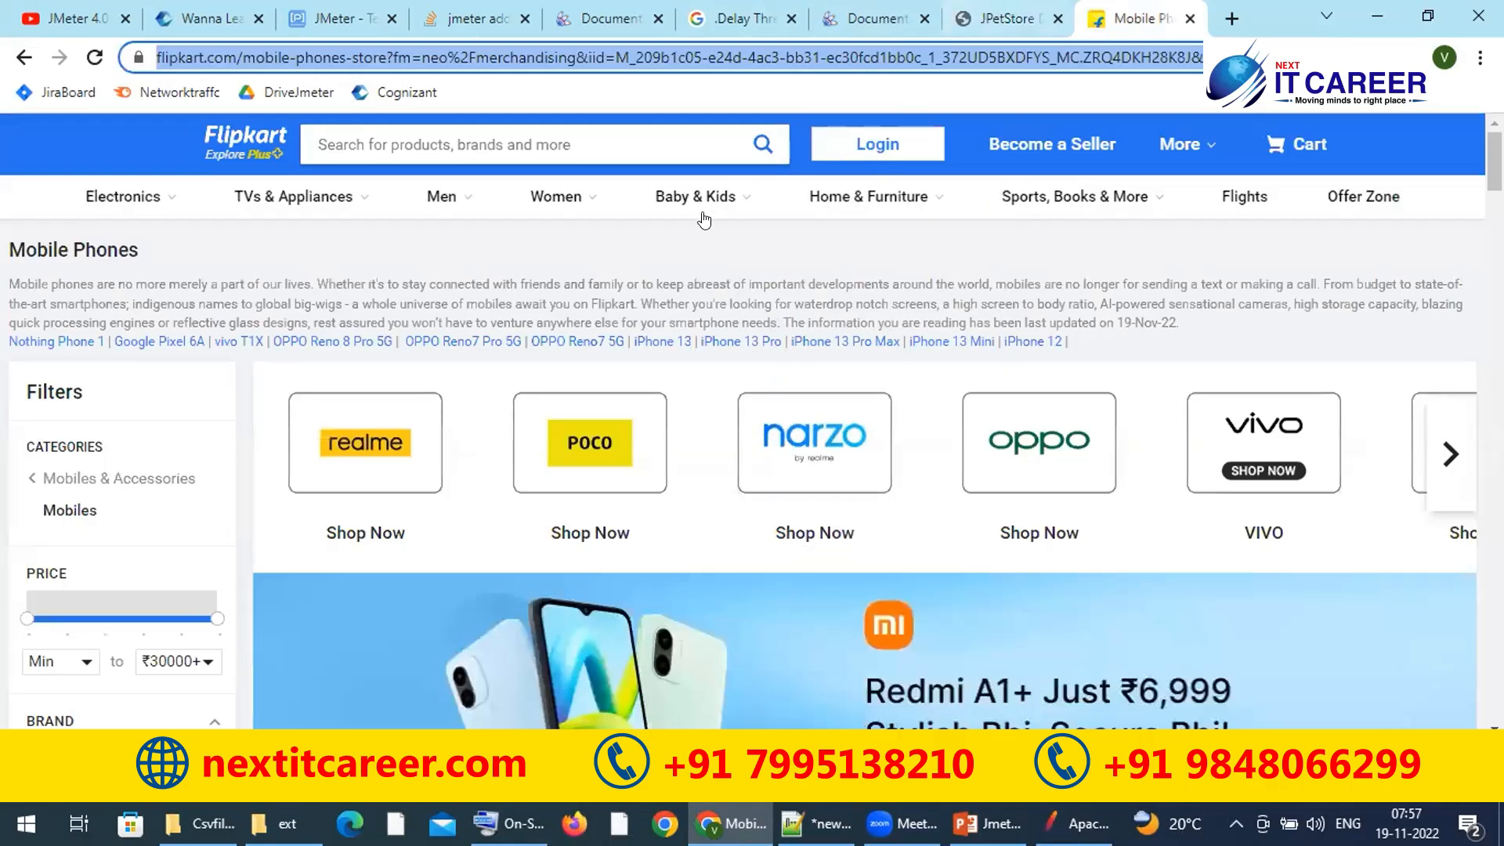
pyautogui.moveTo(442, 197)
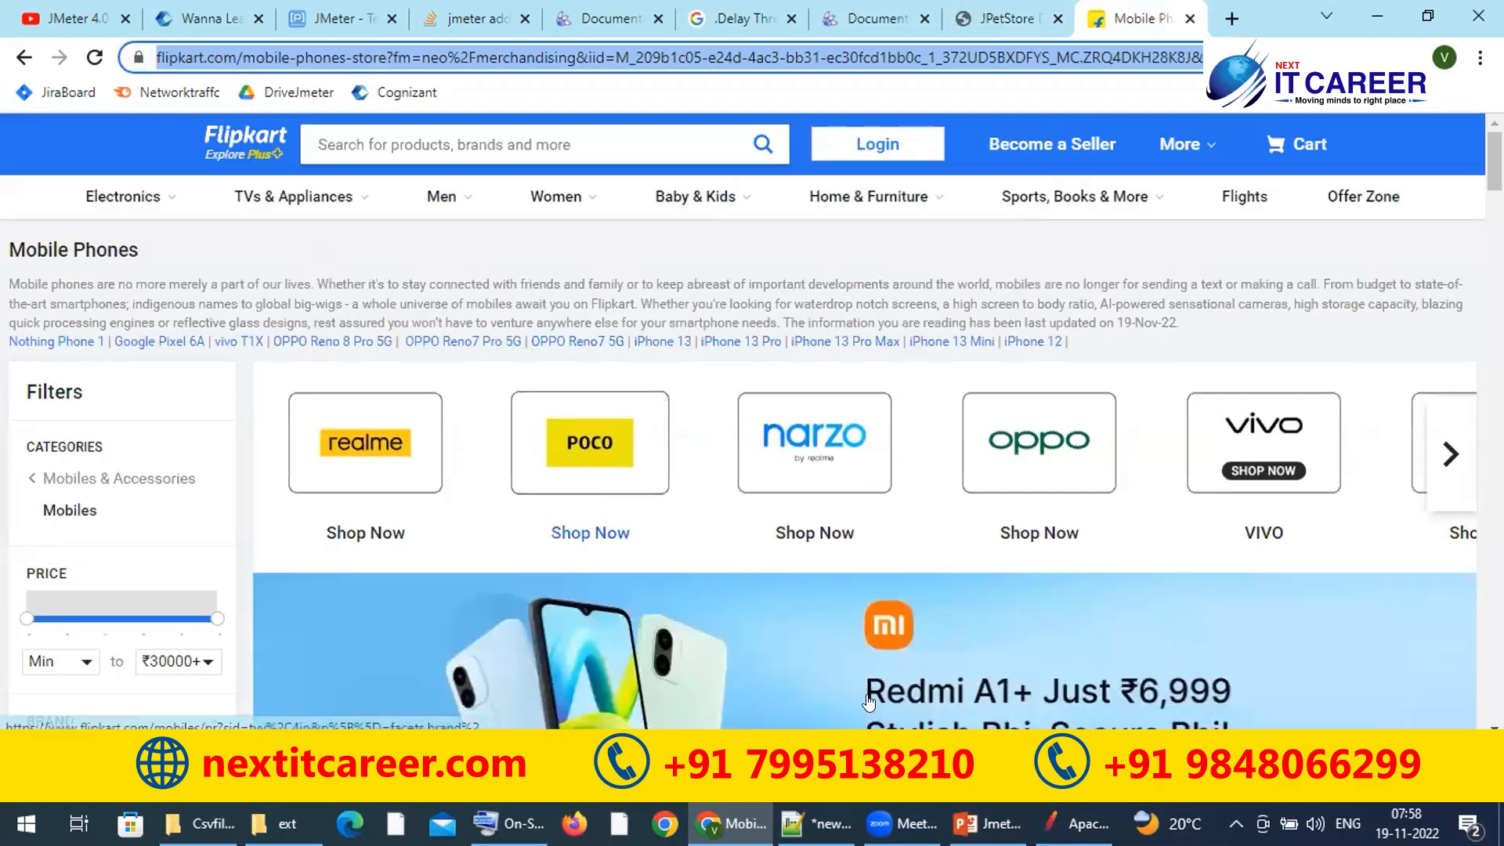
pyautogui.hotkey('alt', 'Tab')
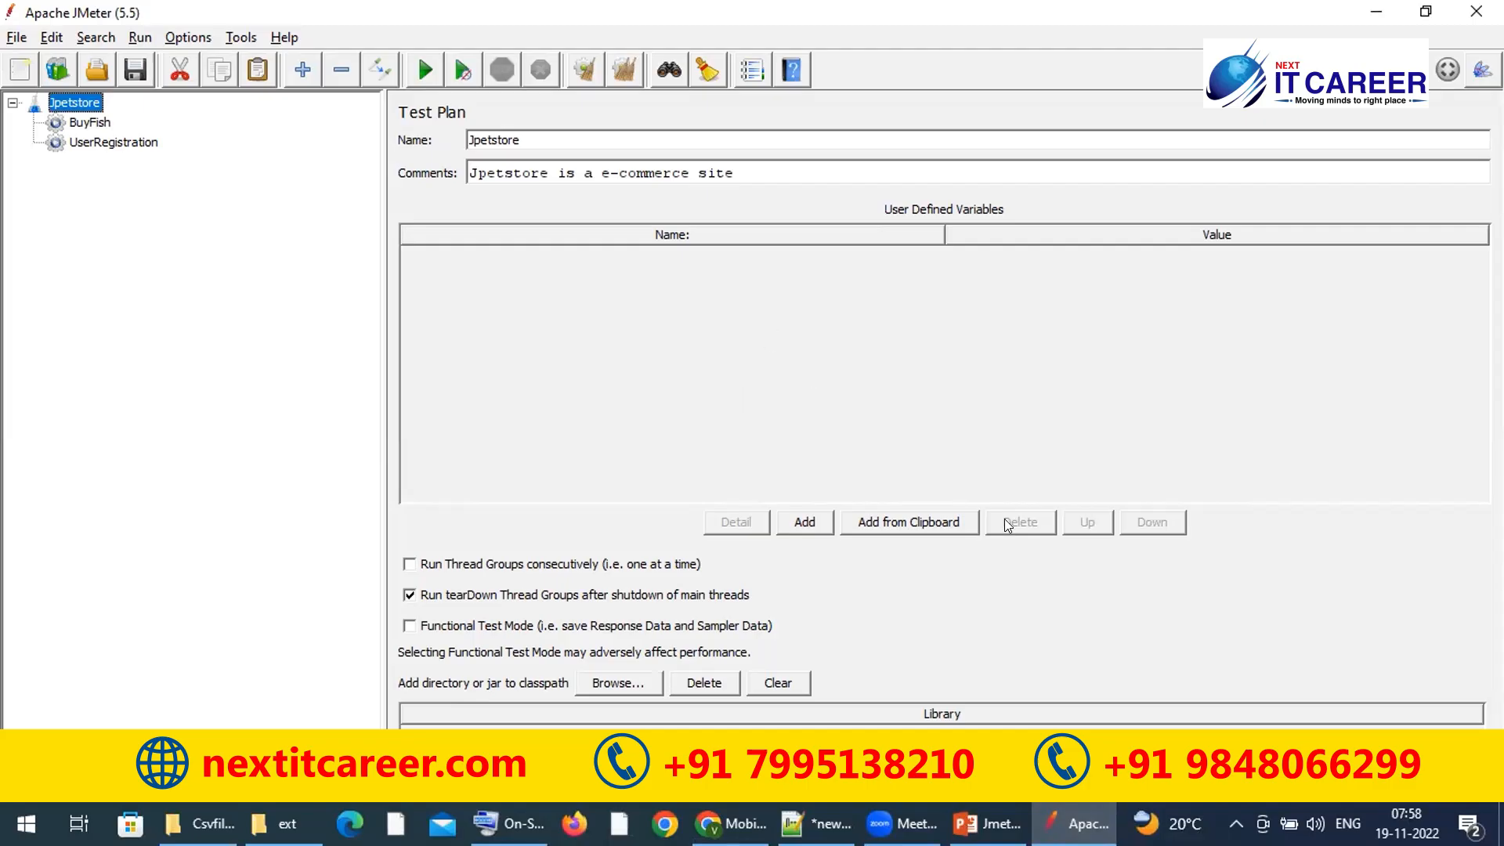
# Step: Create the row serveraddress = petstore.octoperf.com in the test plan's User Defined Variables table
pyautogui.click(798, 523)
pyautogui.doubleClick(586, 247)
pyautogui.hotkey('ctrl', 'v')
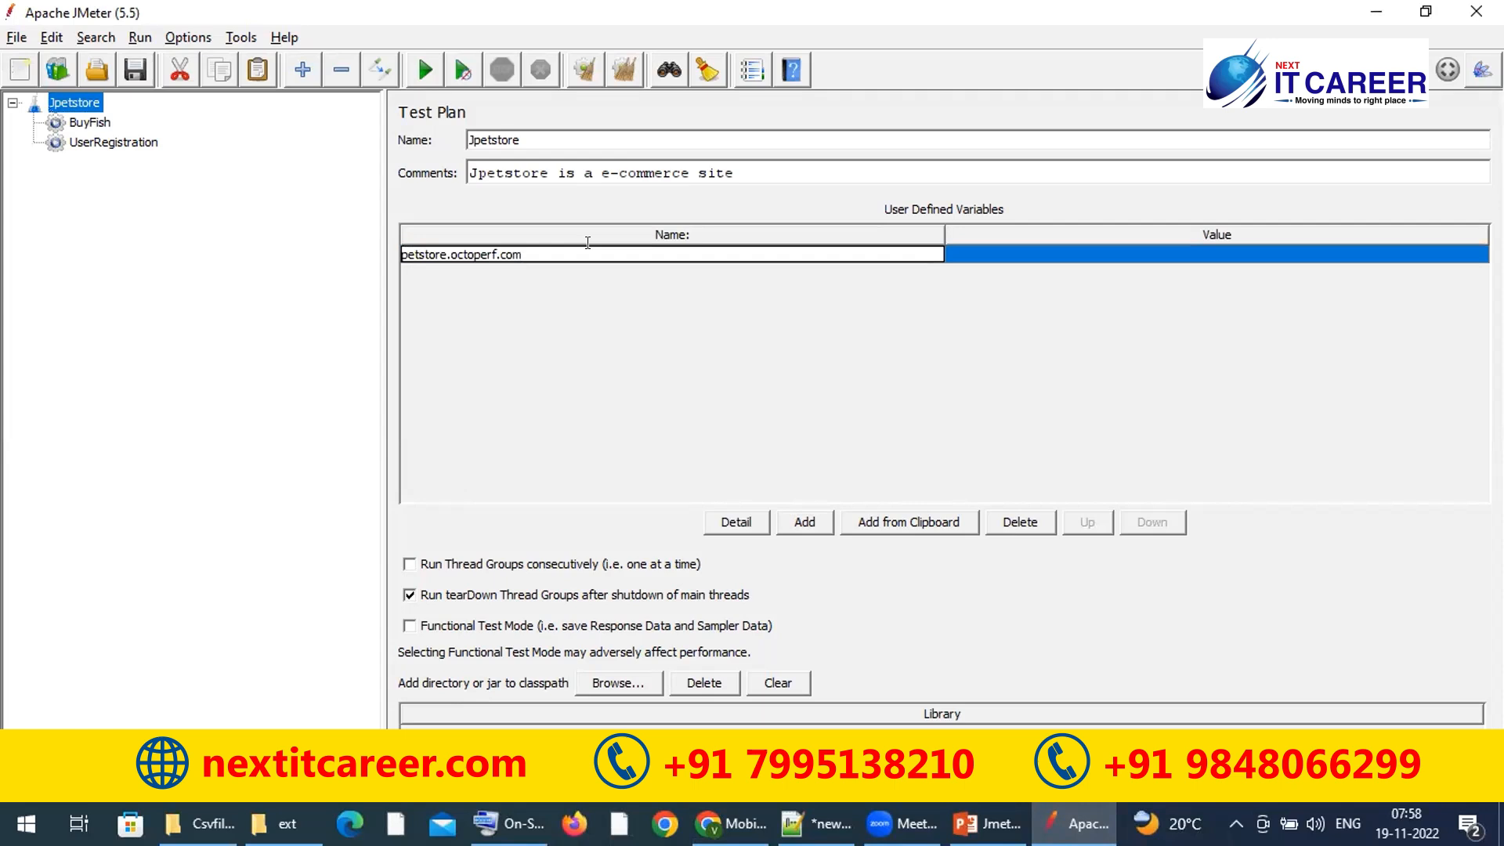
pyautogui.doubleClick(1068, 255)
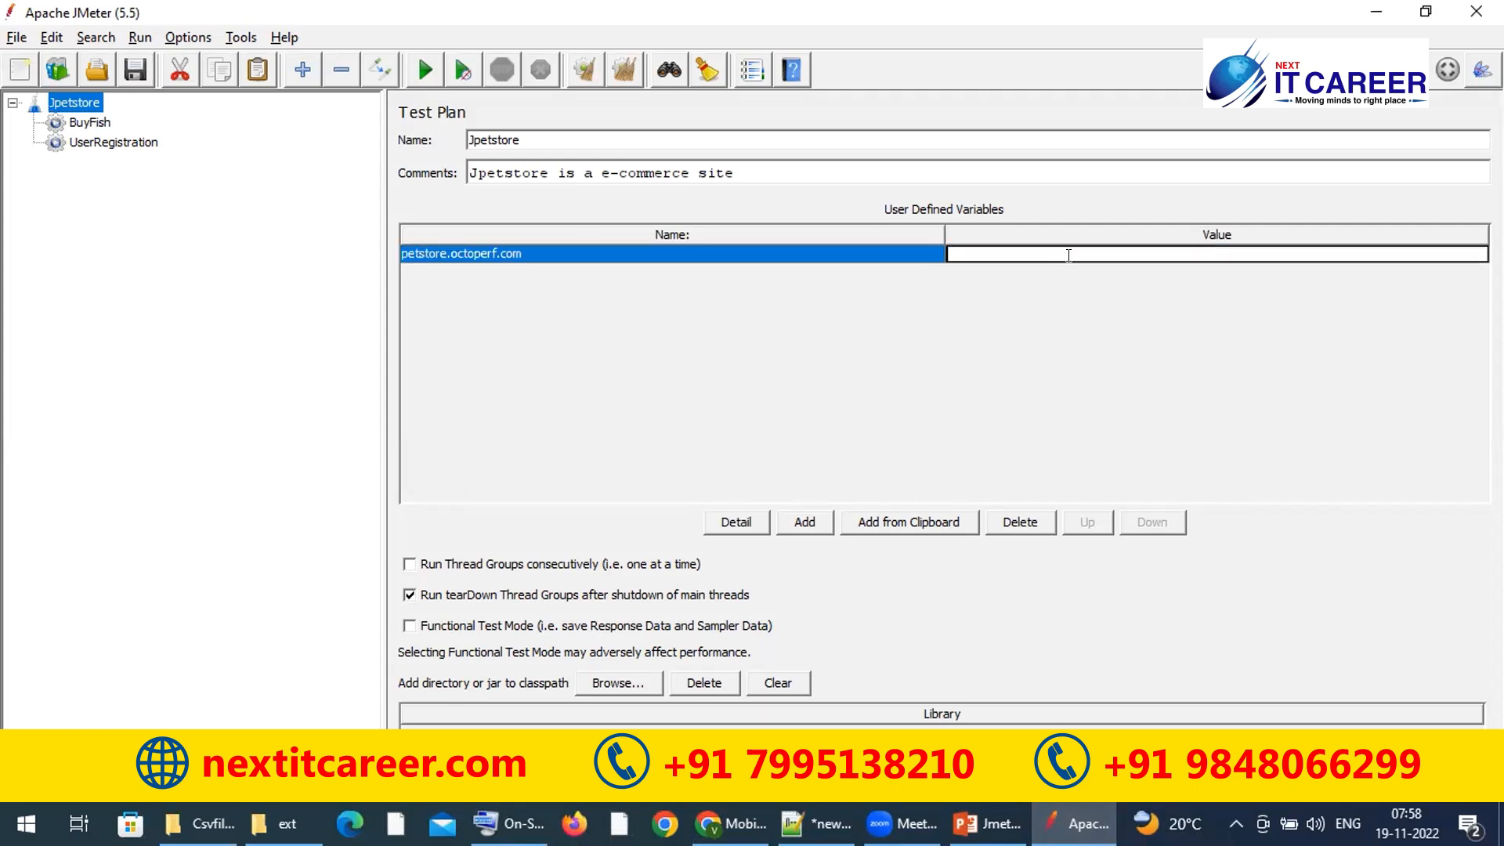
pyautogui.click(783, 252)
pyautogui.doubleClick(781, 249)
pyautogui.hotkey('ctrl', 'c')
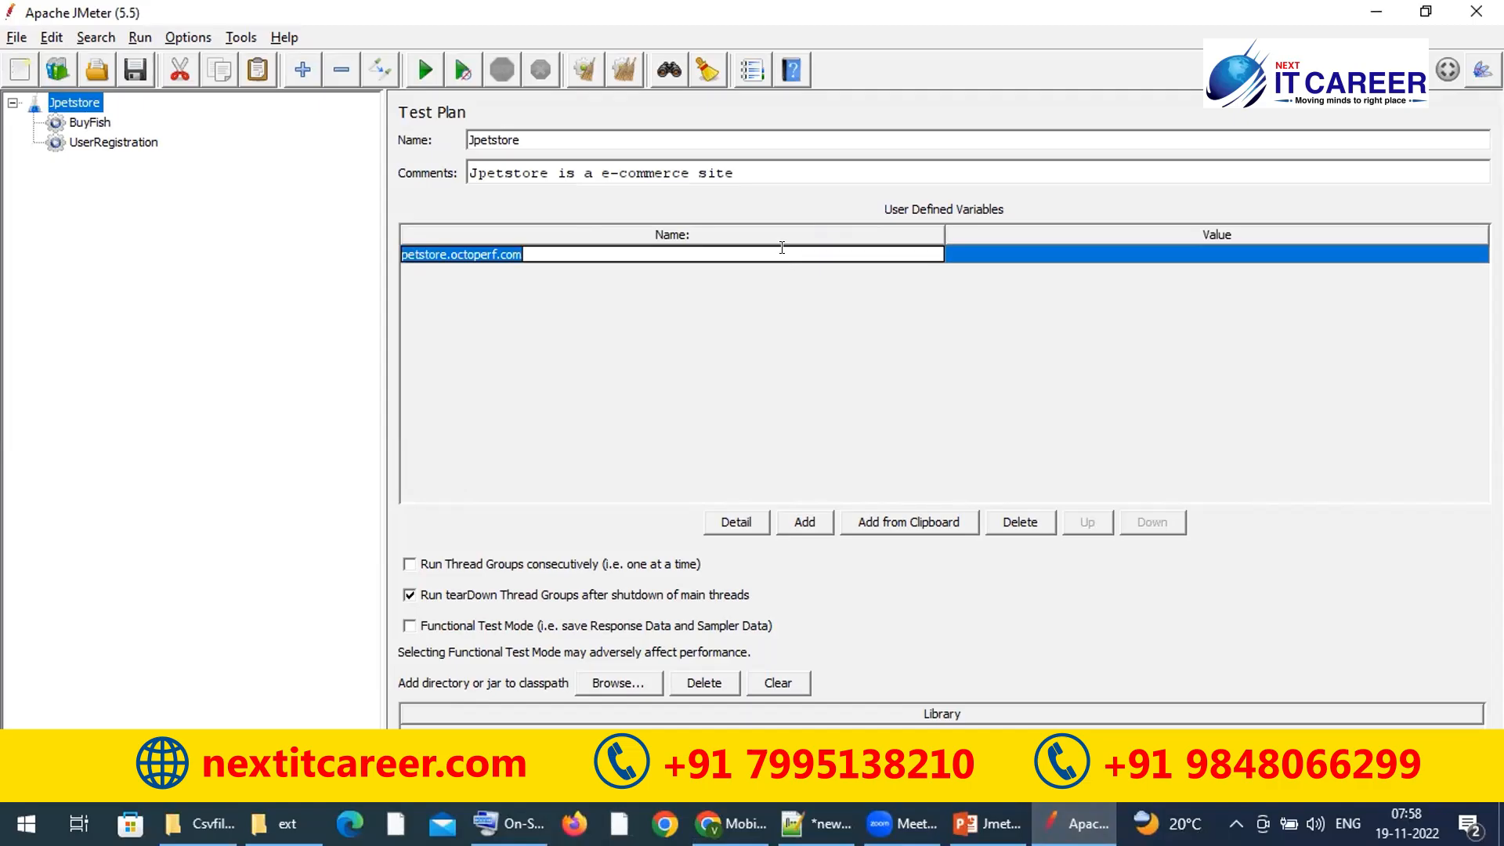
pyautogui.press('BackSpace')
pyautogui.doubleClick(1031, 250)
pyautogui.hotkey('ctrl', 'v')
pyautogui.doubleClick(793, 248)
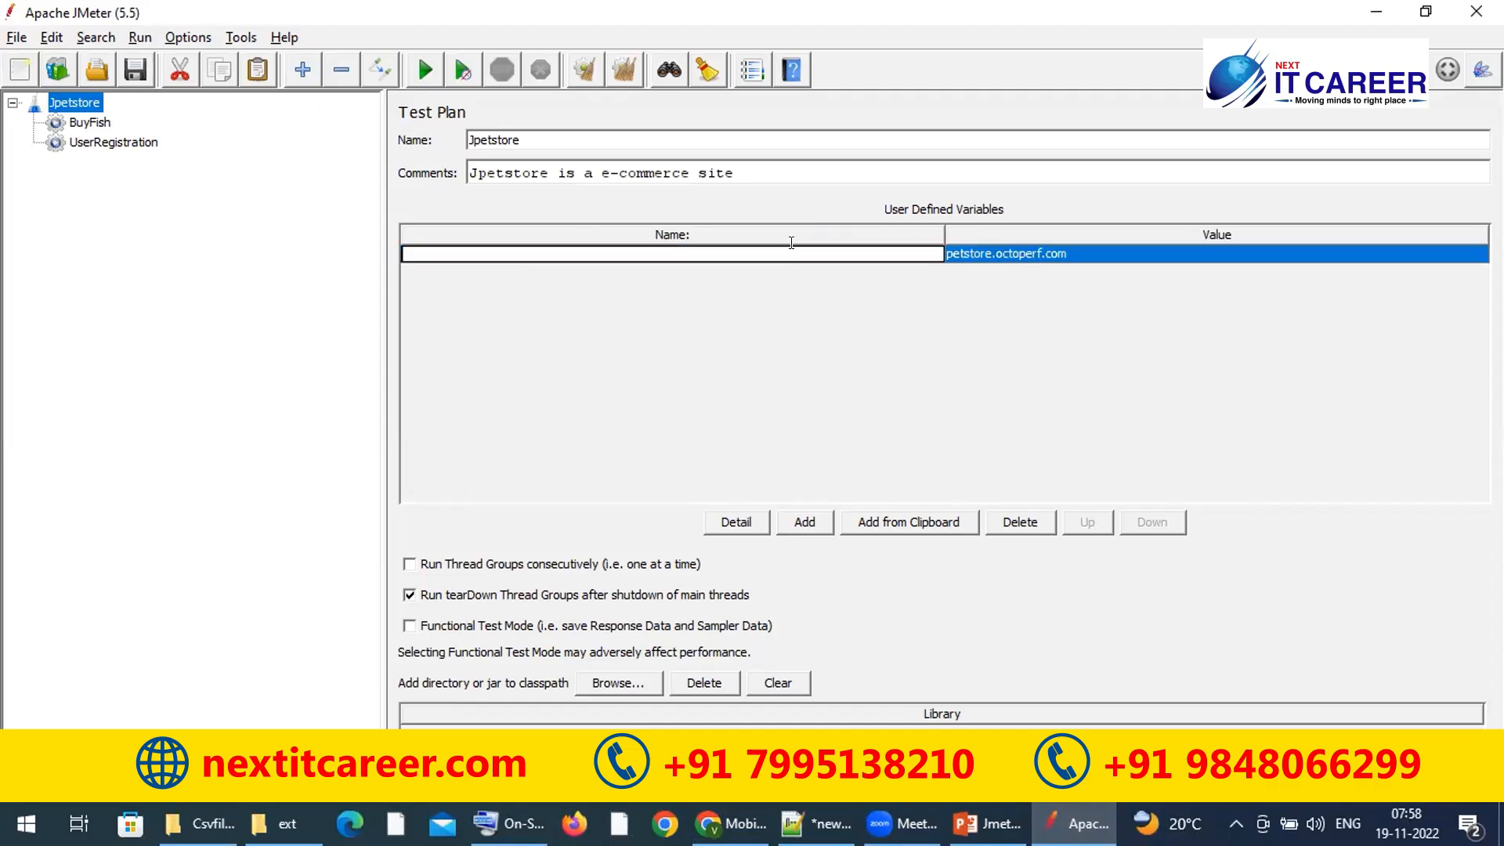
pyautogui.write('serveraddress')
pyautogui.click(1064, 248)
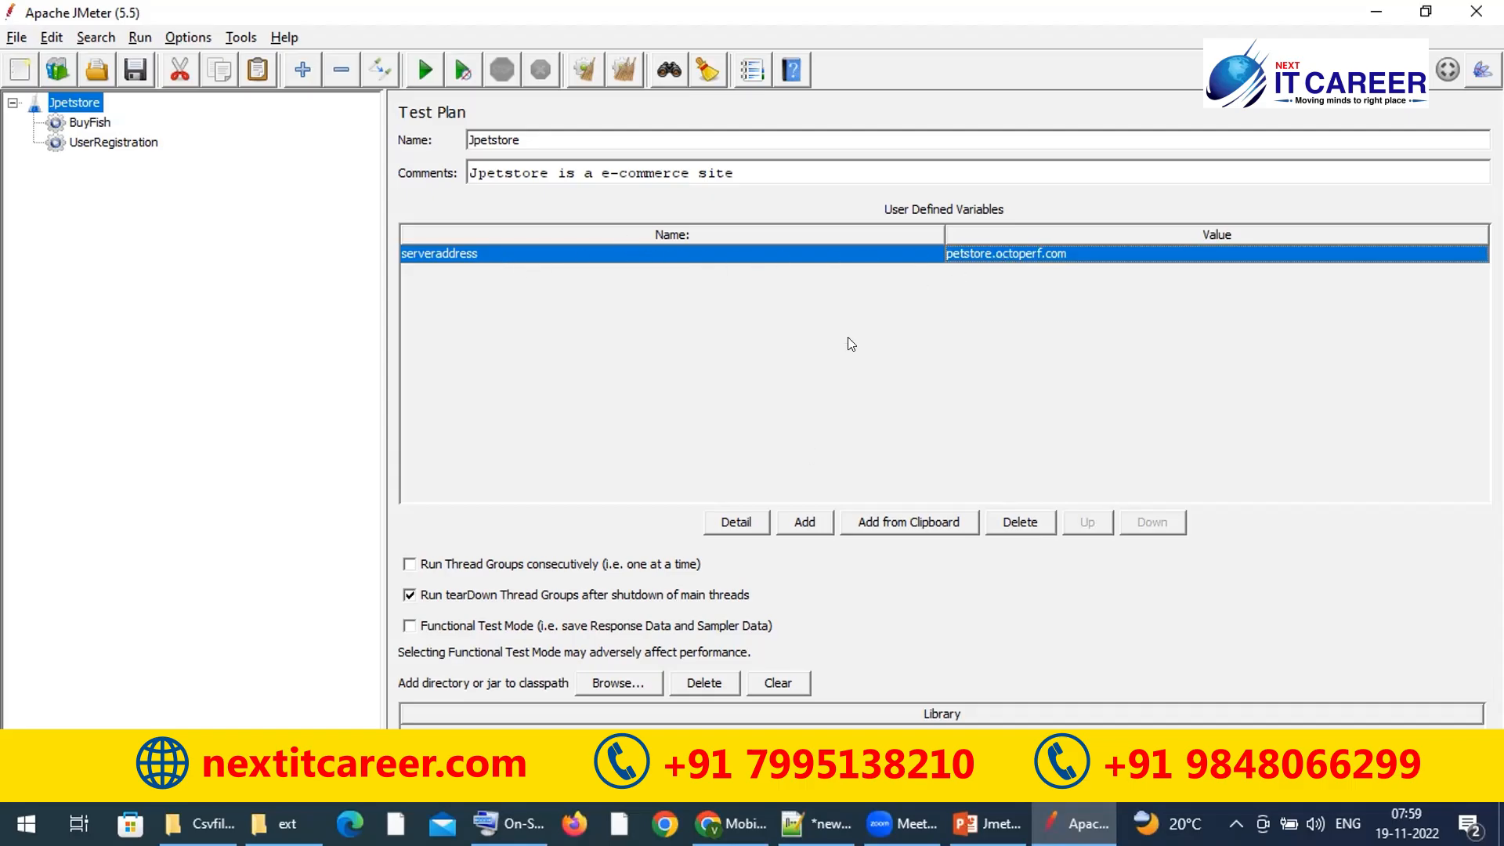
# Step: Add a second variable named port with value 8080
pyautogui.click(823, 532)
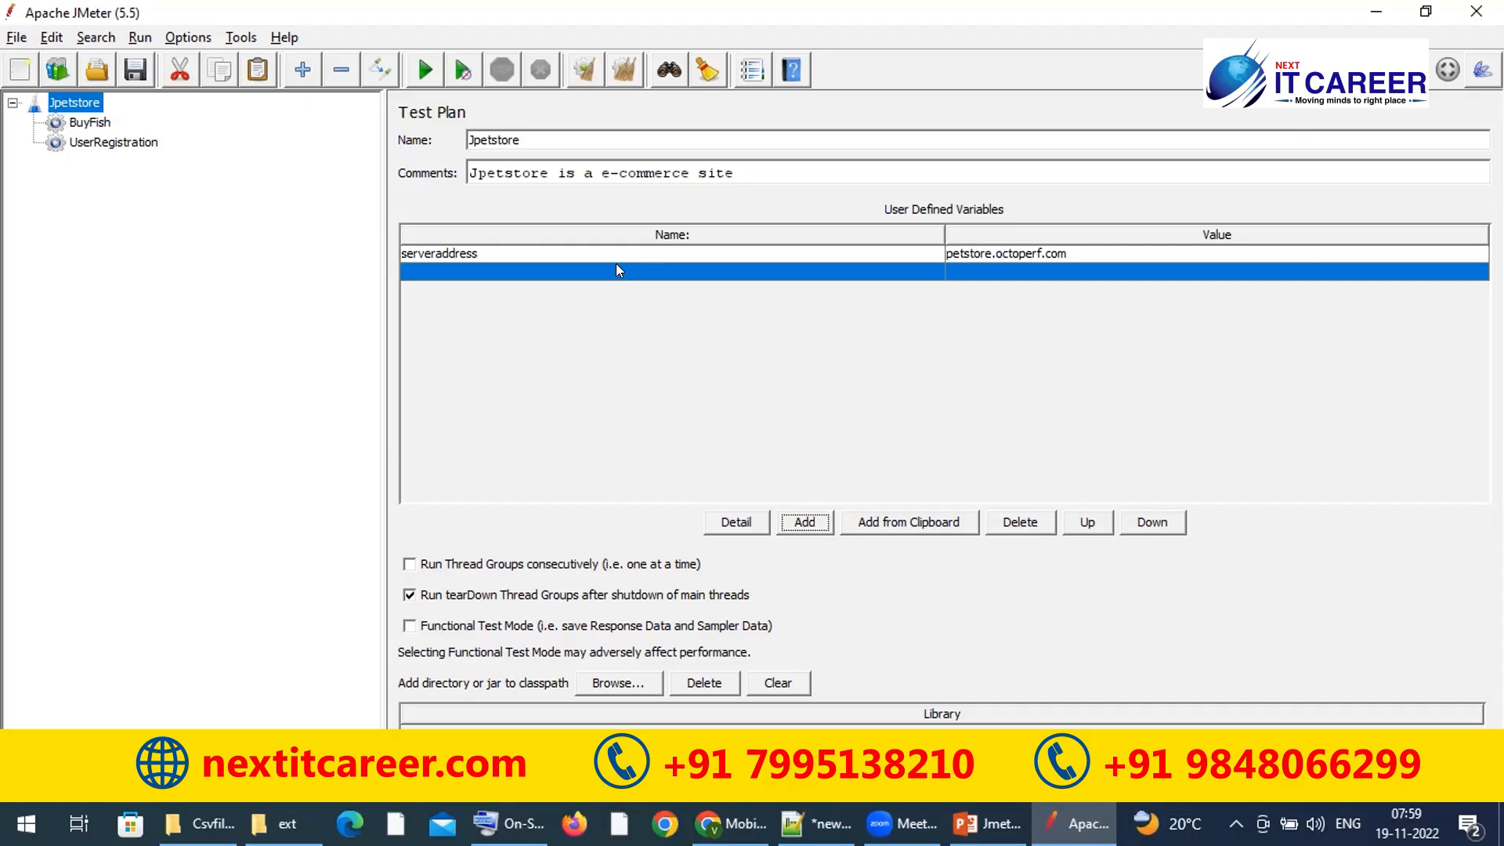
pyautogui.write('port')
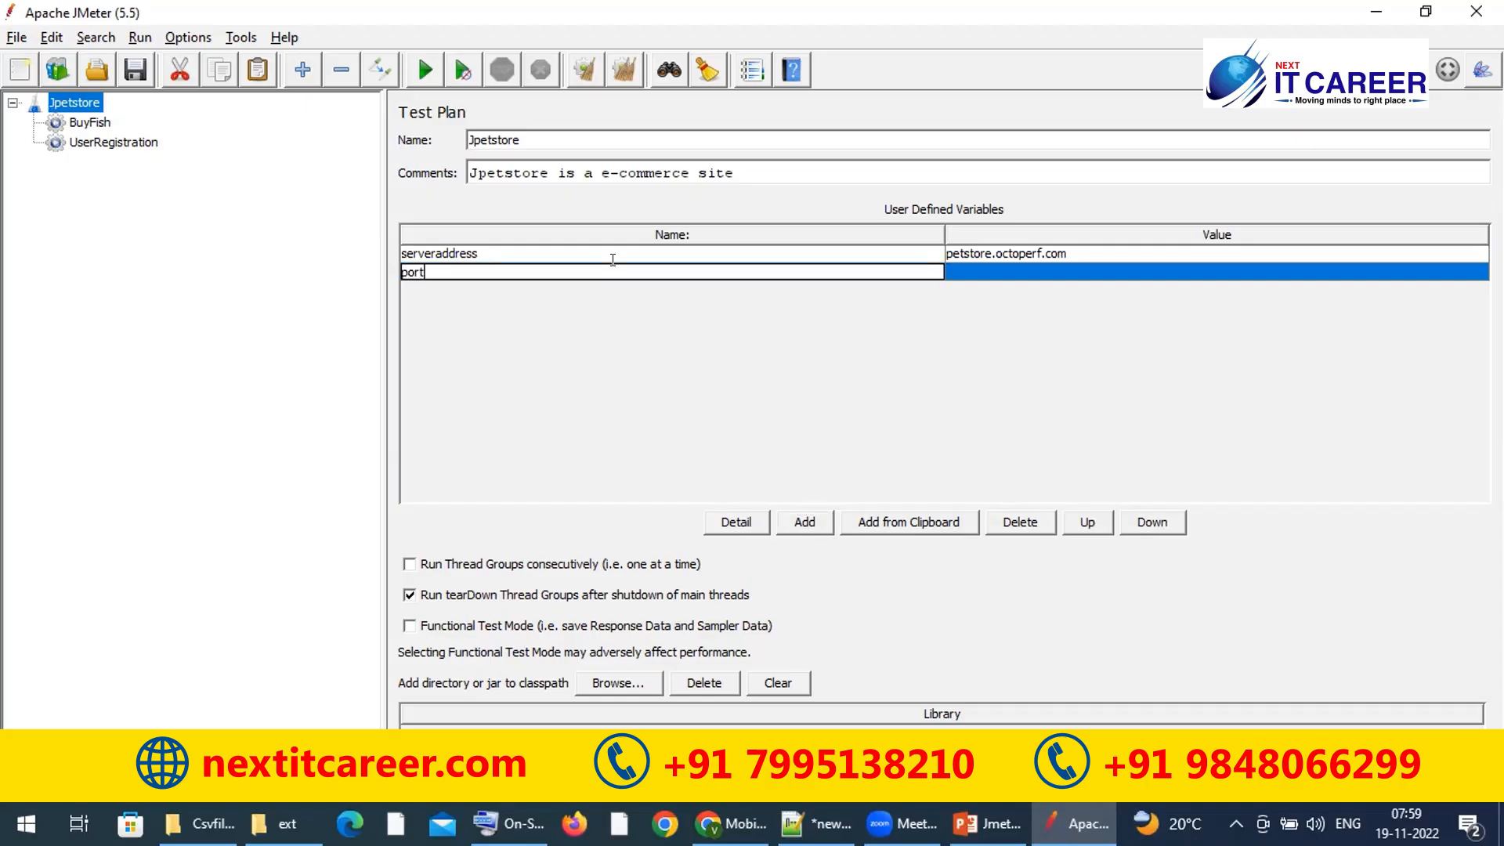
pyautogui.doubleClick(1032, 269)
pyautogui.write('8')
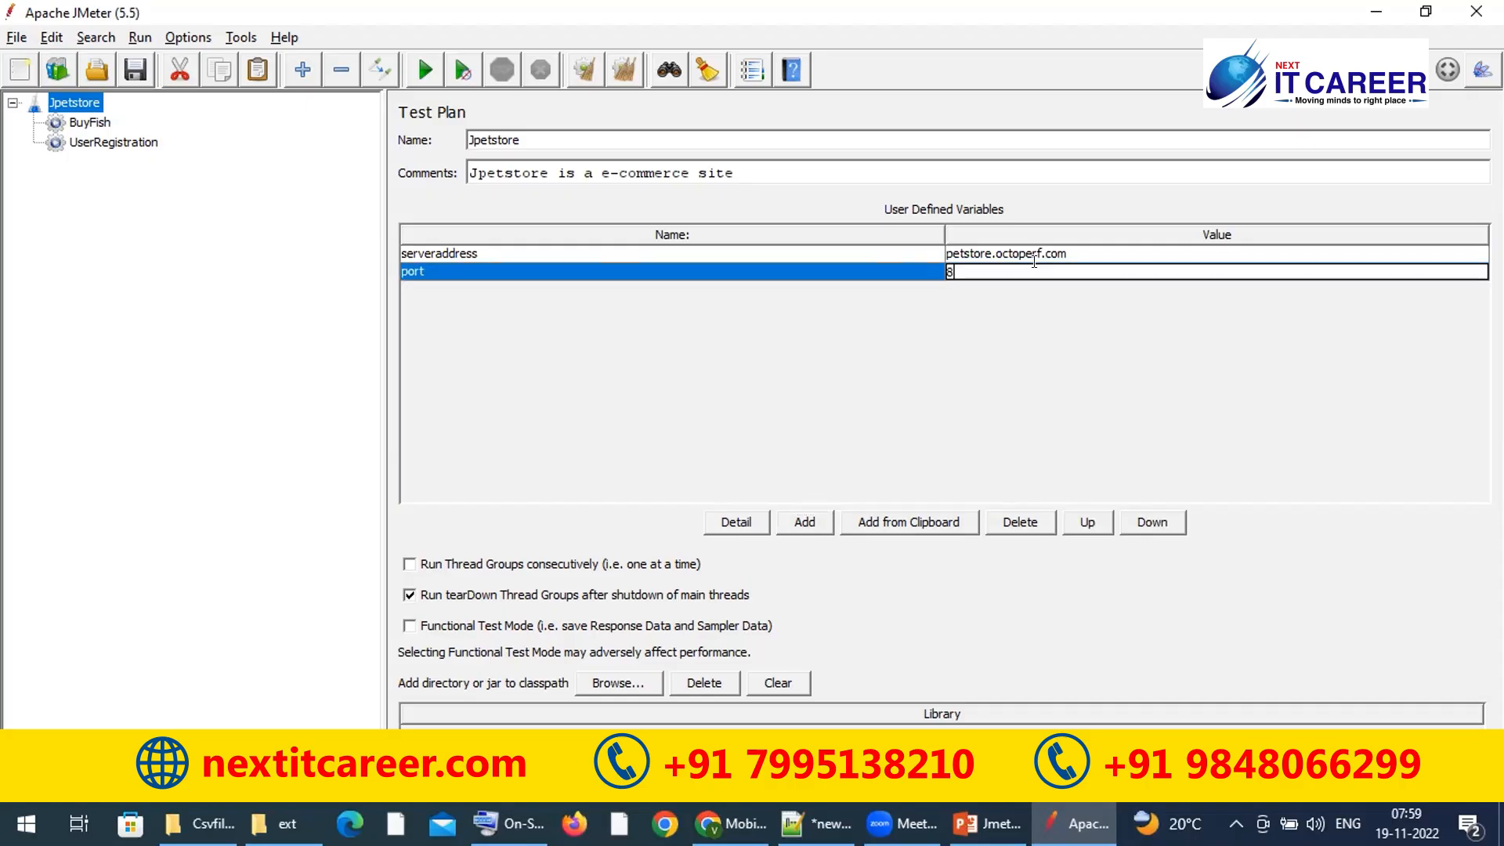
pyautogui.write('080')
# Step: Check the serveraddress and port rows in the variables table
pyautogui.click(833, 249)
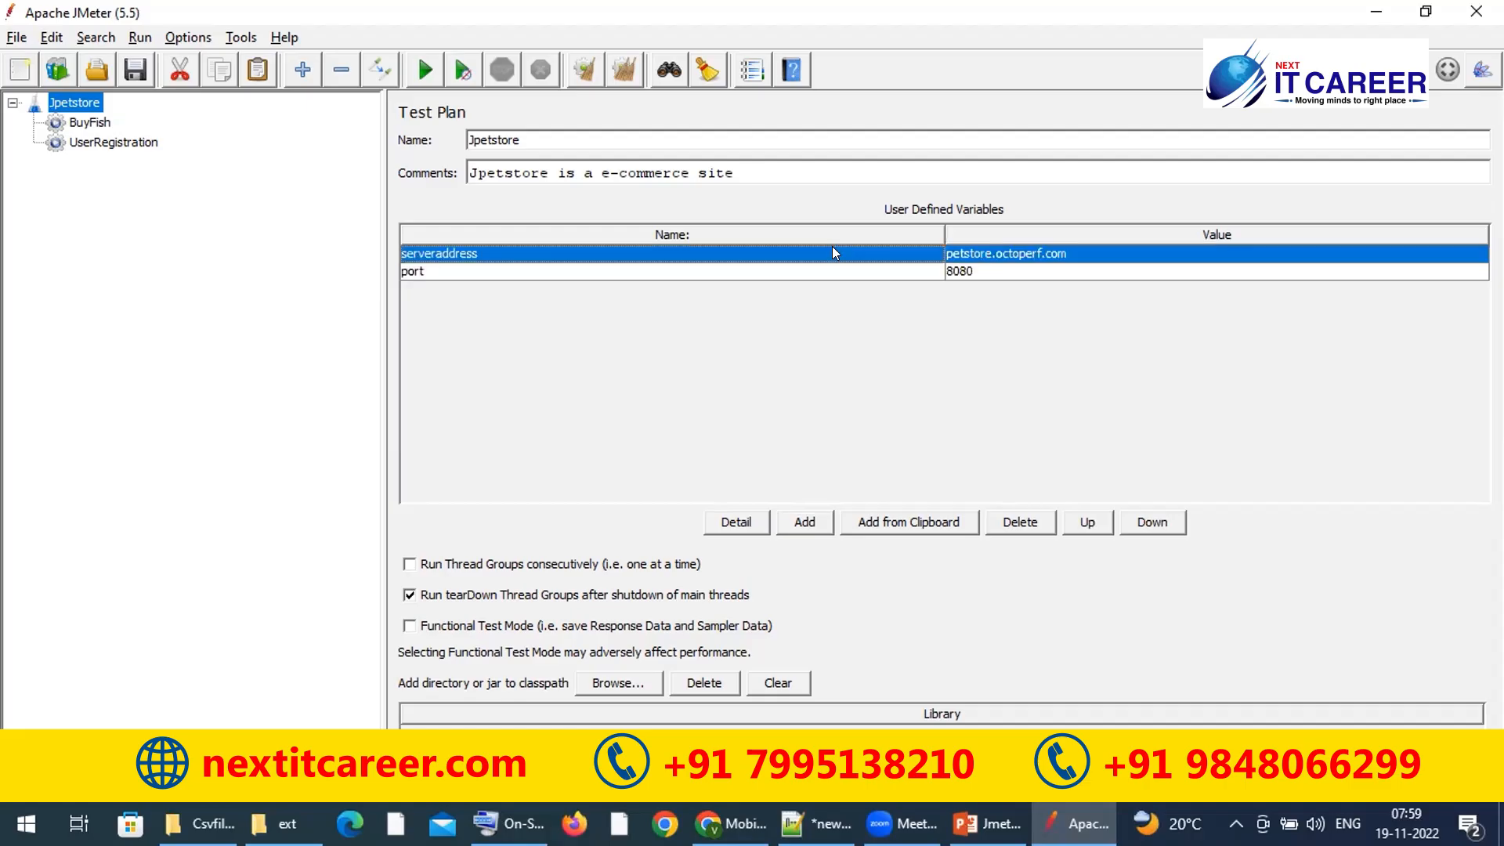
pyautogui.click(814, 266)
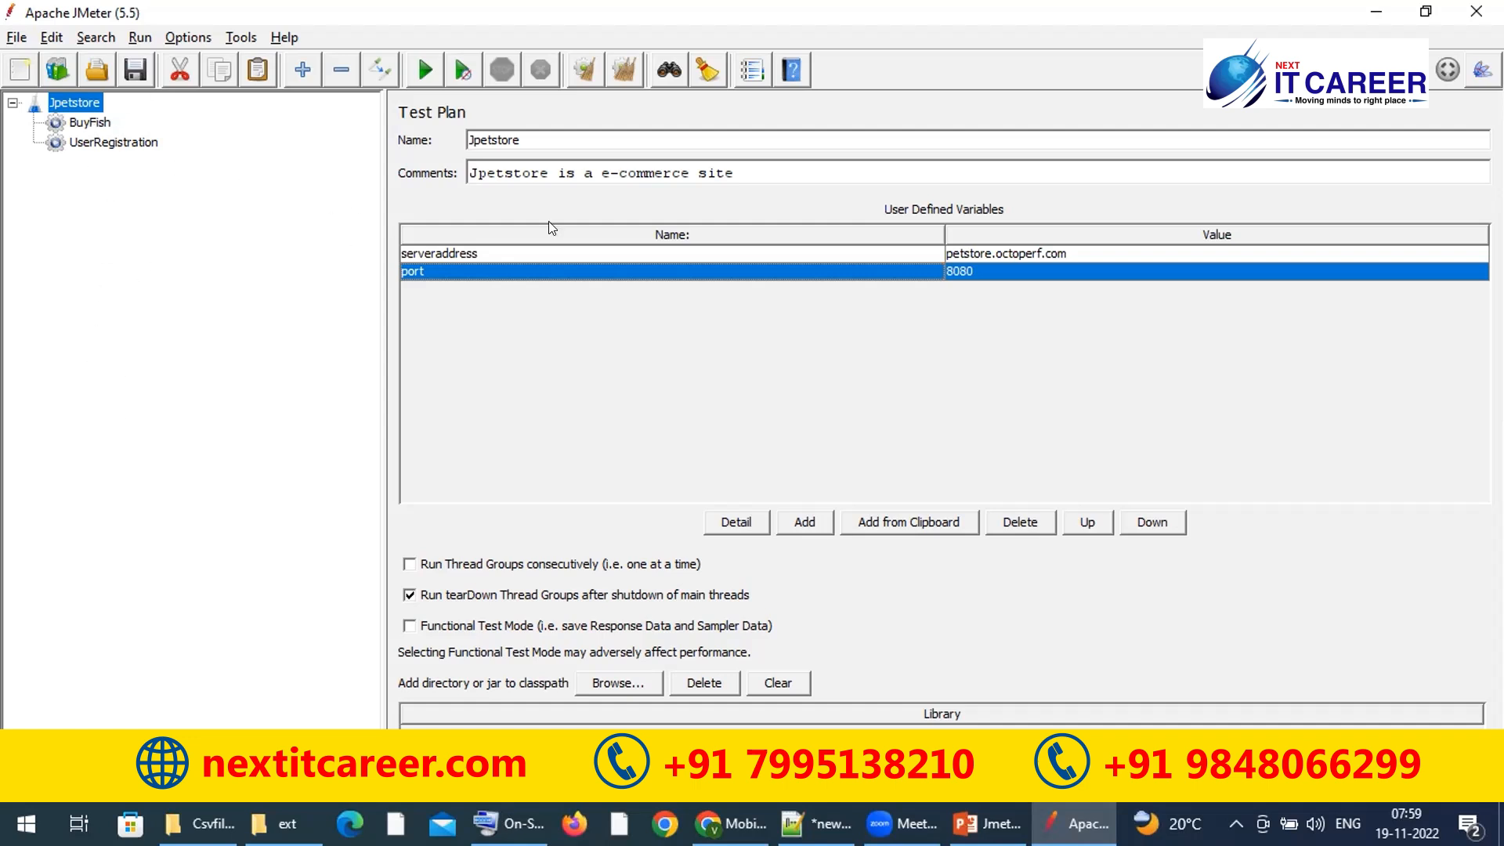
pyautogui.click(528, 249)
pyautogui.click(519, 271)
pyautogui.click(635, 251)
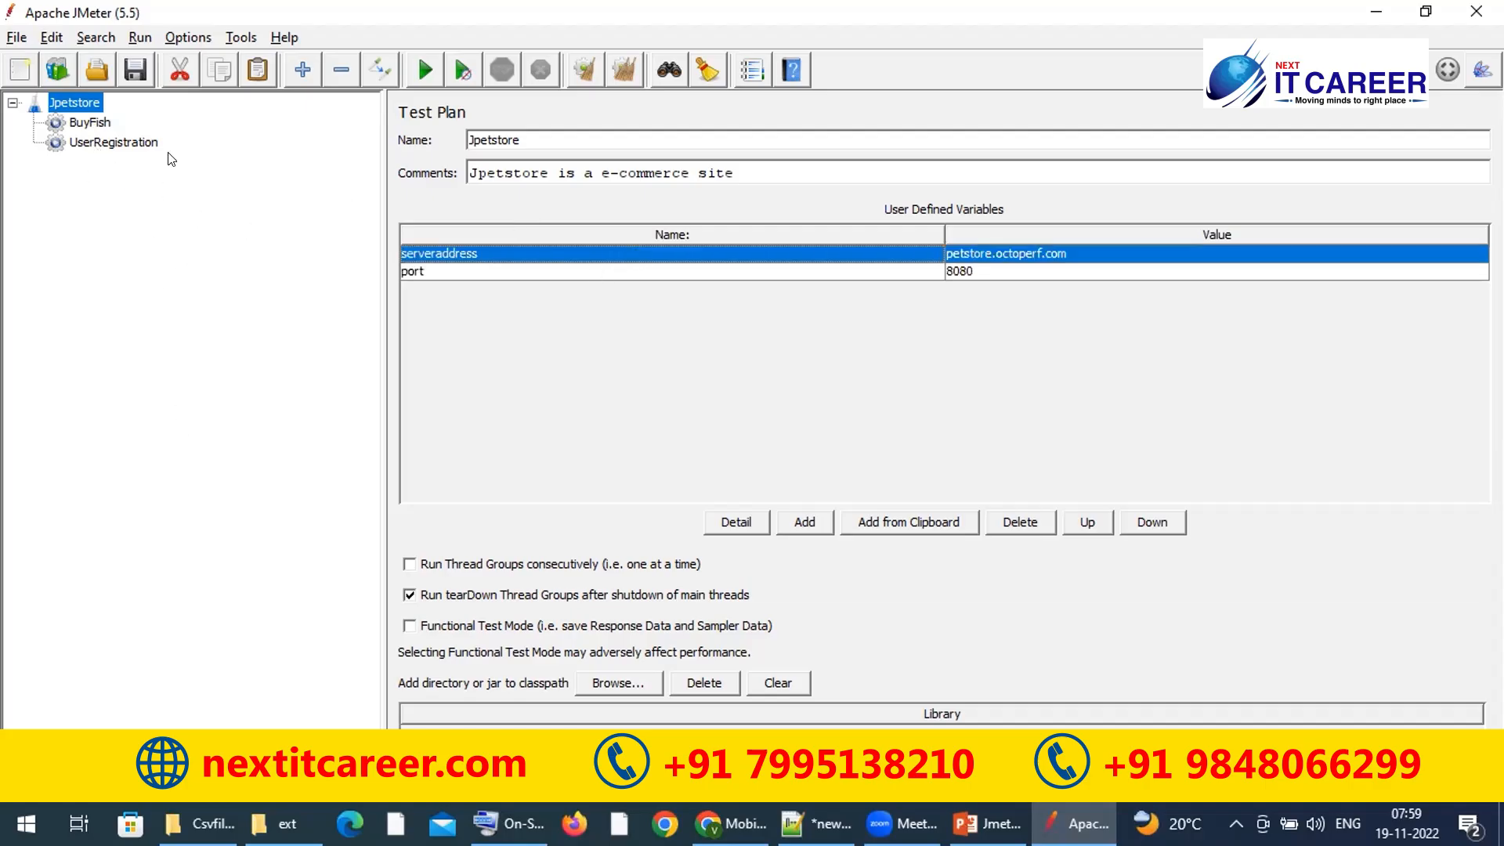
pyautogui.doubleClick(526, 246)
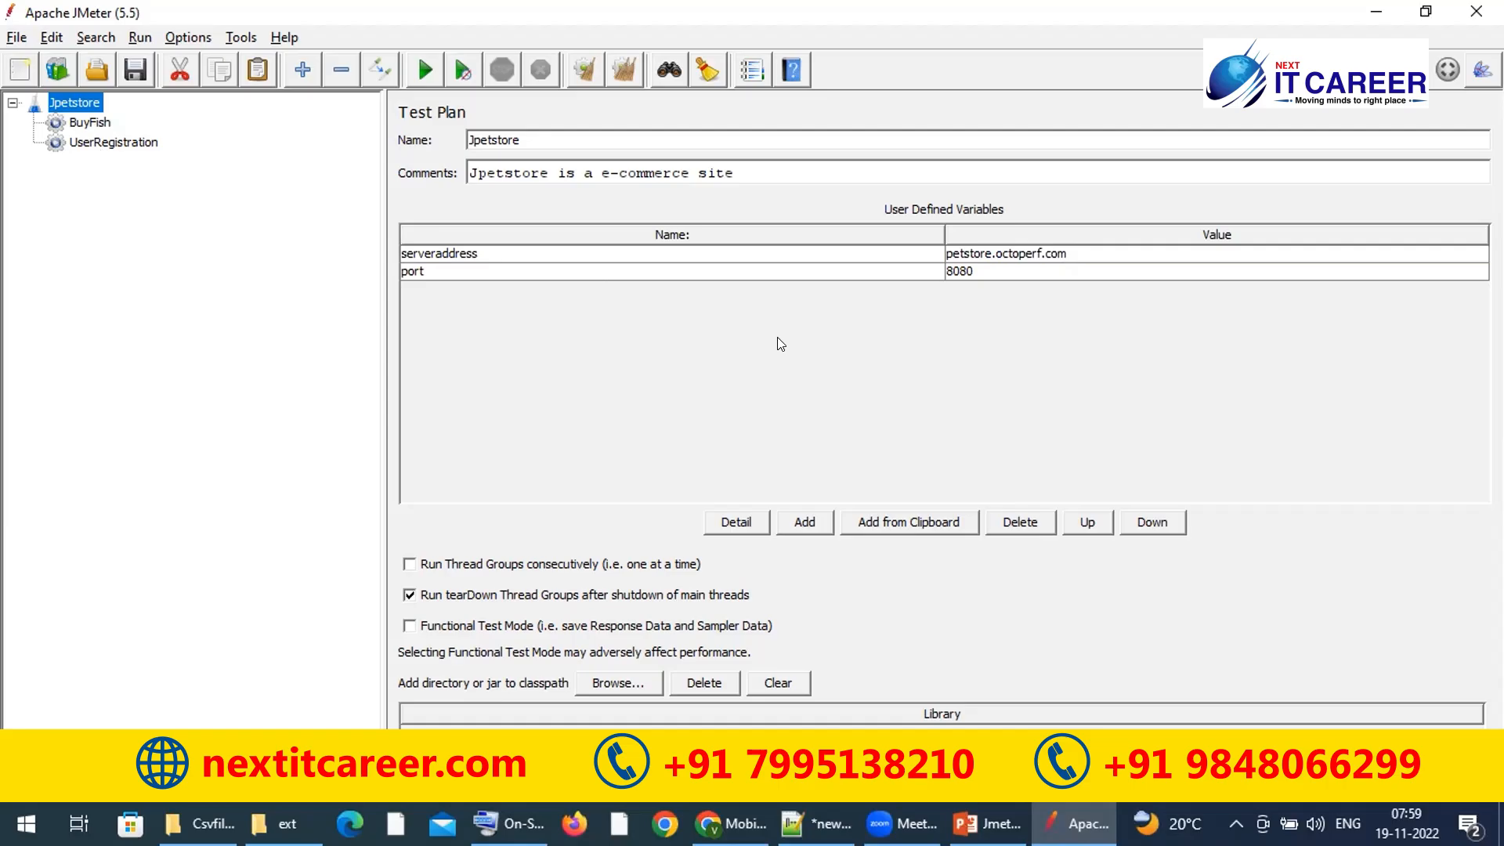
# Step: Uncheck 'Run tearDown Thread Groups after shutdown of main threads' on the Test Plan panel
pyautogui.click(409, 595)
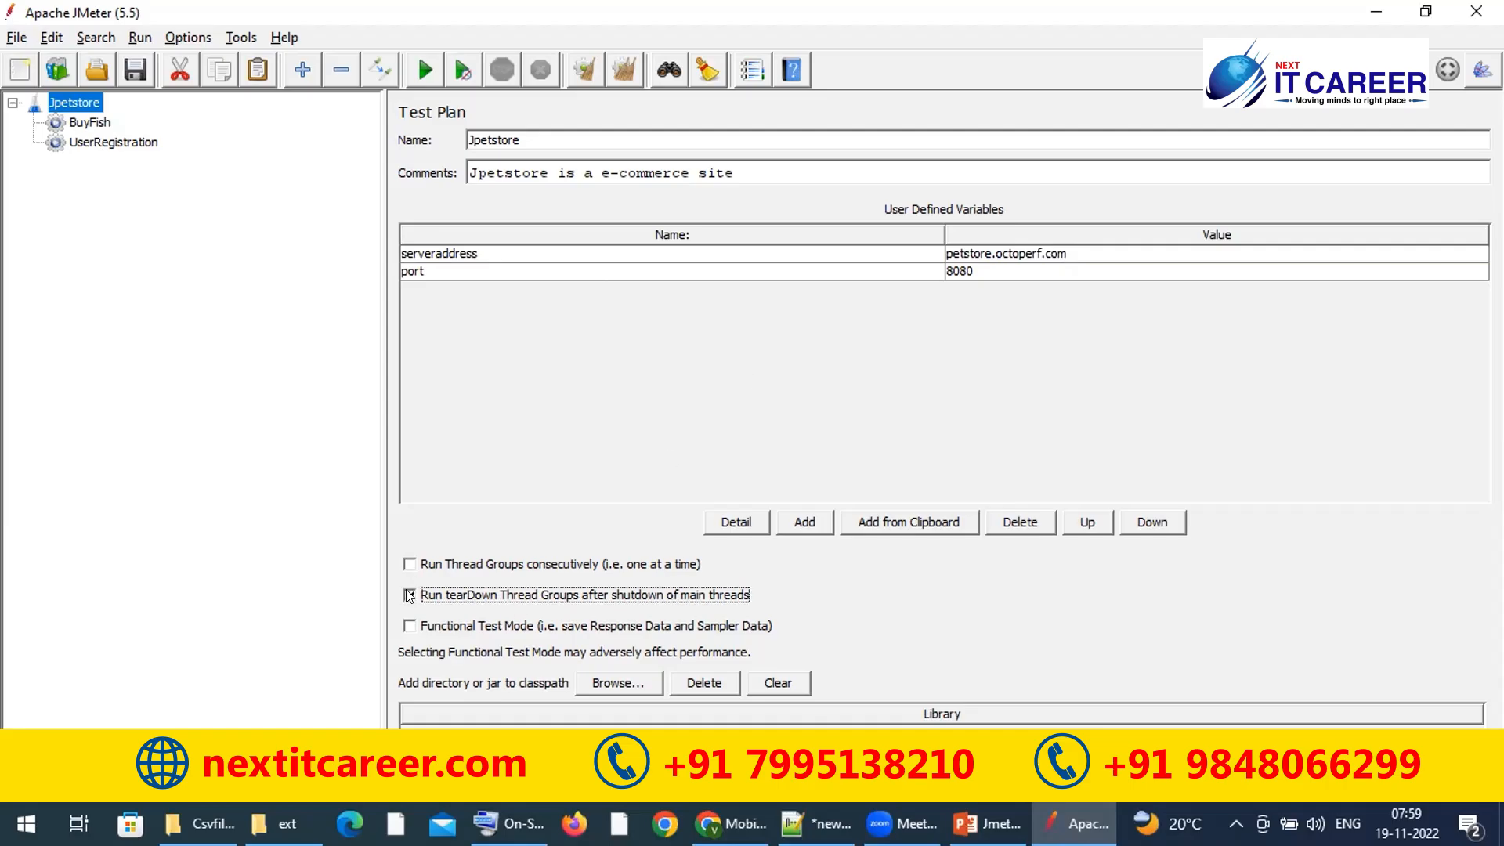
pyautogui.click(323, 540)
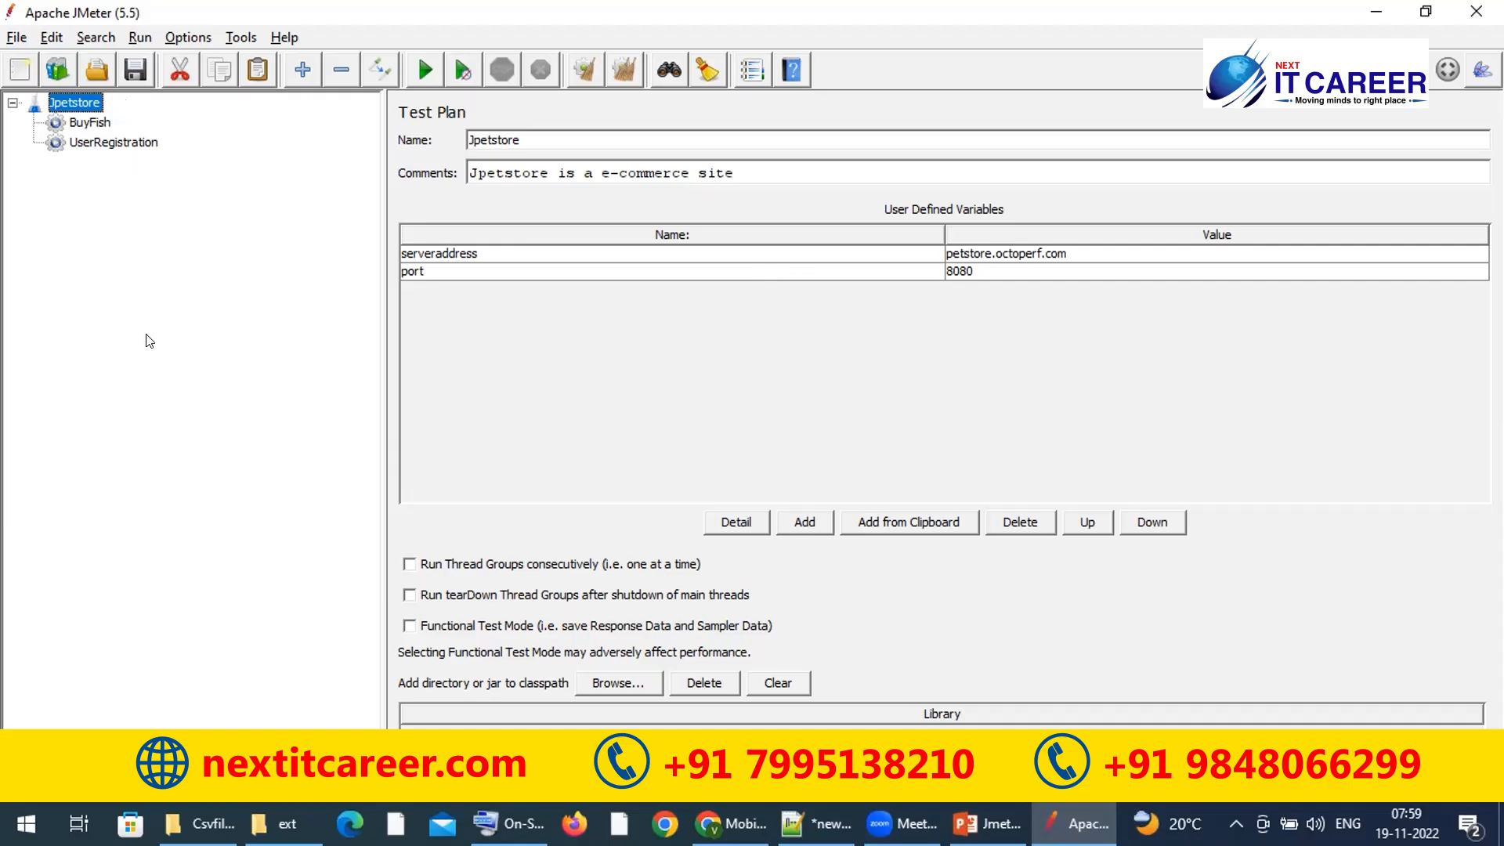
pyautogui.doubleClick(537, 250)
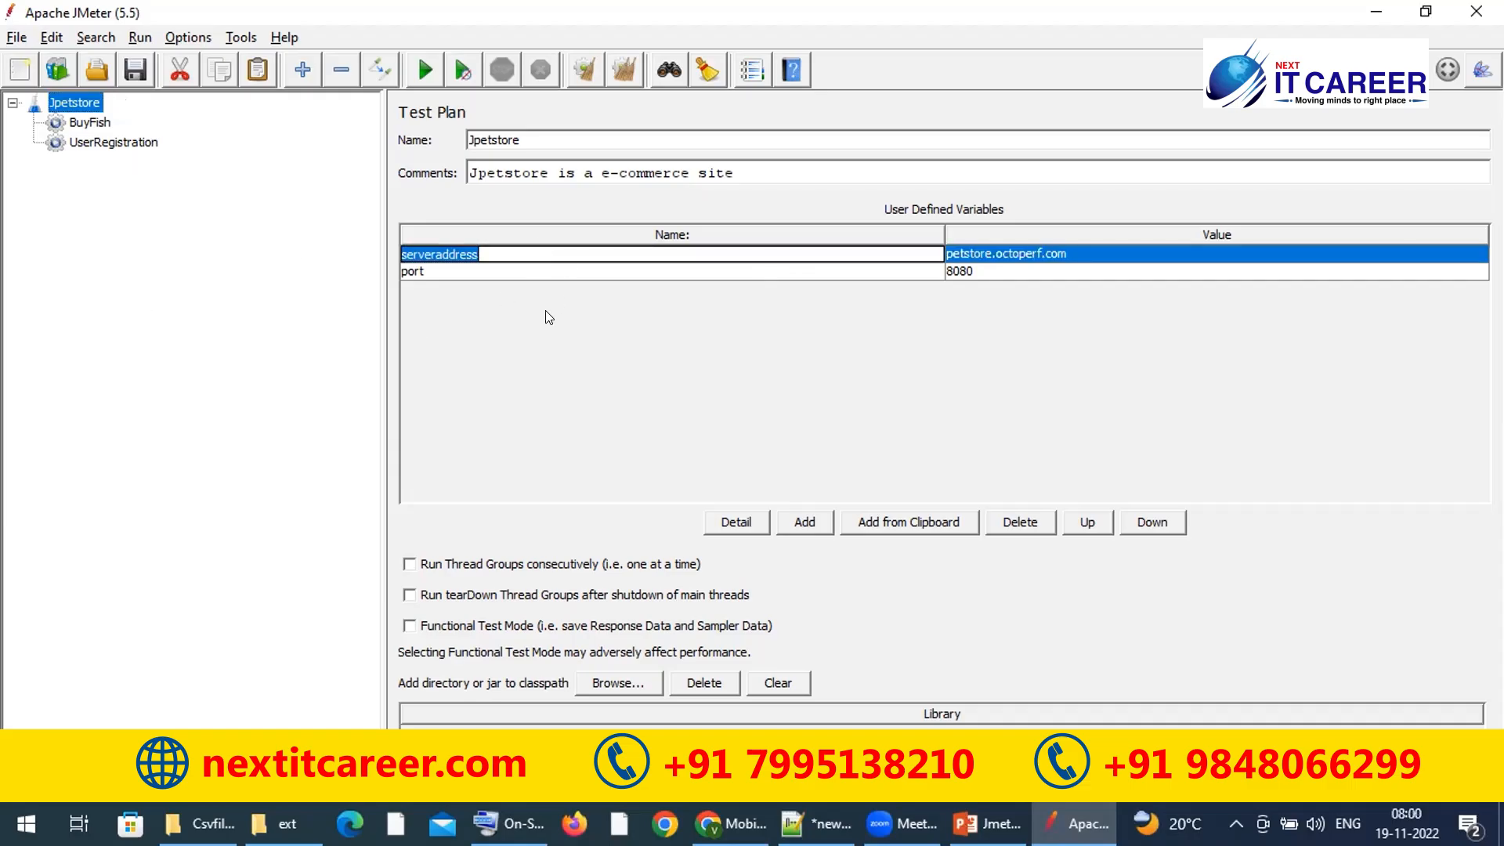
pyautogui.click(733, 270)
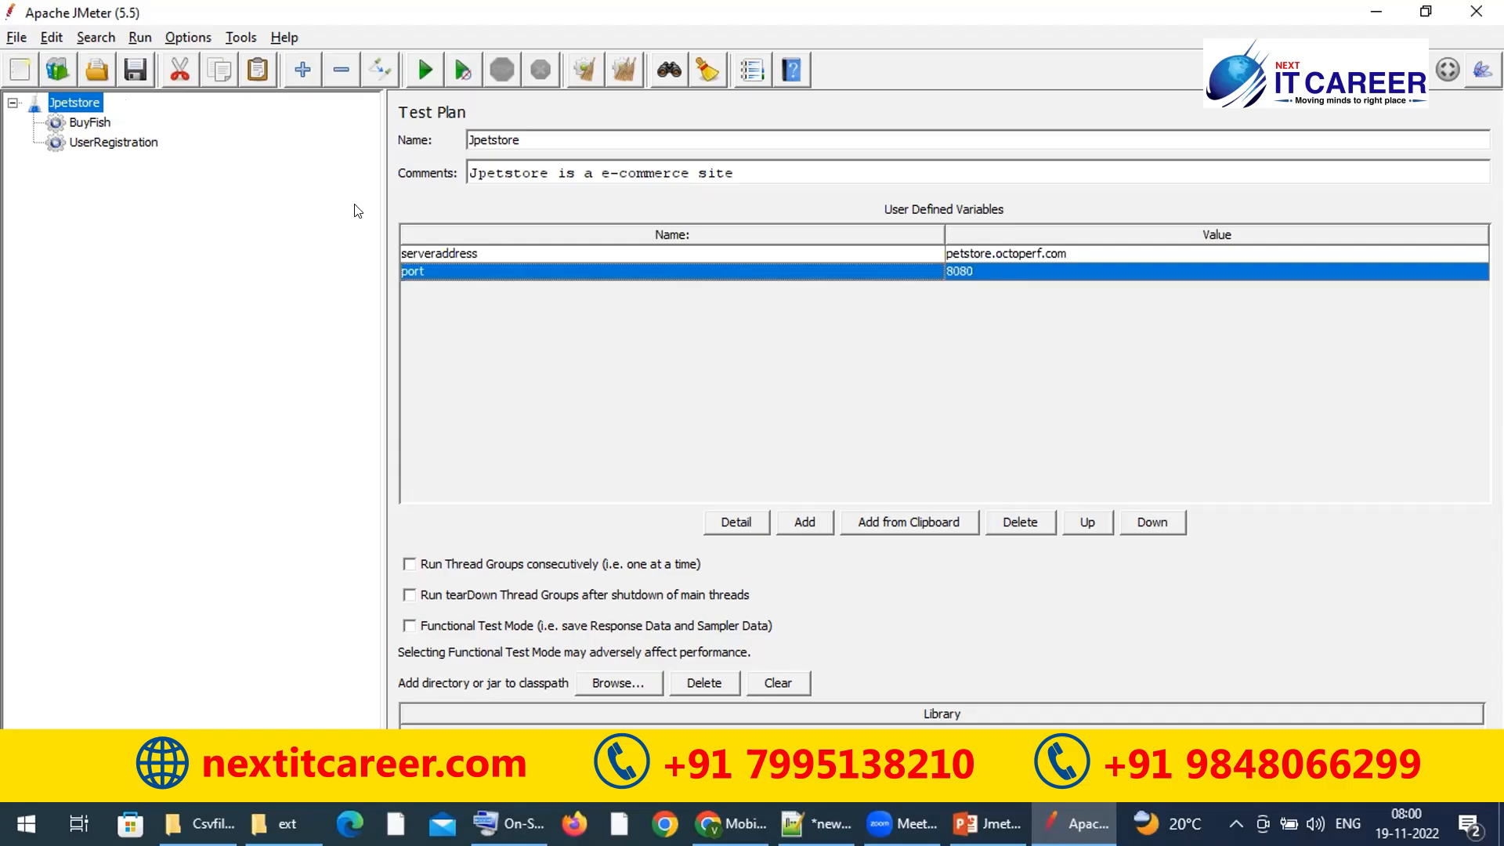
# Step: Add a User Defined Variables config element under BuyFish and disable it with Ctrl+T
pyautogui.click(92, 123)
pyautogui.rightClick(97, 123)
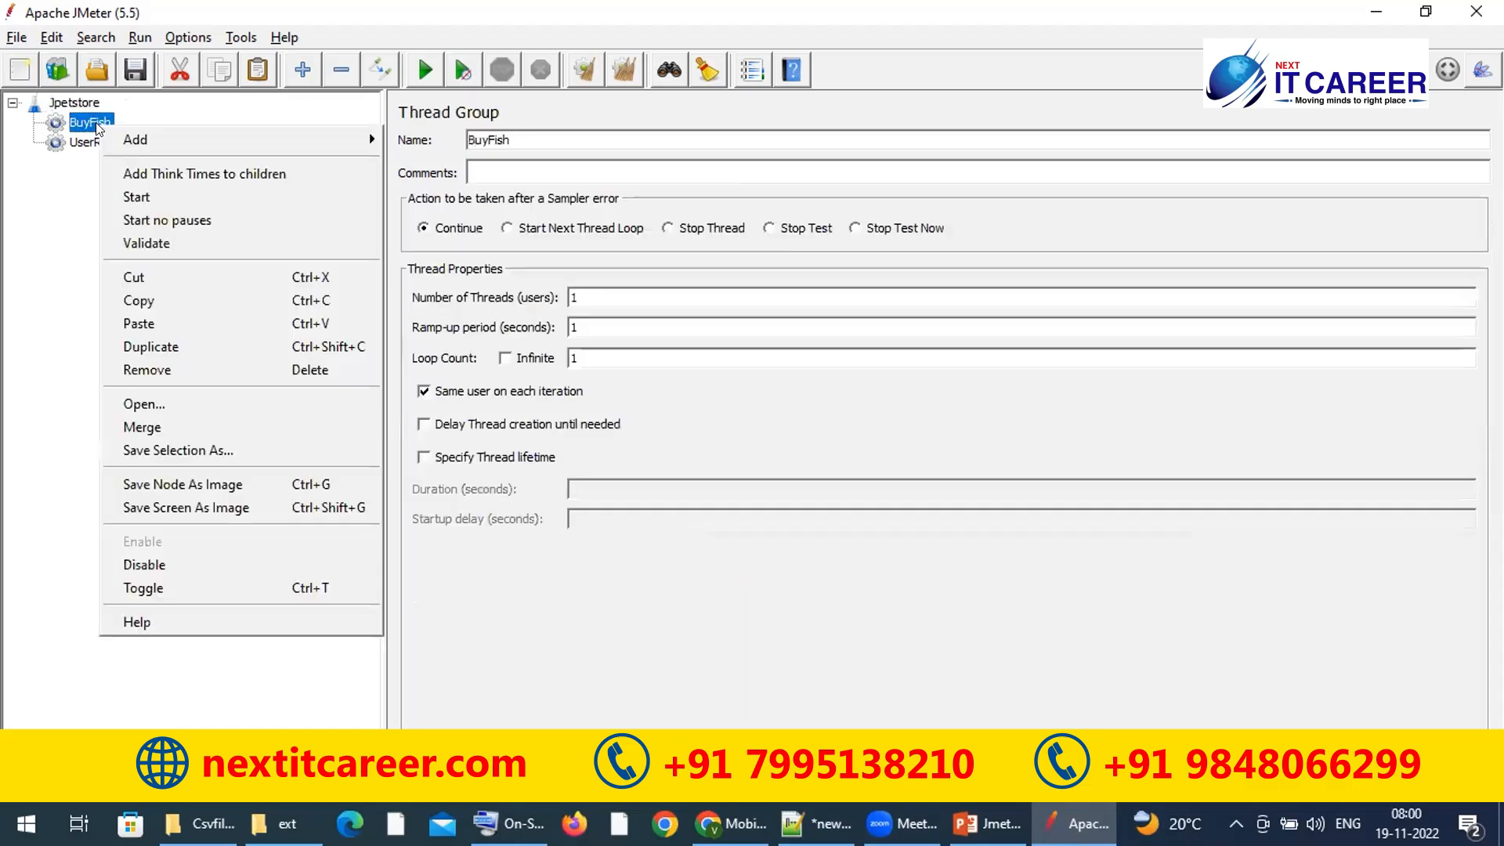
pyautogui.moveTo(265, 138)
pyautogui.moveTo(442, 139)
pyautogui.moveTo(464, 359)
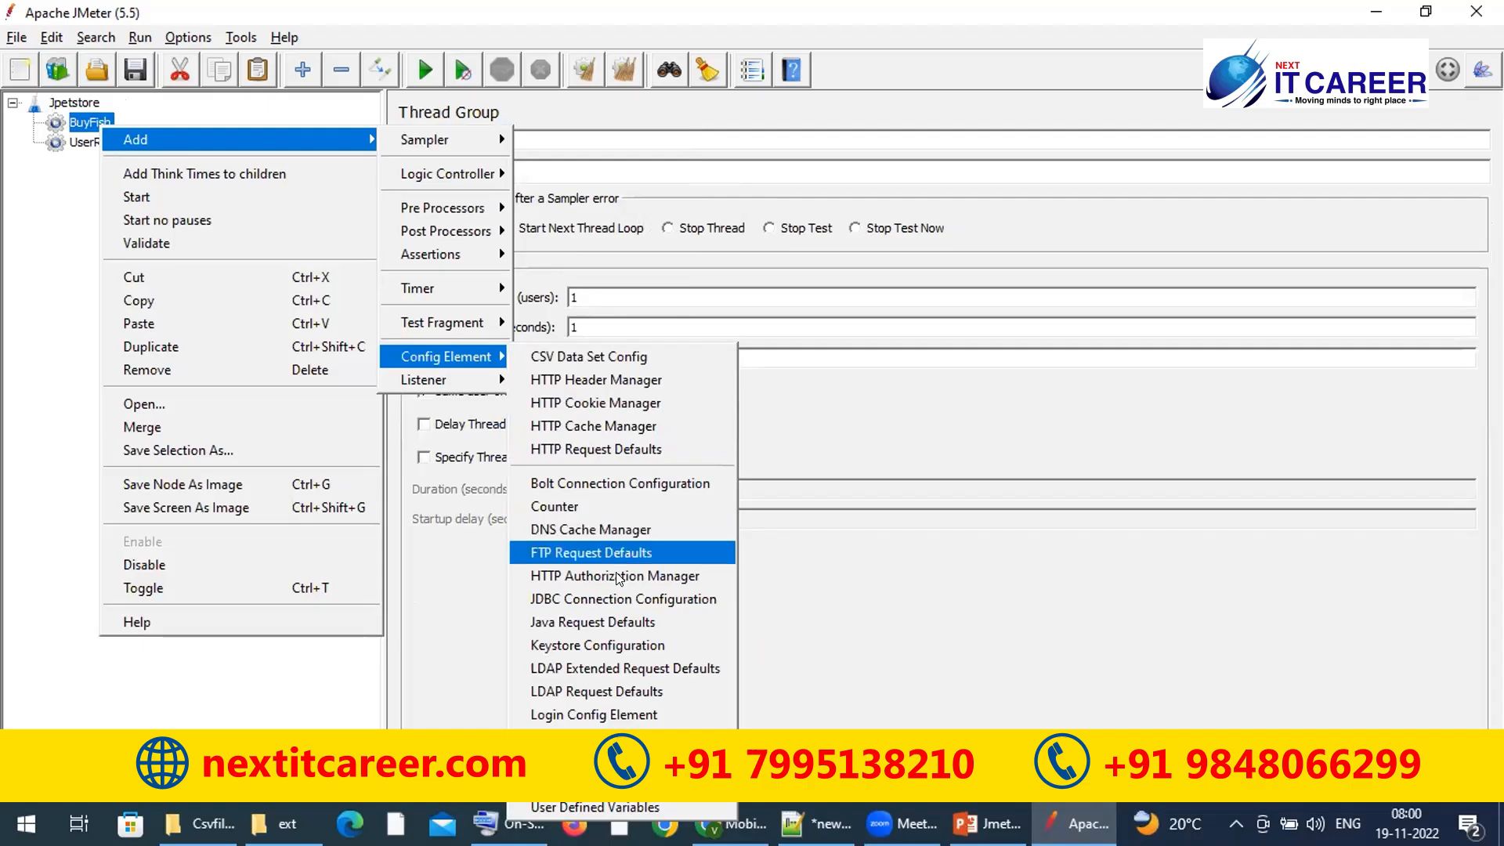
pyautogui.click(583, 803)
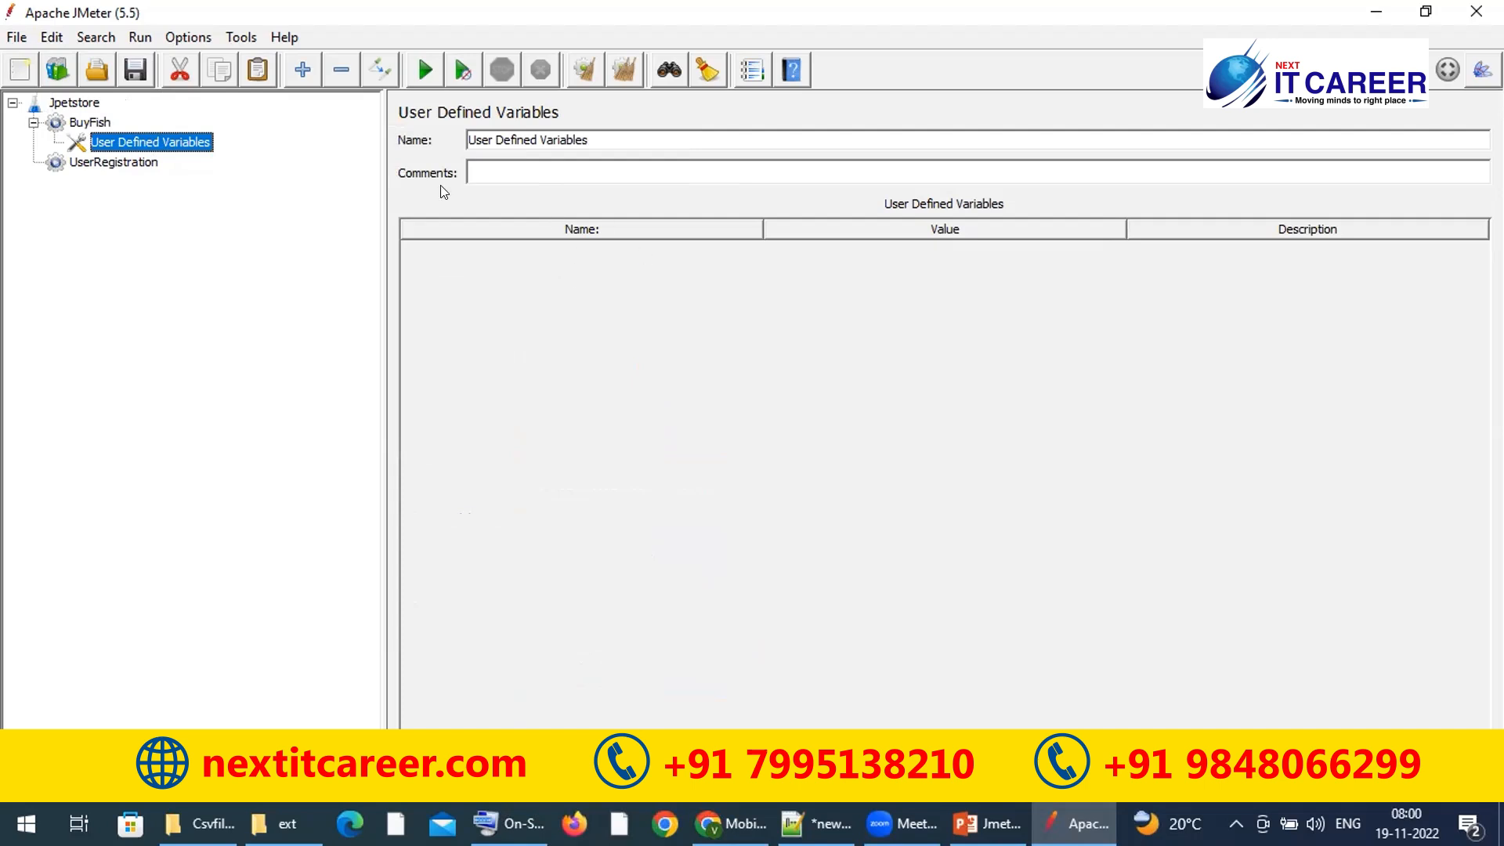
pyautogui.click(79, 126)
pyautogui.click(112, 141)
pyautogui.hotkey('ctrl', 't')
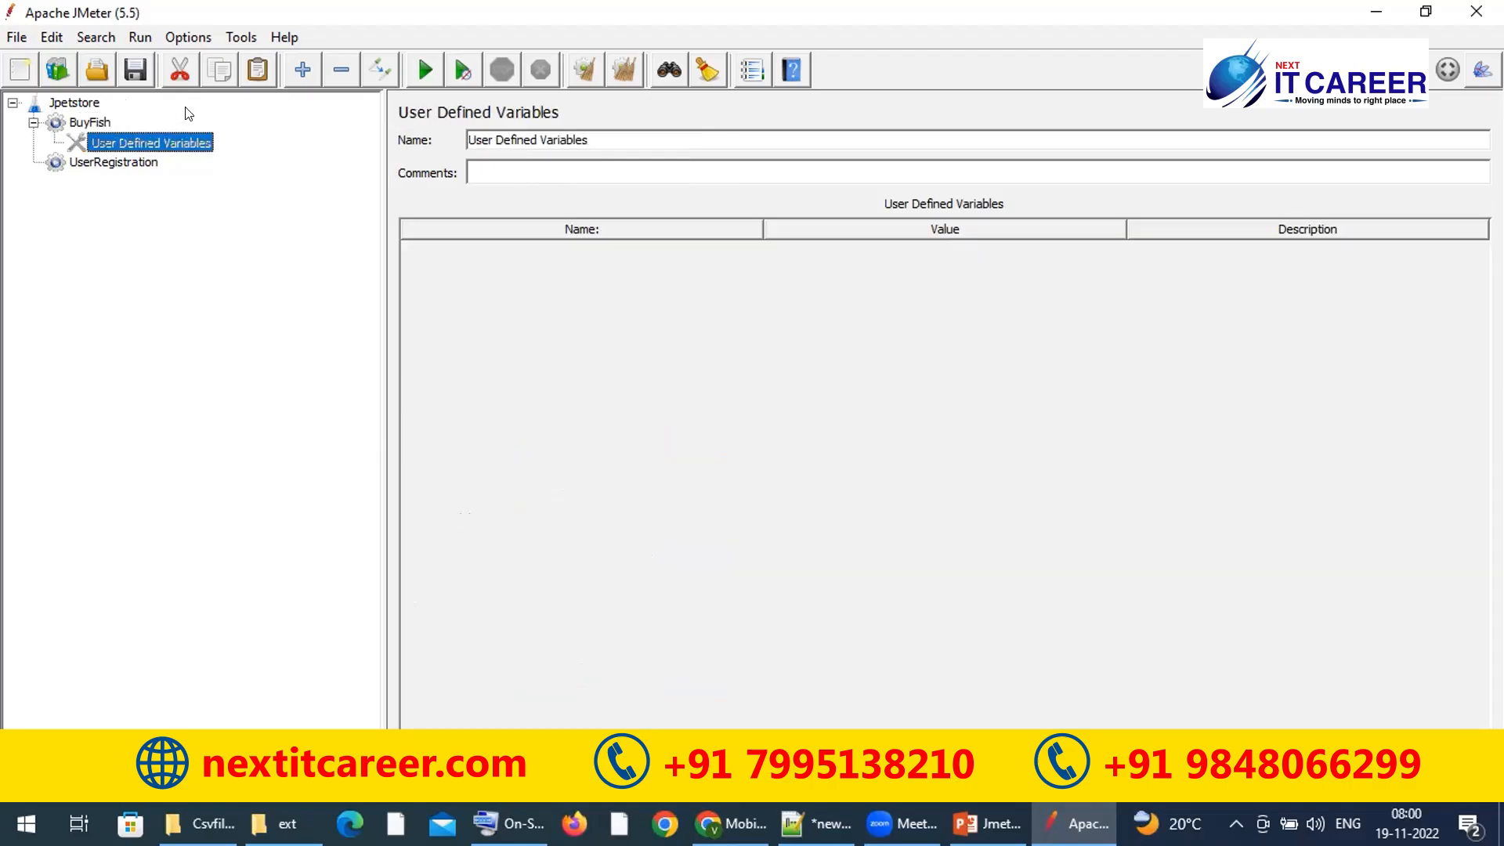
# Step: Review the test plan variables and BuyFish with its disabled variables element
pyautogui.click(79, 101)
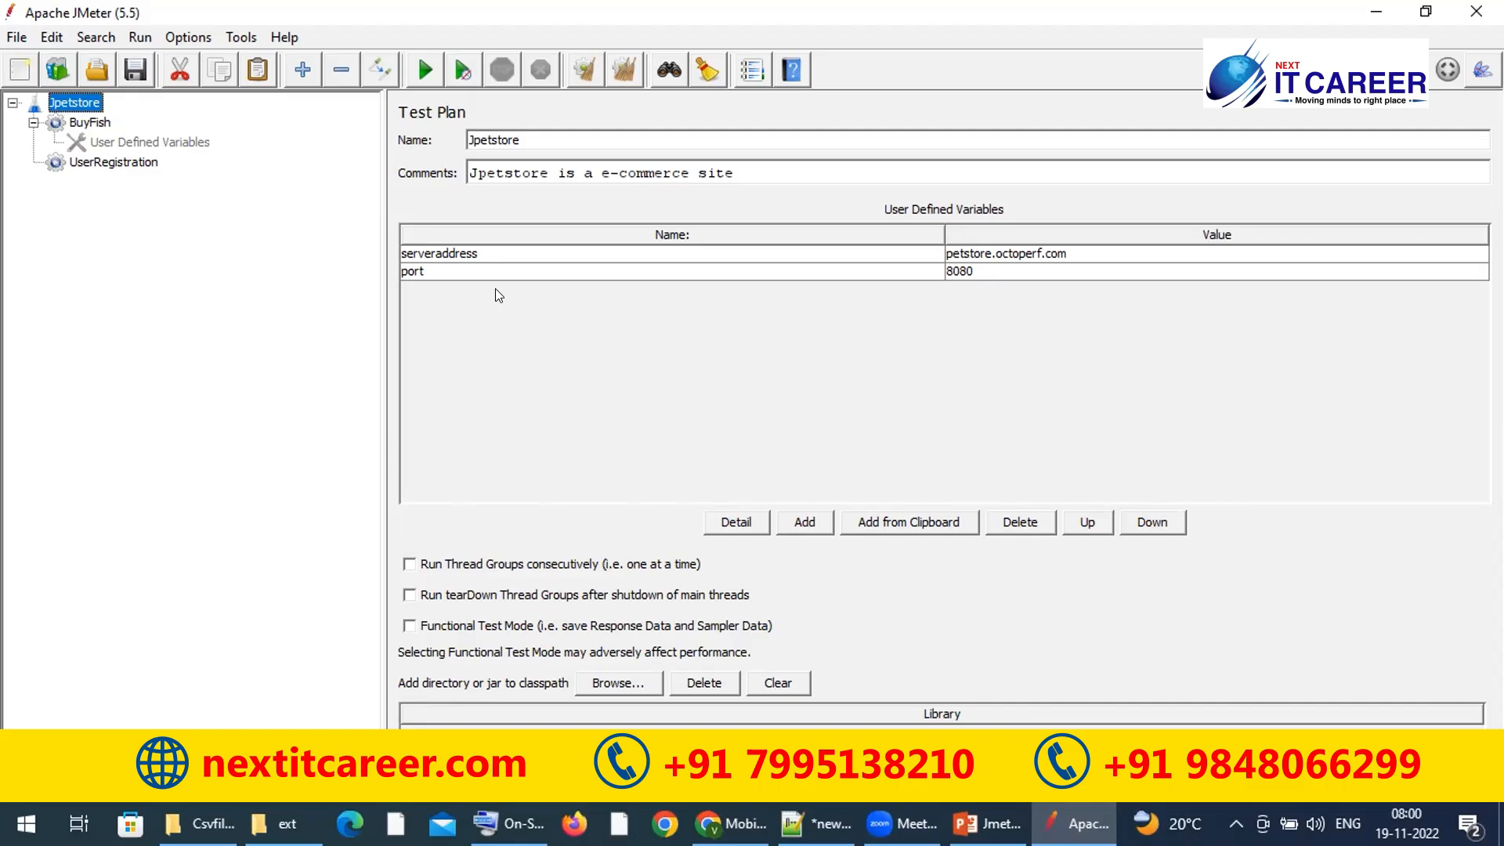
pyautogui.click(514, 275)
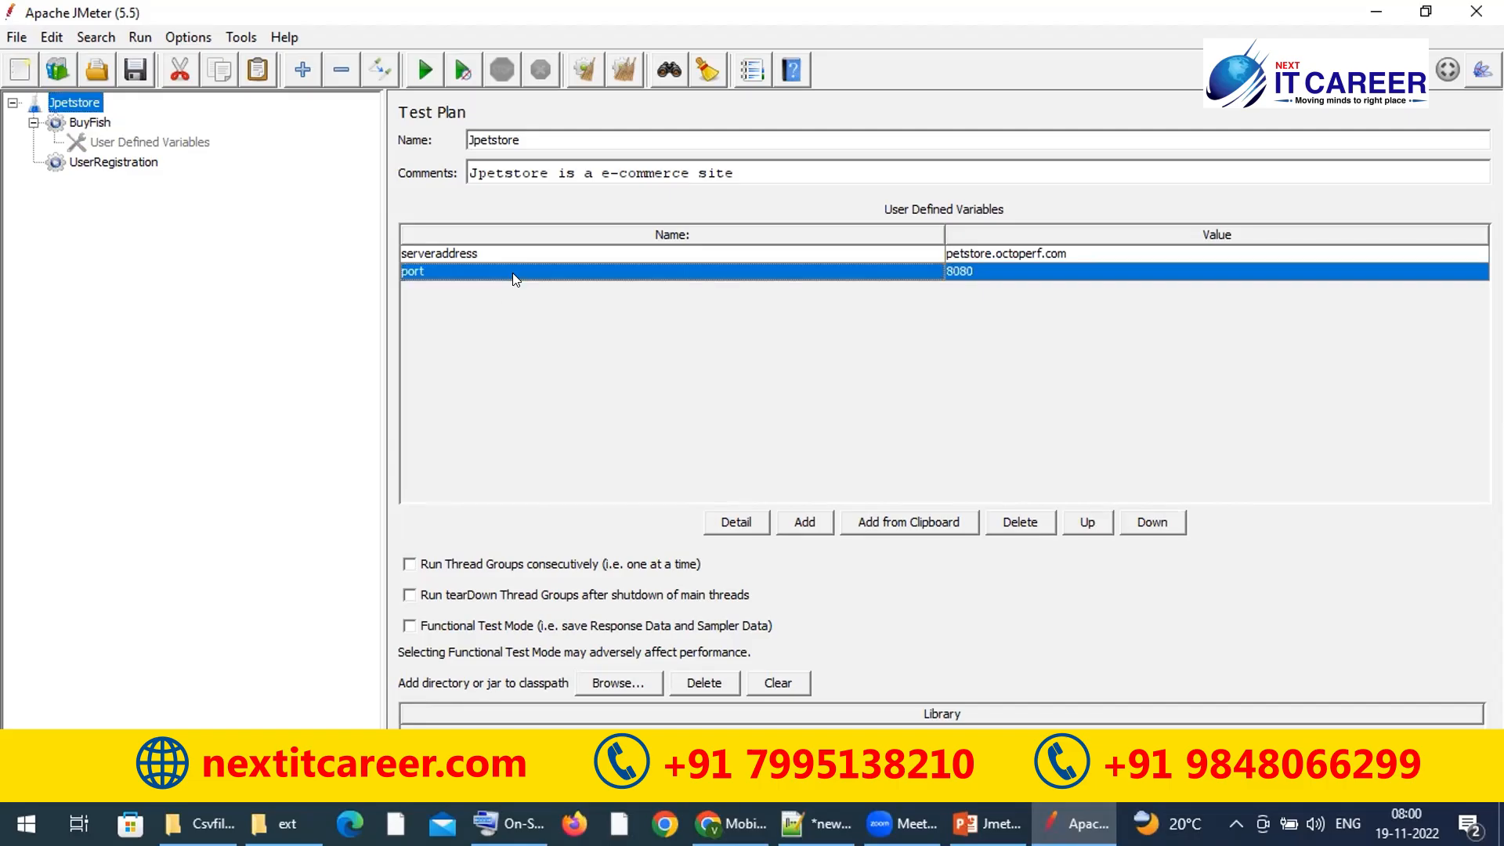
pyautogui.click(90, 123)
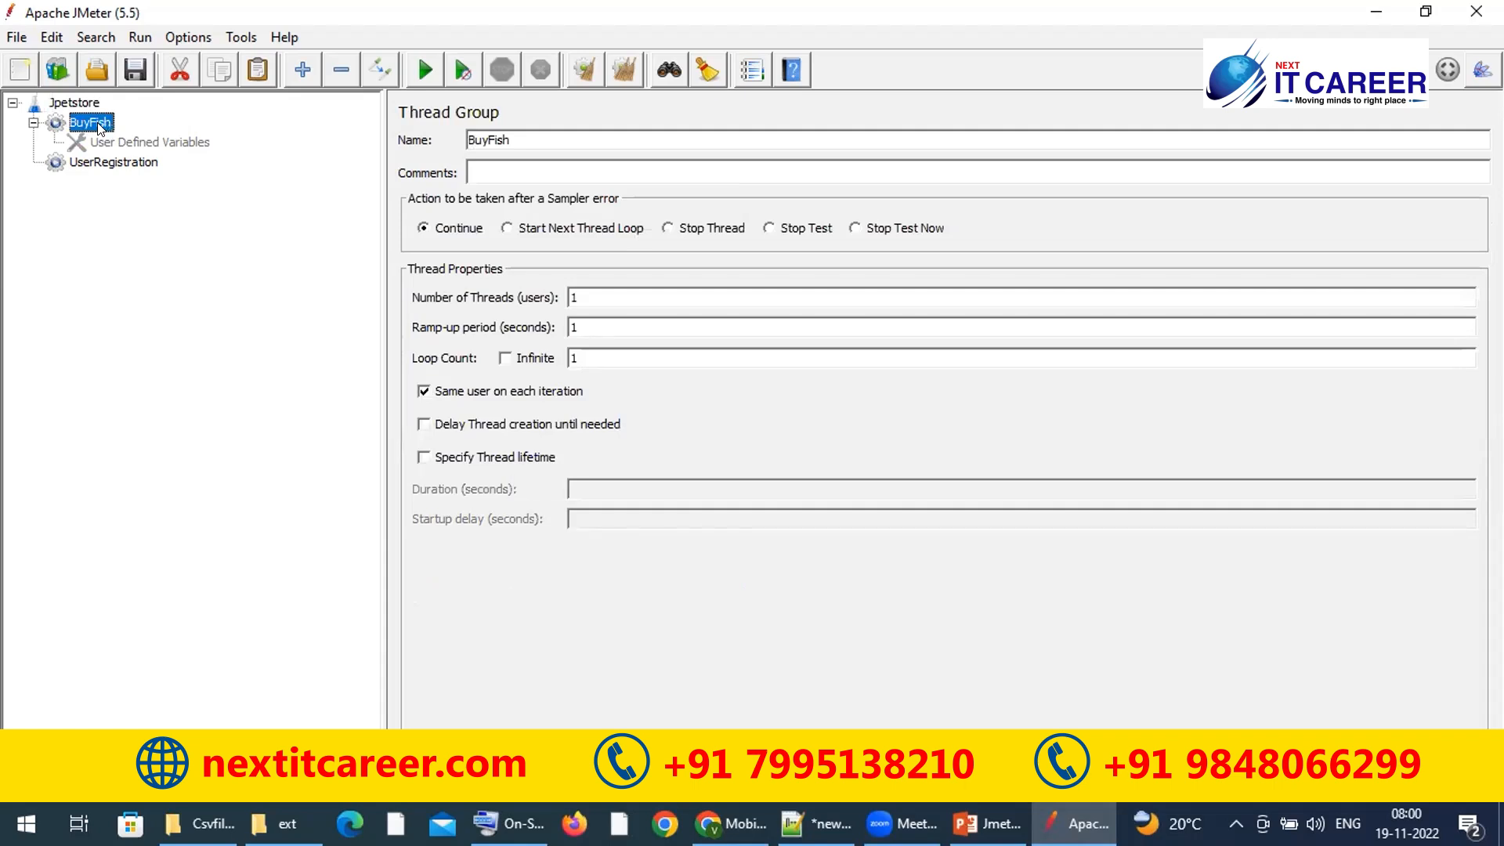
pyautogui.click(107, 135)
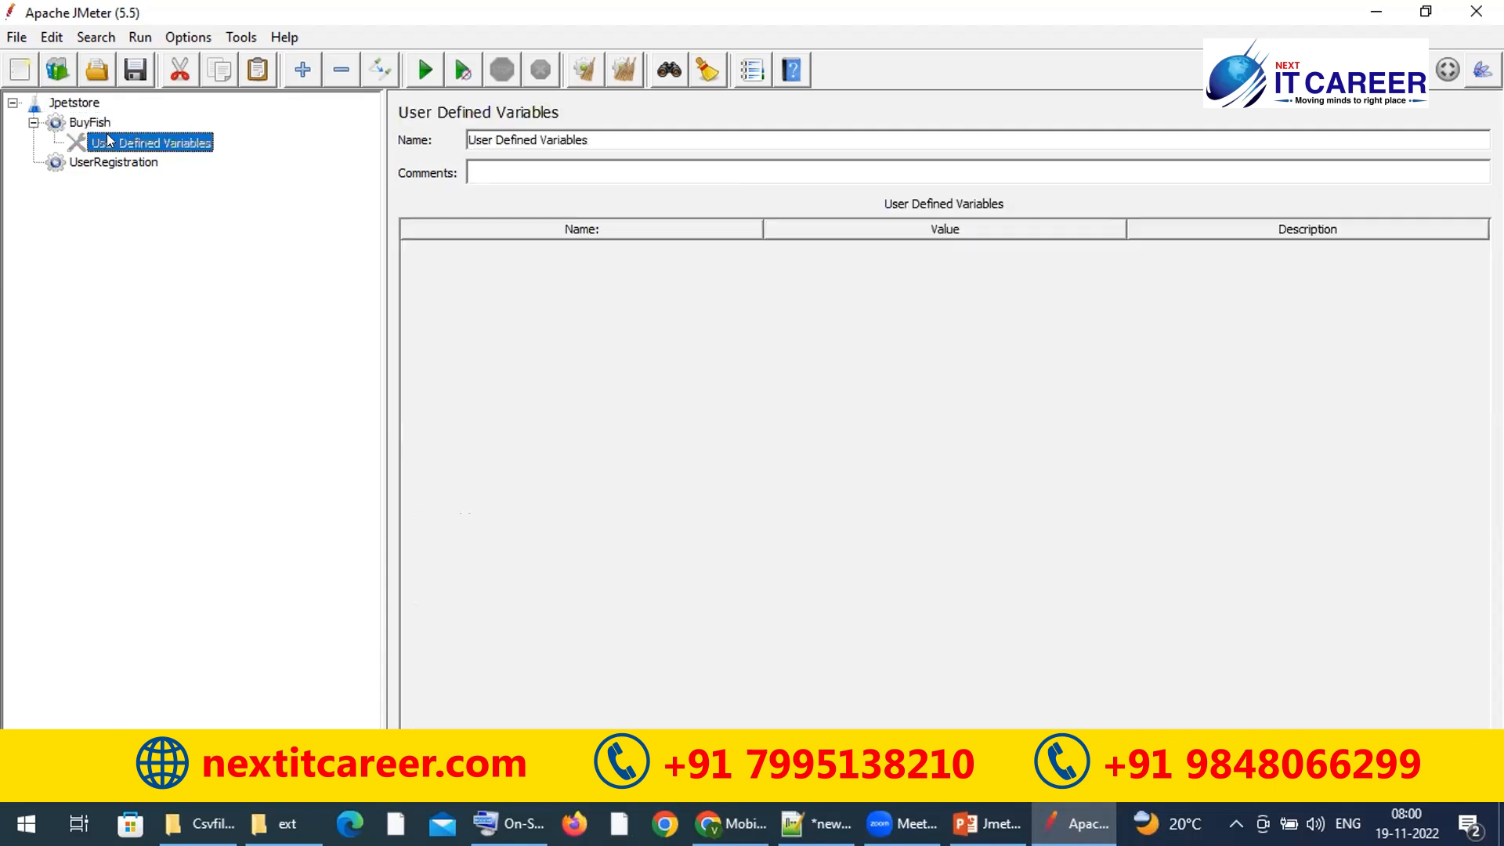
pyautogui.click(91, 119)
pyautogui.click(93, 104)
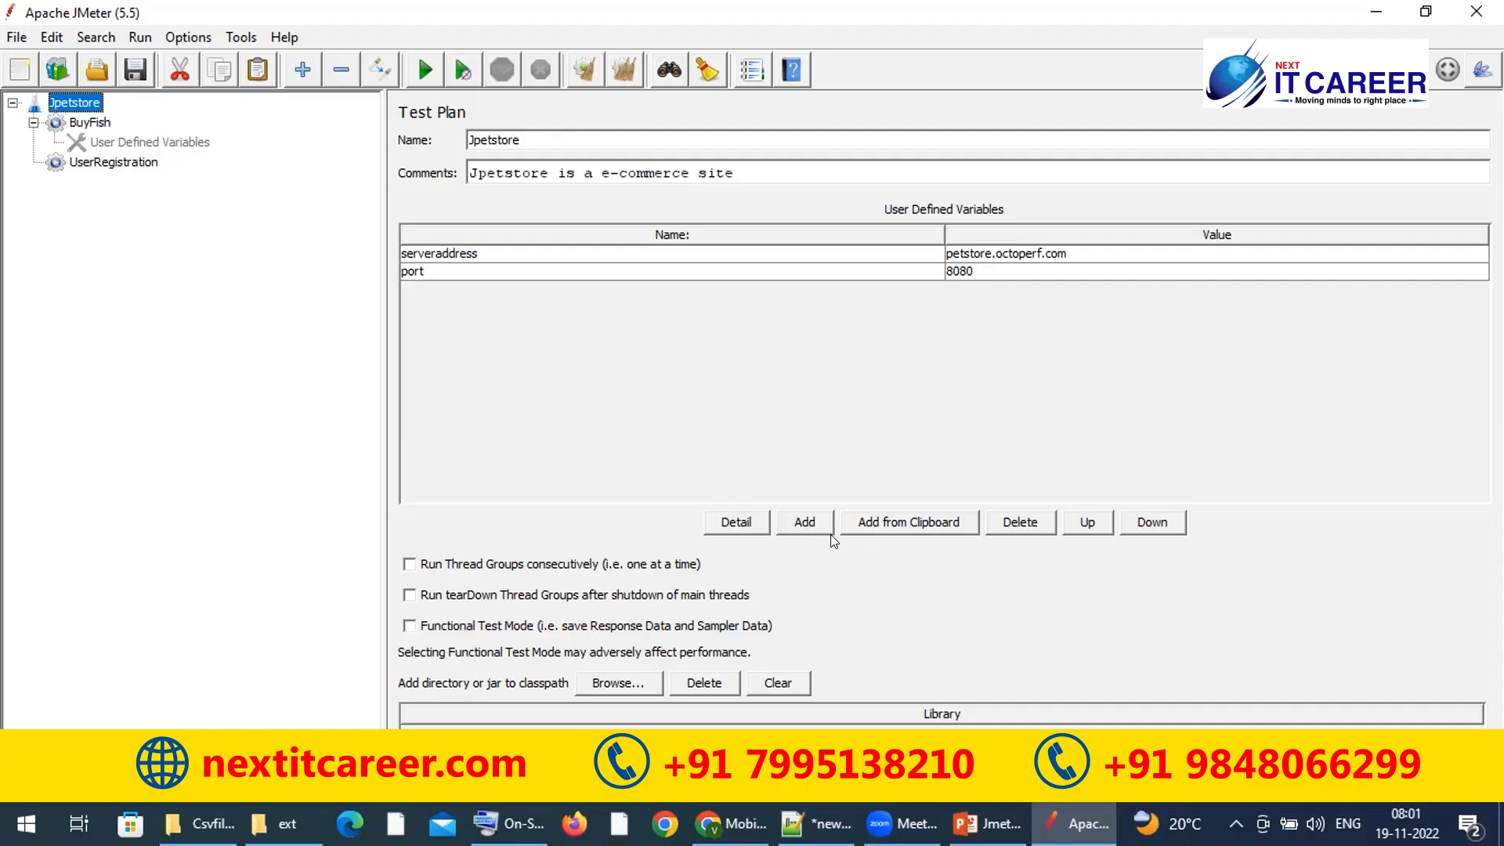
pyautogui.click(921, 522)
pyautogui.click(906, 527)
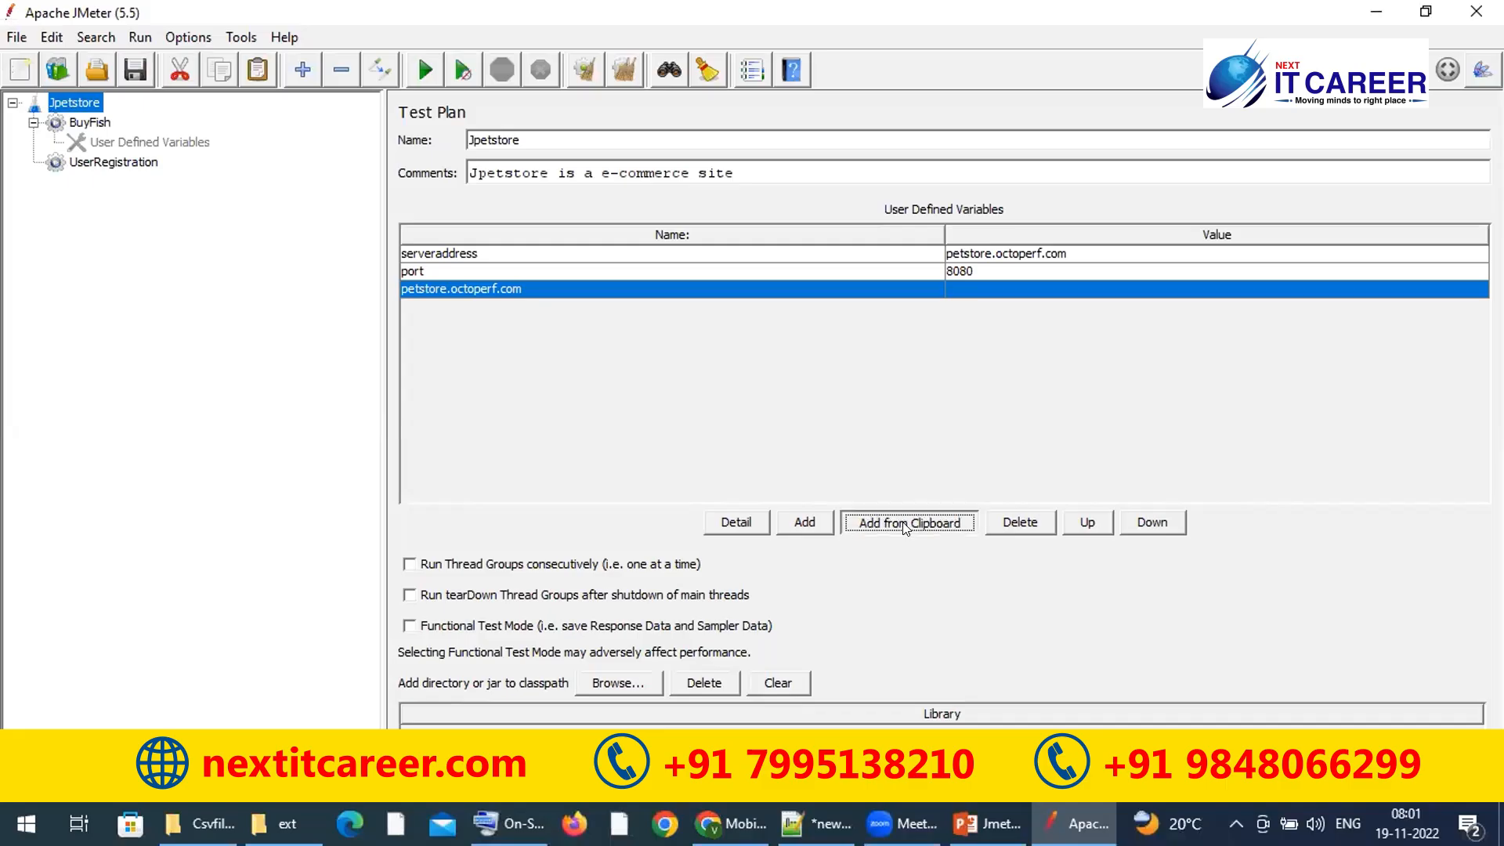
pyautogui.click(835, 288)
pyautogui.click(1020, 522)
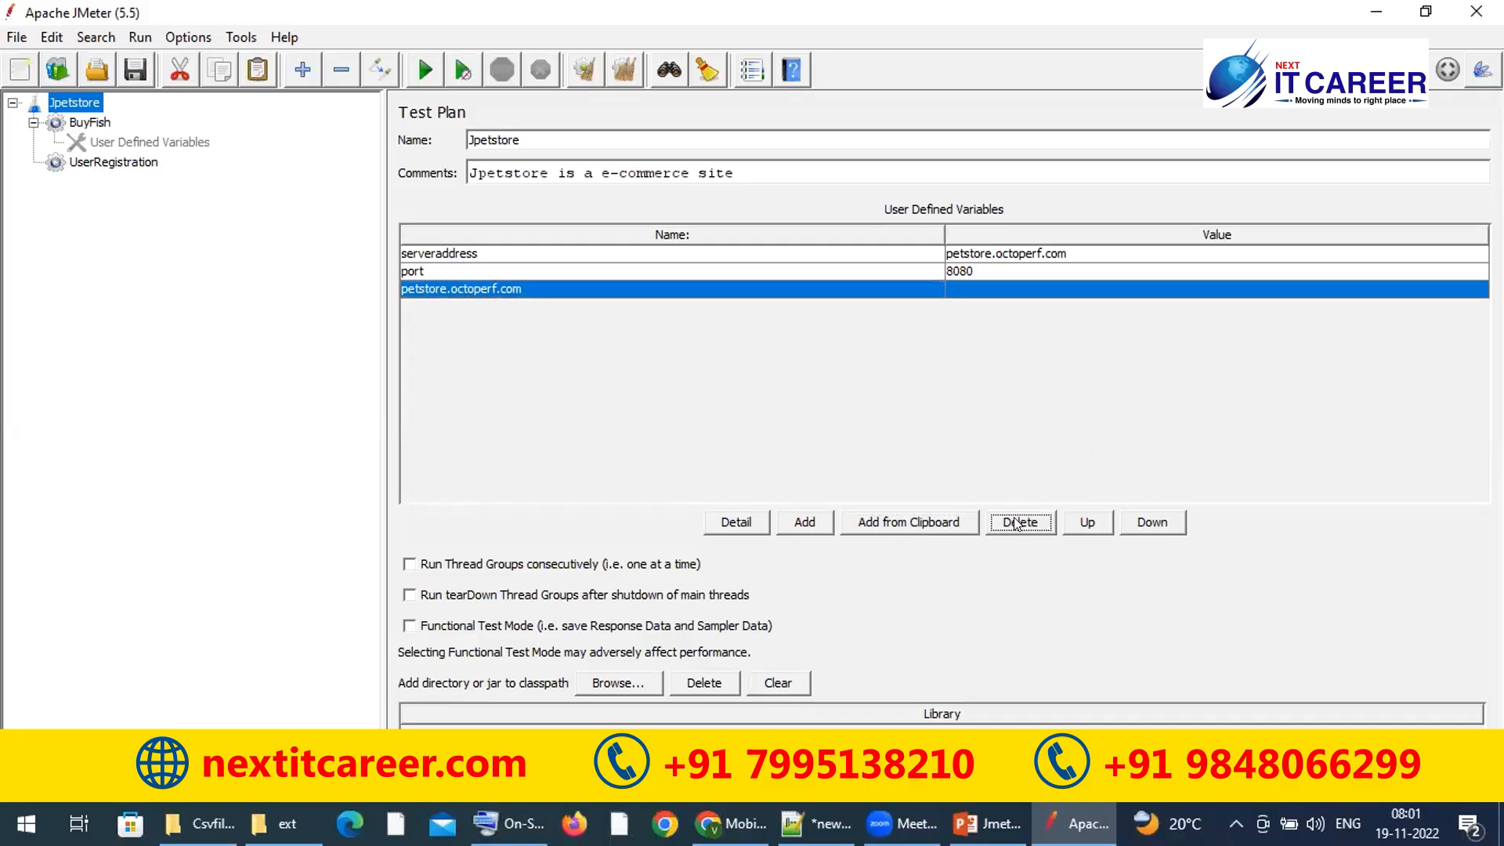
pyautogui.click(1020, 521)
pyautogui.click(1084, 523)
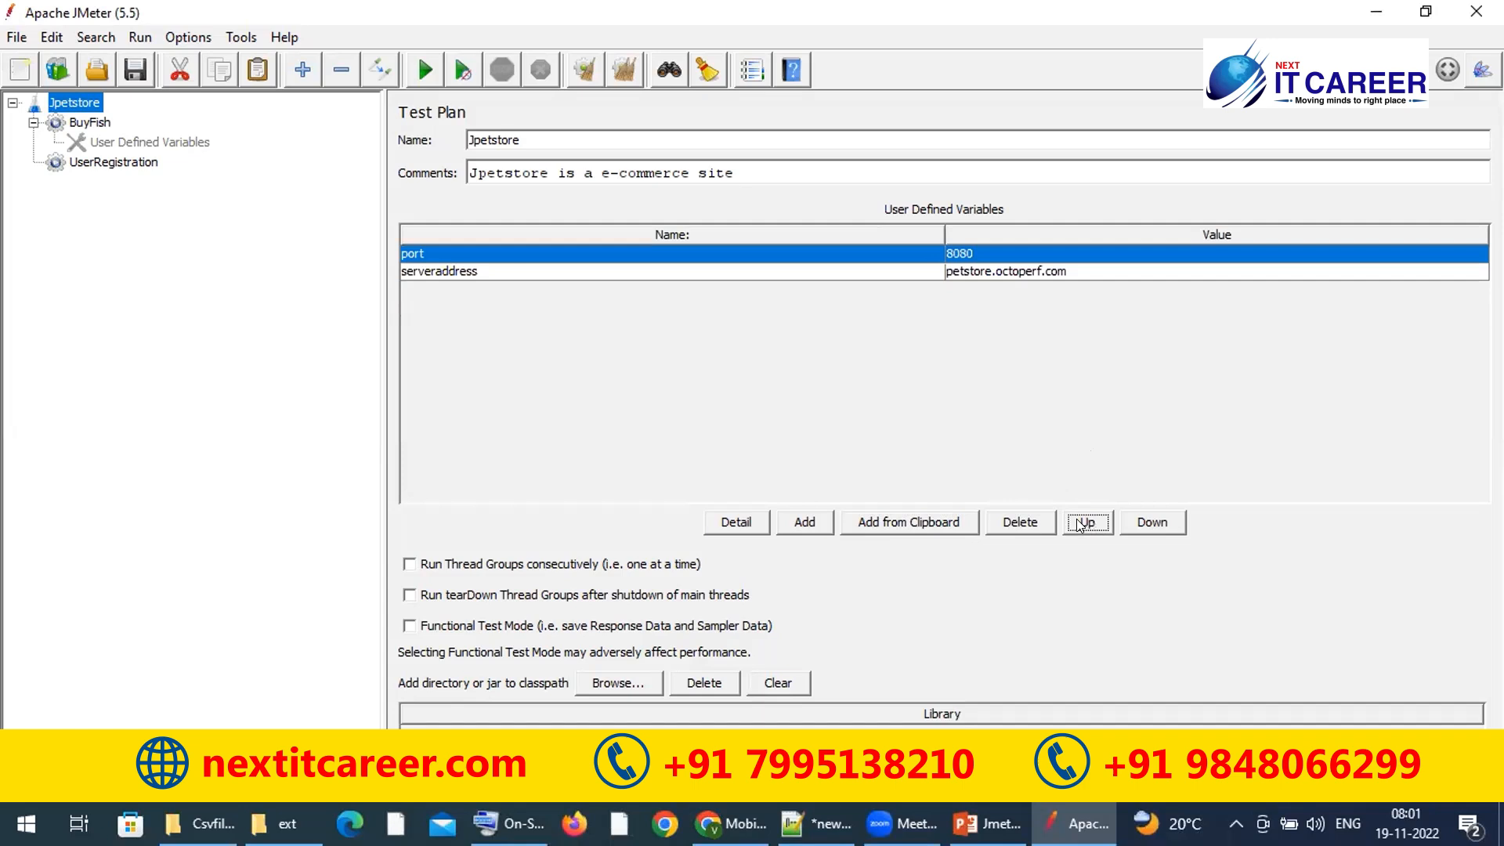
pyautogui.click(1149, 522)
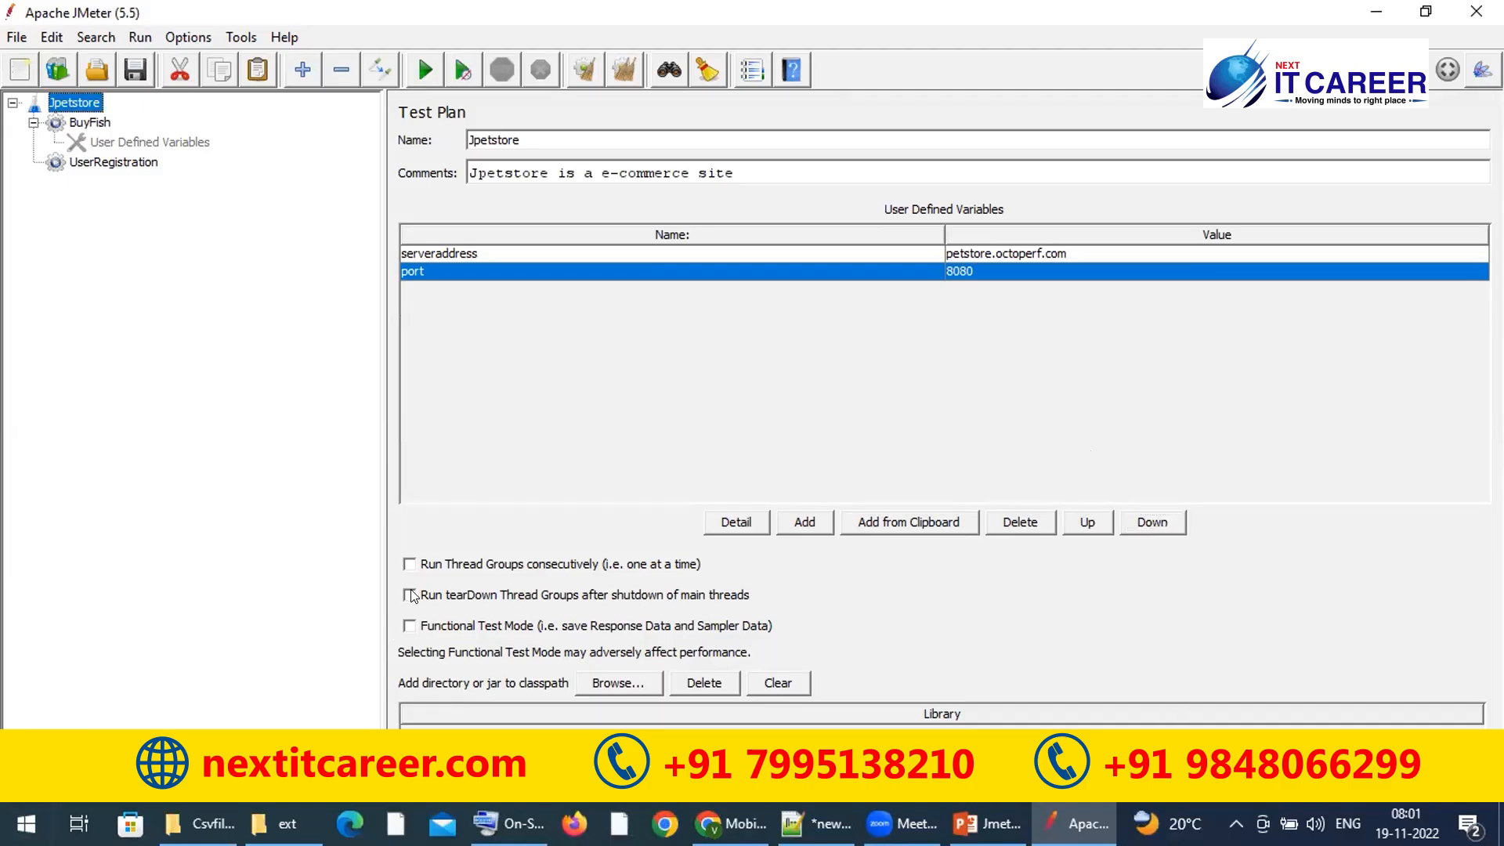
# Step: Make two copies of the UserRegistration thread group
pyautogui.click(409, 565)
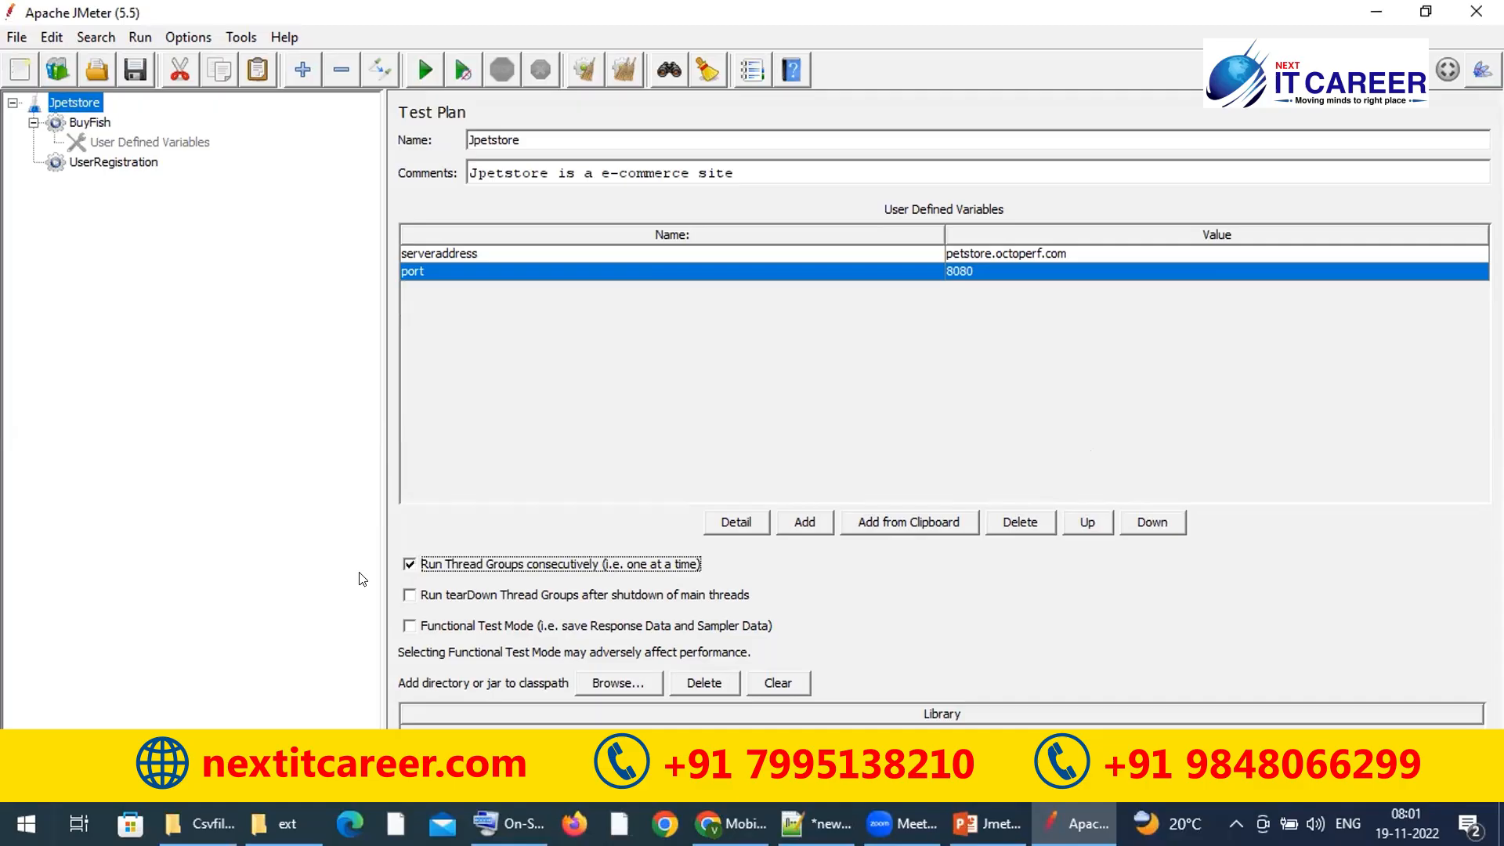
pyautogui.click(409, 565)
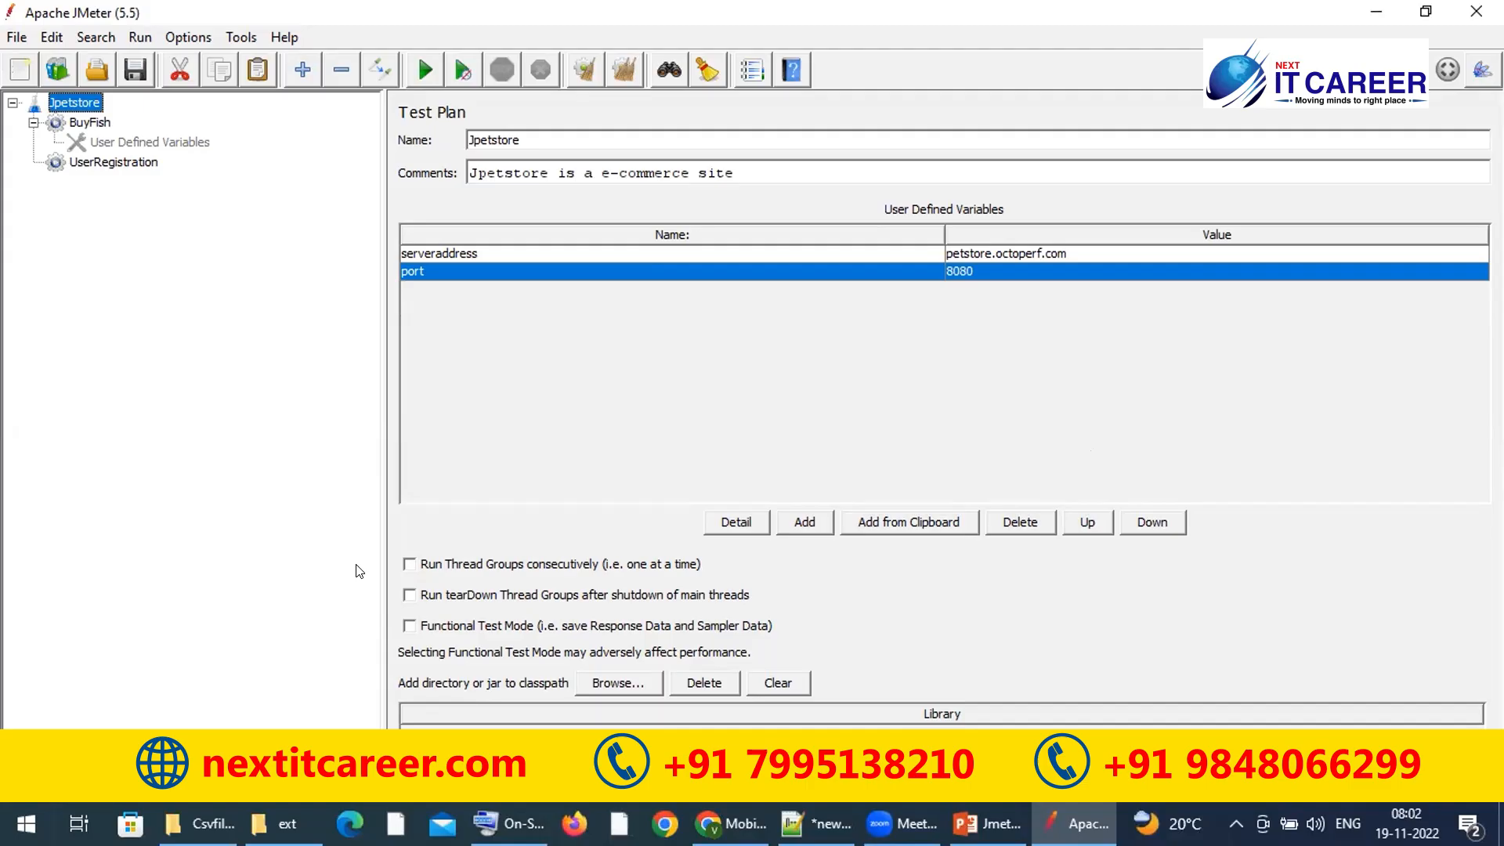
pyautogui.click(108, 164)
pyautogui.hotkey('ctrl', 'c')
pyautogui.click(92, 109)
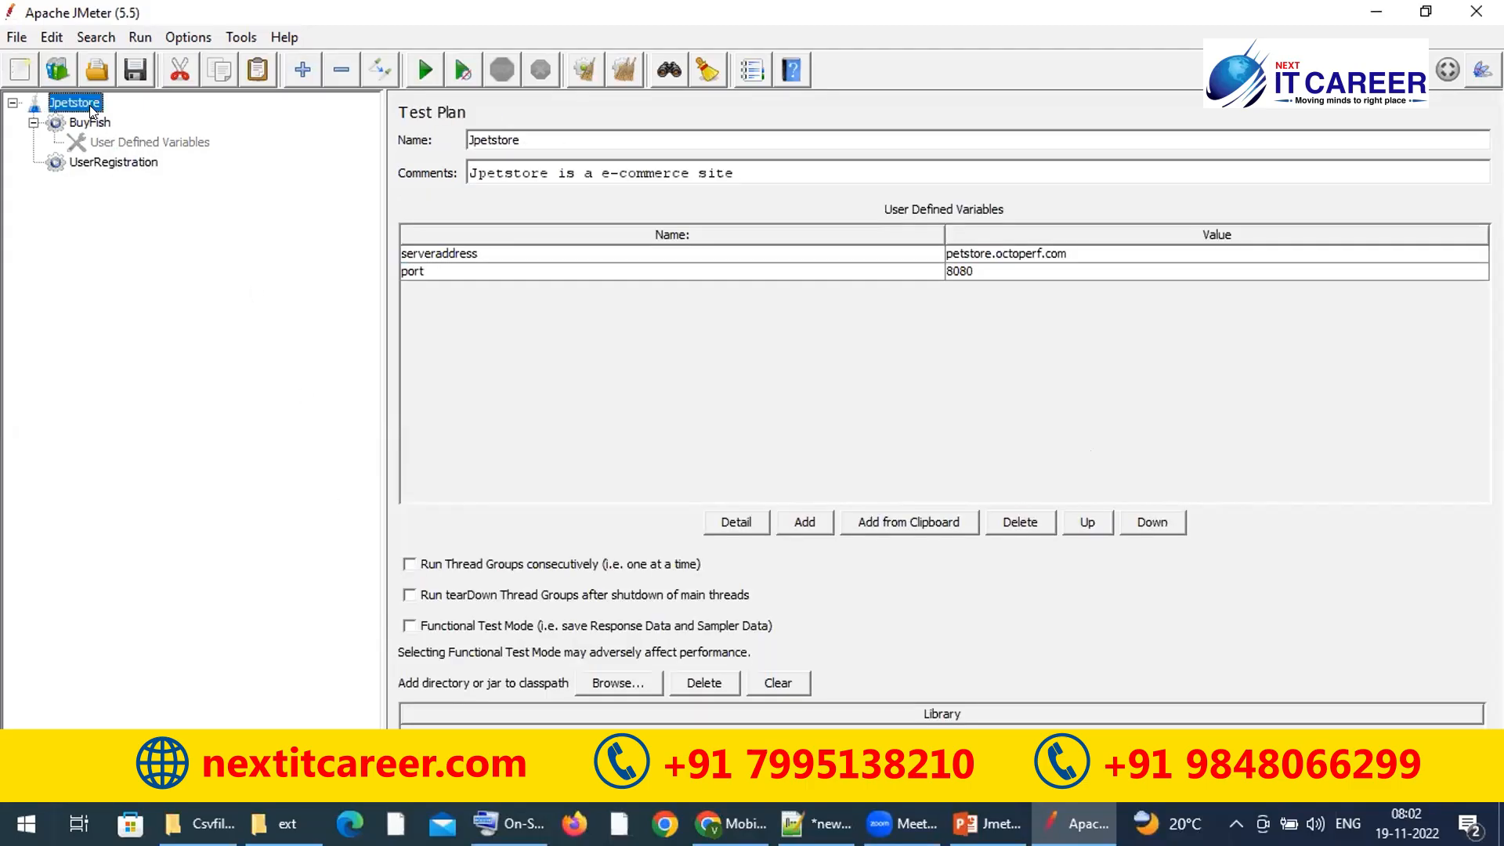
pyautogui.hotkey('ctrl', 'v')
pyautogui.hotkey('ctrl', 'v')
# Step: Rename the copies UserRegistration3 and UserRegistration4
pyautogui.click(111, 184)
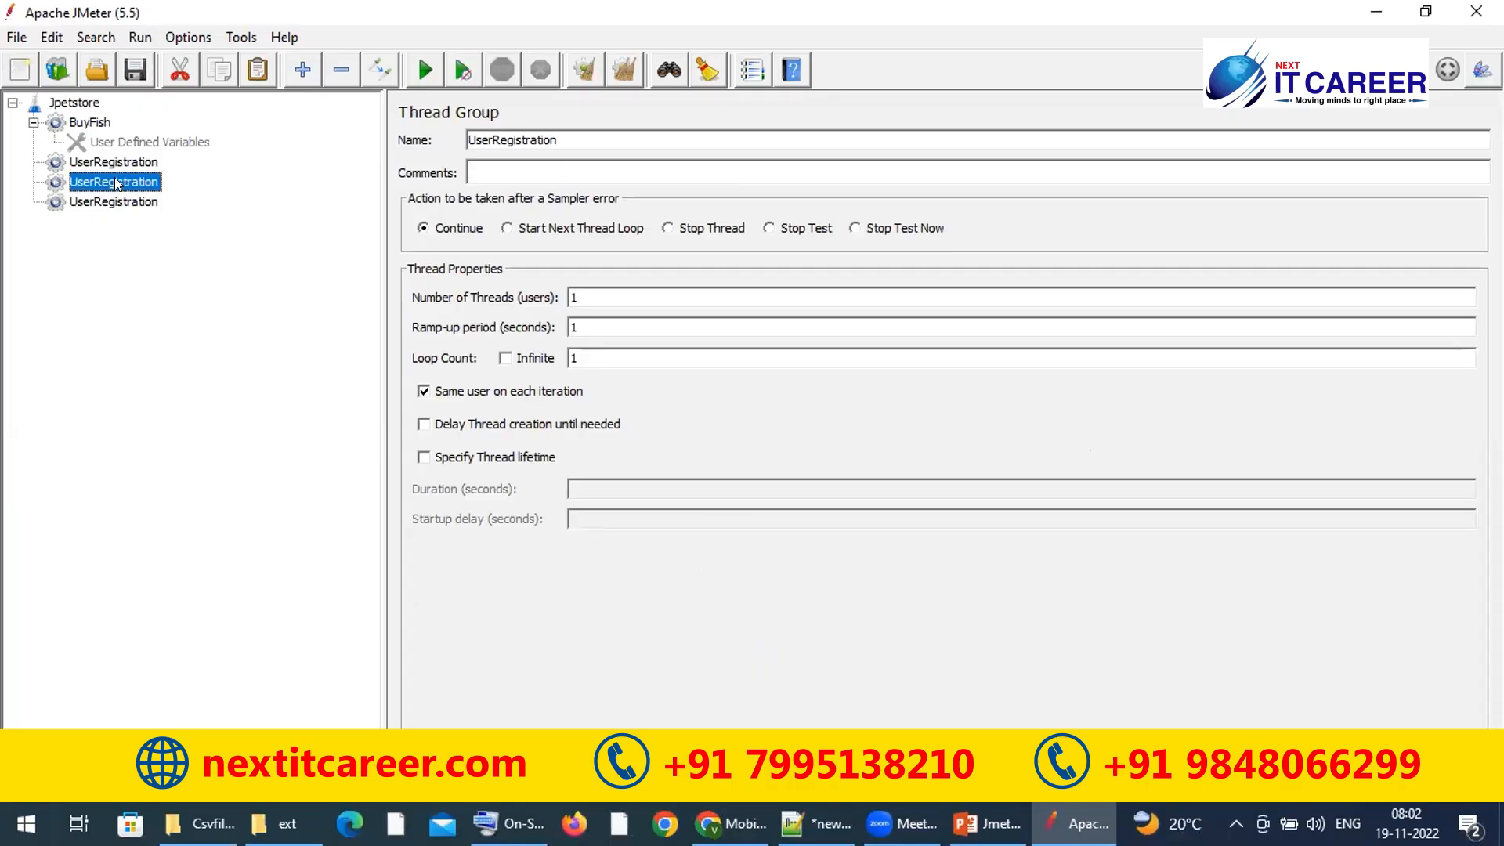
pyautogui.click(577, 131)
pyautogui.write('3')
pyautogui.click(104, 202)
pyautogui.click(632, 136)
pyautogui.write('4')
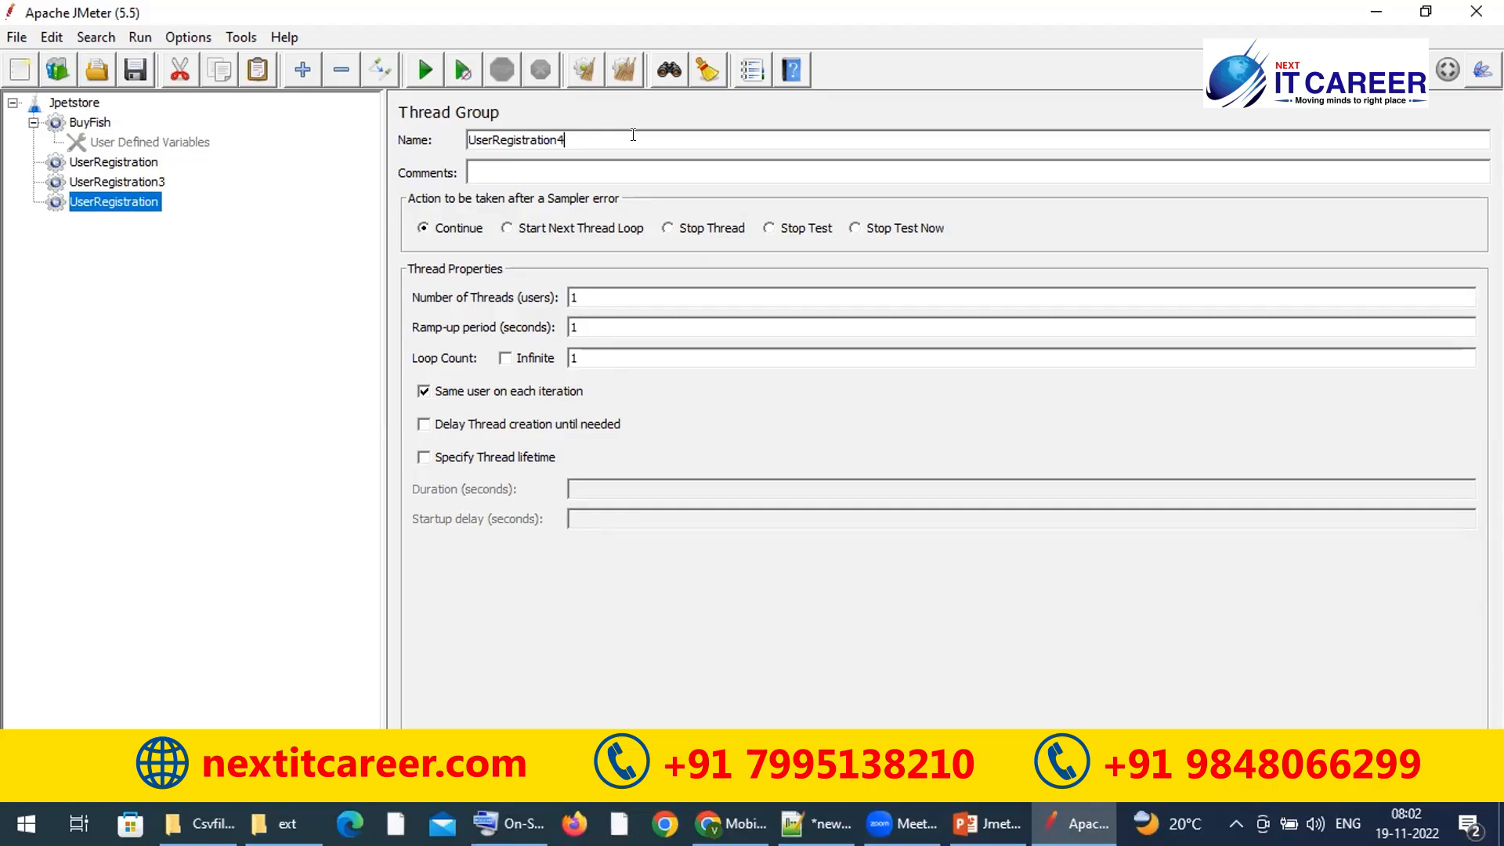
pyautogui.click(81, 104)
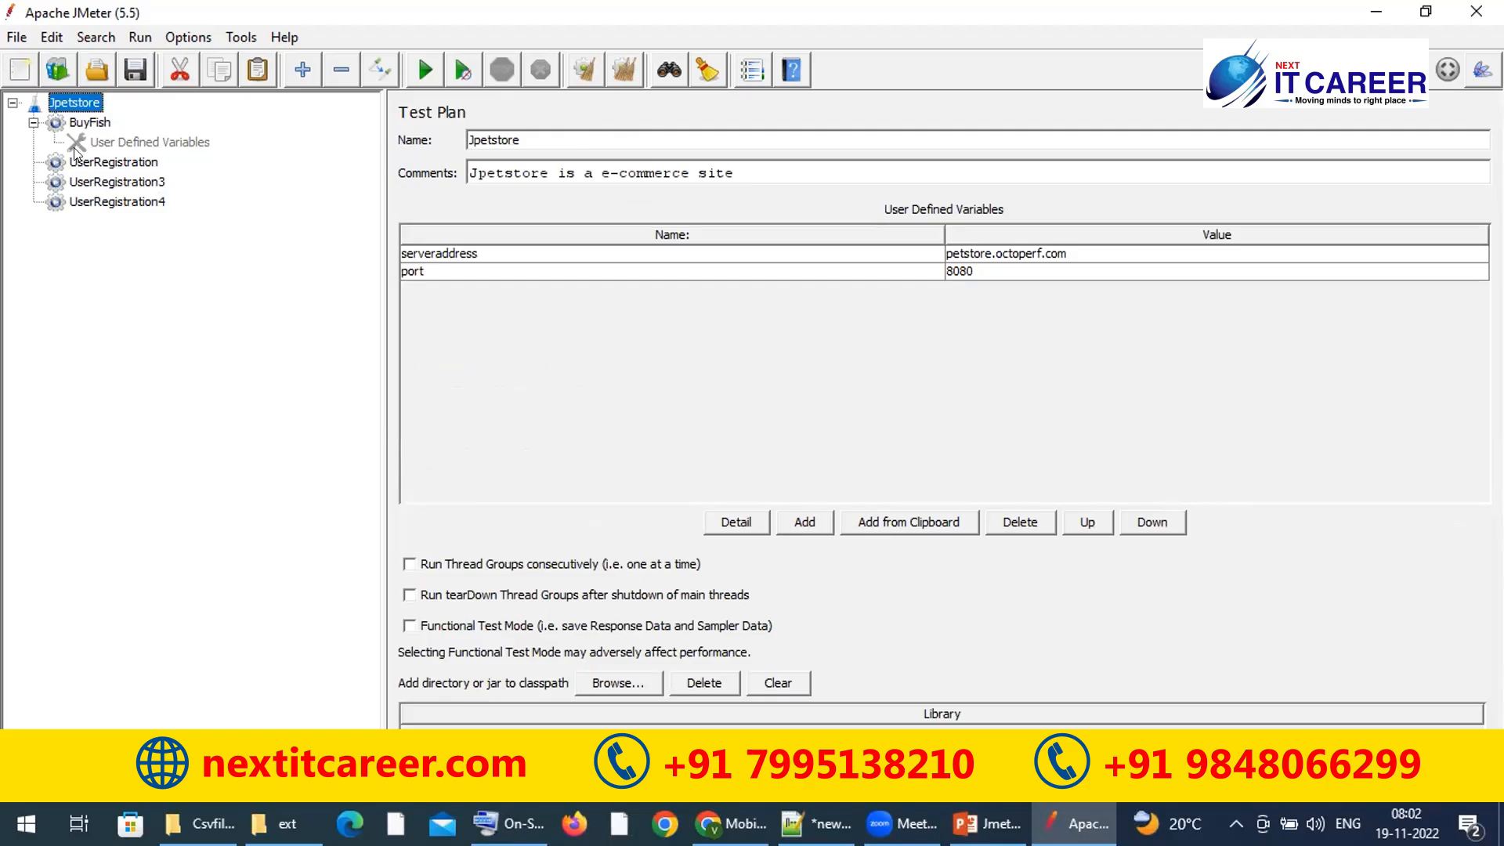
# Step: Collapse BuyFish and look through the thread groups, ending on the Jpetstore test plan
pyautogui.click(33, 123)
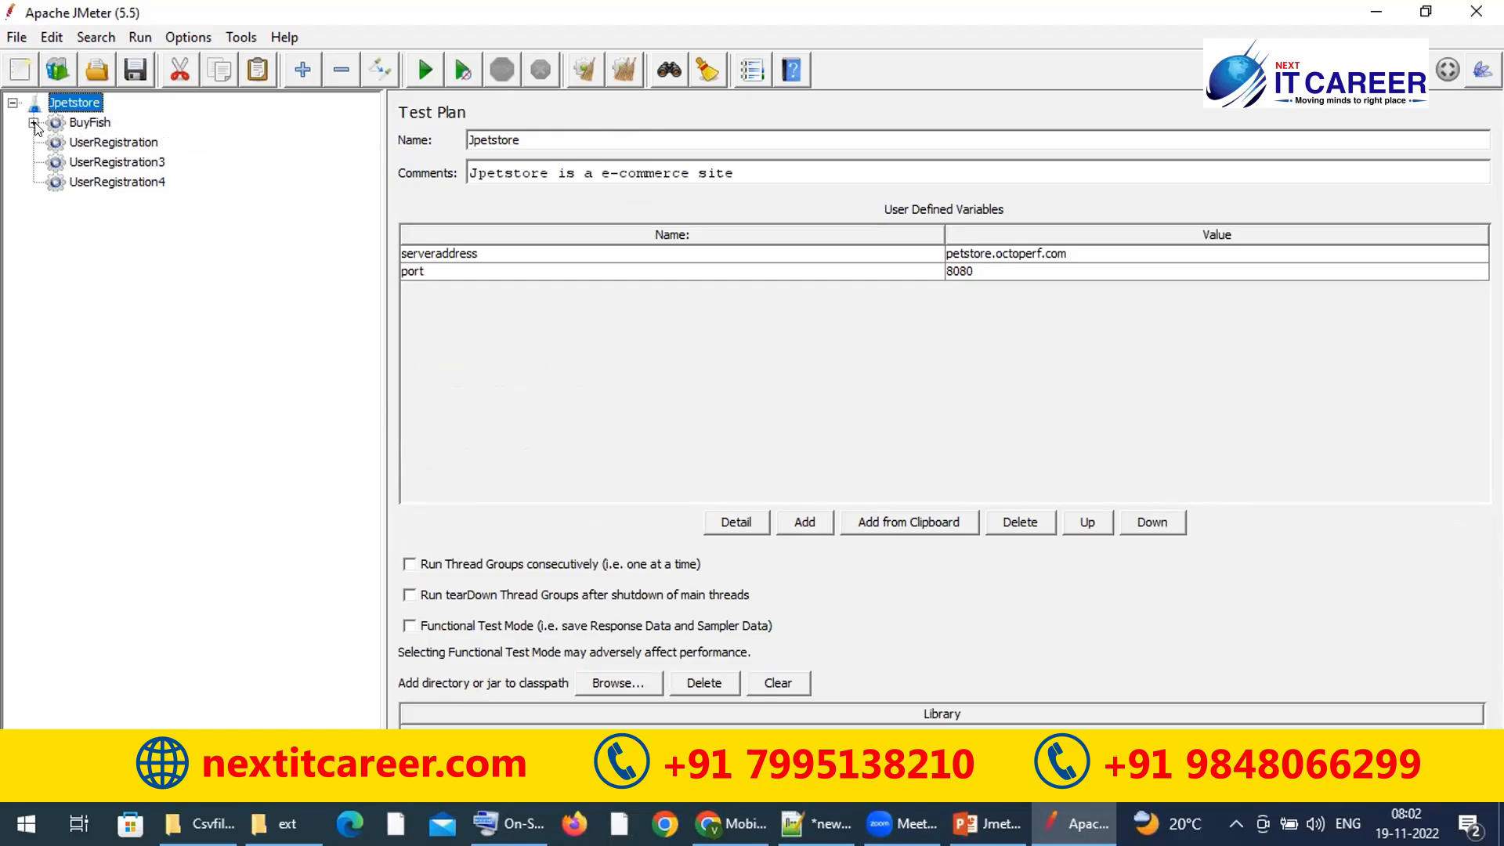
pyautogui.click(97, 125)
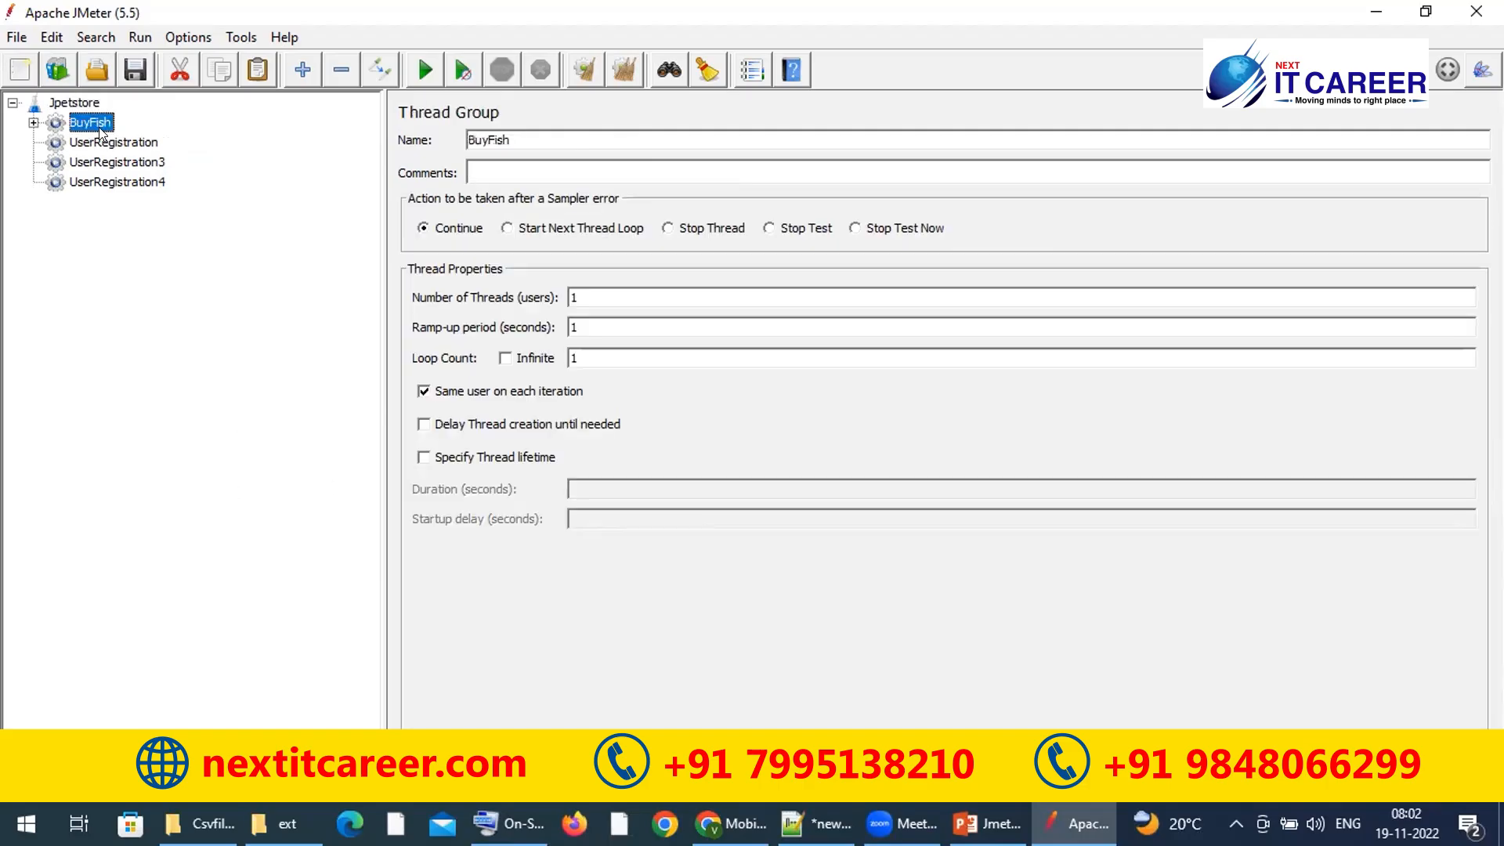
pyautogui.click(111, 143)
pyautogui.click(109, 179)
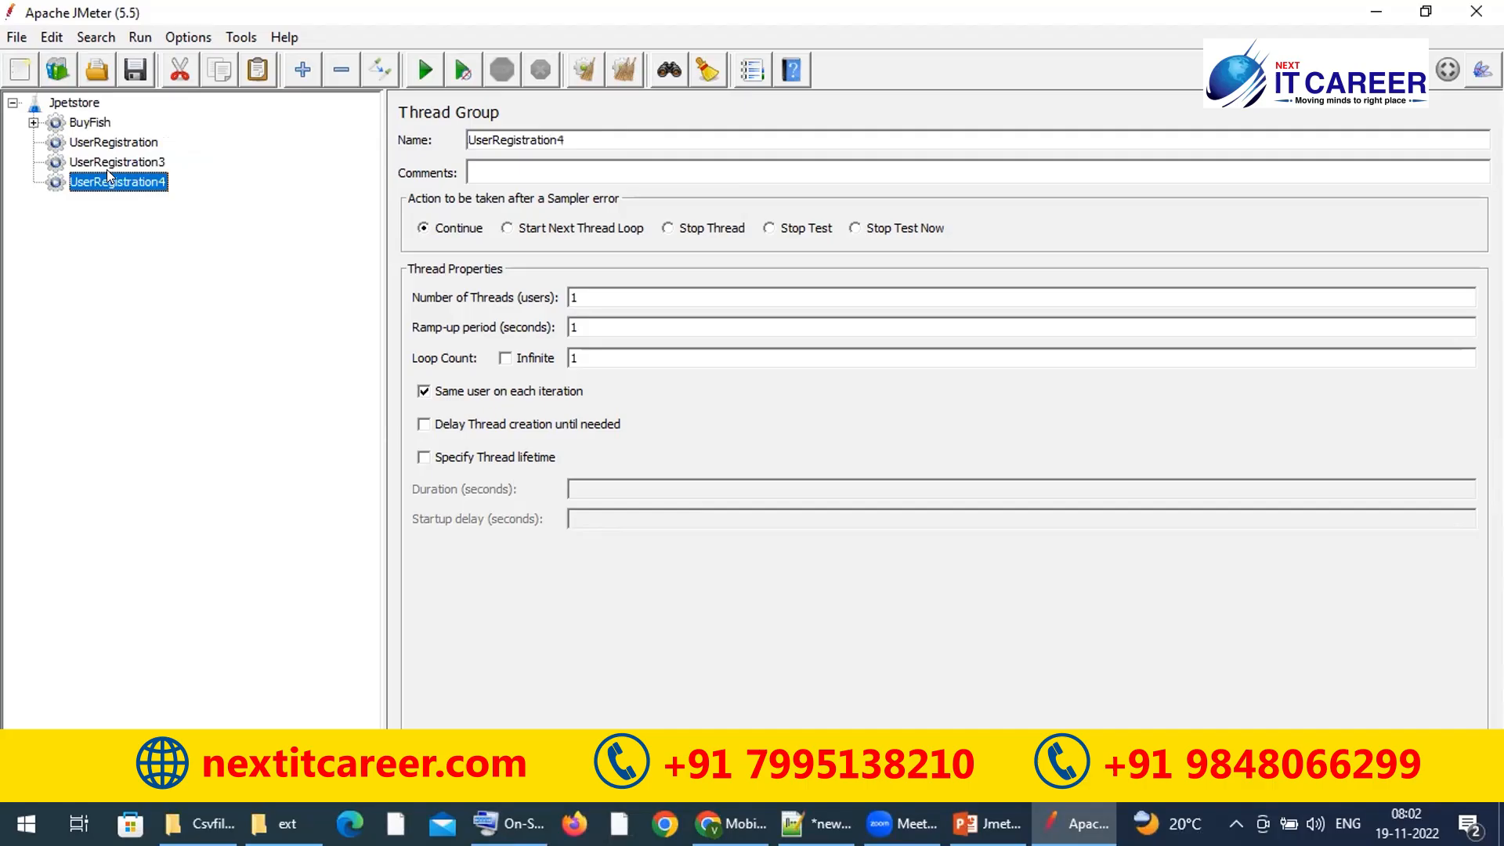
pyautogui.click(90, 123)
pyautogui.click(79, 102)
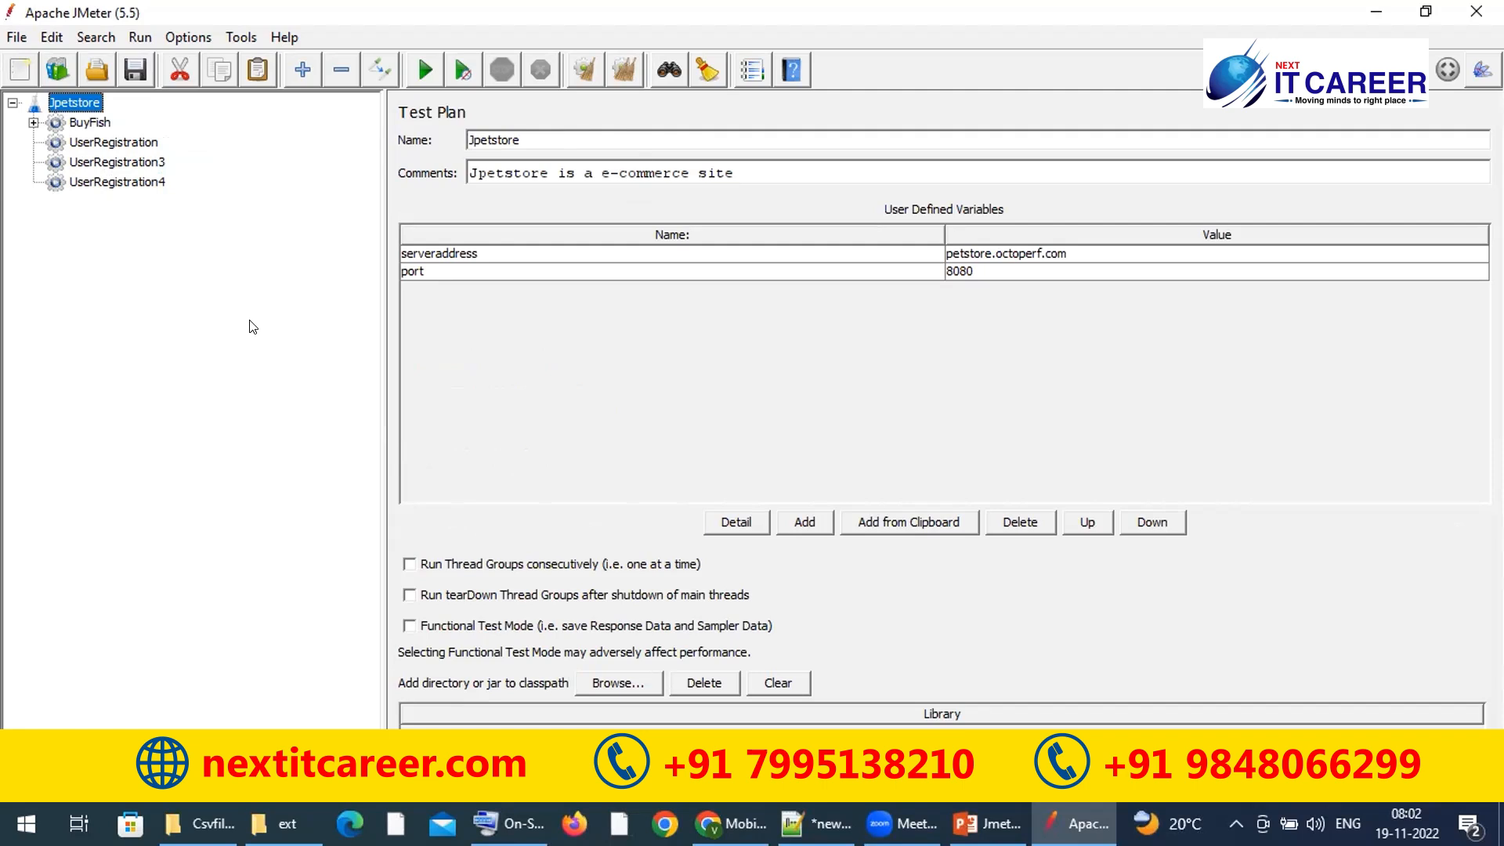
# Step: Turn on 'Run Thread Groups consecutively' and step through all four thread groups
pyautogui.click(409, 563)
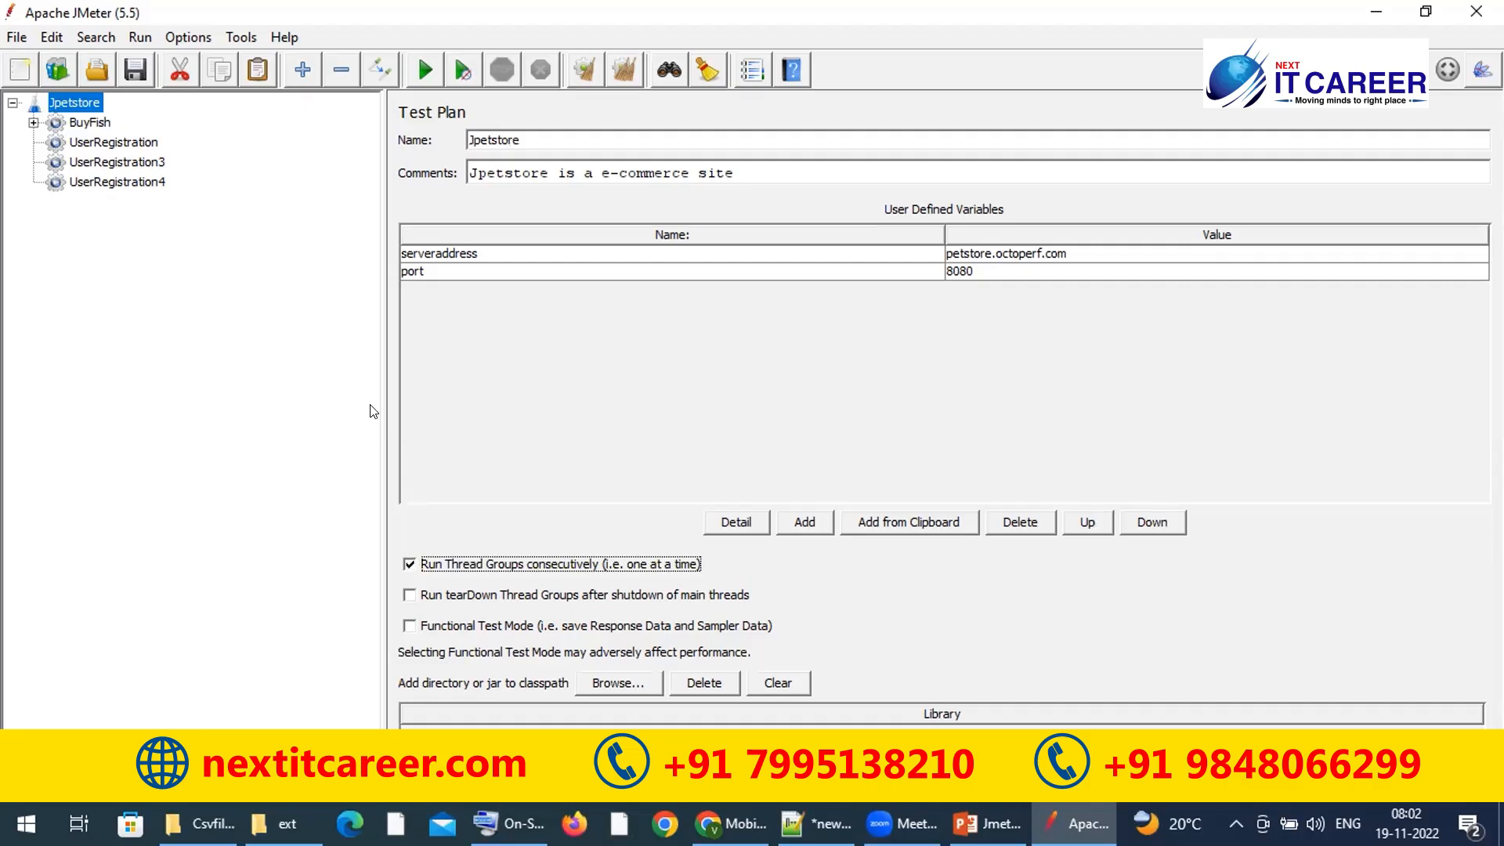
pyautogui.click(276, 340)
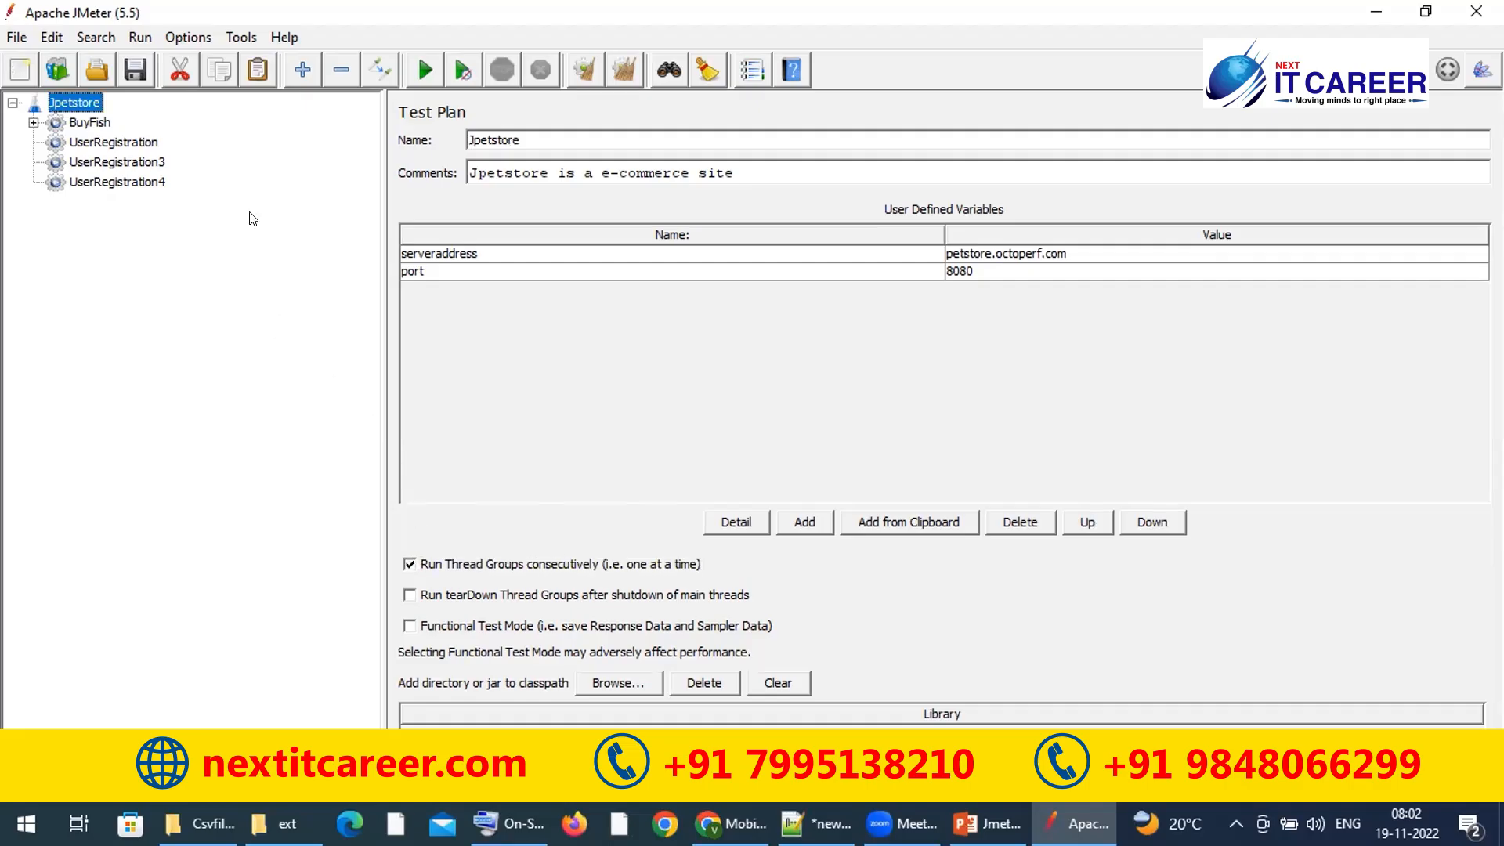
pyautogui.click(90, 120)
pyautogui.click(94, 143)
pyautogui.click(96, 162)
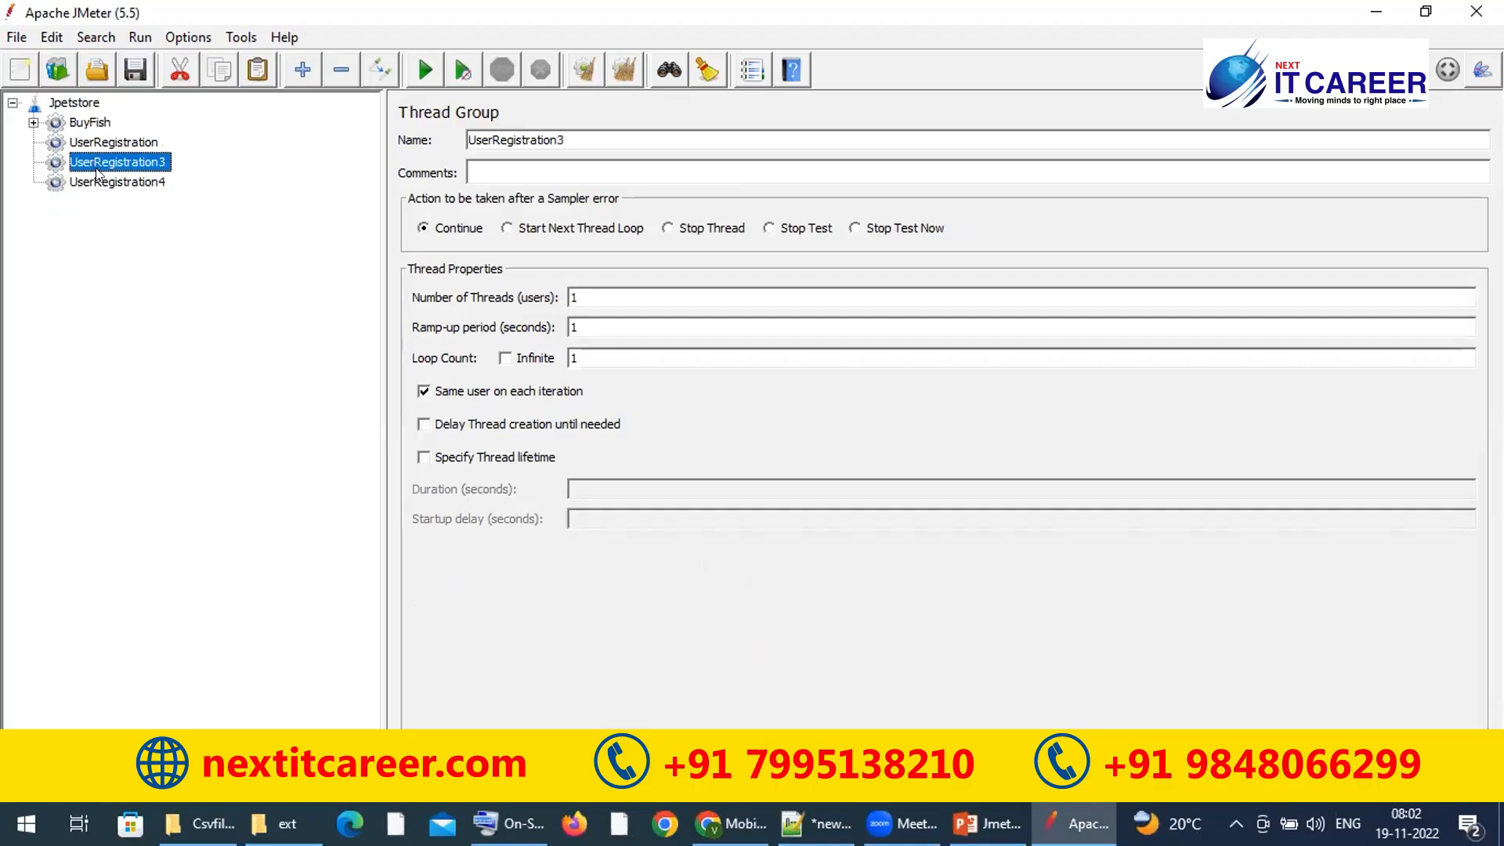
pyautogui.click(102, 182)
pyautogui.click(91, 125)
pyautogui.click(95, 144)
pyautogui.click(106, 166)
pyautogui.click(105, 181)
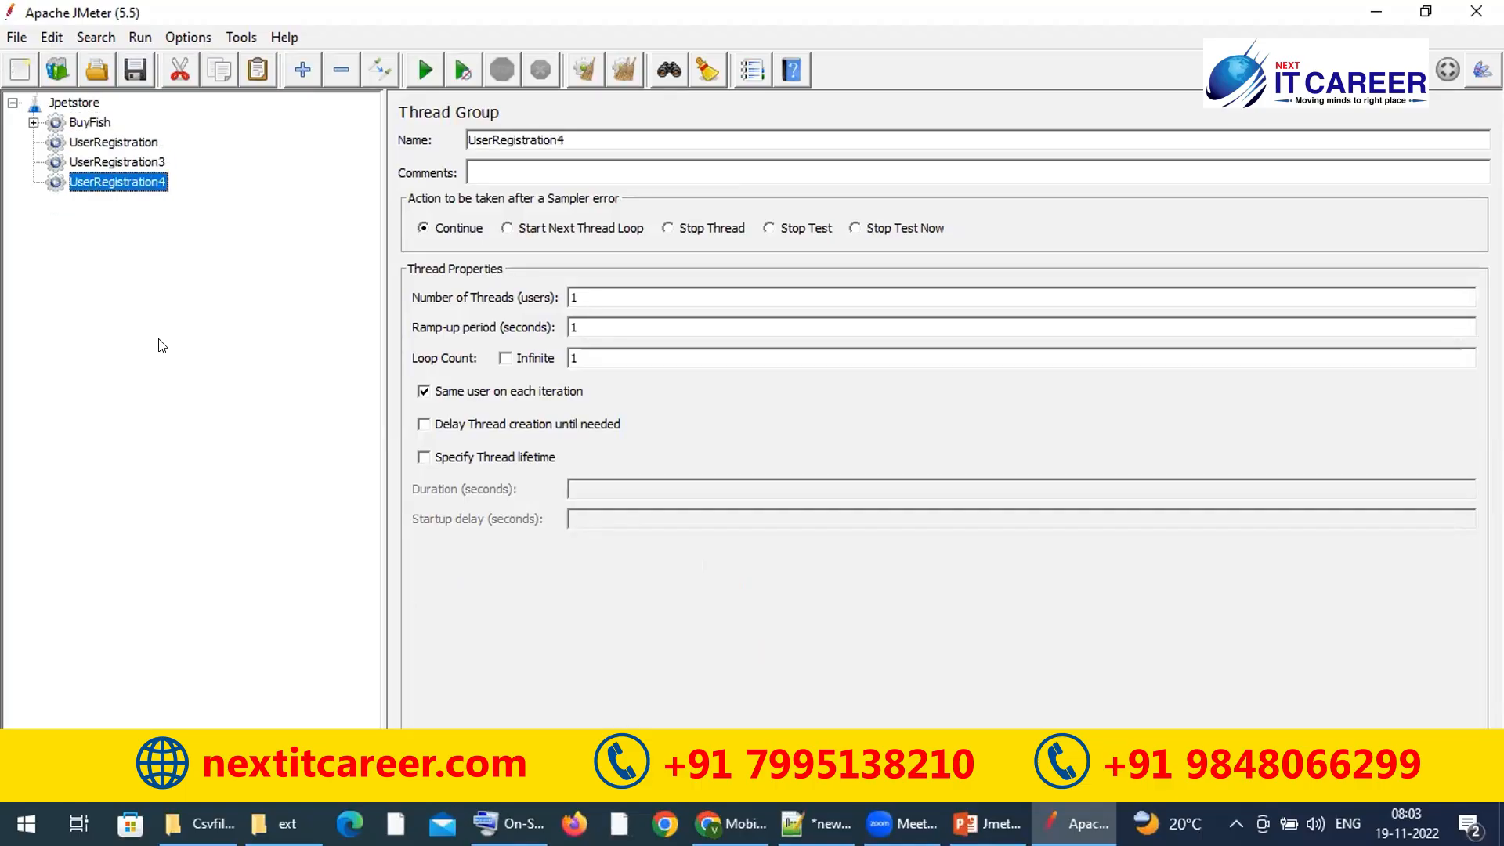
pyautogui.click(87, 101)
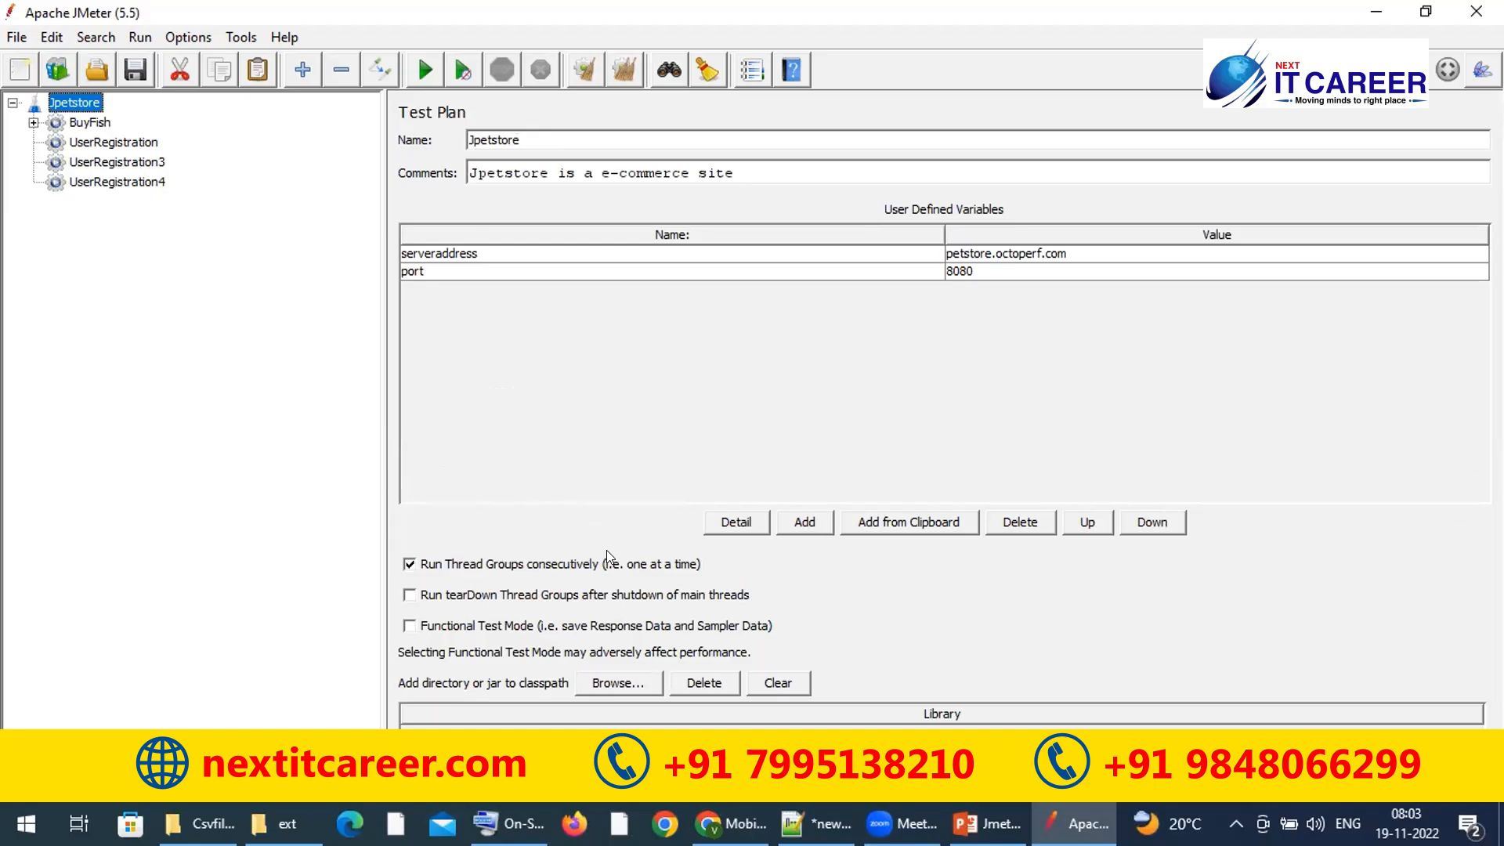
# Step: Uncheck 'Run Thread Groups consecutively' and check 'Run tearDown Thread Groups after shutdown'
pyautogui.click(100, 123)
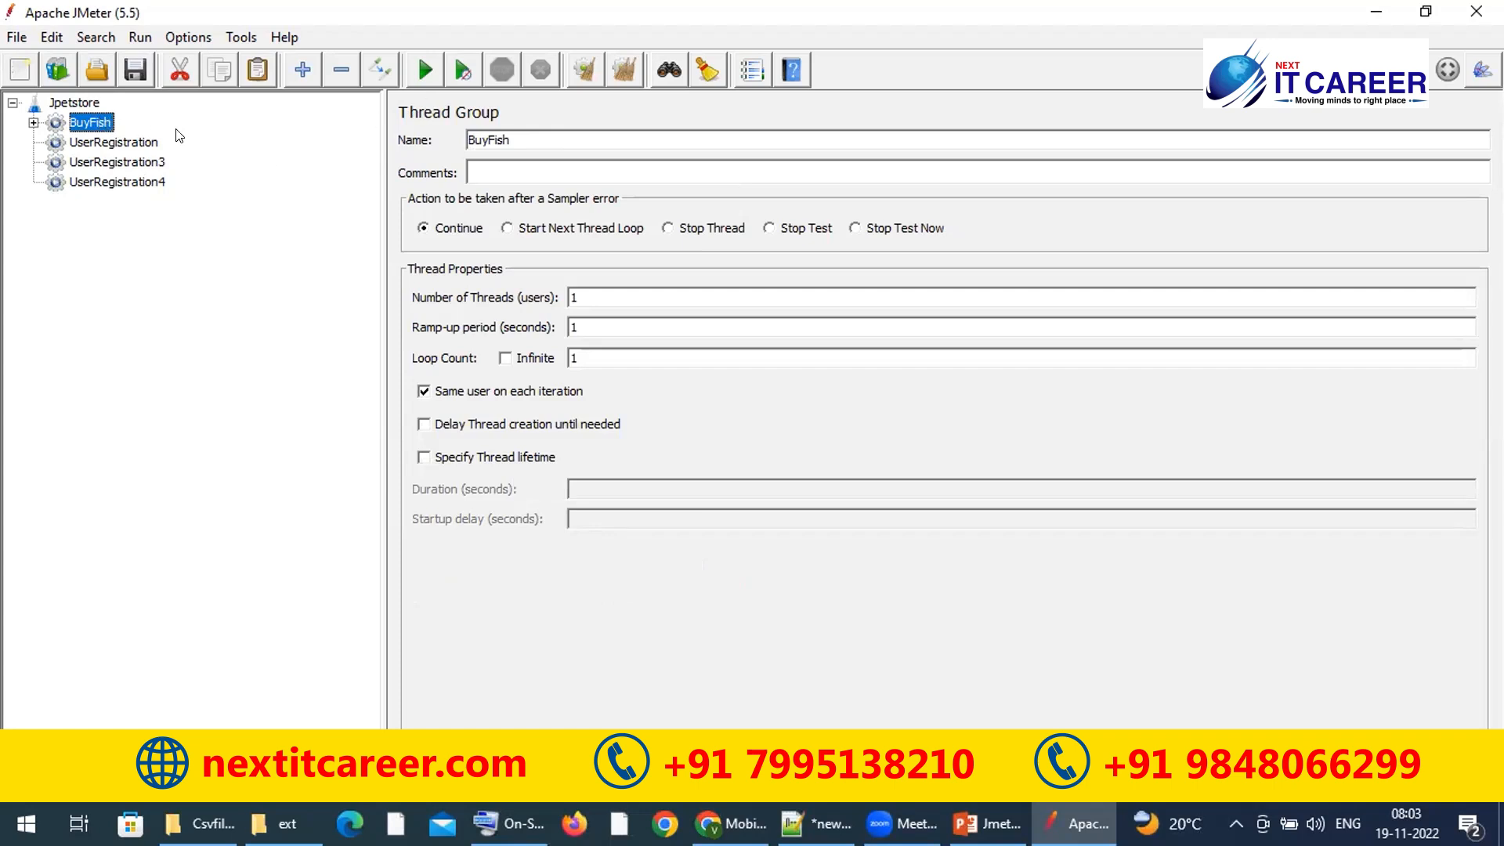
pyautogui.click(130, 147)
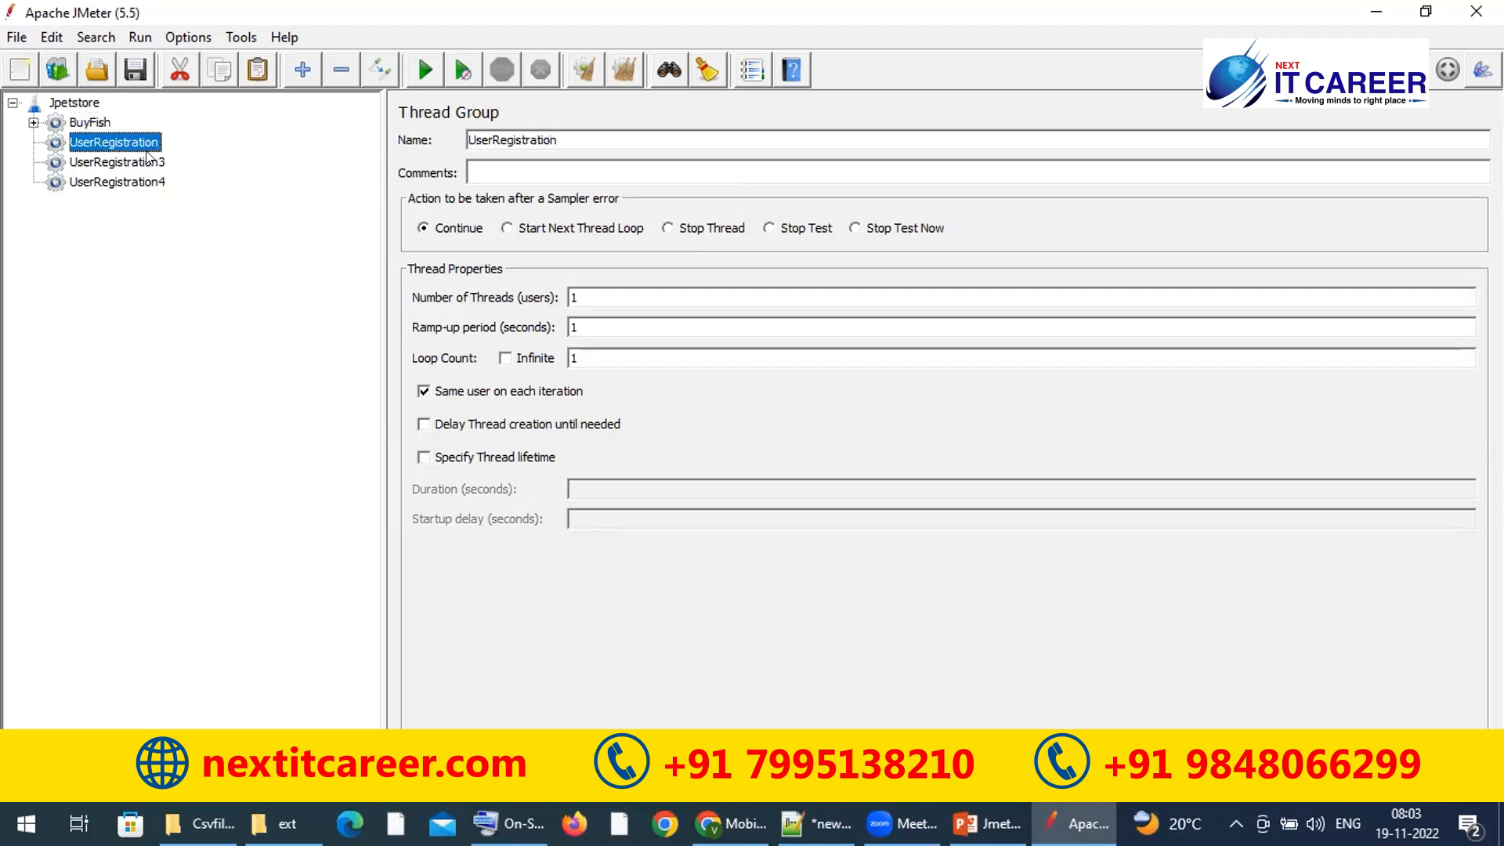
pyautogui.click(147, 162)
pyautogui.click(146, 181)
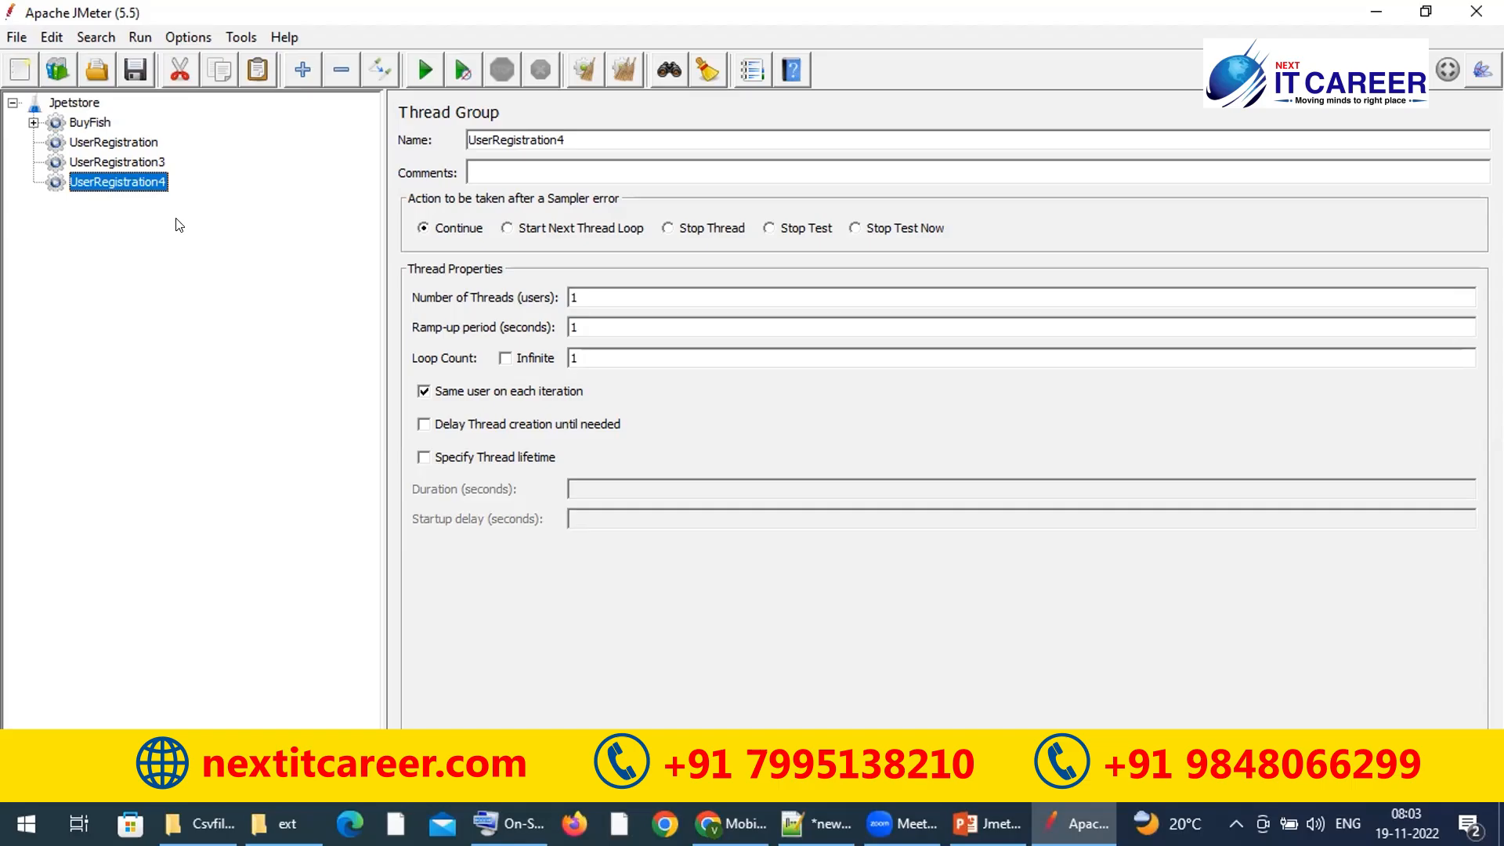
pyautogui.click(82, 105)
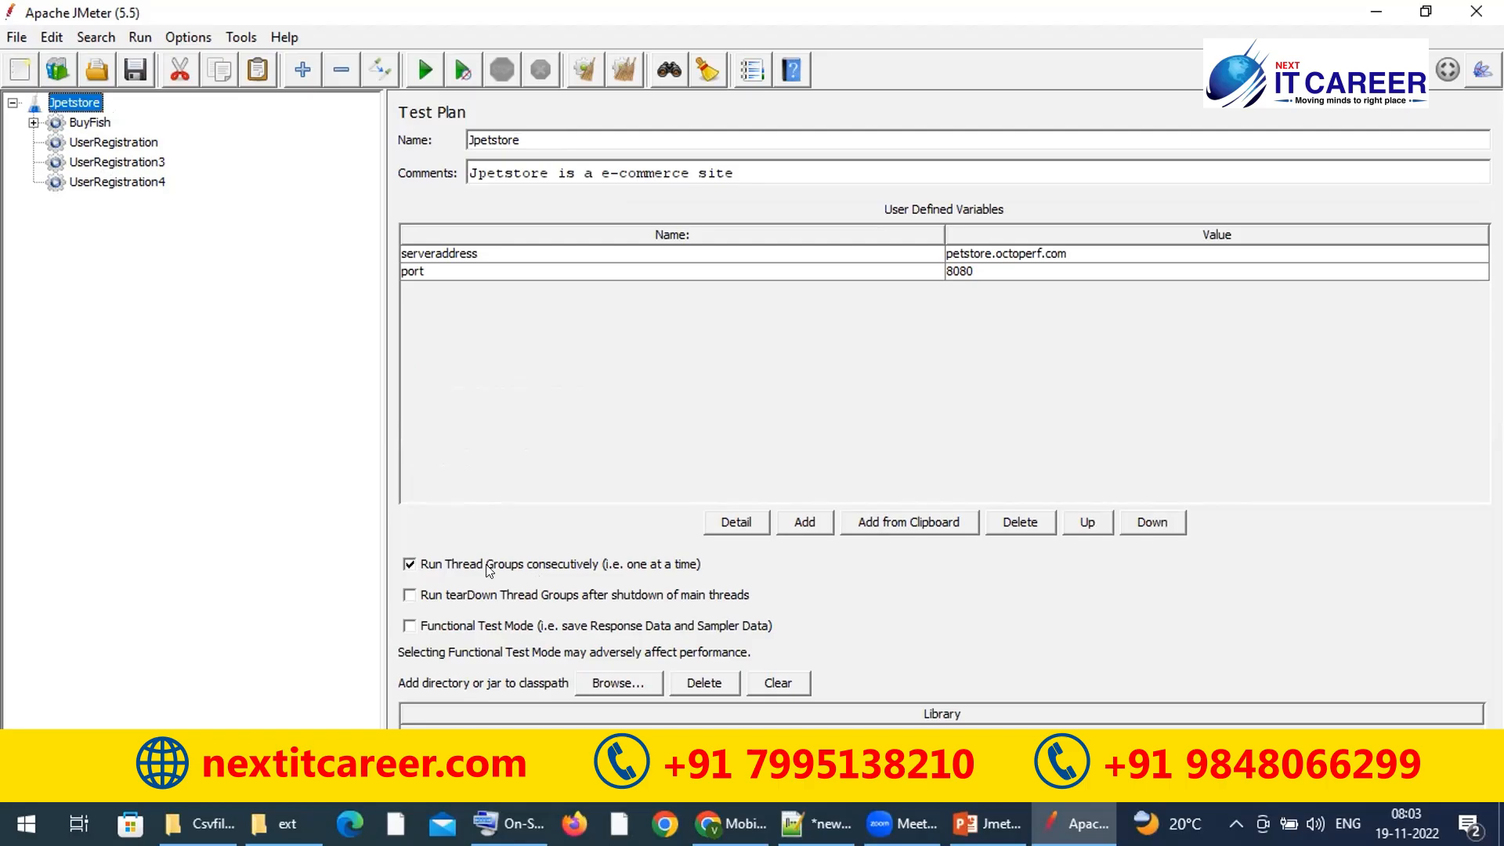
pyautogui.click(409, 565)
pyautogui.click(408, 594)
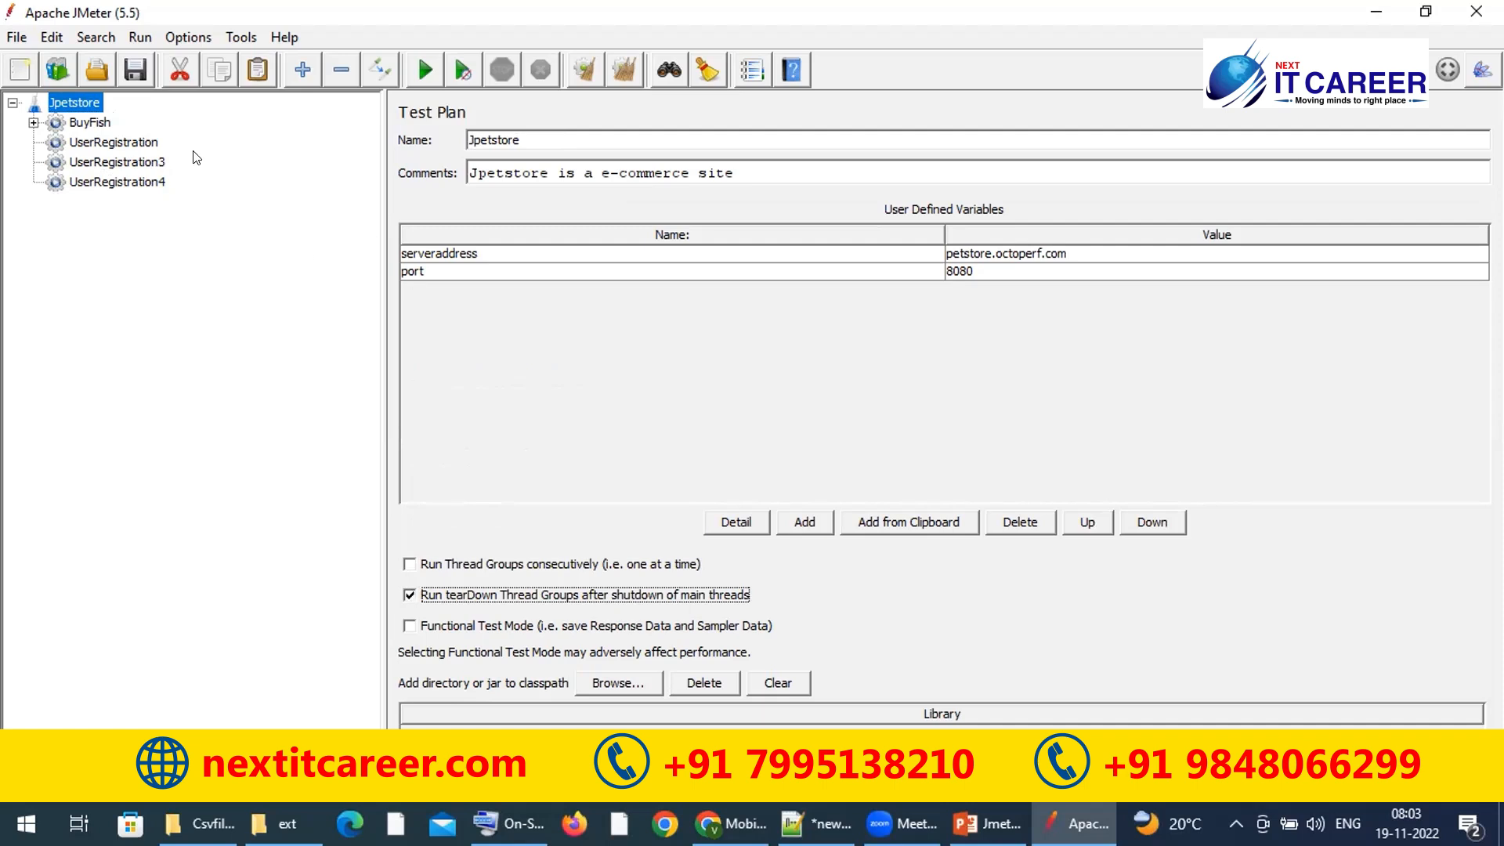
pyautogui.click(91, 122)
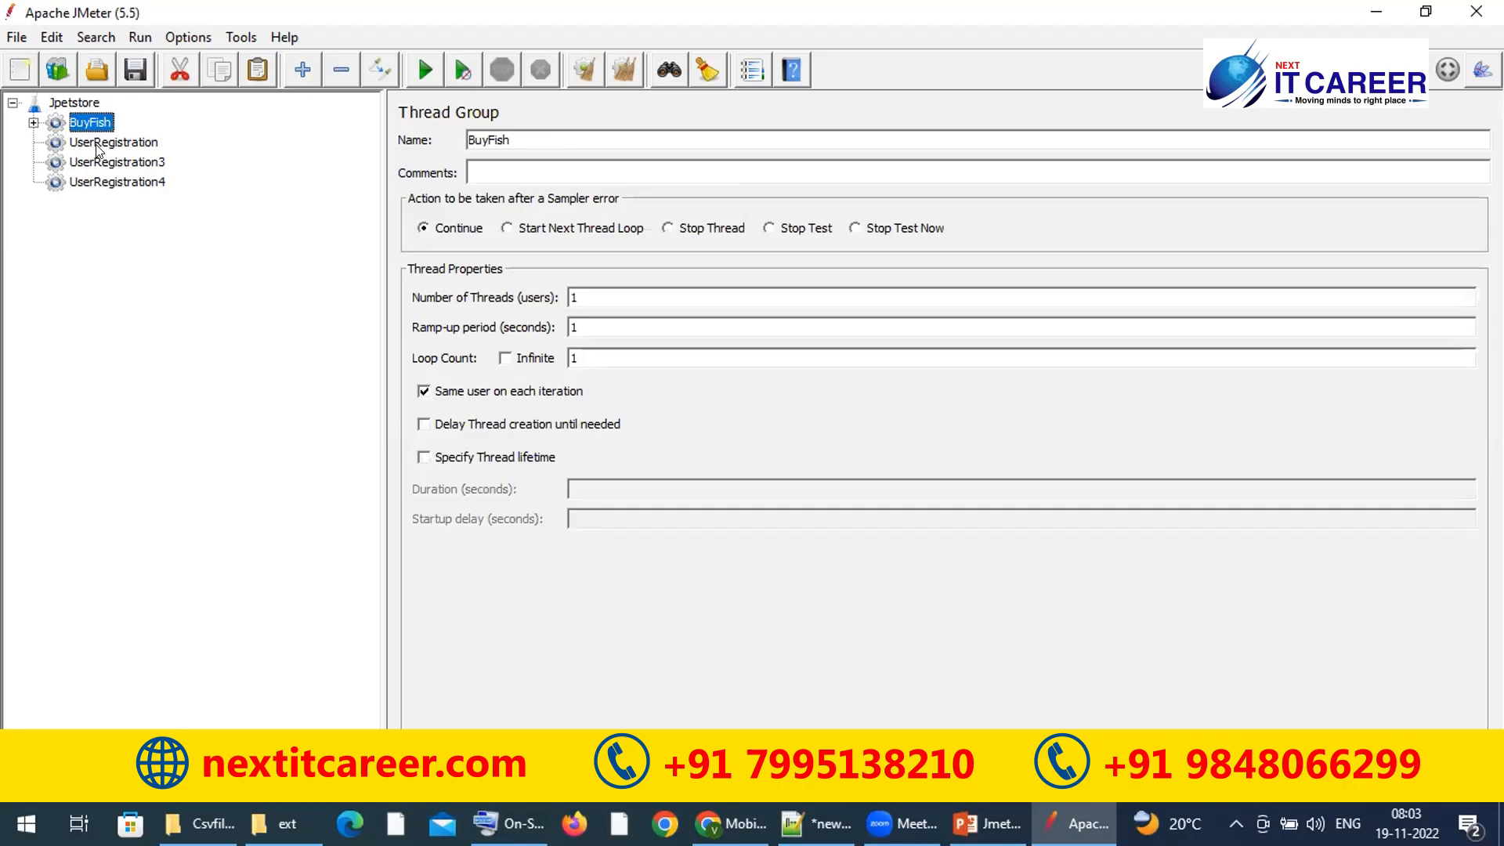
pyautogui.click(98, 149)
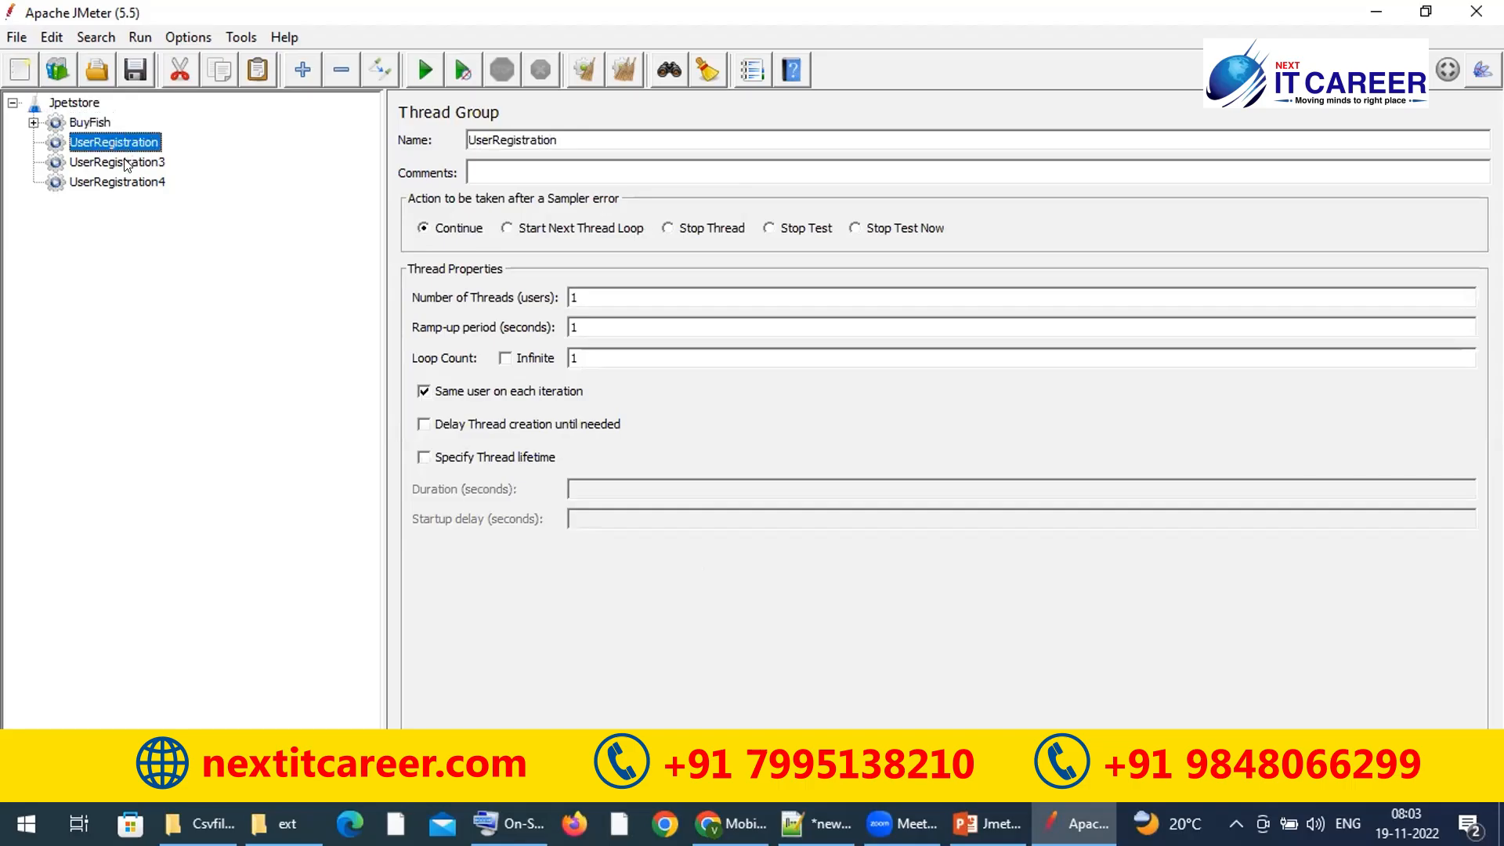
pyautogui.click(125, 161)
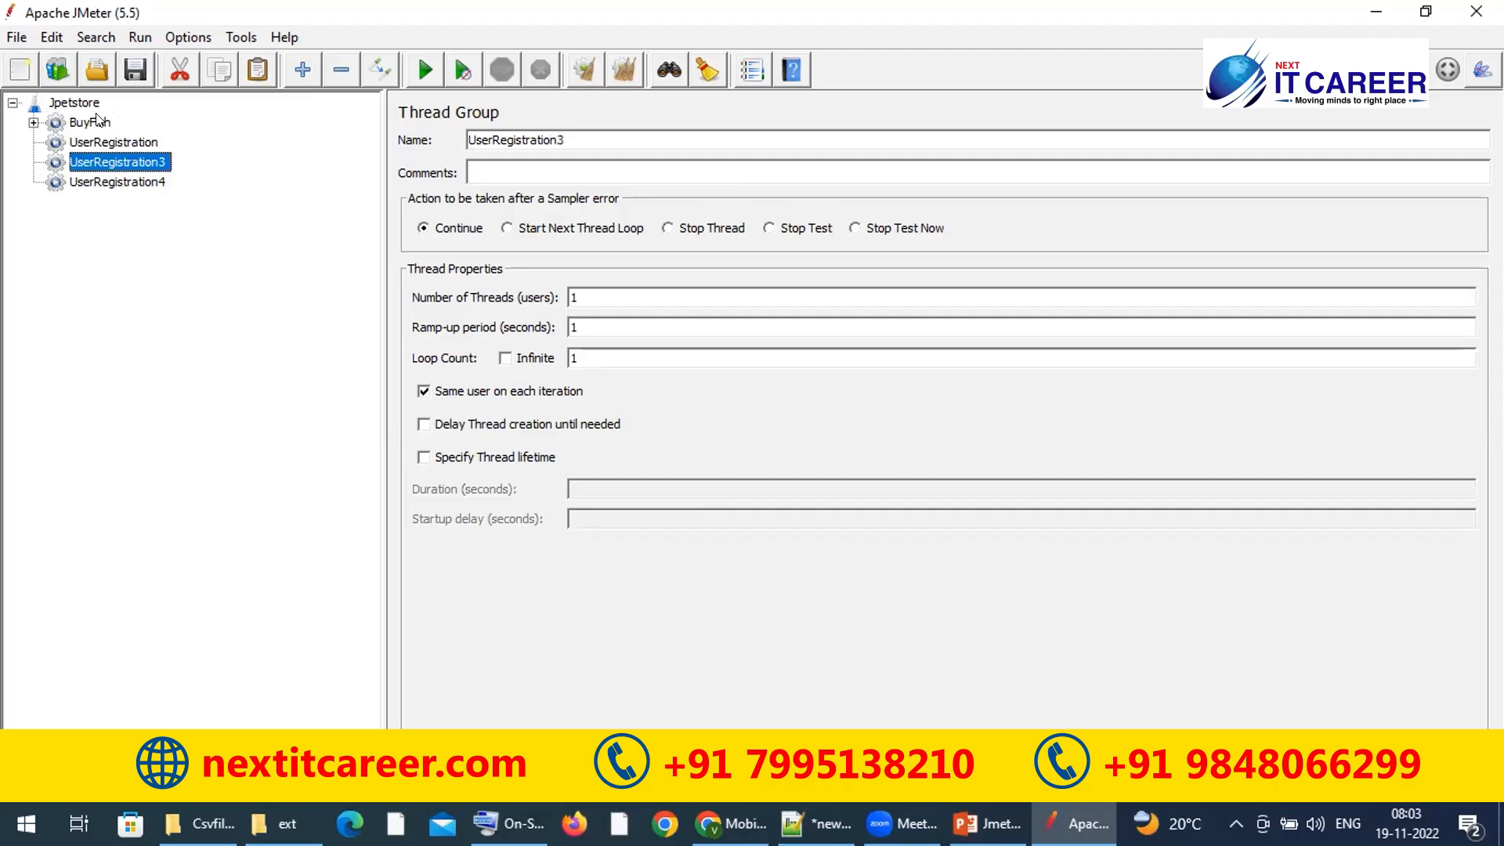
pyautogui.click(90, 105)
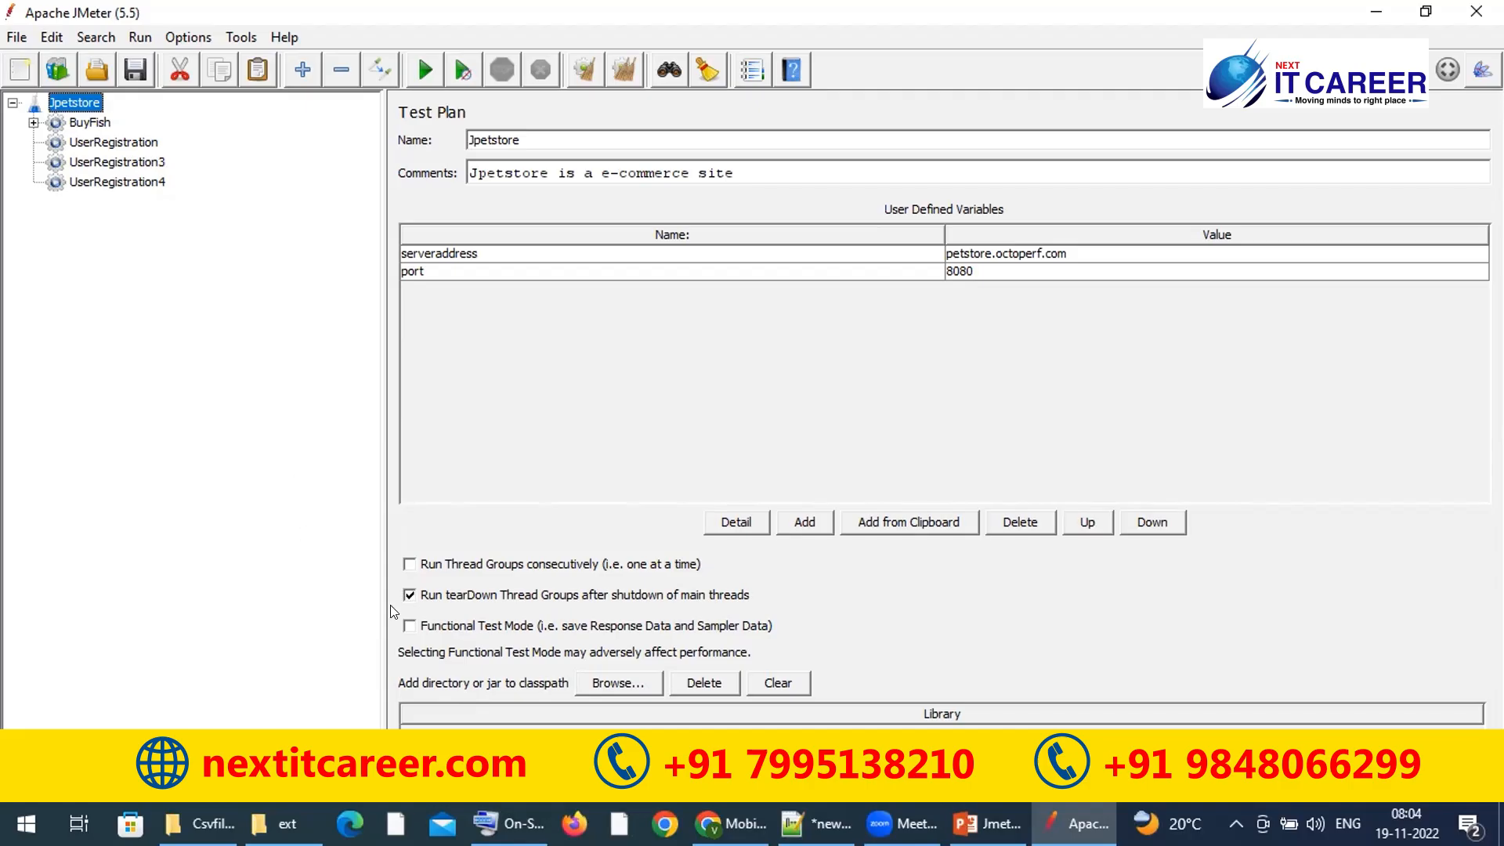
pyautogui.click(618, 602)
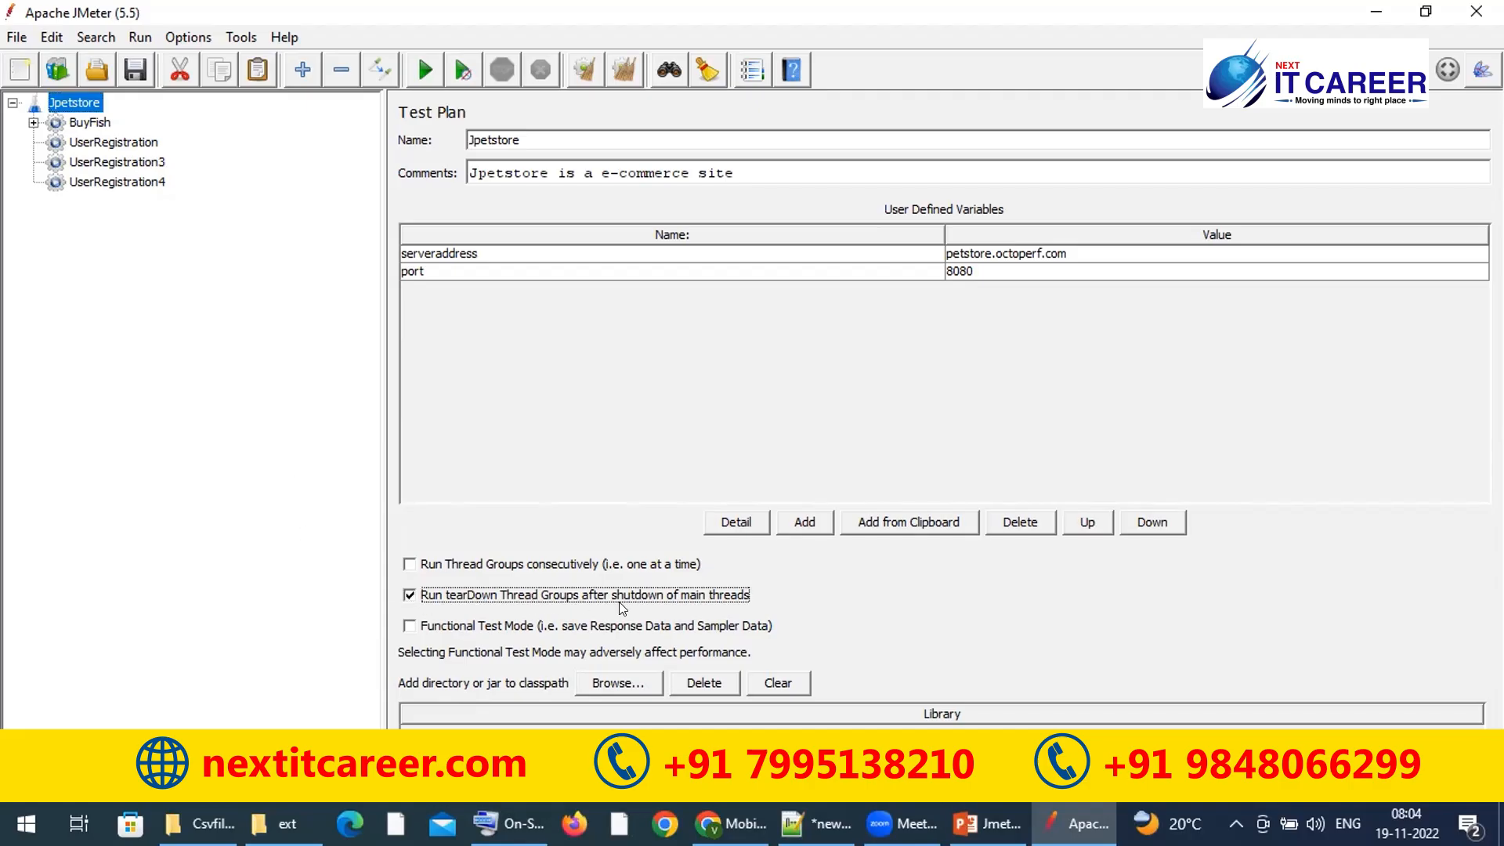
# Step: Uncheck tearDown, check 'Run Thread Groups consecutively', and leave Functional Test Mode off
pyautogui.click(79, 122)
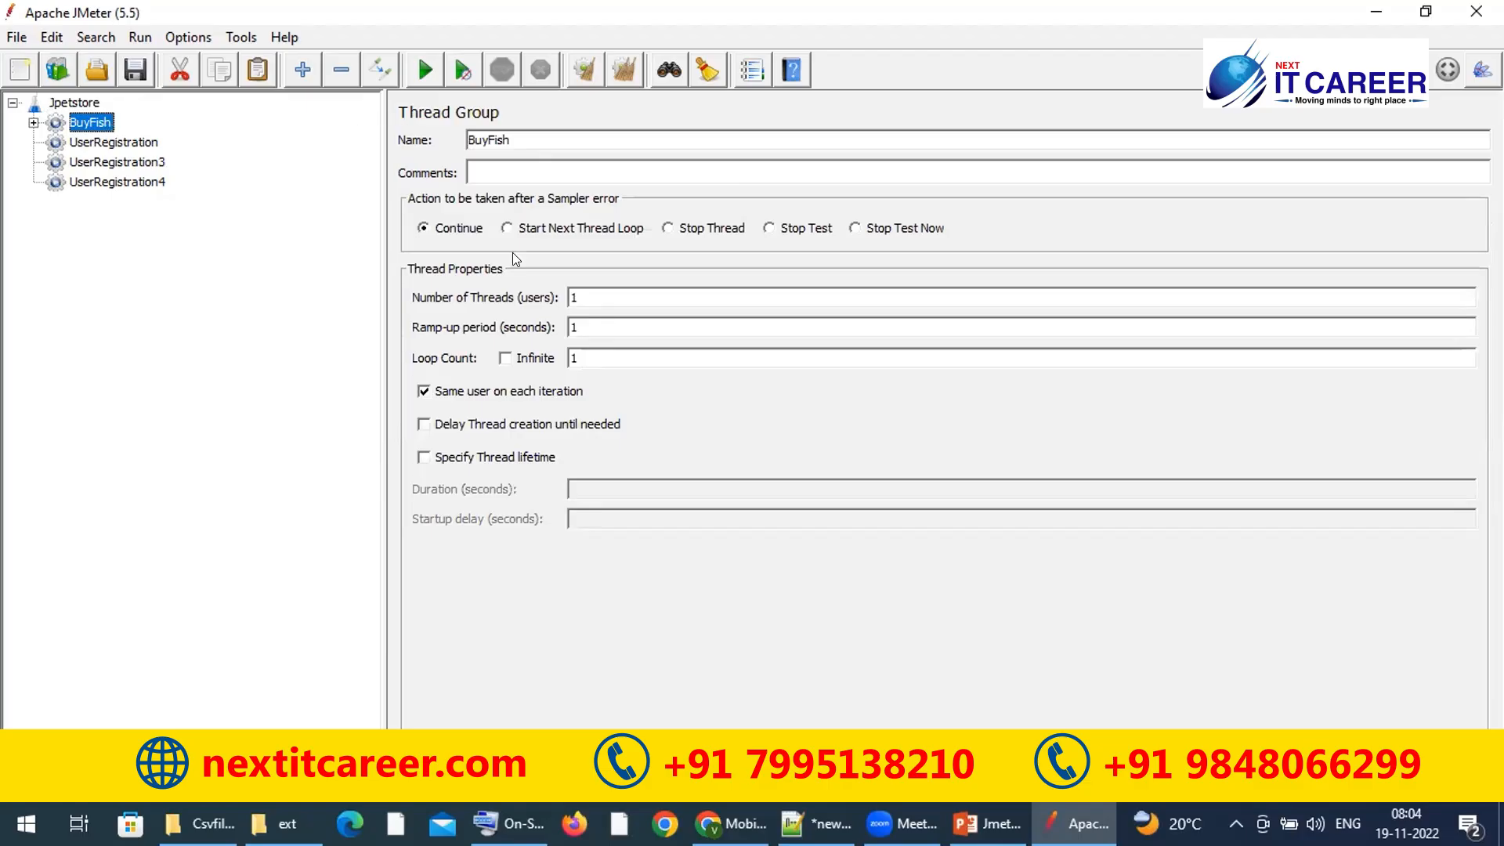
pyautogui.click(82, 138)
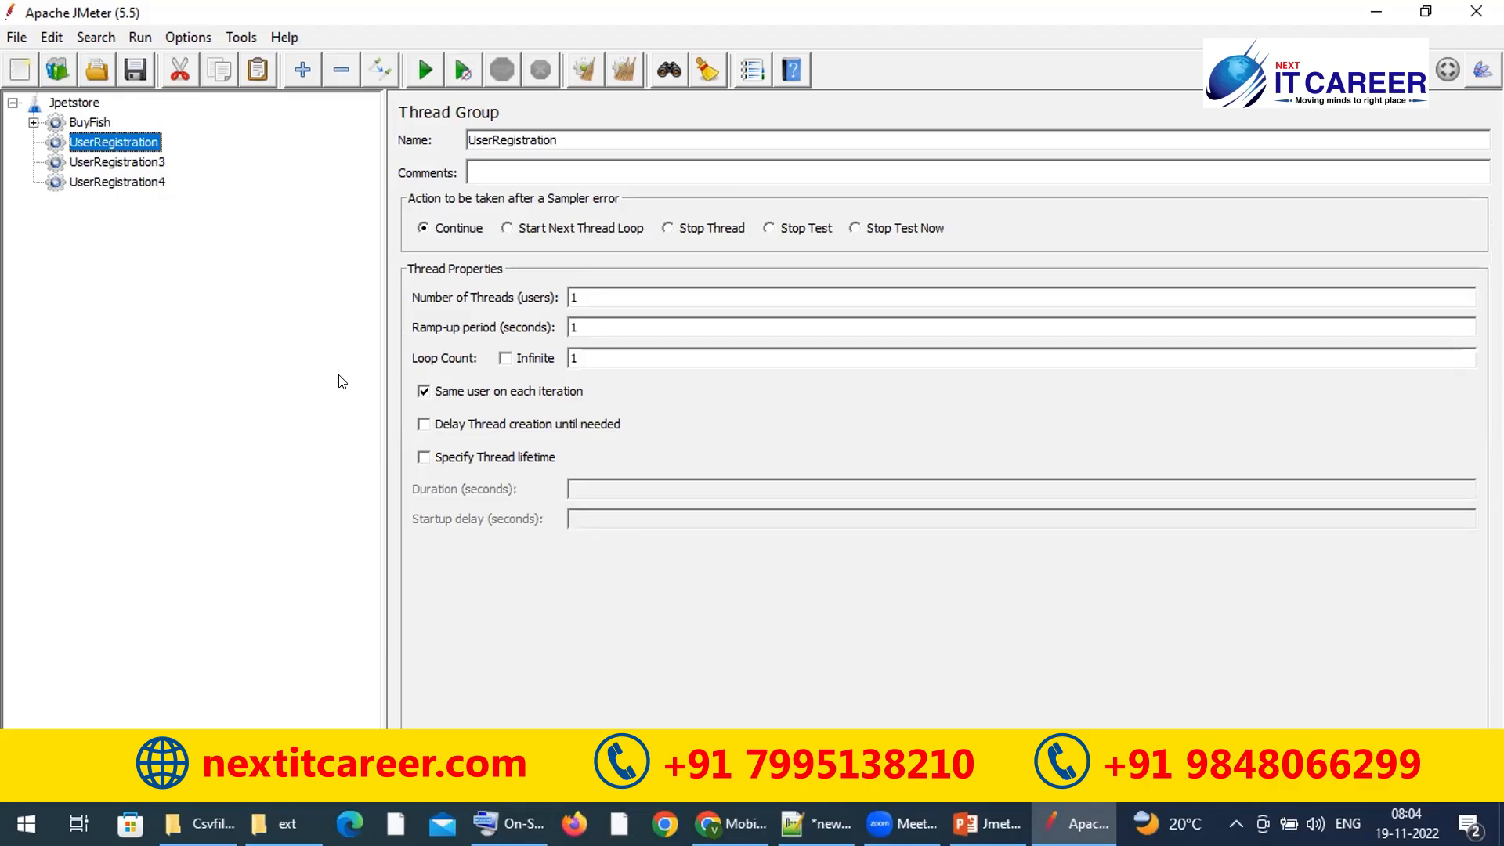
pyautogui.click(77, 105)
pyautogui.click(409, 625)
pyautogui.click(409, 594)
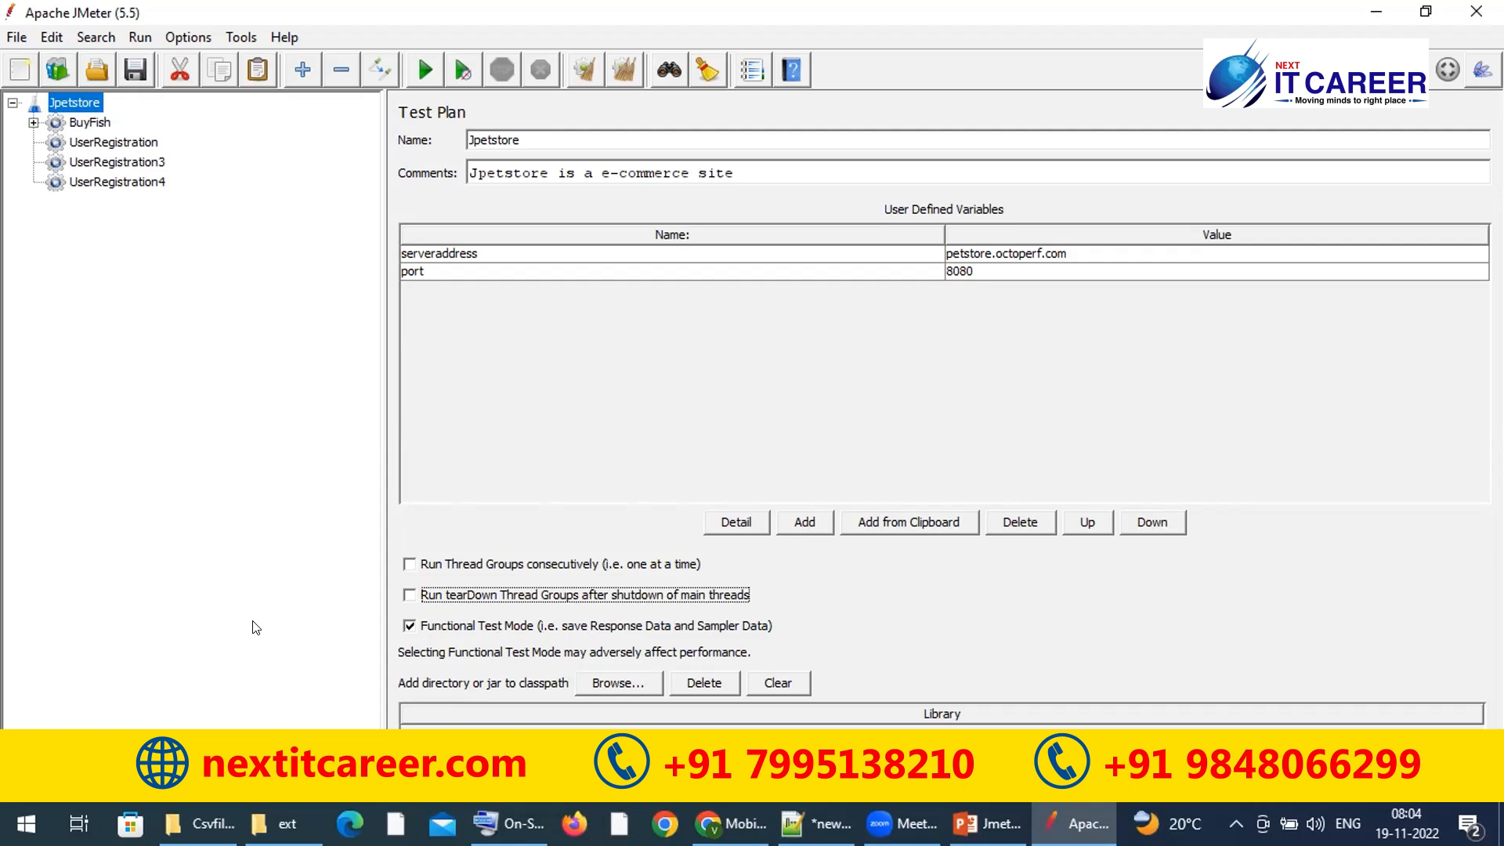
pyautogui.click(409, 563)
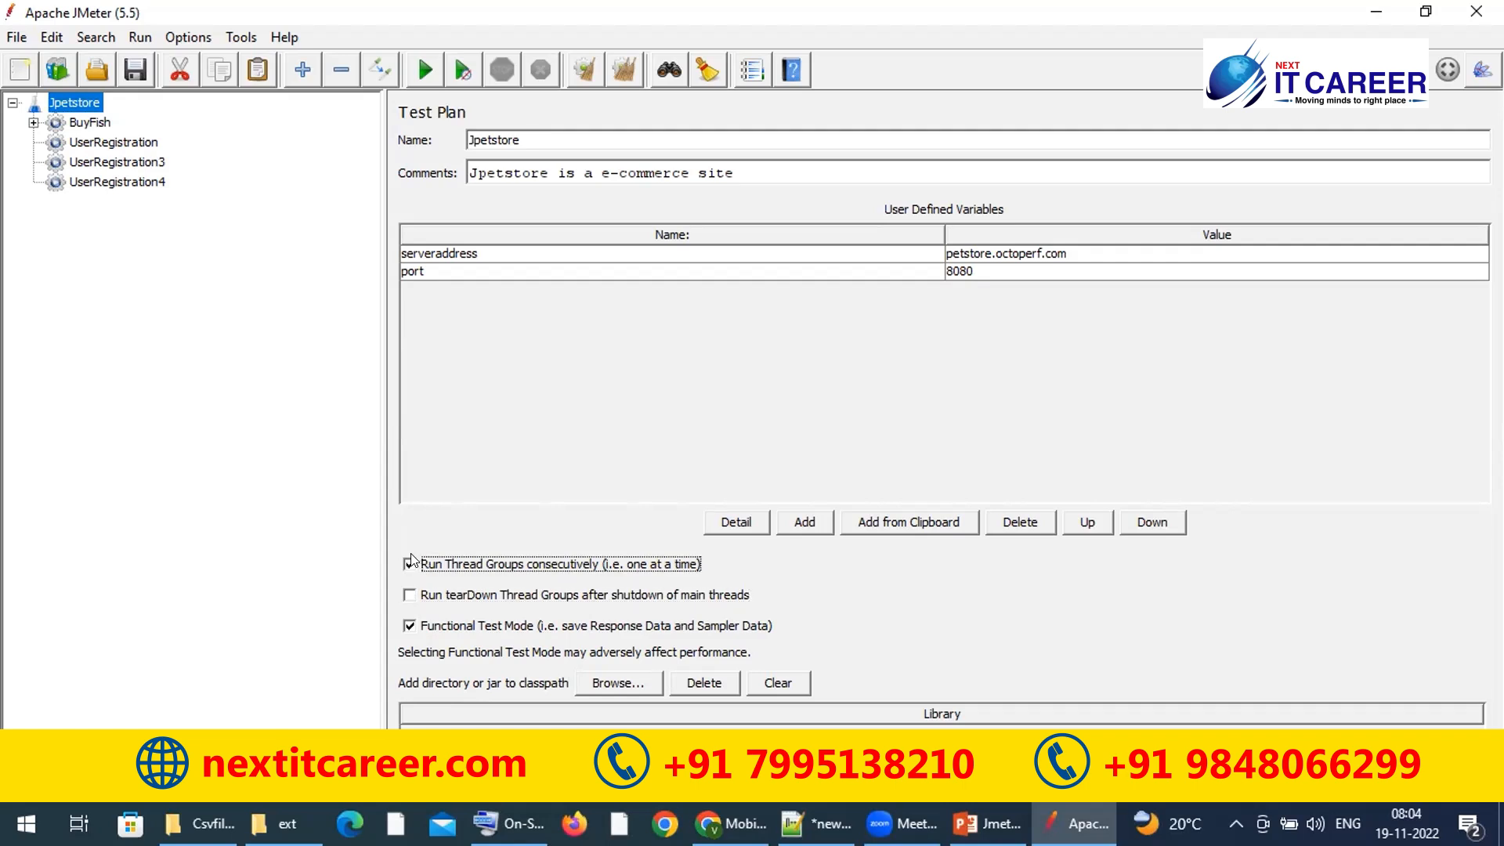
pyautogui.click(409, 625)
pyautogui.click(409, 626)
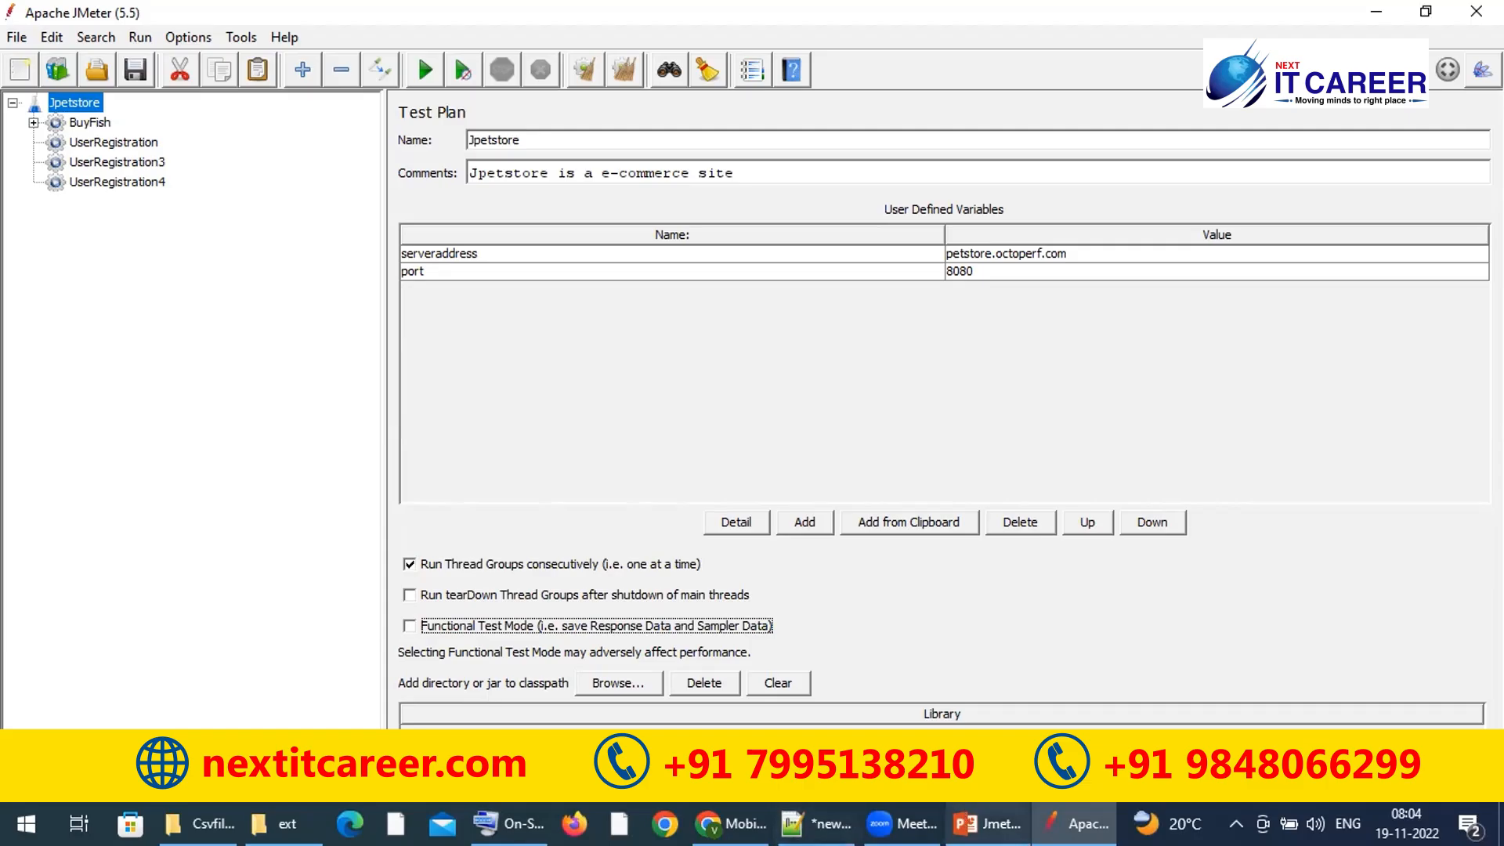
pyautogui.click(987, 823)
# Step: Display PowerPoint slide 21 on Test Plan options, then return to JMeter
pyautogui.click(126, 645)
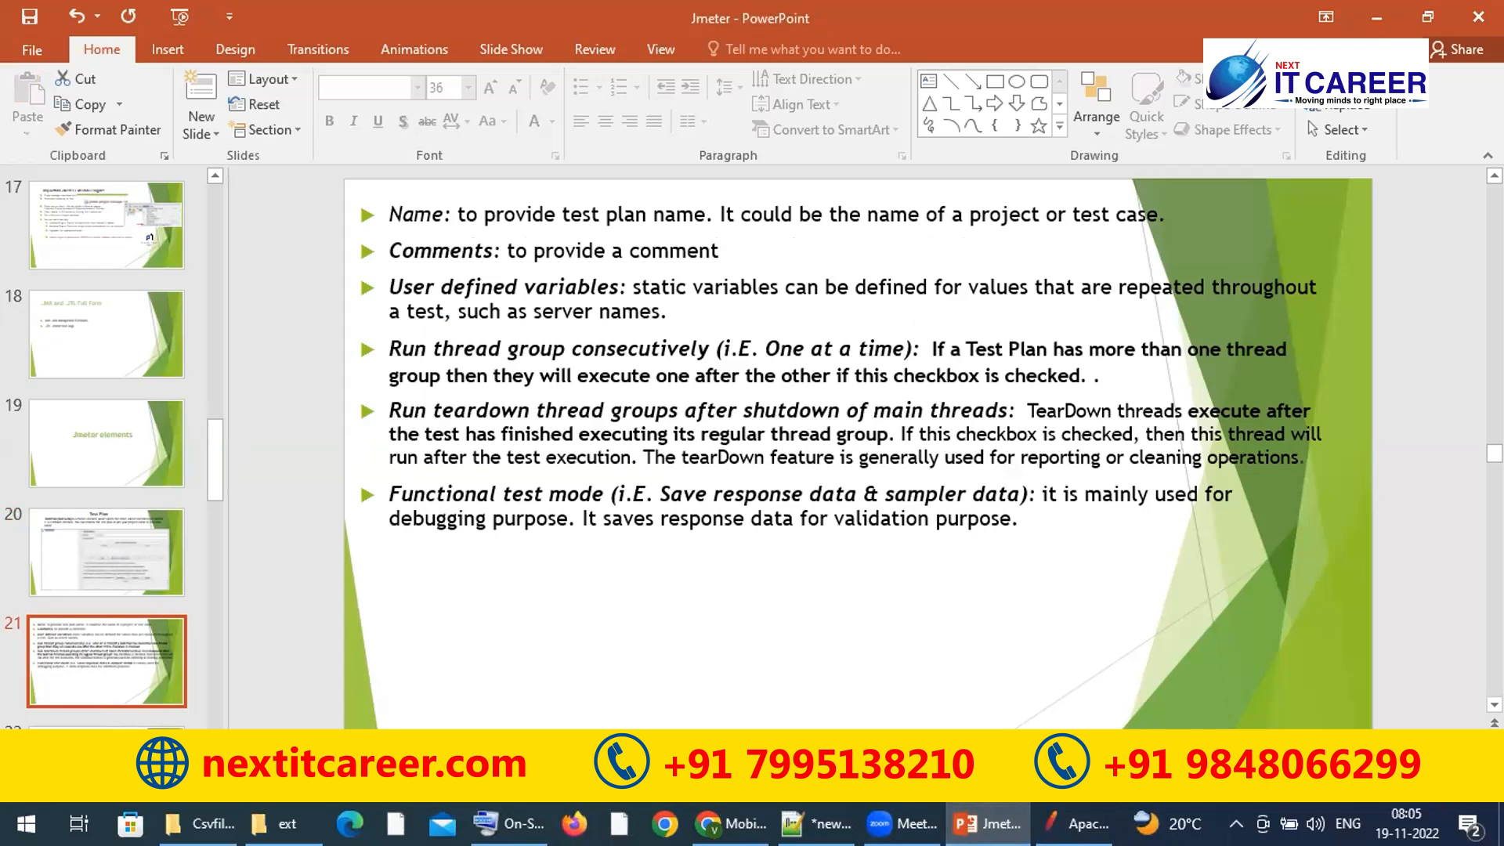
pyautogui.moveTo(987, 823)
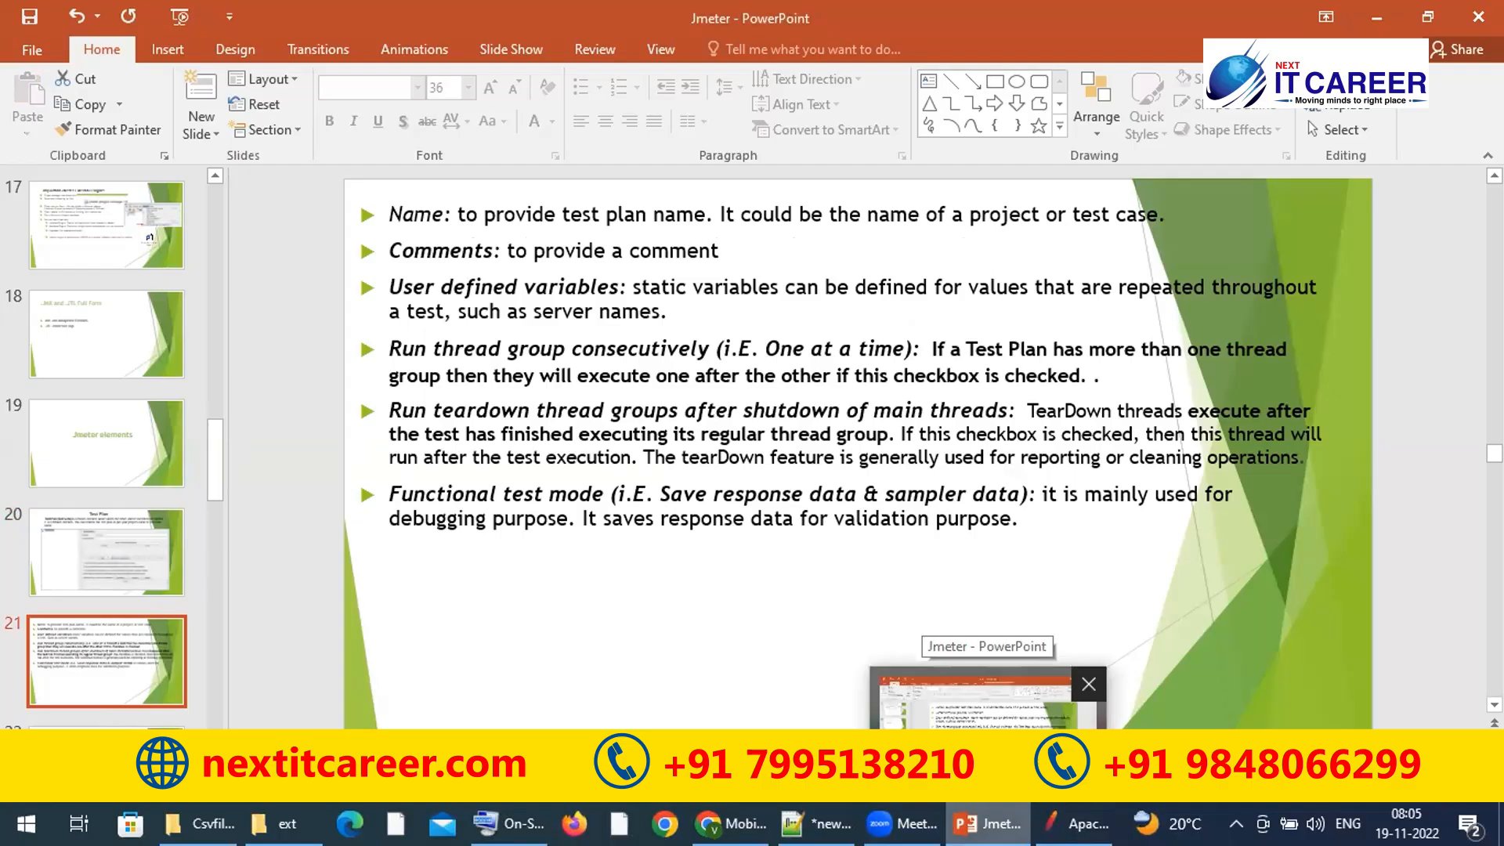
pyautogui.click(1075, 823)
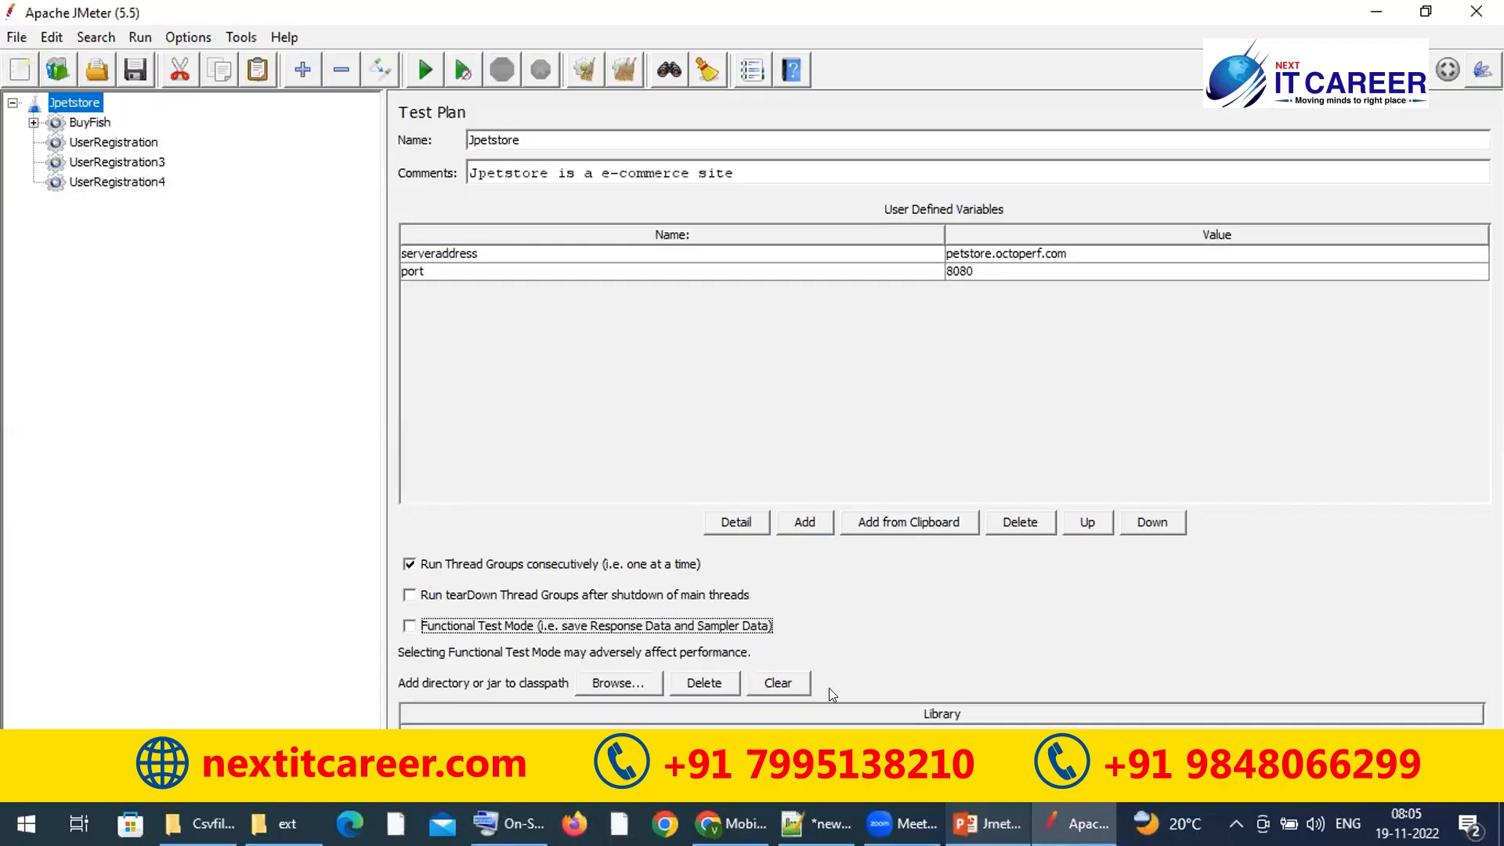
pyautogui.click(91, 126)
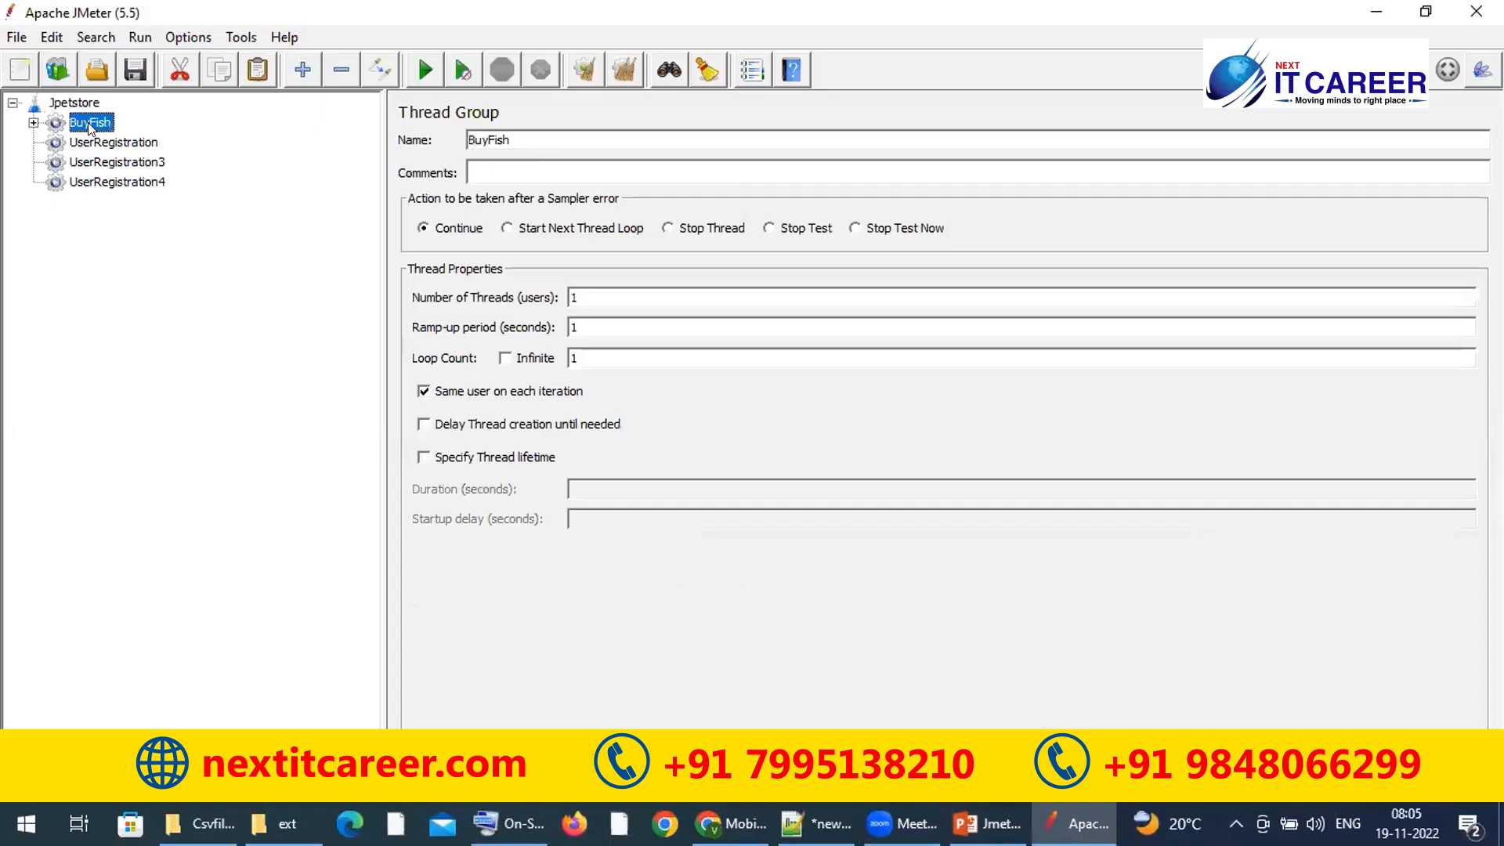
pyautogui.click(92, 103)
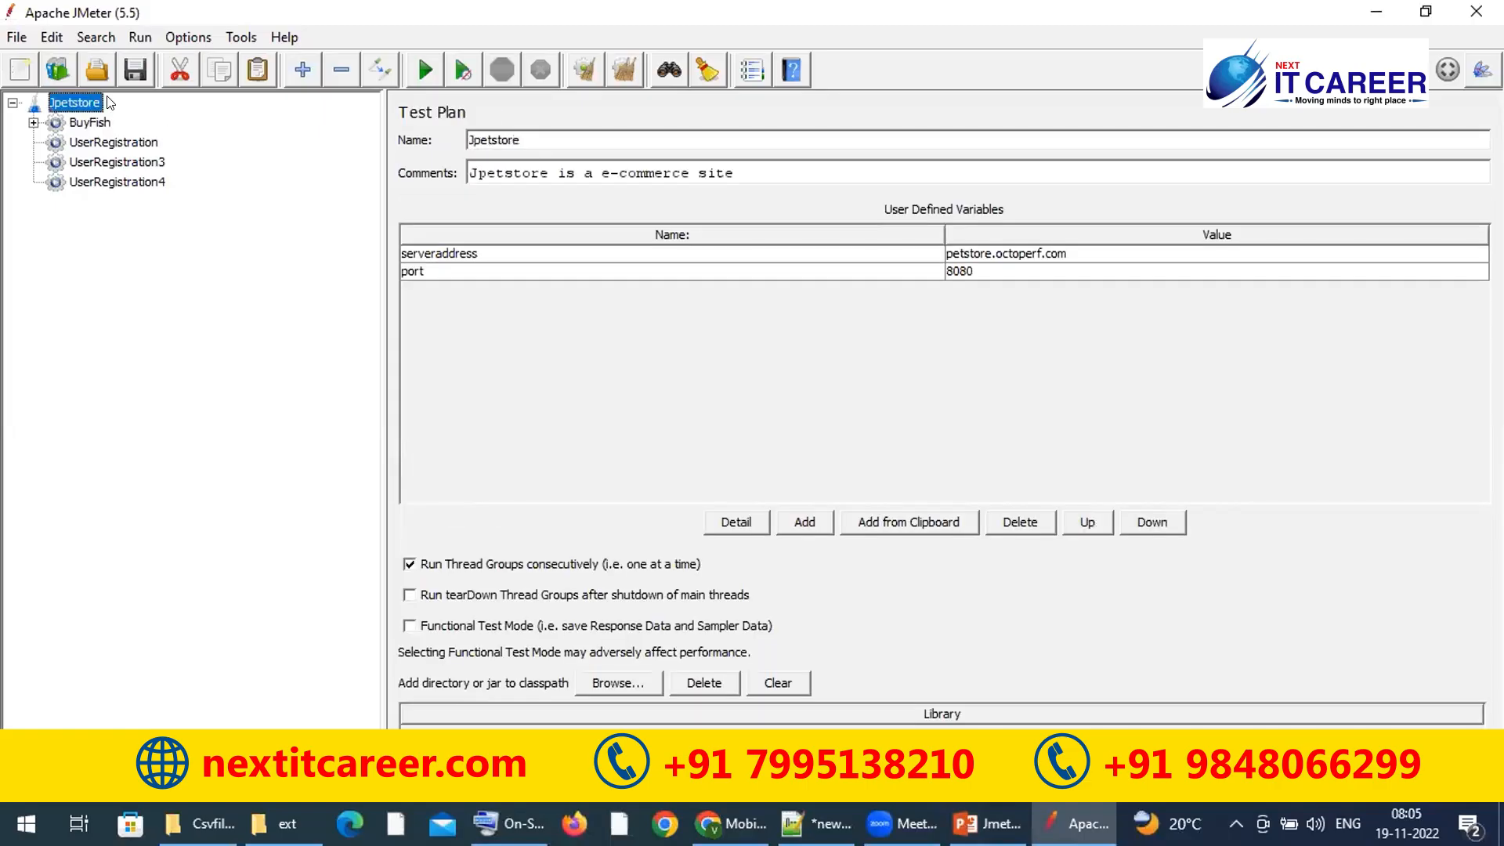
pyautogui.click(96, 122)
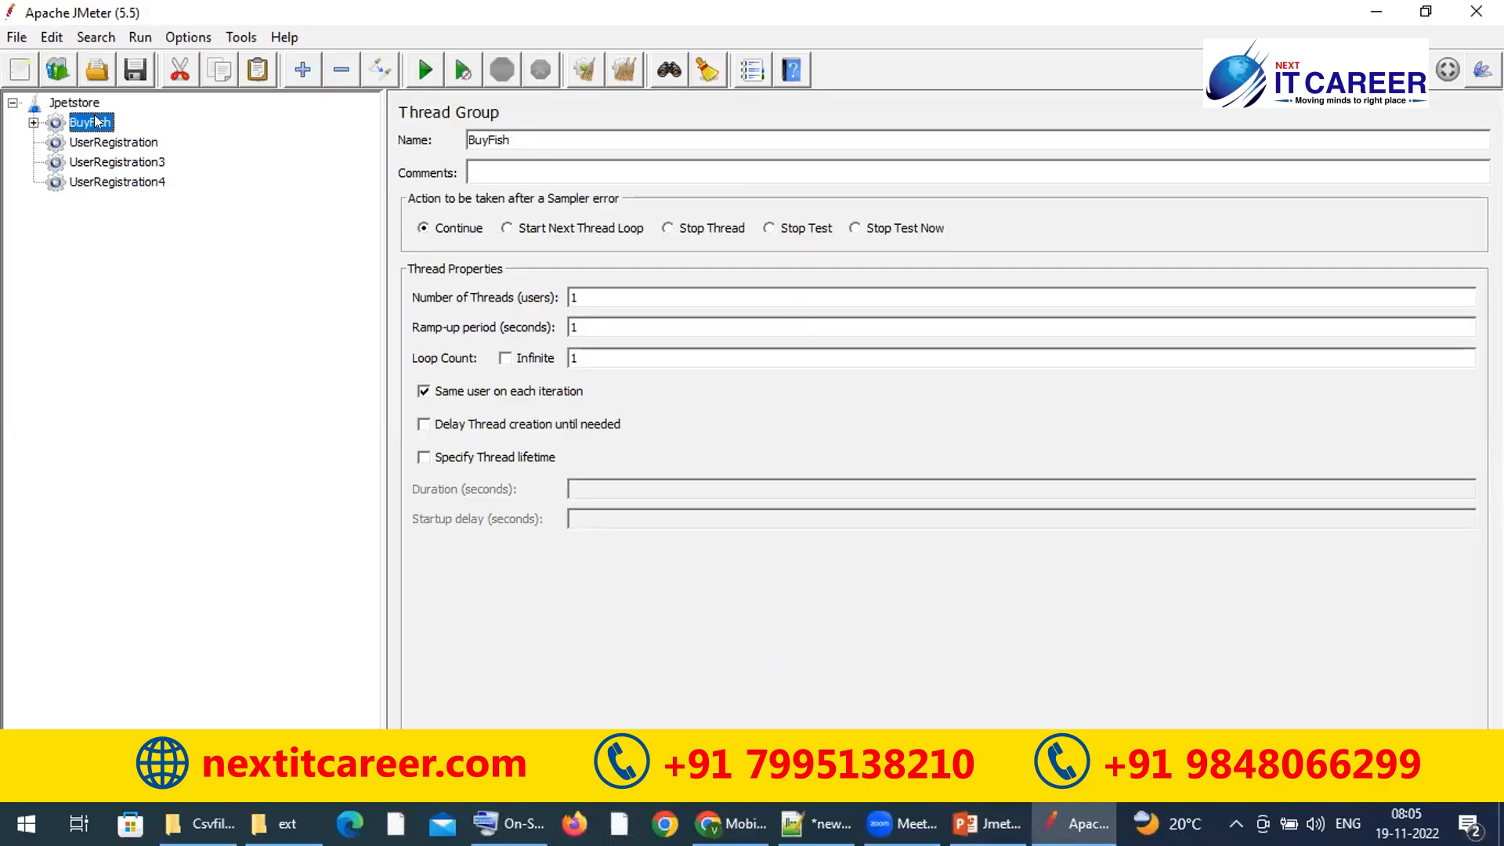
pyautogui.keyDown('shift'); pyautogui.click(108, 182); pyautogui.keyUp('shift')
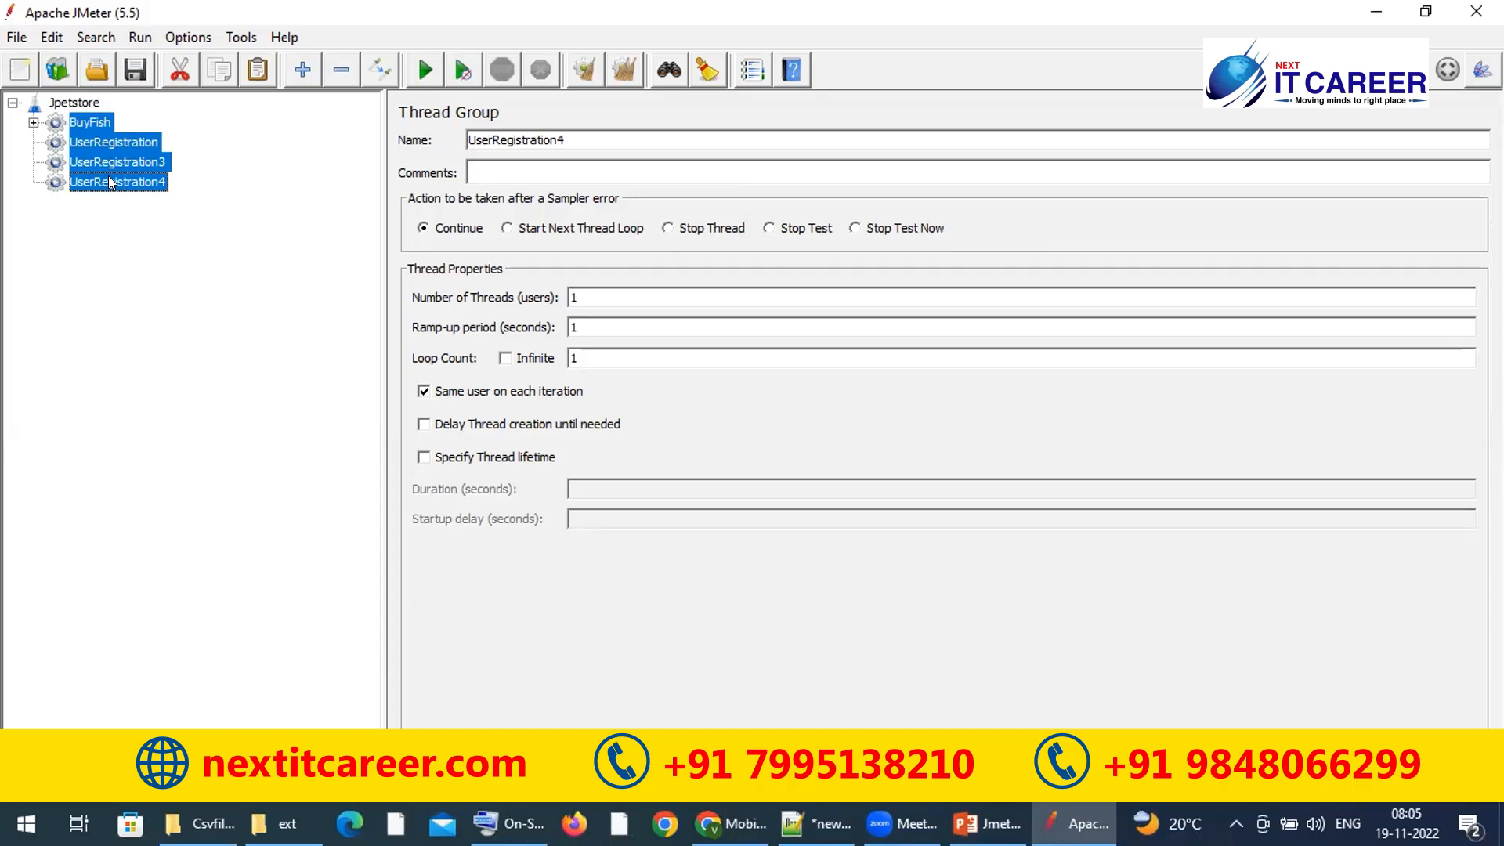
pyautogui.click(94, 118)
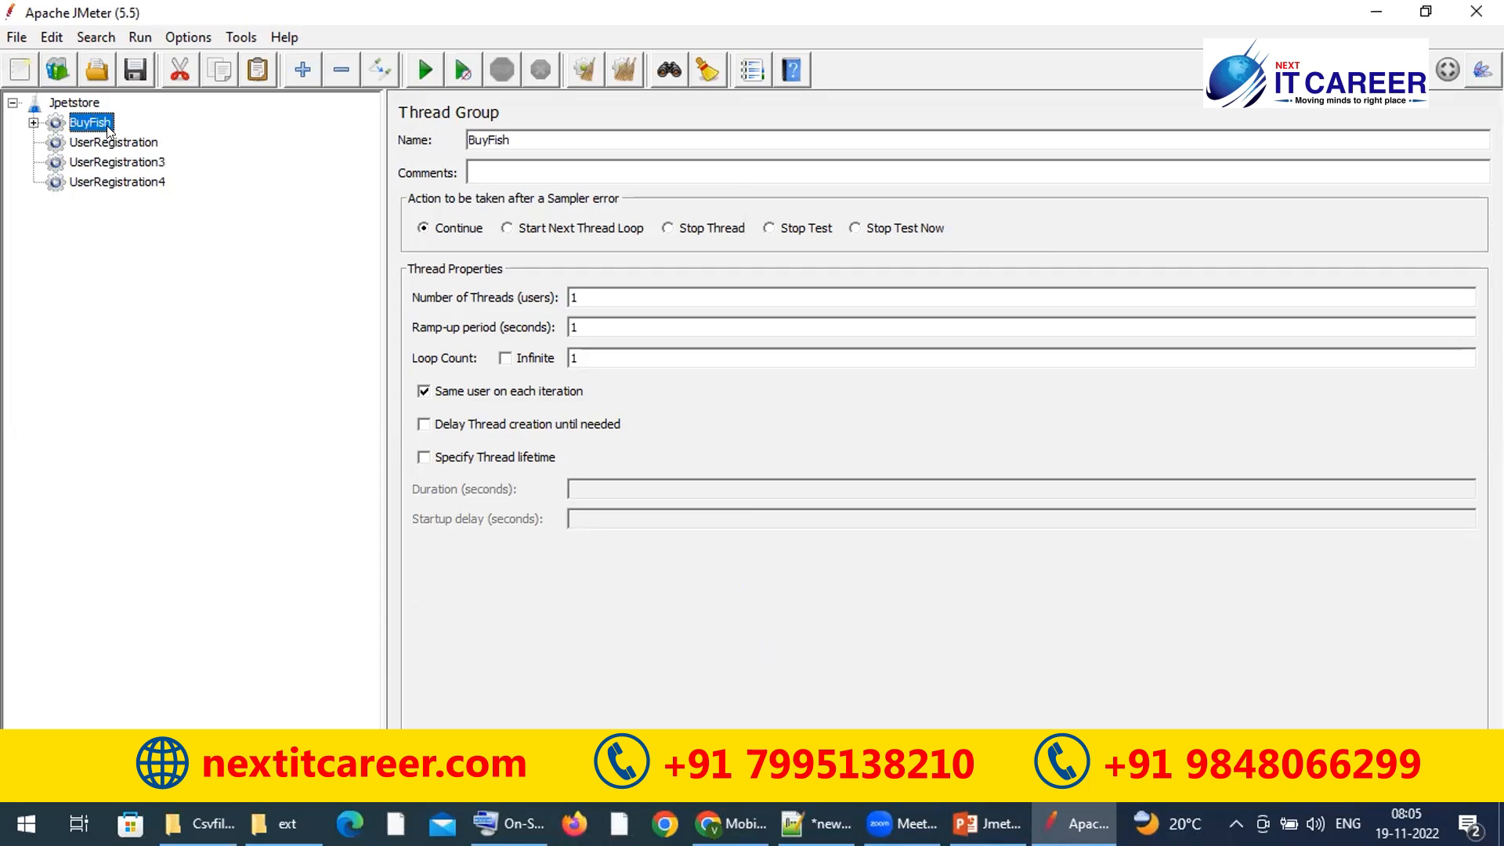
pyautogui.click(90, 146)
pyautogui.click(92, 164)
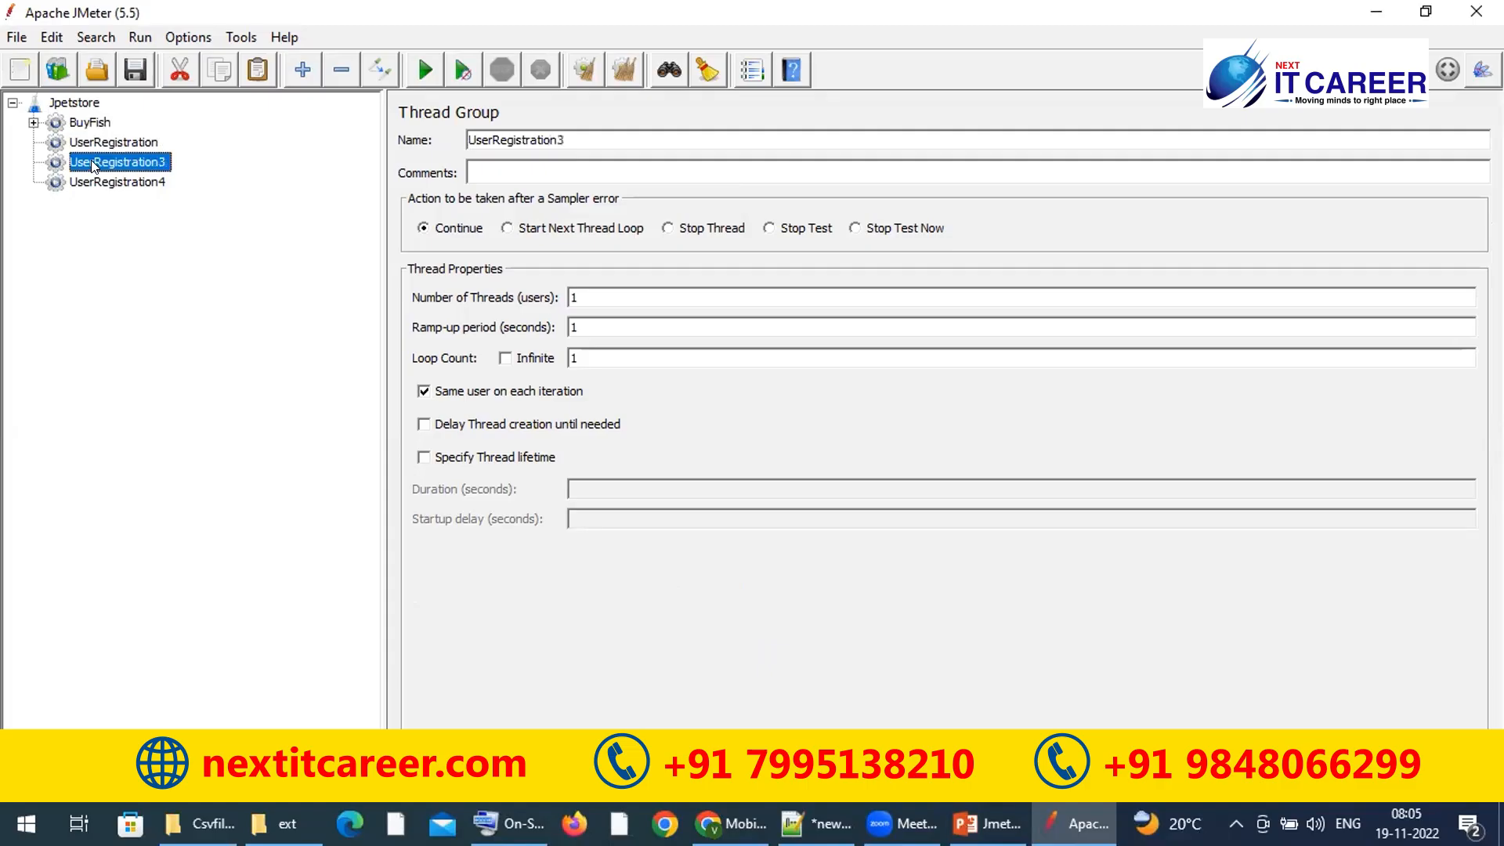
pyautogui.click(90, 183)
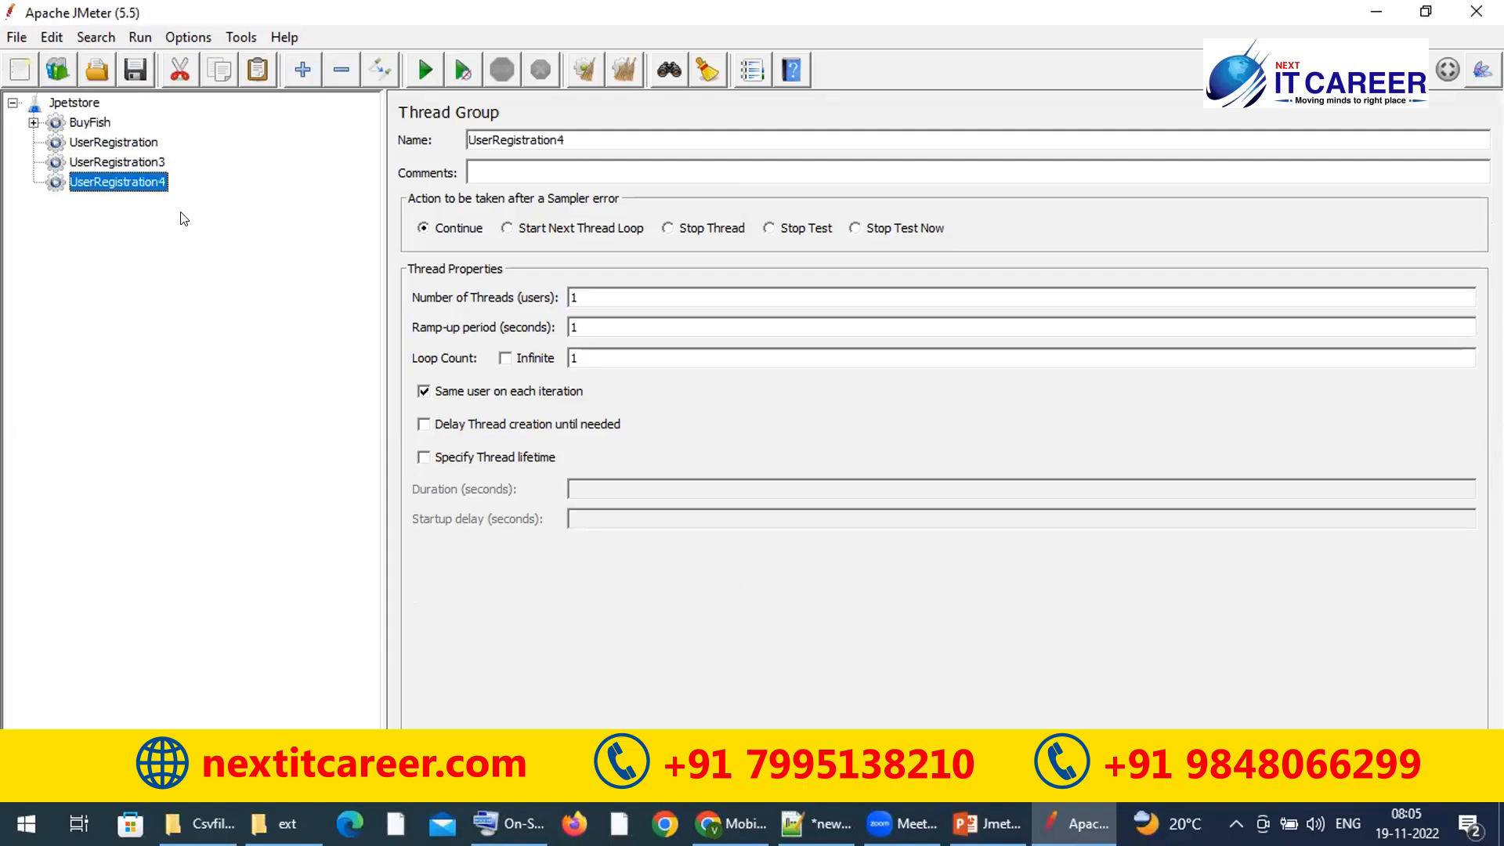
pyautogui.click(74, 103)
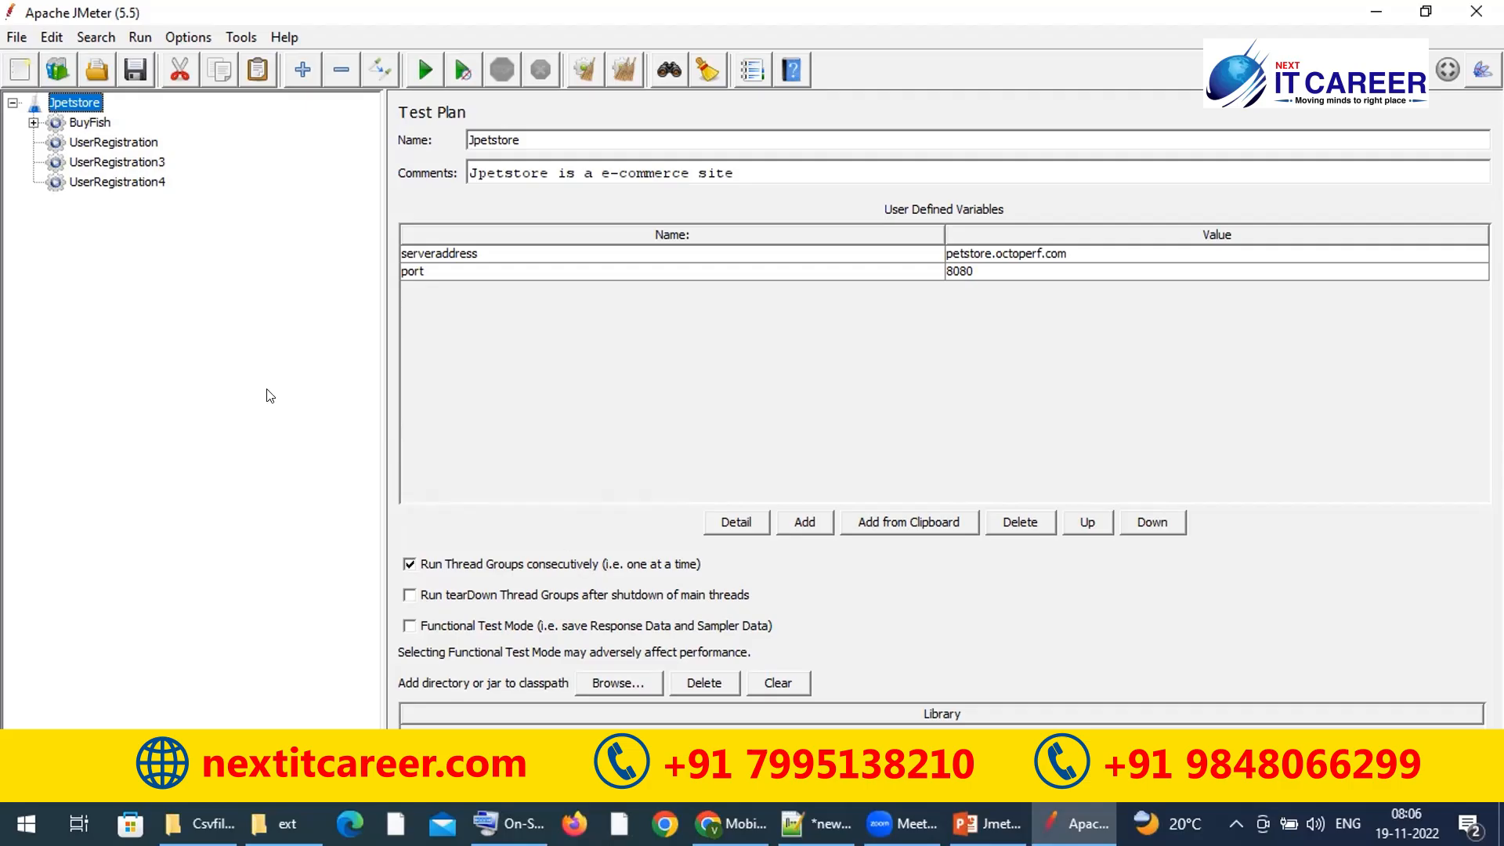
# Step: Review the BuyFish and three UserRegistration thread groups under the Jpetstore test plan
pyautogui.click(94, 123)
pyautogui.click(94, 143)
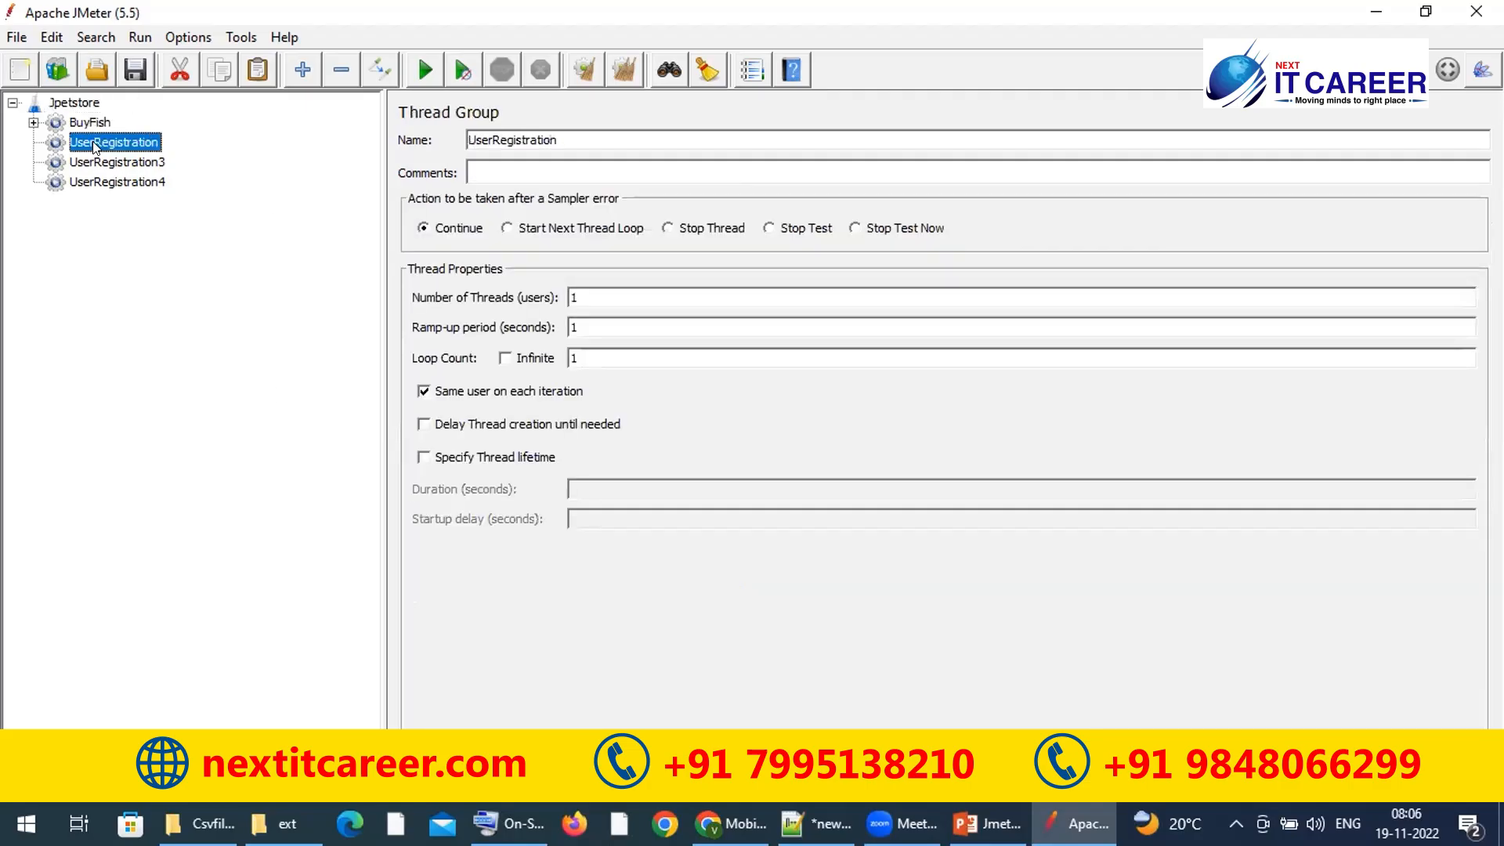
pyautogui.click(96, 162)
pyautogui.click(96, 182)
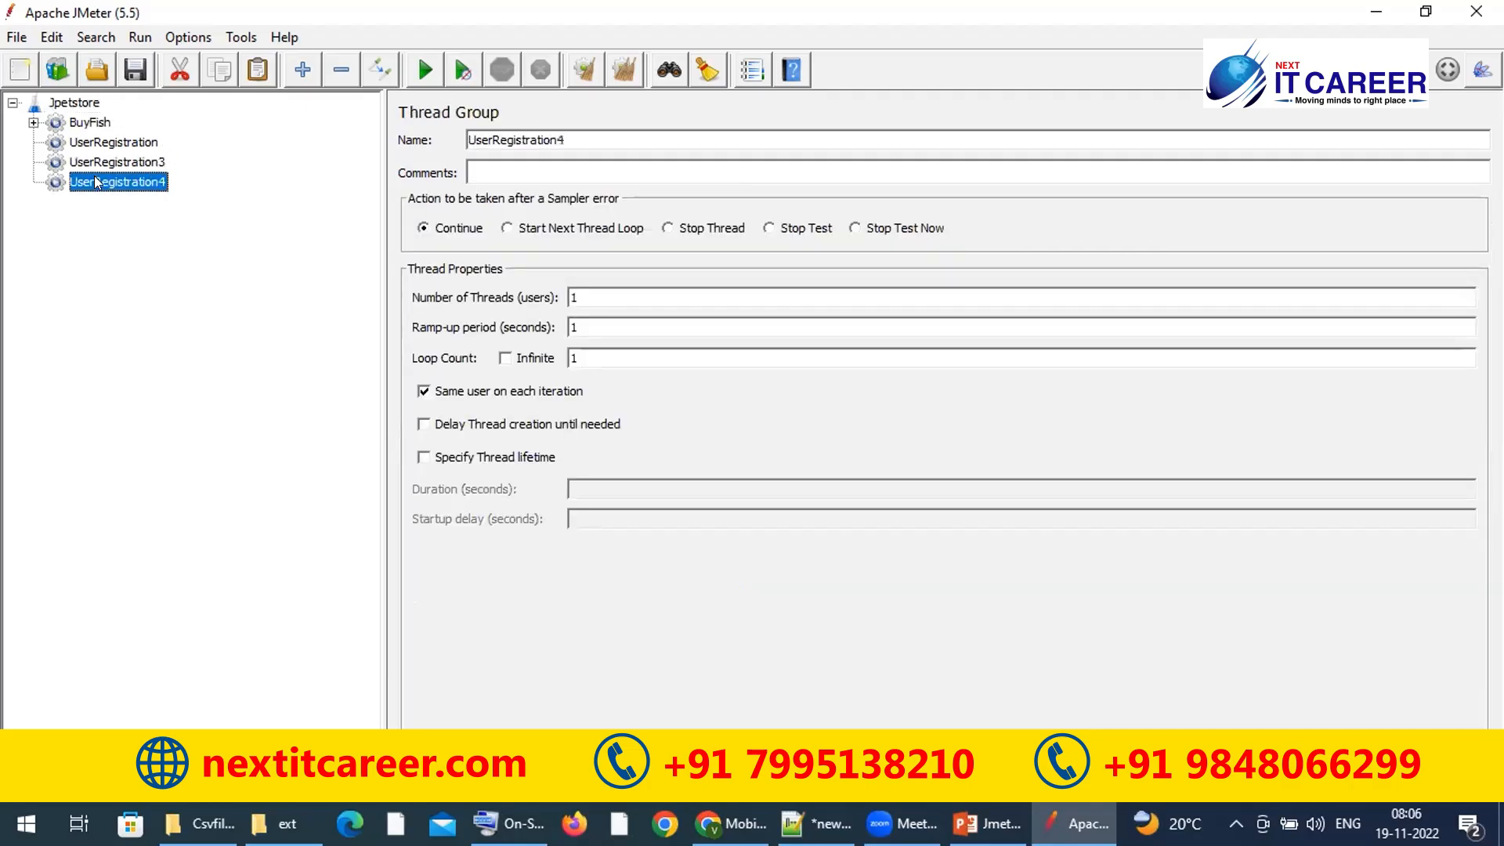
pyautogui.click(81, 105)
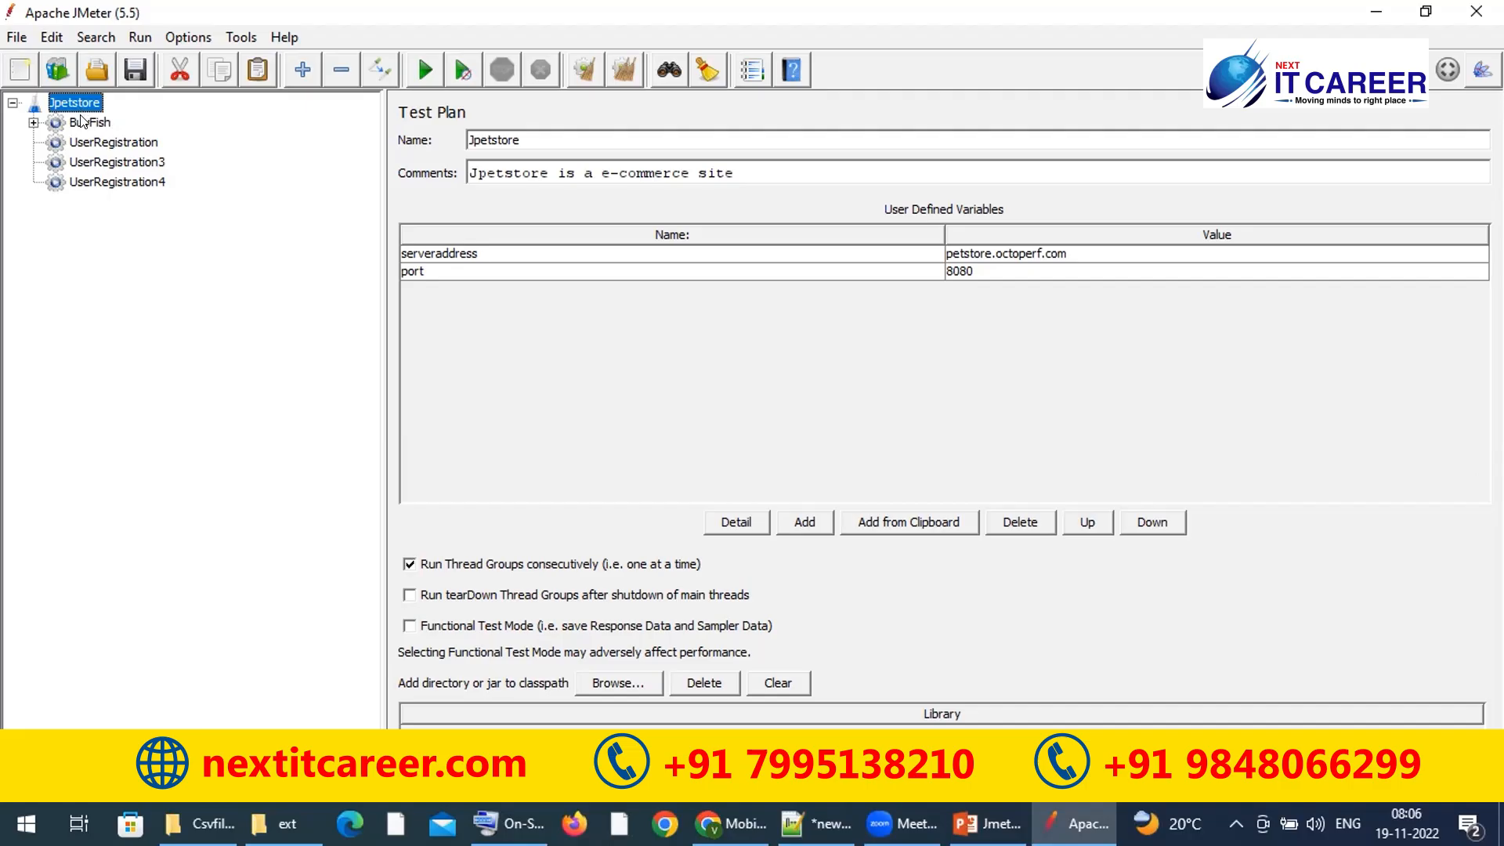
pyautogui.click(81, 122)
pyautogui.click(83, 142)
pyautogui.click(83, 162)
pyautogui.click(82, 183)
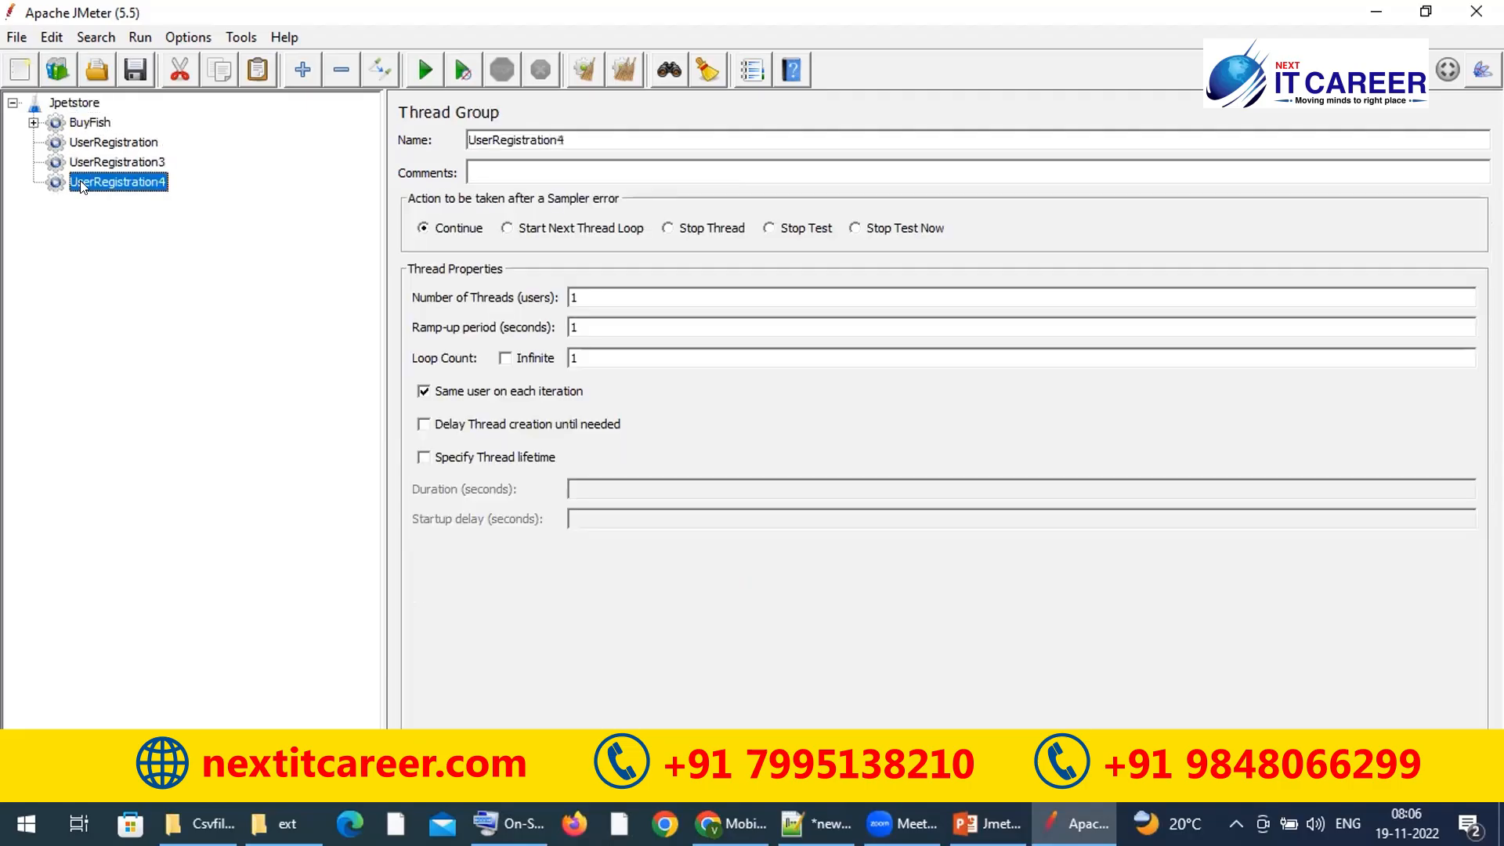
pyautogui.click(82, 102)
# Step: Turn off 'Run Thread Groups consecutively', keep tearDown groups off, and enable Functional Test Mode
pyautogui.click(409, 595)
pyautogui.click(409, 564)
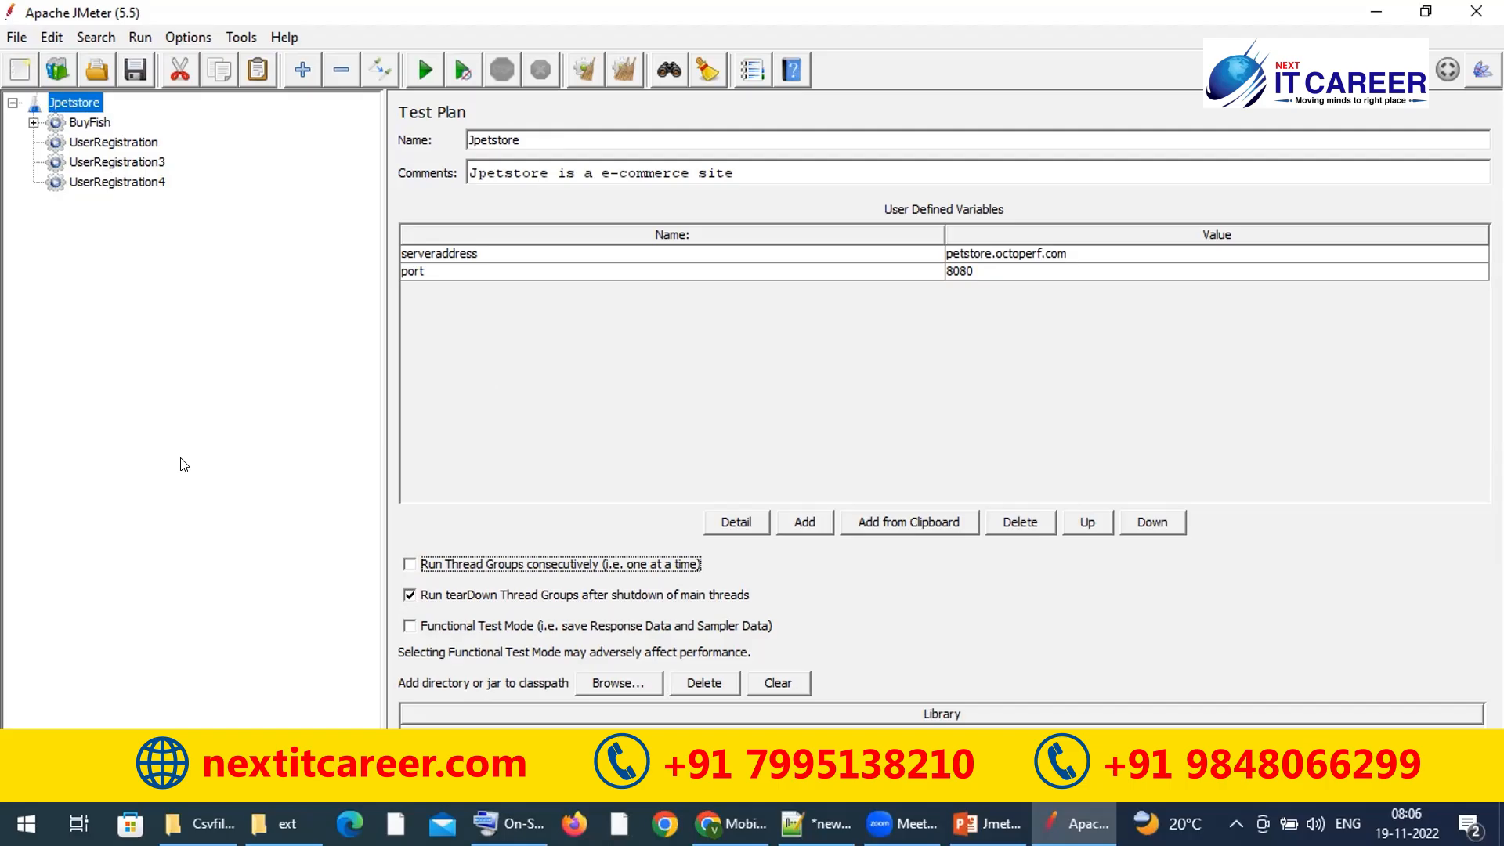
pyautogui.click(409, 594)
pyautogui.click(410, 627)
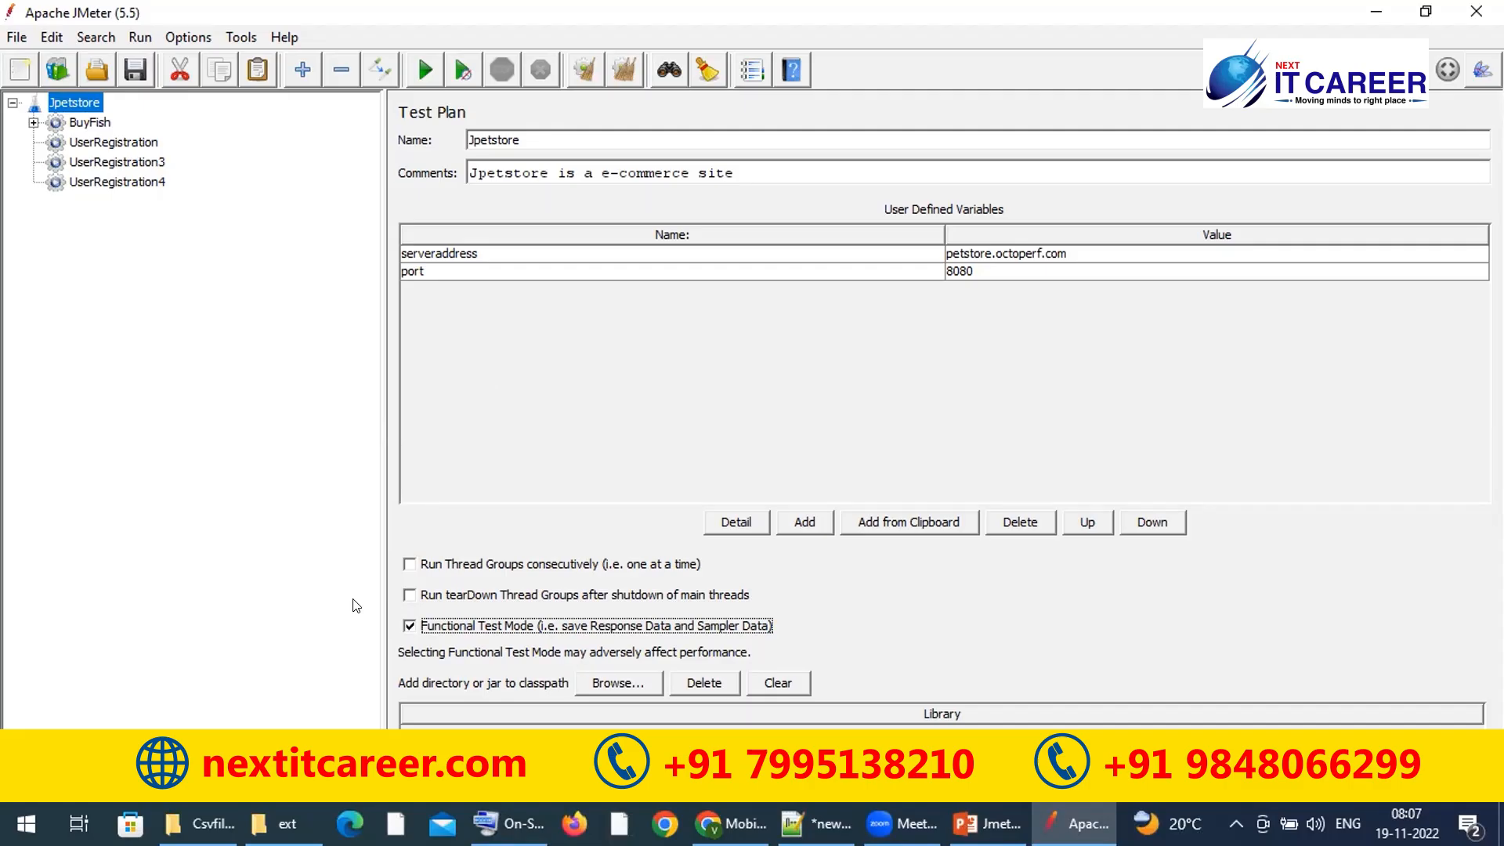
pyautogui.click(94, 121)
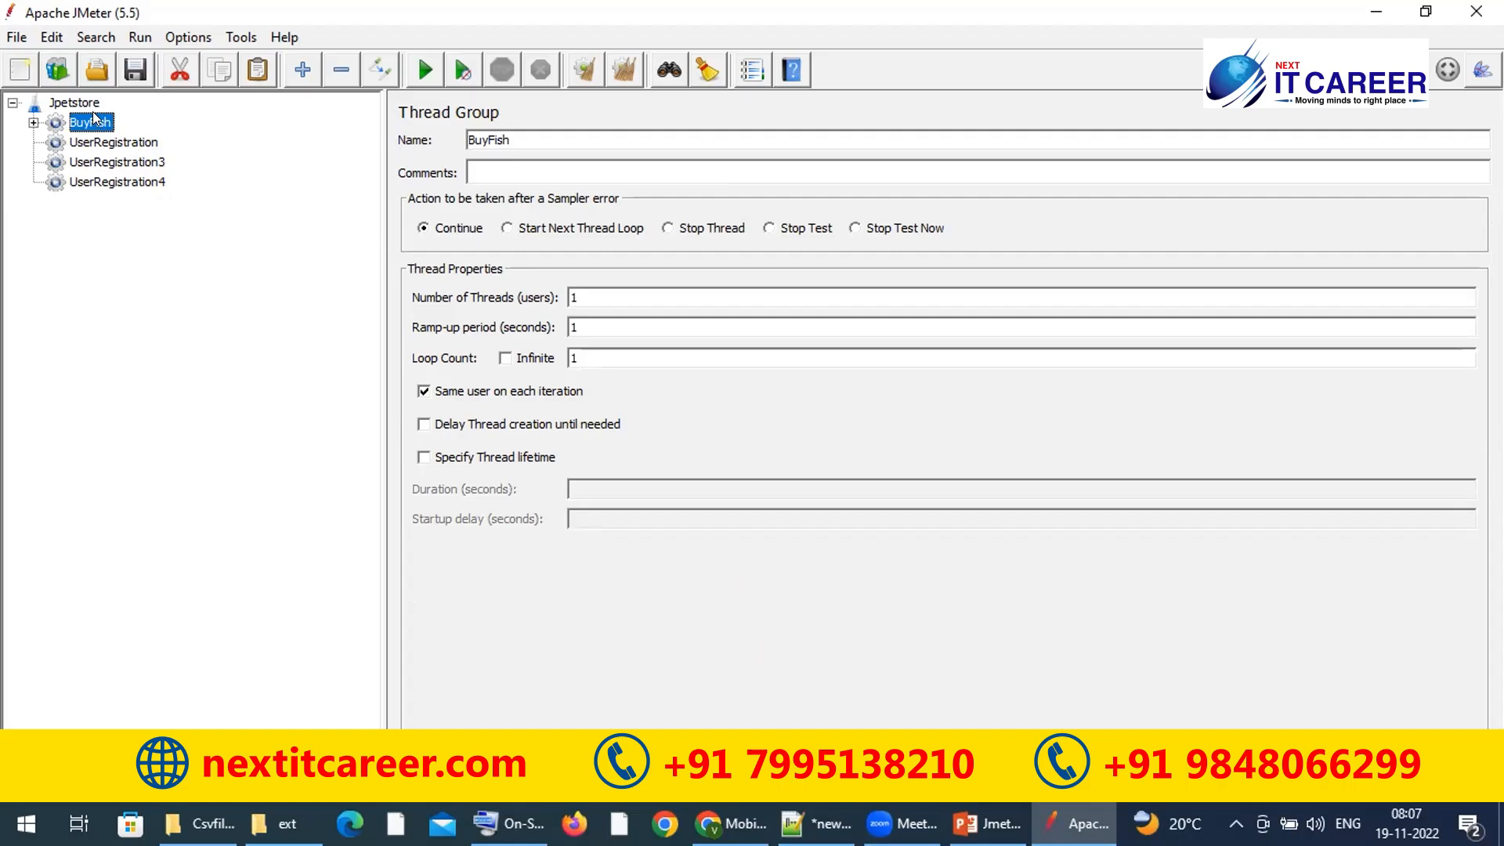
pyautogui.click(76, 105)
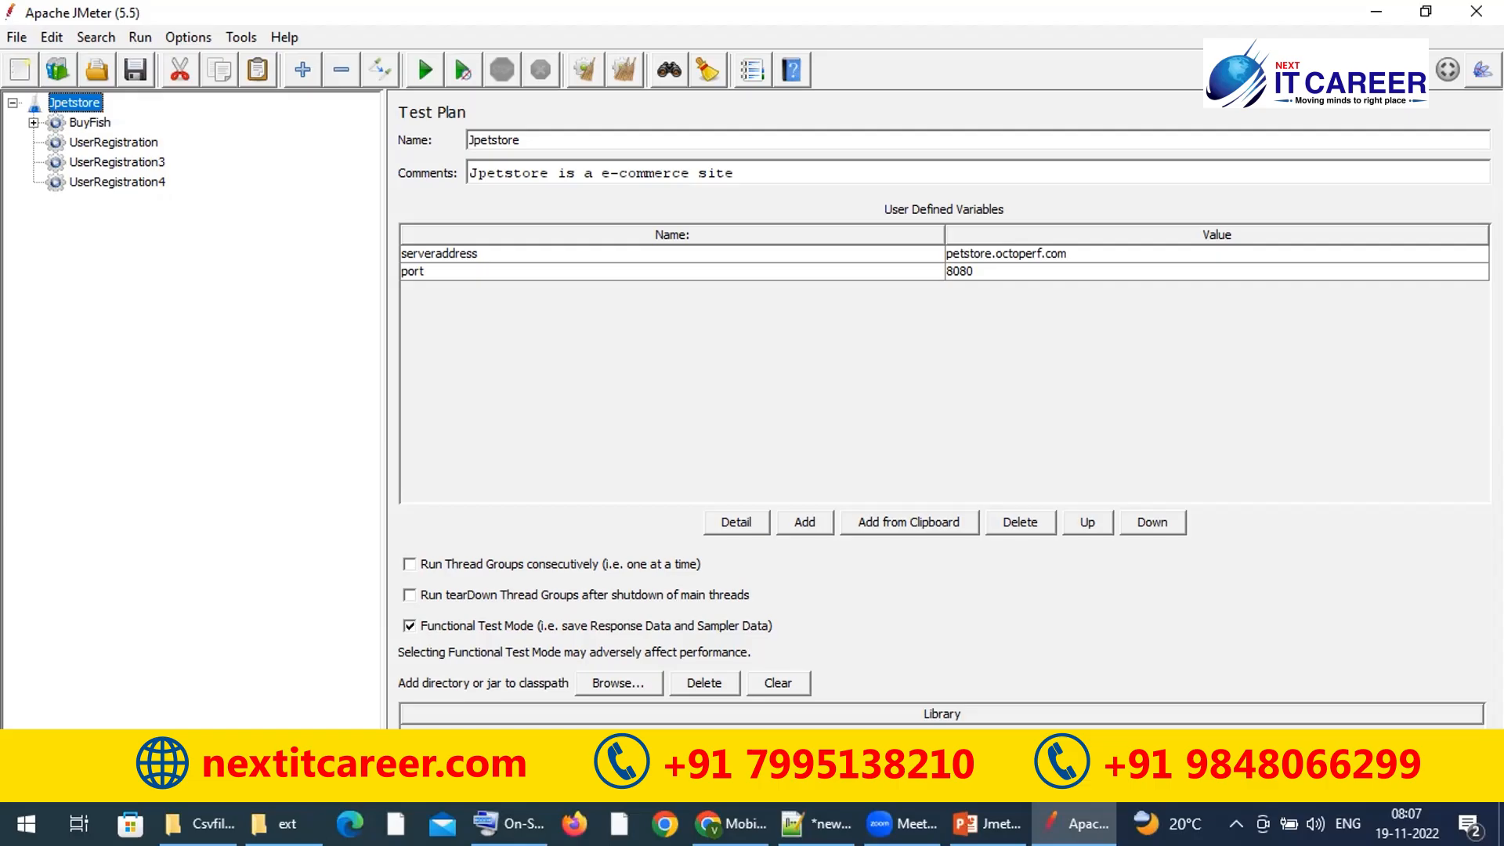
pyautogui.click(602, 682)
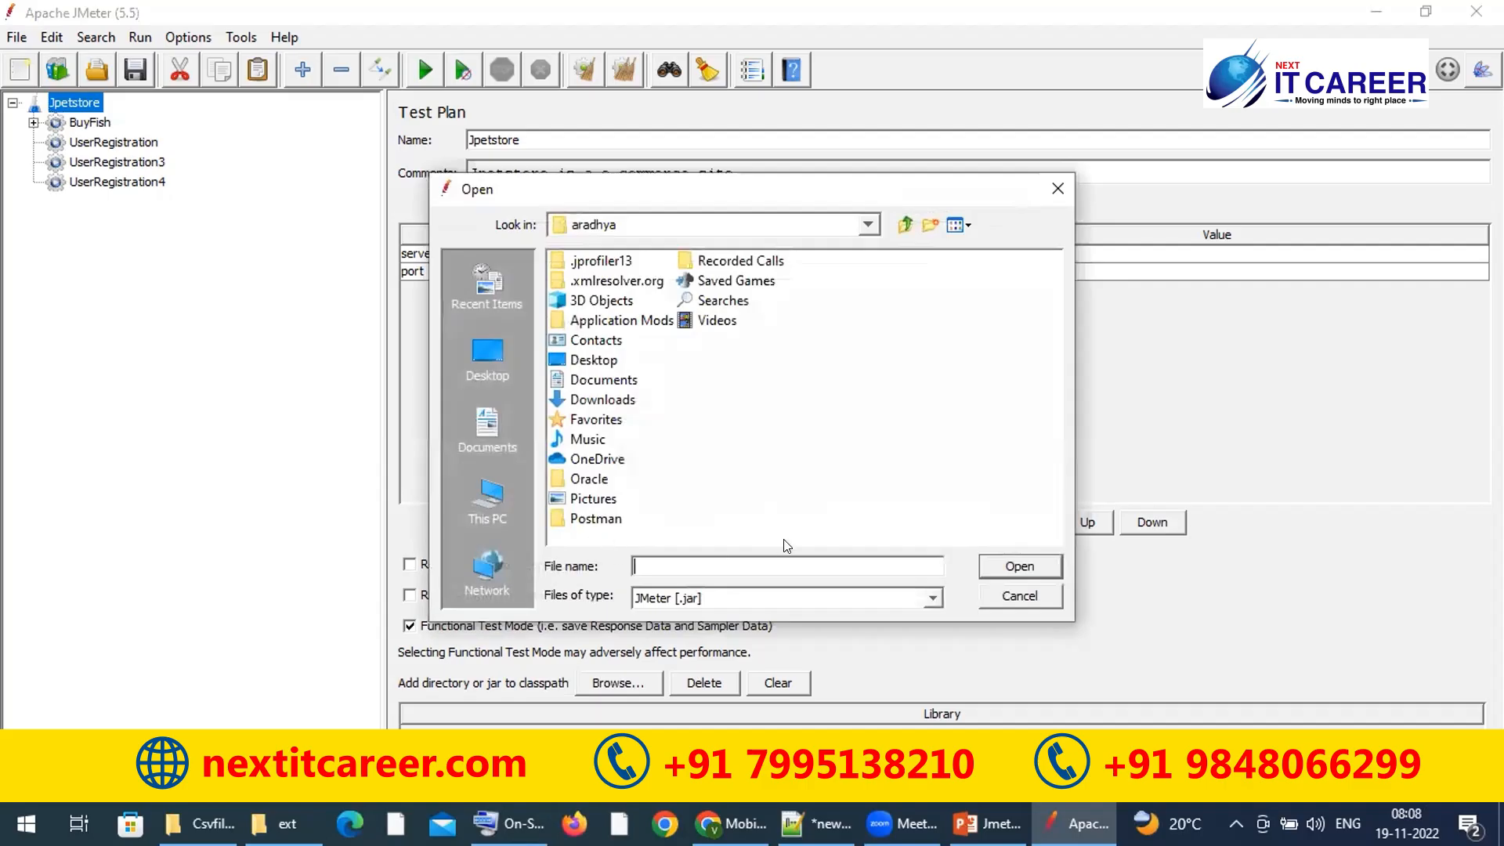
pyautogui.click(1015, 598)
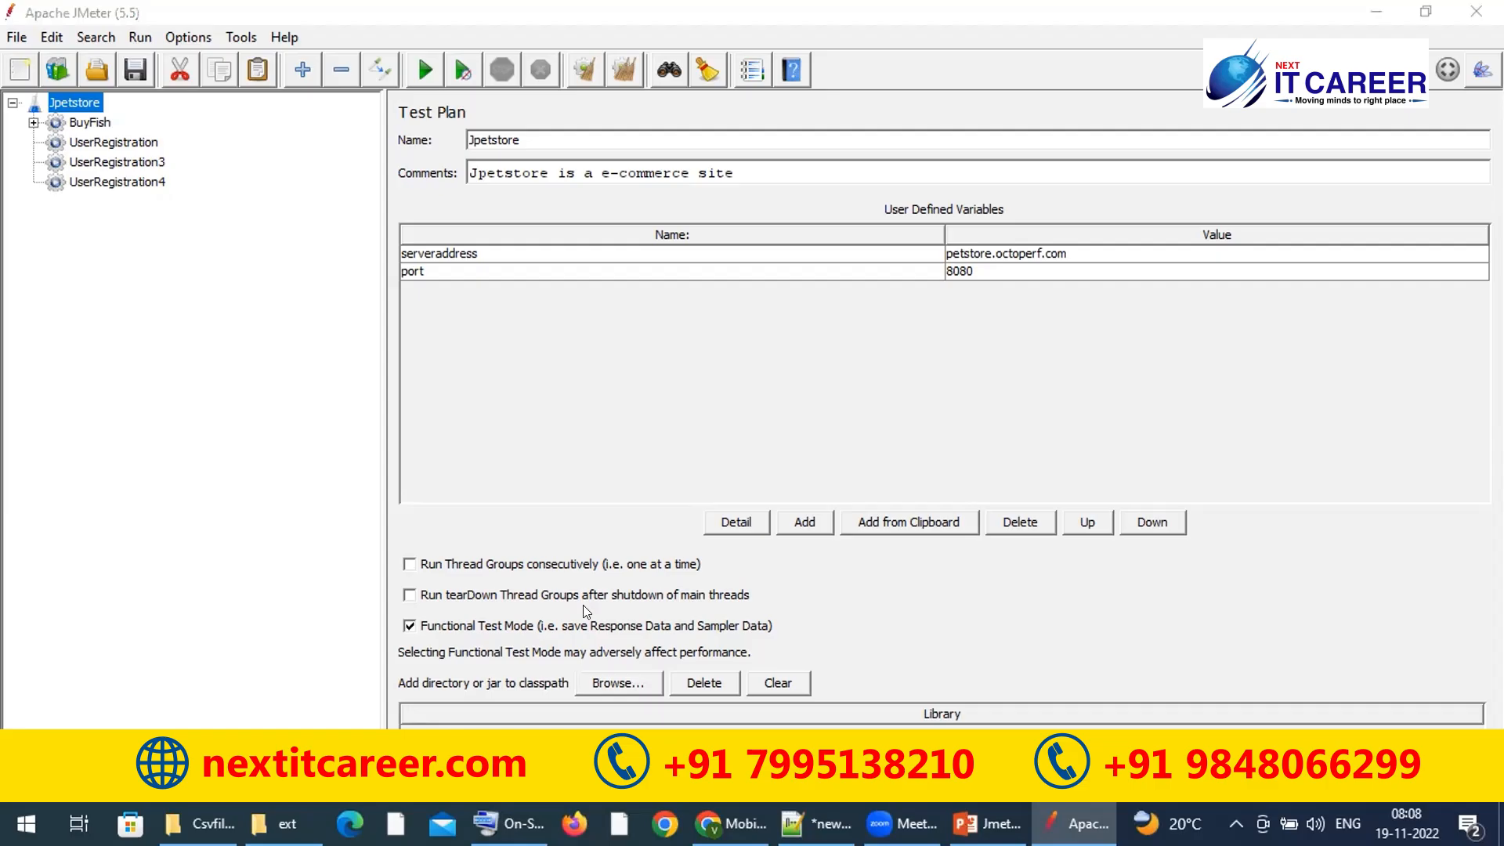
pyautogui.click(397, 675)
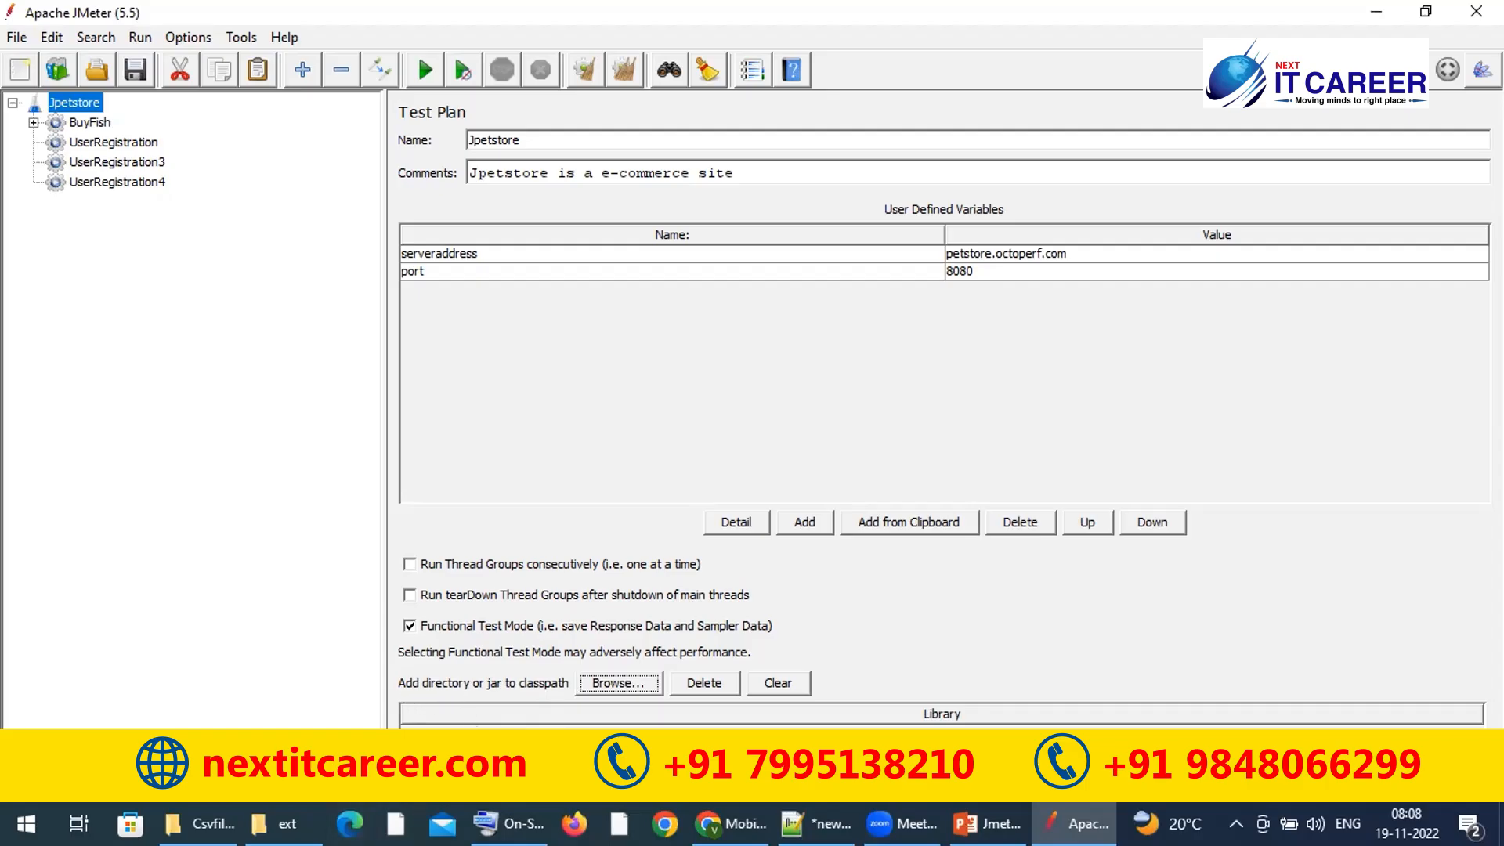
pyautogui.click(282, 823)
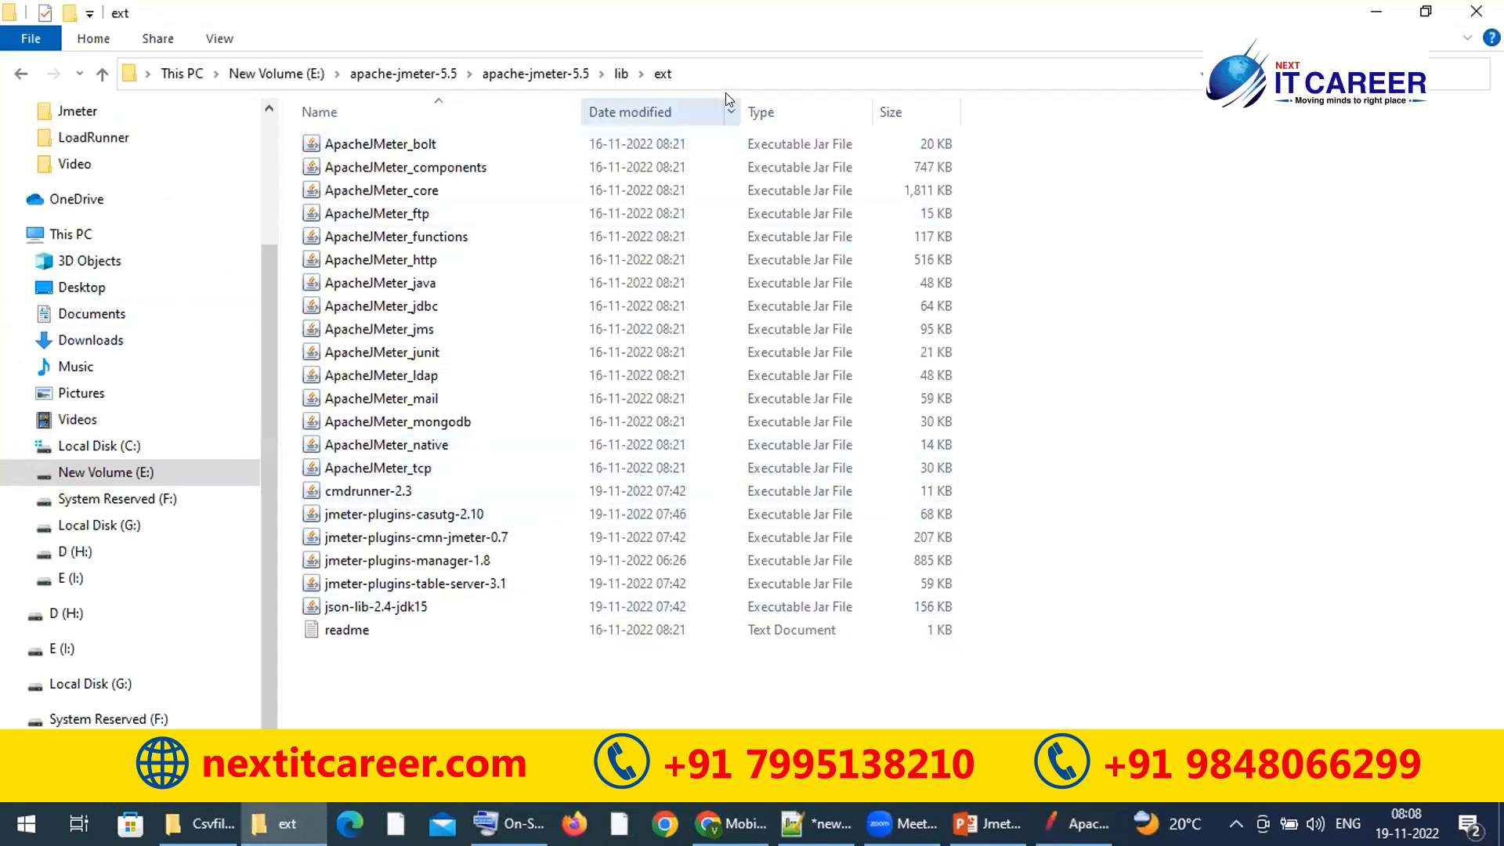
pyautogui.click(766, 78)
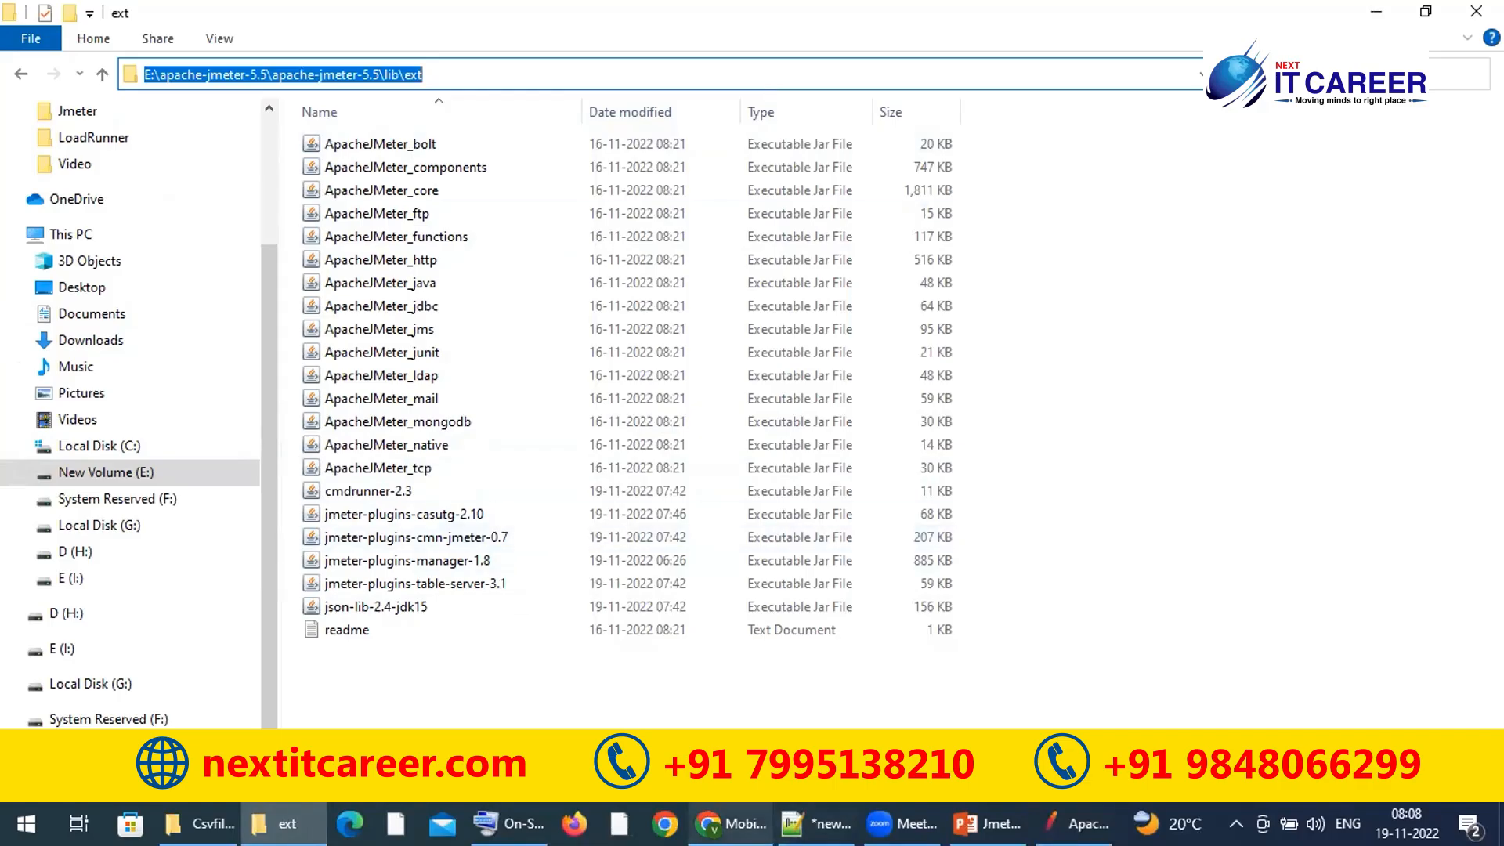
pyautogui.click(1080, 807)
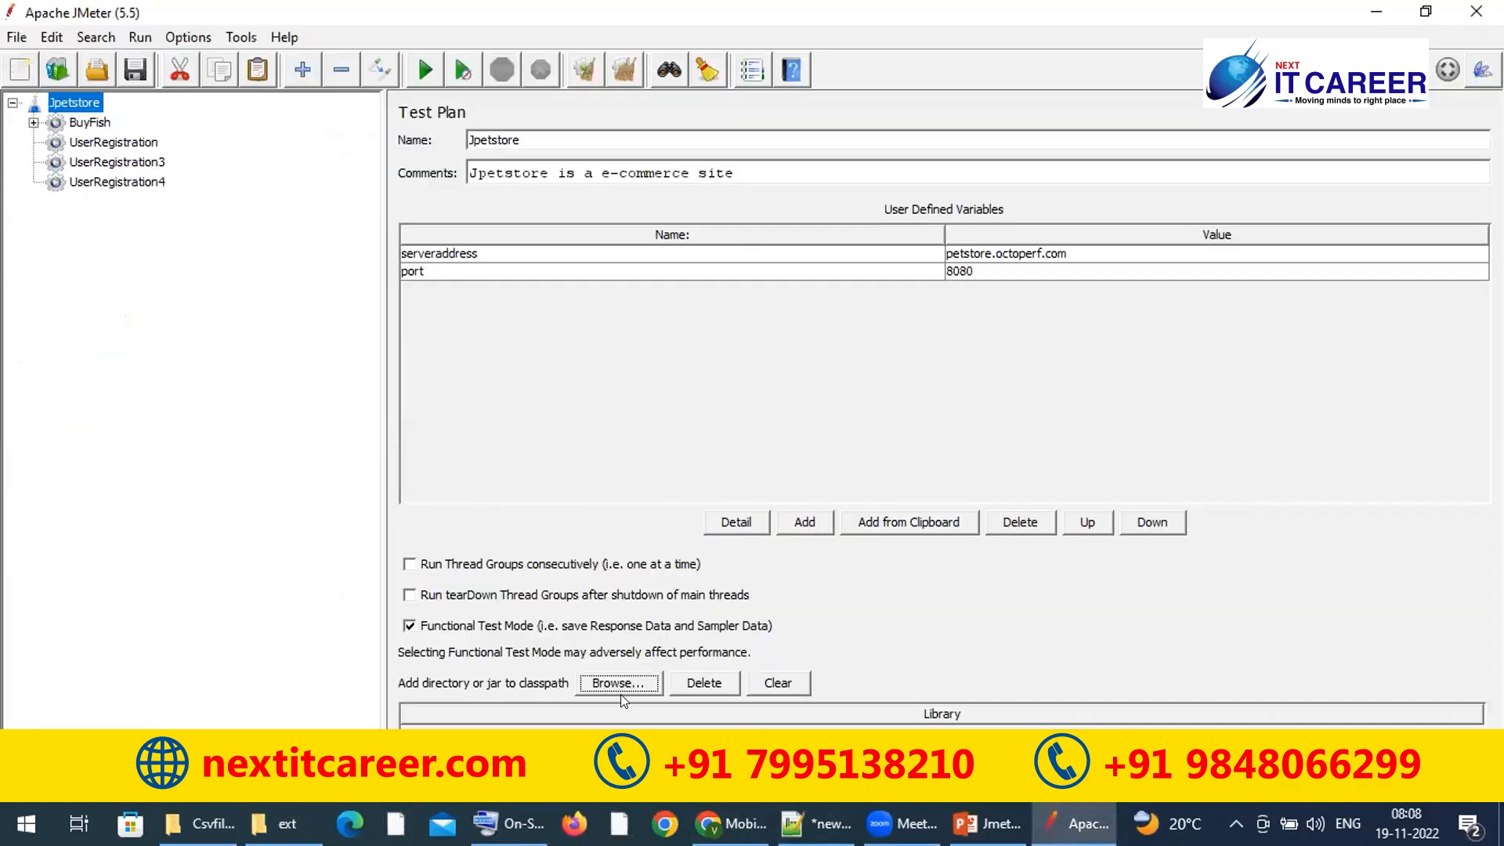
# Step: Start browsing for a classpath directory and look through the computer's drives
pyautogui.click(621, 684)
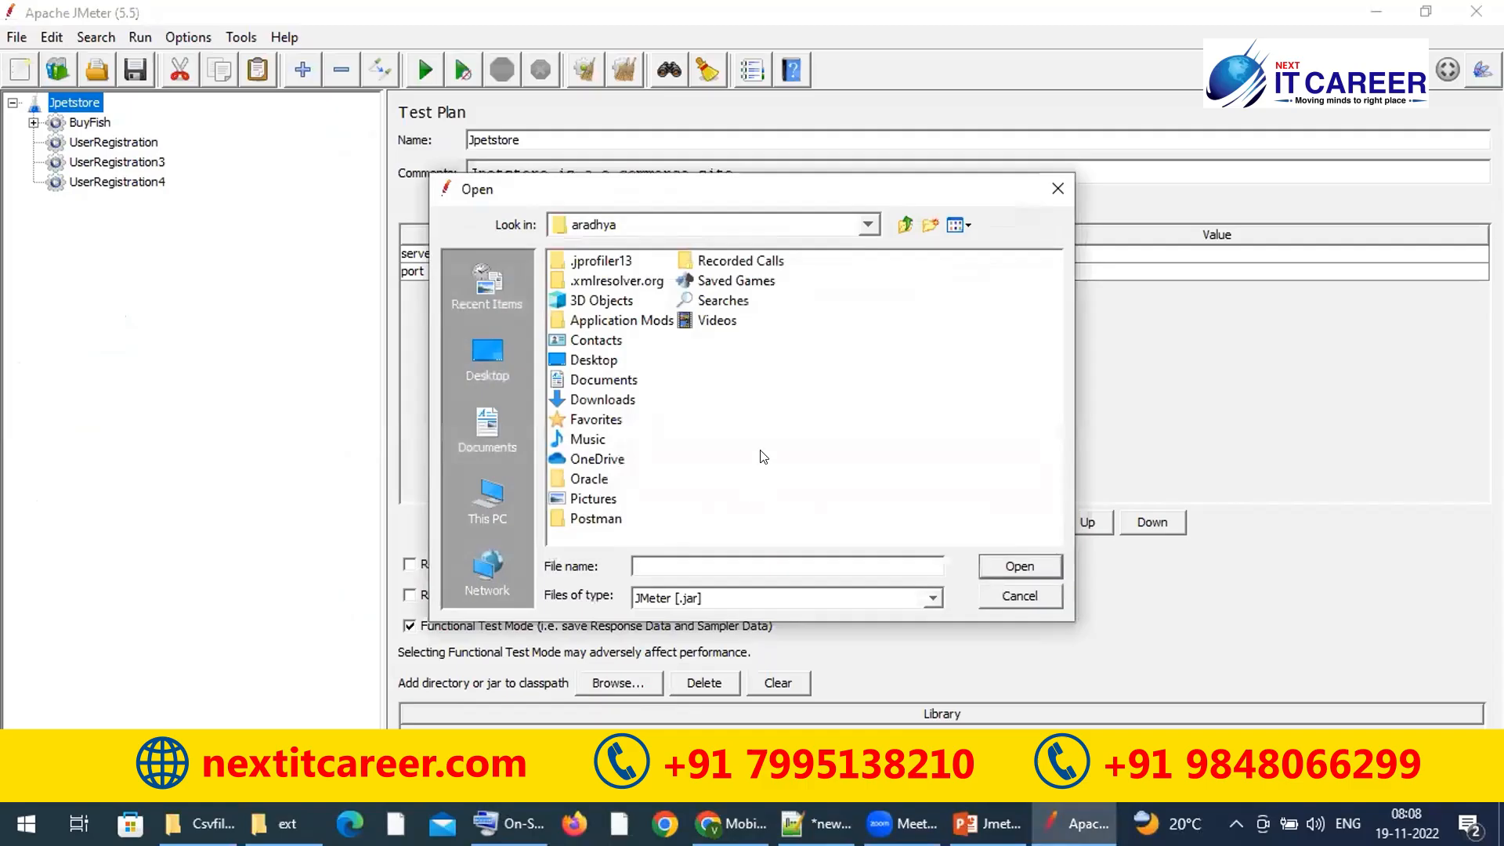
pyautogui.click(779, 228)
pyautogui.click(778, 228)
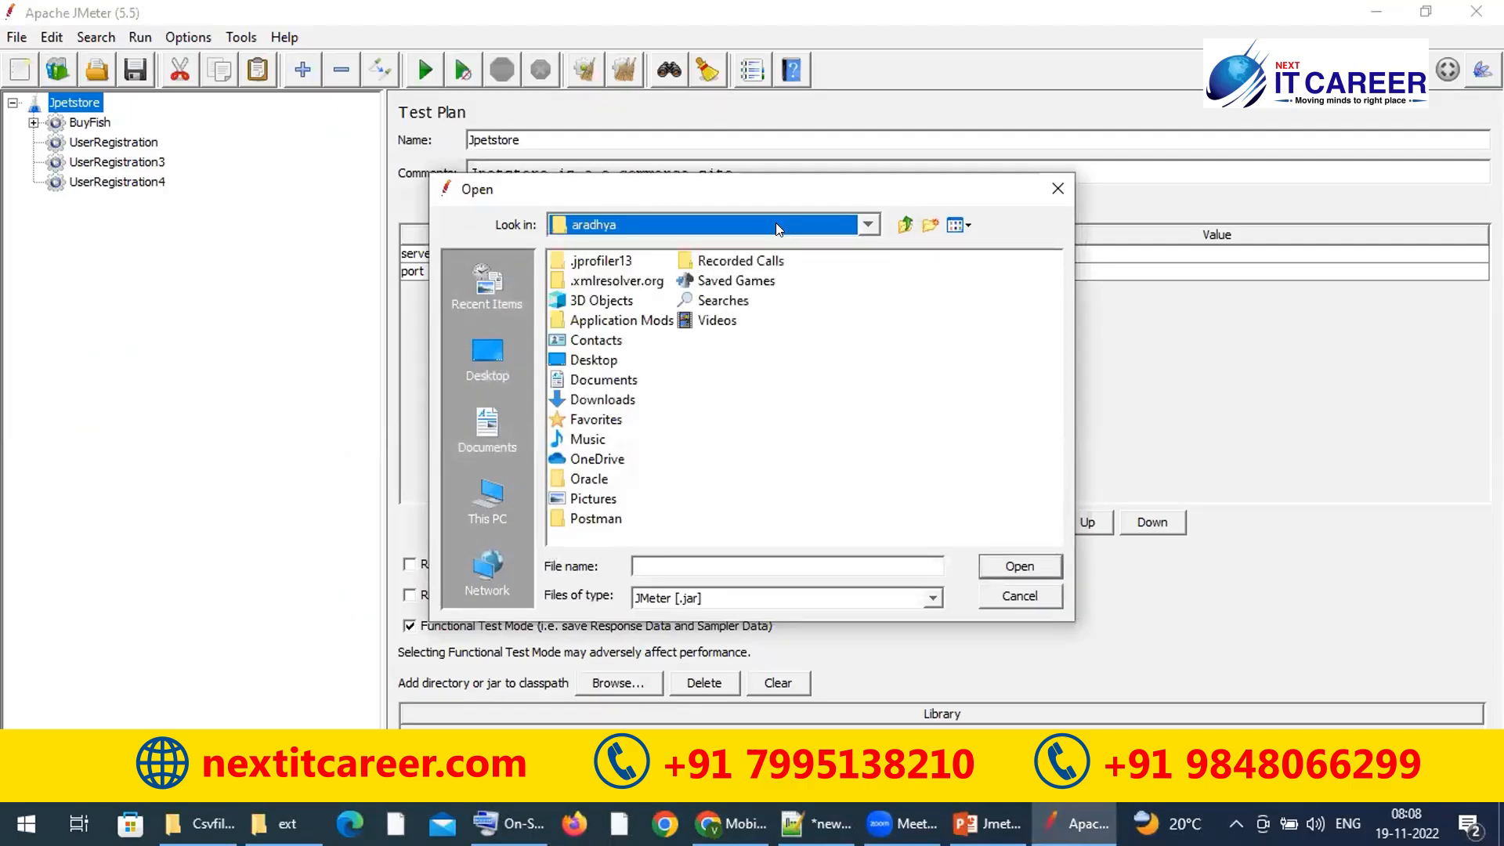
pyautogui.click(760, 224)
pyautogui.click(760, 223)
pyautogui.click(760, 223)
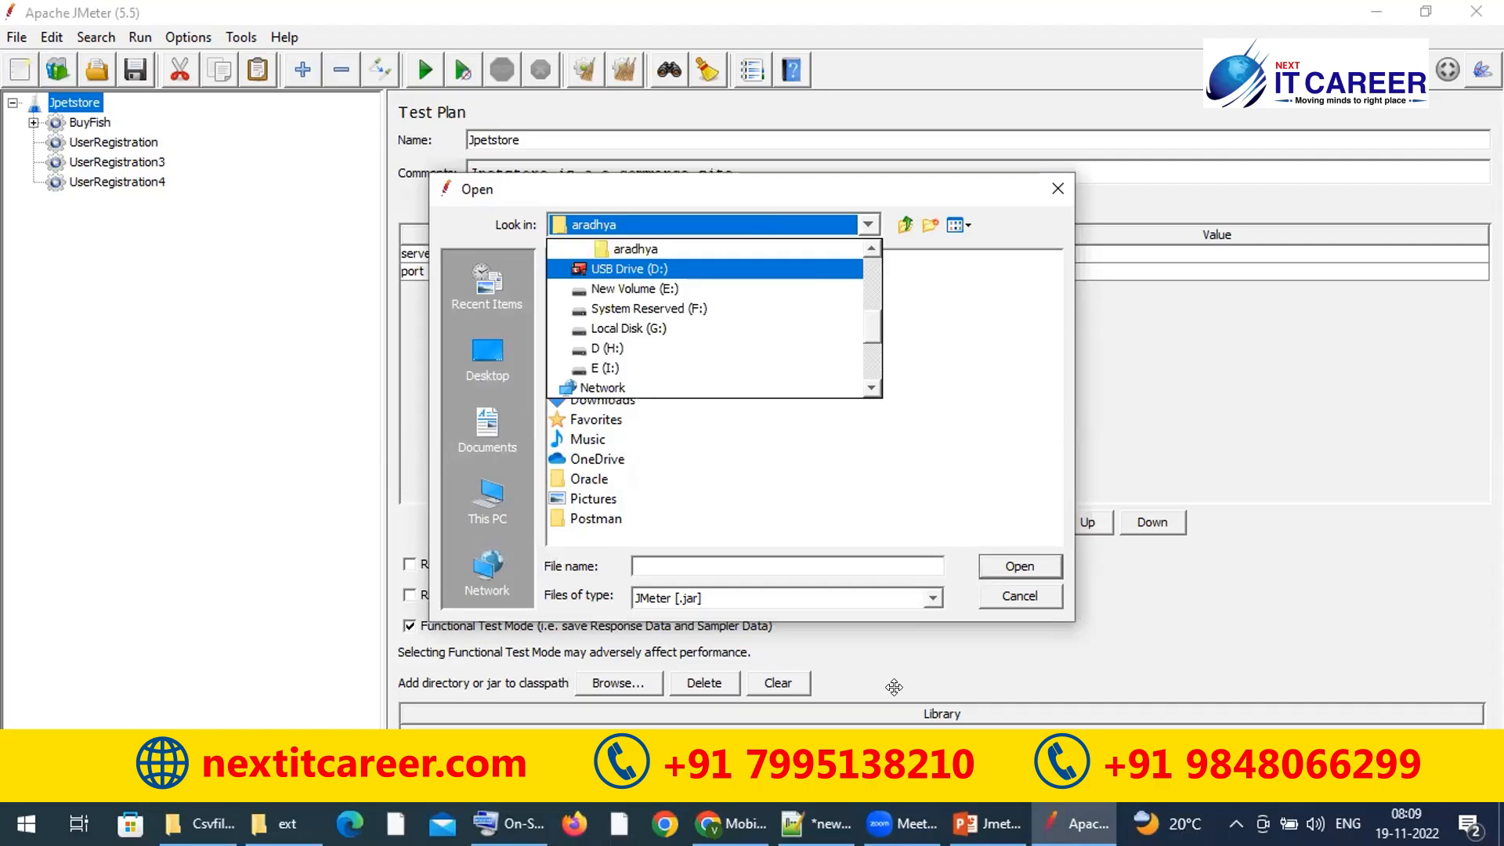
pyautogui.click(487, 501)
pyautogui.click(488, 502)
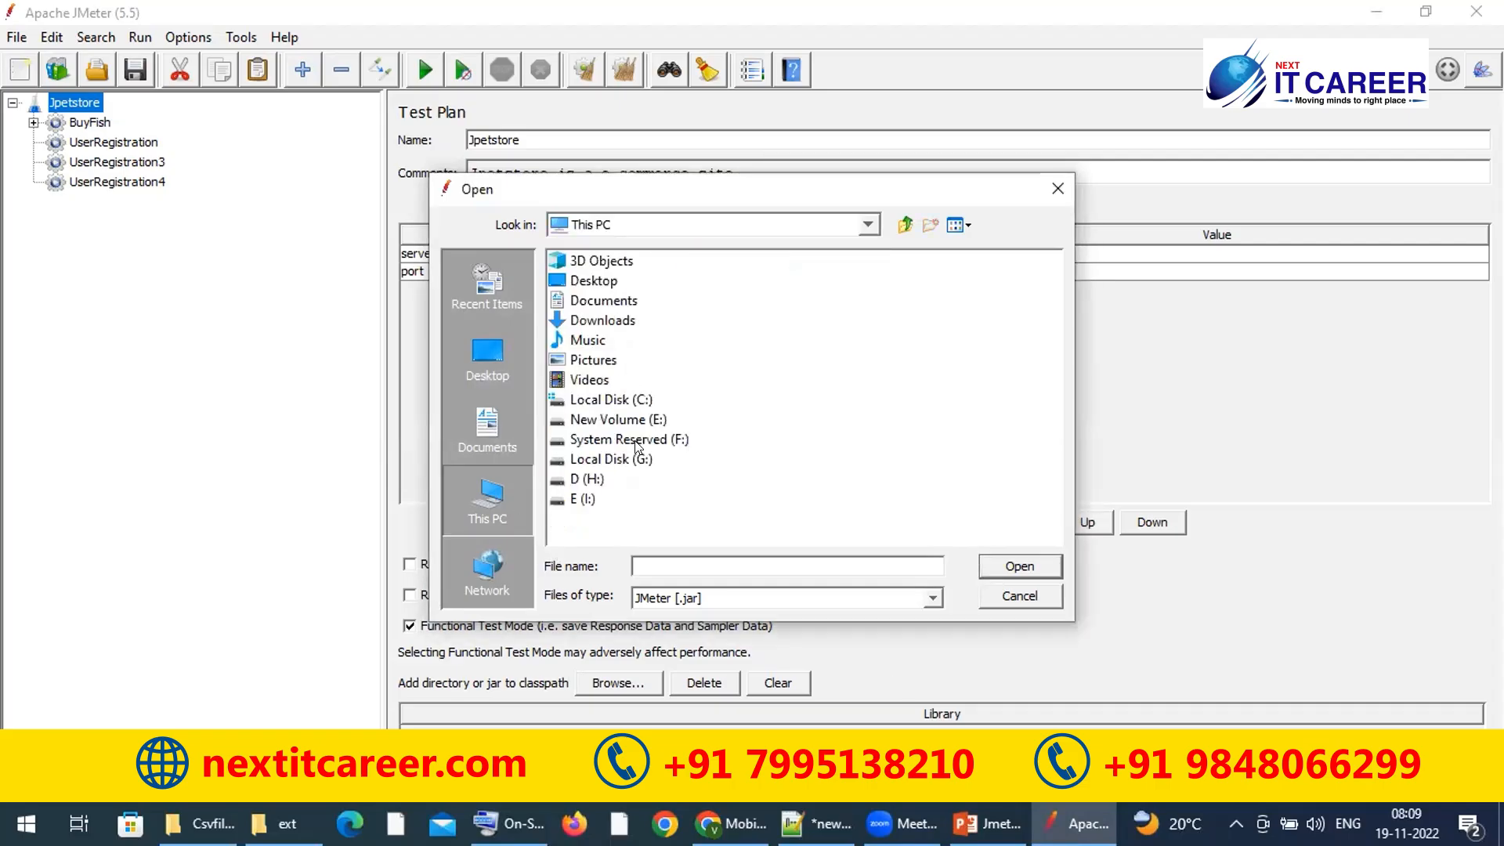
pyautogui.doubleClick(605, 458)
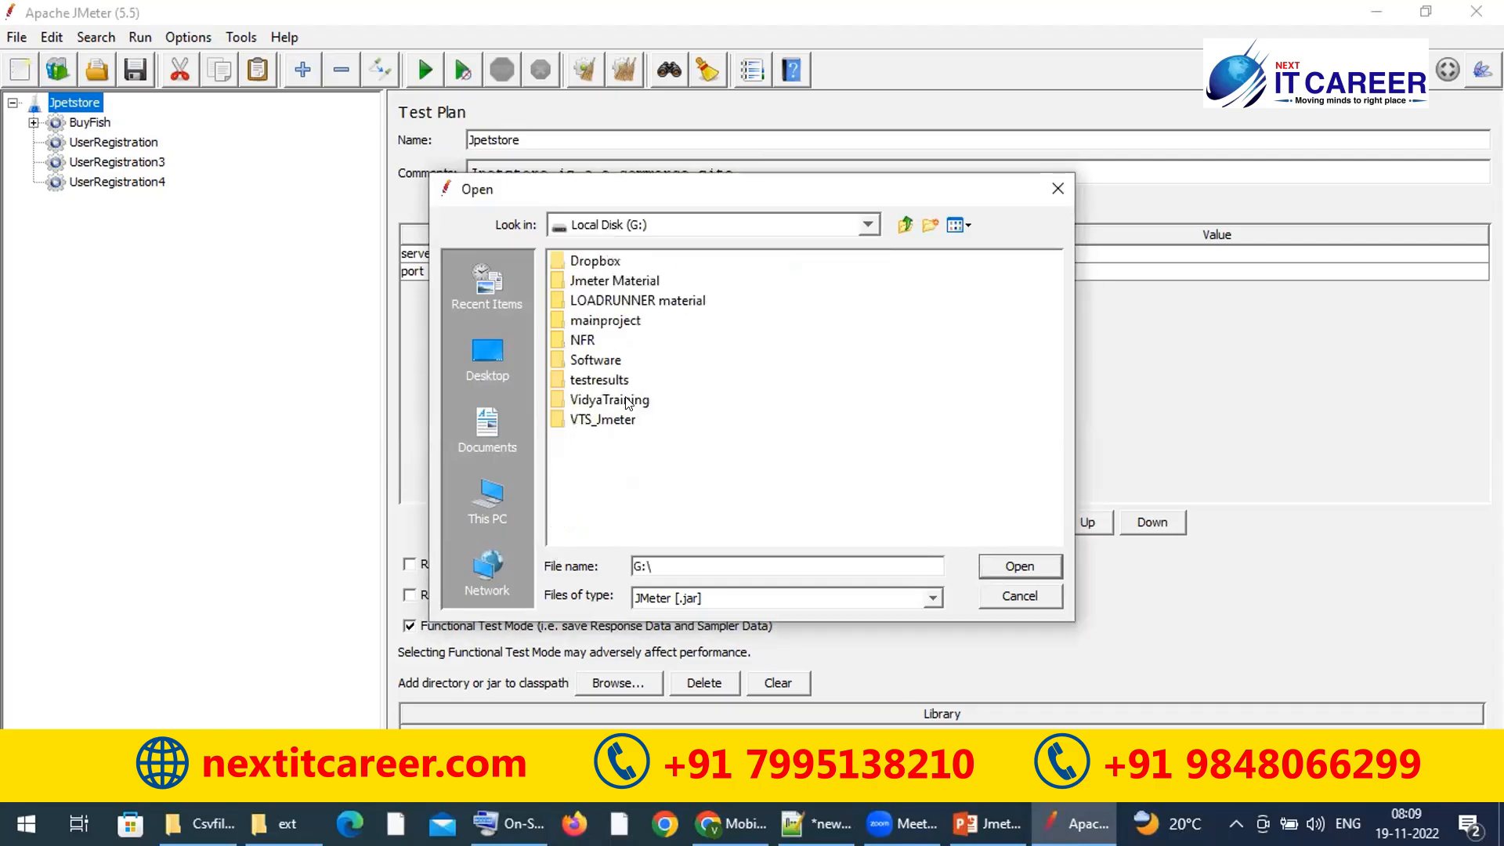
pyautogui.doubleClick(619, 400)
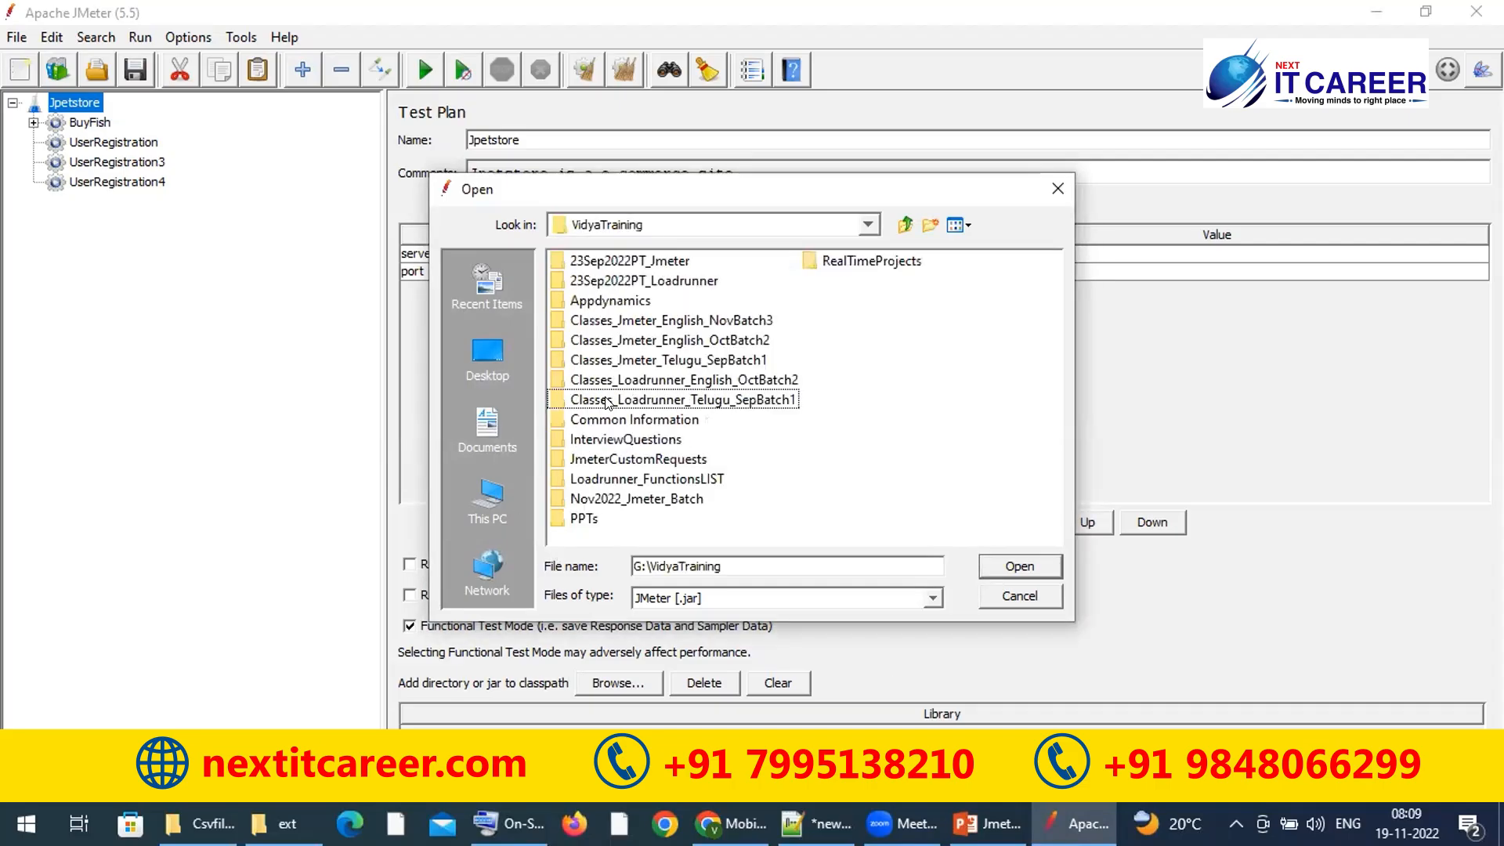
pyautogui.click(481, 486)
# Step: Add the E:\apache-jmeter-5.5\apache-jmeter-5.5\lib folder to the classpath
pyautogui.doubleClick(652, 415)
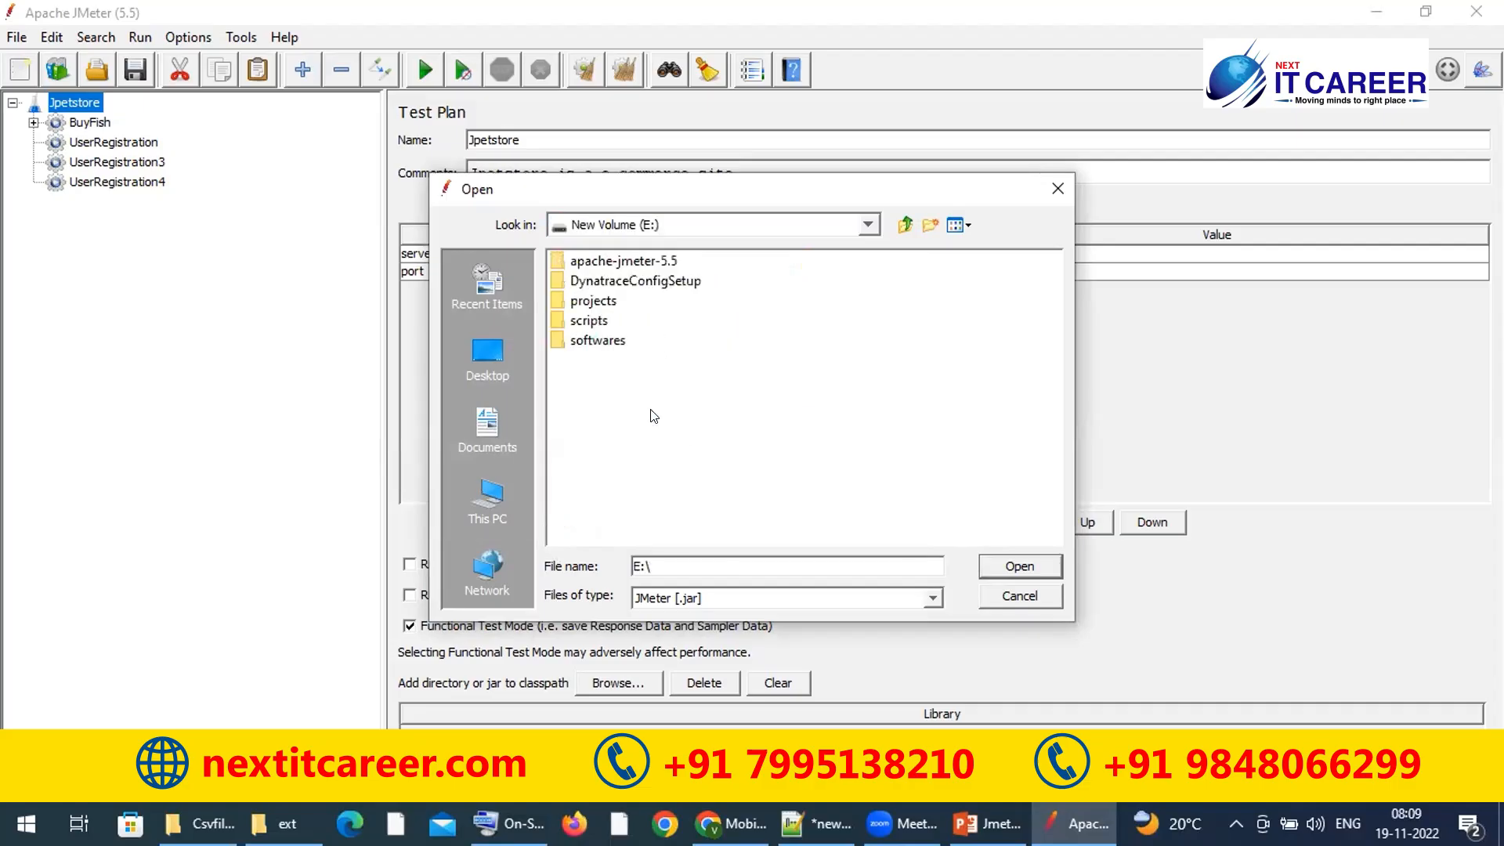
pyautogui.doubleClick(655, 261)
pyautogui.click(625, 261)
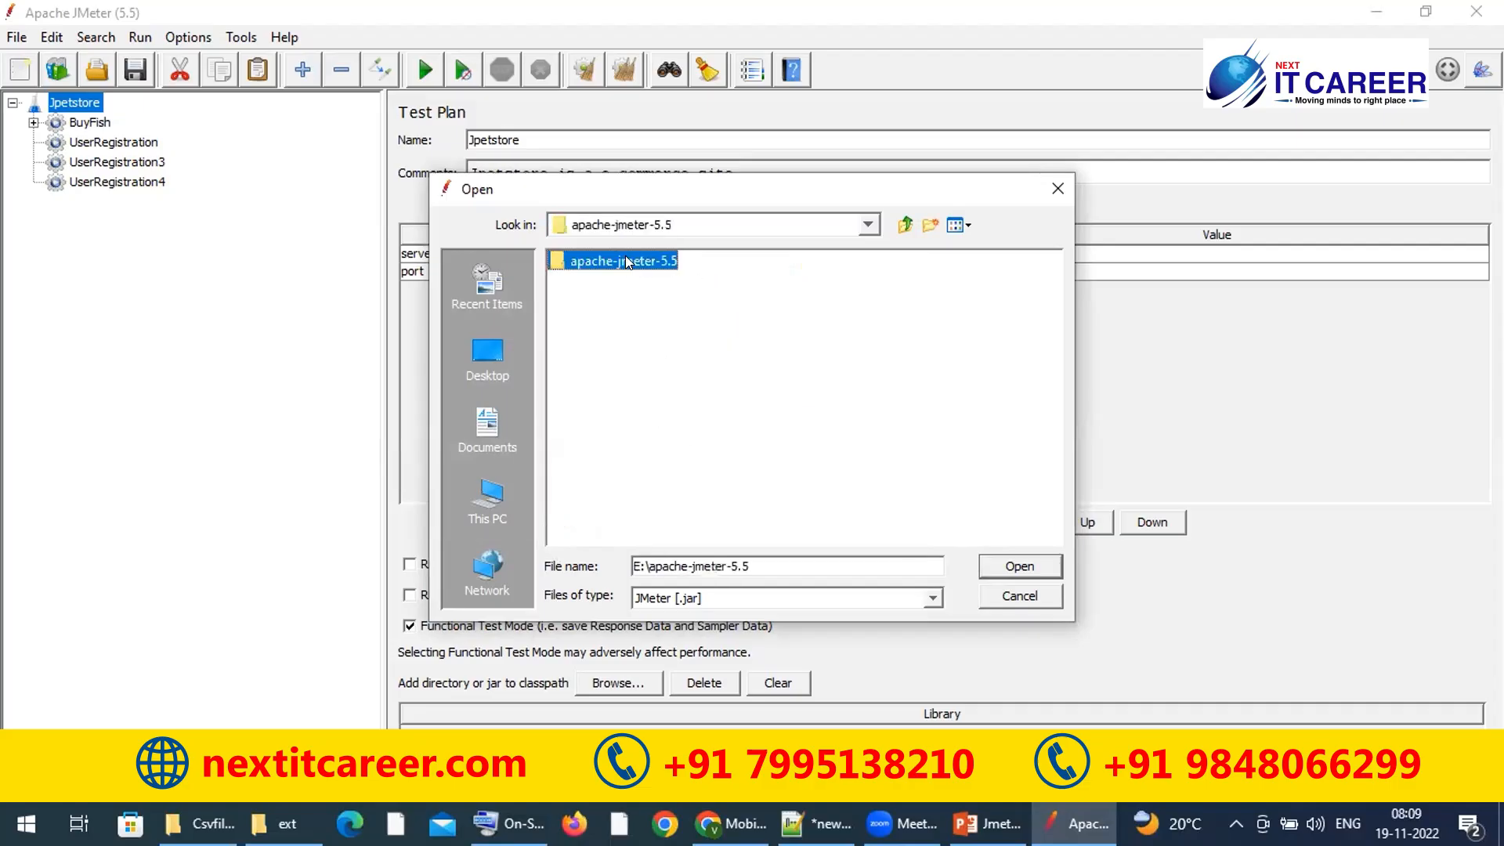
pyautogui.doubleClick(626, 261)
pyautogui.doubleClick(569, 340)
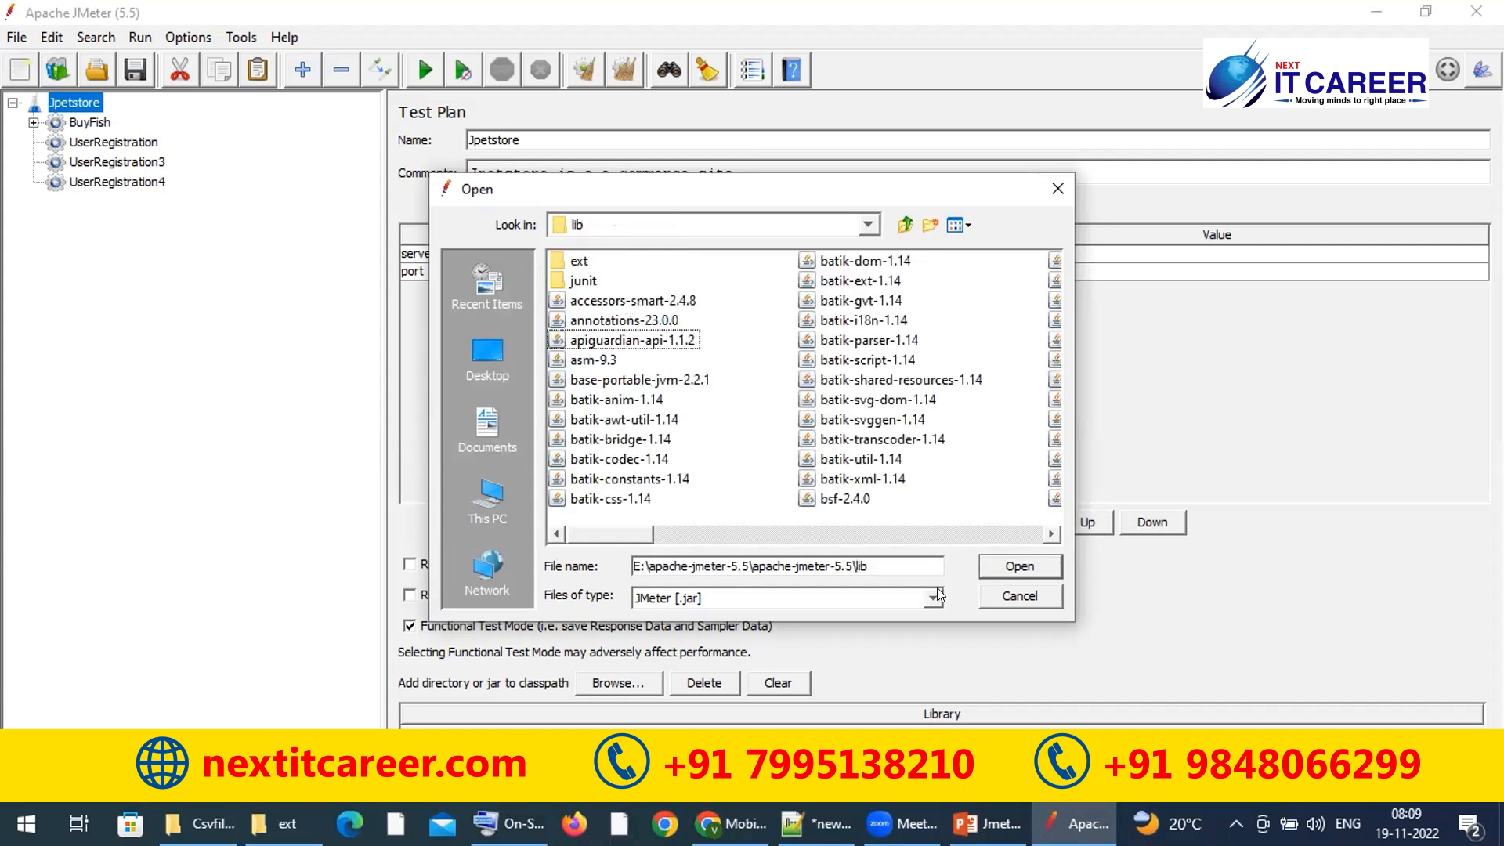
pyautogui.click(1011, 564)
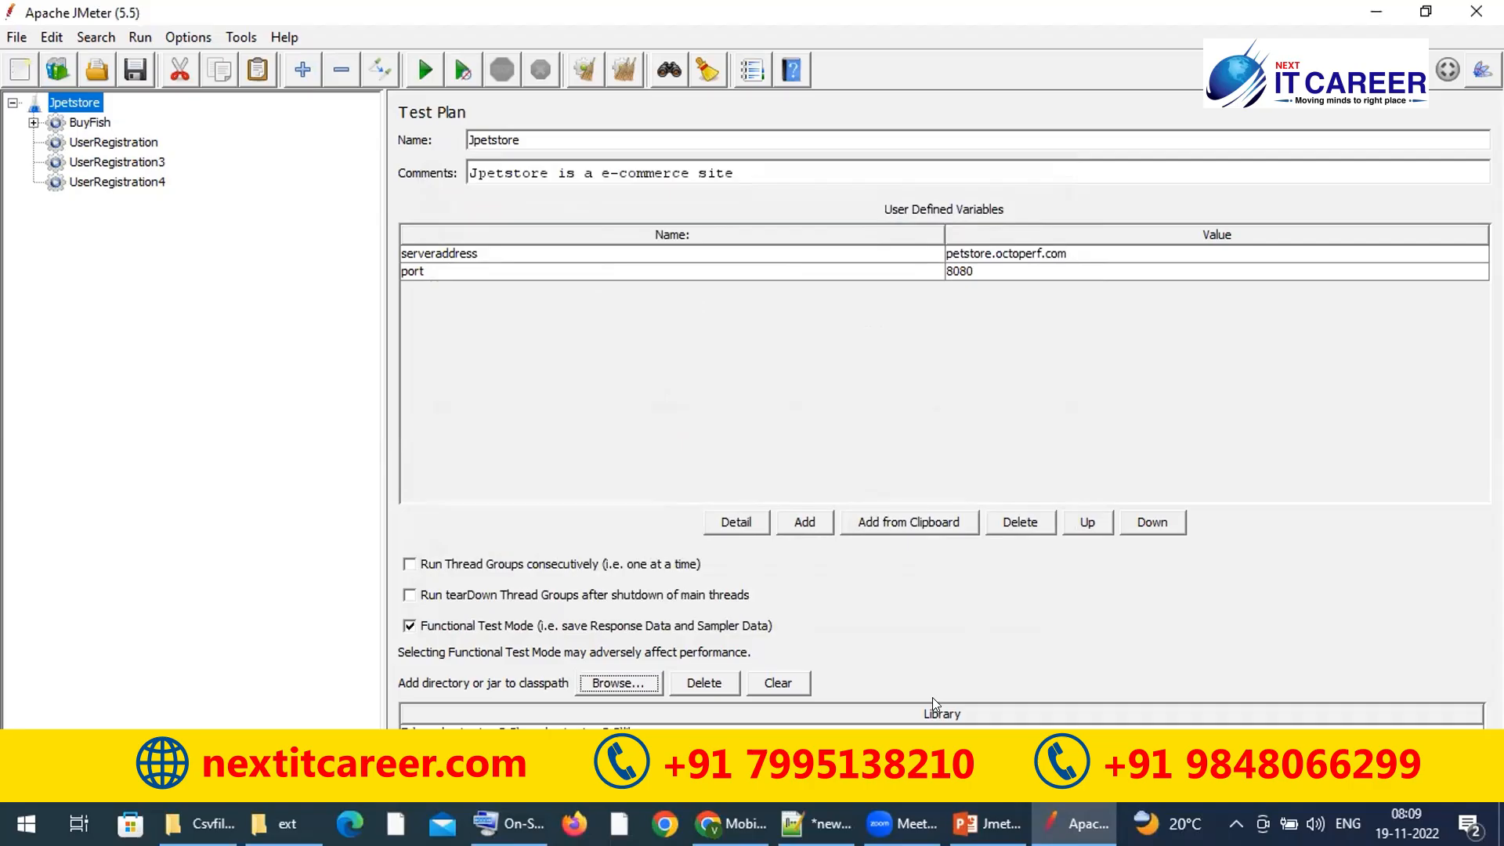
# Step: Delete the lib folder entry from the classpath Library list, then clear the list
pyautogui.hotkey('alt', 'Tab')
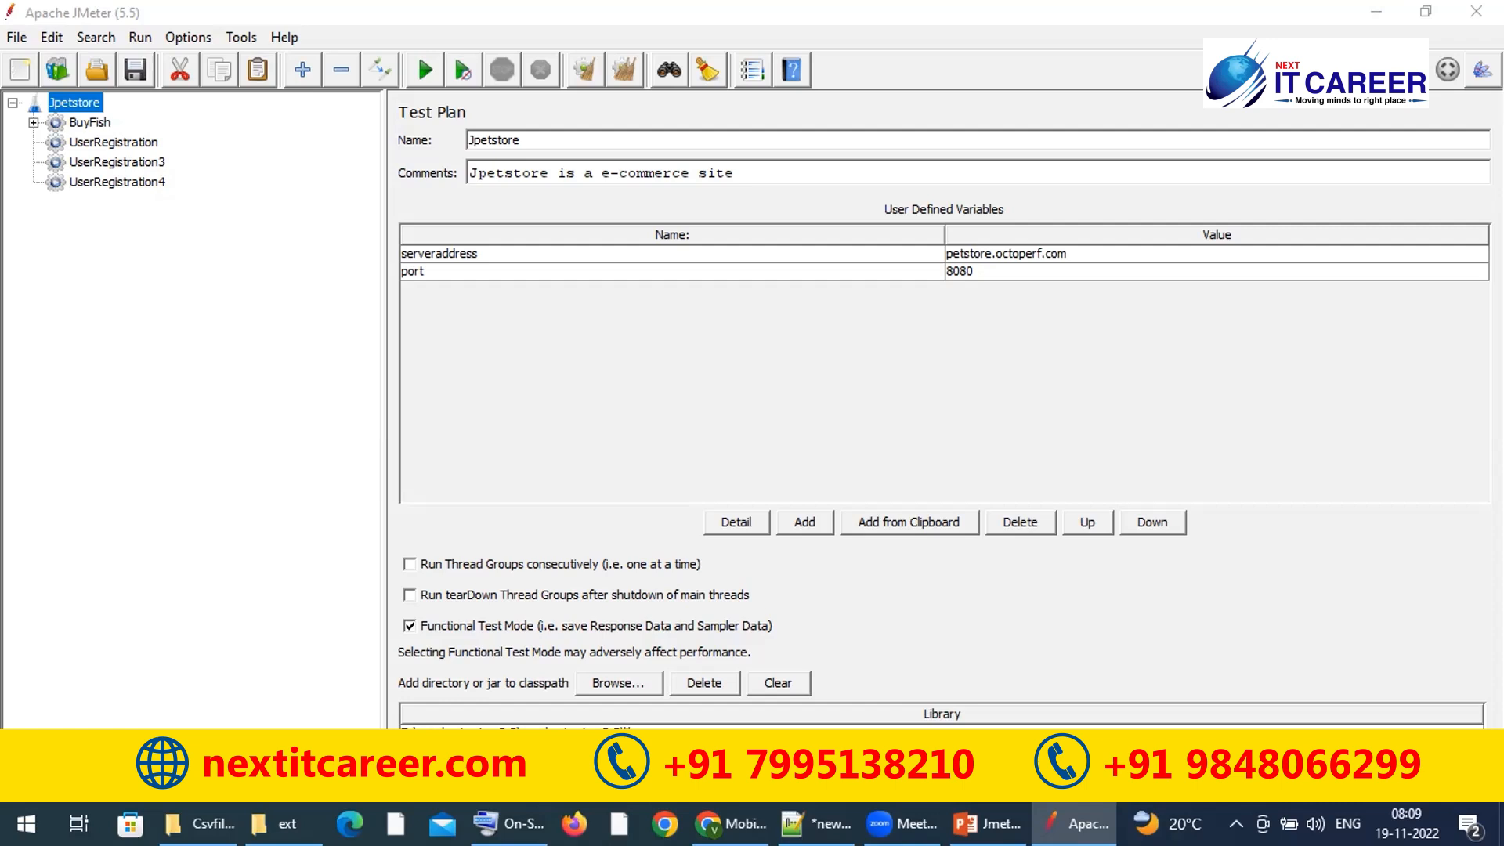
pyautogui.click(618, 684)
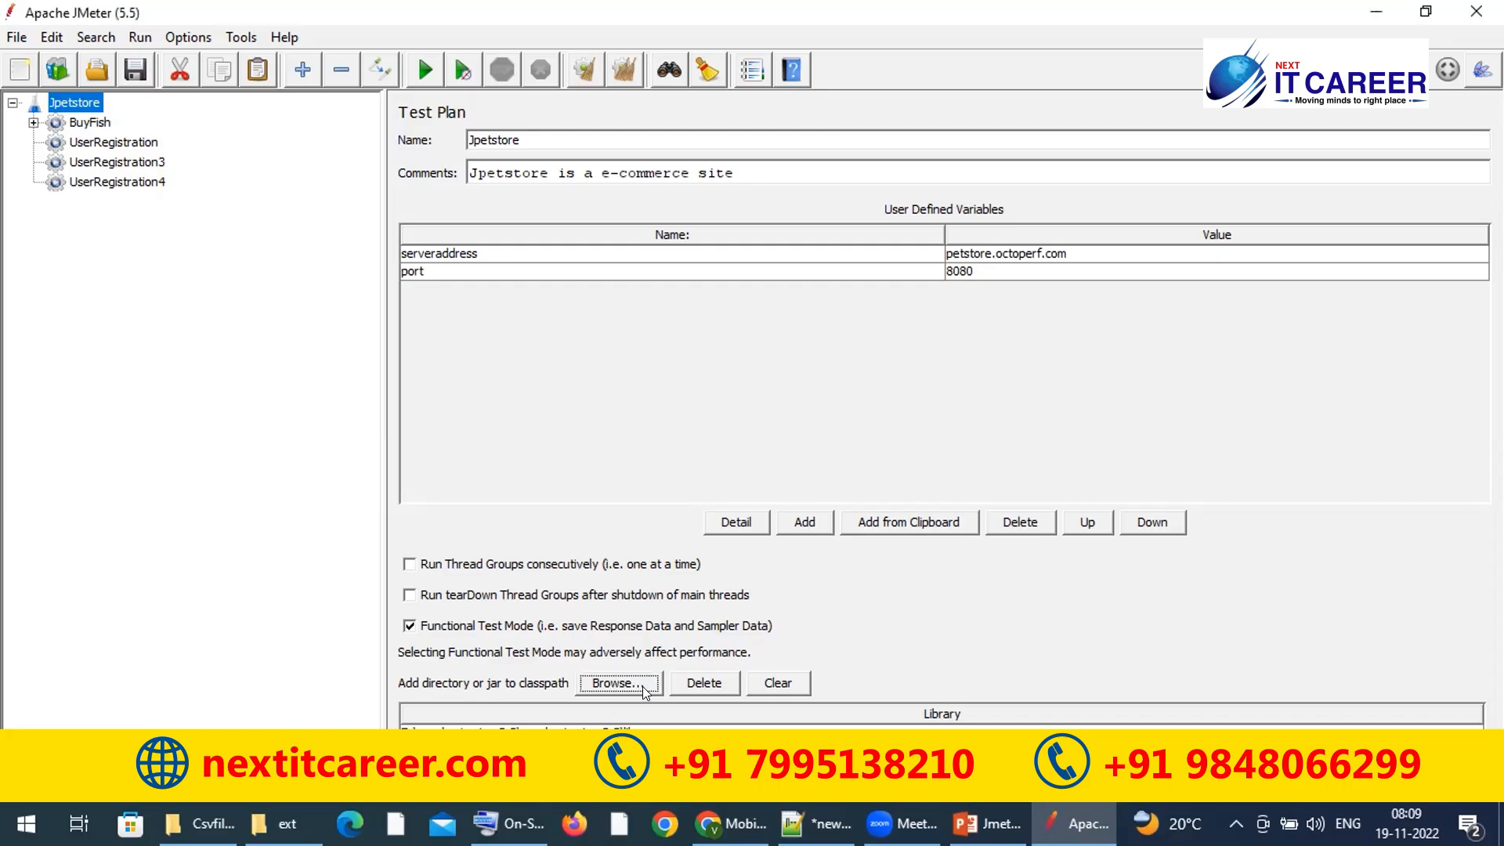
pyautogui.click(713, 689)
pyautogui.click(671, 726)
pyautogui.click(708, 680)
pyautogui.click(777, 678)
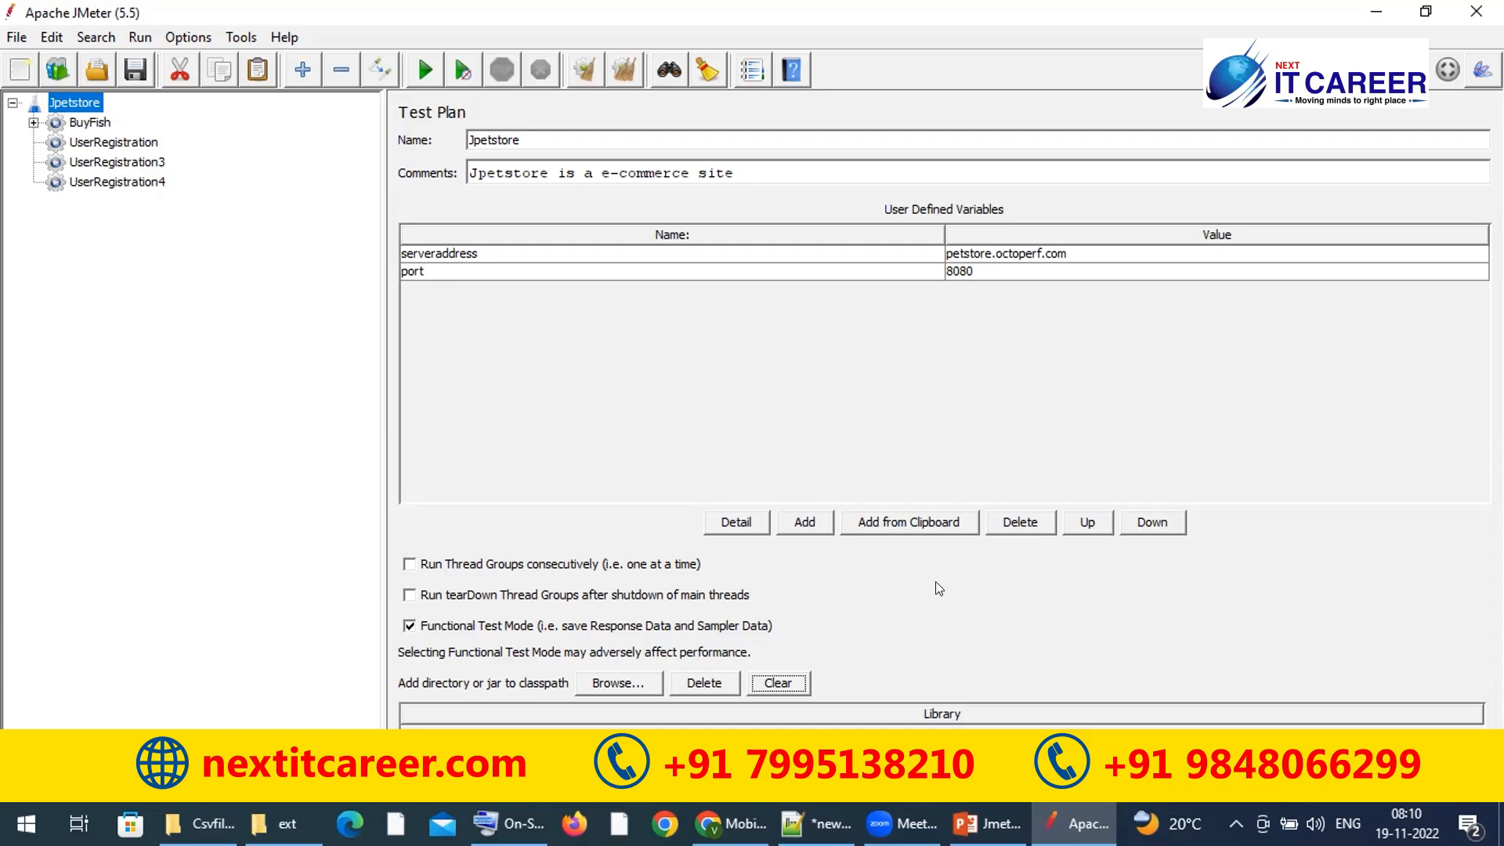
pyautogui.hotkey('alt', 'Tab')
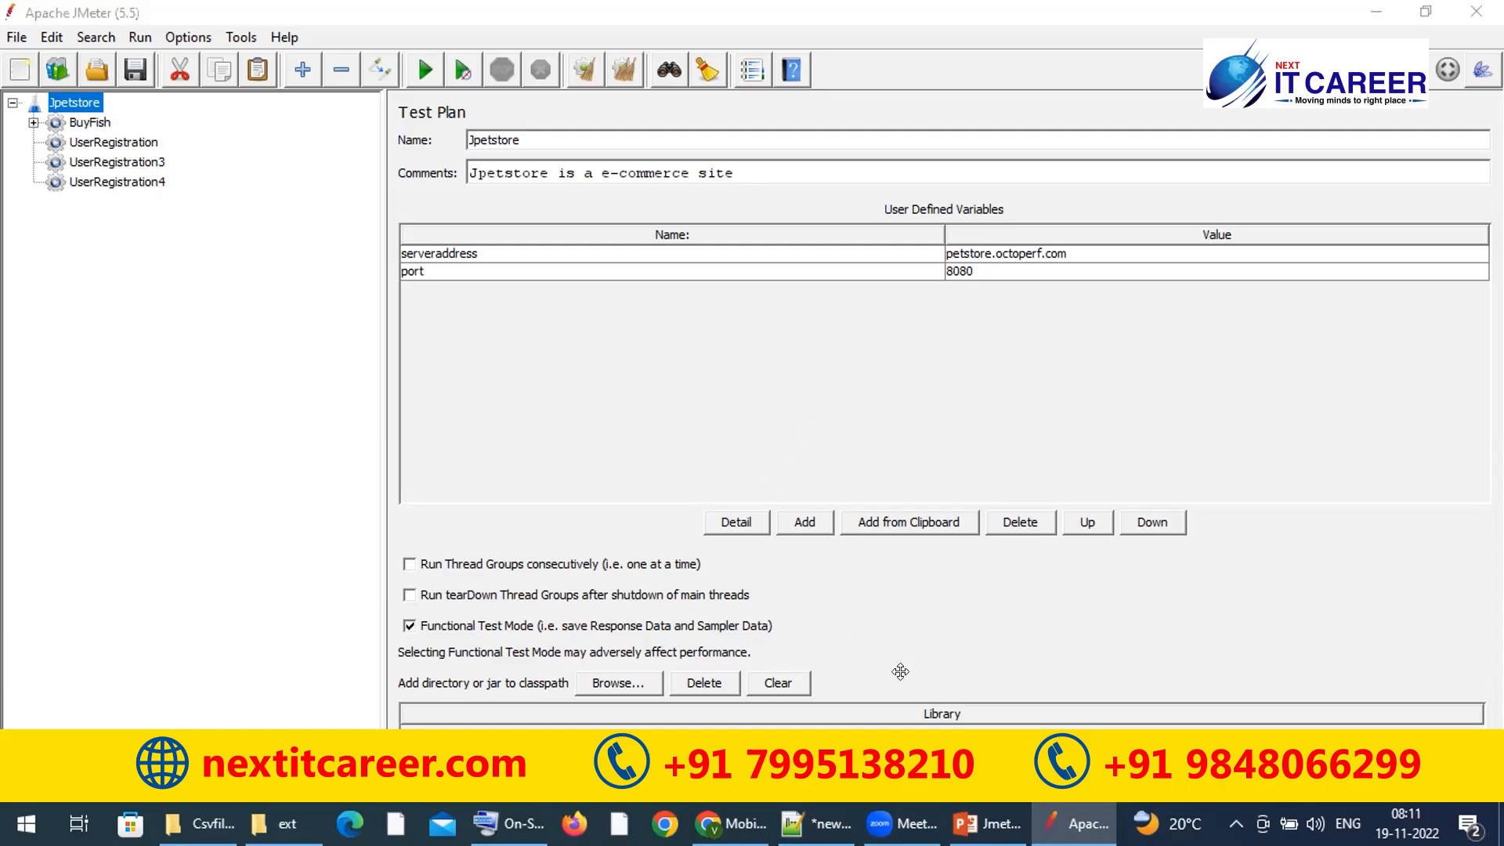
pyautogui.rightClick(74, 104)
pyautogui.moveTo(160, 117)
pyautogui.moveTo(360, 119)
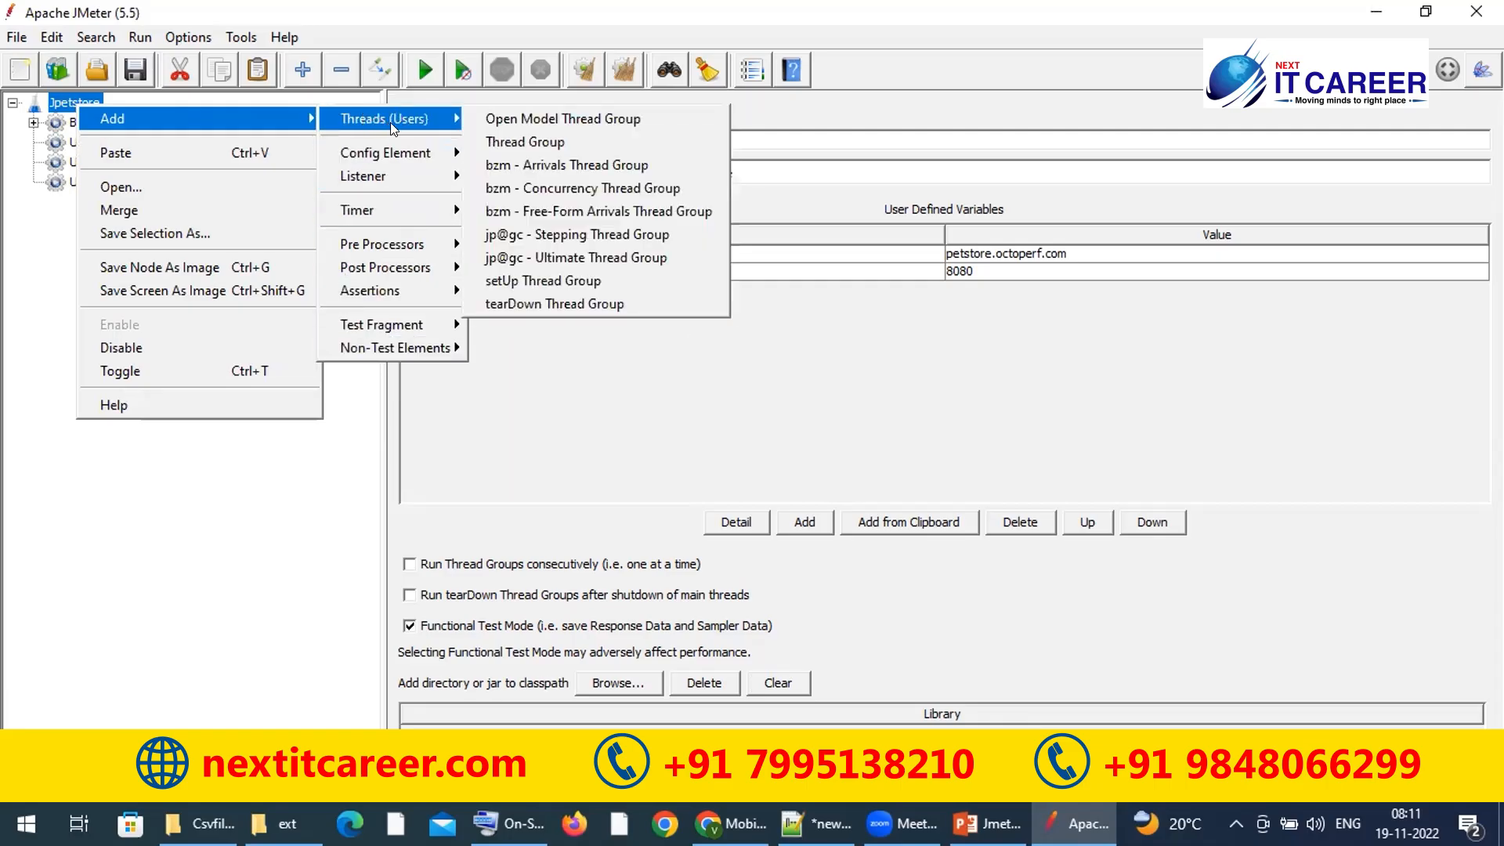
pyautogui.moveTo(380, 176)
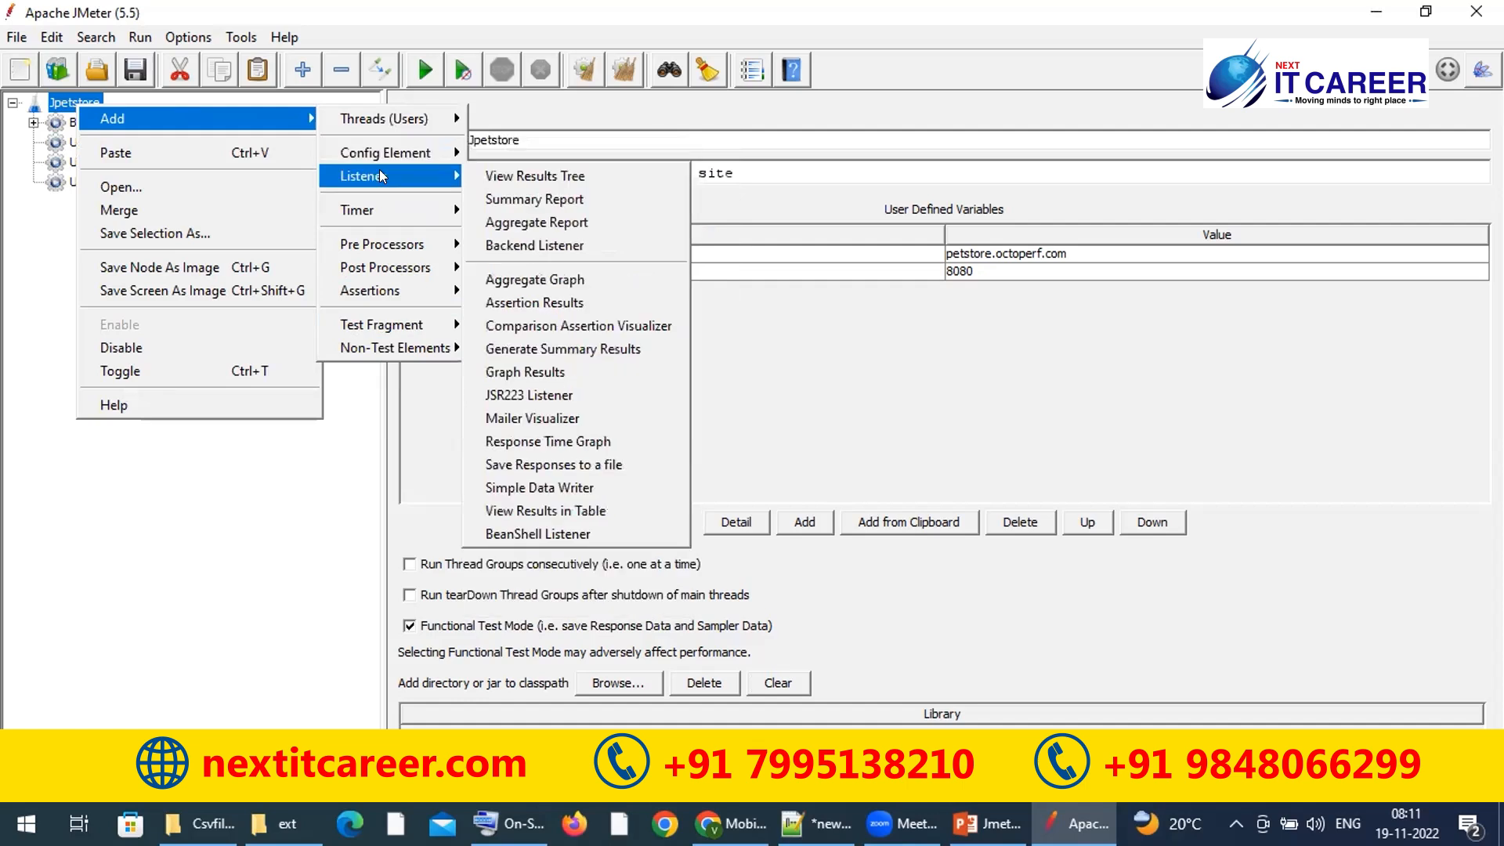
pyautogui.moveTo(361, 272)
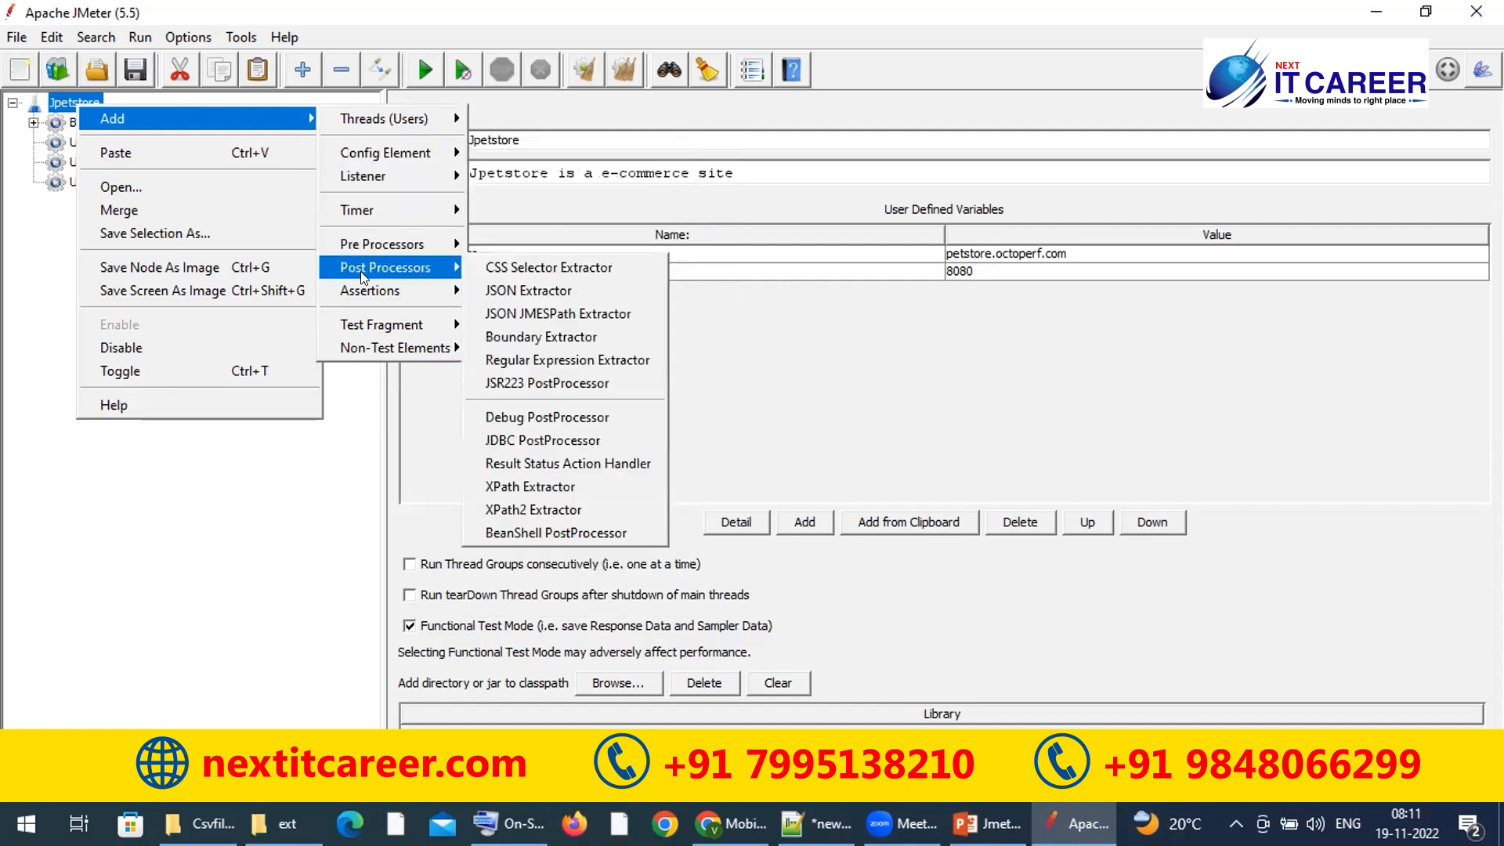
pyautogui.moveTo(358, 325)
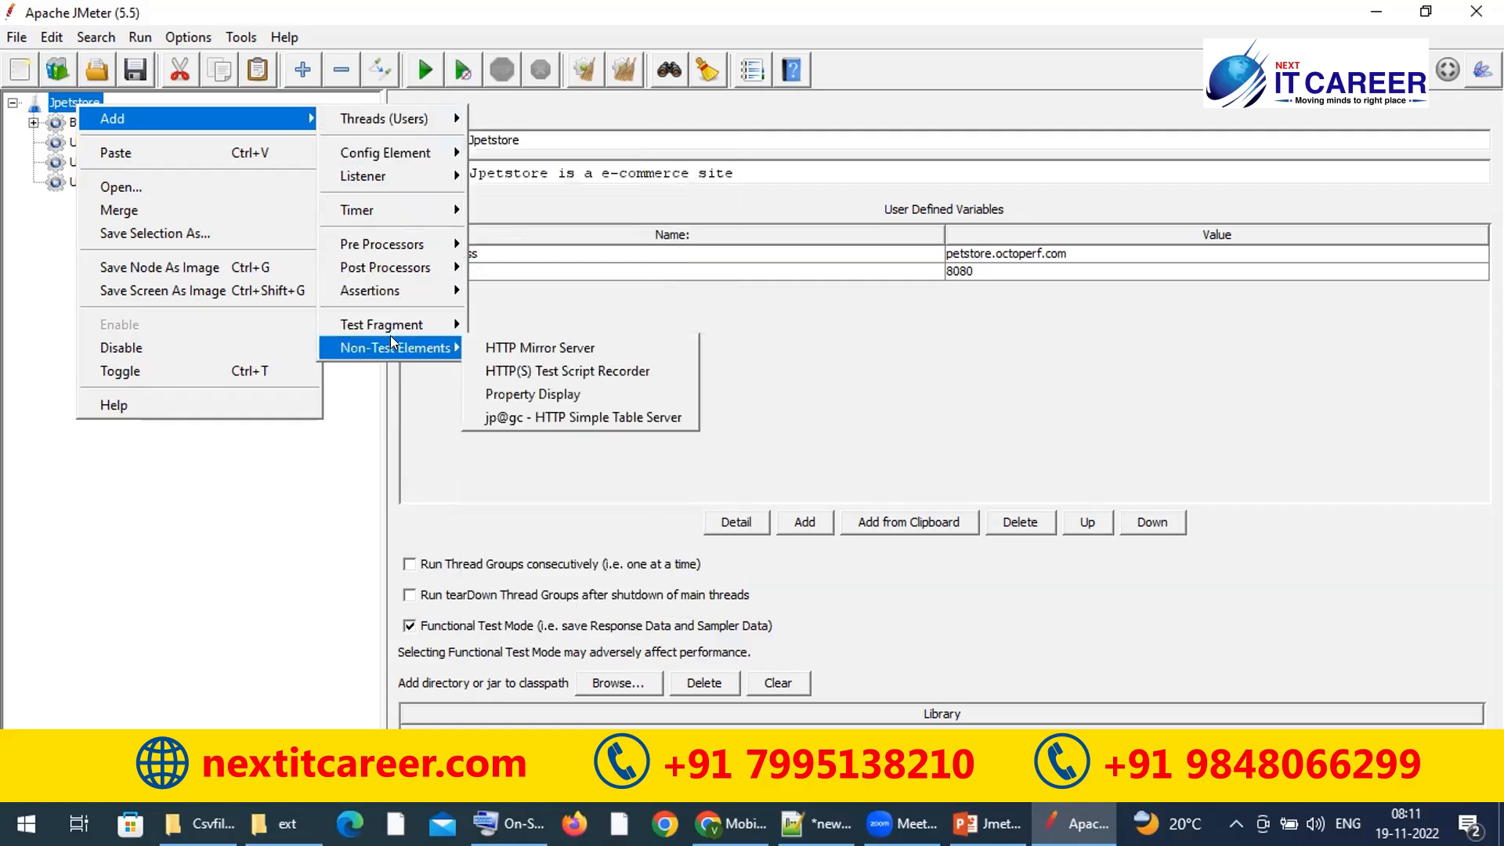
pyautogui.moveTo(407, 267)
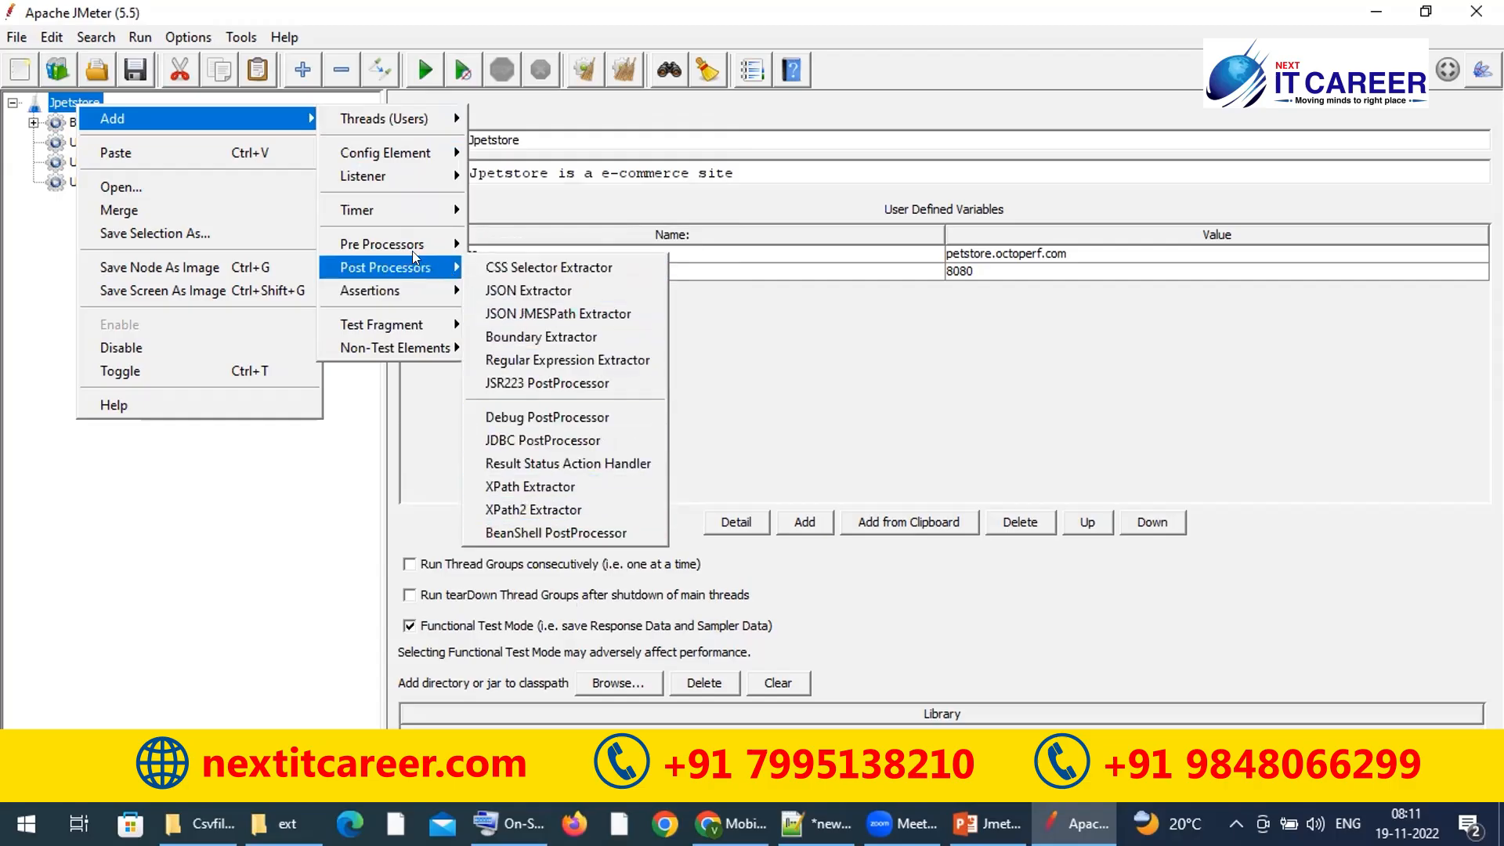
pyautogui.click(287, 524)
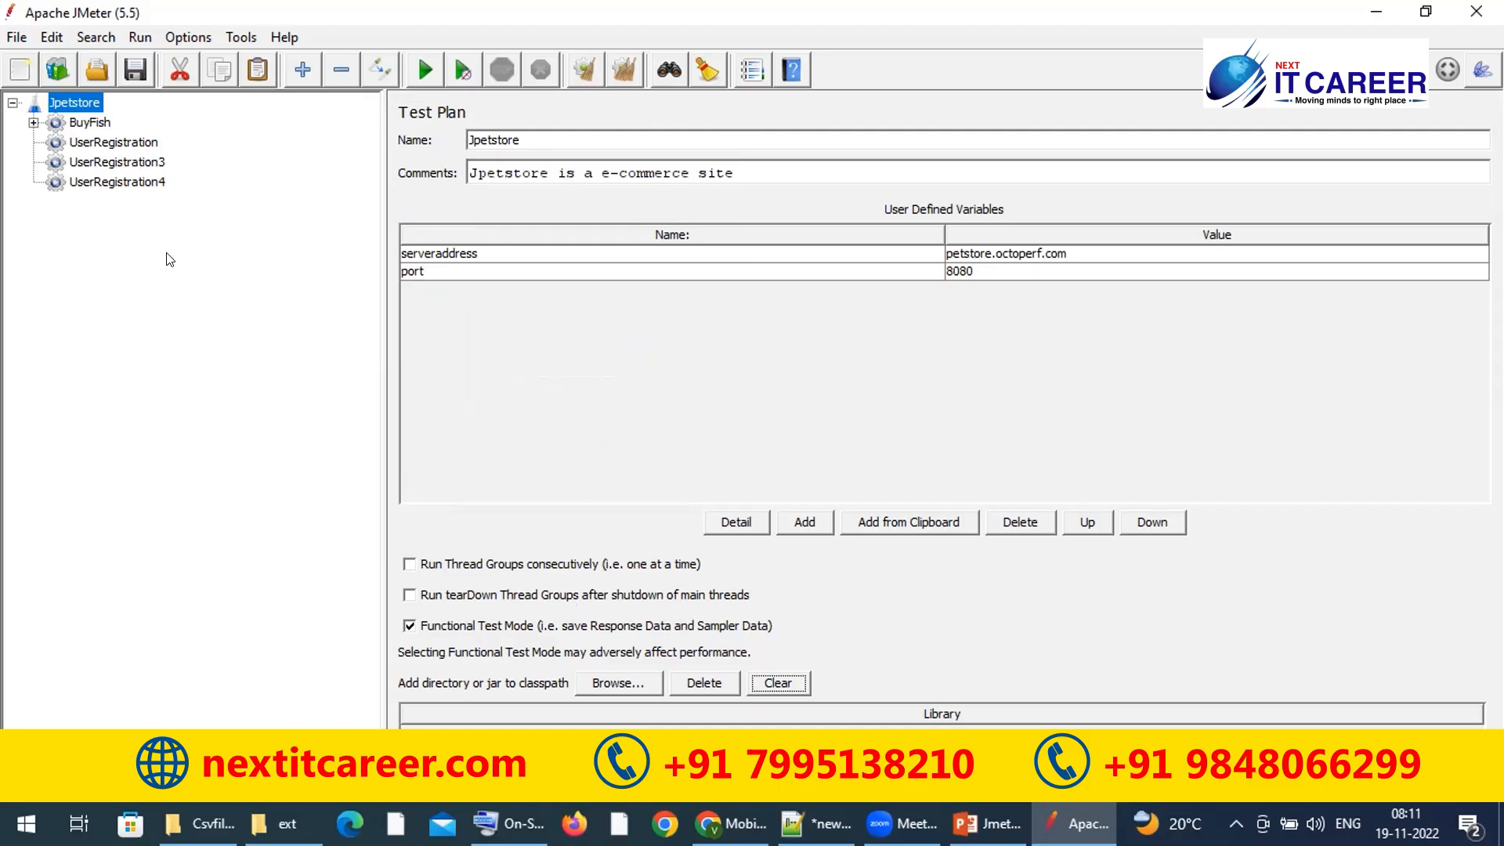
pyautogui.rightClick(73, 103)
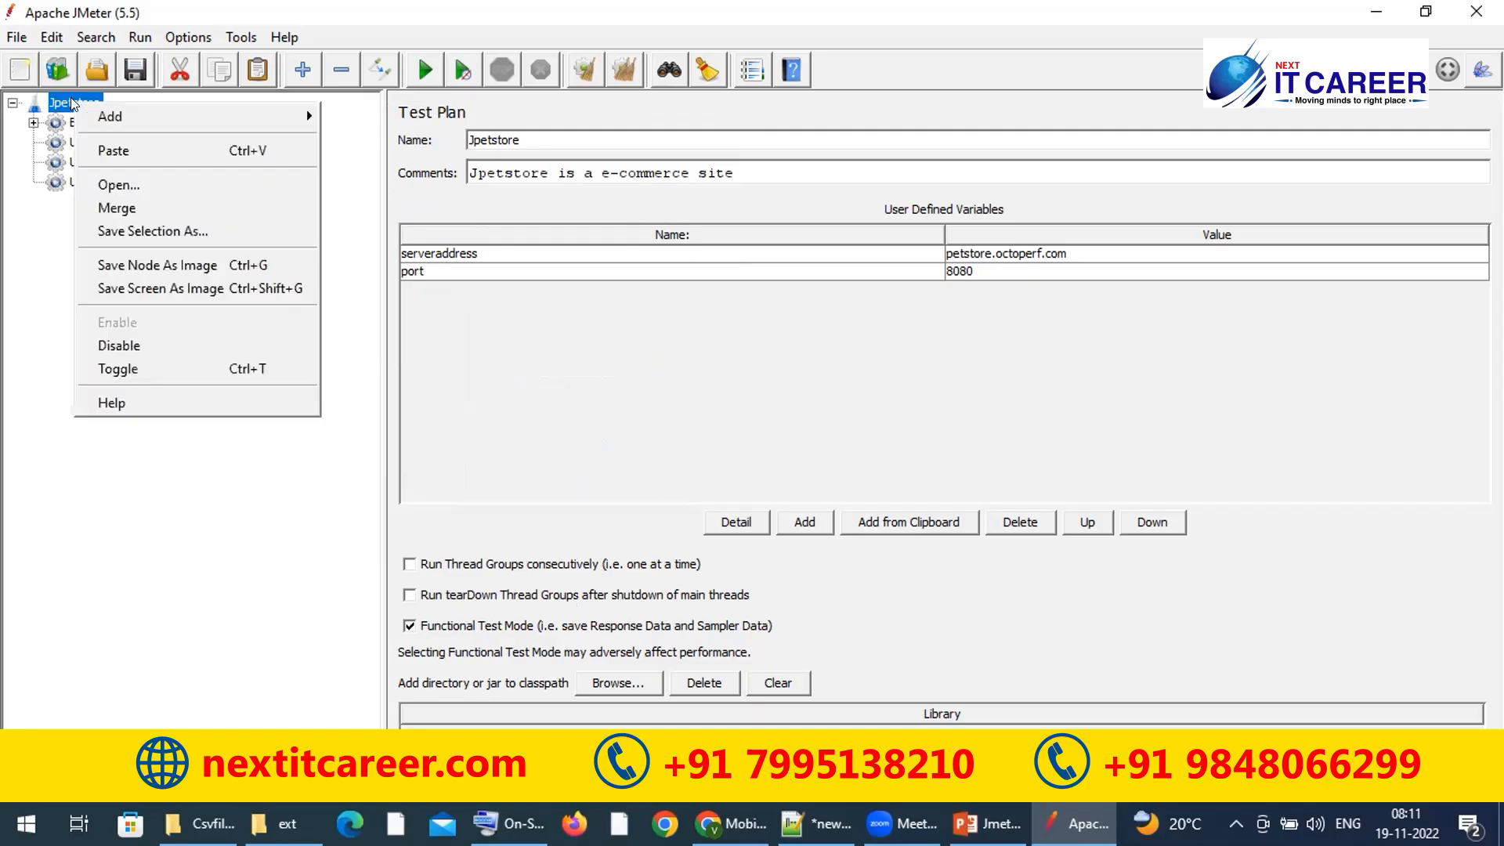
pyautogui.moveTo(305, 115)
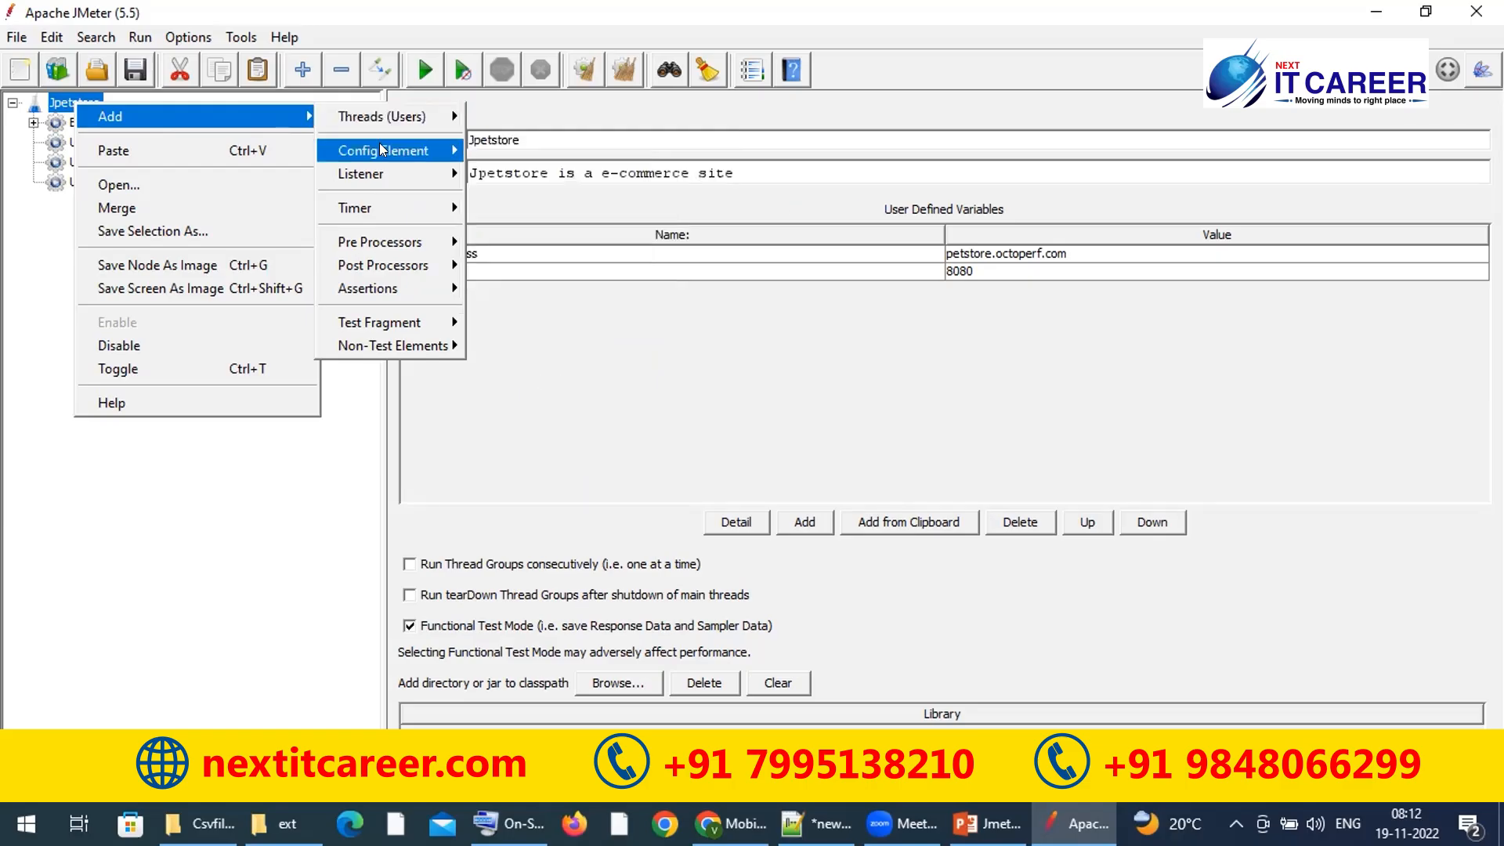
pyautogui.moveTo(415, 150)
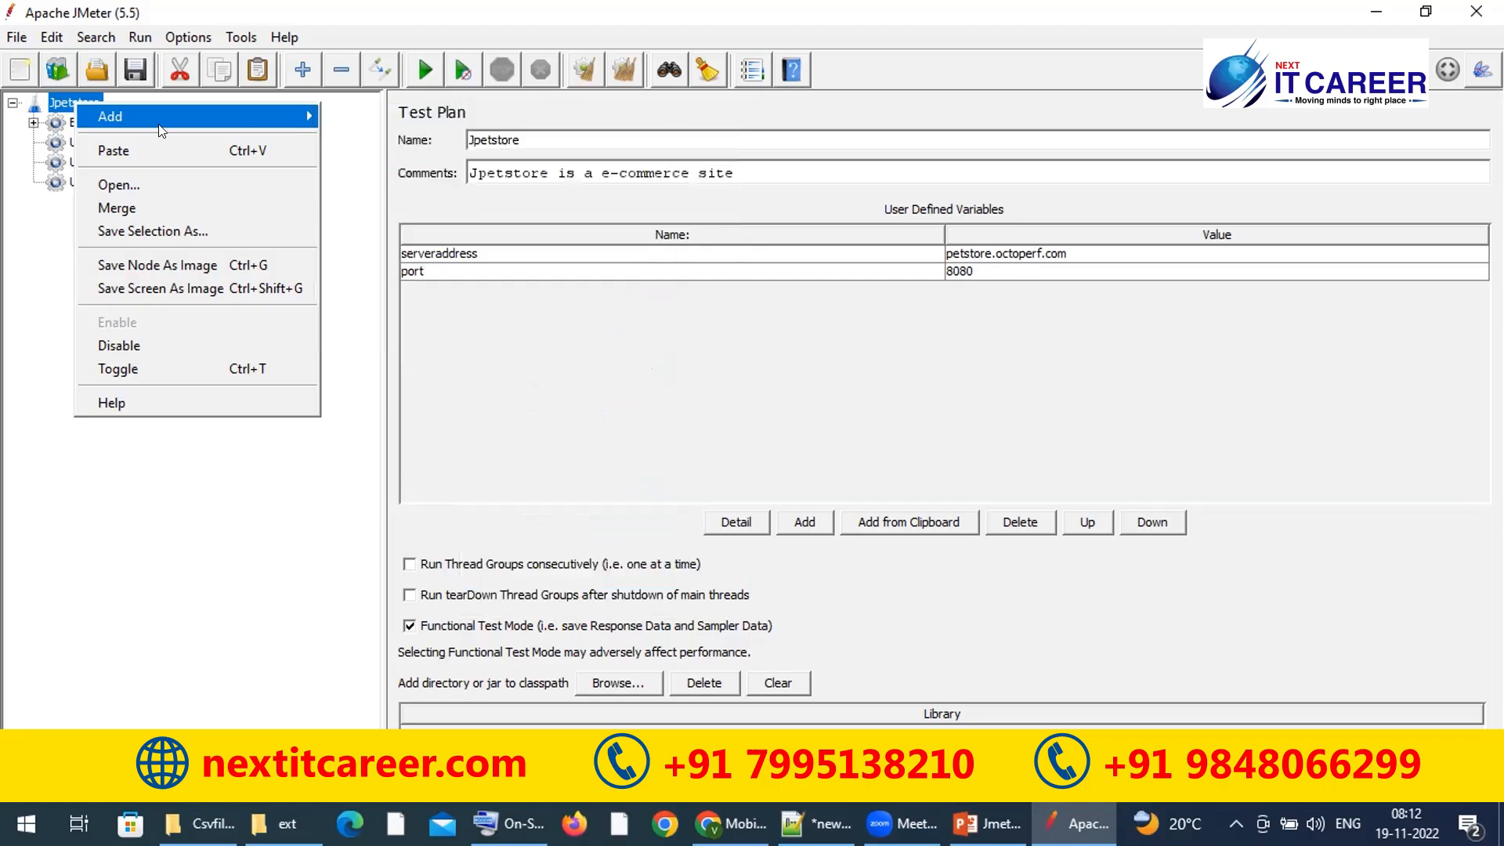
pyautogui.click(81, 104)
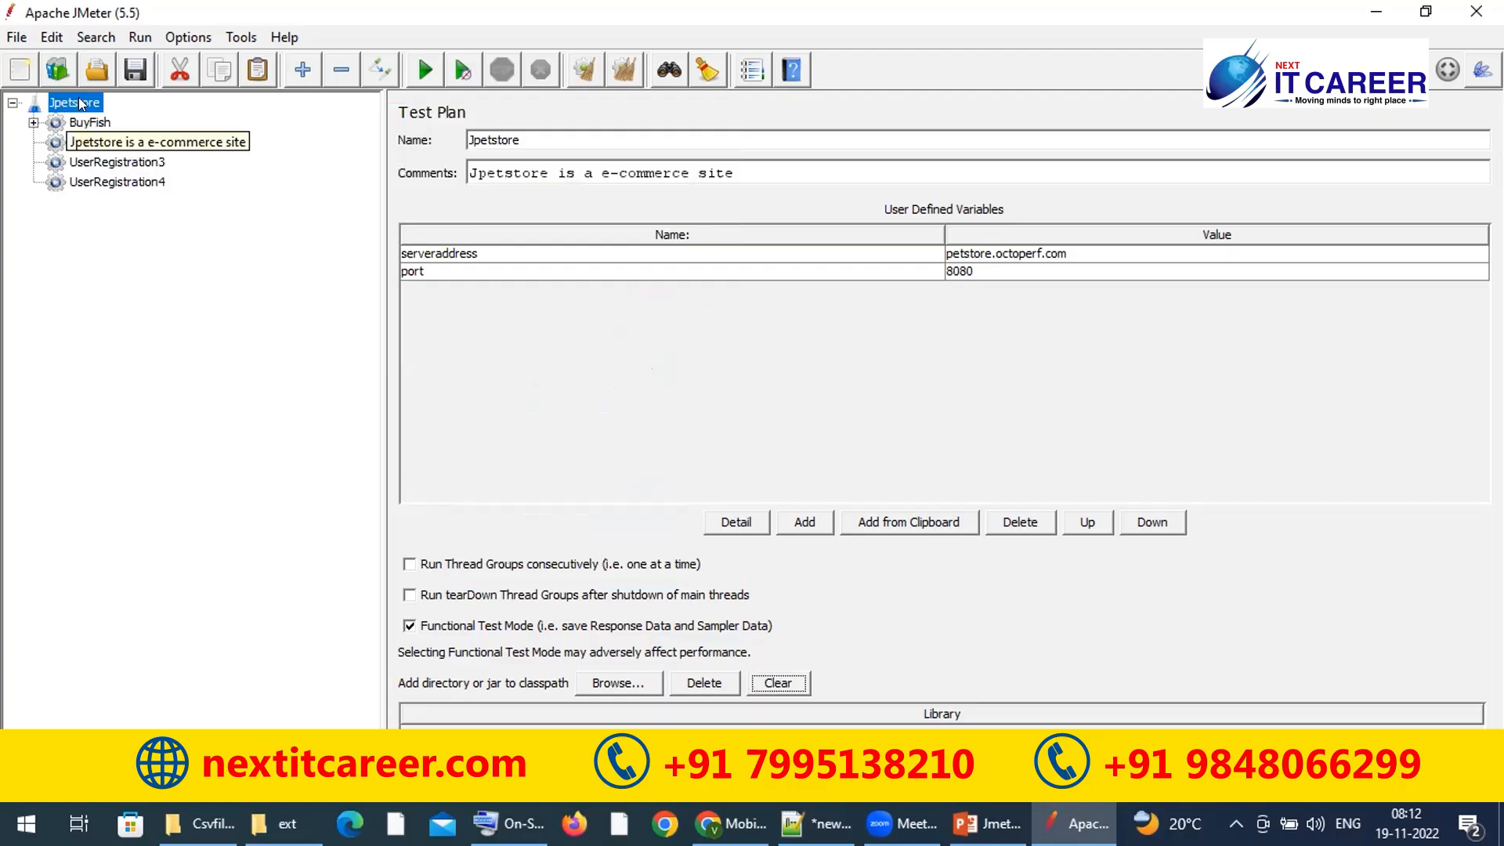
# Step: Add a Response Time Graph listener under Jpetstore, then reselect the Jpetstore test plan
pyautogui.rightClick(81, 104)
pyautogui.moveTo(218, 113)
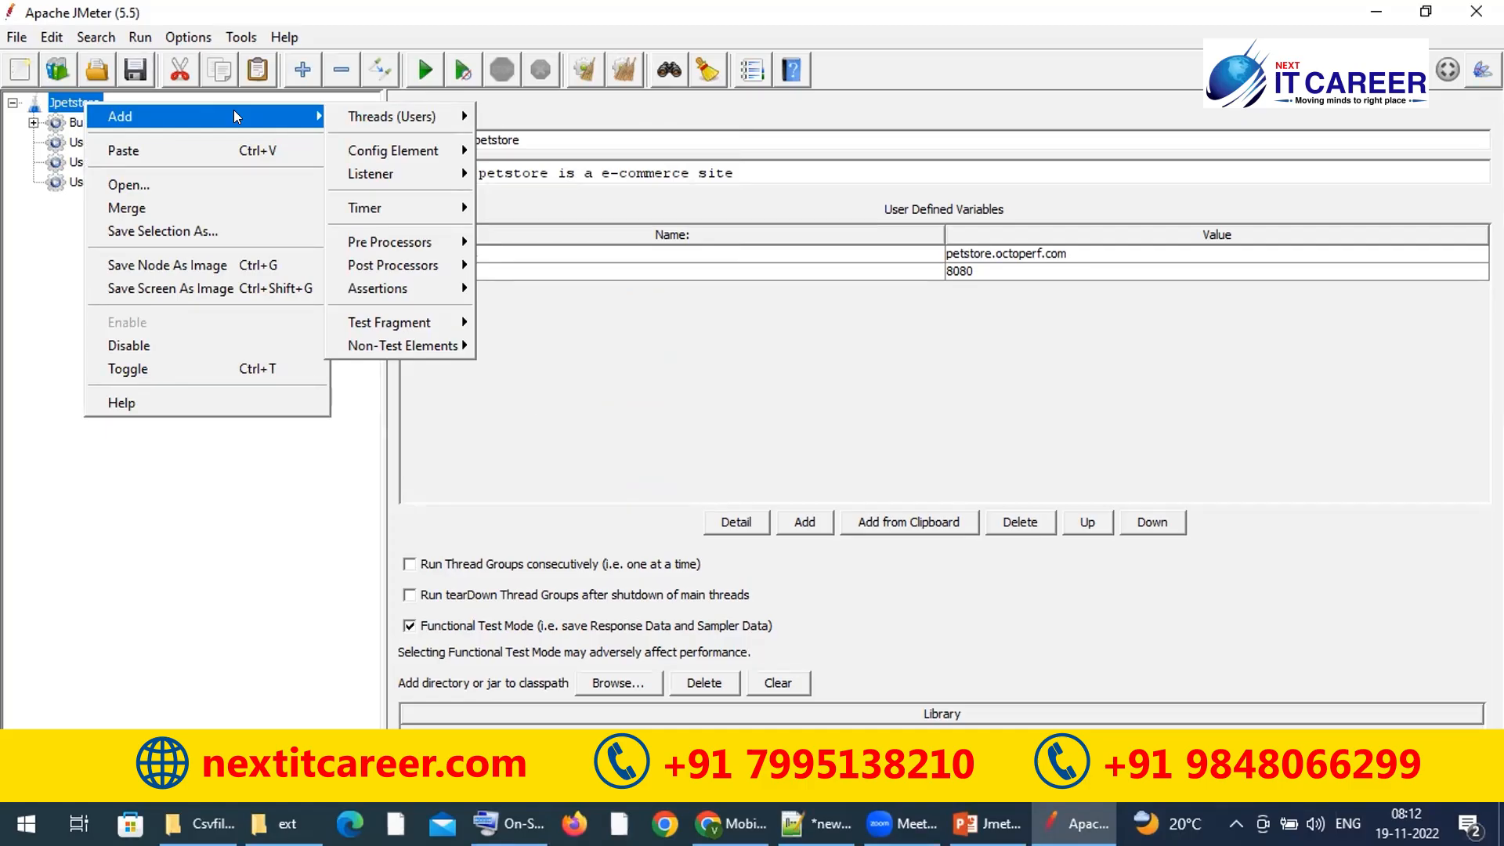
pyautogui.moveTo(398, 116)
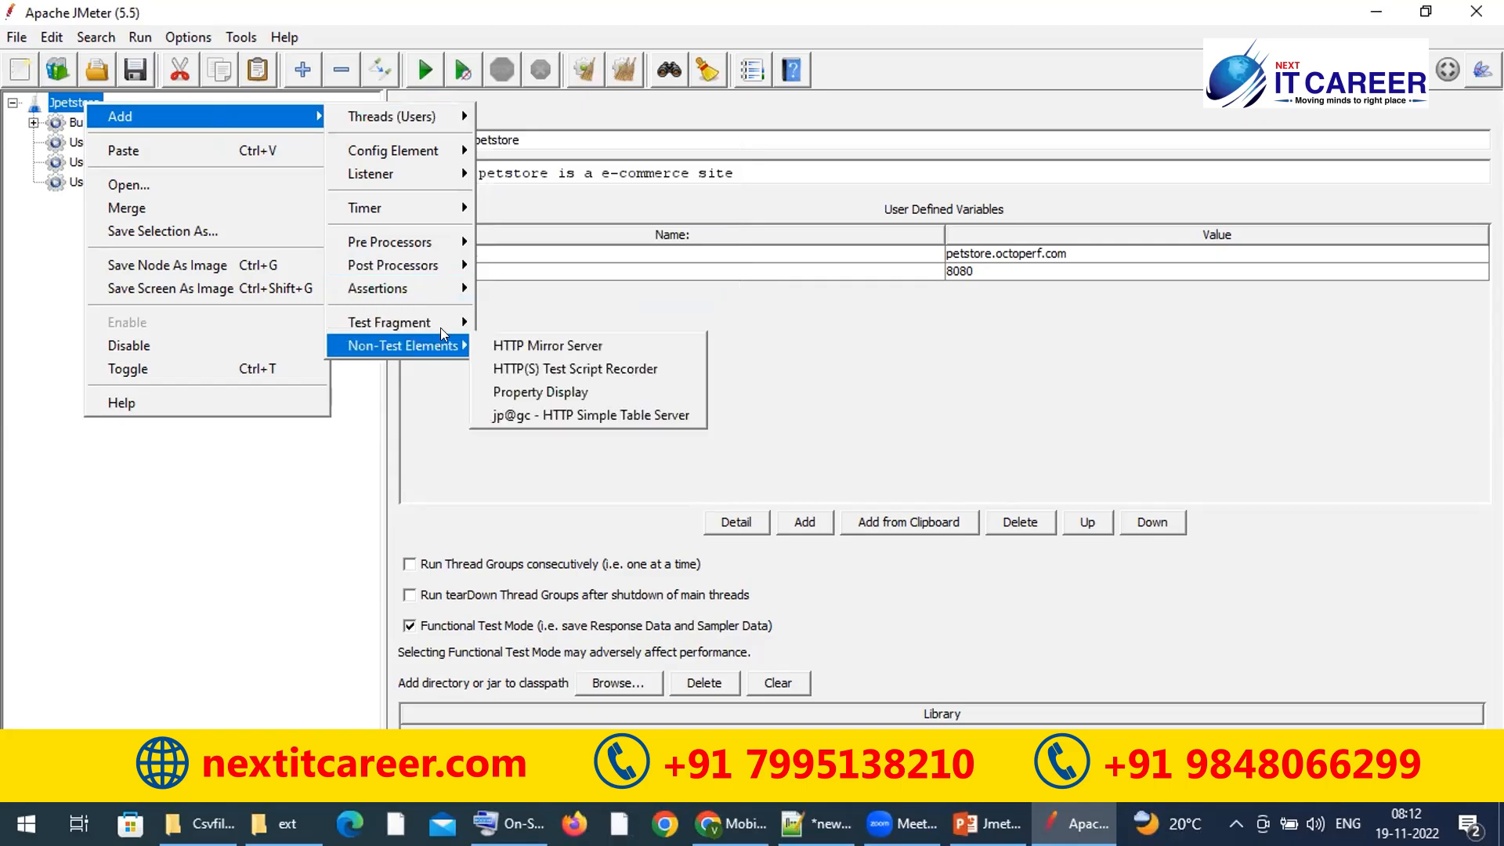
pyautogui.moveTo(430, 176)
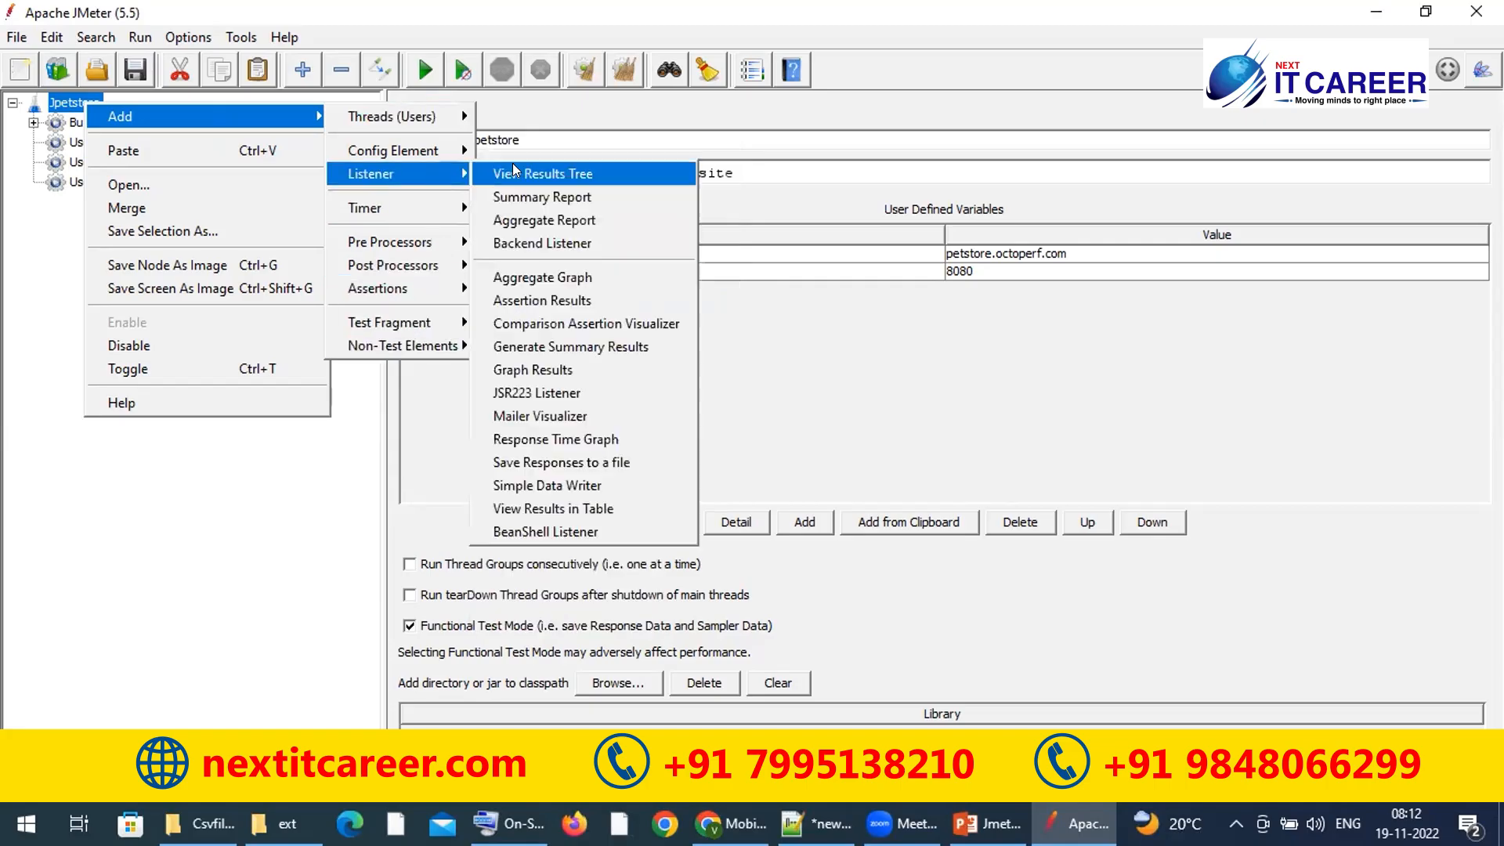
pyautogui.click(548, 437)
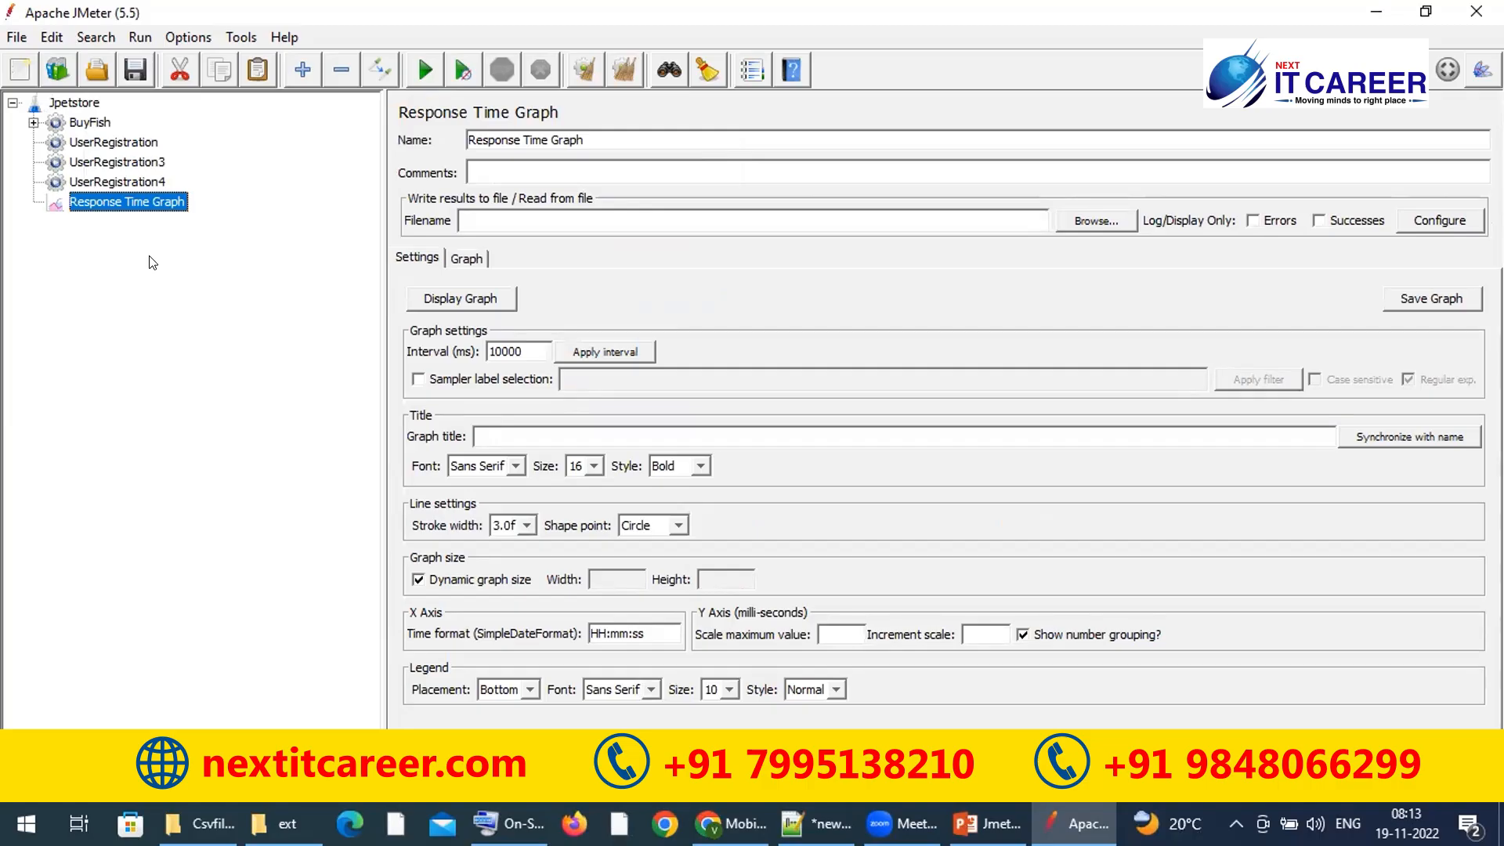
pyautogui.click(76, 108)
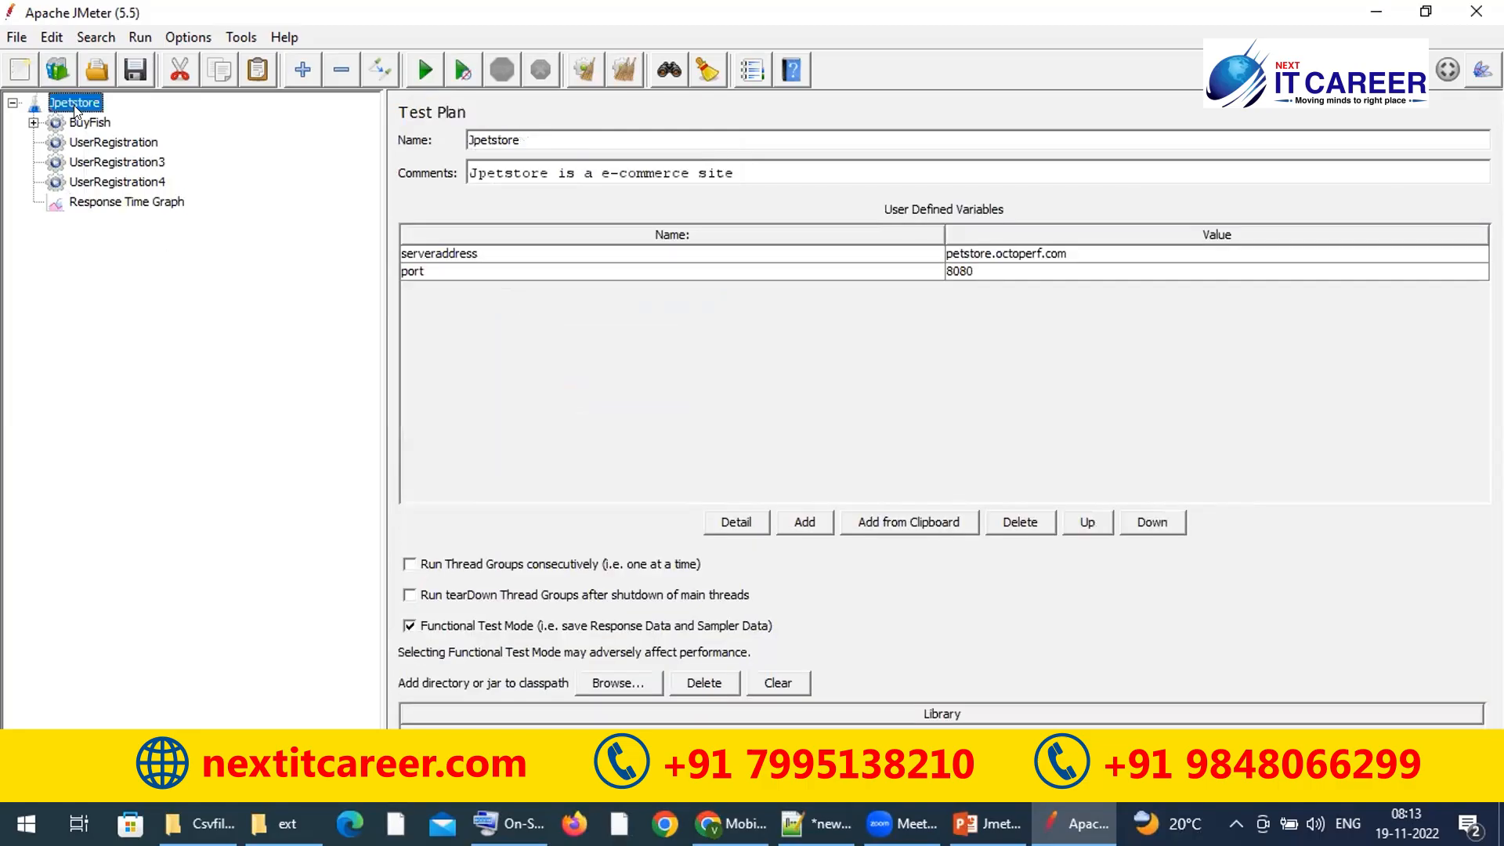
# Step: Add a Threads (Users) > Thread Group element under Jpetstore
pyautogui.rightClick(76, 109)
pyautogui.moveTo(288, 121)
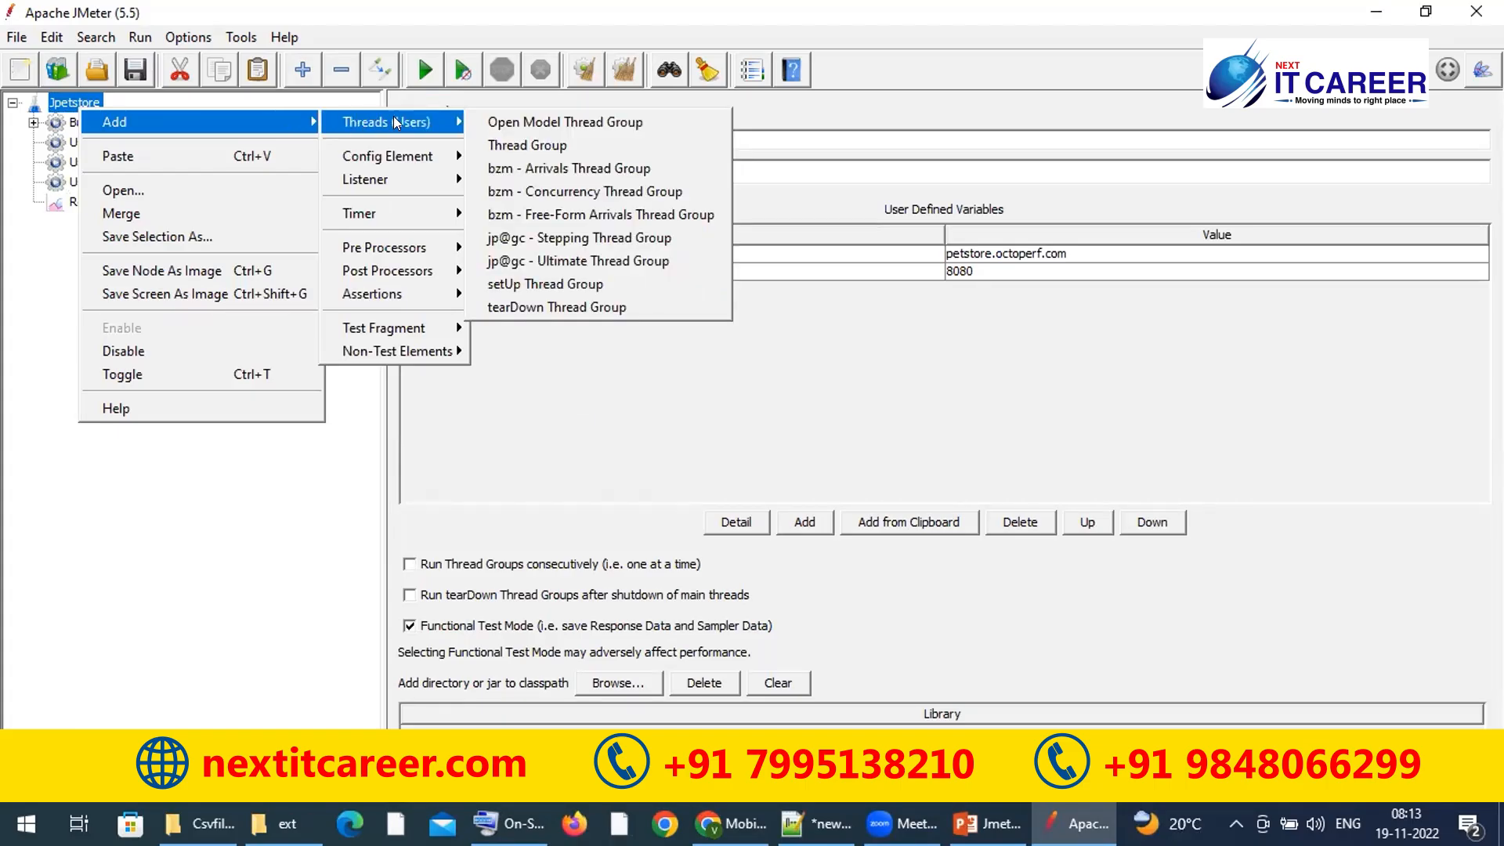
pyautogui.click(509, 140)
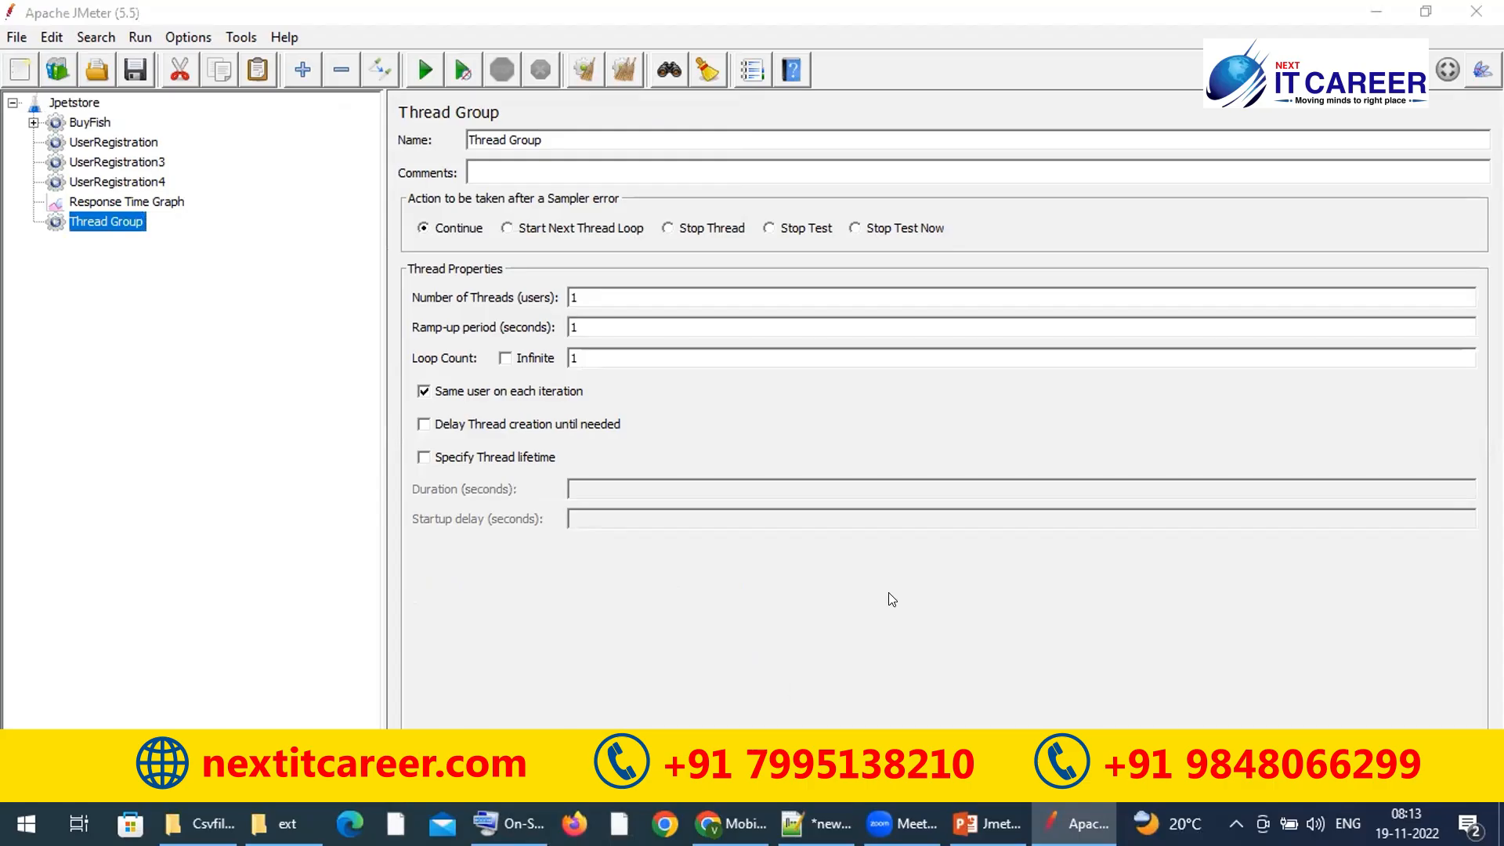
# Step: Review the Test Plan and Test Plan options slides in the JMeter presentation
pyautogui.hotkey('alt', 'Tab')
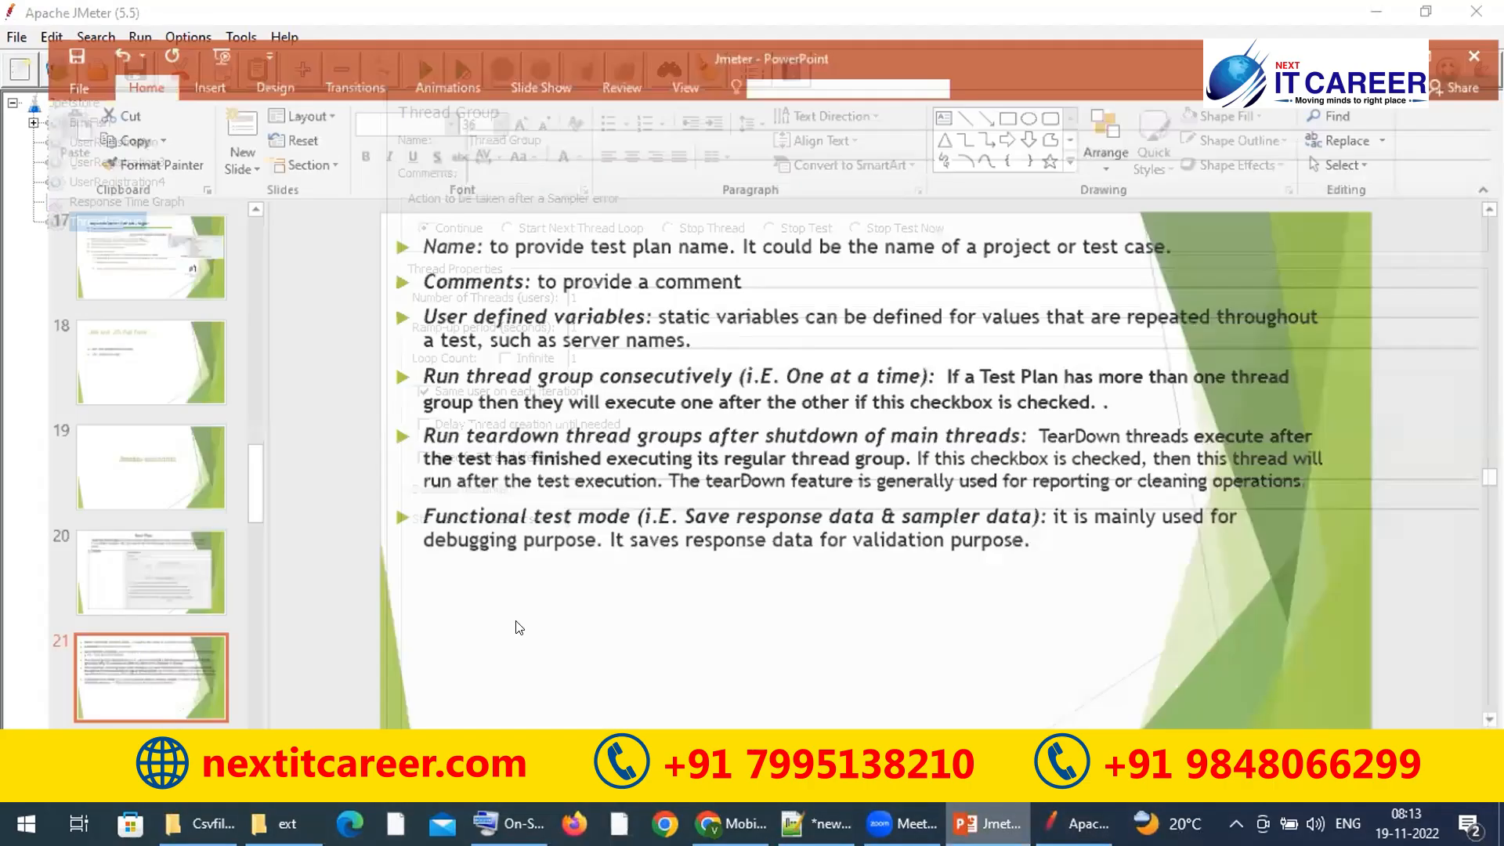
pyautogui.press('Down')
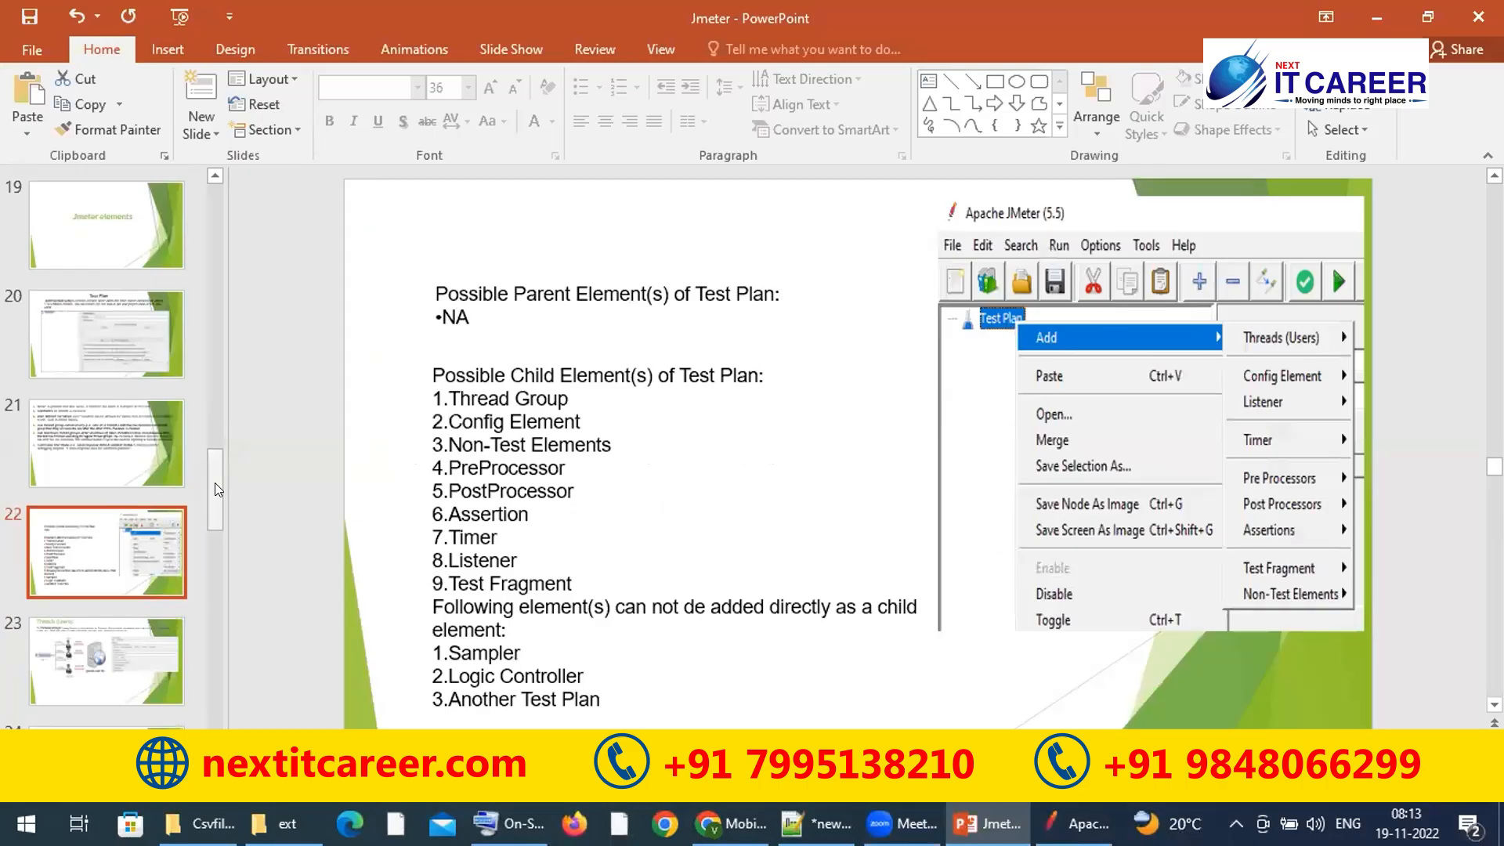
pyautogui.click(99, 448)
pyautogui.click(114, 337)
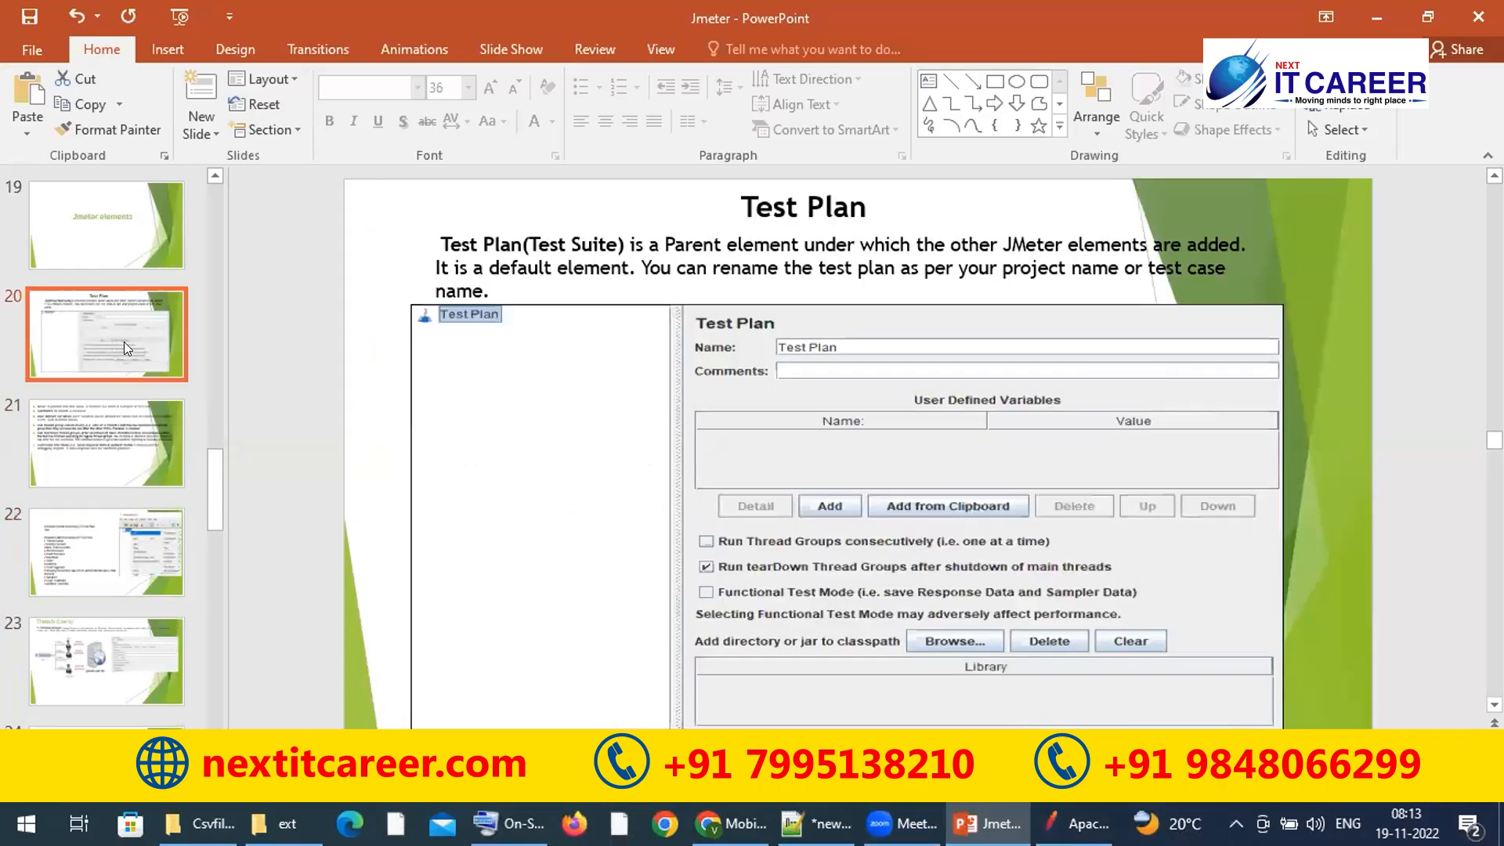
pyautogui.click(185, 461)
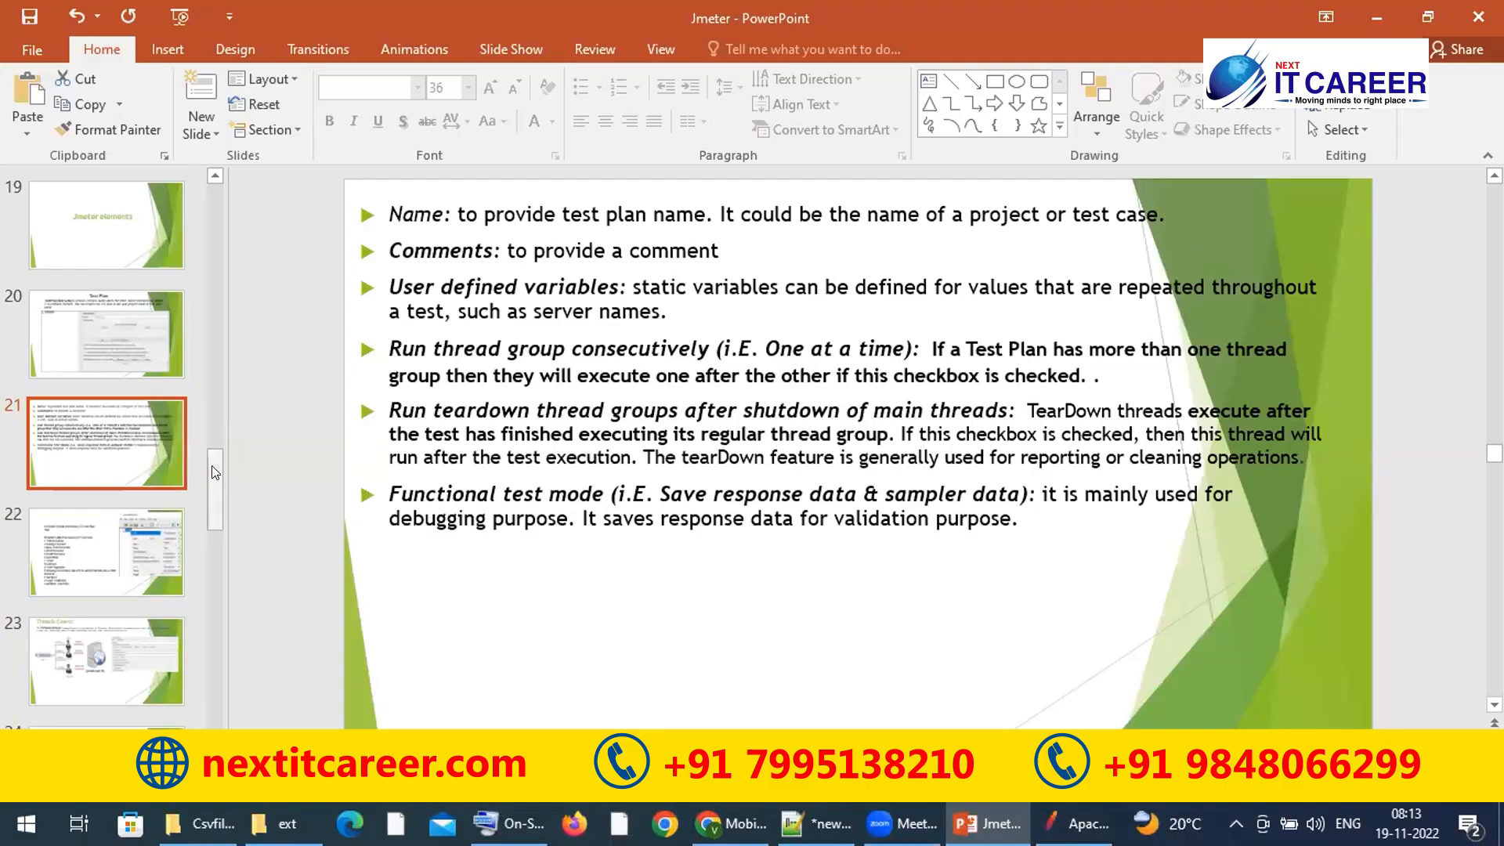
pyautogui.scroll(-3, 214, 501)
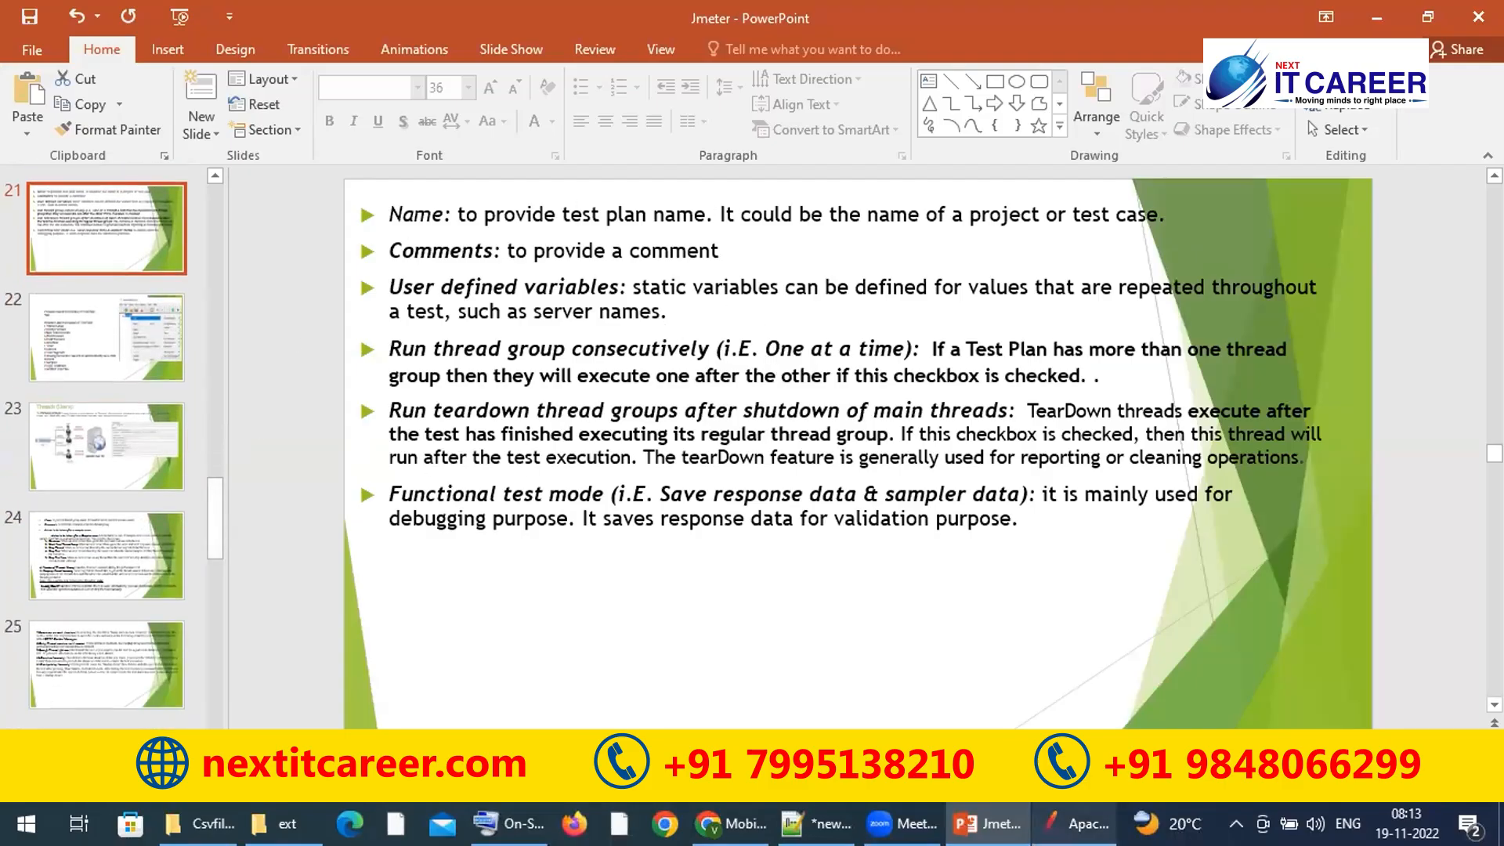
pyautogui.click(1081, 823)
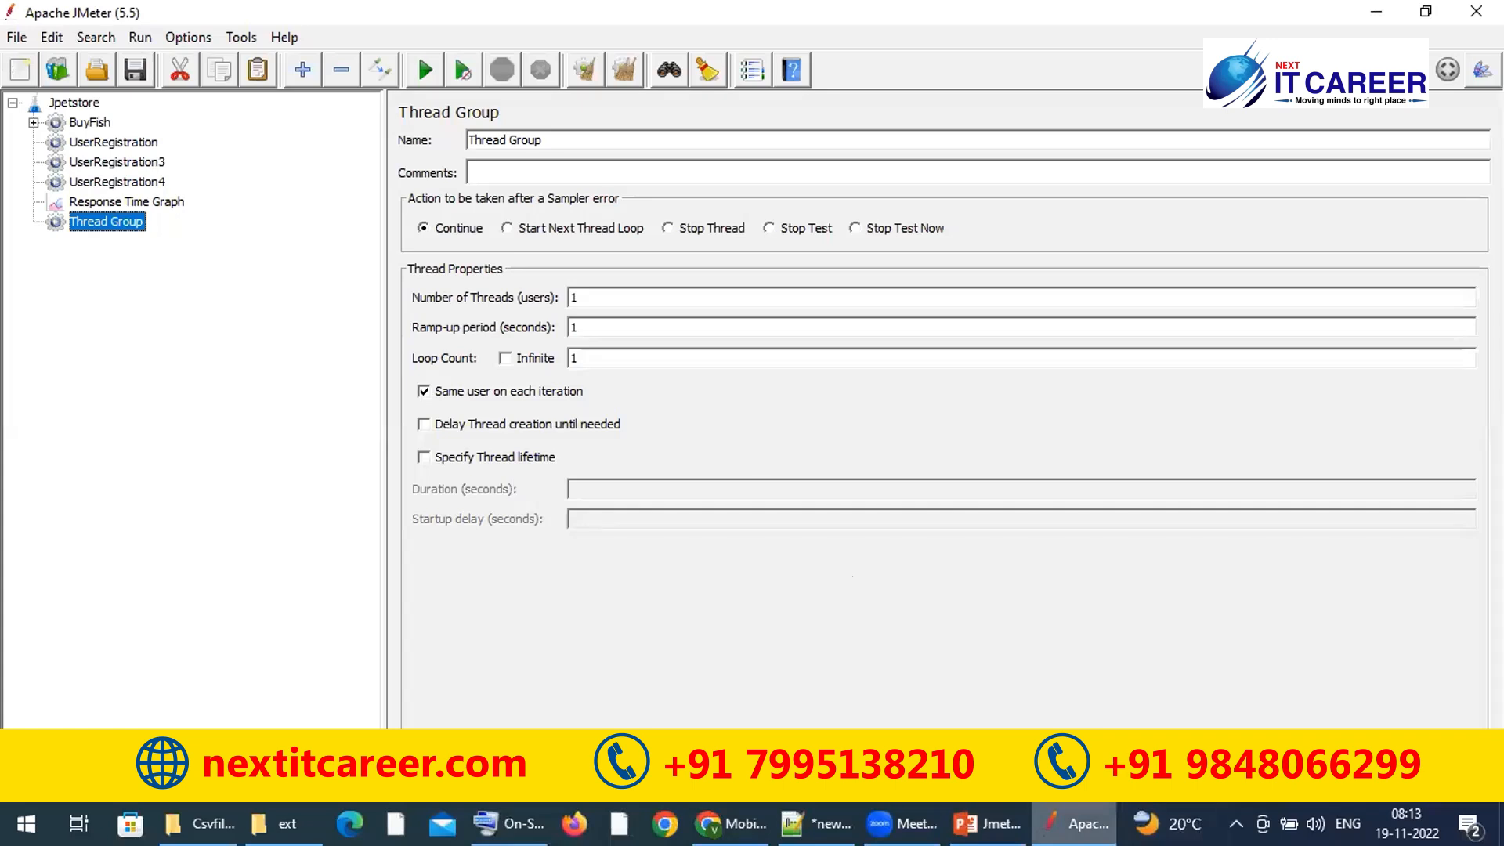
pyautogui.click(986, 823)
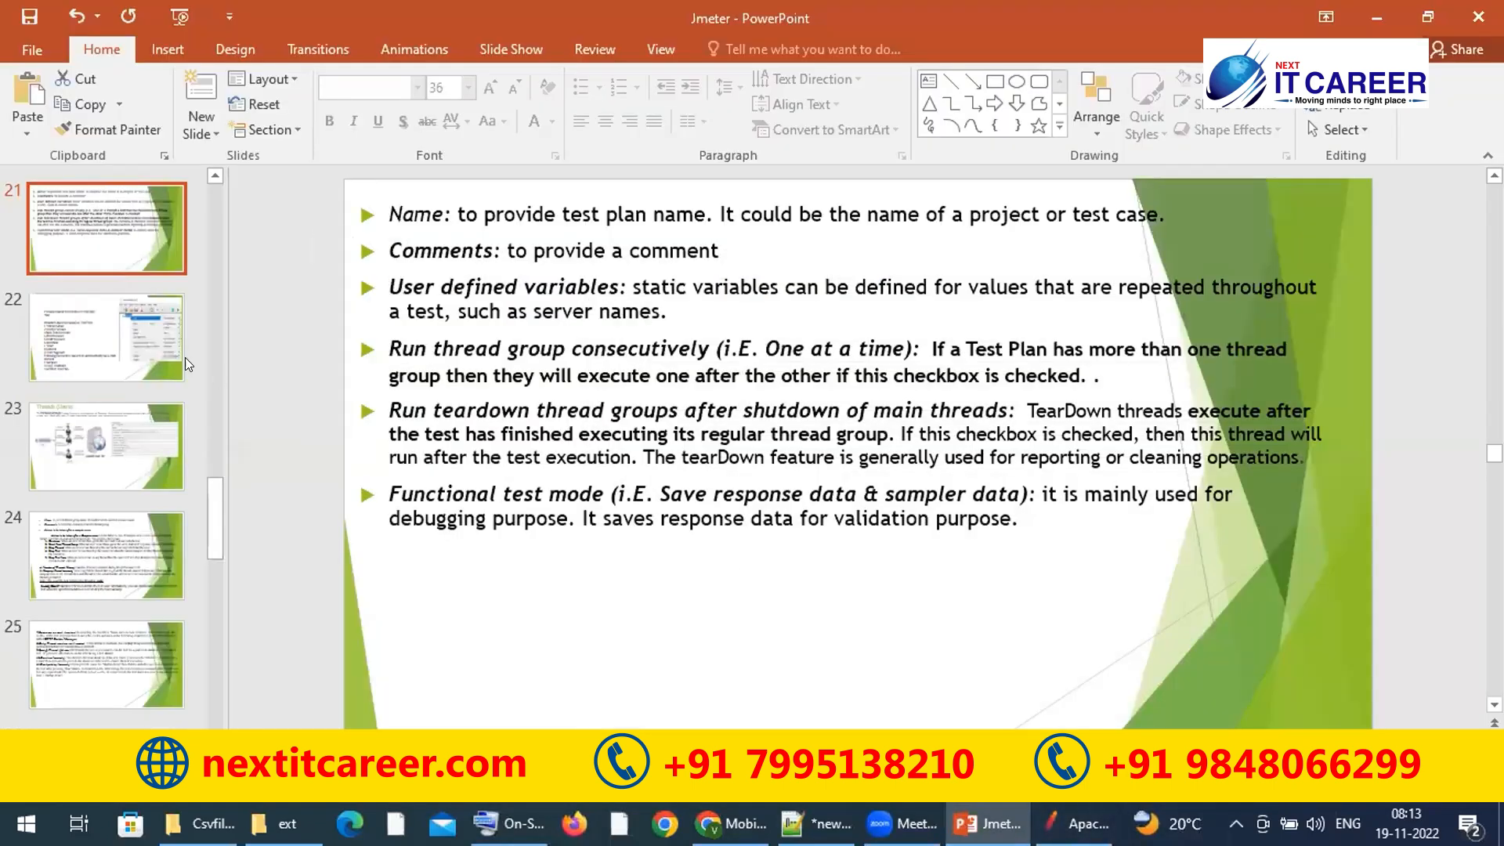
# Step: Show the Threads (Users) slide, then return to JMeter
pyautogui.click(141, 337)
pyautogui.click(128, 453)
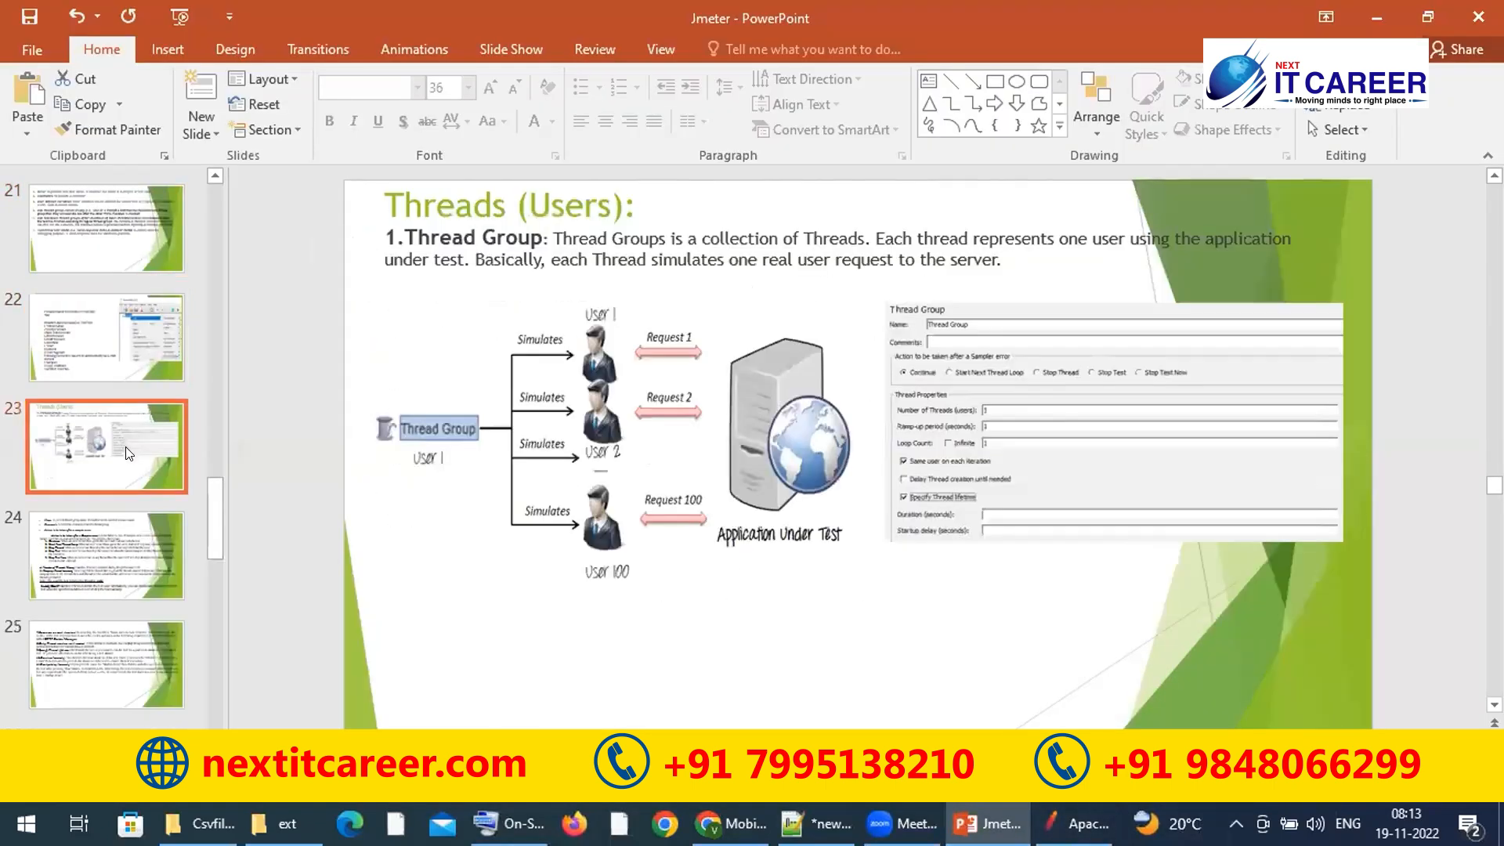
pyautogui.press('Up')
pyautogui.click(137, 419)
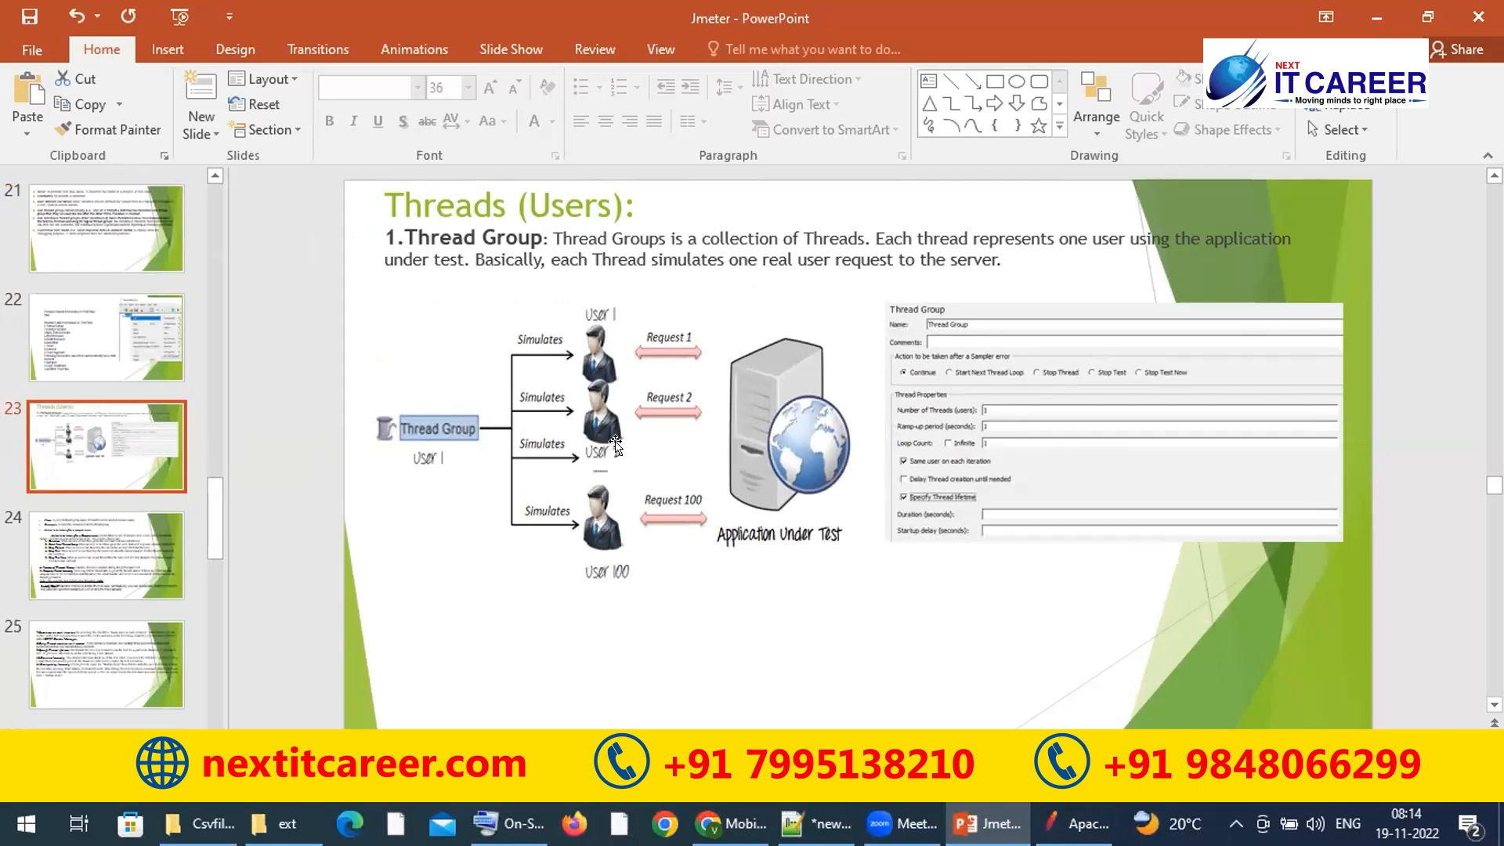
pyautogui.click(1054, 831)
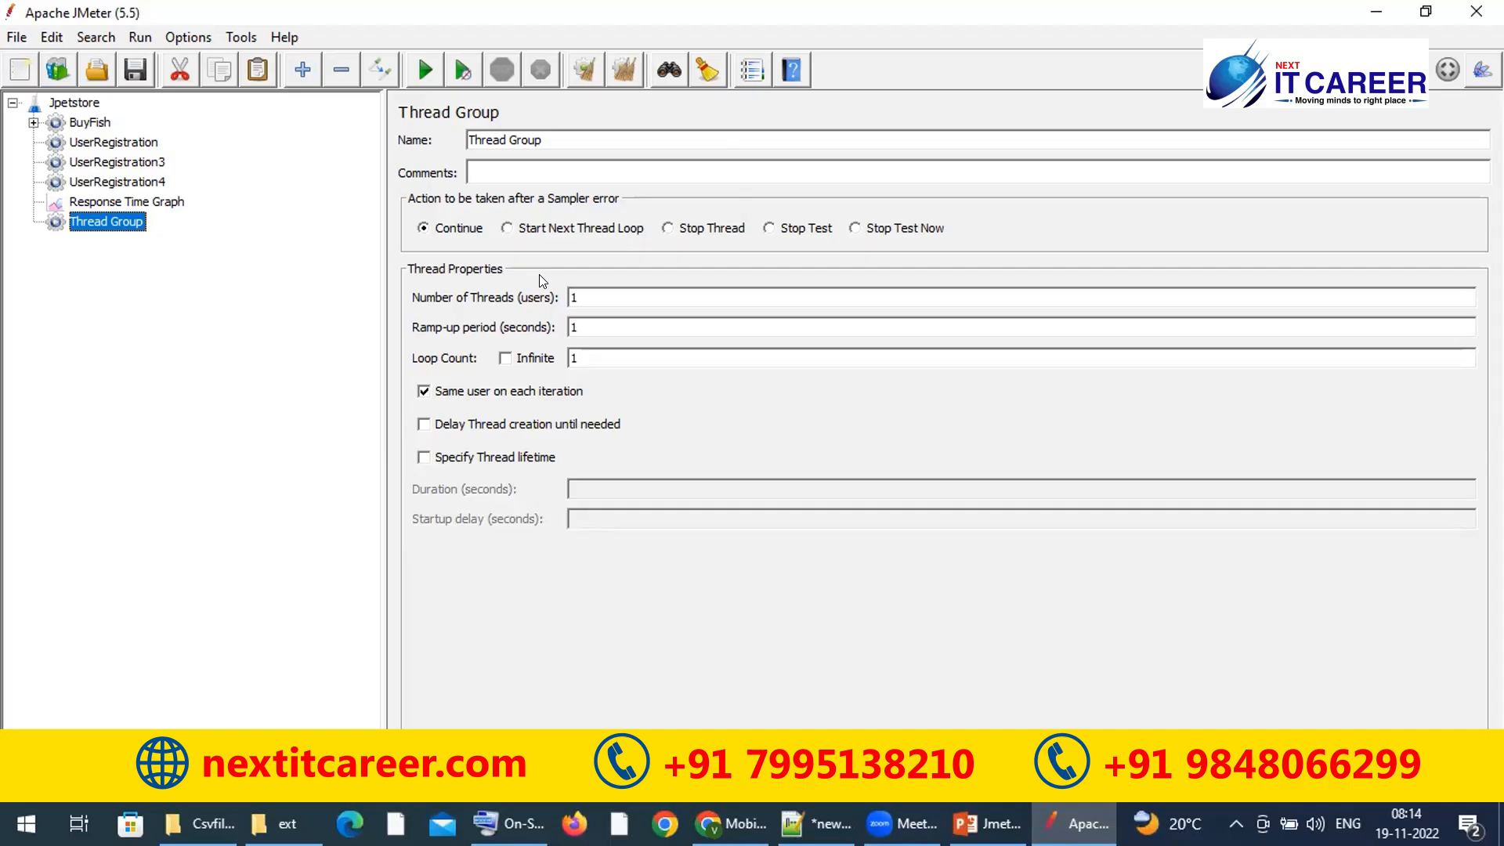
# Step: Select everything from BuyFish to Response Time Graph and delete all five elements
pyautogui.hotkey('alt', 'Tab')
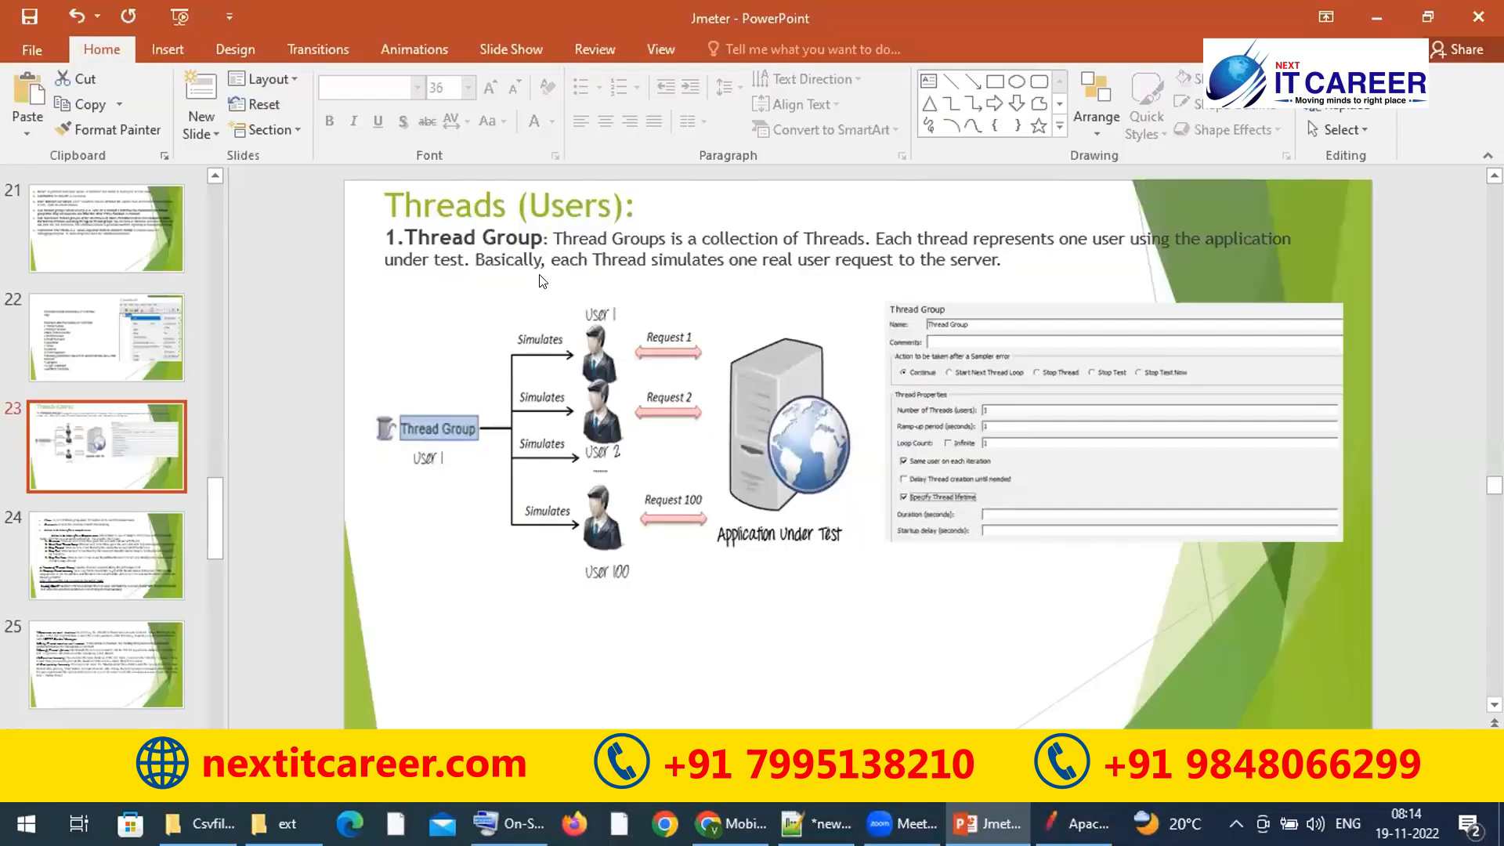
pyautogui.hotkey('alt', 'Tab')
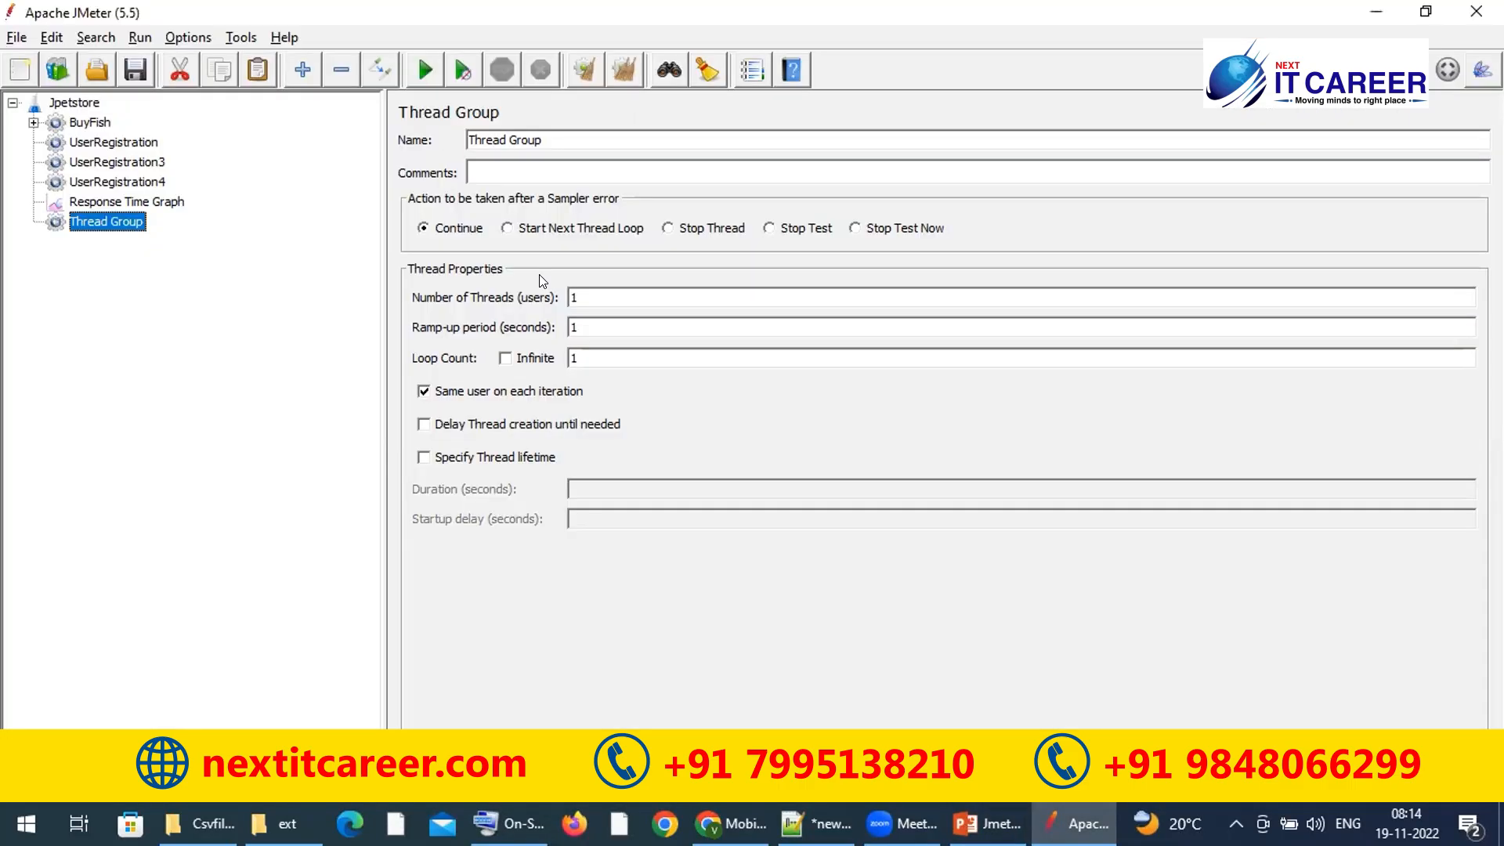
pyautogui.doubleClick(574, 133)
pyautogui.click(139, 202)
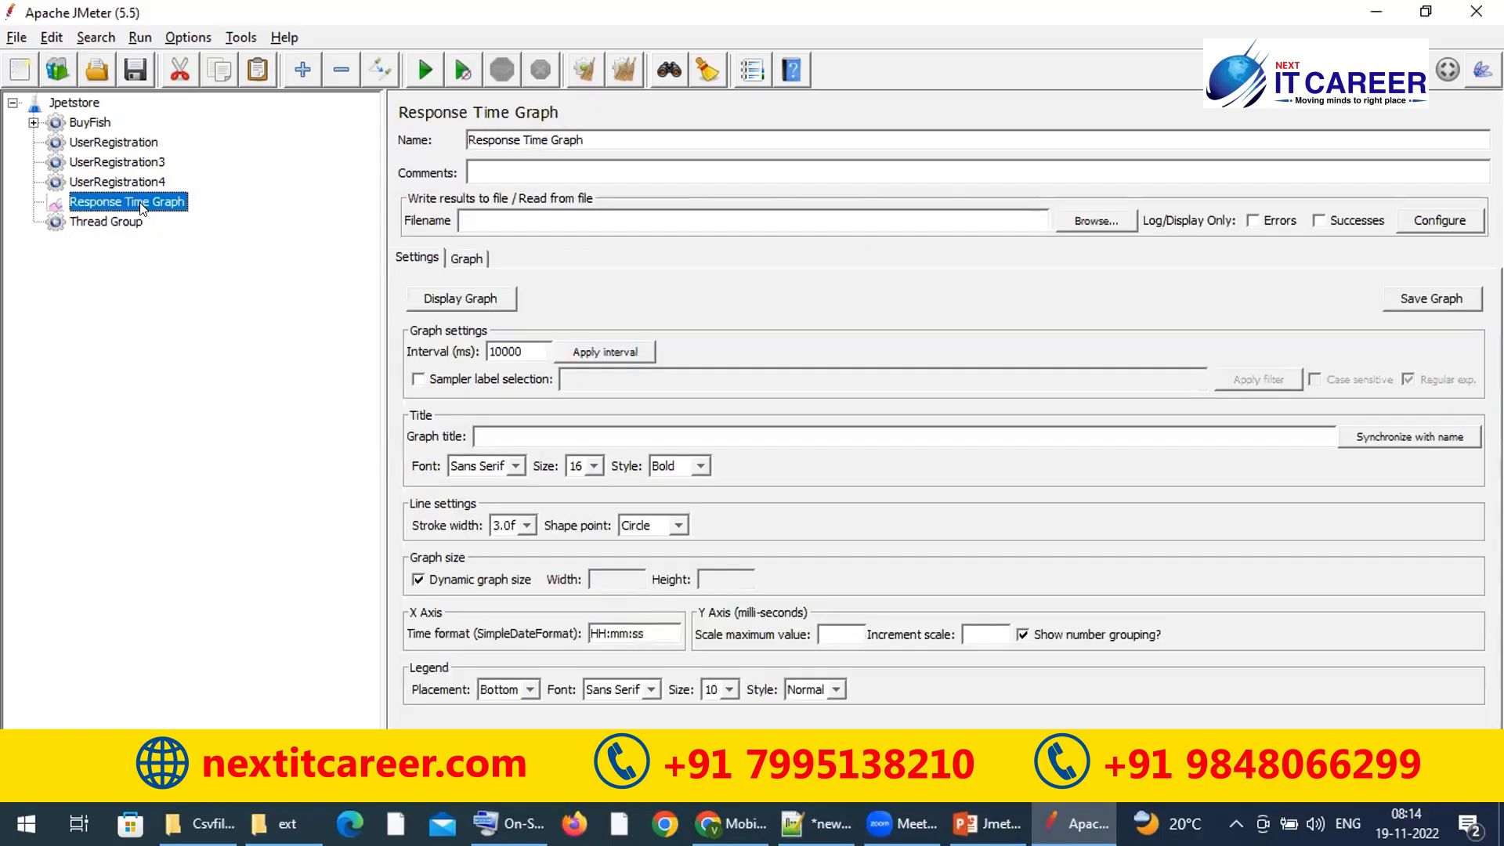
pyautogui.keyDown('shift'); pyautogui.click(92, 128); pyautogui.keyUp('shift')
pyautogui.press('Delete')
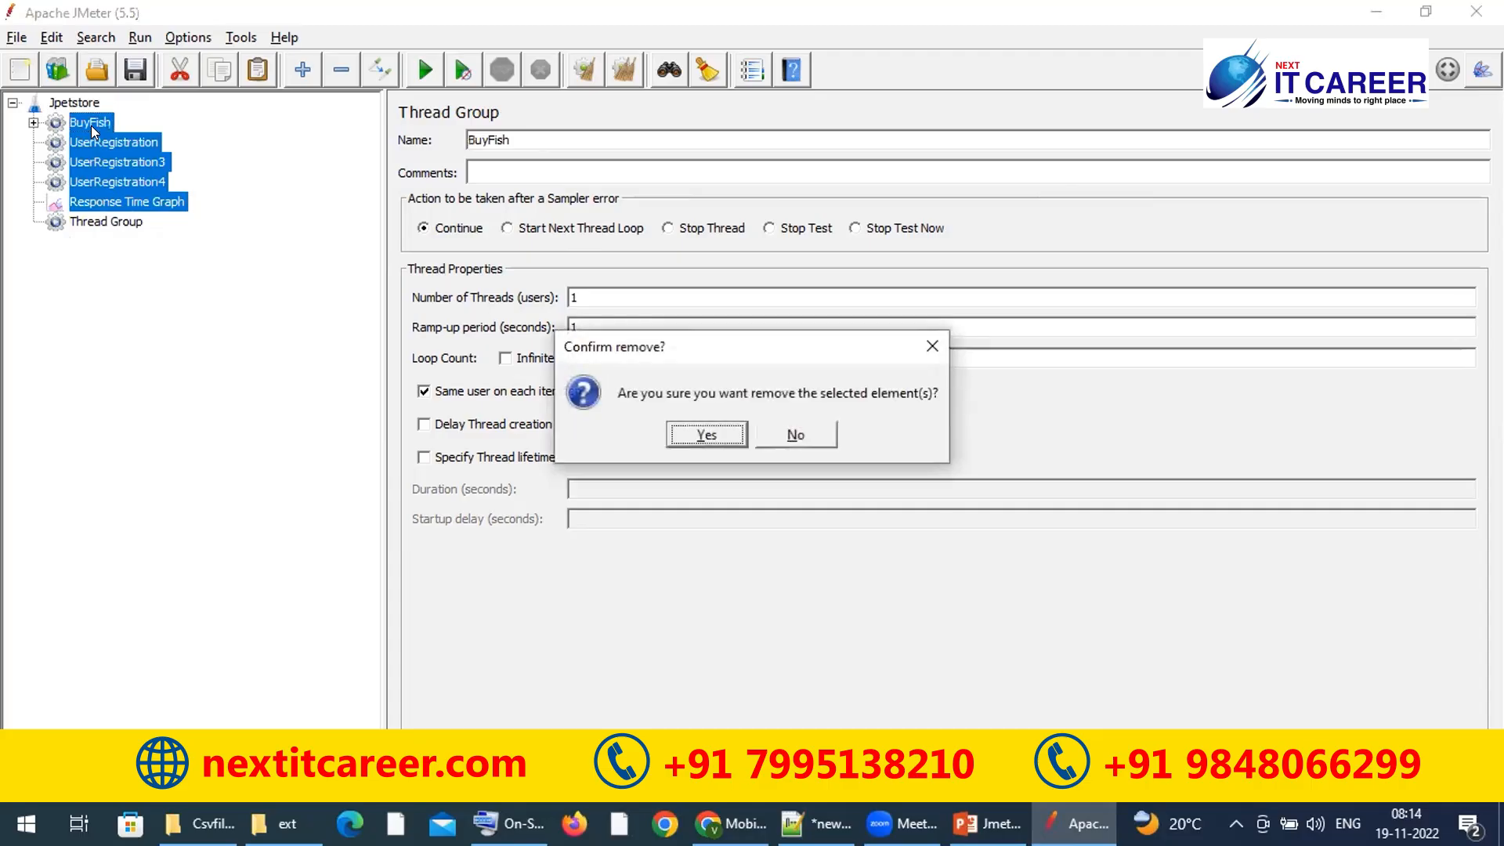
pyautogui.press('Return')
pyautogui.click(88, 124)
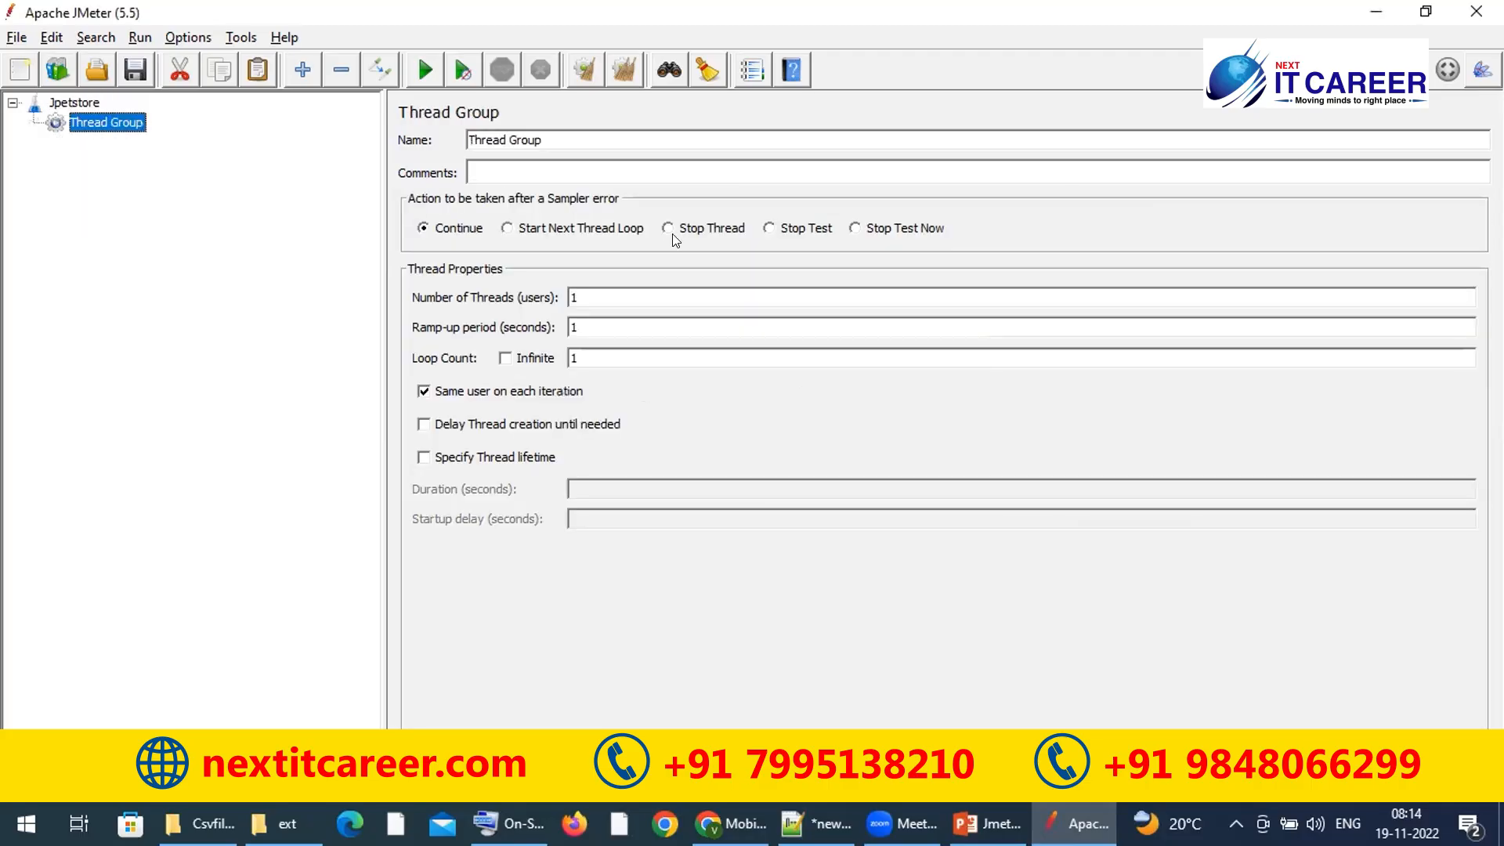
# Step: Rename Thread Group to BuyingFish and add a second thread group named User registration
pyautogui.tripleClick(598, 138)
pyautogui.write('BuyingFish')
pyautogui.click(78, 102)
pyautogui.rightClick(80, 100)
pyautogui.moveTo(181, 115)
pyautogui.moveTo(379, 116)
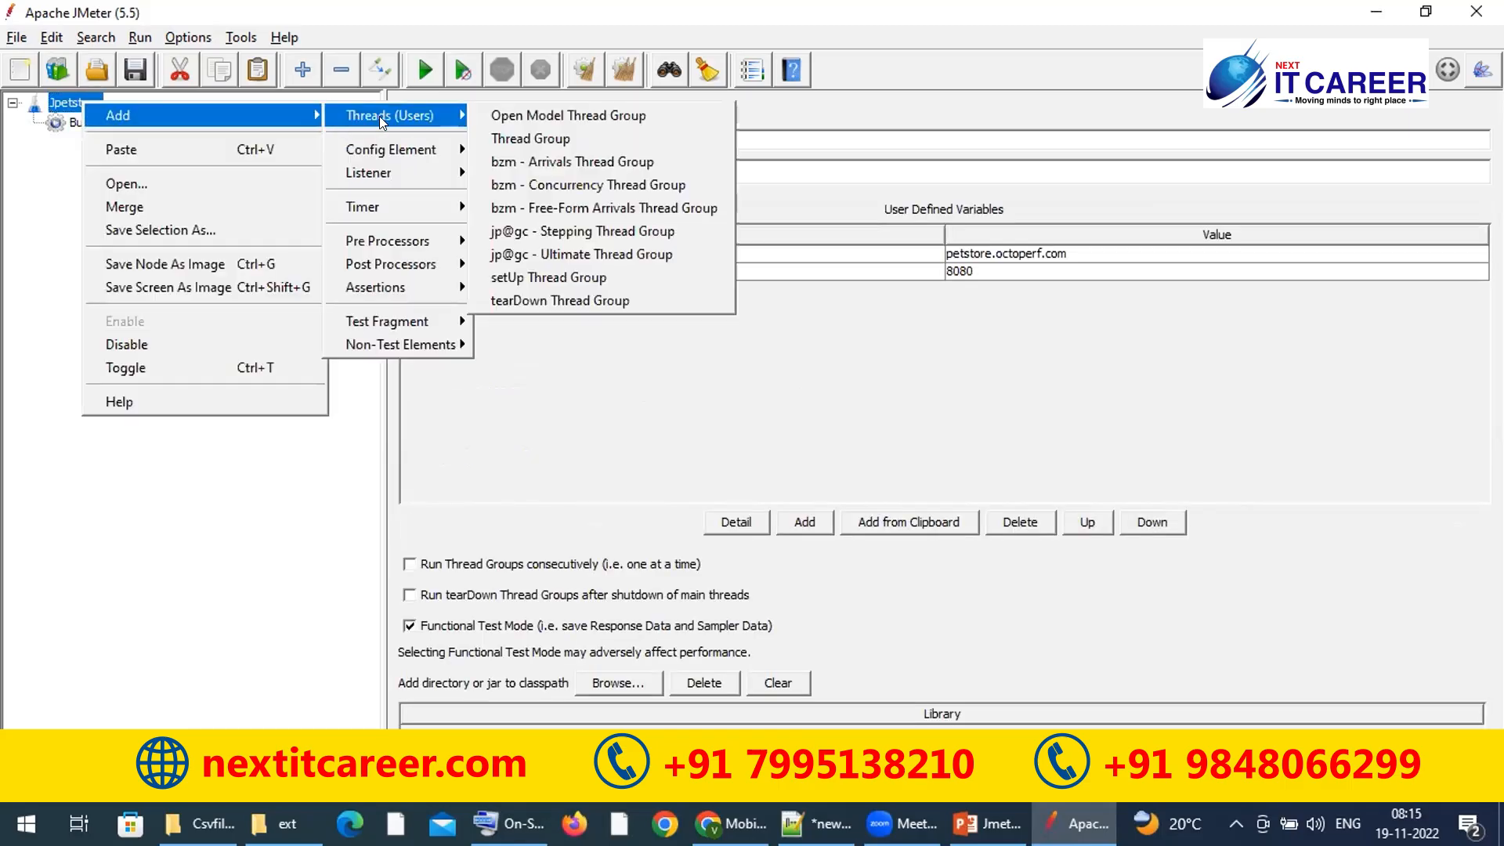
pyautogui.click(501, 135)
pyautogui.doubleClick(581, 138)
pyautogui.tripleClick(581, 138)
pyautogui.write('User registration')
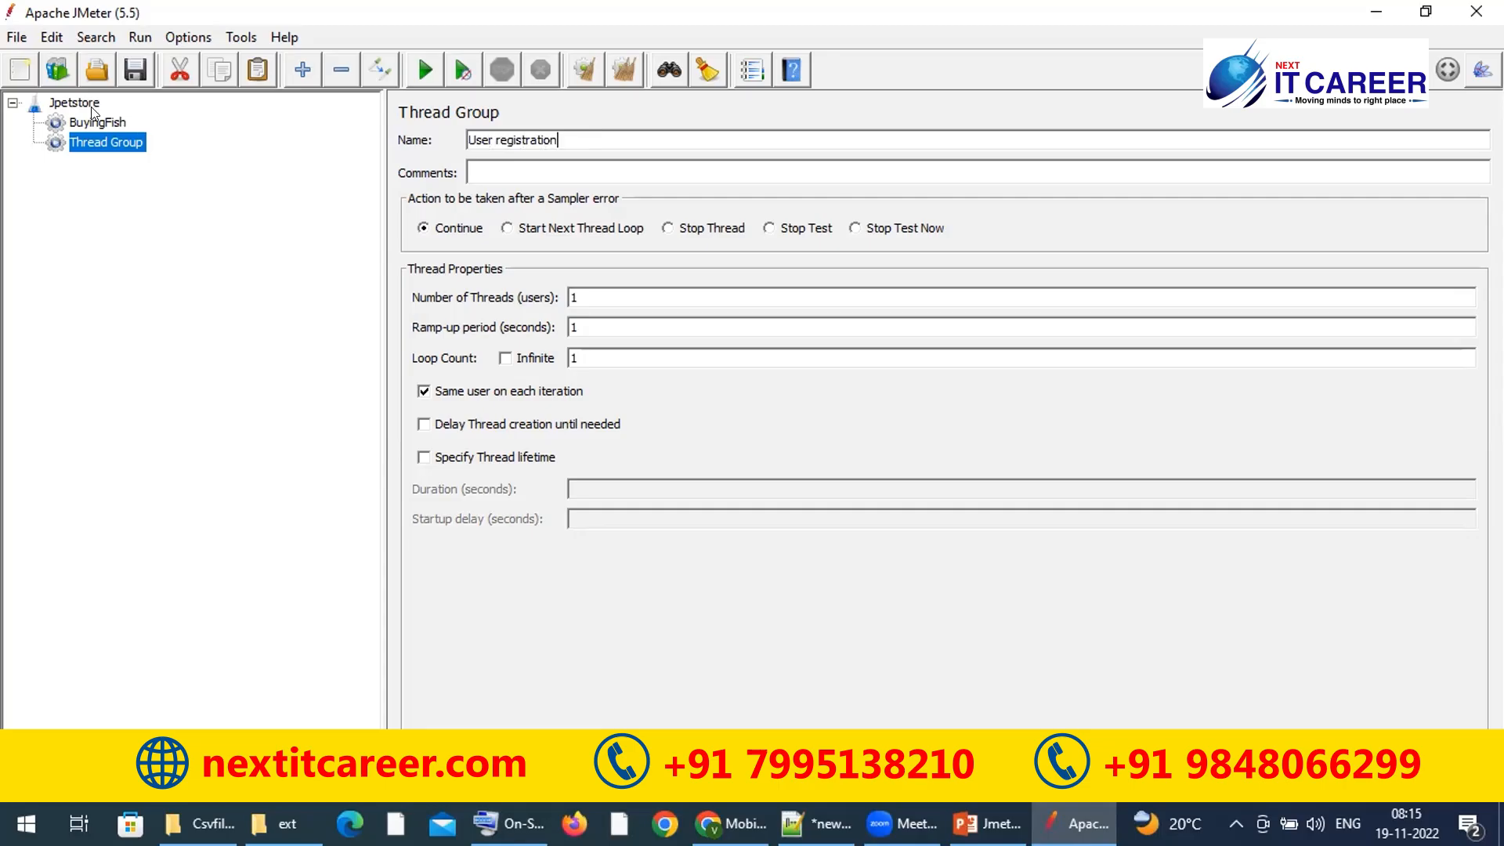
# Step: Add a third thread group under Jpetstore named BuyingDog
pyautogui.rightClick(92, 111)
pyautogui.moveTo(326, 116)
pyautogui.moveTo(407, 124)
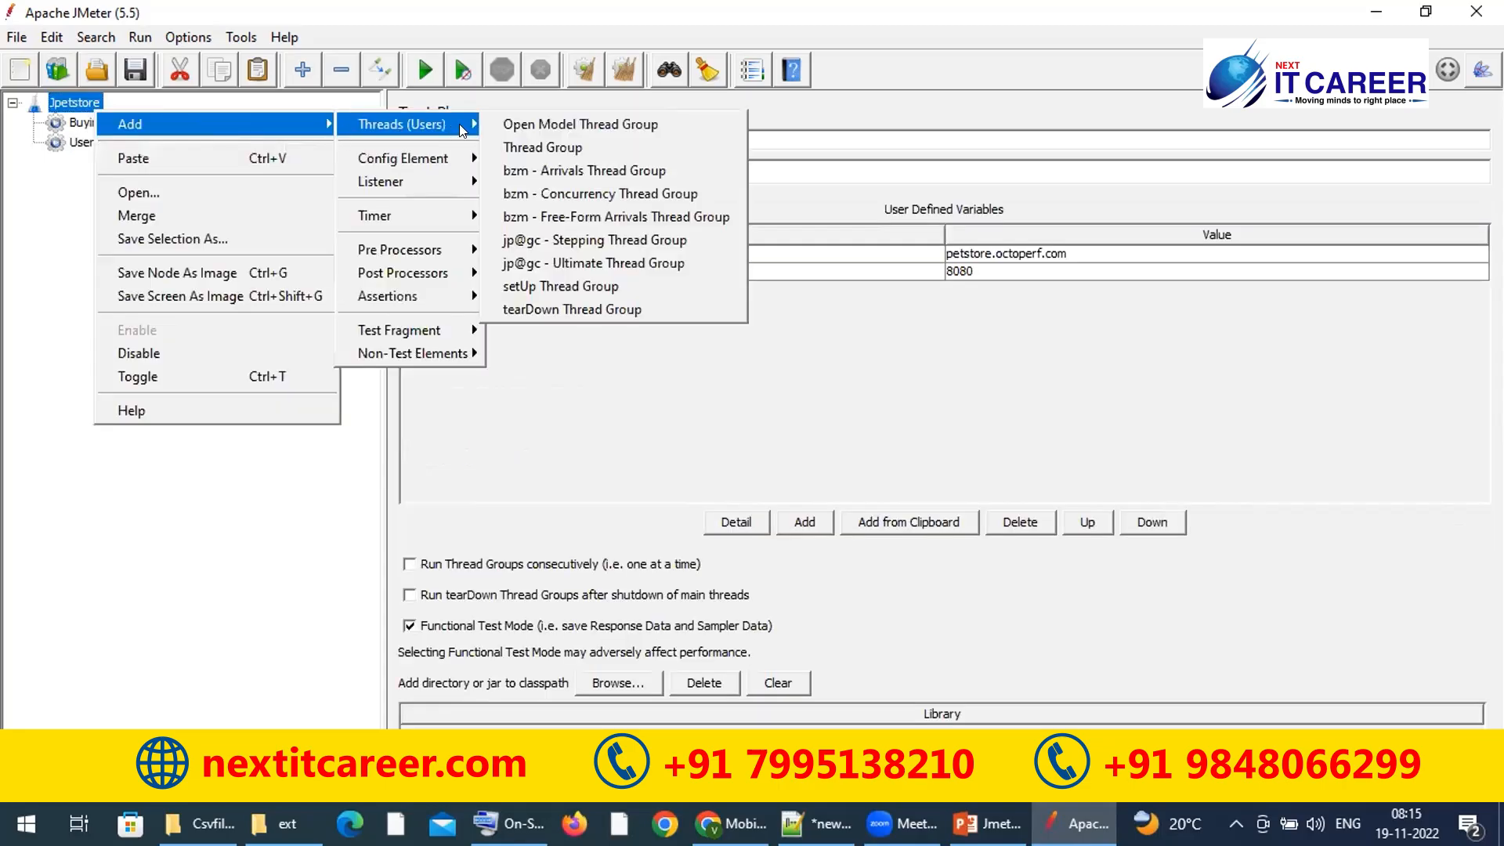
pyautogui.click(521, 147)
pyautogui.tripleClick(610, 135)
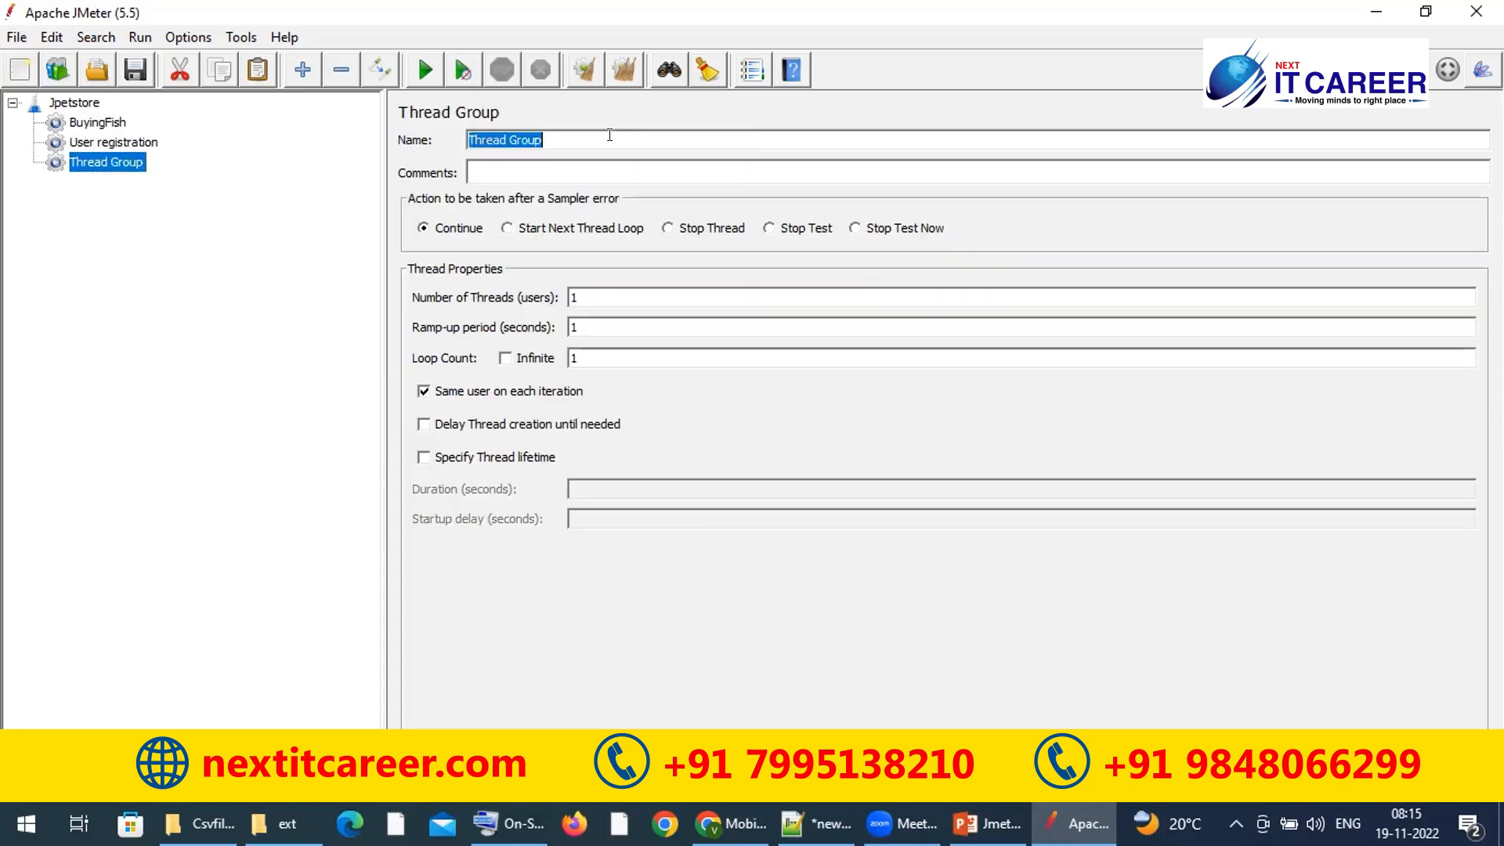
pyautogui.write('BuyingDog')
# Step: Review the BuyingFish, User registration and BuyingDog thread group settings
pyautogui.click(99, 125)
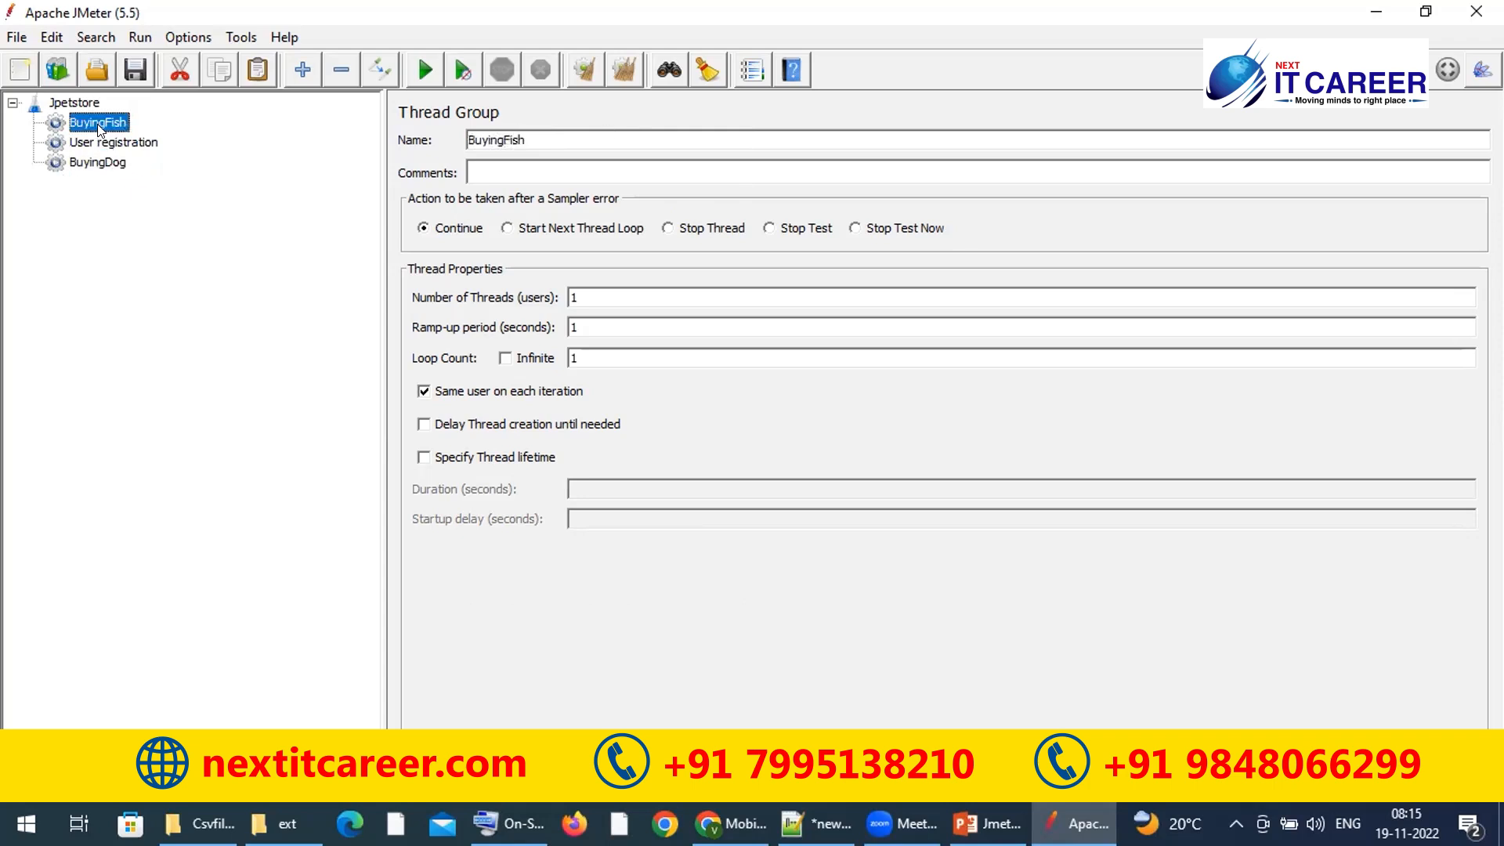
pyautogui.click(80, 107)
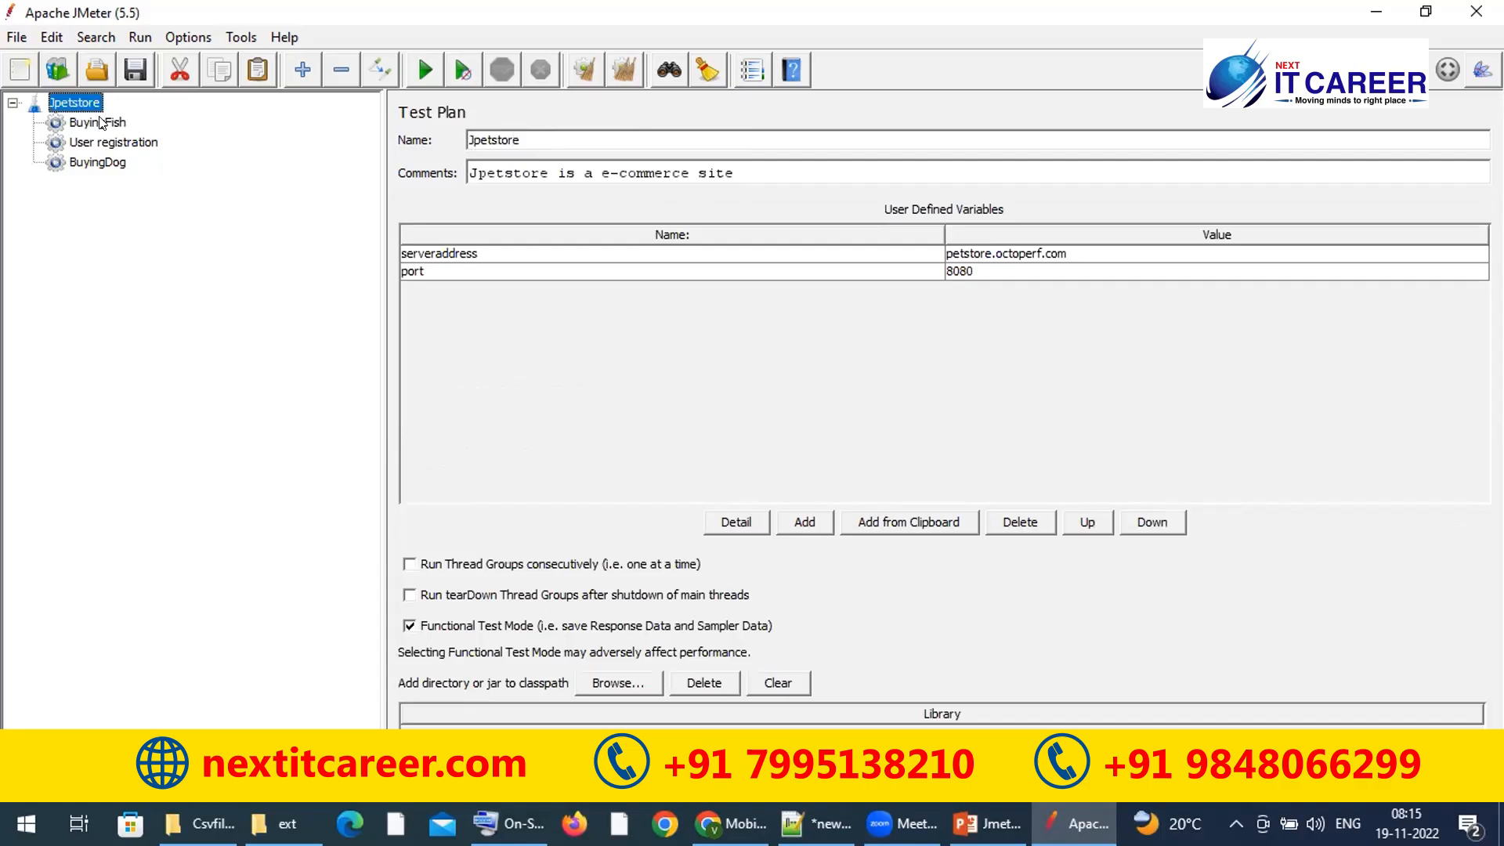
pyautogui.click(102, 121)
pyautogui.click(108, 146)
pyautogui.click(99, 162)
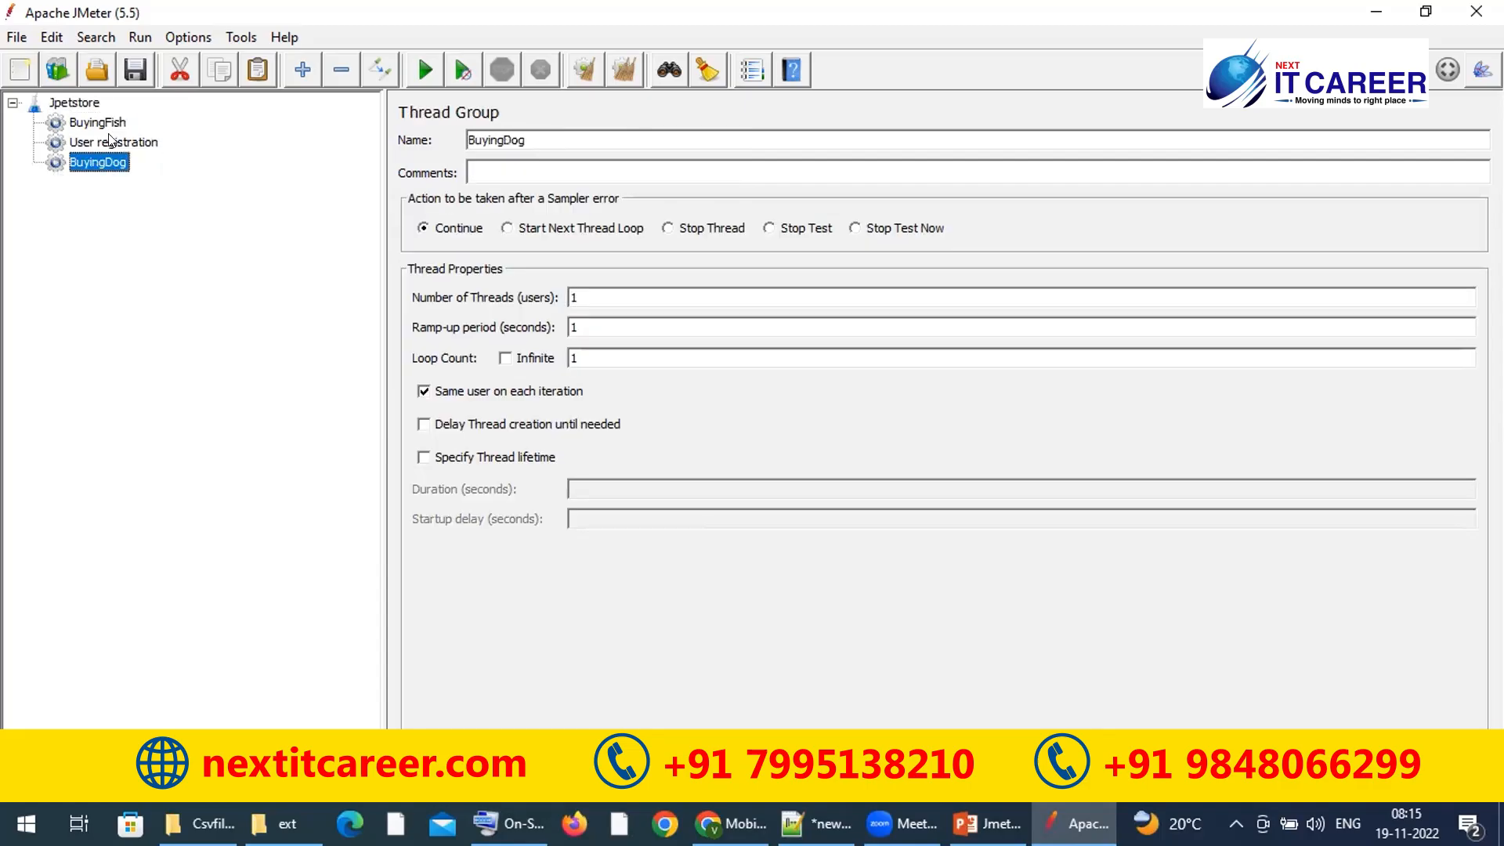
pyautogui.click(114, 125)
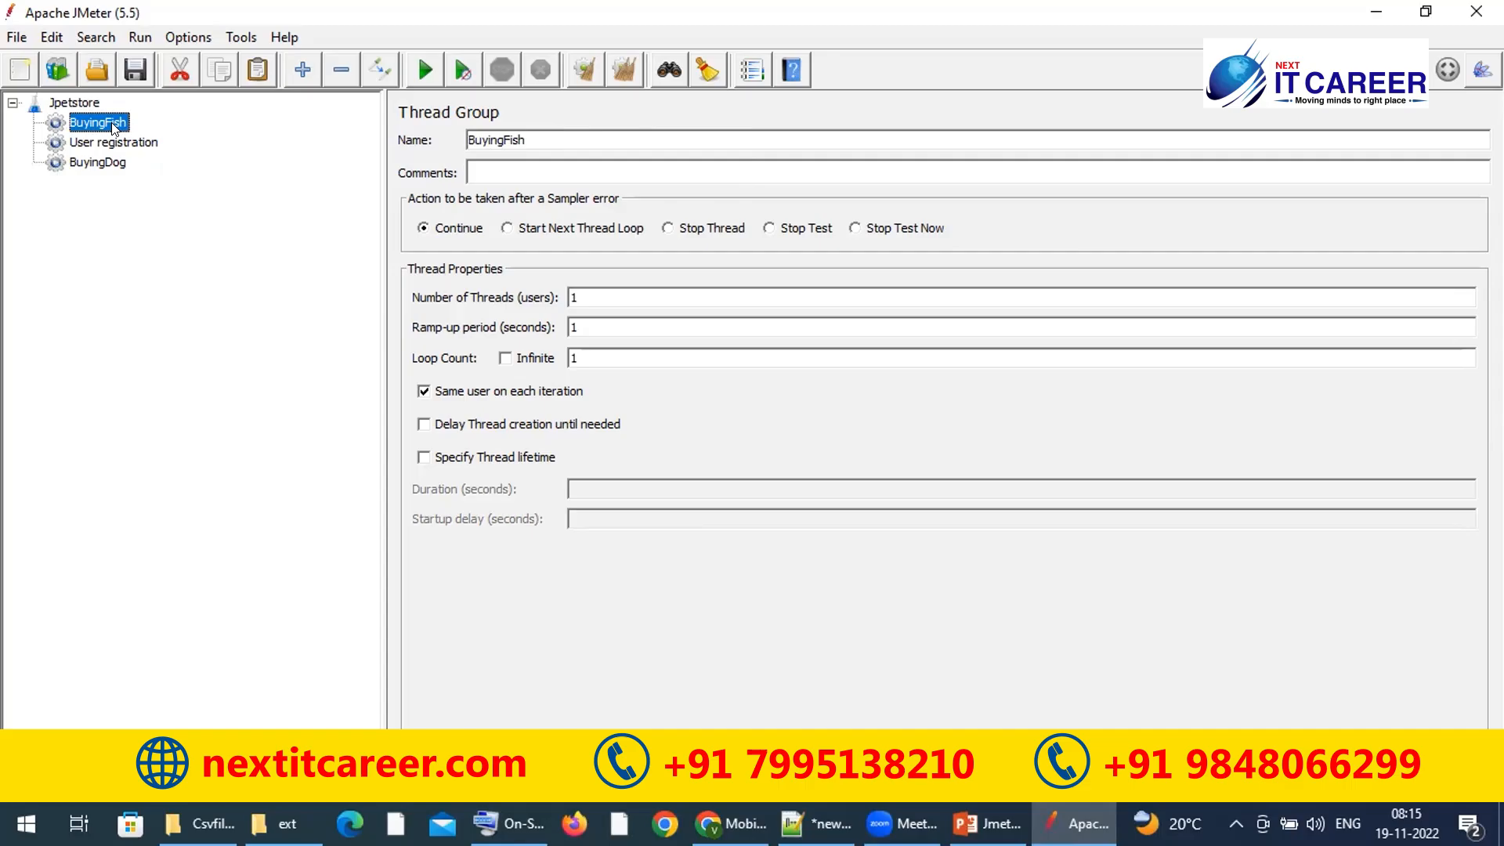
pyautogui.click(78, 104)
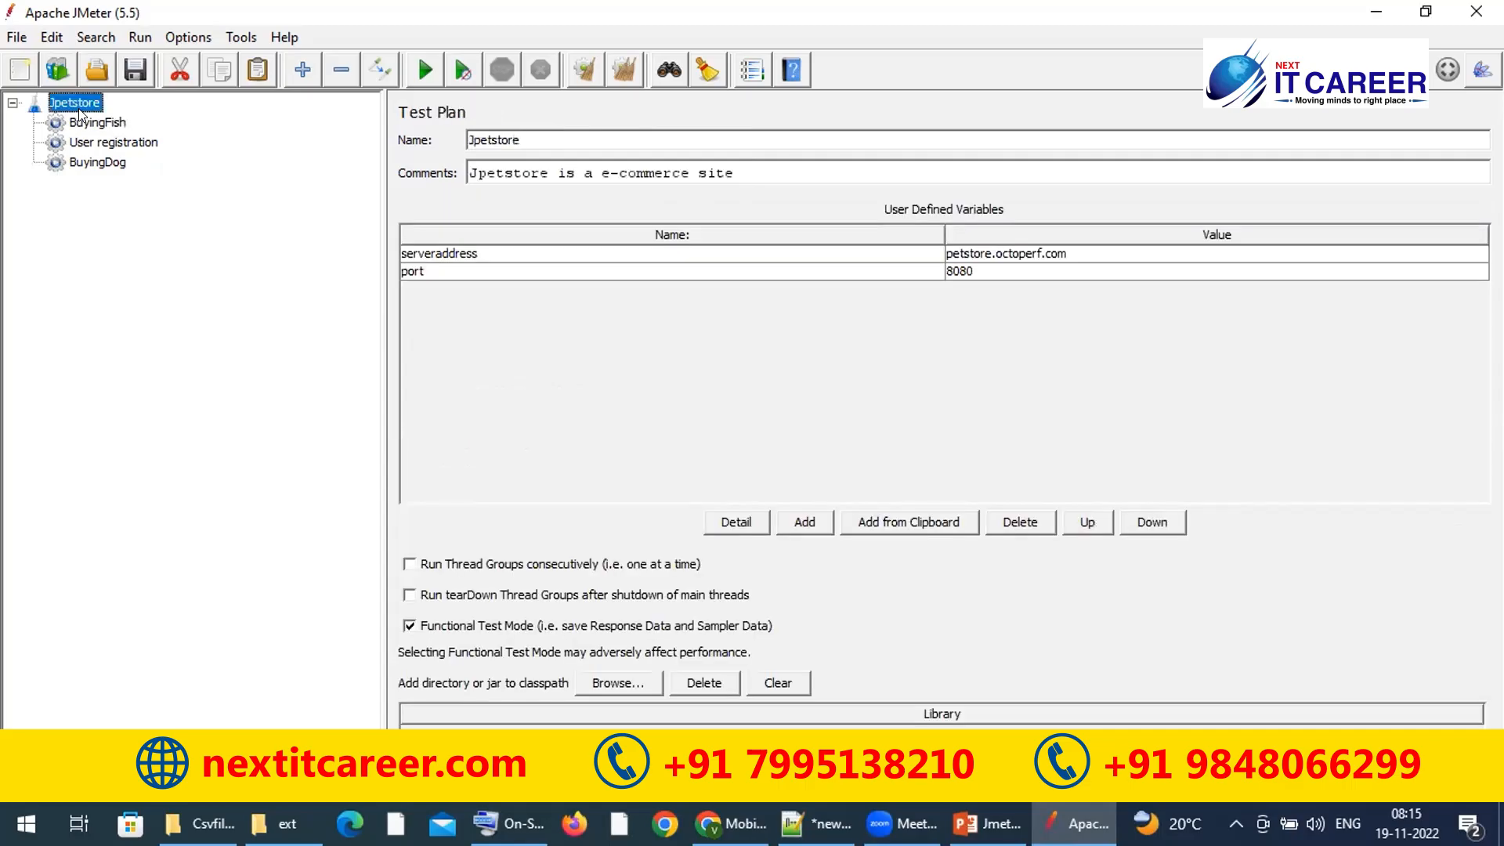
pyautogui.click(84, 124)
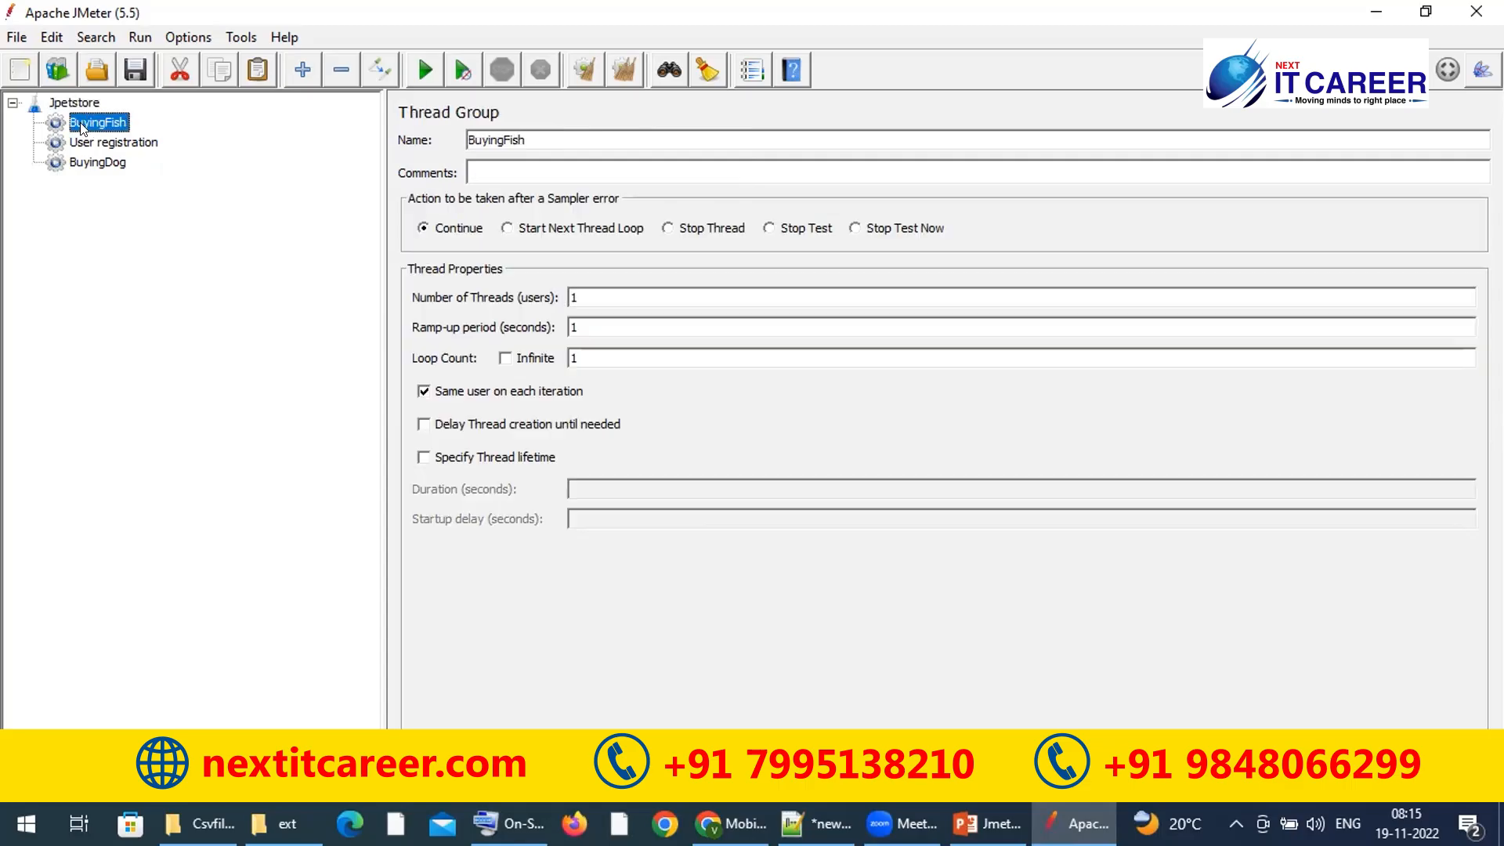
pyautogui.click(93, 145)
pyautogui.click(91, 165)
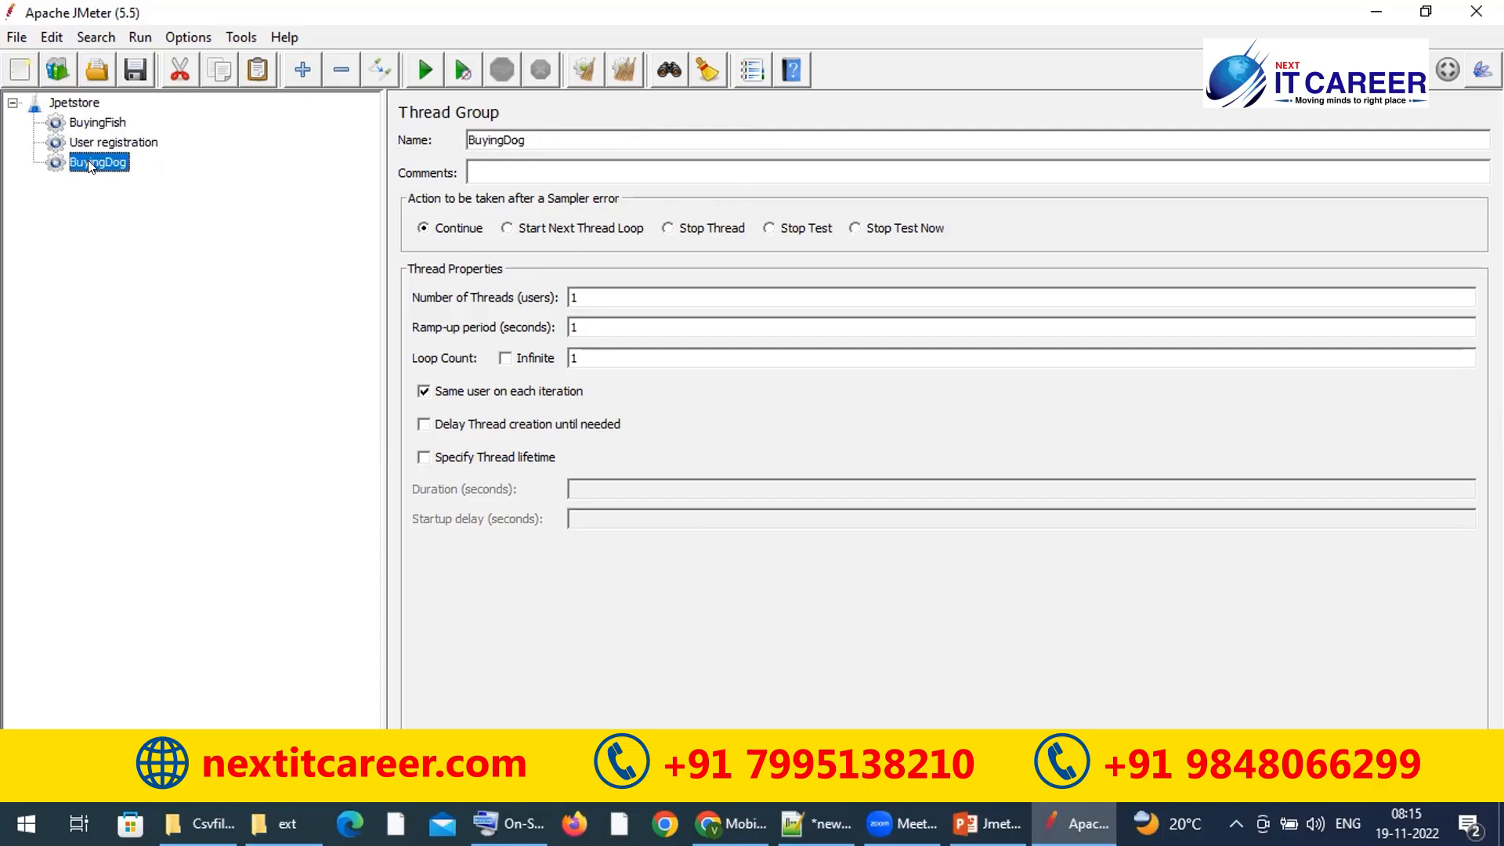
pyautogui.click(95, 125)
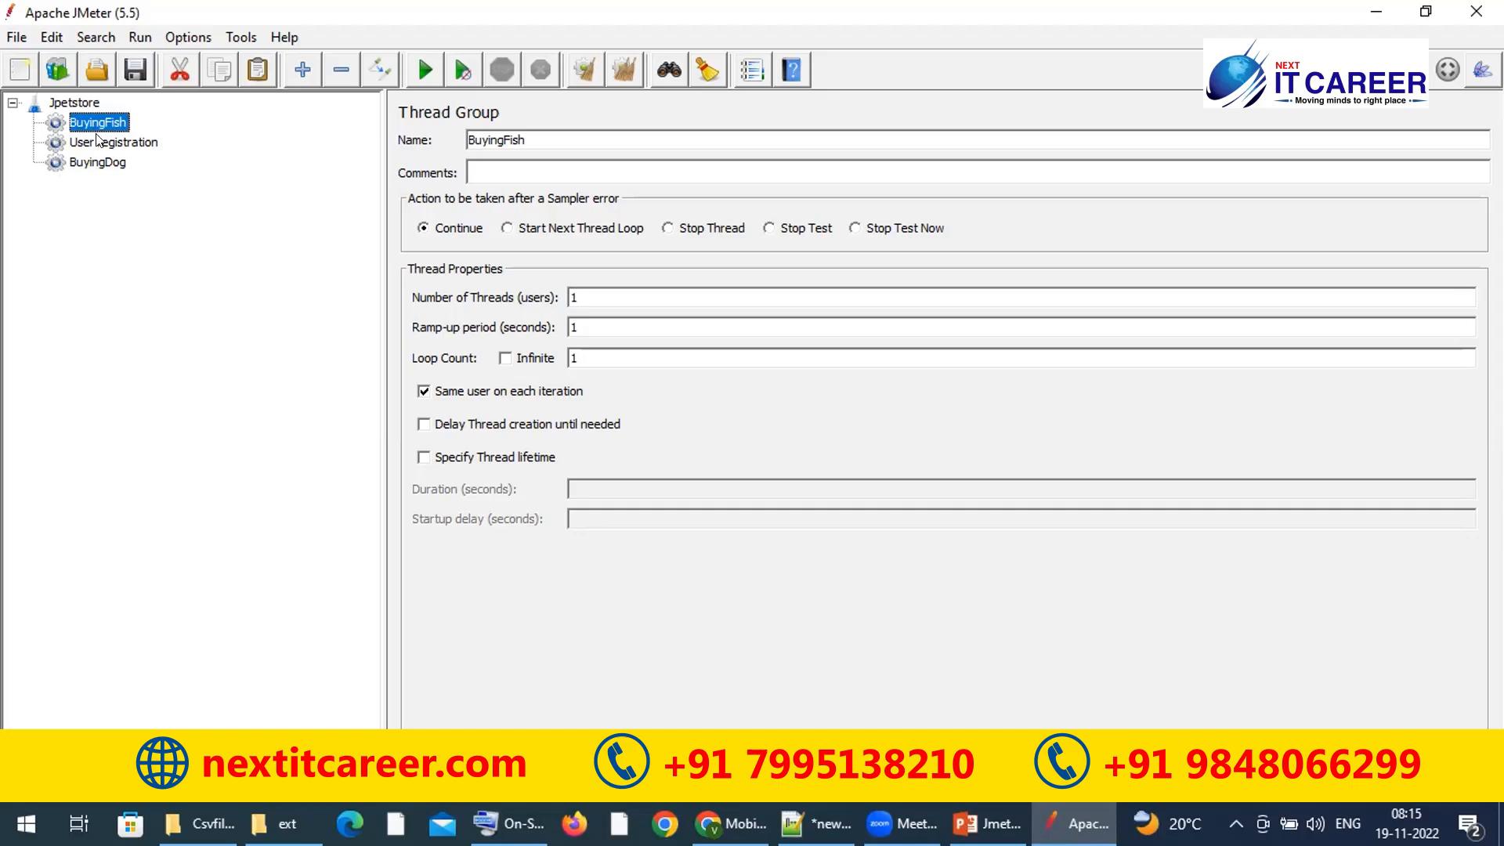
# Step: Give BuyingFish the comment 'here all the jewellary items available'
pyautogui.click(96, 138)
pyautogui.click(97, 122)
pyautogui.doubleClick(553, 139)
pyautogui.doubleClick(547, 140)
pyautogui.click(545, 139)
pyautogui.doubleClick(572, 137)
pyautogui.click(562, 166)
pyautogui.write('collection of users')
pyautogui.hotkey('ctrl', 'a')
pyautogui.press('BackSpace')
pyautogui.write('here all the jewellary items')
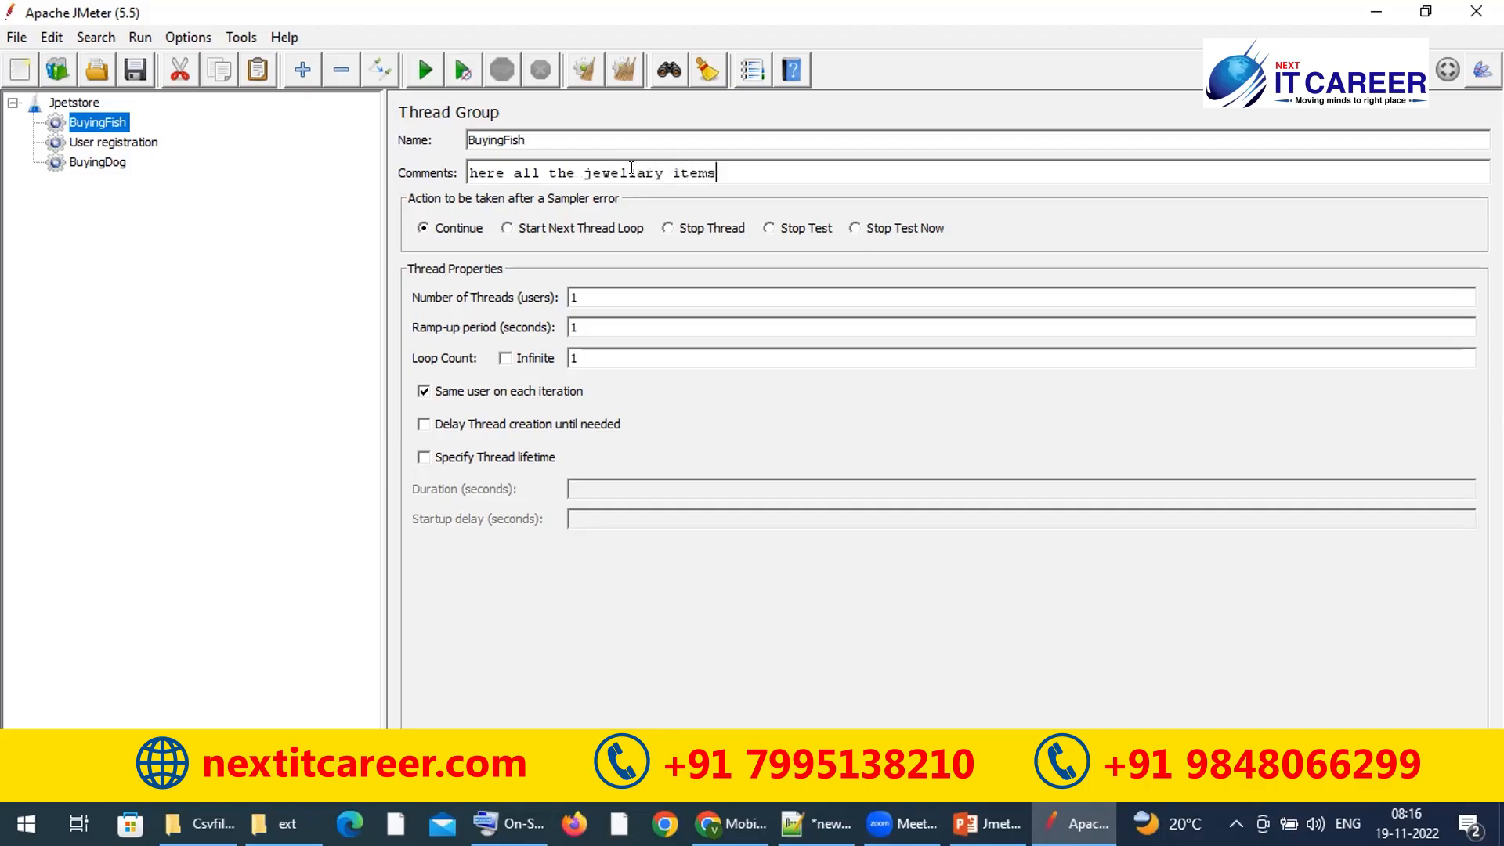
pyautogui.write('available')
pyautogui.click(715, 170)
pyautogui.click(775, 169)
pyautogui.click(608, 138)
# Step: Keep Continue on sampler error and set Number of Threads to 10
pyautogui.click(423, 229)
pyautogui.click(587, 296)
pyautogui.write('0')
pyautogui.click(415, 229)
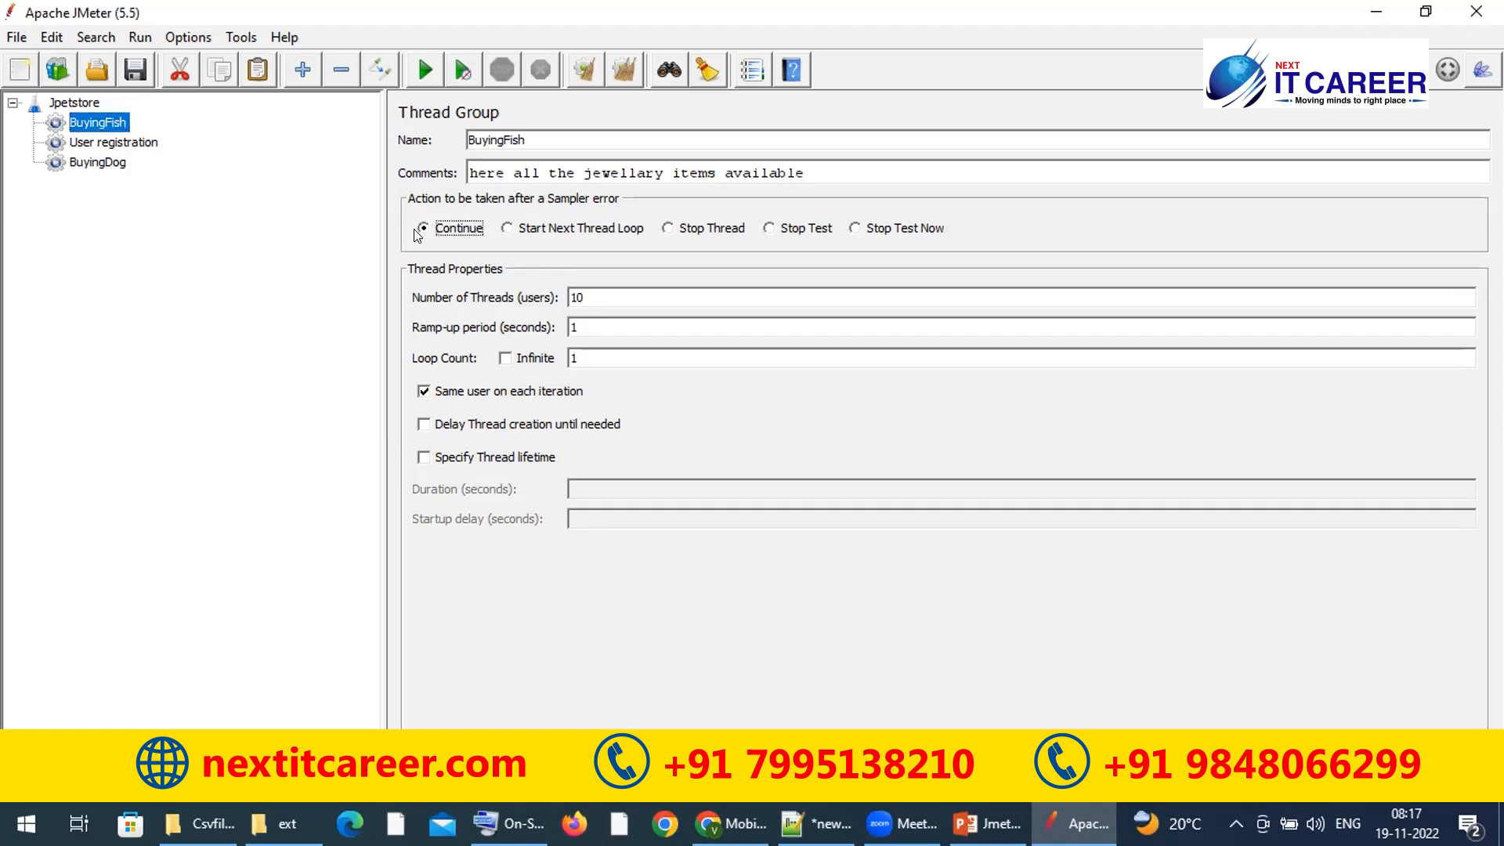
pyautogui.click(506, 228)
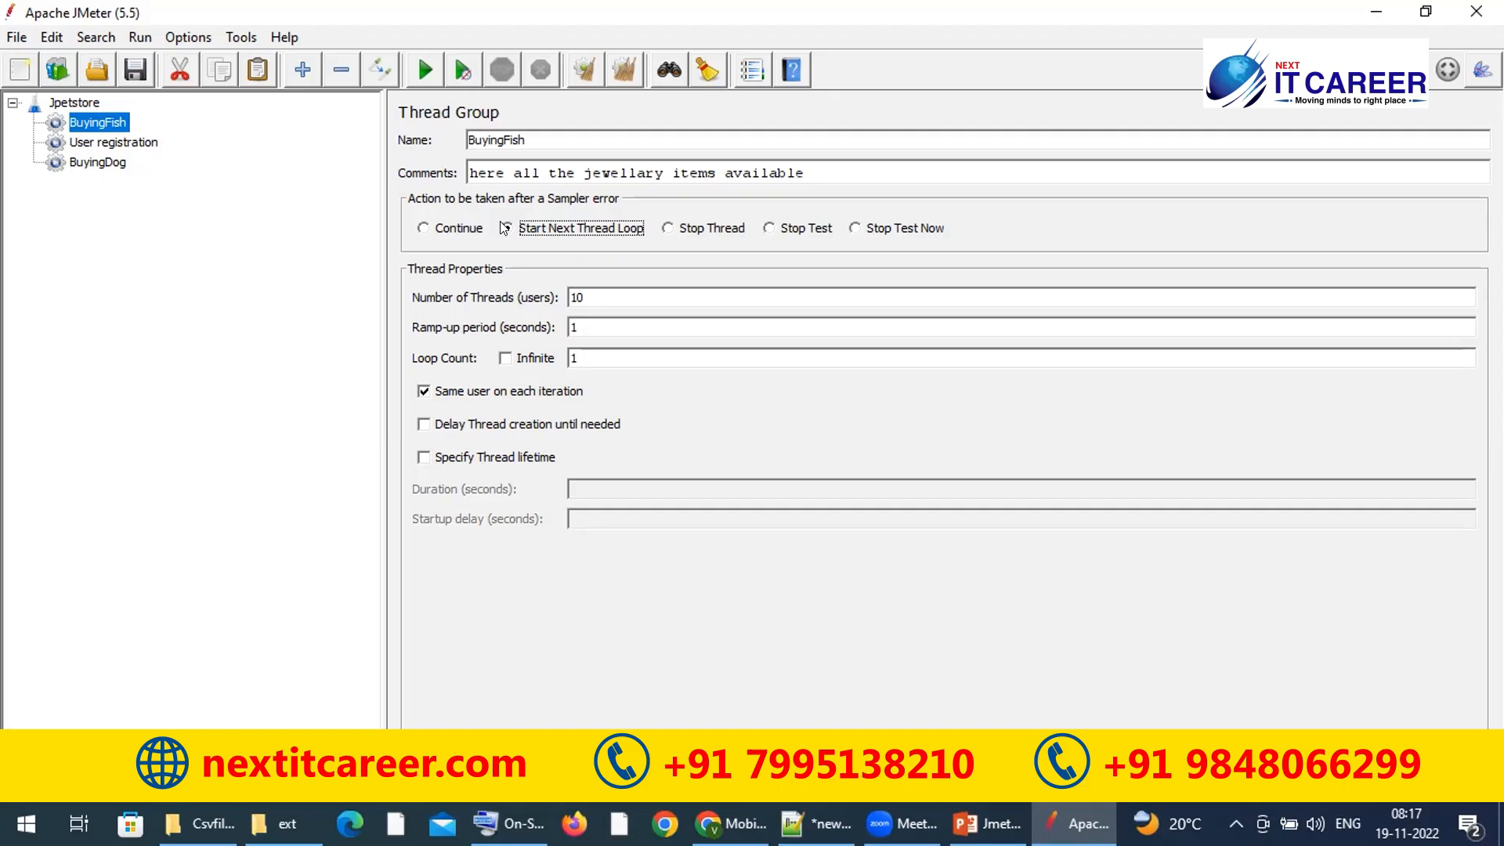
pyautogui.click(667, 228)
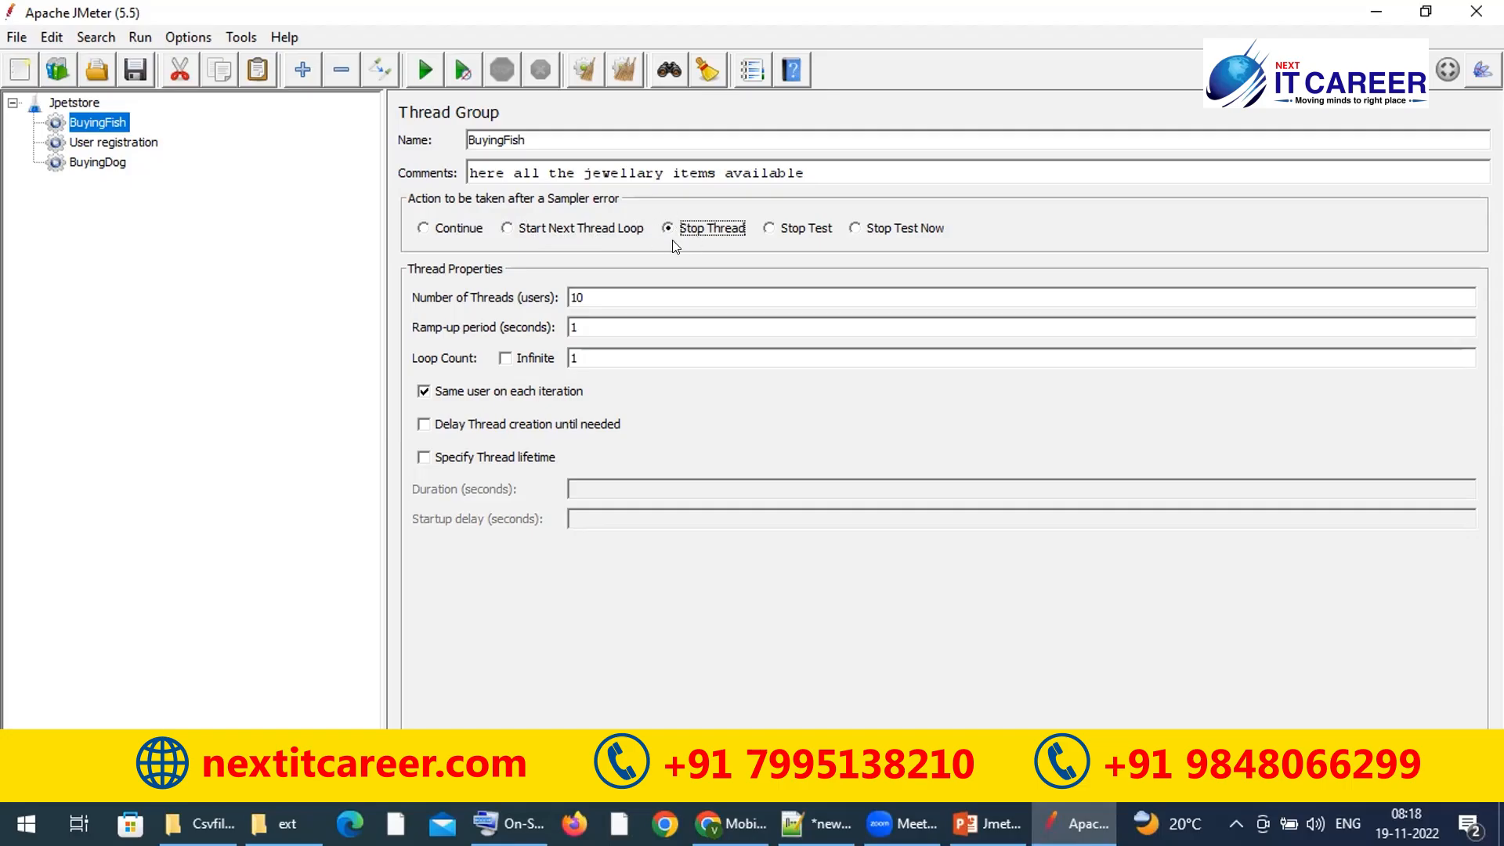
pyautogui.click(769, 227)
pyautogui.click(770, 228)
pyautogui.click(855, 228)
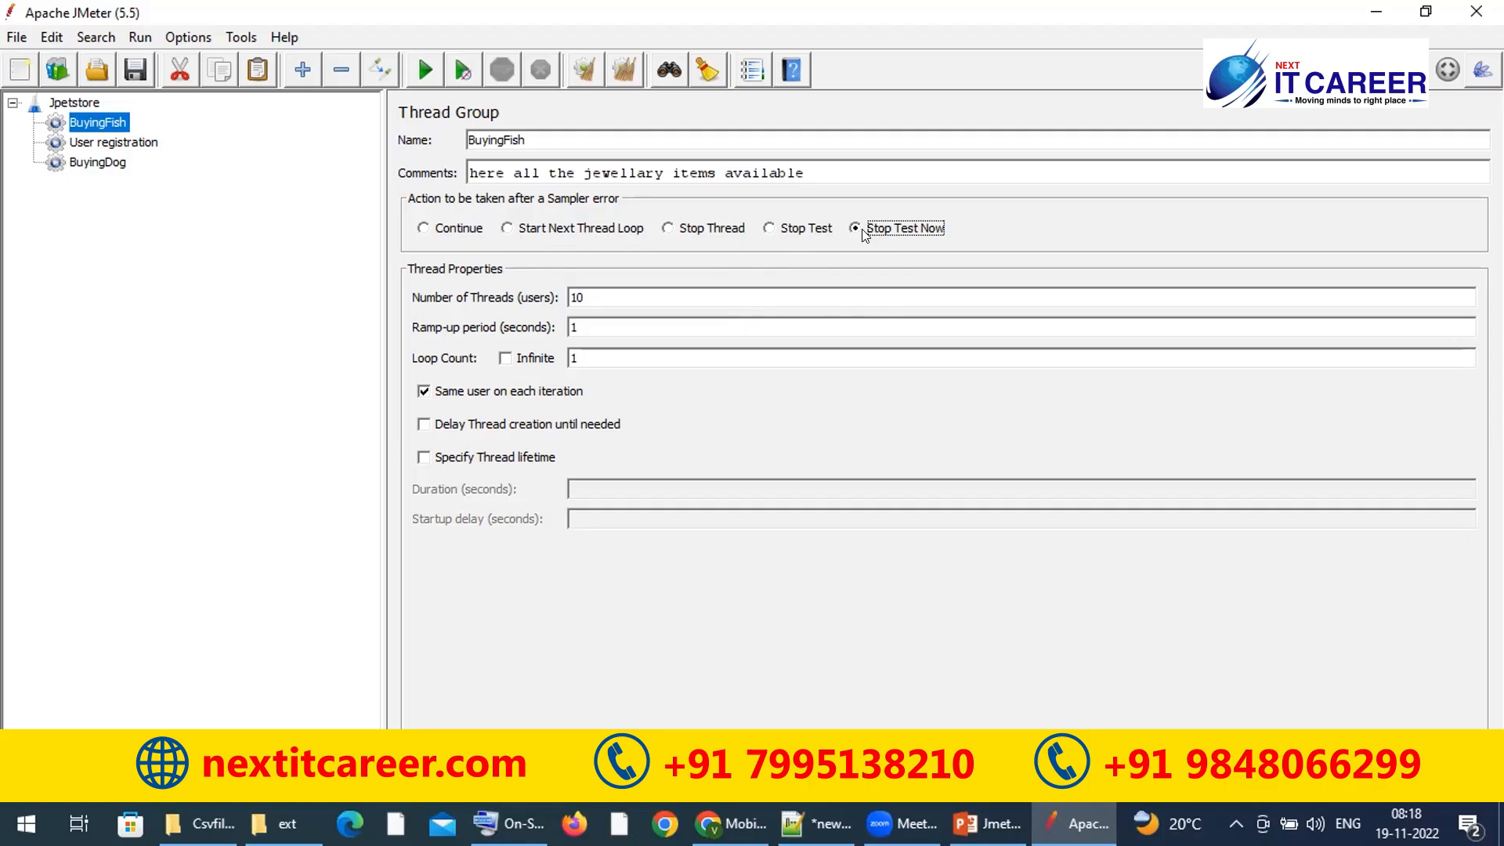
pyautogui.click(451, 227)
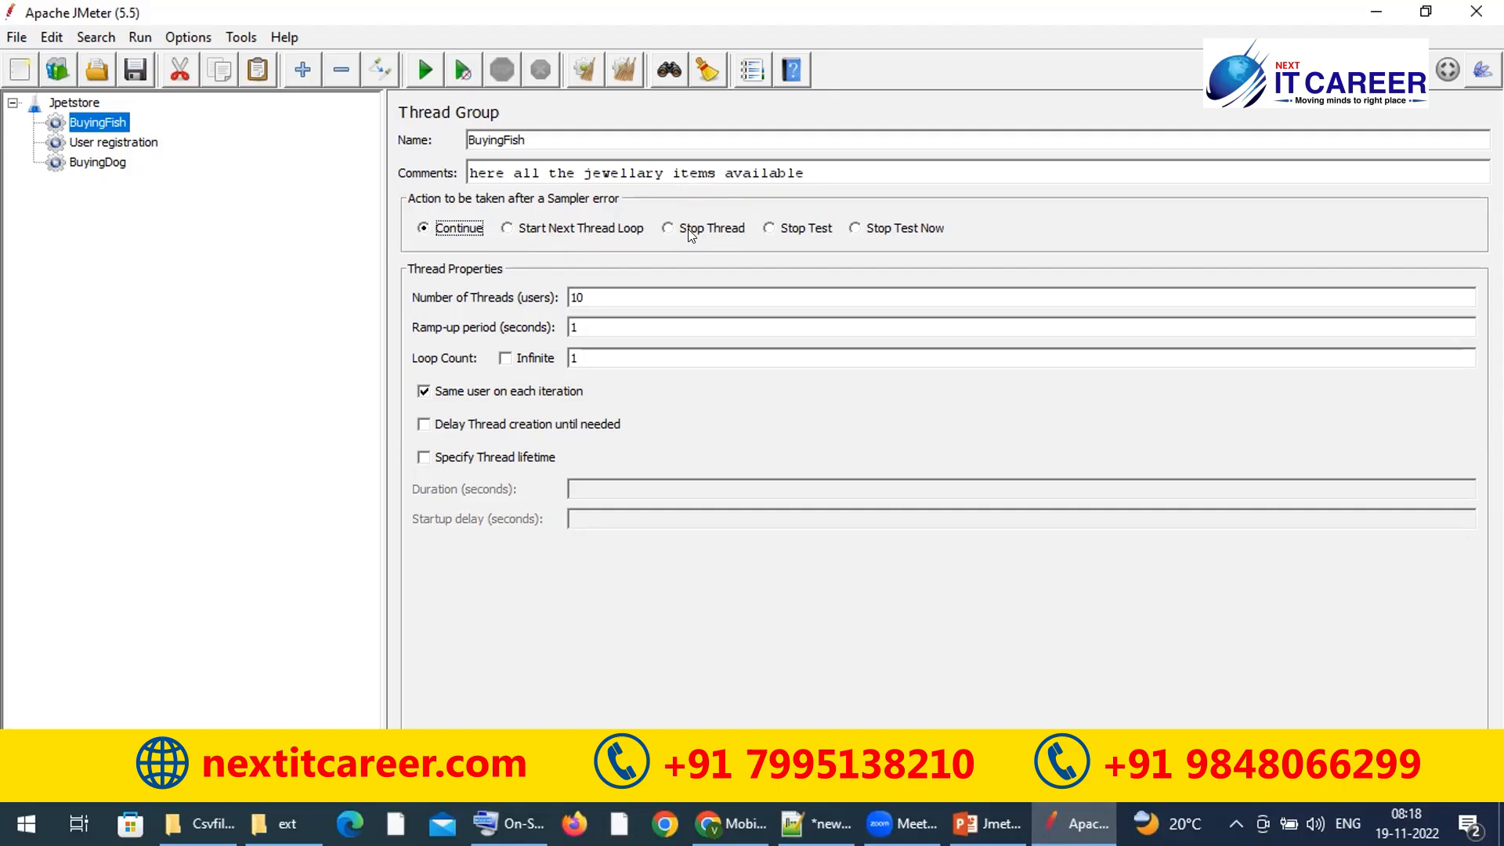
pyautogui.click(770, 227)
pyautogui.click(853, 228)
pyautogui.click(447, 229)
pyautogui.click(203, 312)
pyautogui.click(852, 226)
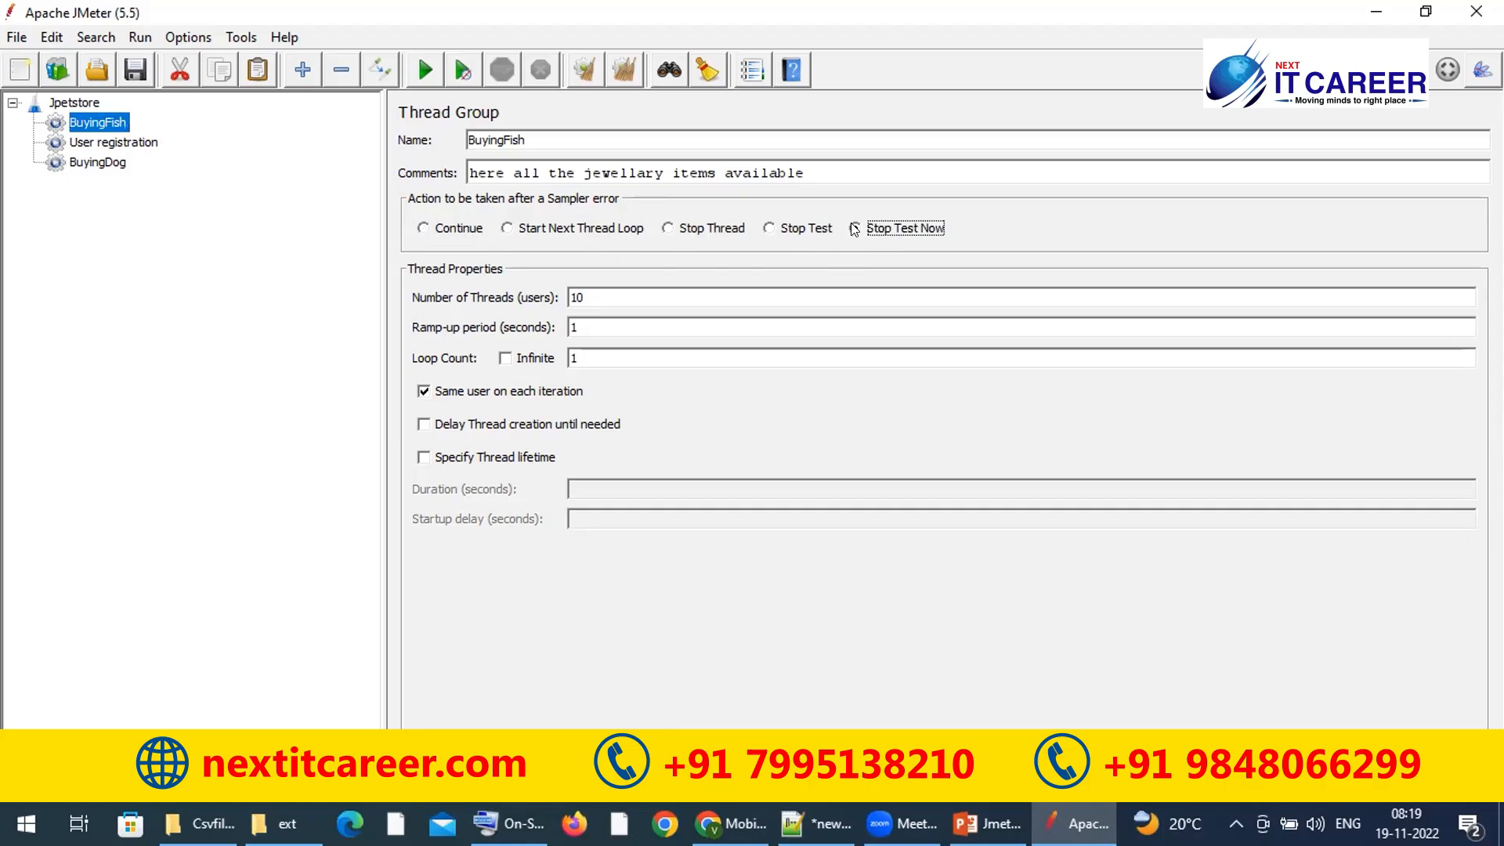
pyautogui.click(768, 228)
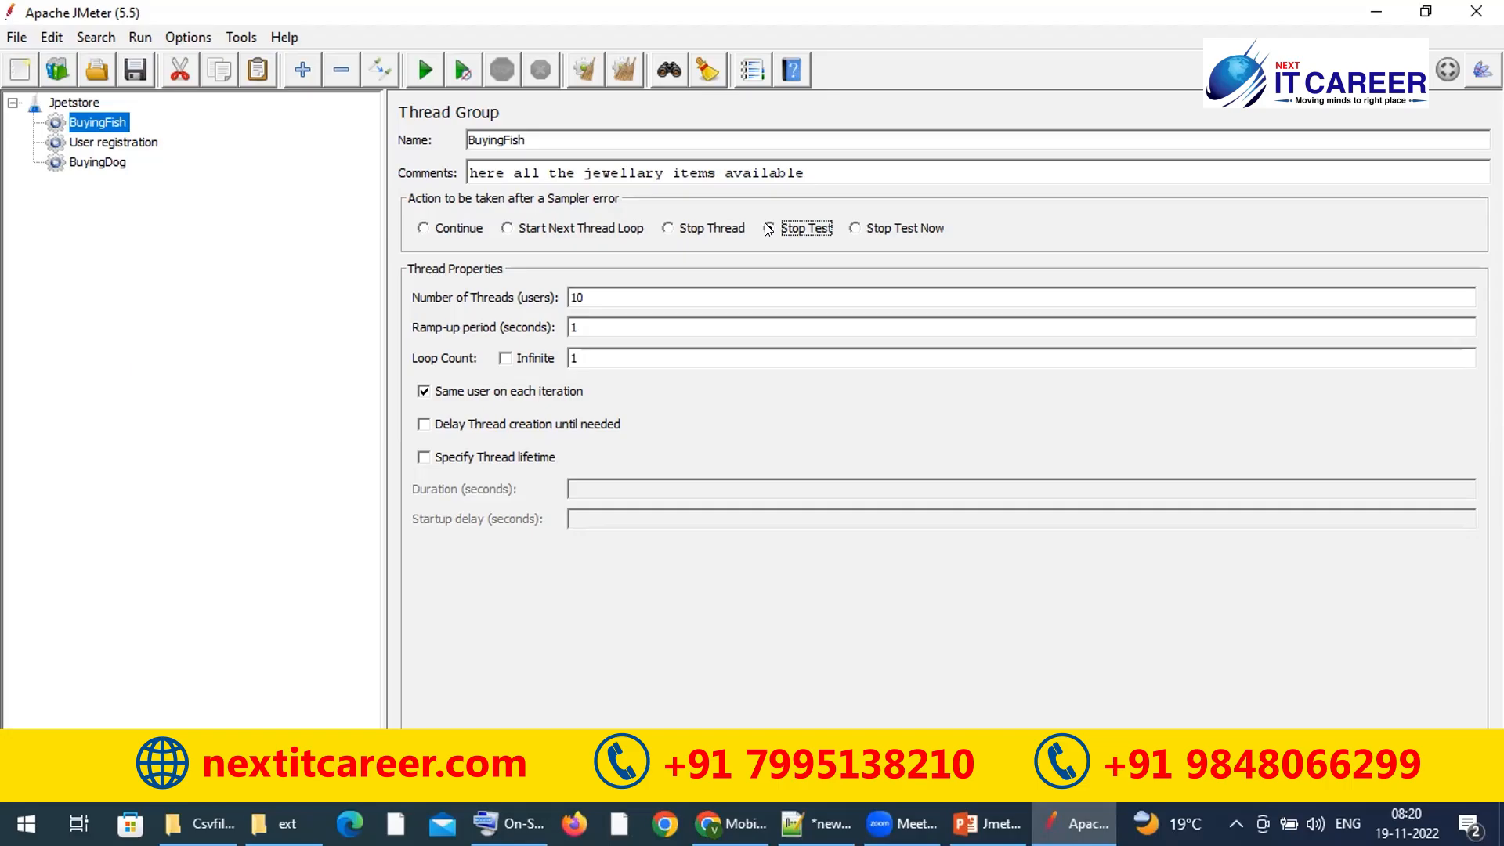
pyautogui.click(640, 230)
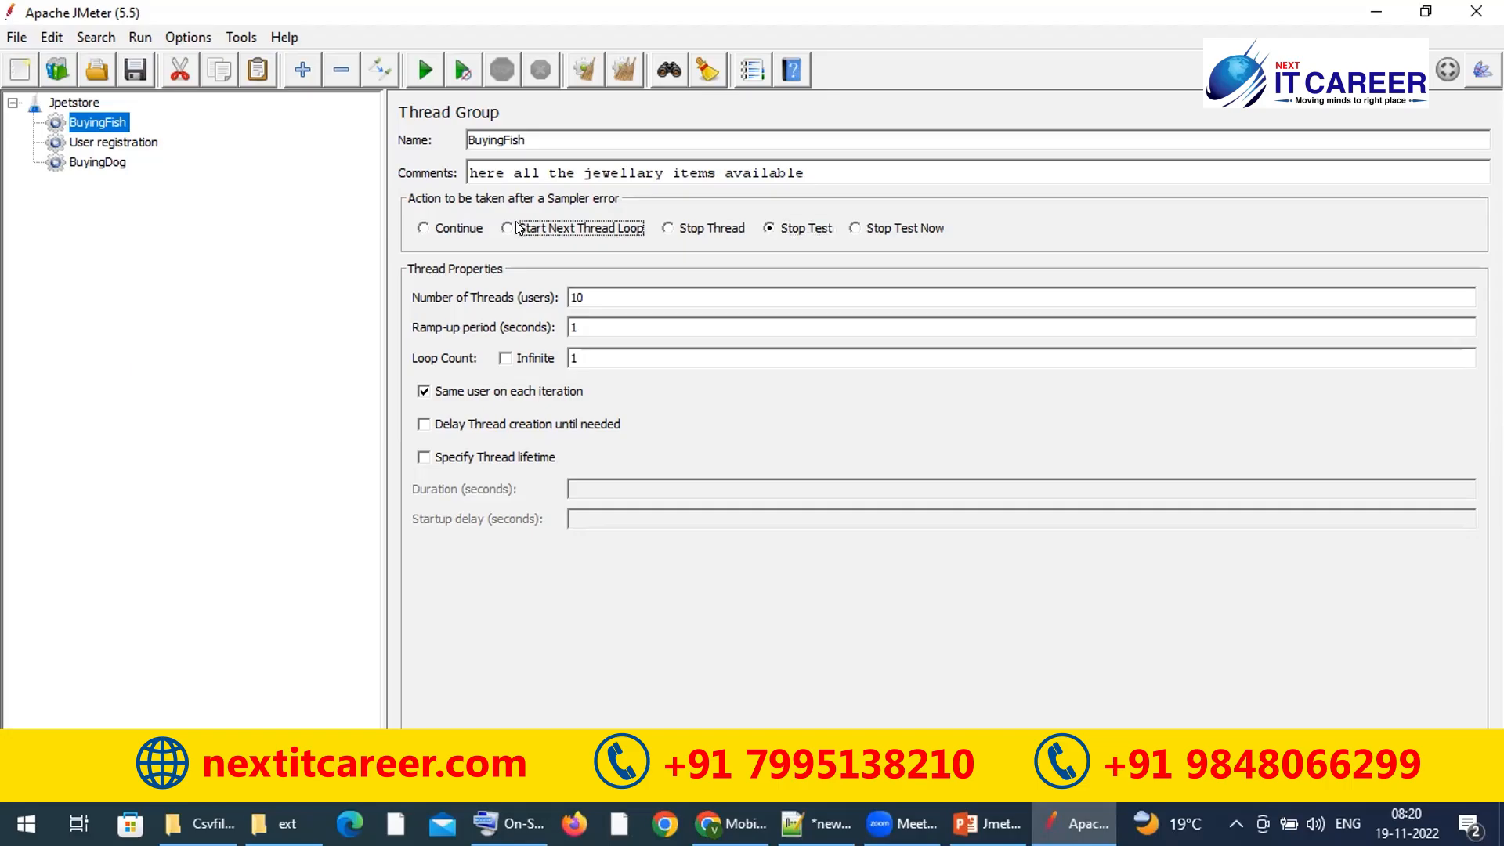
pyautogui.click(671, 229)
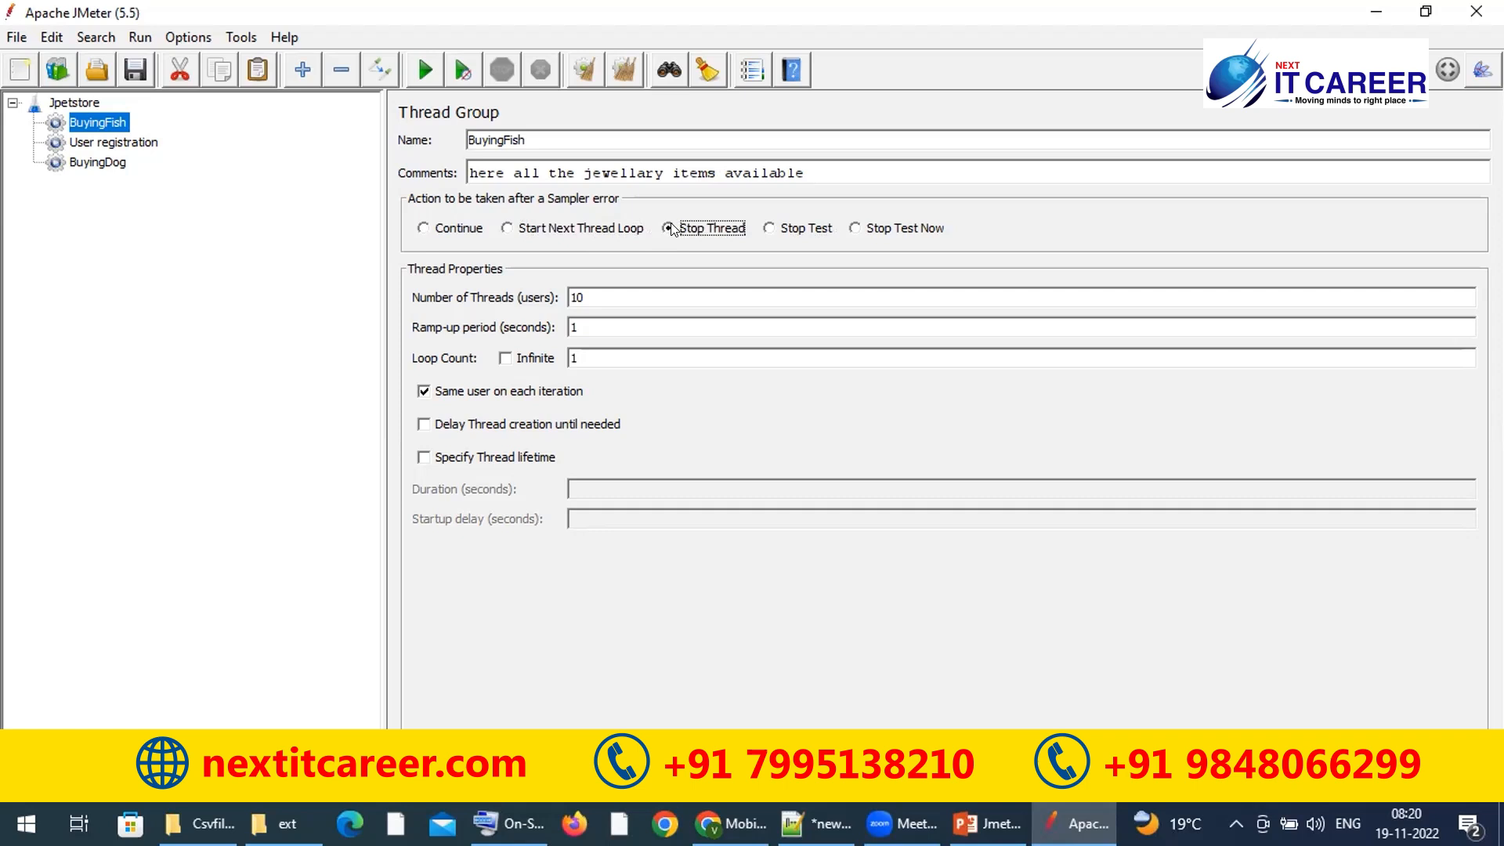
pyautogui.click(452, 229)
pyautogui.click(592, 293)
pyautogui.doubleClick(582, 296)
pyautogui.click(582, 296)
# Step: Set BuyingFish's ramp-up period to 100 seconds
pyautogui.doubleClick(599, 296)
pyautogui.click(591, 318)
pyautogui.write('00')
# Step: Open Windows Calculator beside JMeter and compute 100 ÷ 10
pyautogui.press('super')
pyautogui.write('cal')
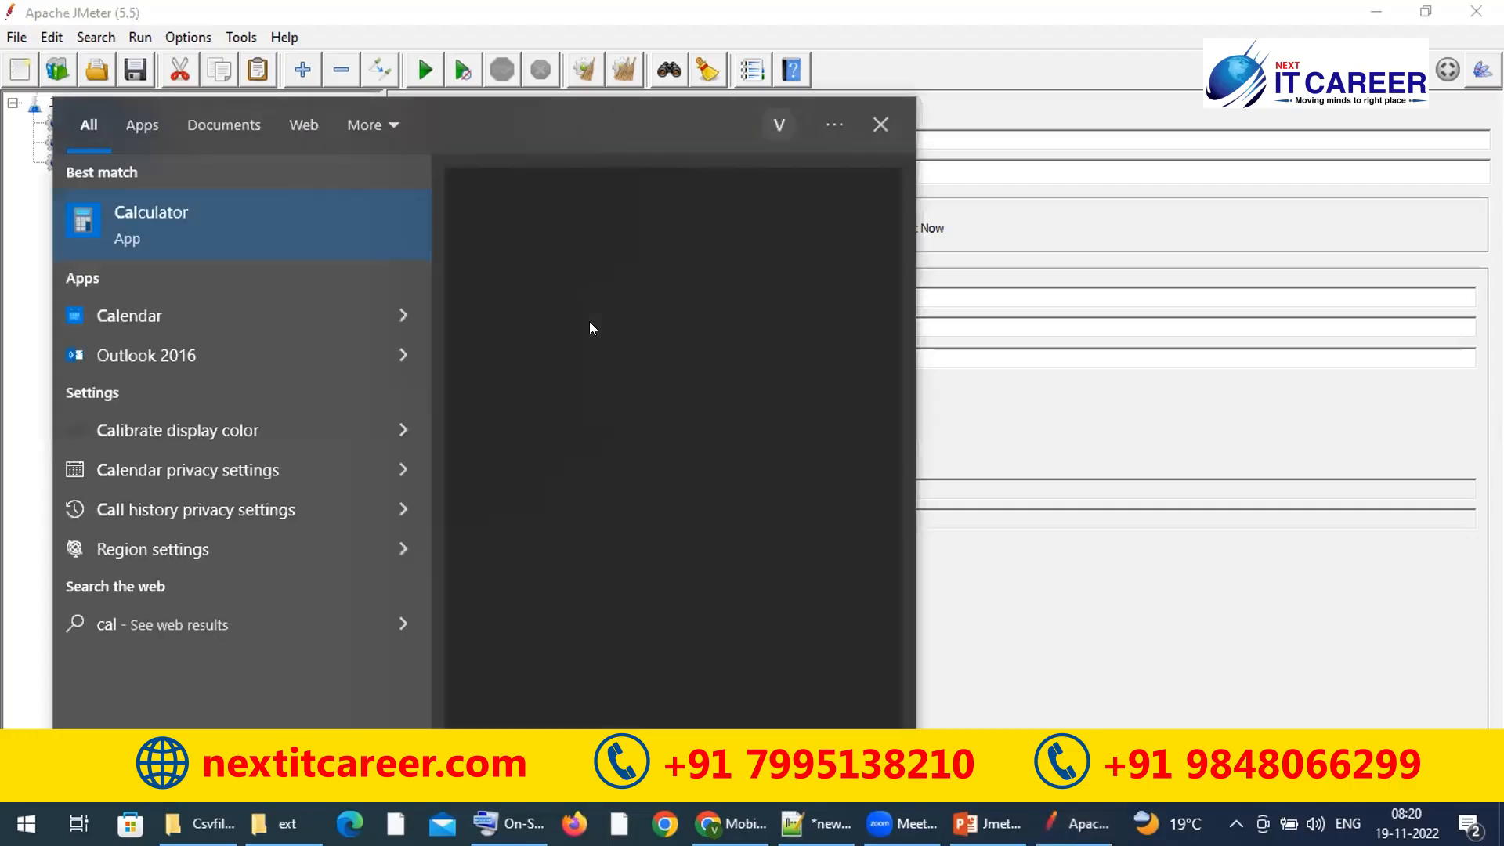
pyautogui.press('Return')
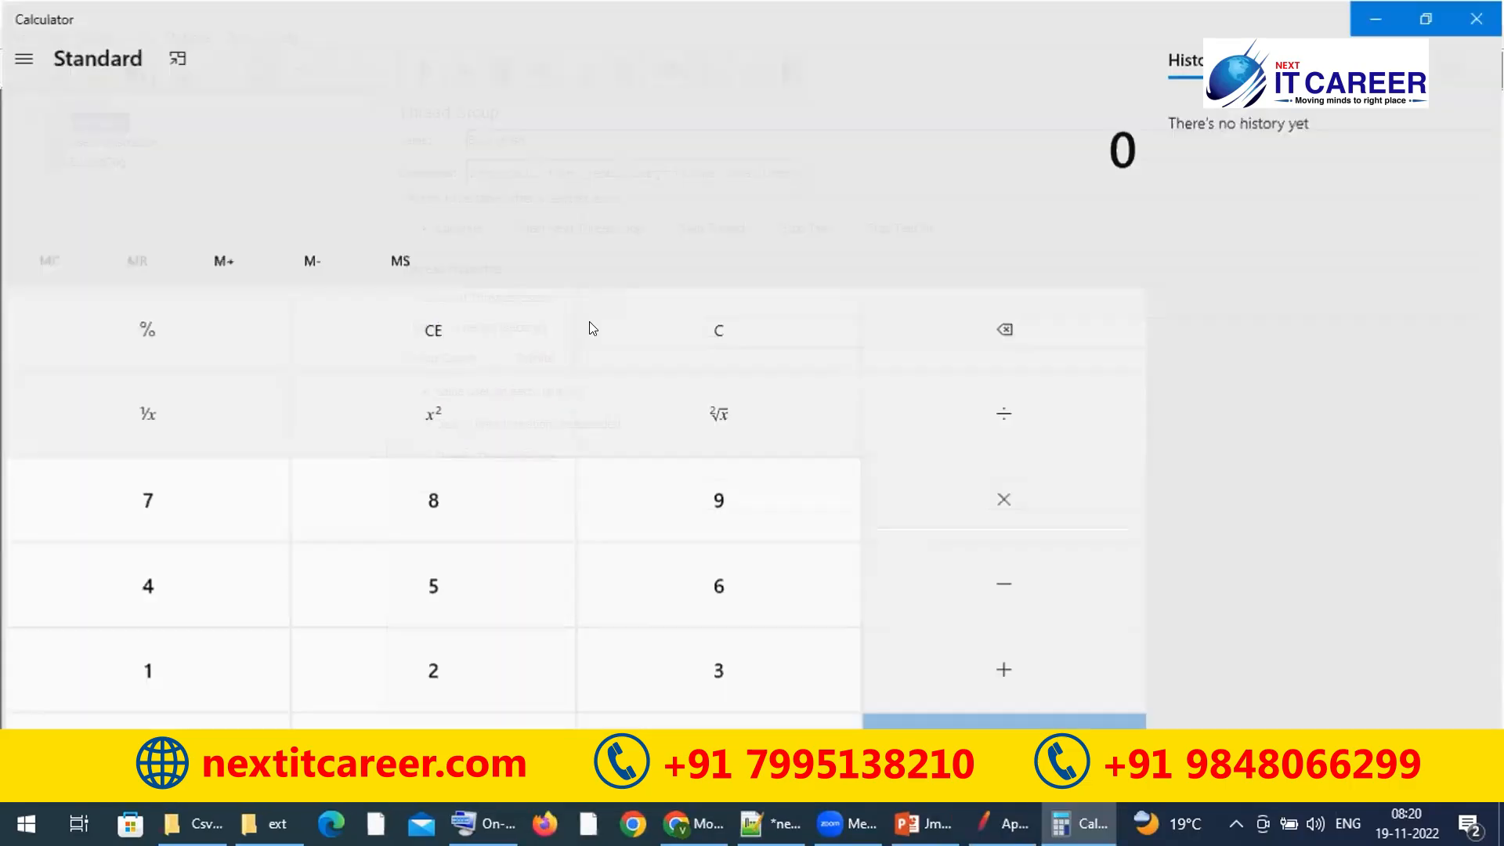
pyautogui.click(1427, 17)
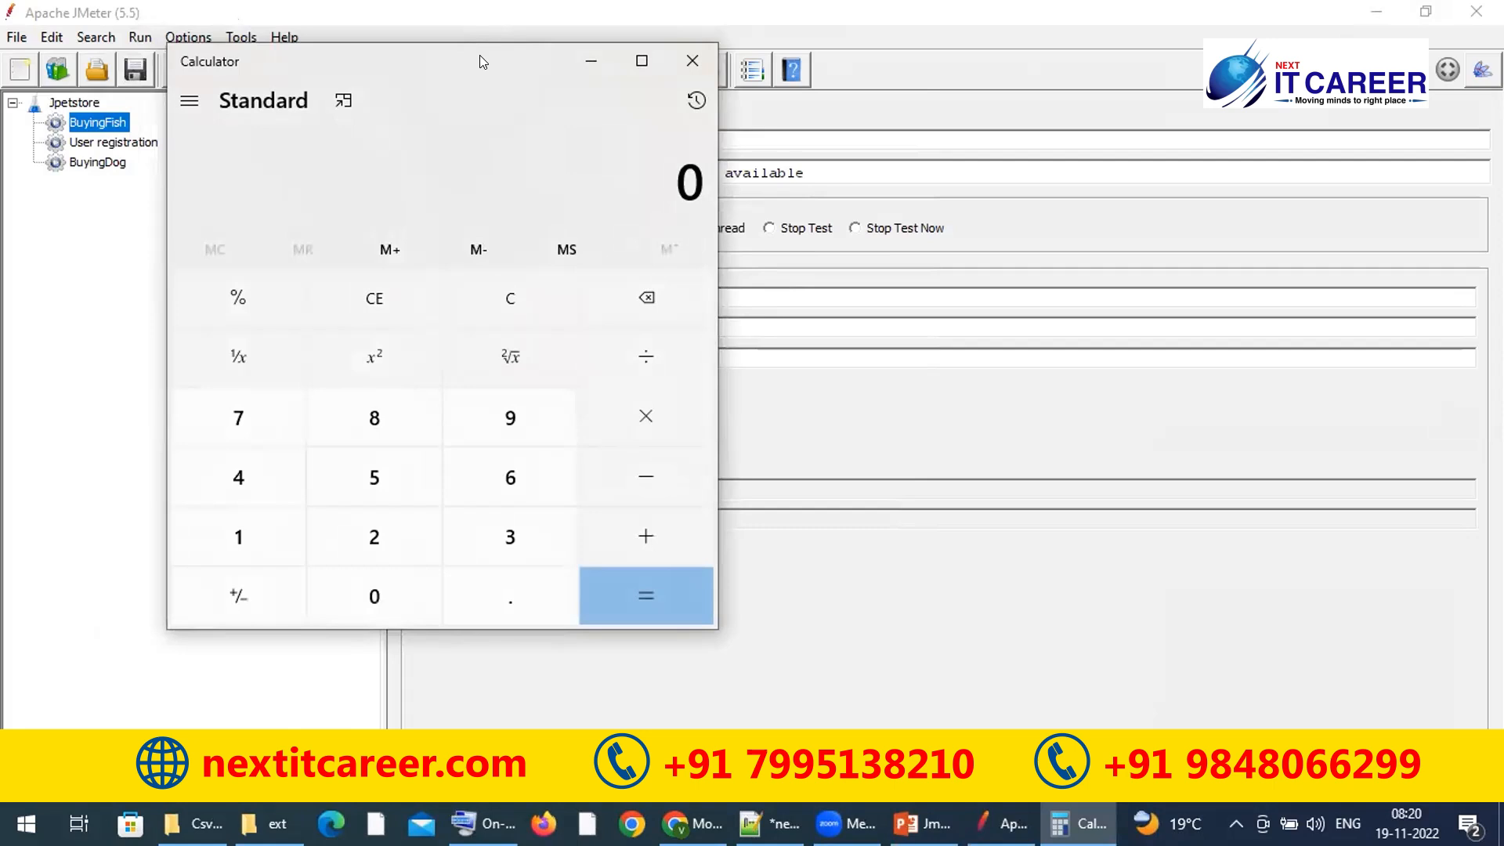
pyautogui.moveTo(480, 61); pyautogui.dragTo(1208, 88)
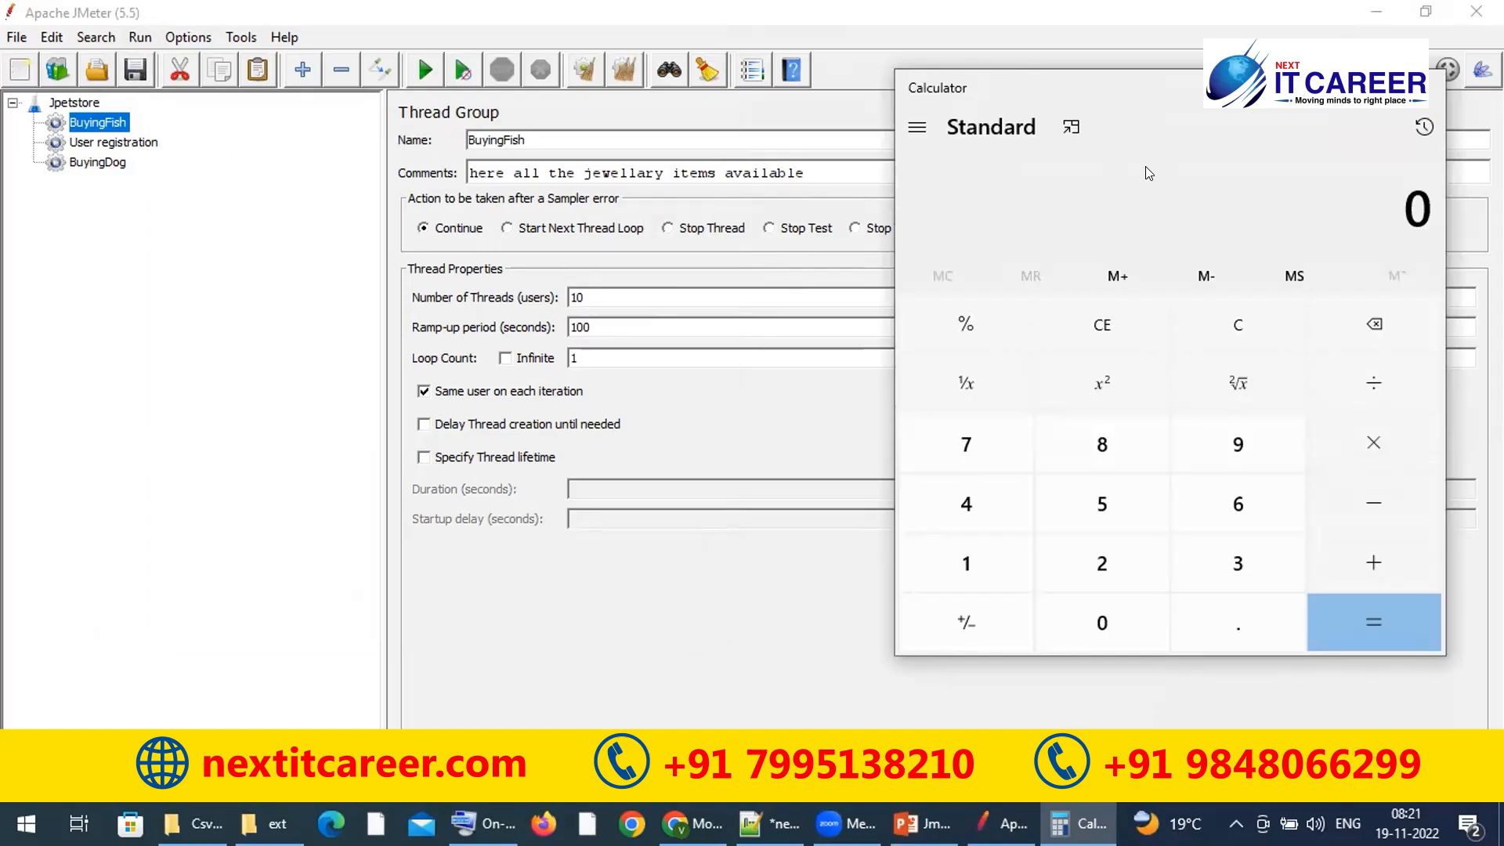
pyautogui.write('100')
pyautogui.press('/')
pyautogui.write('10')
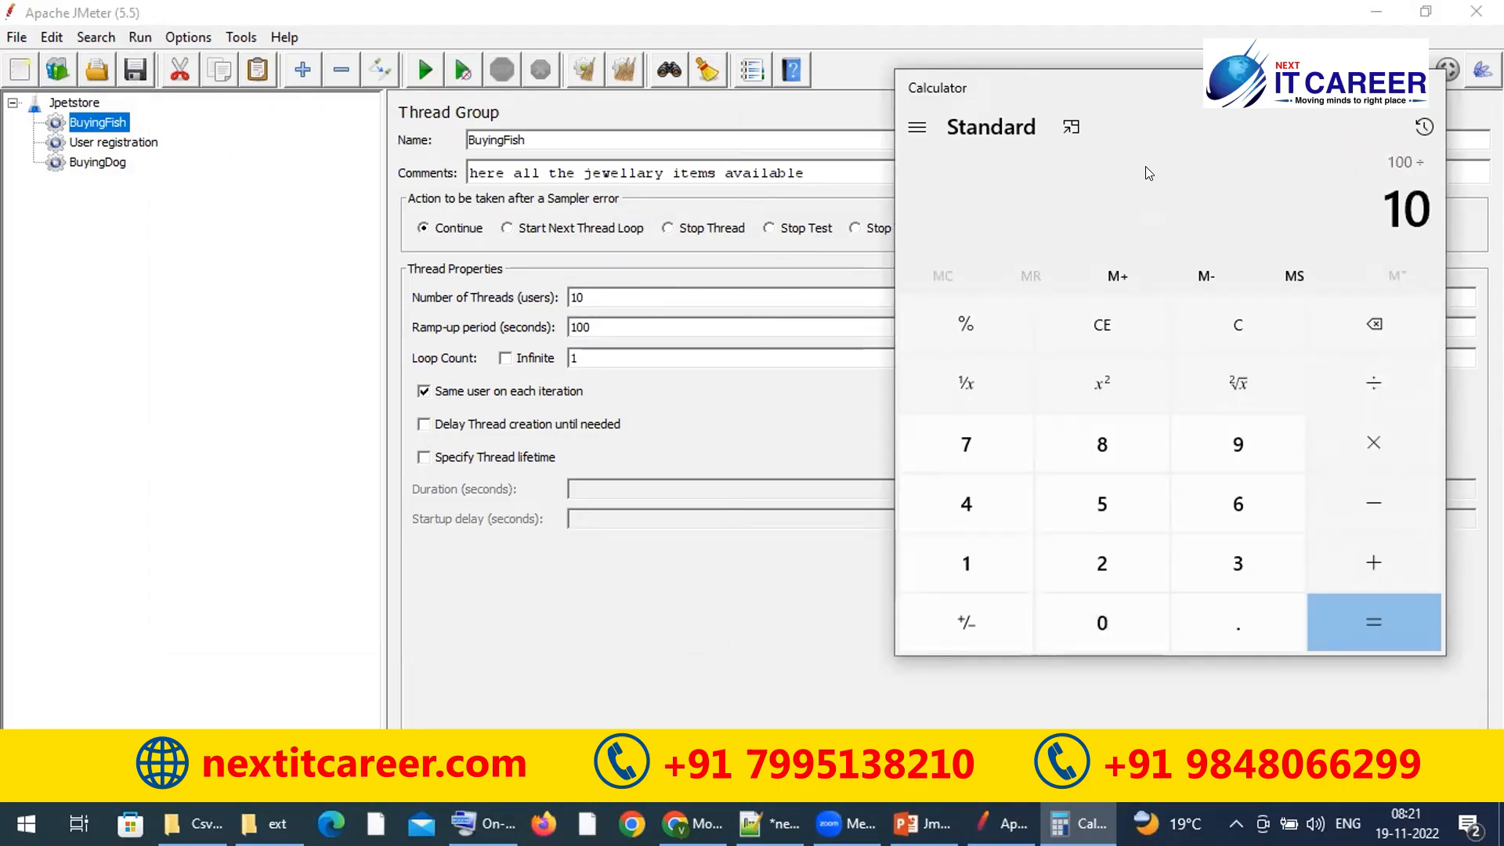
pyautogui.press('Return')
# Step: Set BuyingFish's Number of Threads to 100 and close Calculator
pyautogui.click(682, 313)
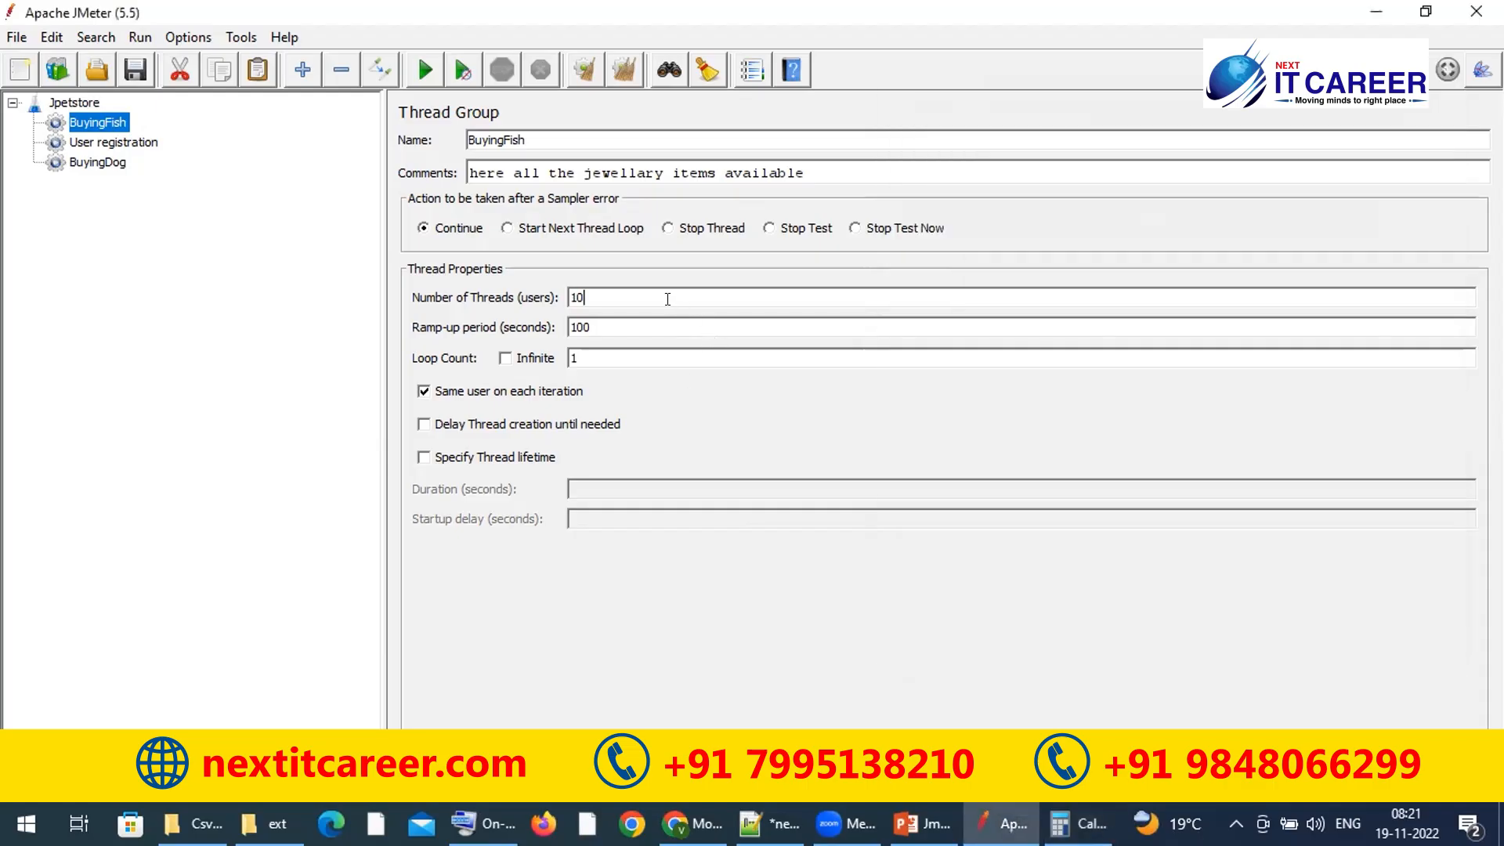
pyautogui.write('0')
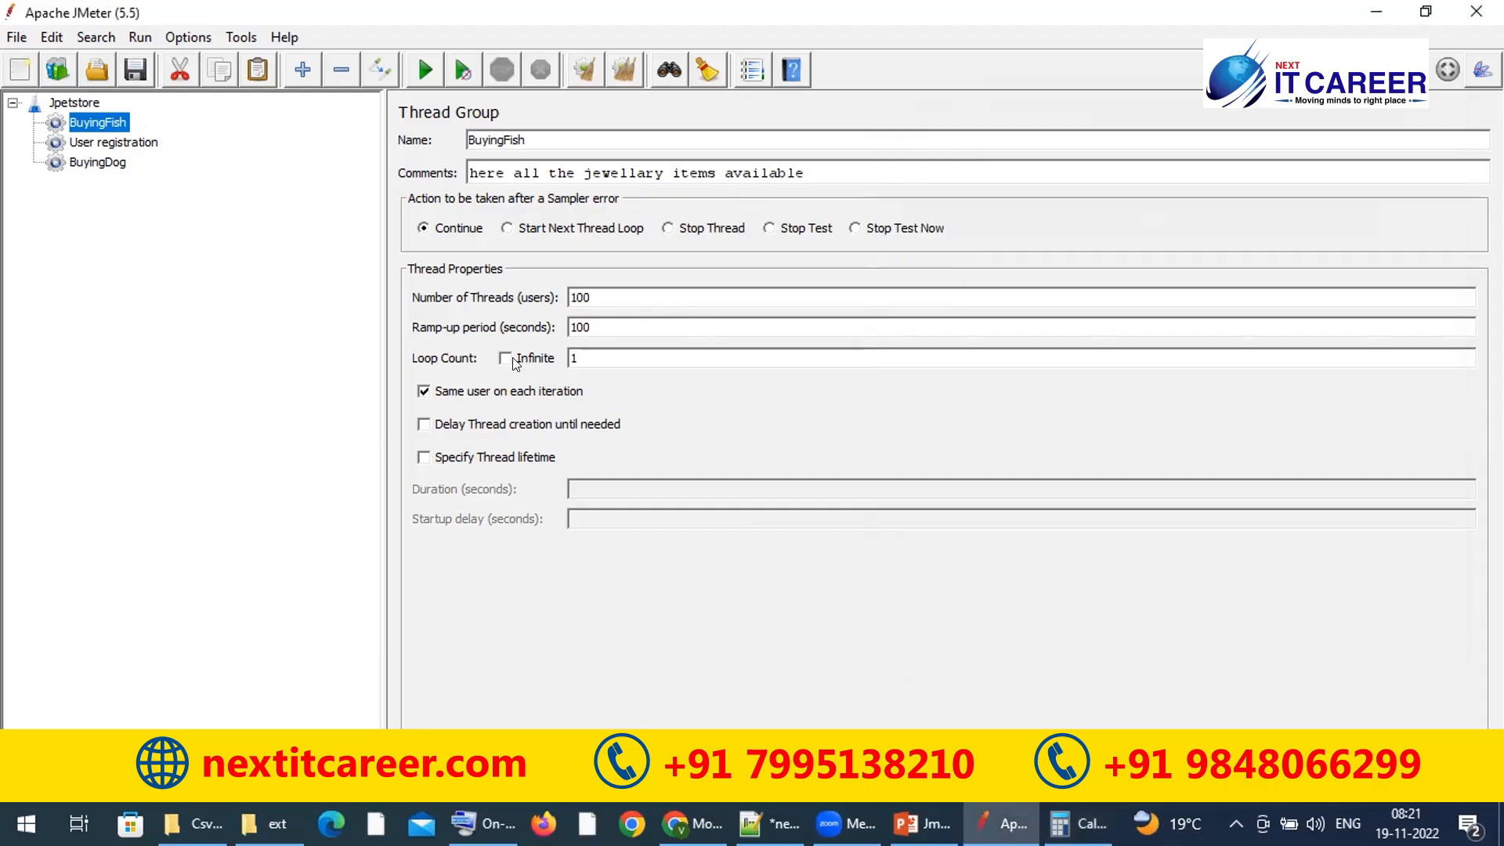
pyautogui.click(627, 330)
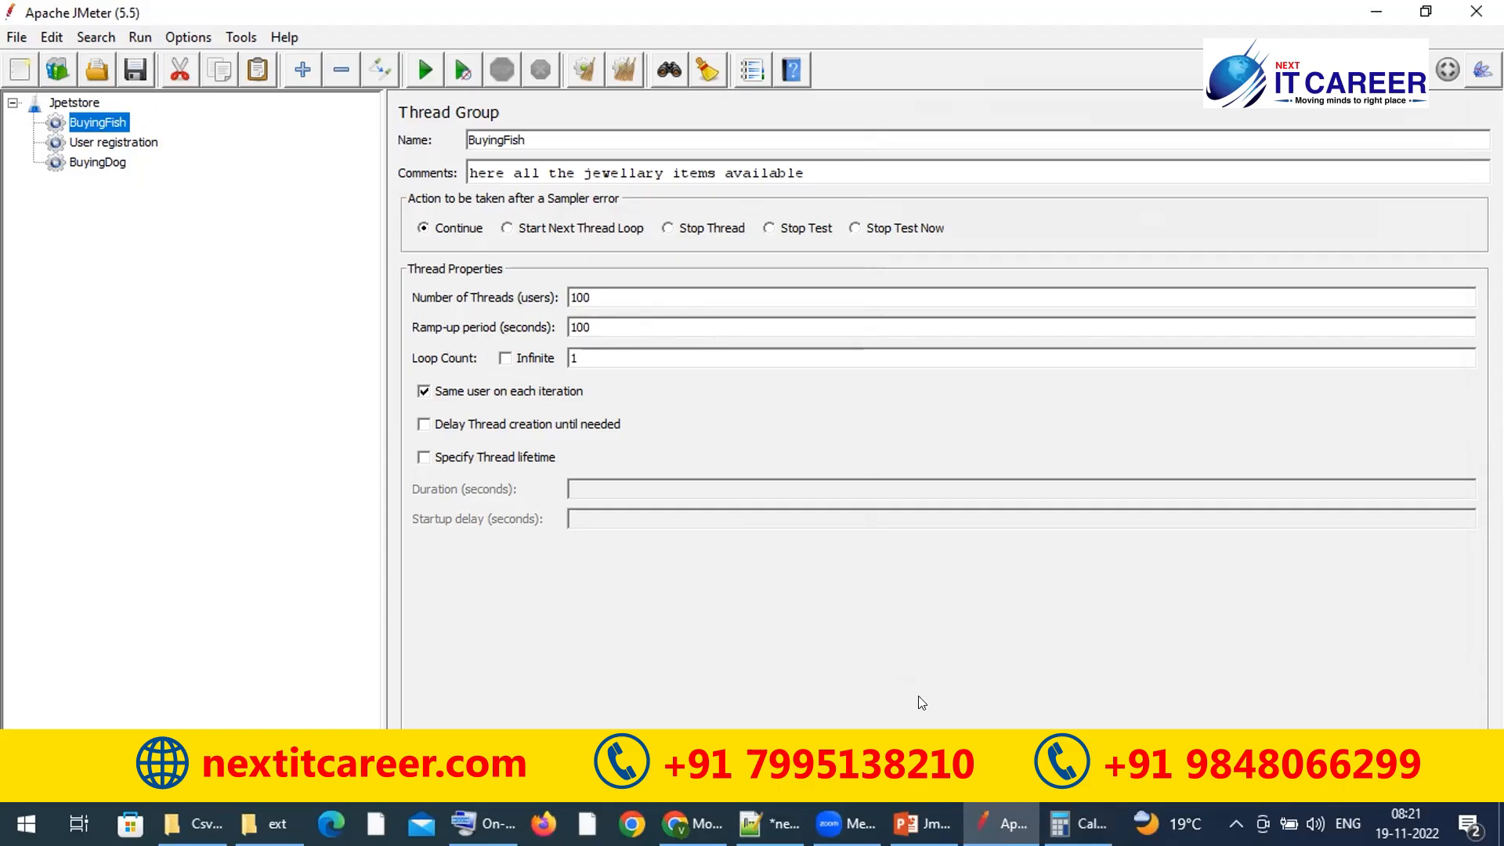
pyautogui.click(1077, 824)
pyautogui.press('Escape')
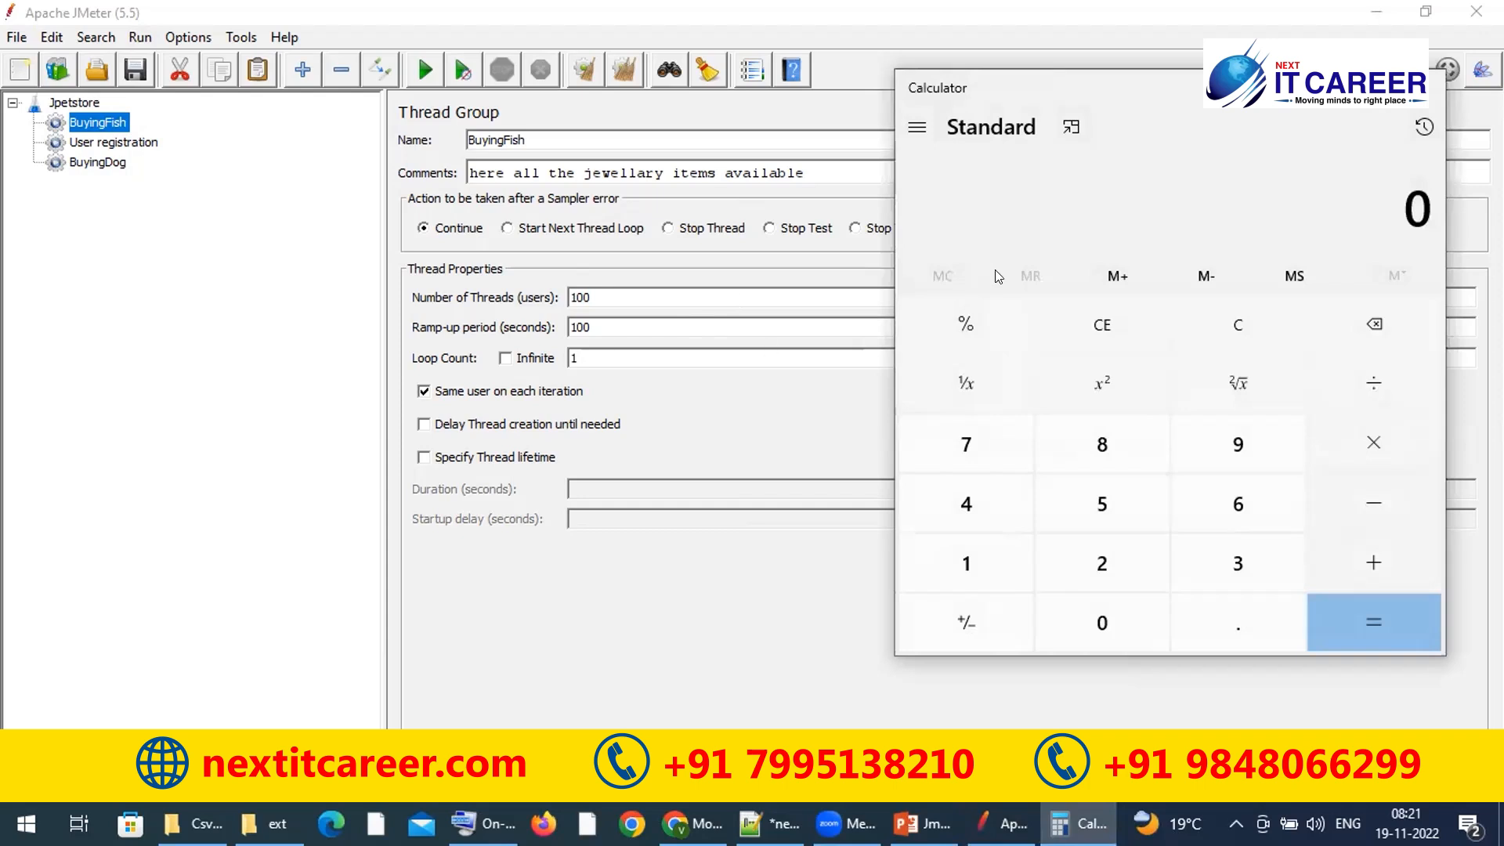
pyautogui.click(1433, 85)
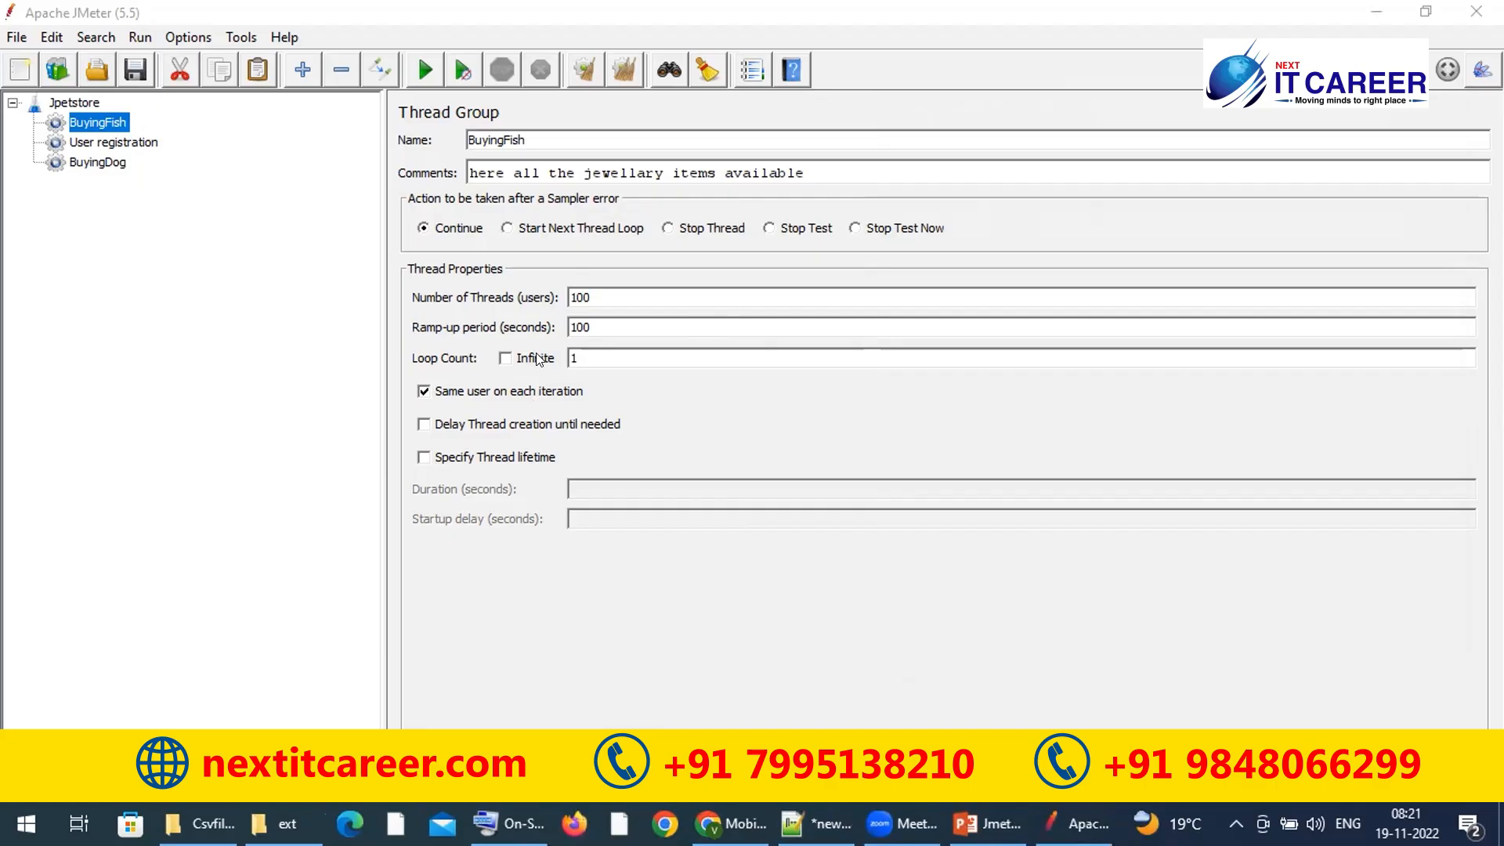
# Step: Toggle the Loop Count 'Infinite' checkbox on and off, leaving it unchecked
pyautogui.click(504, 357)
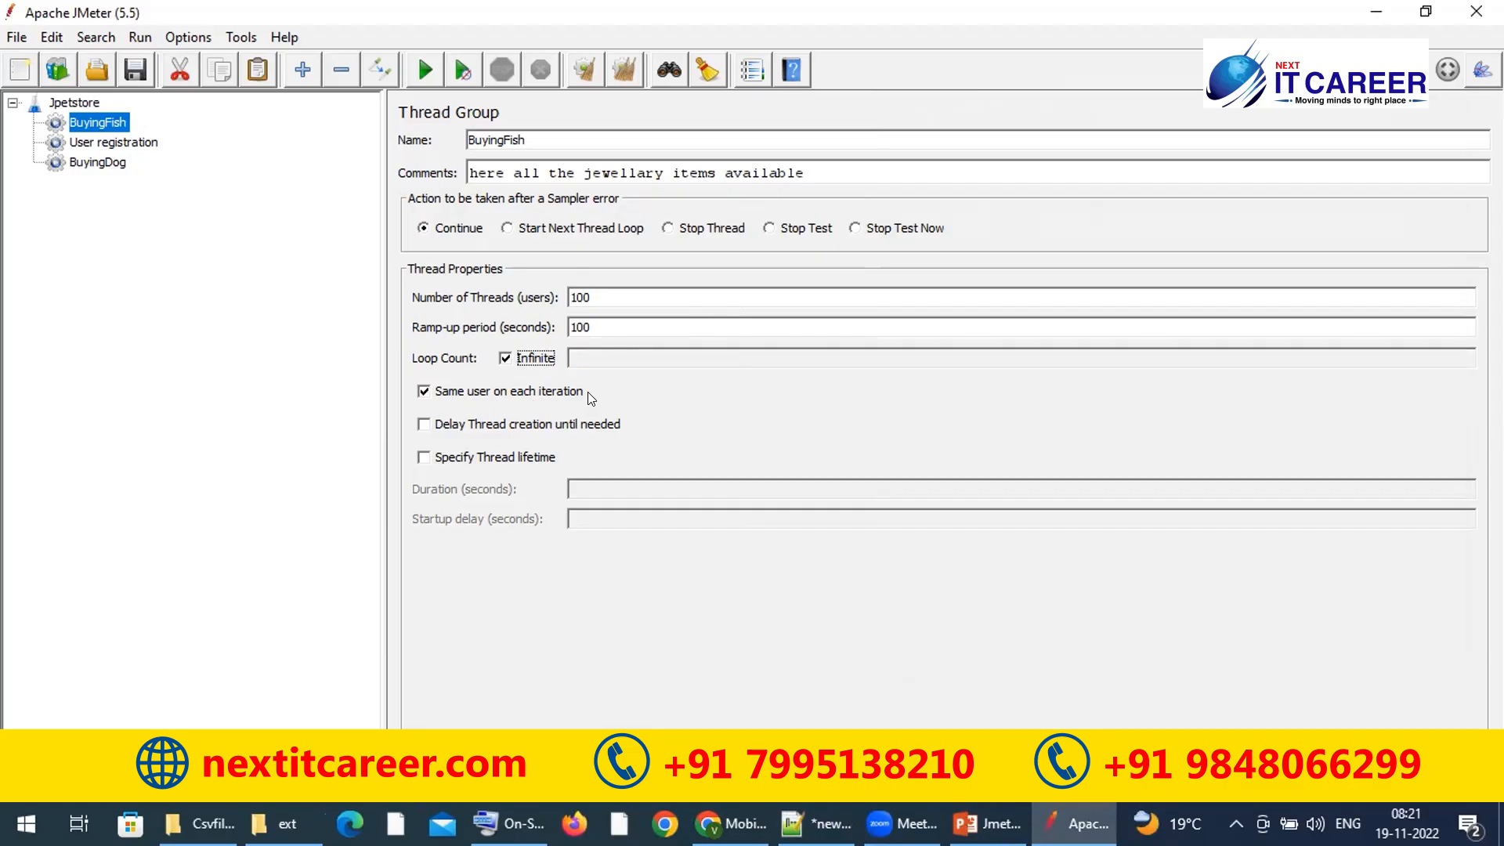
pyautogui.click(505, 359)
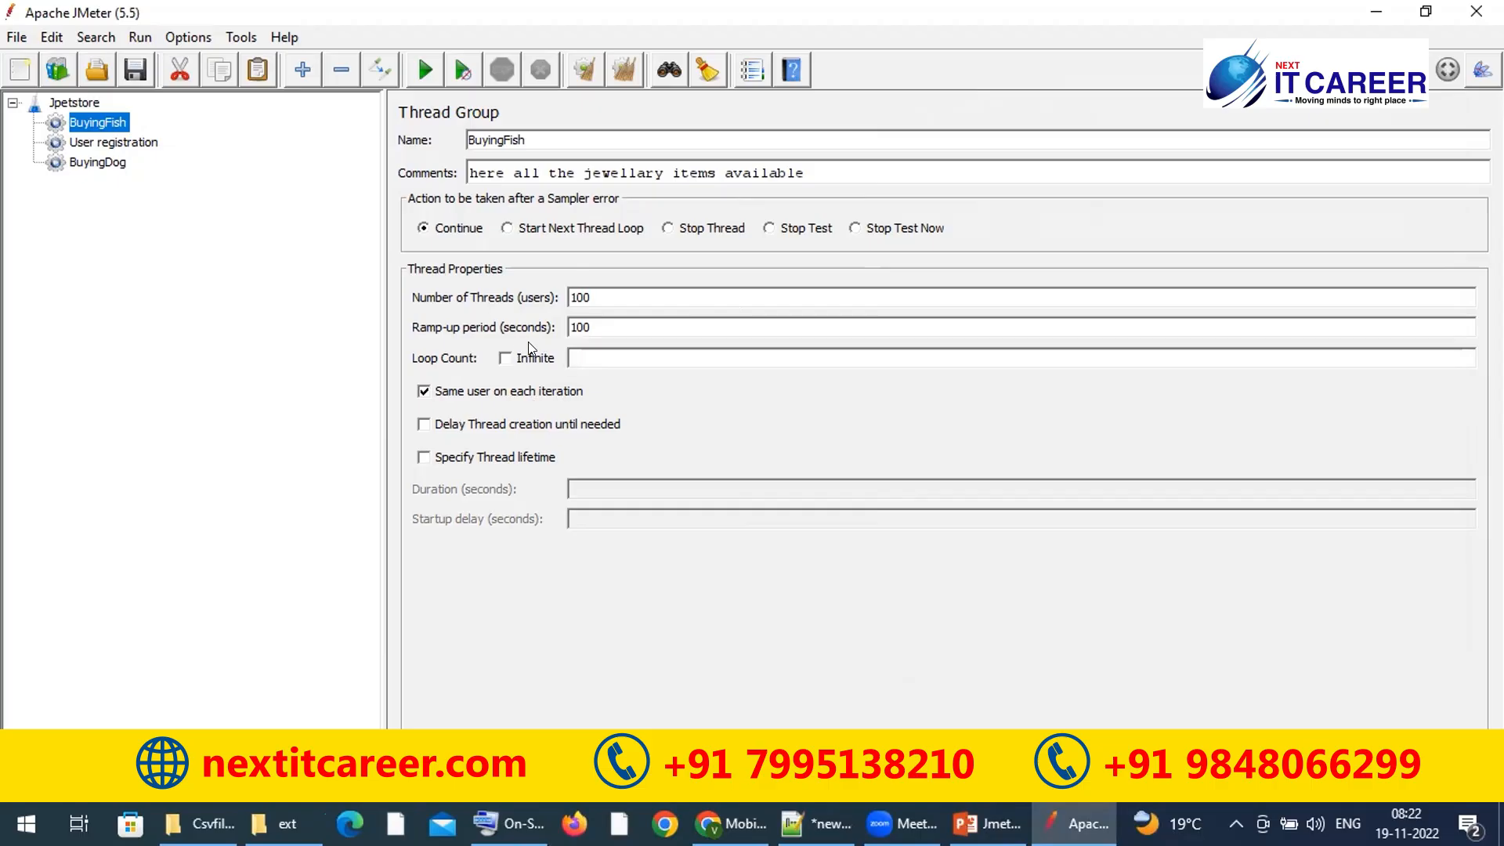
pyautogui.click(504, 359)
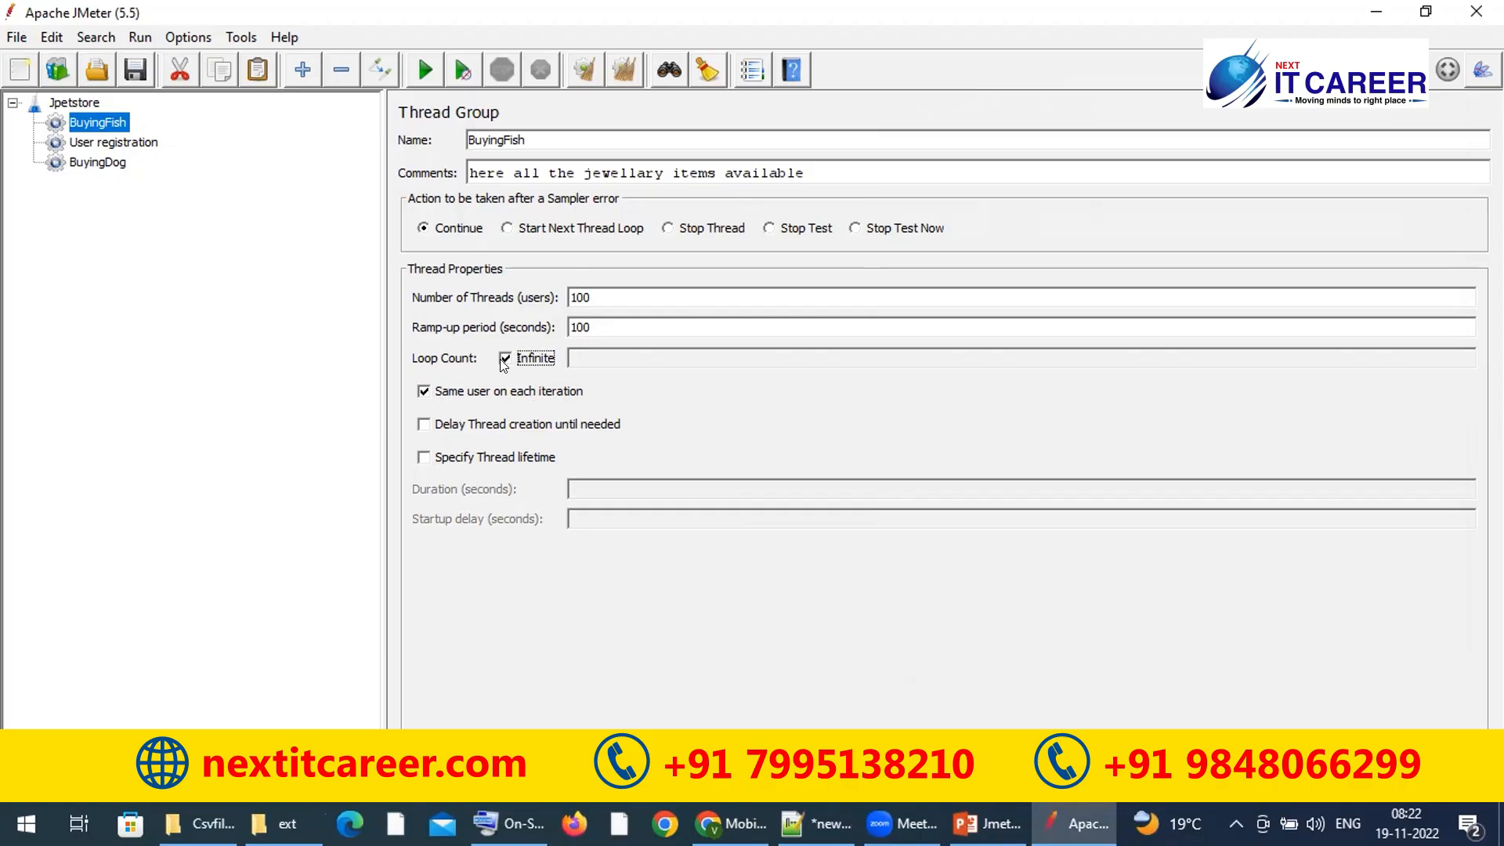
pyautogui.click(503, 359)
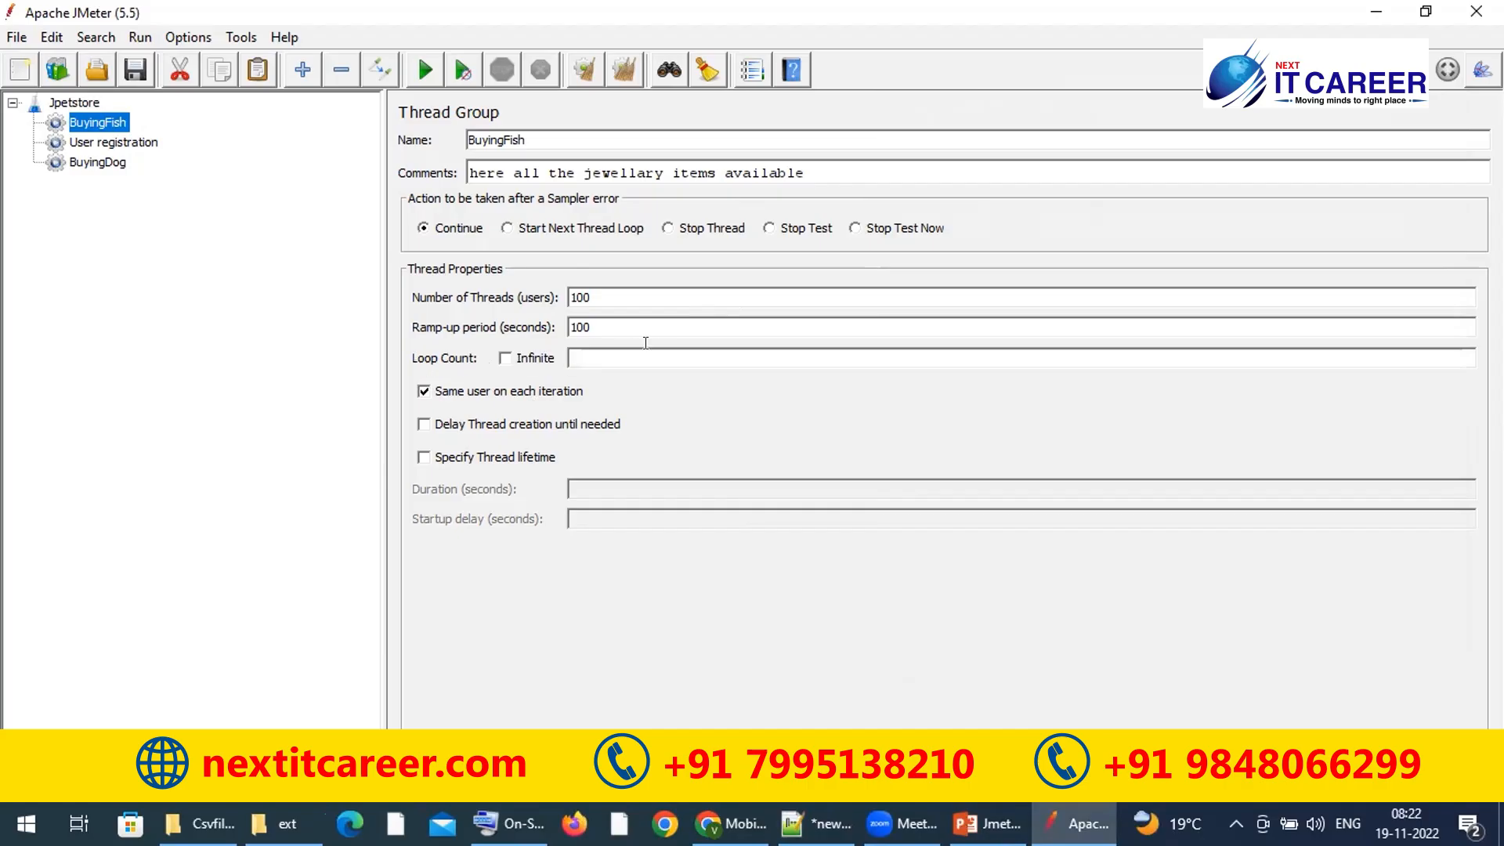
# Step: Enter 10 as the loop count, then delete it to leave the field blank
pyautogui.write('10')
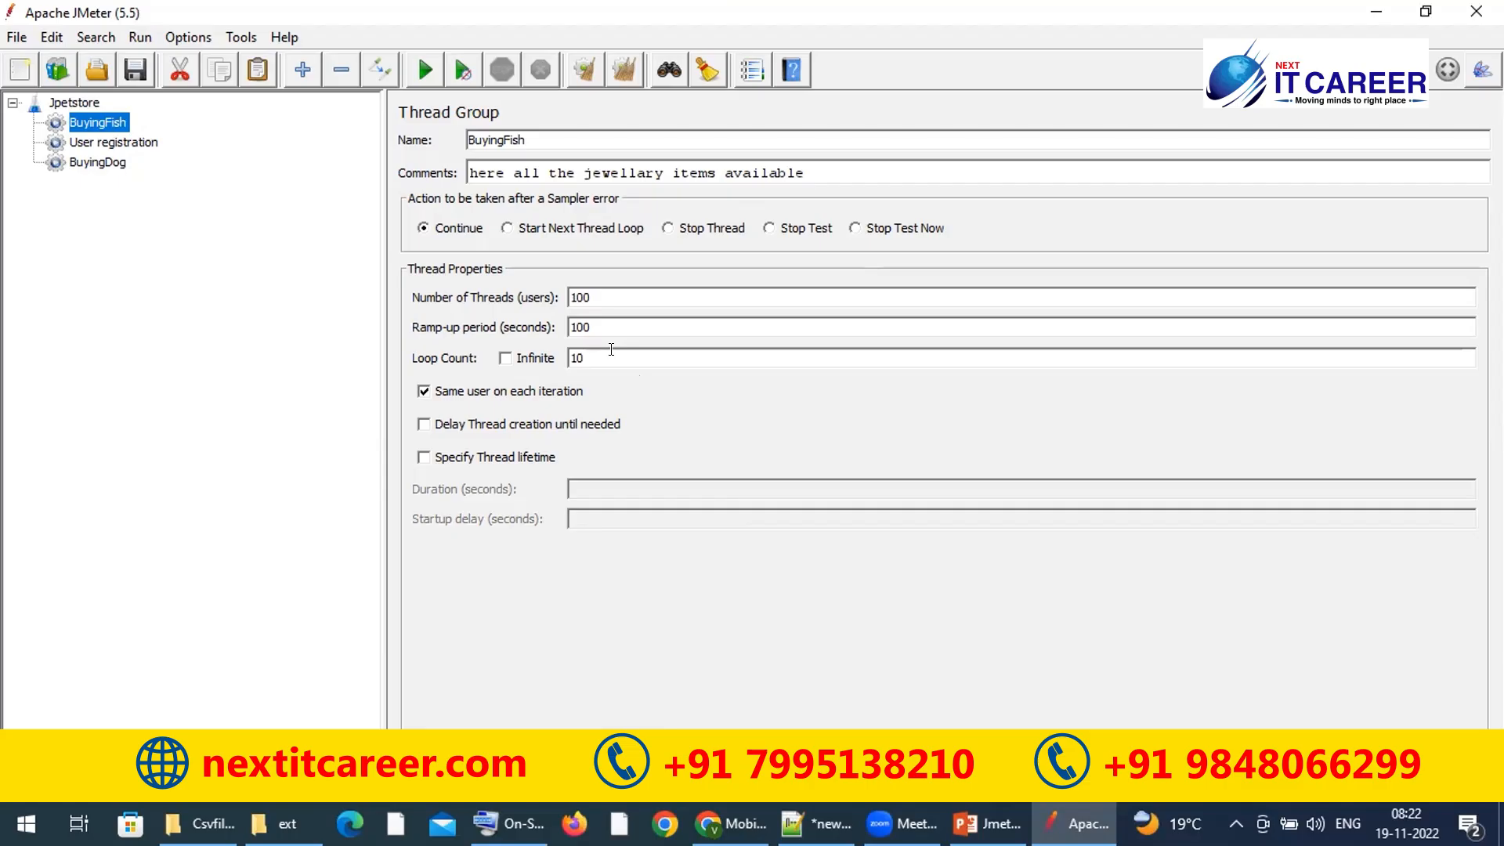
pyautogui.doubleClick(611, 350)
pyautogui.press('BackSpace')
pyautogui.click(424, 392)
pyautogui.click(424, 425)
pyautogui.click(424, 458)
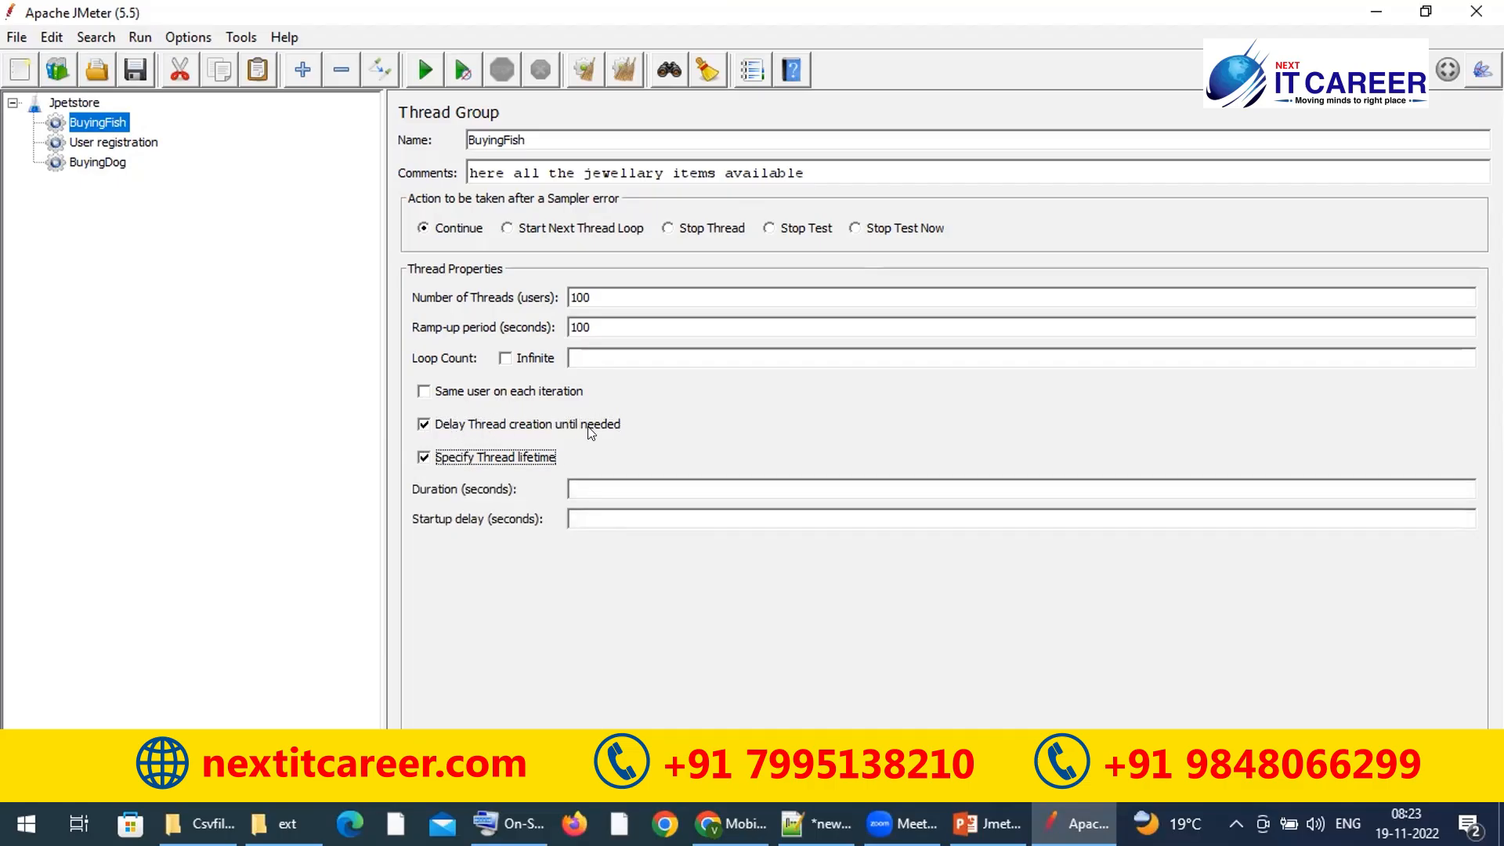
pyautogui.click(589, 483)
pyautogui.write('100')
pyautogui.doubleClick(592, 486)
pyautogui.click(594, 485)
pyautogui.doubleClick(594, 487)
pyautogui.click(594, 487)
pyautogui.doubleClick(606, 487)
pyautogui.click(606, 487)
pyautogui.doubleClick(595, 325)
pyautogui.click(616, 325)
pyautogui.click(611, 297)
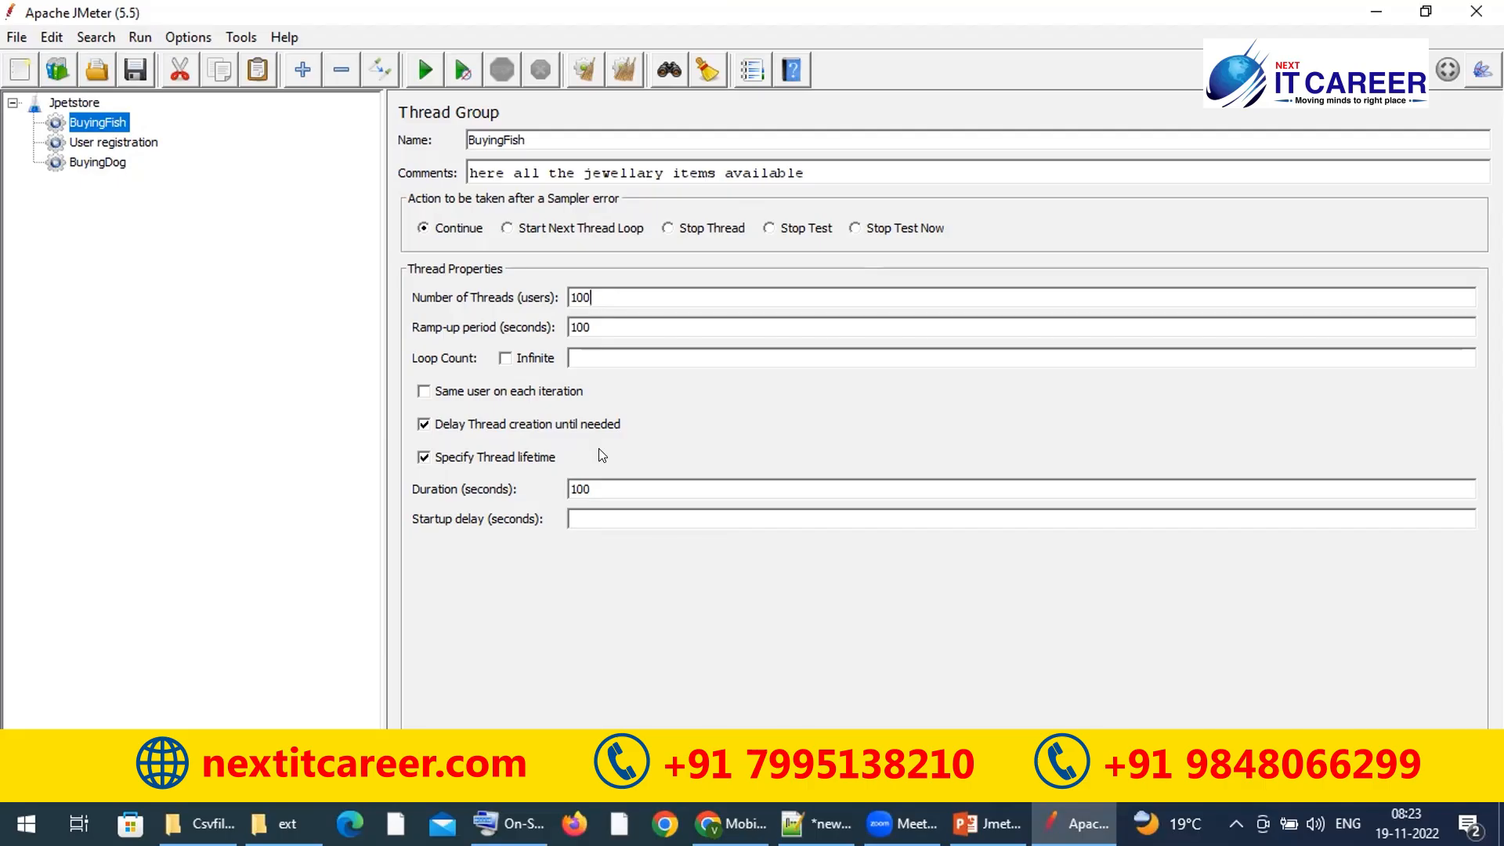
# Step: Turn off delayed thread creation, enter loop count 20 and a 3600-second duration
pyautogui.click(515, 430)
pyautogui.click(590, 351)
pyautogui.write('20')
pyautogui.doubleClick(599, 484)
pyautogui.write('3600')
# Step: Clear the Duration and Loop Count values and set Loop Count to Infinite
pyautogui.doubleClick(616, 297)
pyautogui.doubleClick(580, 357)
pyautogui.click(593, 351)
pyautogui.click(599, 292)
pyautogui.click(590, 484)
pyautogui.doubleClick(590, 486)
pyautogui.click(591, 486)
pyautogui.doubleClick(588, 487)
pyautogui.press('BackSpace')
pyautogui.doubleClick(652, 351)
pyautogui.press('BackSpace')
pyautogui.click(504, 358)
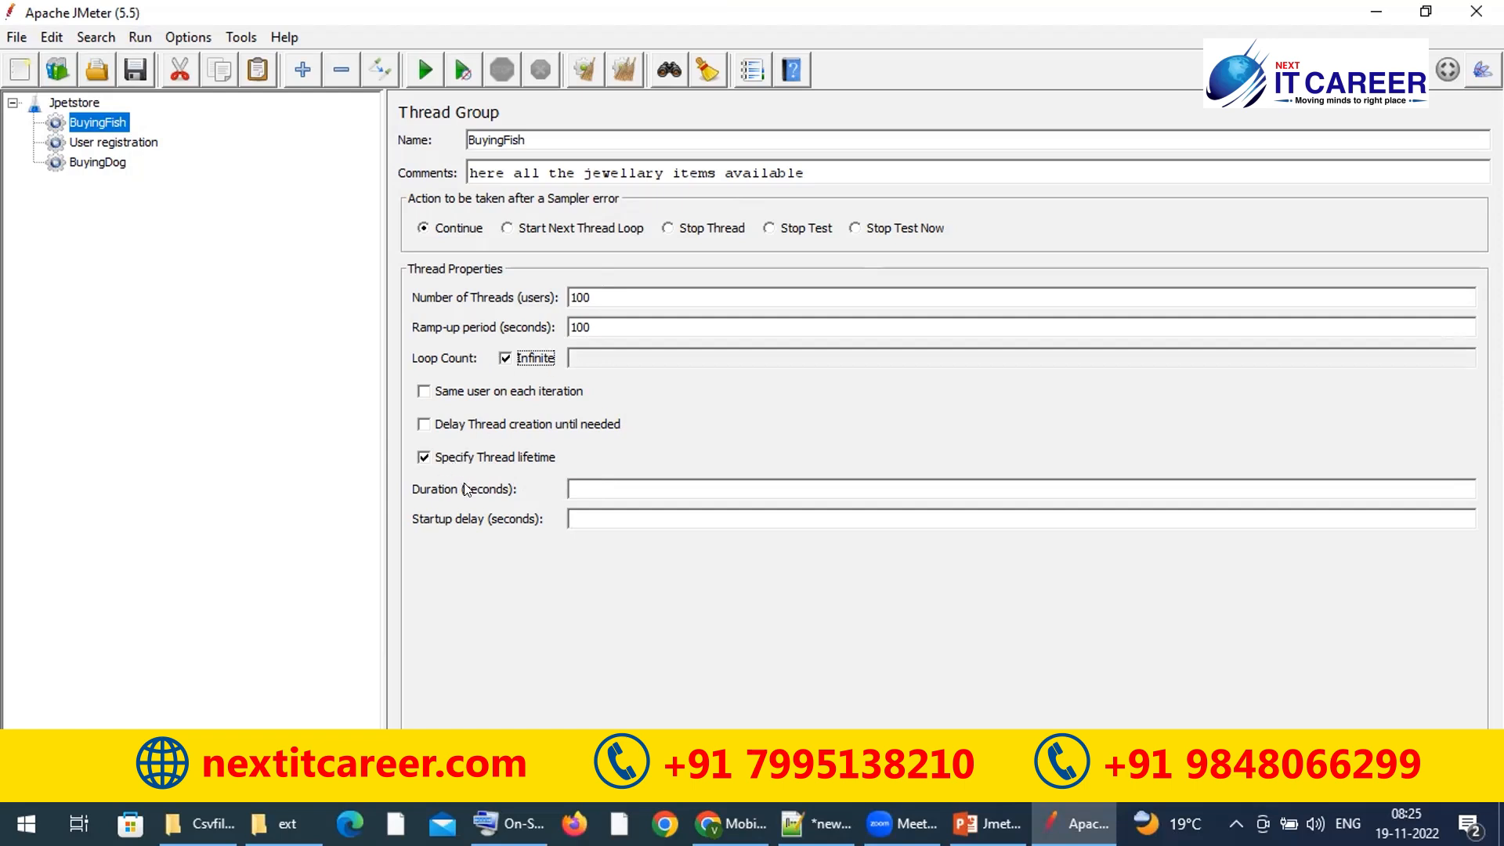
# Step: Enter 3600 seconds as the thread group's Duration
pyautogui.click(608, 483)
pyautogui.write('3600')
pyautogui.doubleClick(607, 486)
pyautogui.click(608, 485)
pyautogui.doubleClick(608, 485)
pyautogui.click(612, 486)
pyautogui.doubleClick(612, 485)
# Step: Uncheck Infinite looping and set the Startup delay to 10 seconds
pyautogui.click(505, 358)
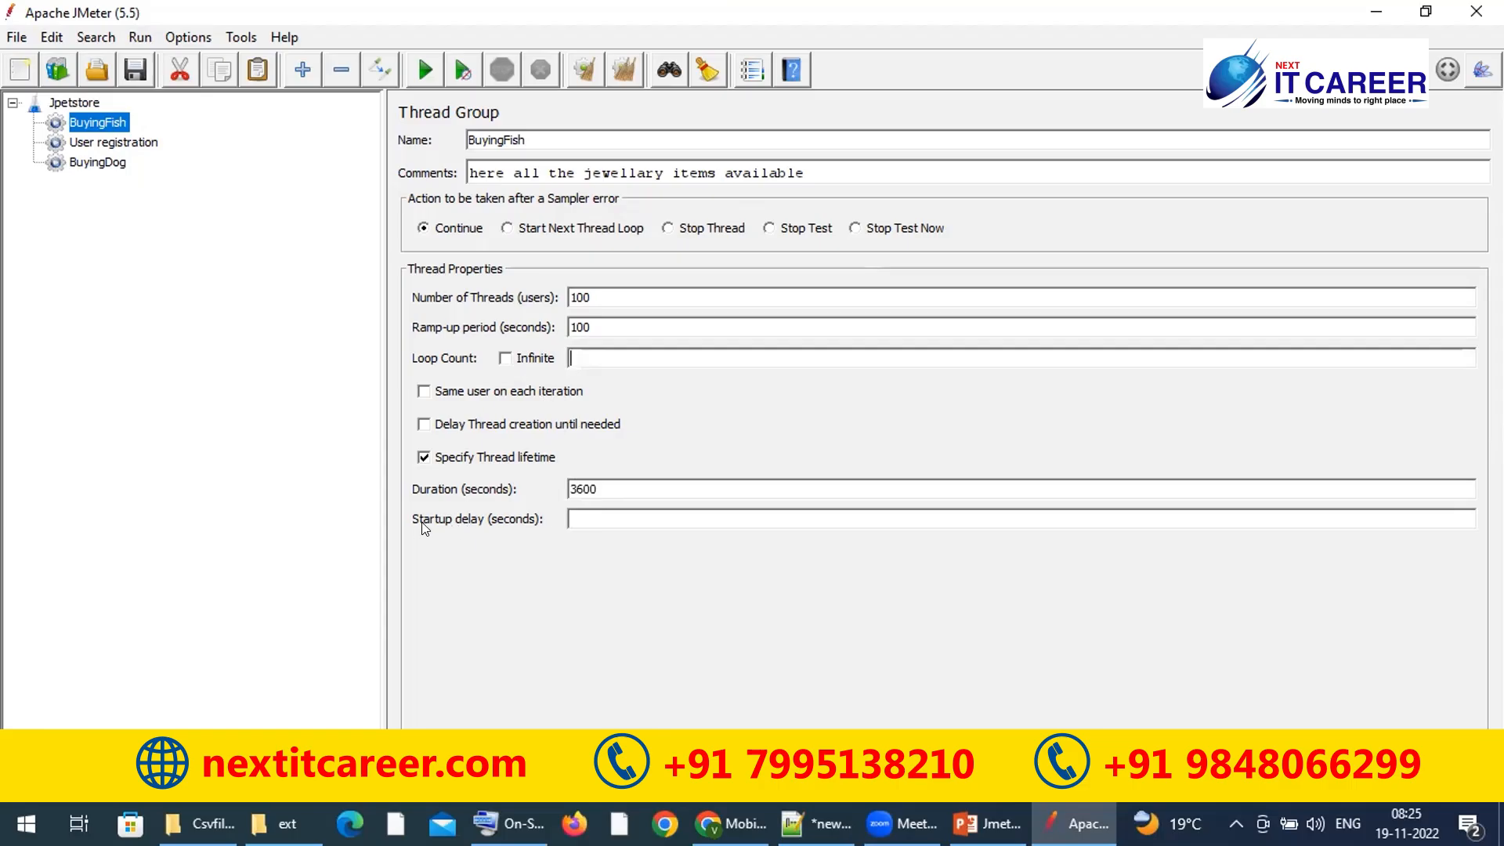
pyautogui.click(619, 517)
pyautogui.write('10')
pyautogui.doubleClick(577, 519)
pyautogui.click(985, 824)
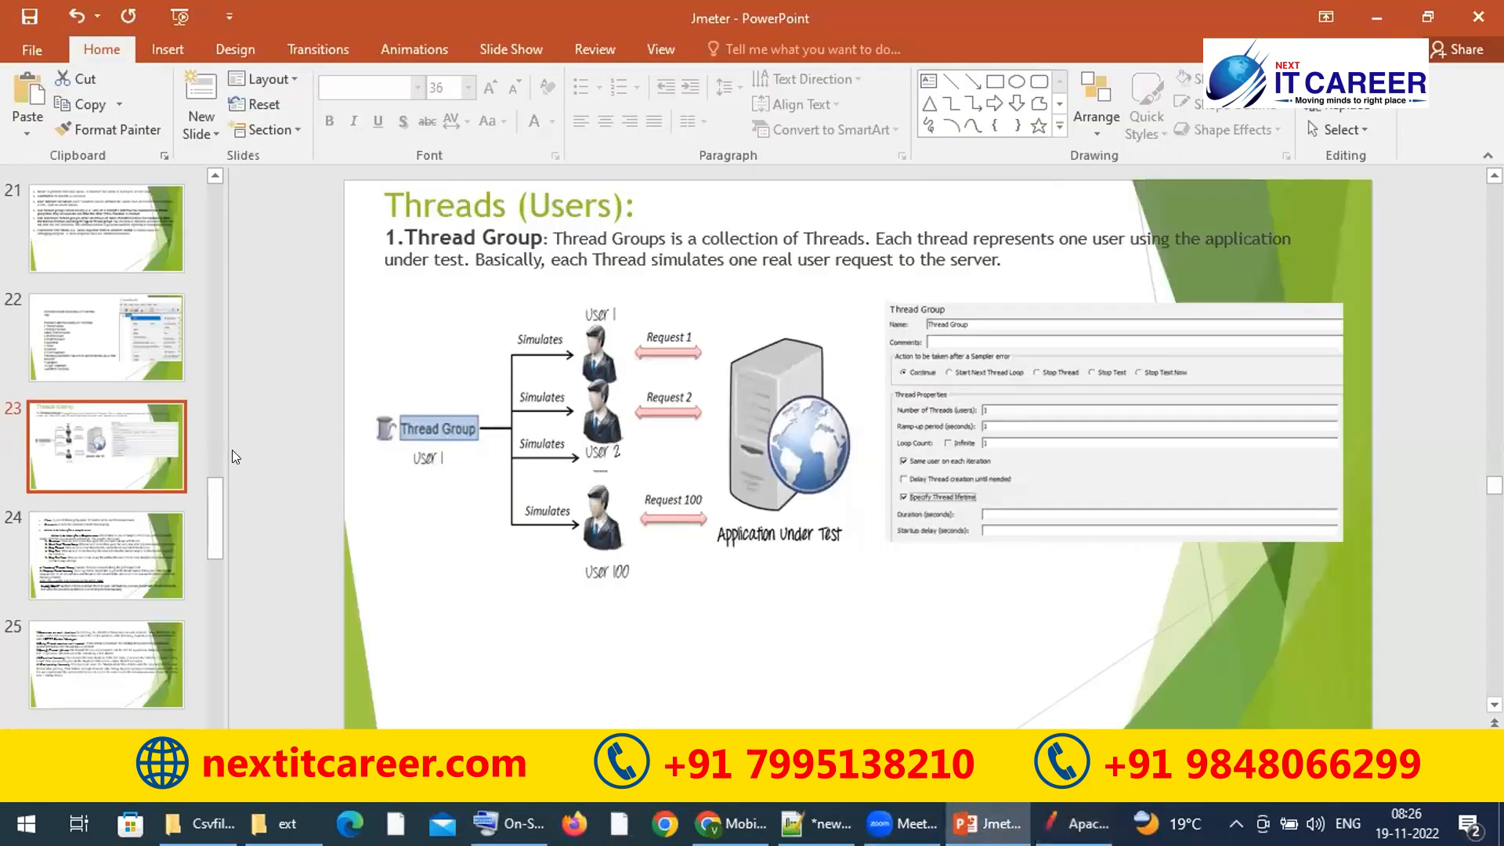
pyautogui.click(115, 552)
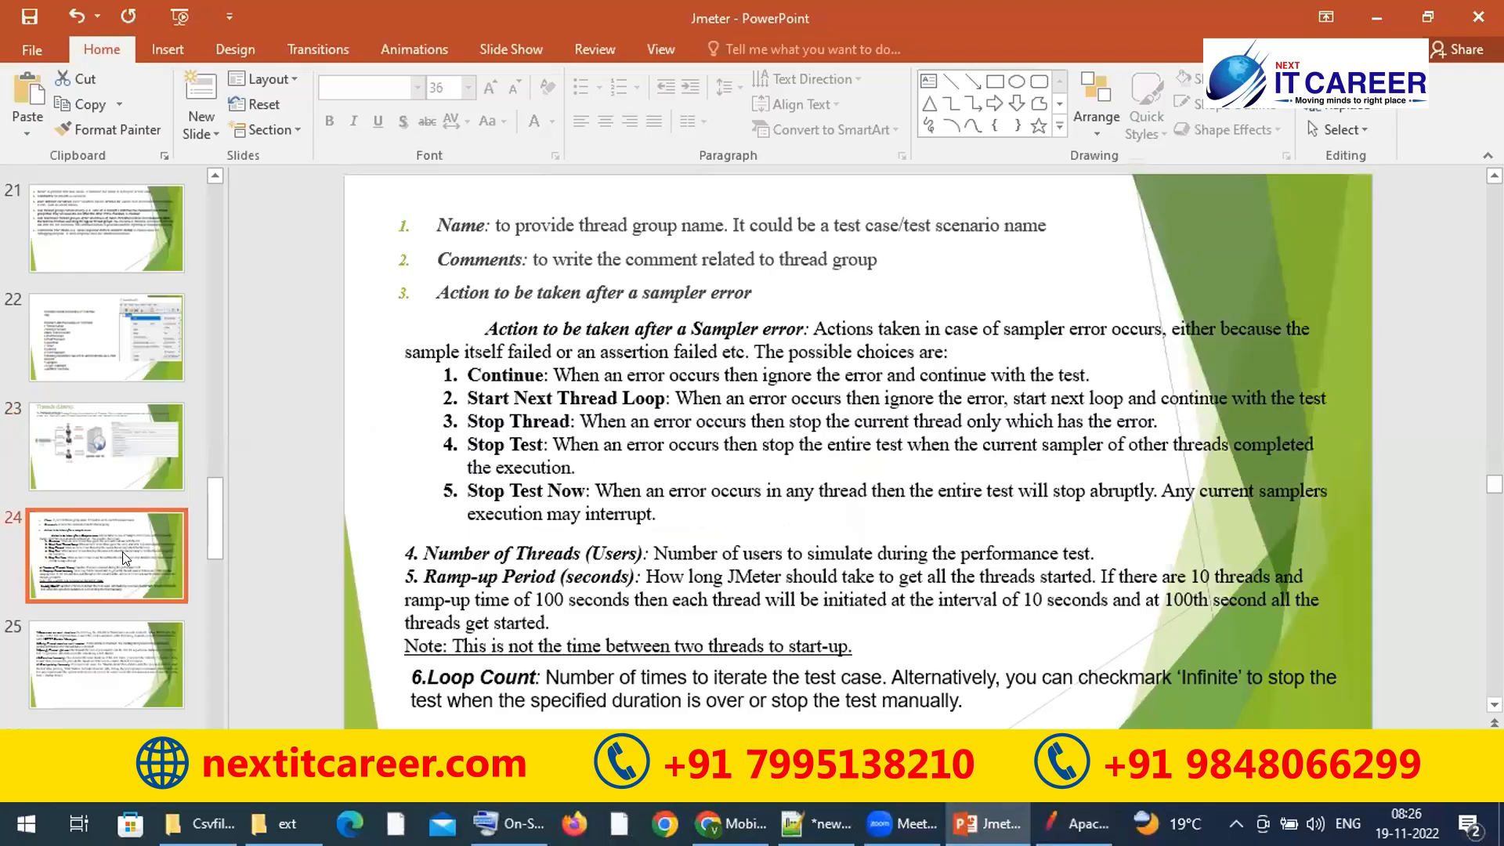
pyautogui.click(149, 647)
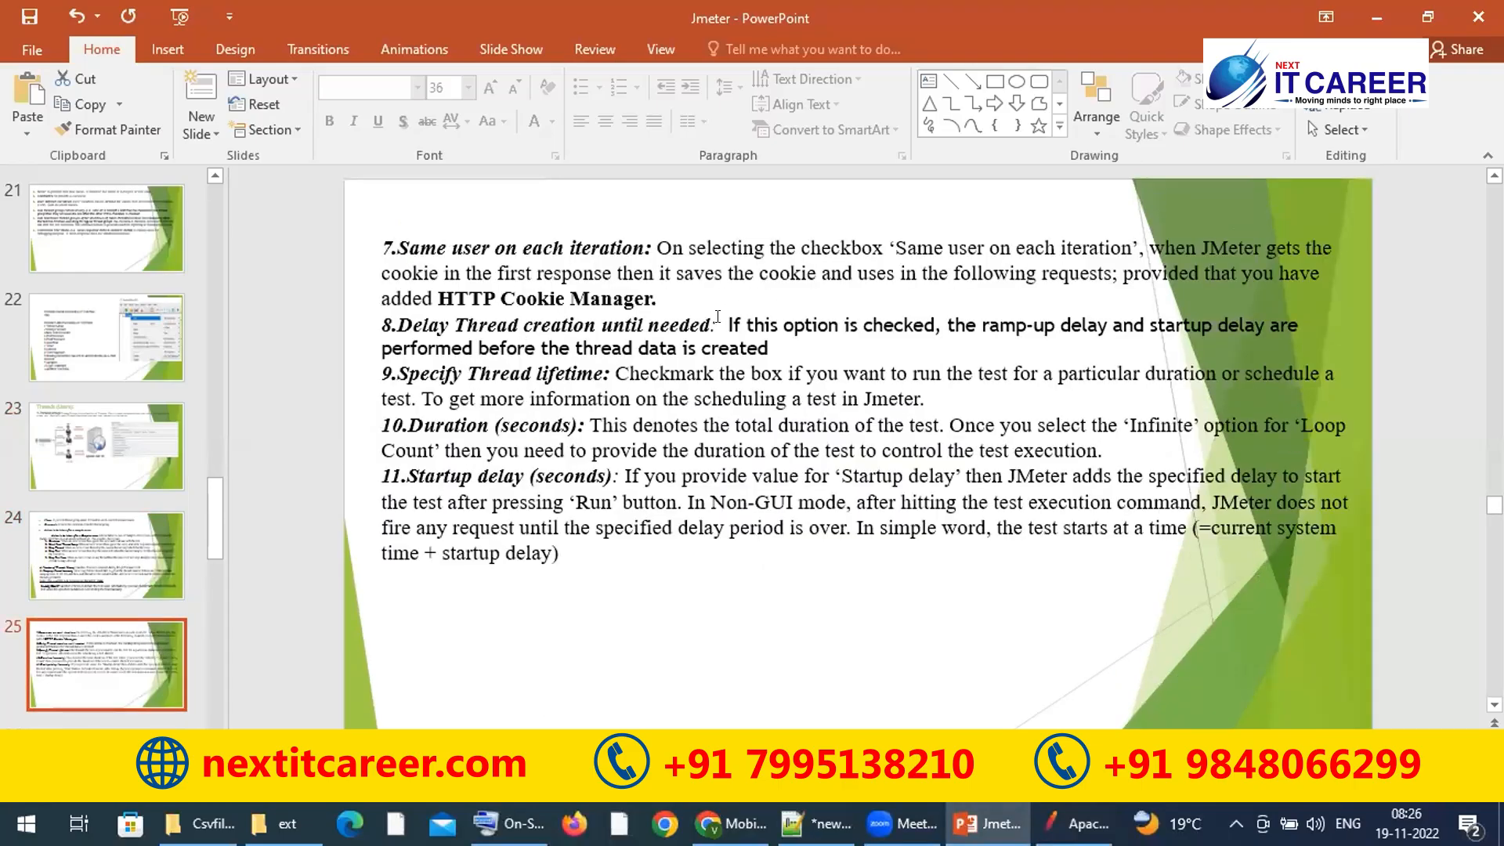
pyautogui.moveTo(722, 321); pyautogui.dragTo(1294, 330)
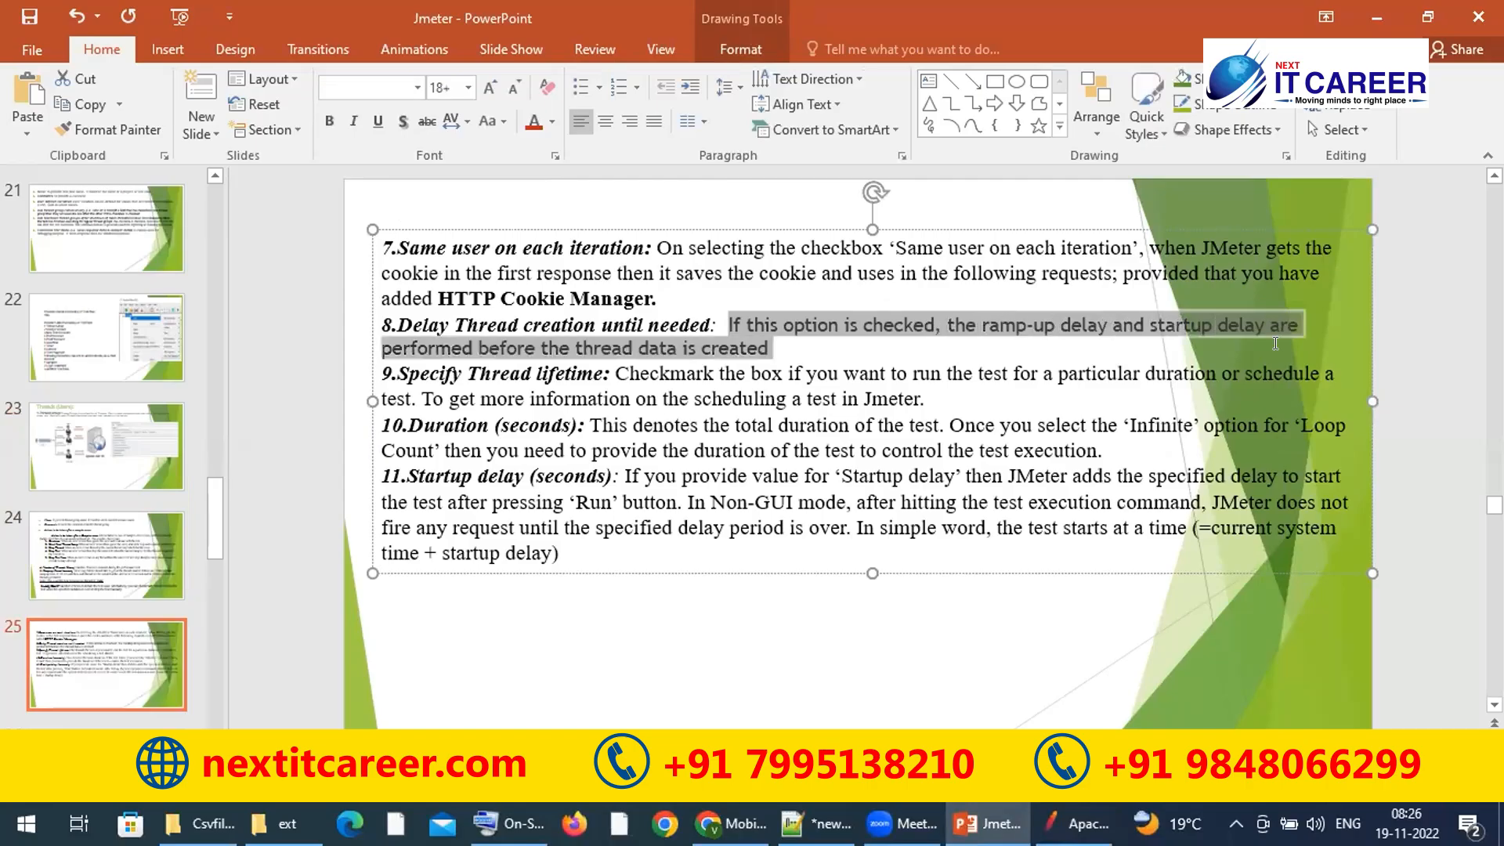
pyautogui.click(1003, 334)
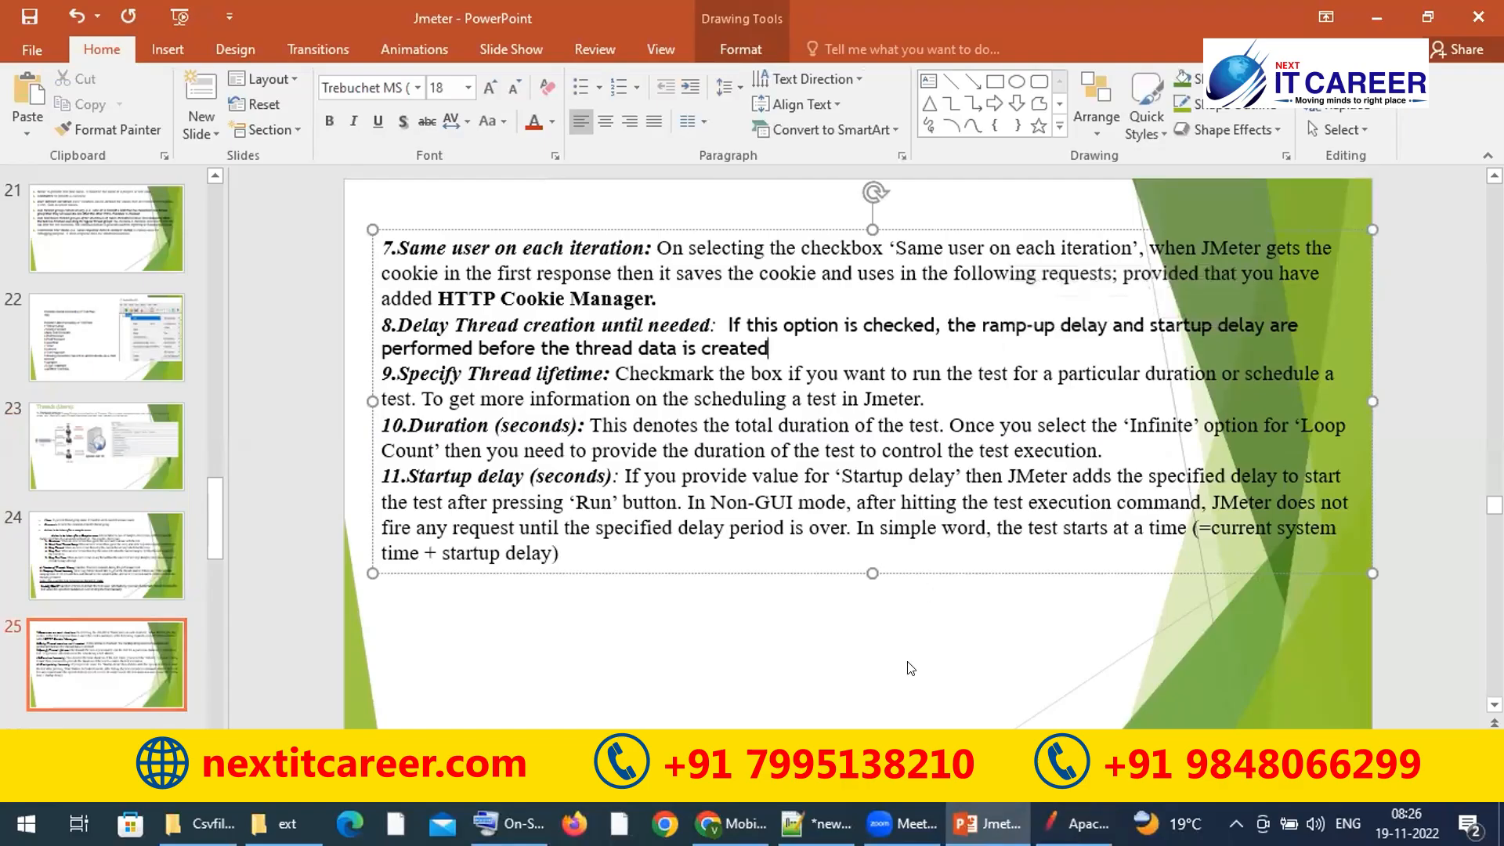
pyautogui.click(1077, 824)
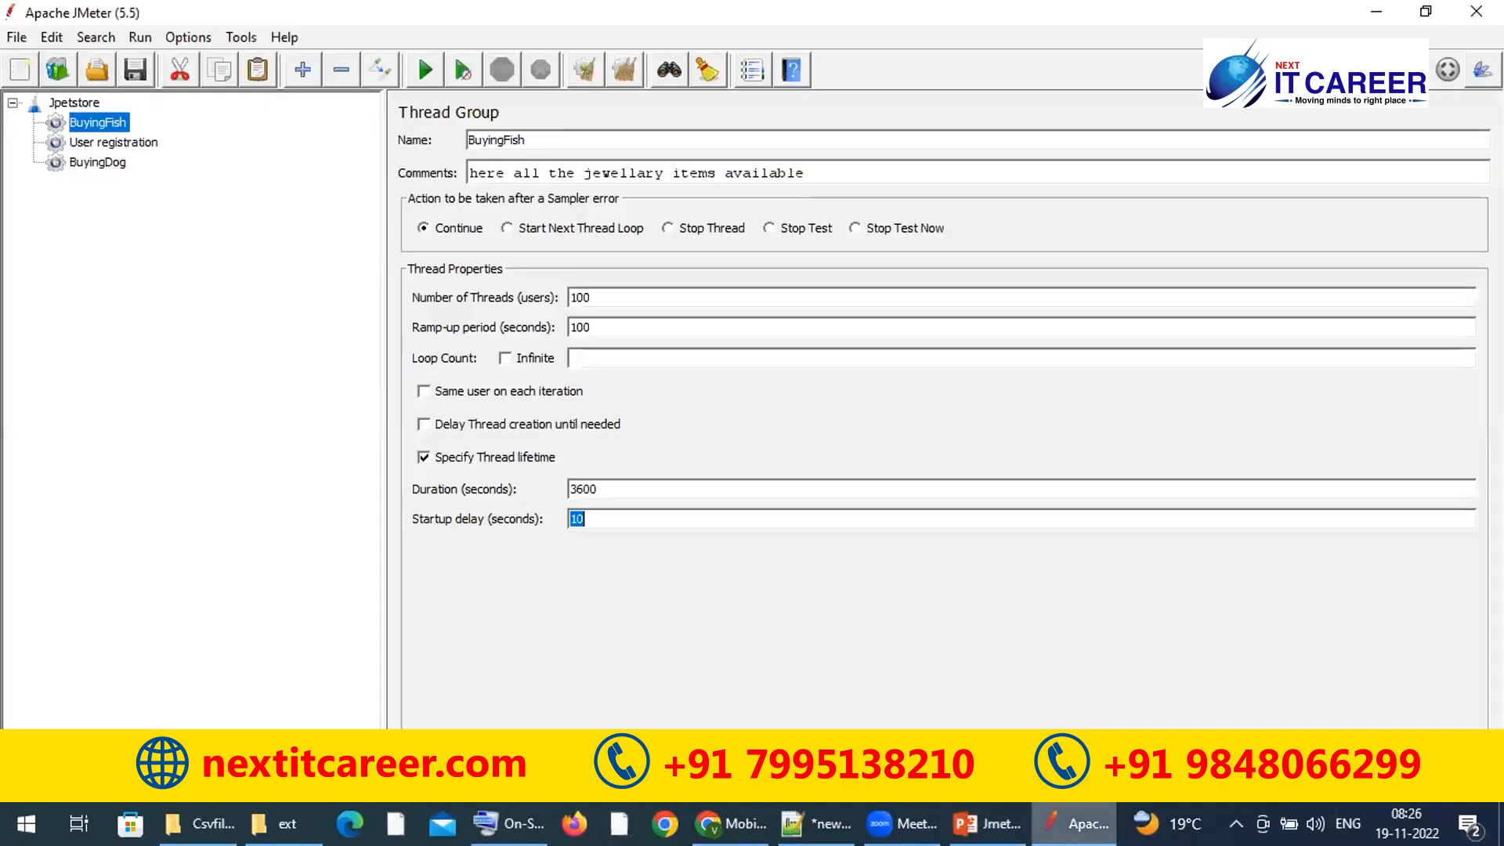
# Step: Toggle Delay Thread creation and the thread lifetime checkbox several times, leaving lifetime on
pyautogui.click(714, 509)
pyautogui.doubleClick(714, 509)
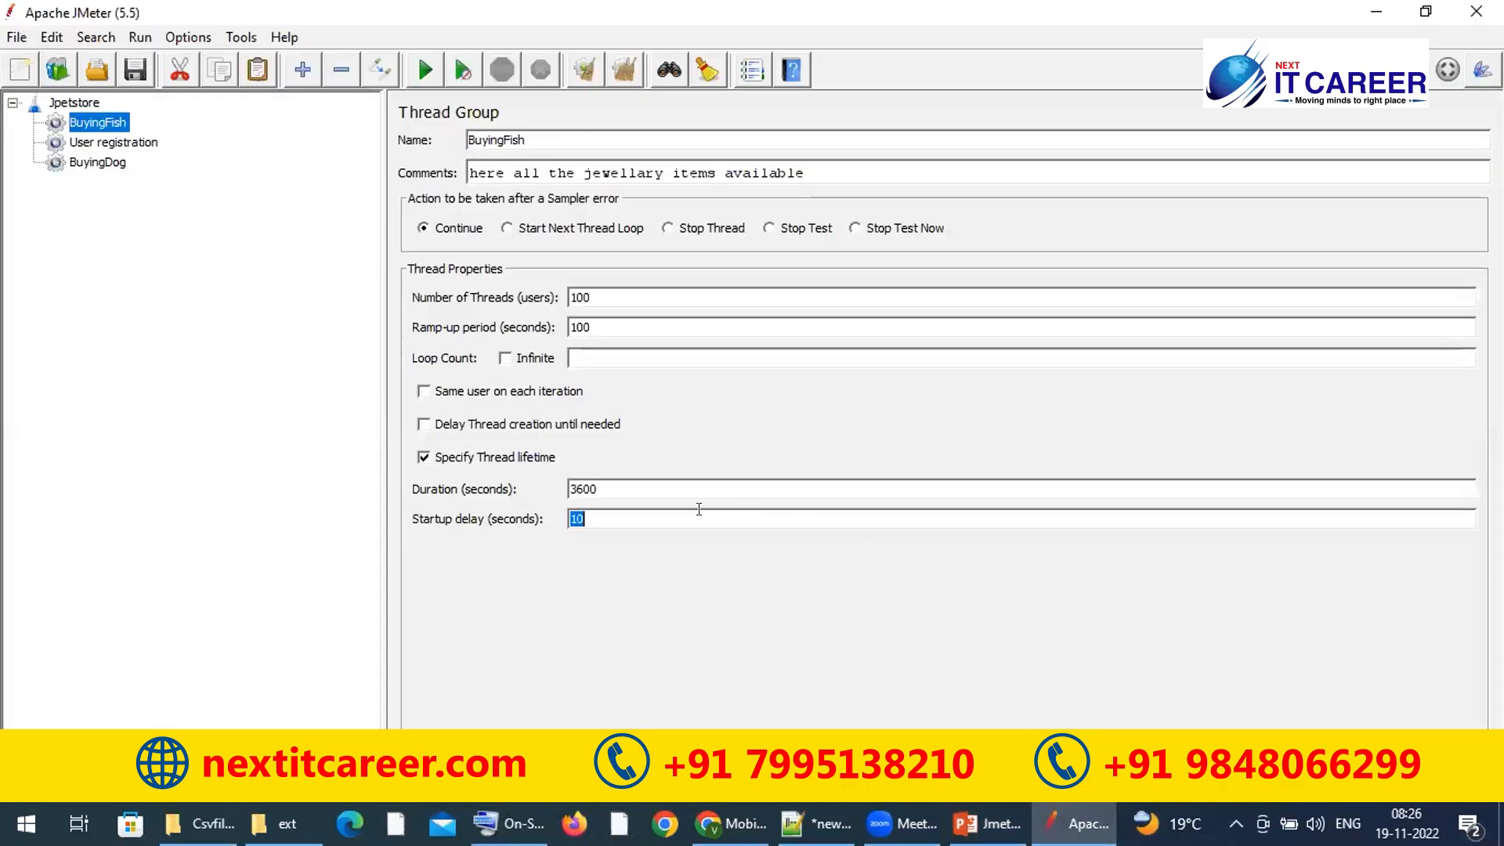
pyautogui.click(421, 427)
pyautogui.click(424, 461)
pyautogui.click(424, 461)
pyautogui.doubleClick(611, 523)
pyautogui.click(424, 423)
pyautogui.doubleClick(591, 511)
pyautogui.click(424, 424)
# Step: Clear the Startup delay, turn delayed thread creation off, and make Loop Count Infinite
pyautogui.doubleClick(666, 518)
pyautogui.write('100')
pyautogui.click(496, 434)
pyautogui.click(467, 423)
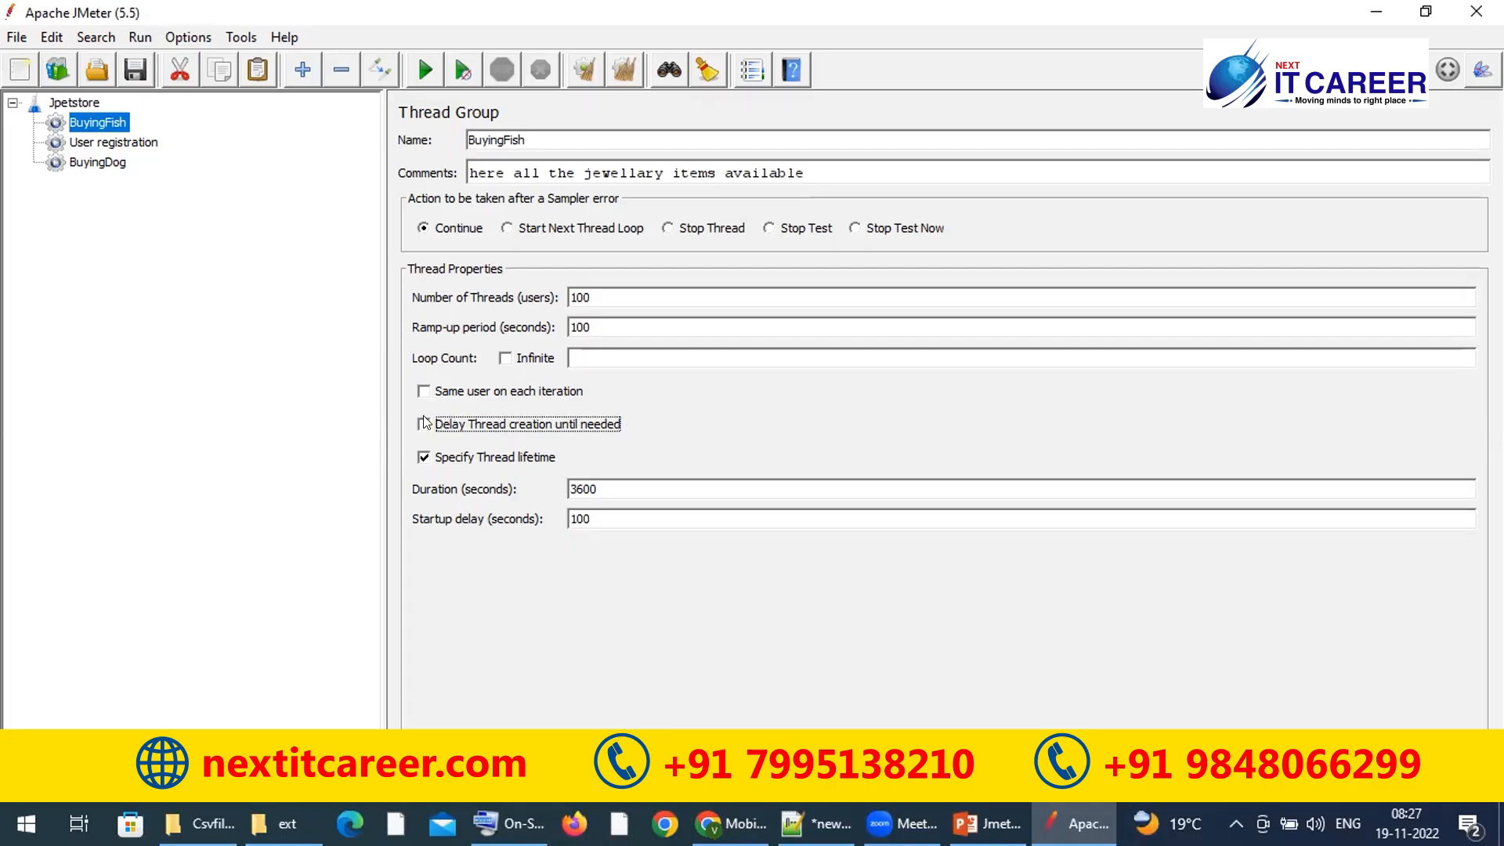
pyautogui.doubleClick(594, 513)
pyautogui.press('BackSpace')
pyautogui.click(424, 425)
pyautogui.click(505, 359)
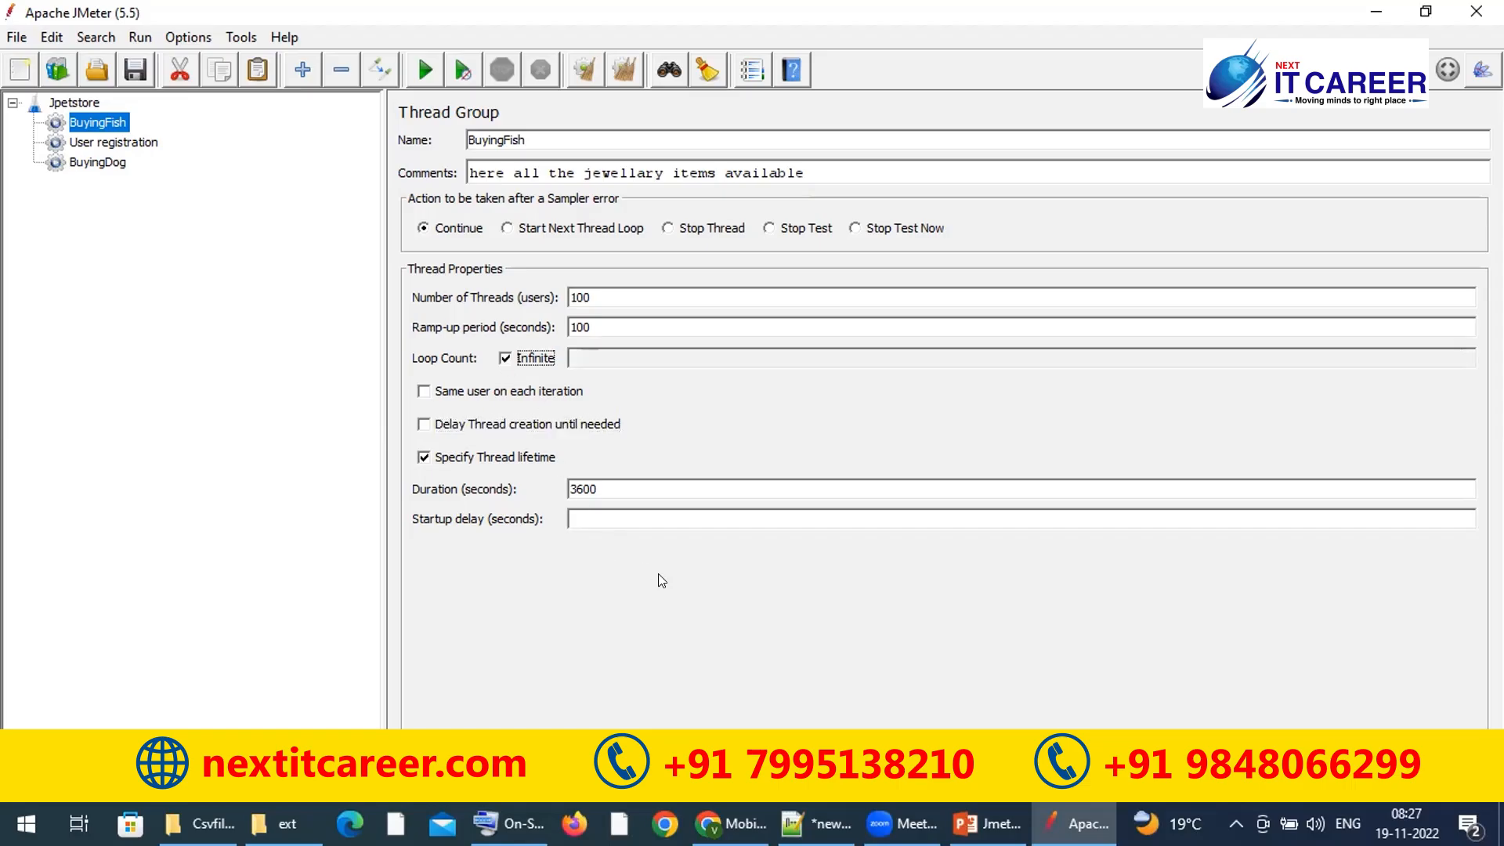
pyautogui.doubleClick(632, 487)
# Step: Browse the Jpetstore plan and its BuyingFish, User registration and BuyingDog thread groups
pyautogui.click(76, 103)
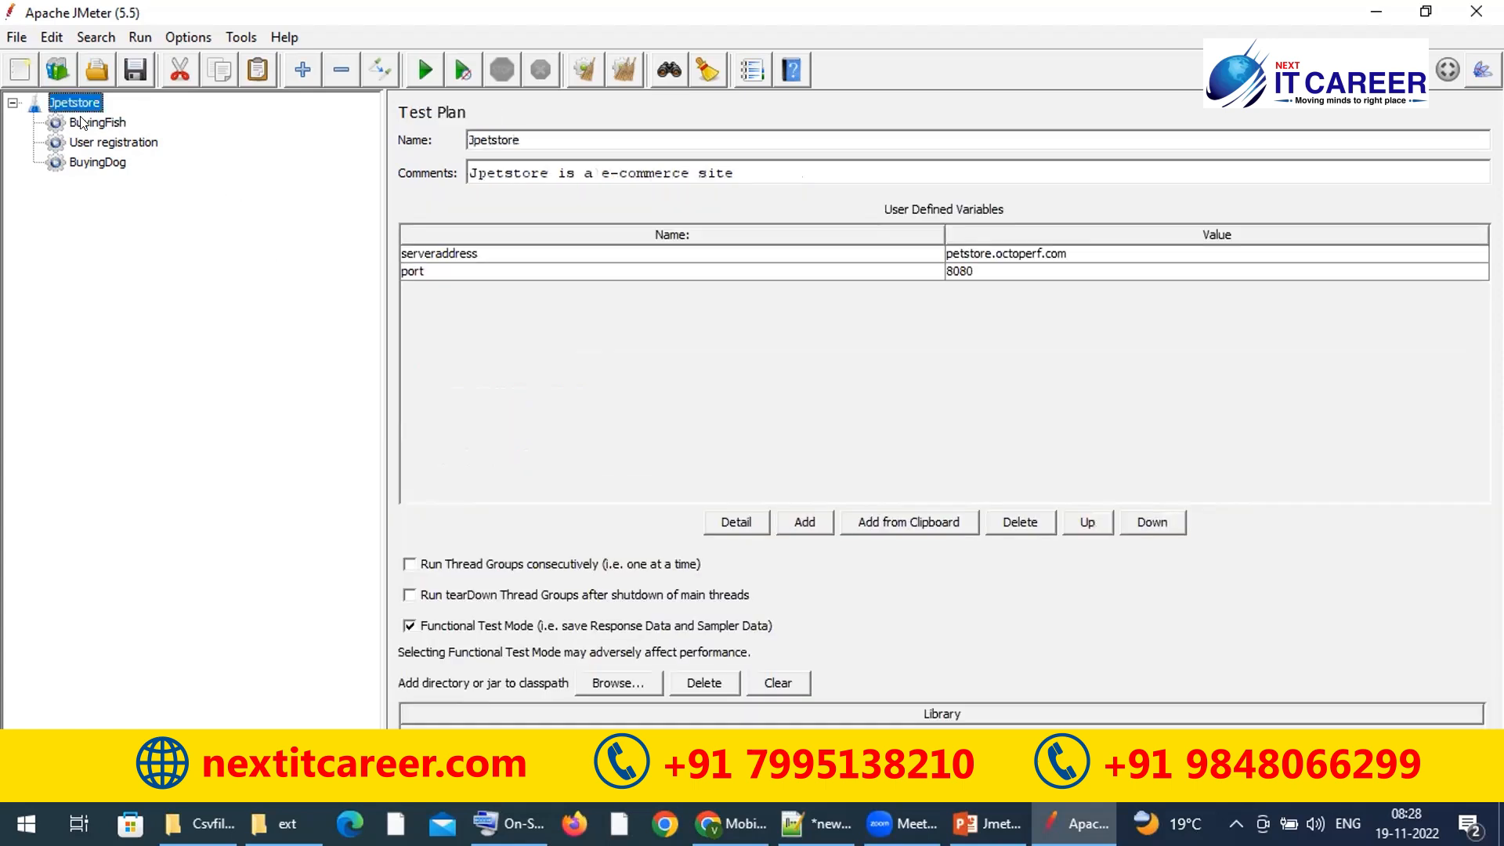
pyautogui.click(82, 122)
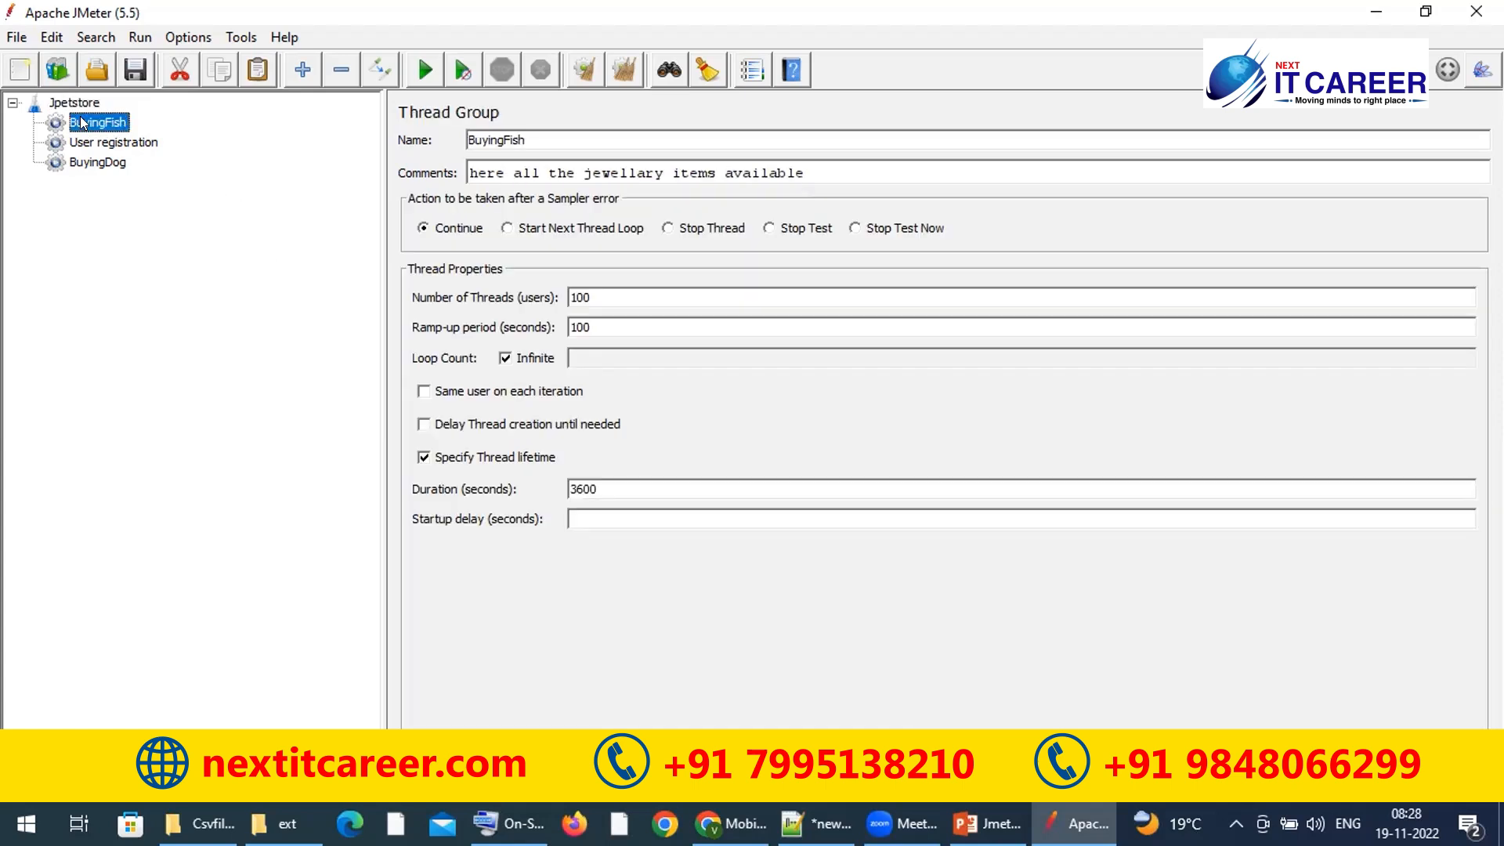
pyautogui.click(79, 104)
pyautogui.click(96, 122)
pyautogui.click(98, 144)
pyautogui.click(91, 163)
pyautogui.click(99, 122)
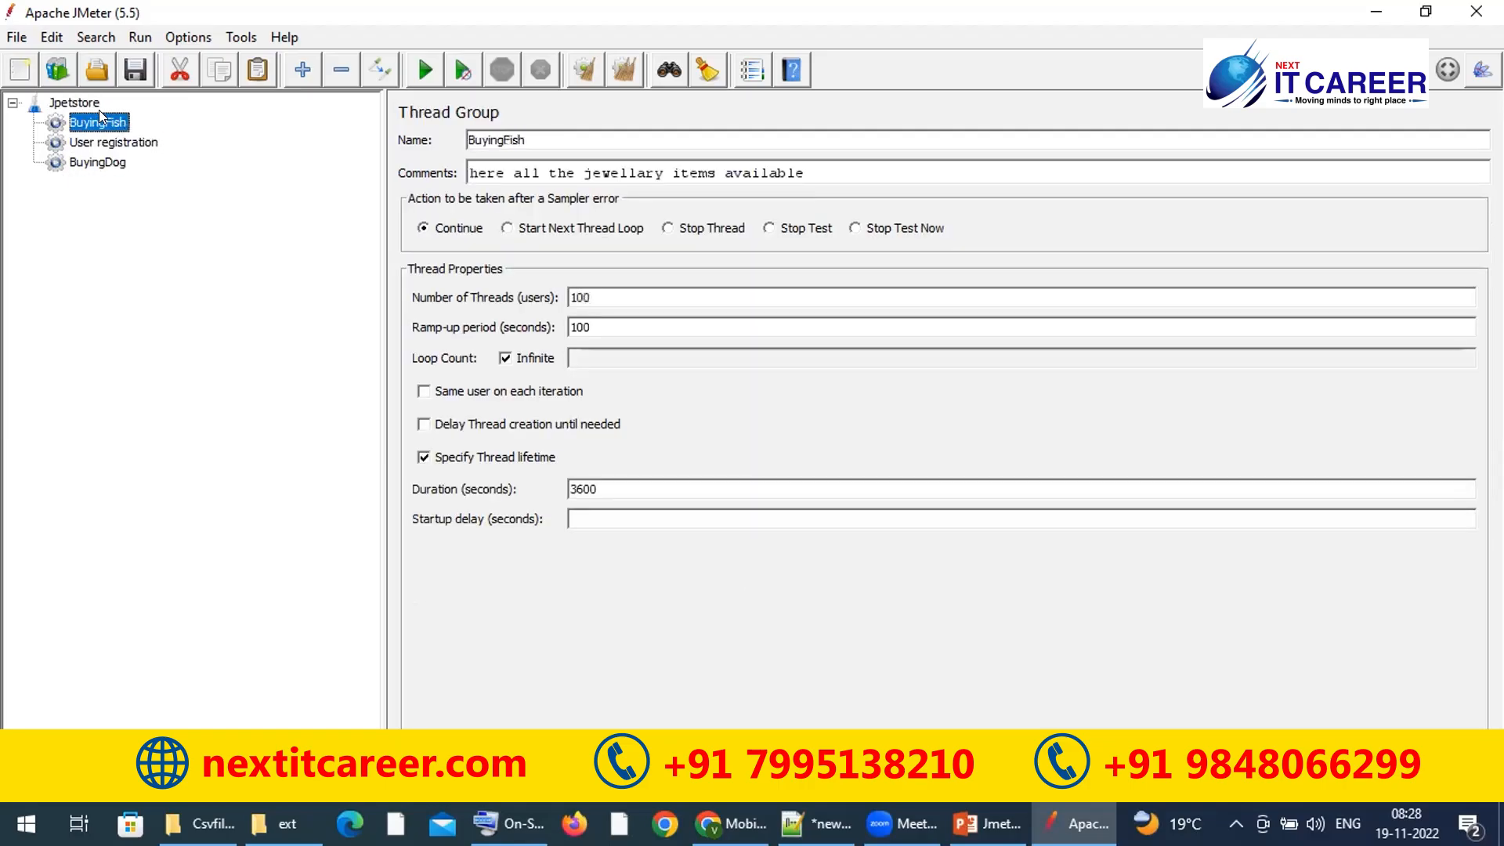
pyautogui.click(79, 103)
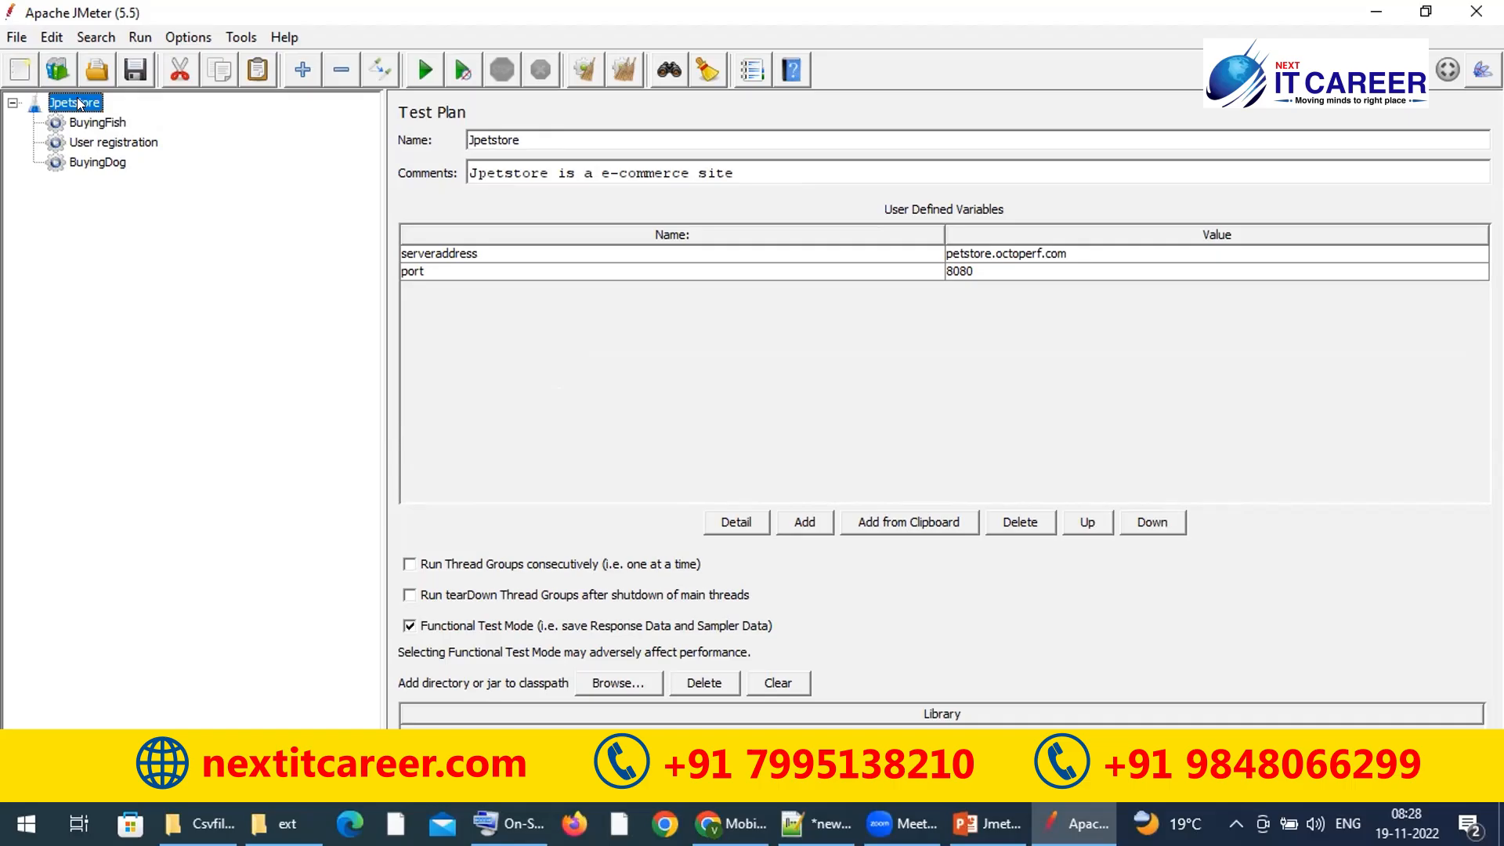
pyautogui.click(81, 123)
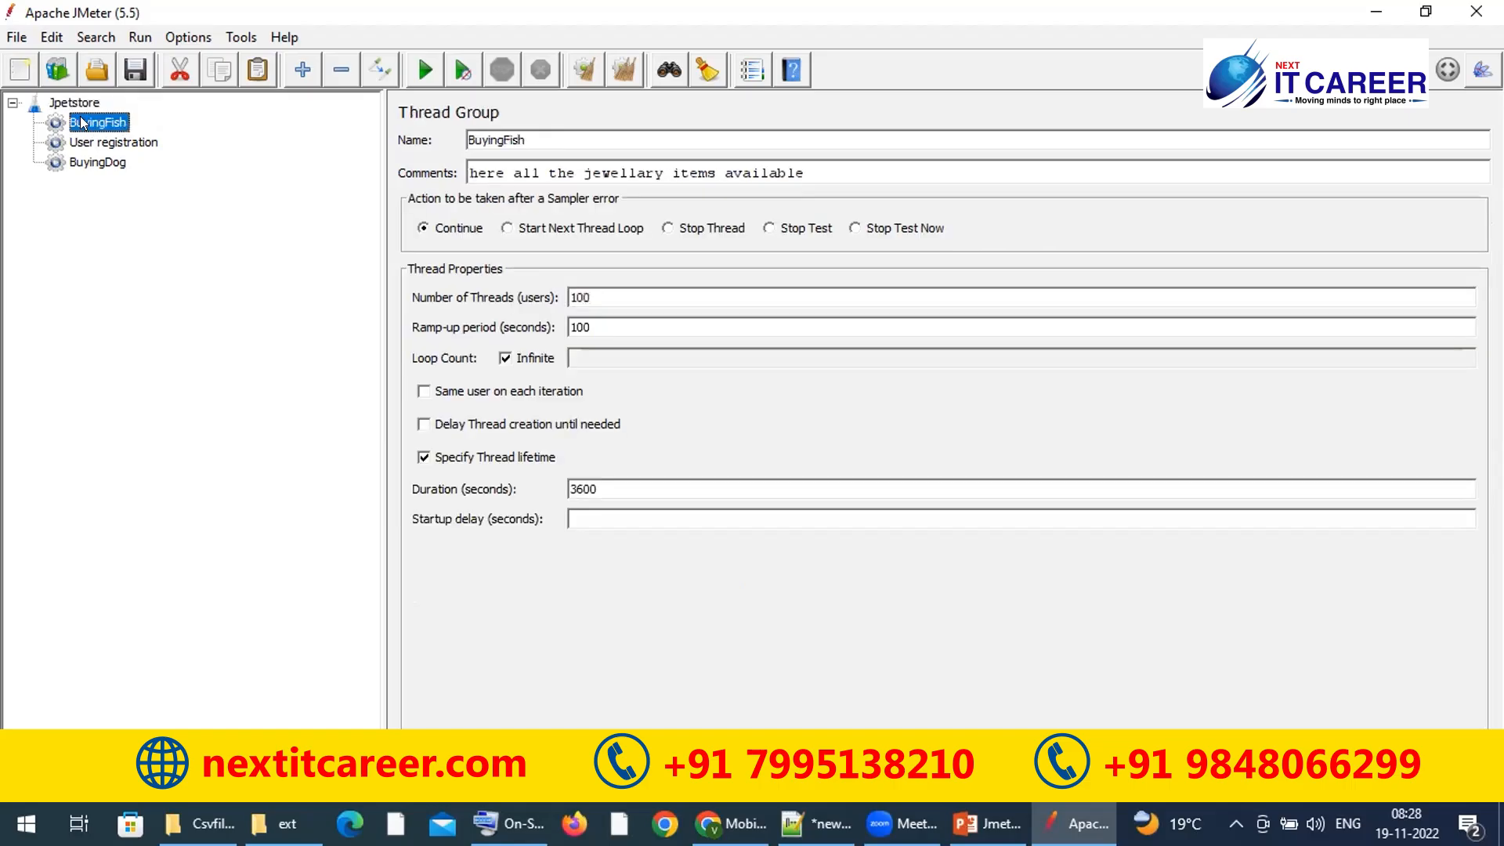
pyautogui.click(75, 105)
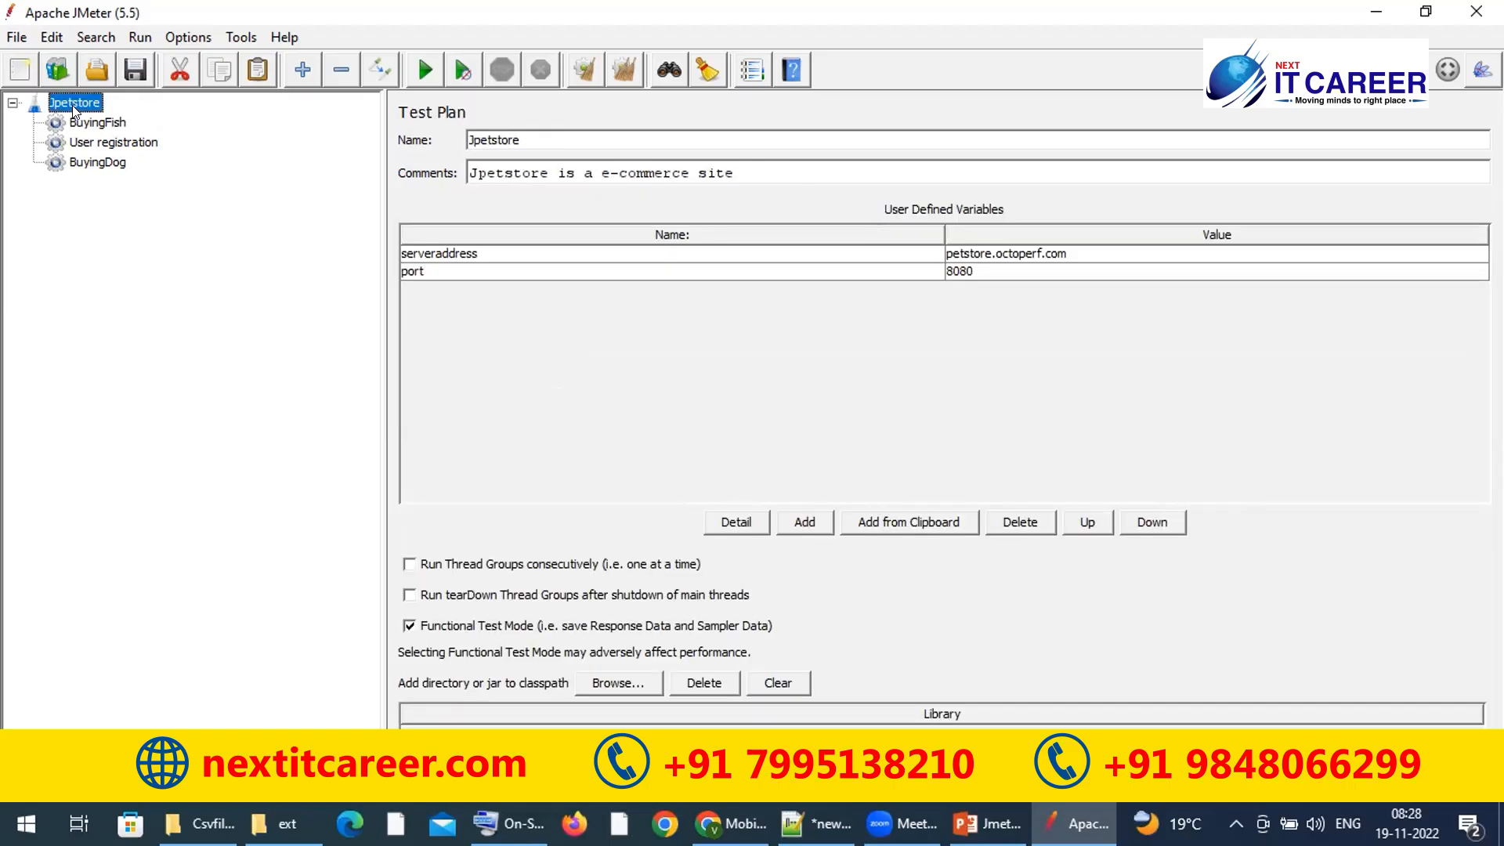
# Step: Rename the test plan to 'Test SUIT', then view User registration and BuyingDog
pyautogui.doubleClick(571, 135)
pyautogui.write('Test SUIT')
pyautogui.click(92, 122)
pyautogui.click(83, 143)
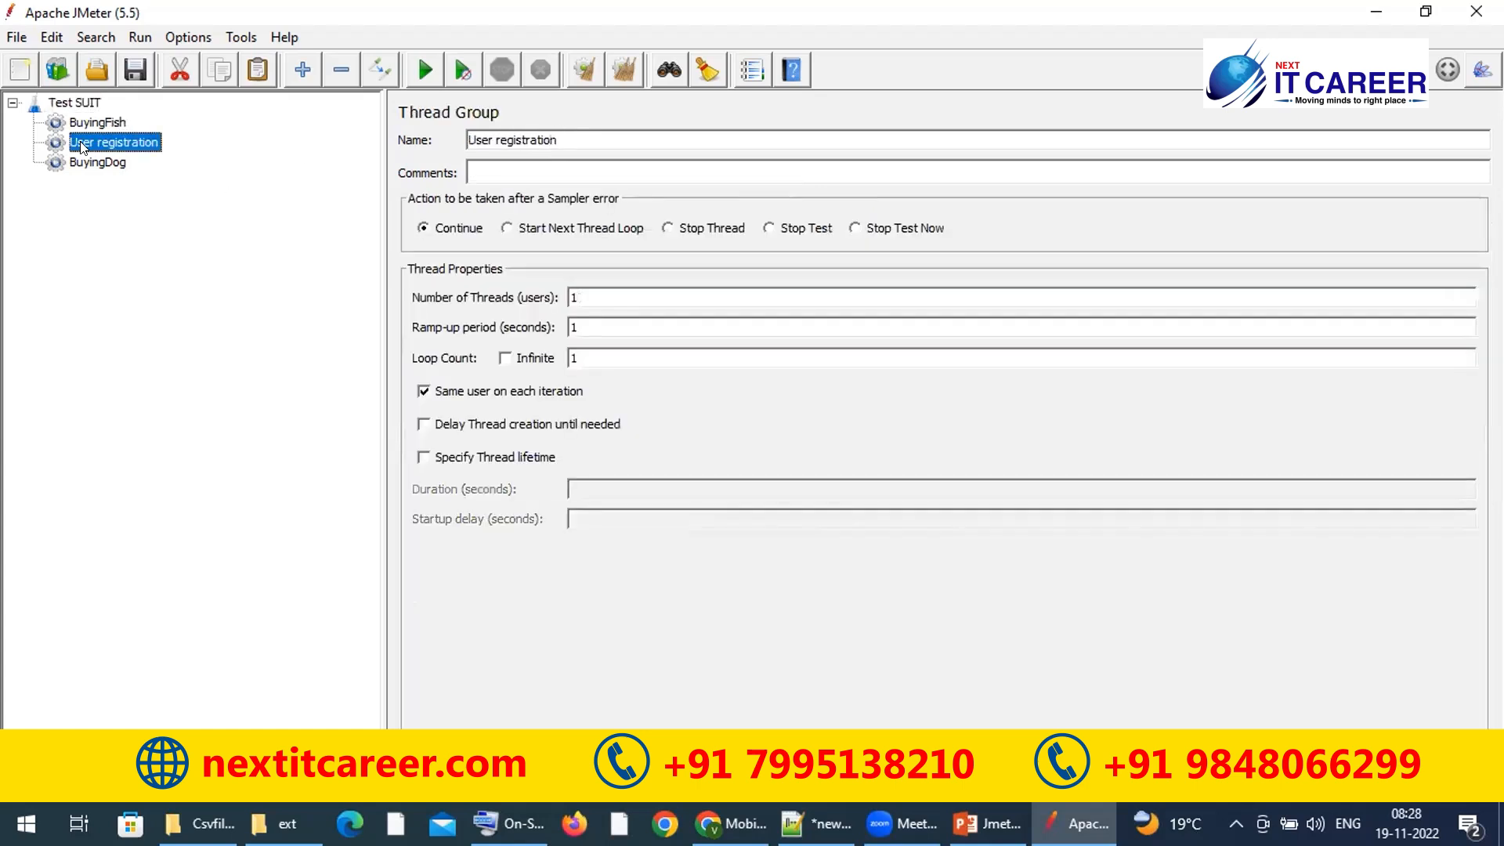
pyautogui.click(78, 163)
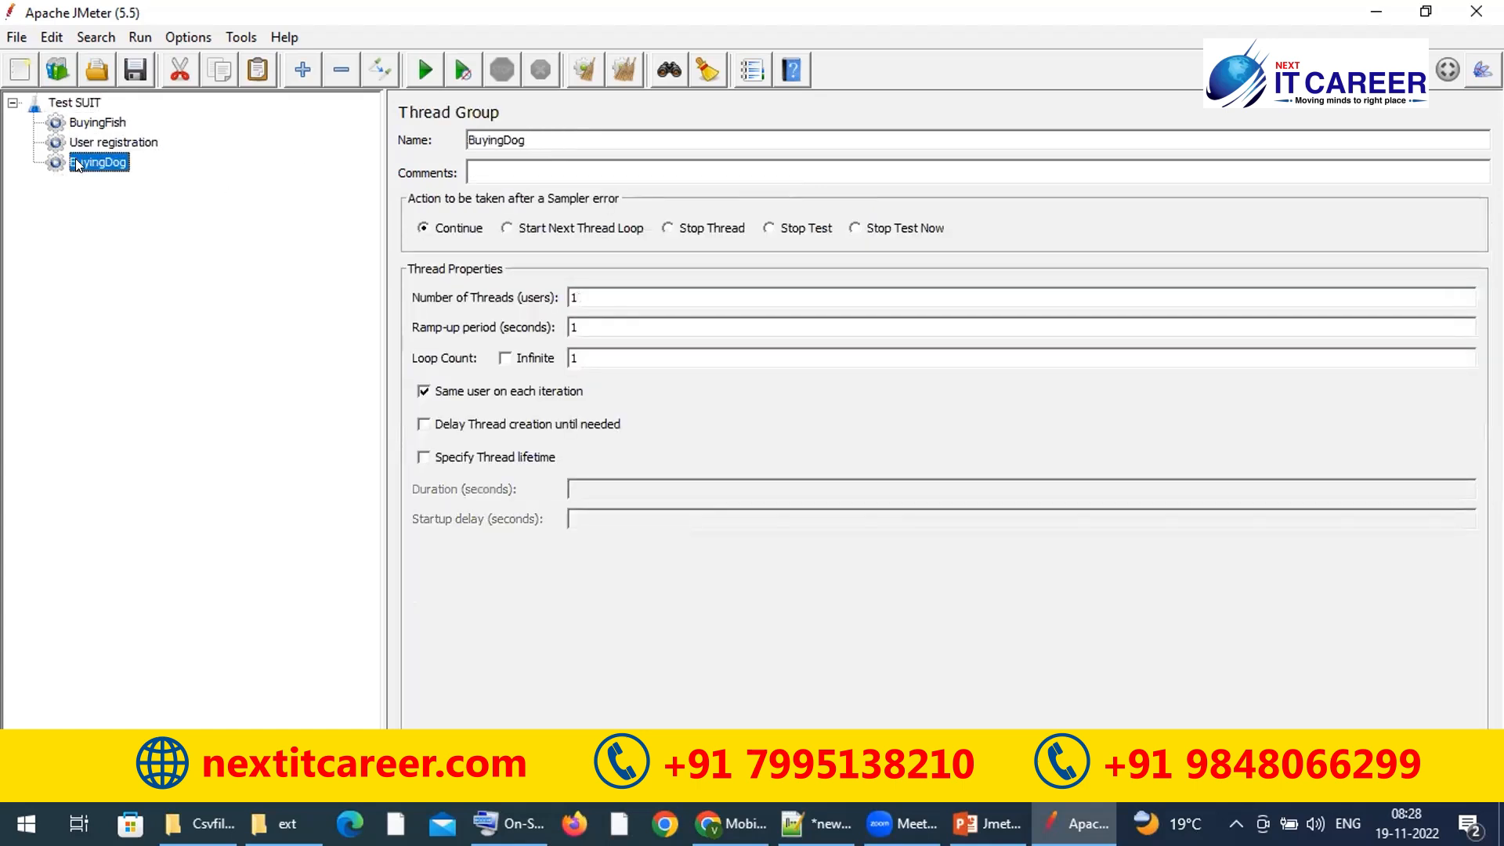
# Step: Review BuyingFish and User registration, dismiss BuyingFish's context menu, and select Test SUIT
pyautogui.click(101, 125)
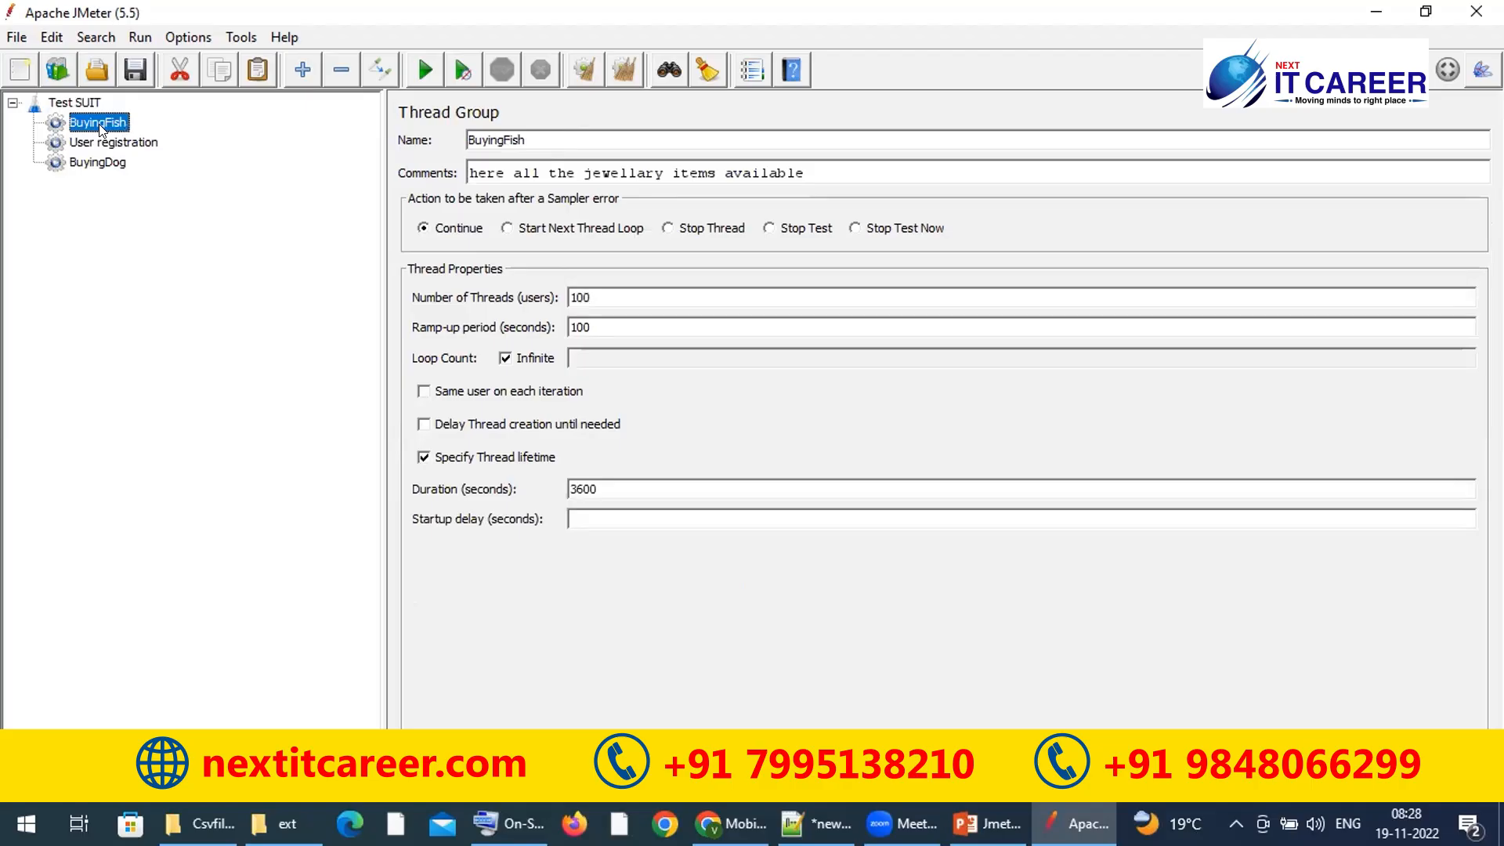
pyautogui.click(126, 140)
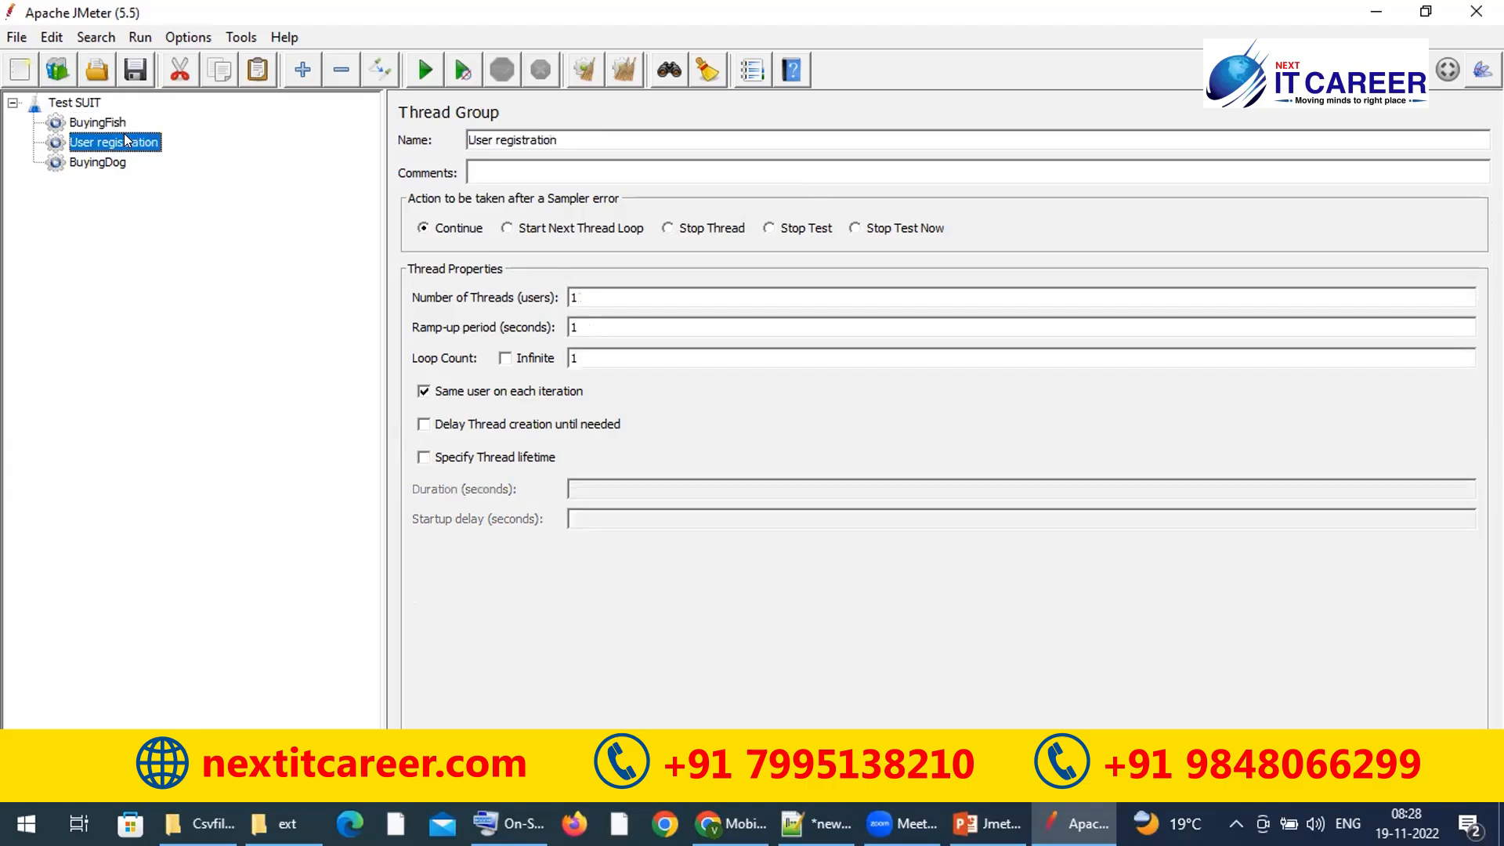
pyautogui.click(98, 125)
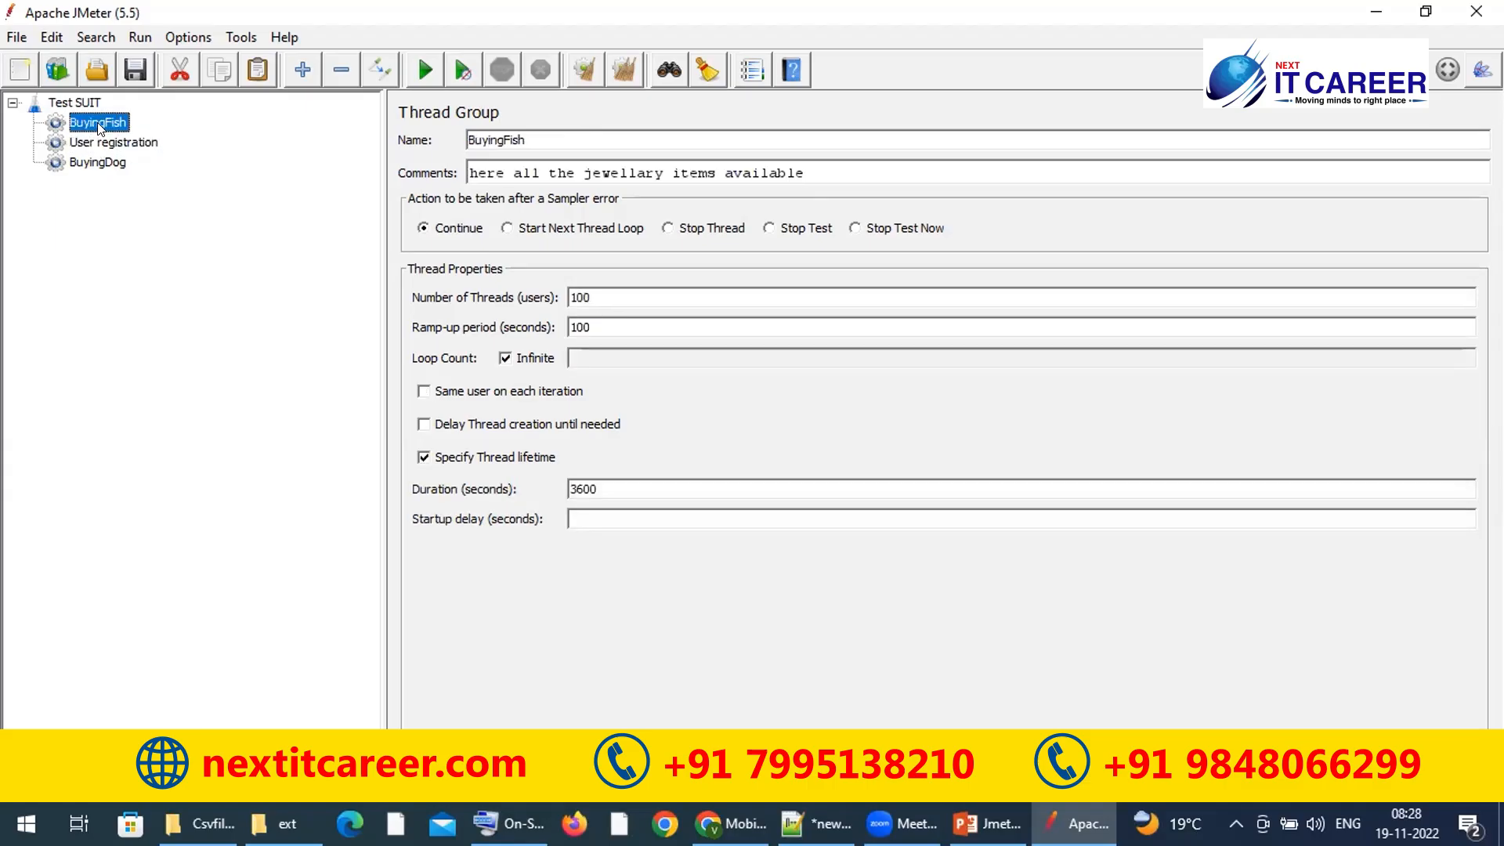
pyautogui.rightClick(100, 128)
pyautogui.moveTo(337, 128)
pyautogui.moveTo(429, 136)
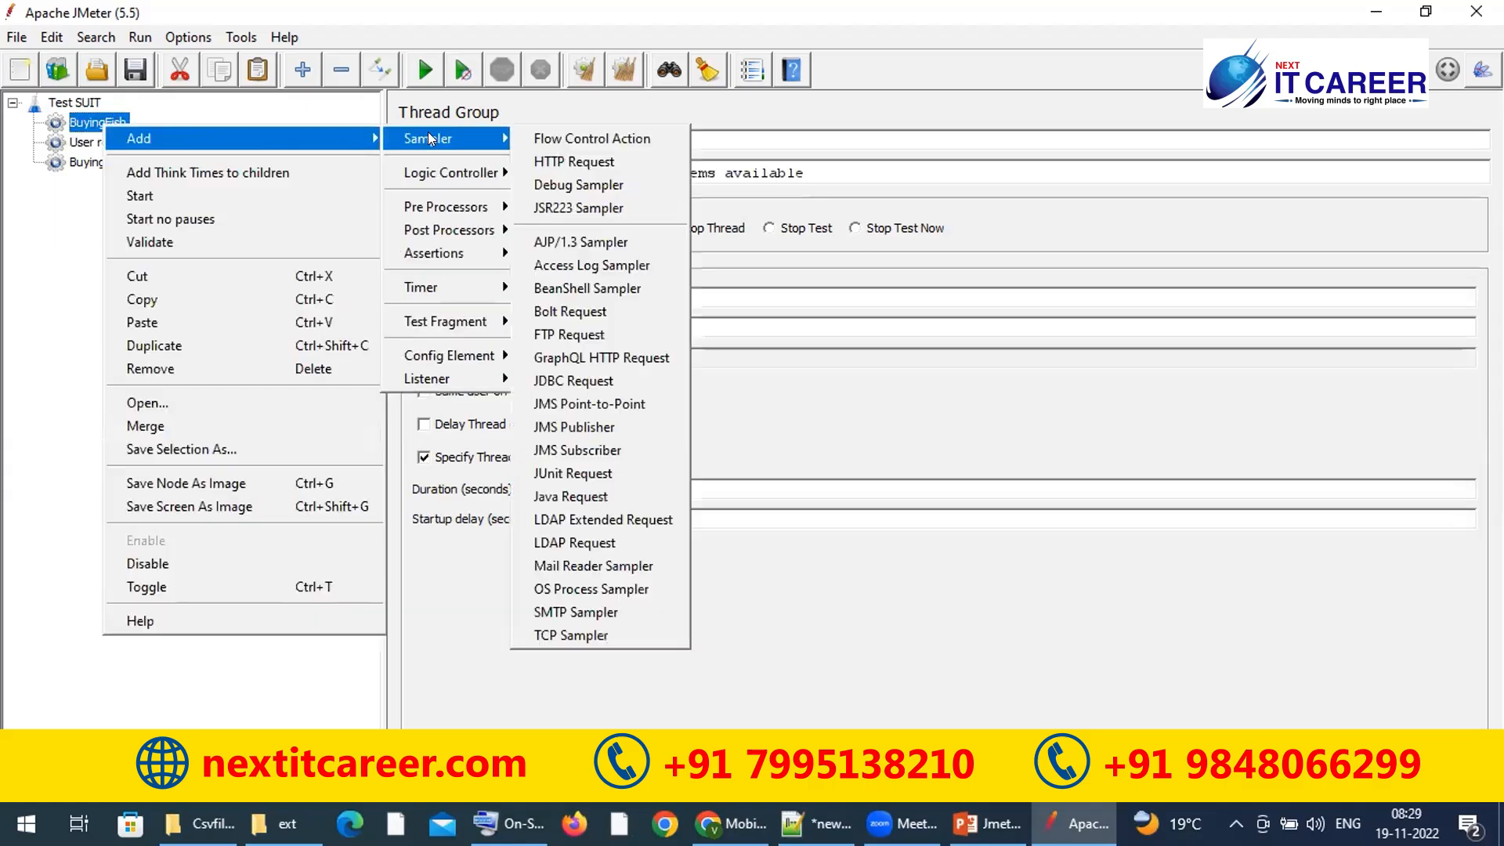
pyautogui.click(83, 100)
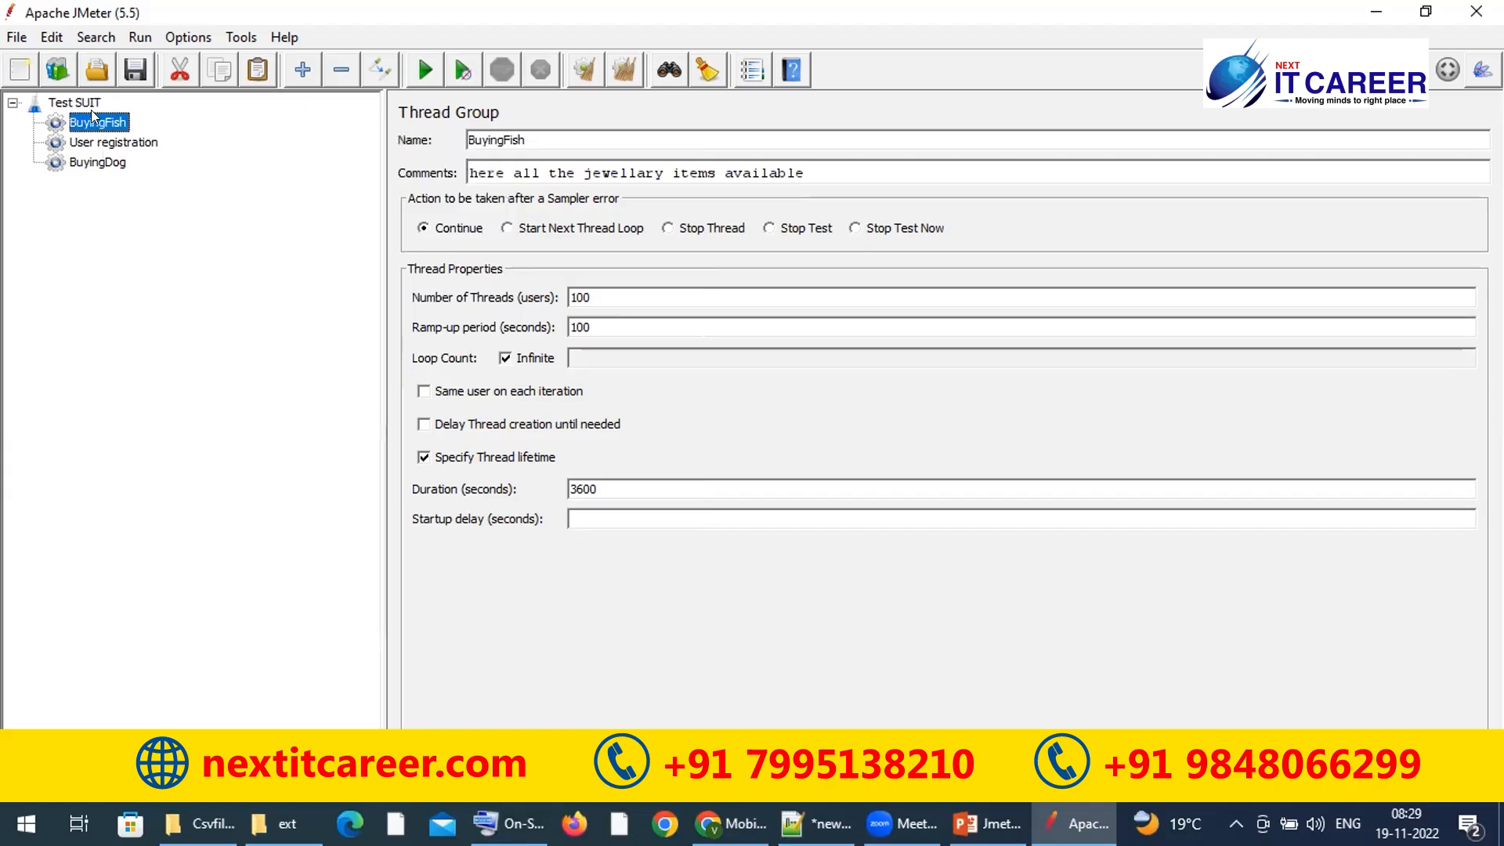
pyautogui.click(82, 103)
# Step: Add a new Thread Group to Test SUIT through Add > Threads (Users)
pyautogui.rightClick(81, 104)
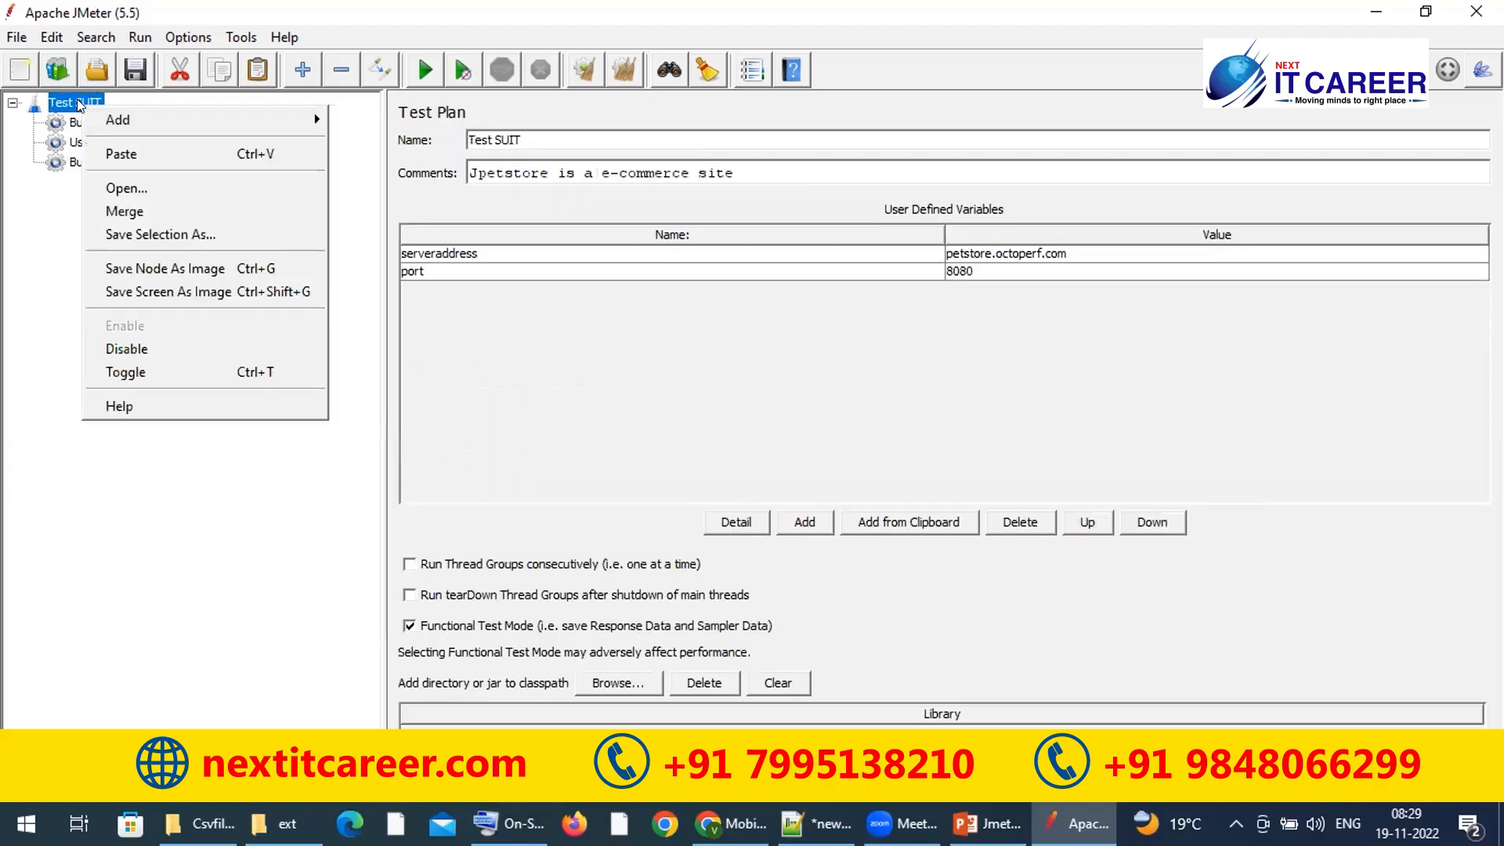
pyautogui.moveTo(309, 120)
pyautogui.moveTo(374, 116)
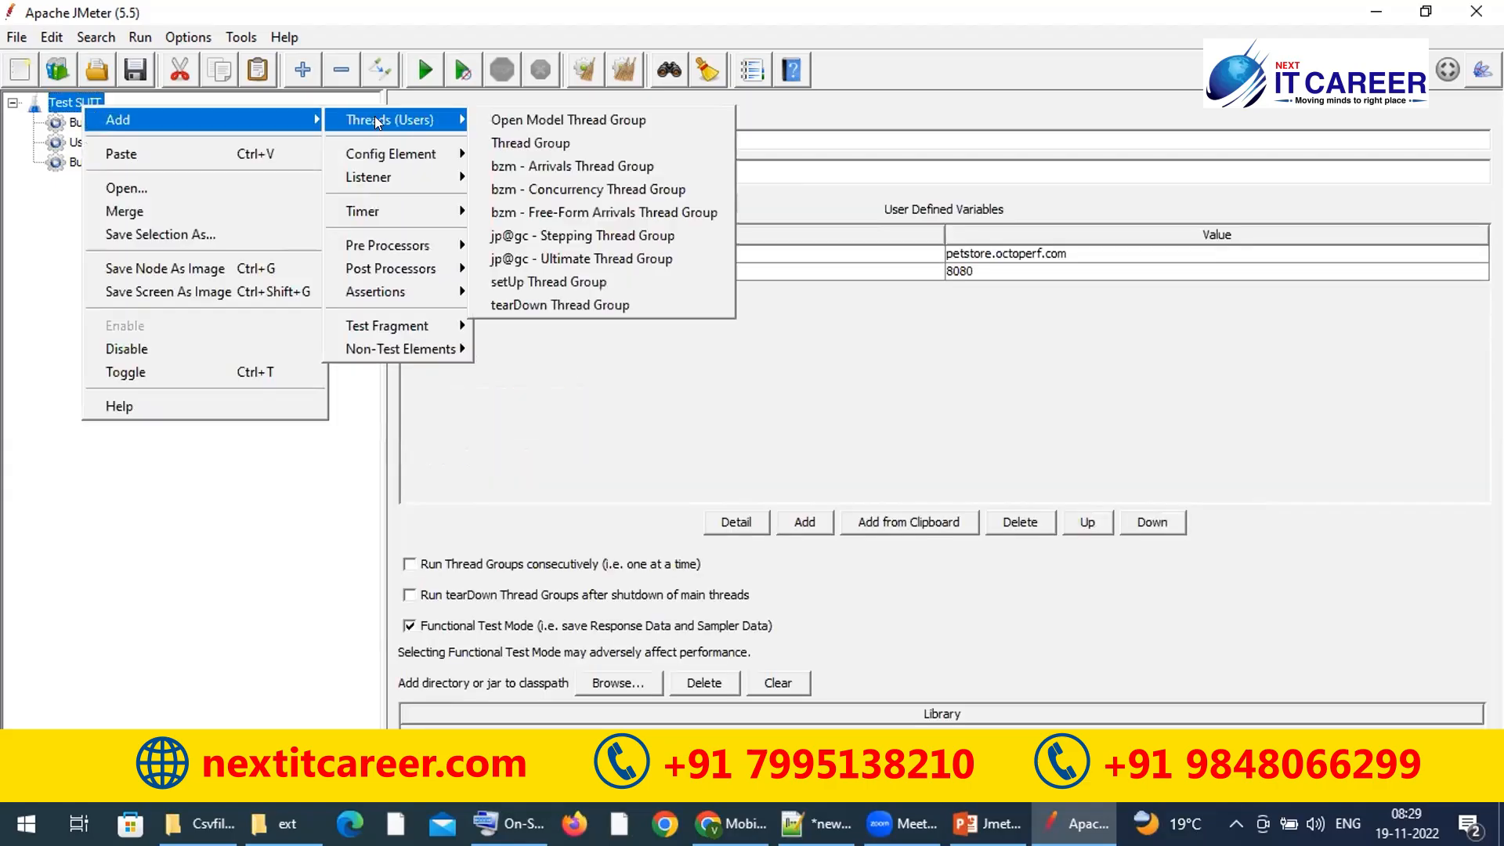
pyautogui.click(554, 143)
# Step: Browse the new Thread Group's Add submenus and close the menu without adding anything
pyautogui.rightClick(123, 180)
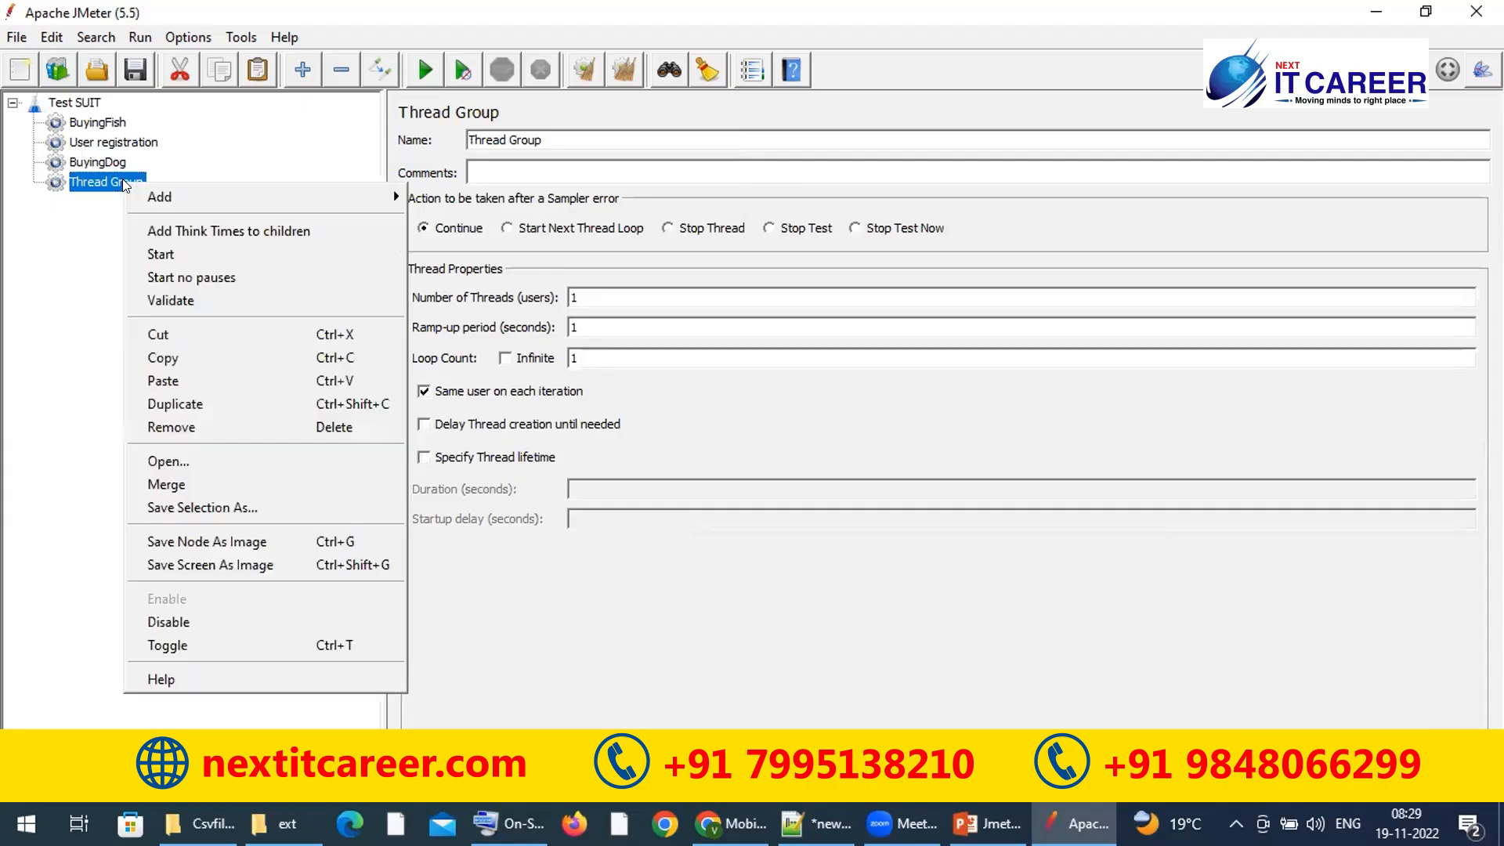
pyautogui.moveTo(345, 202)
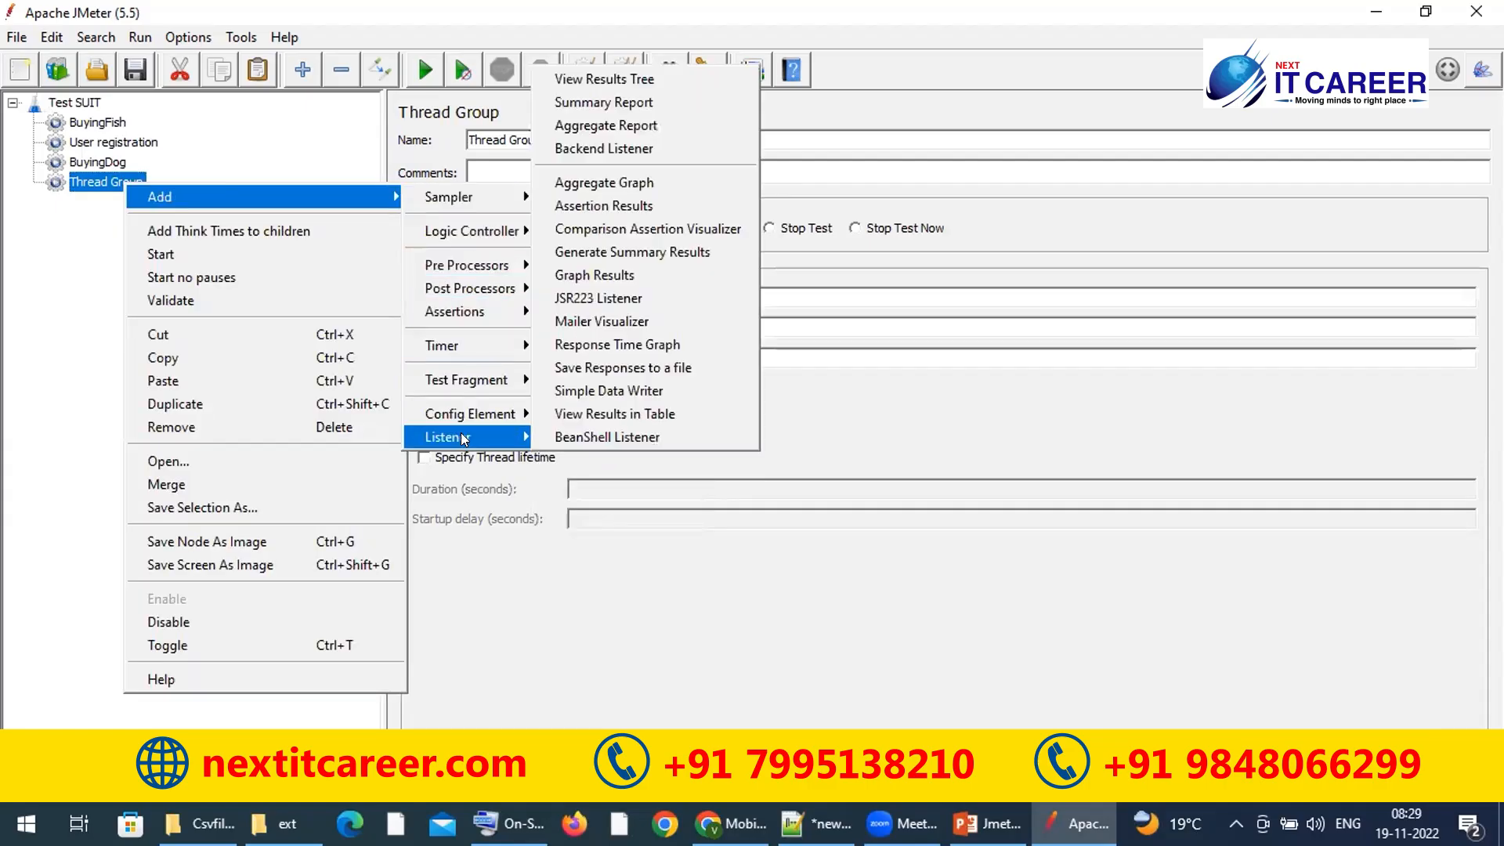
pyautogui.moveTo(461, 196)
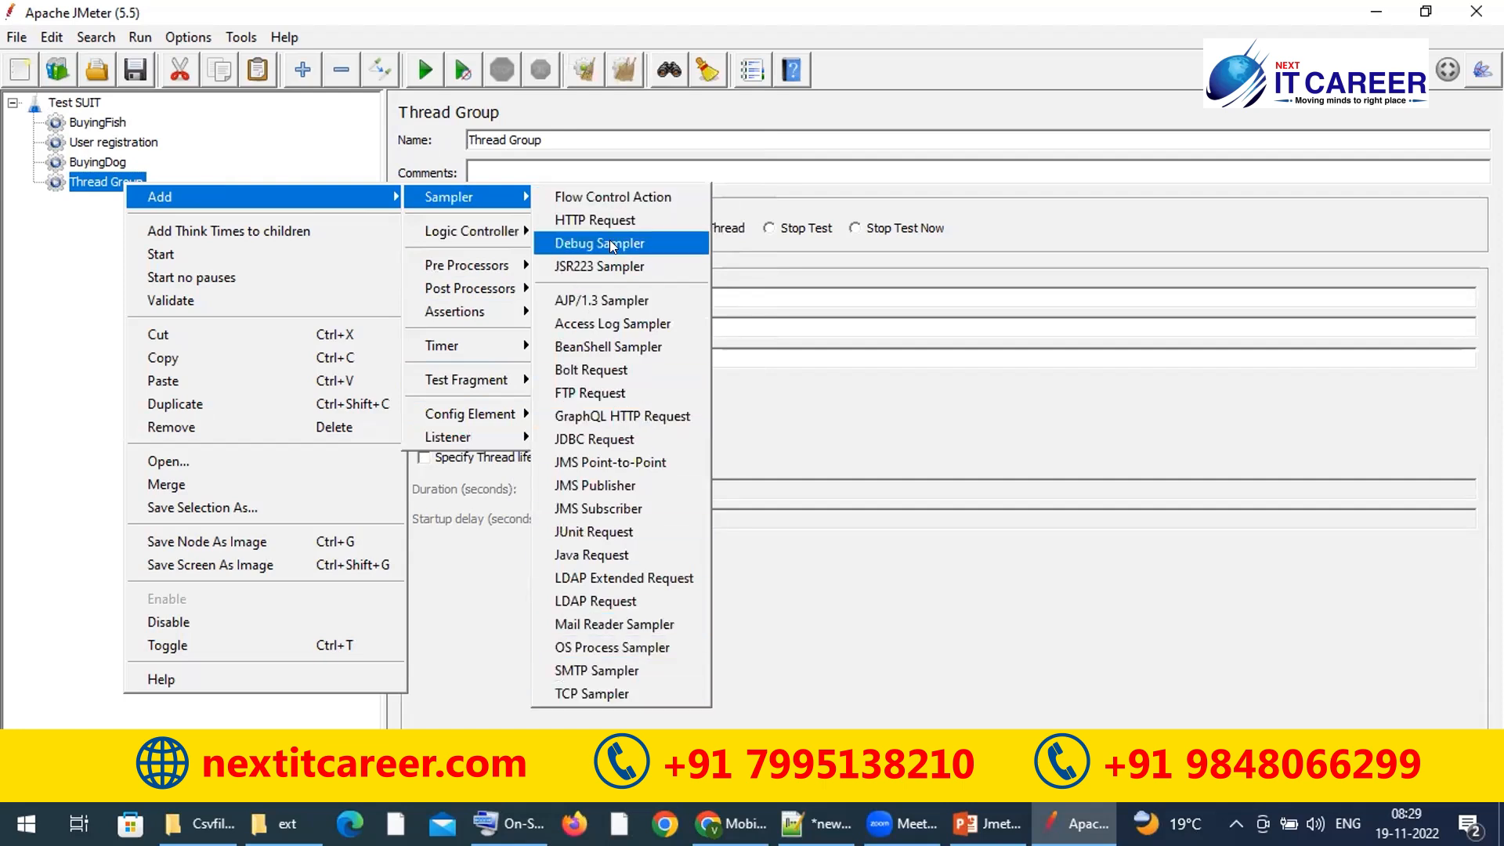
pyautogui.moveTo(502, 232)
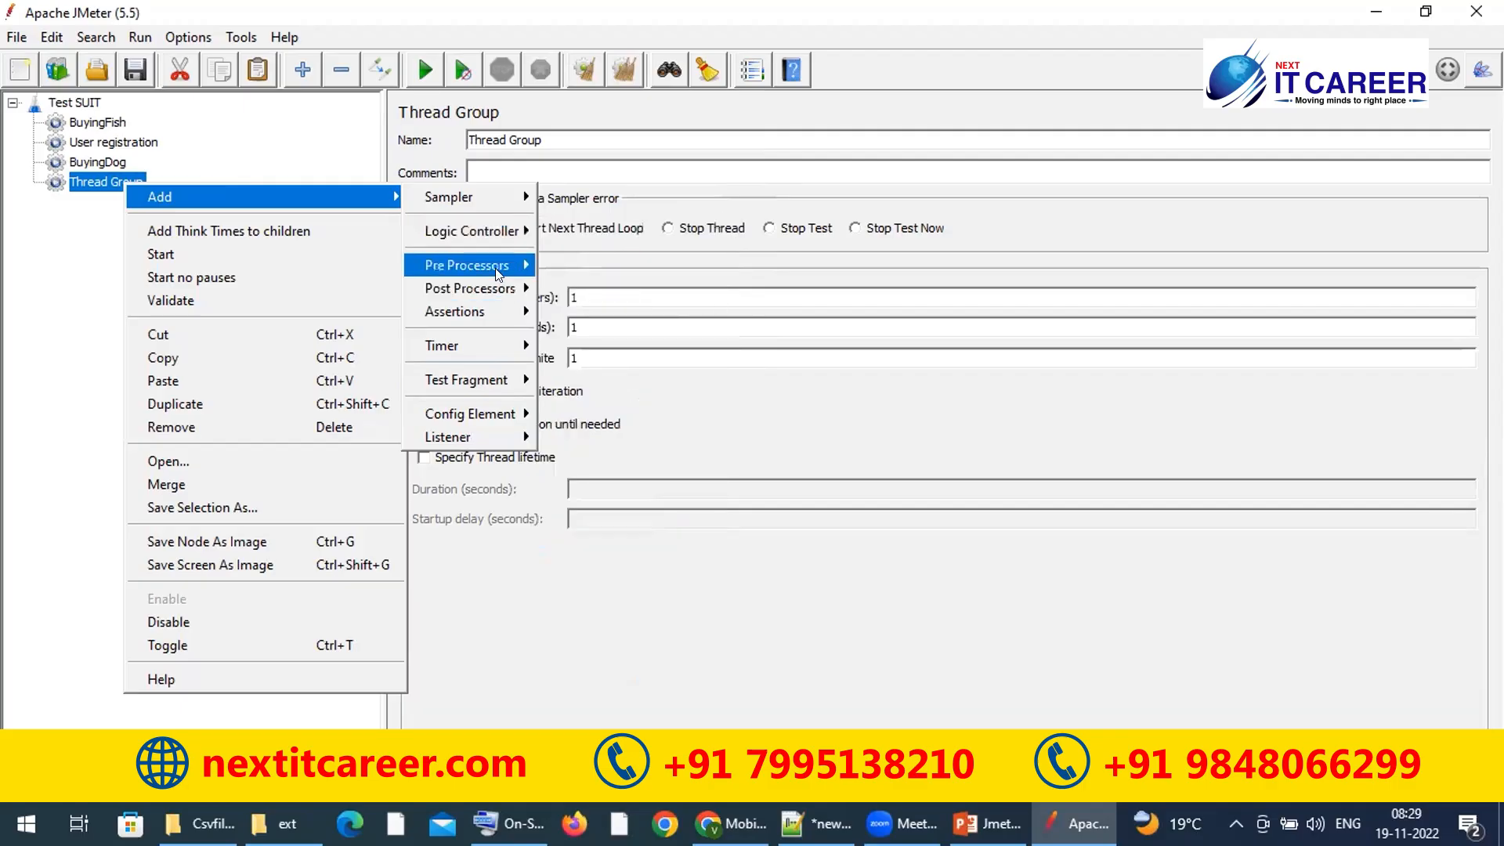
pyautogui.moveTo(499, 272)
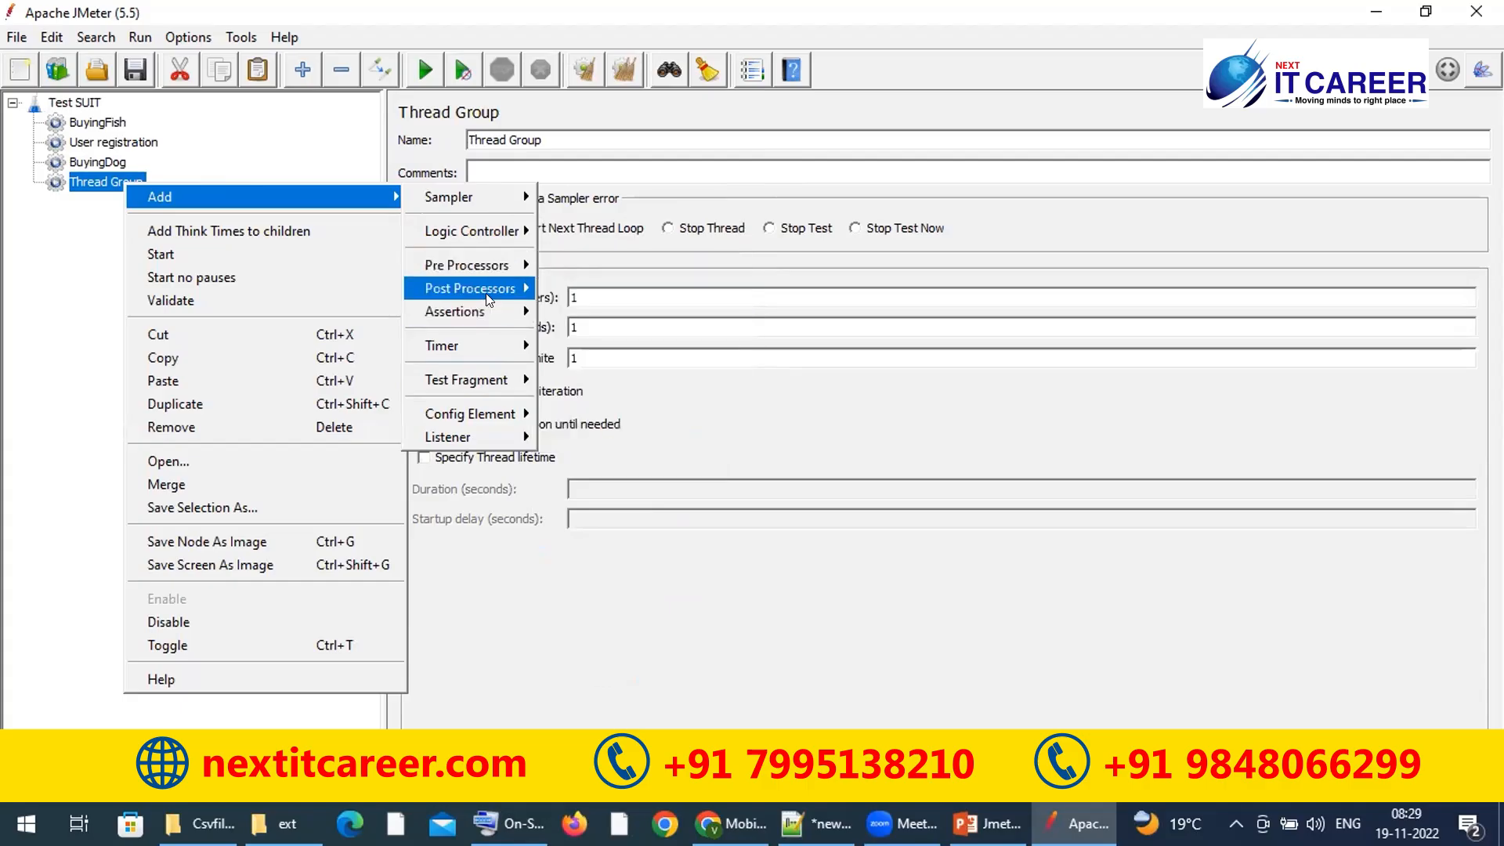
pyautogui.moveTo(494, 348)
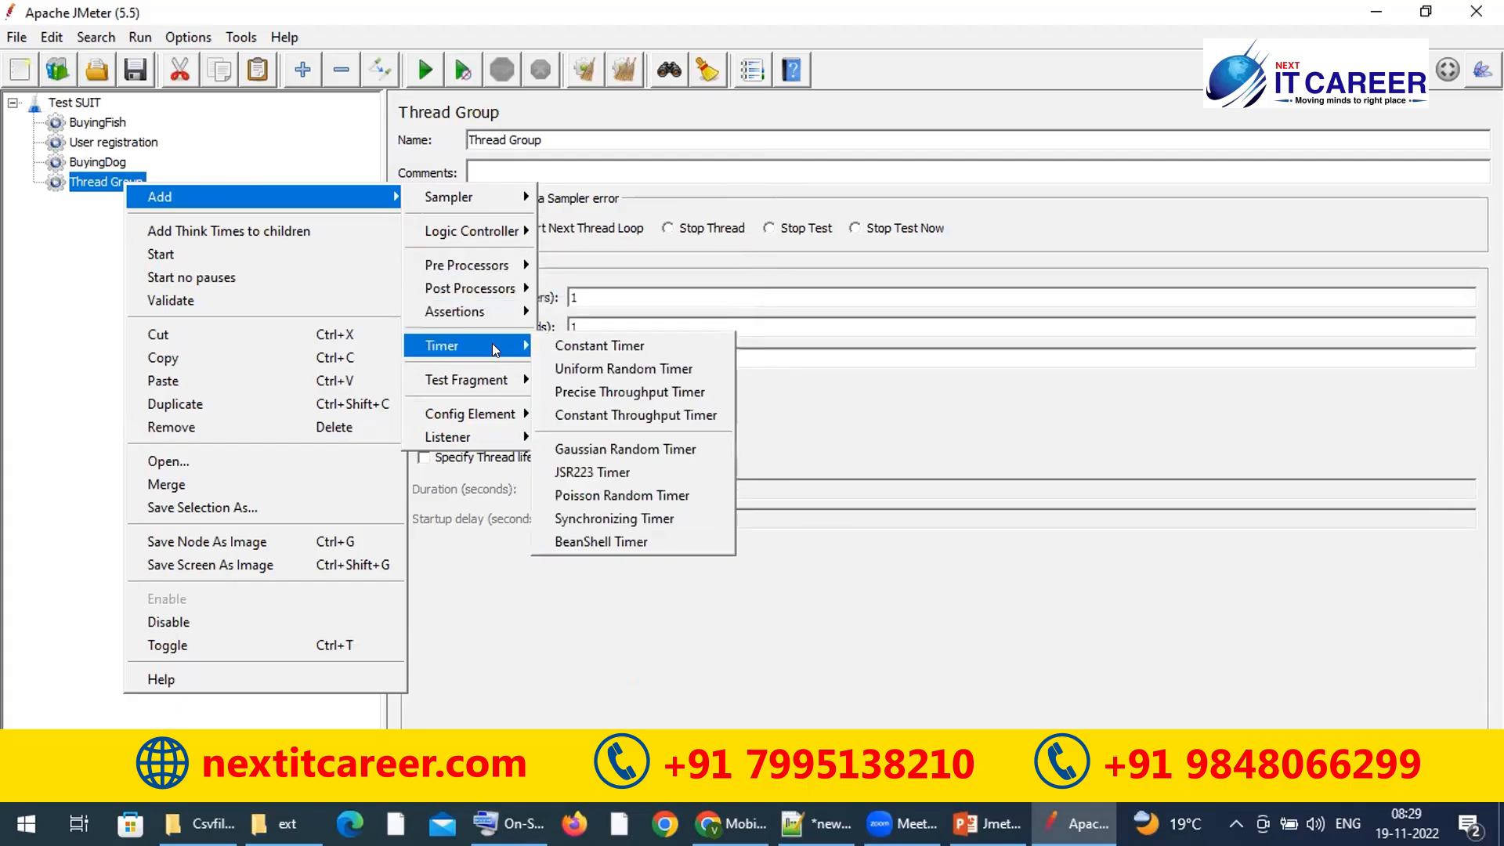
pyautogui.moveTo(501, 382)
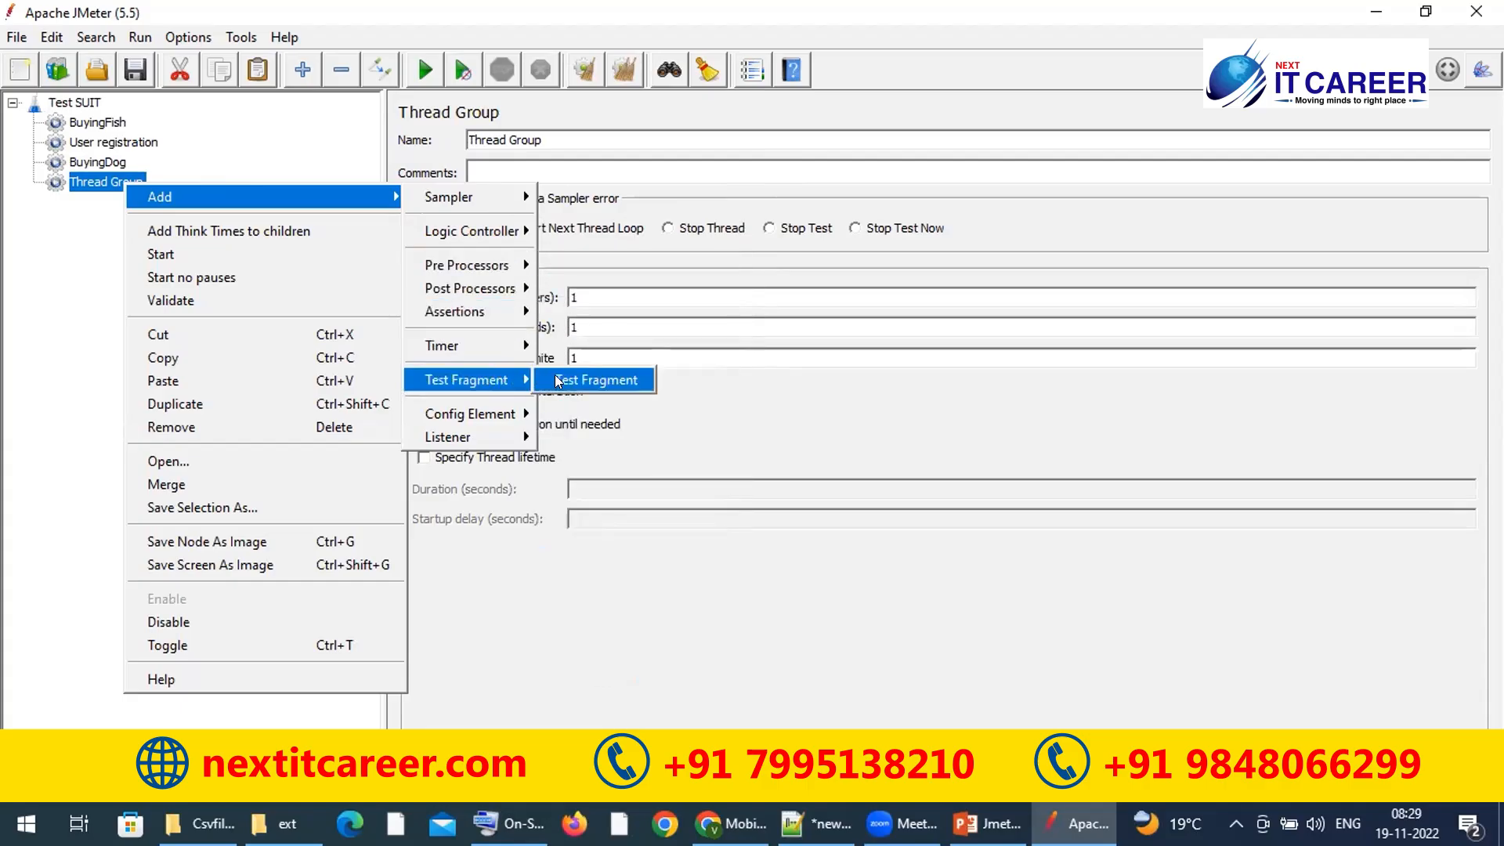
pyautogui.moveTo(487, 413)
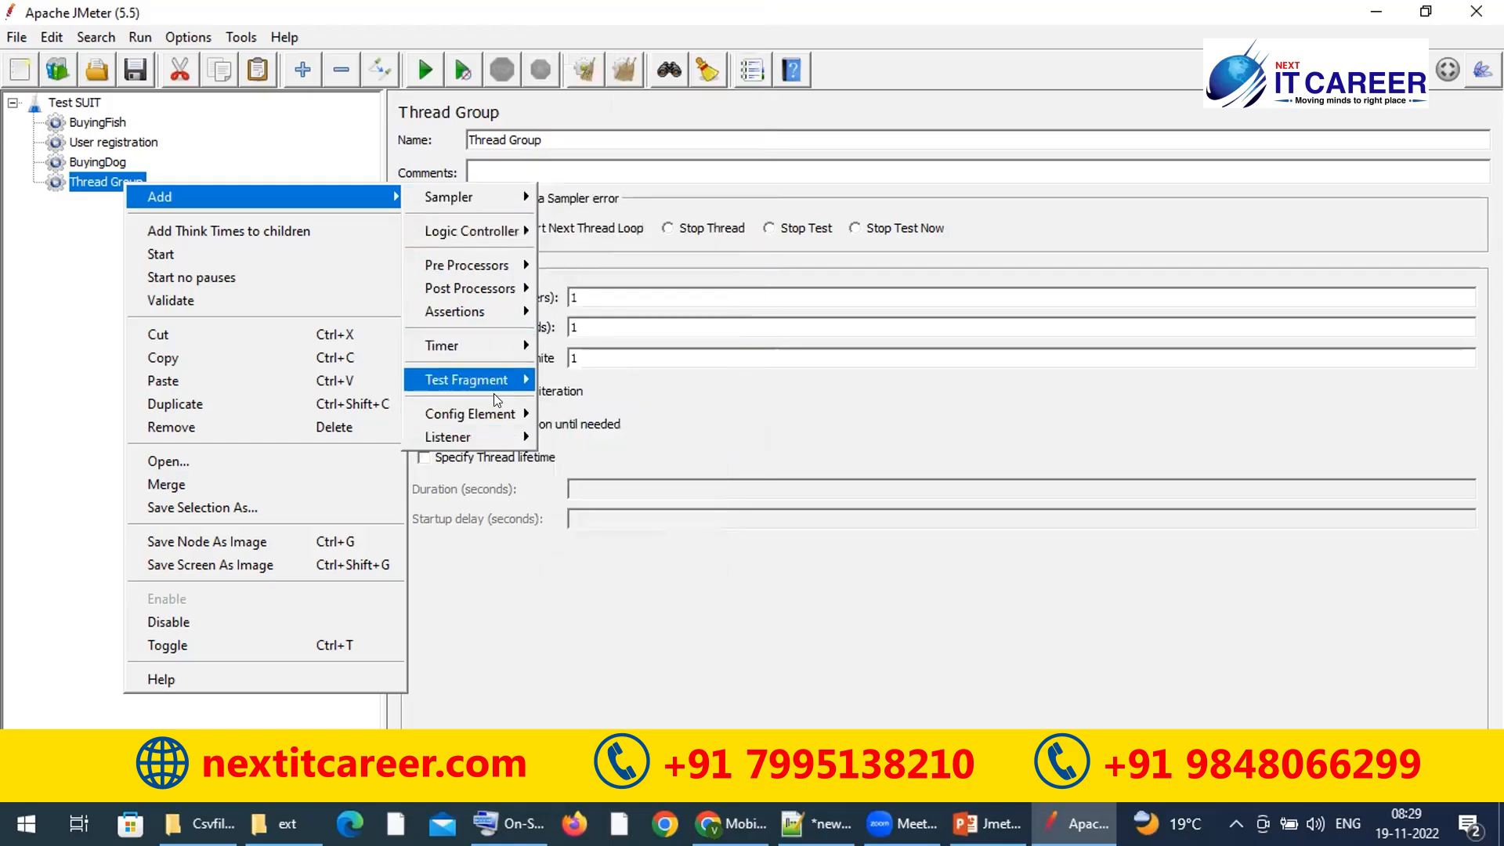
pyautogui.click(97, 295)
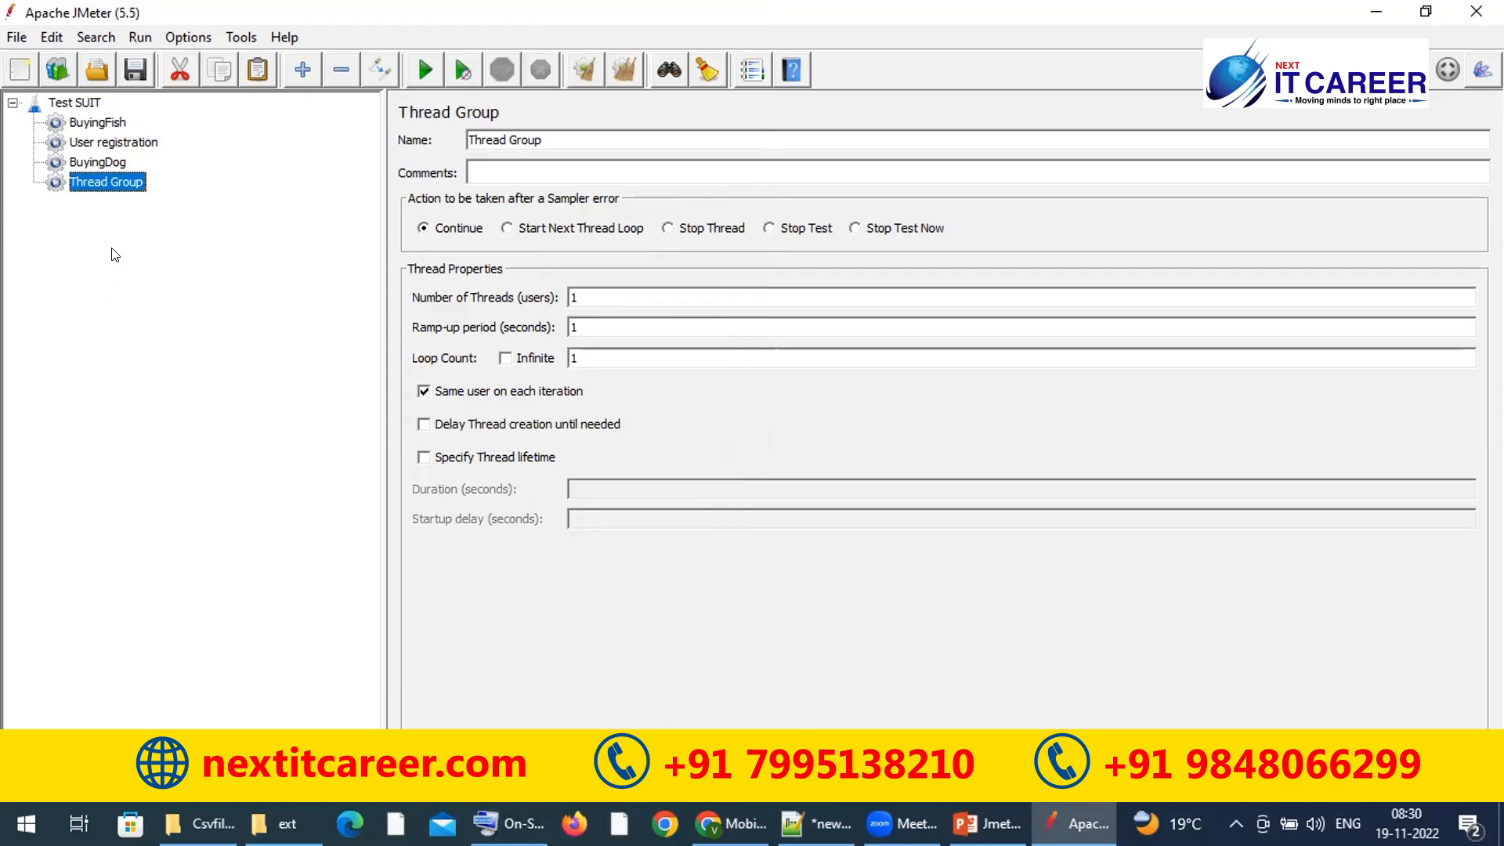
# Step: Add a CSV Data Set Config to the new Thread Group, keeping sharing mode All threads
pyautogui.rightClick(107, 185)
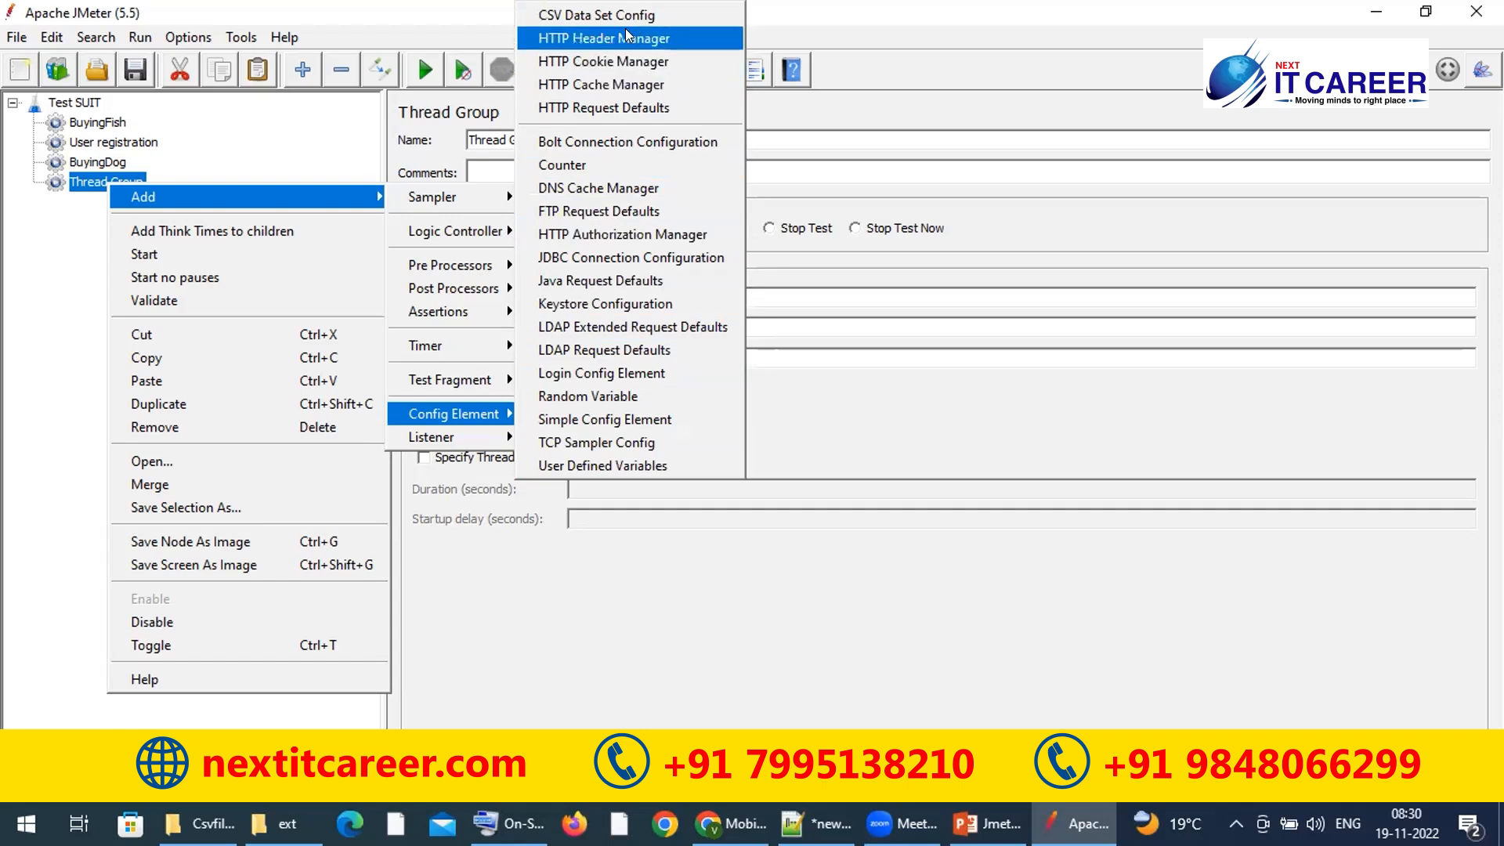
pyautogui.click(606, 13)
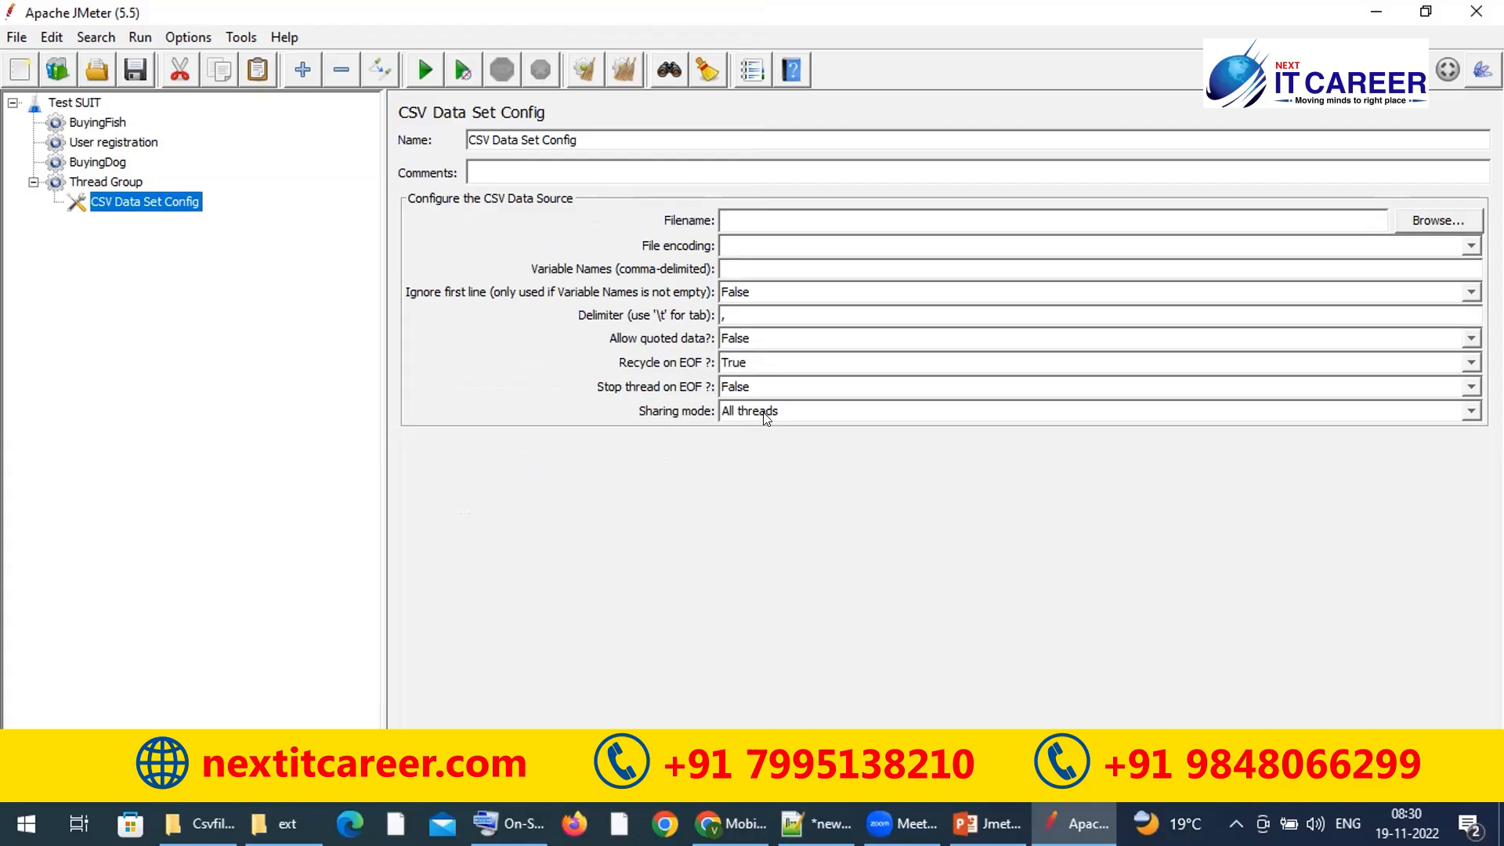
pyautogui.click(815, 413)
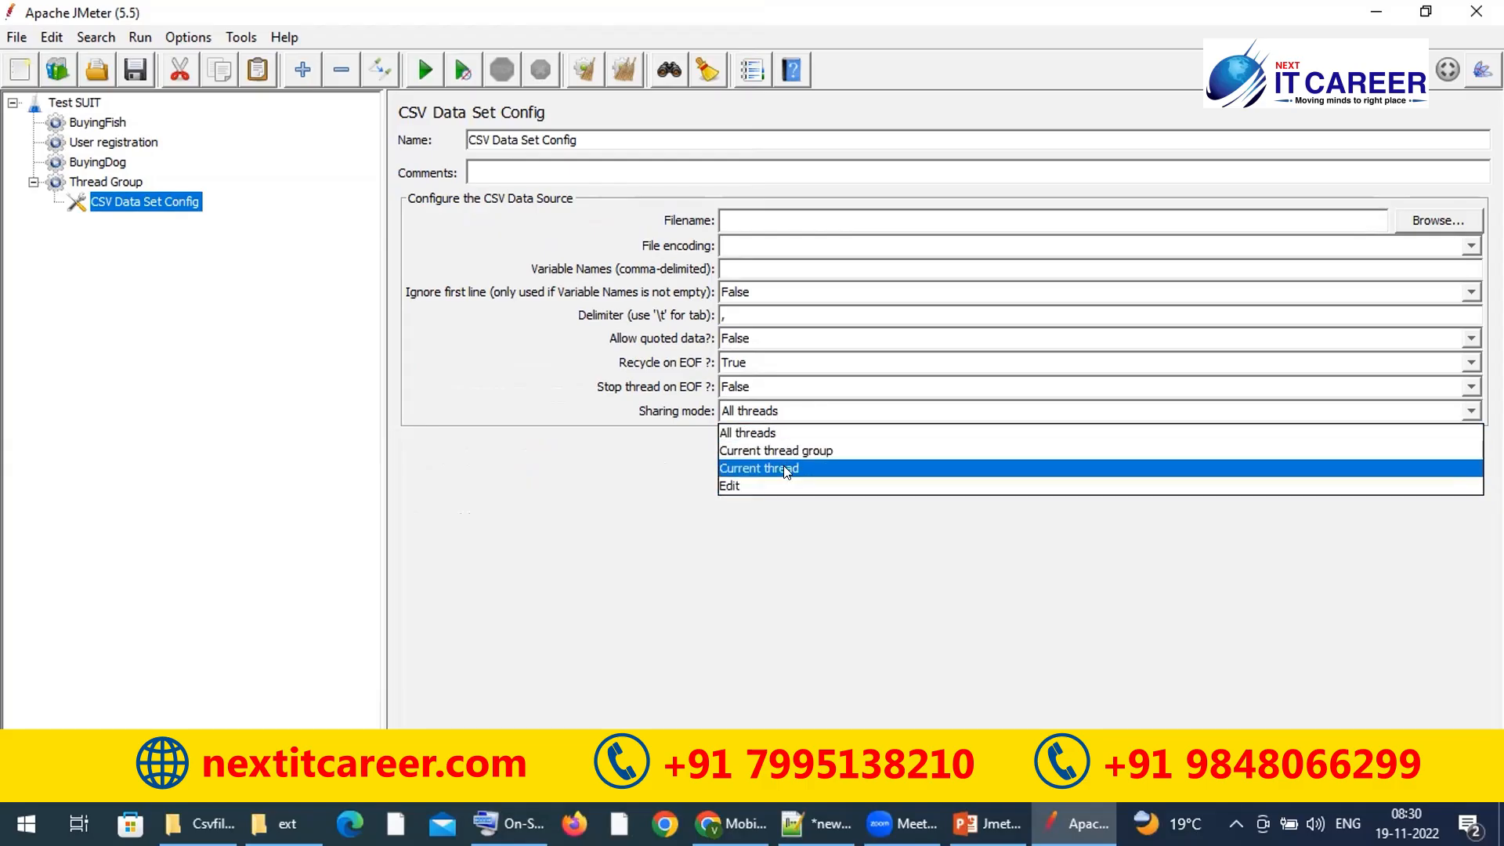
pyautogui.click(622, 480)
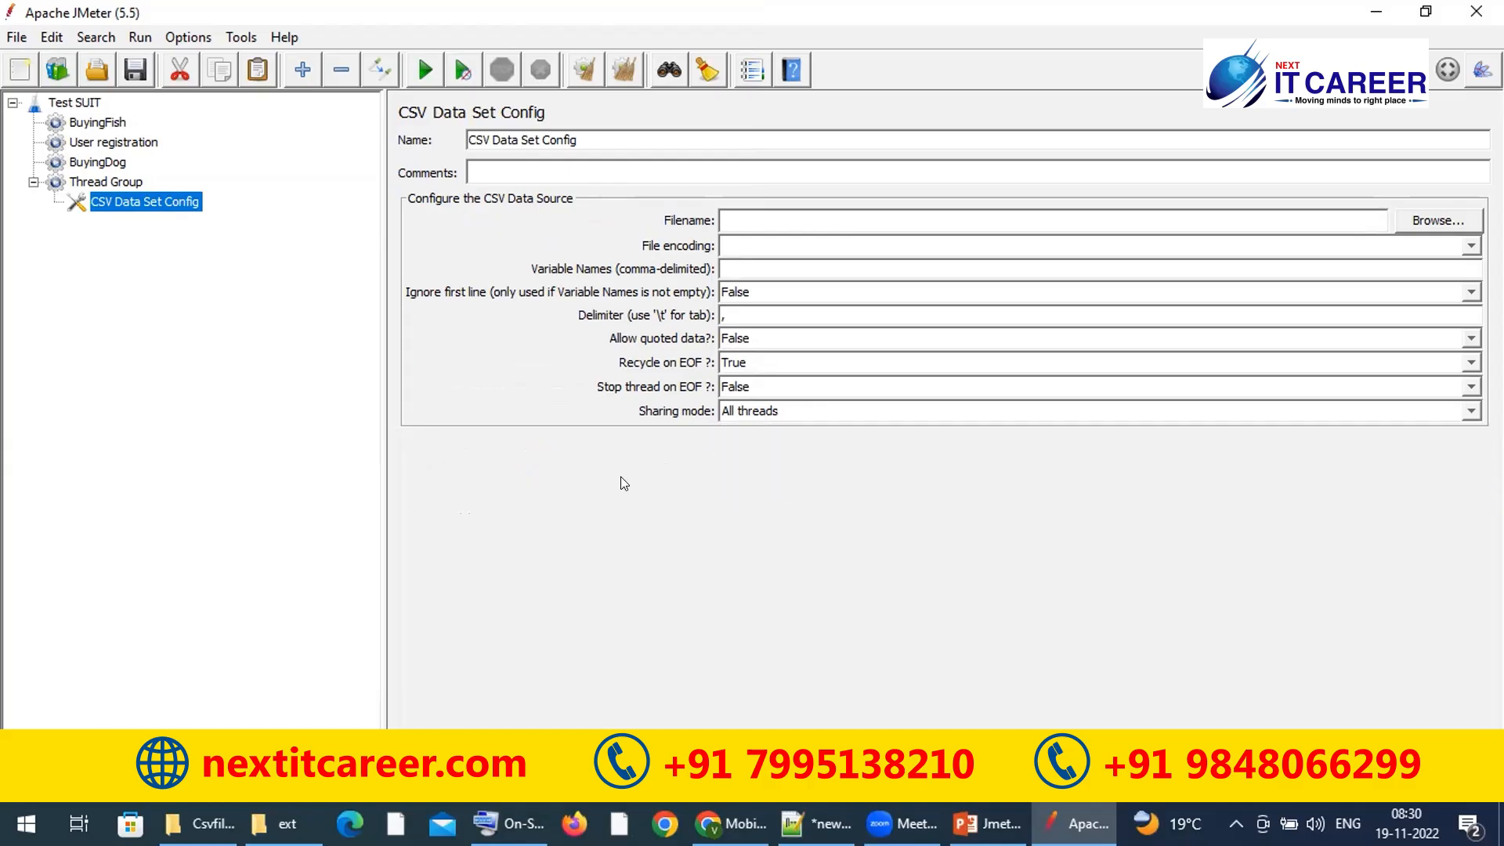